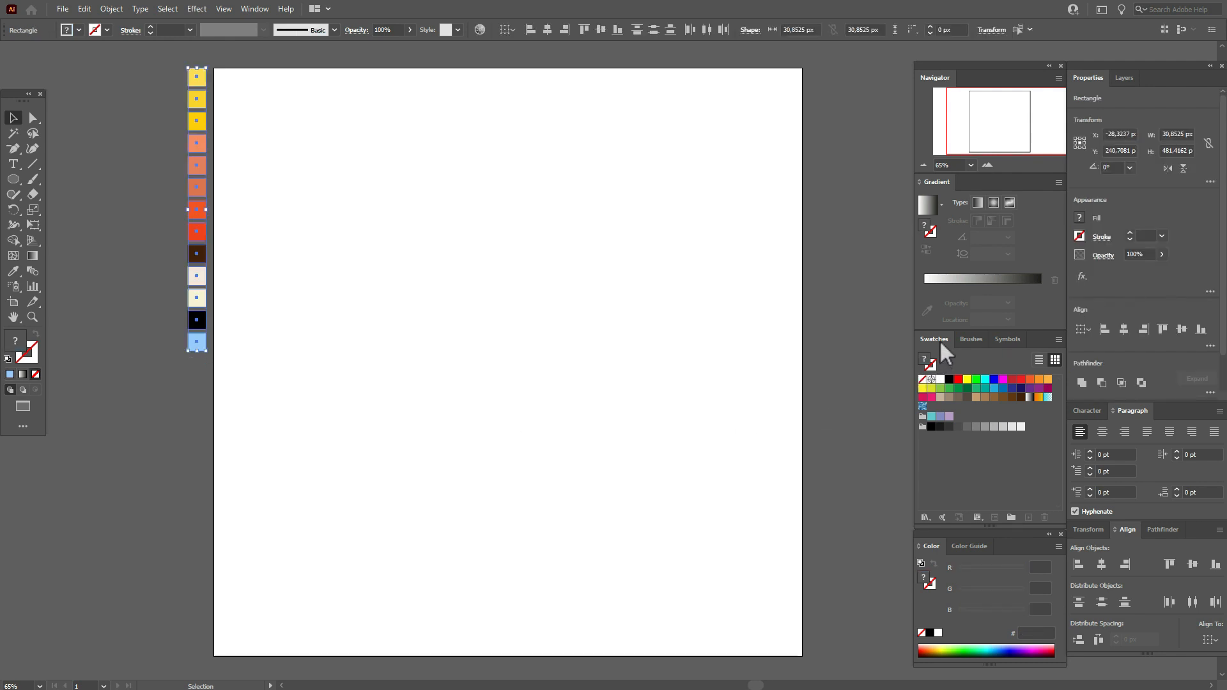
# Step: Save the colours of the selected palette squares as a new swatch colour group and deselect the squares
pyautogui.click(1058, 340)
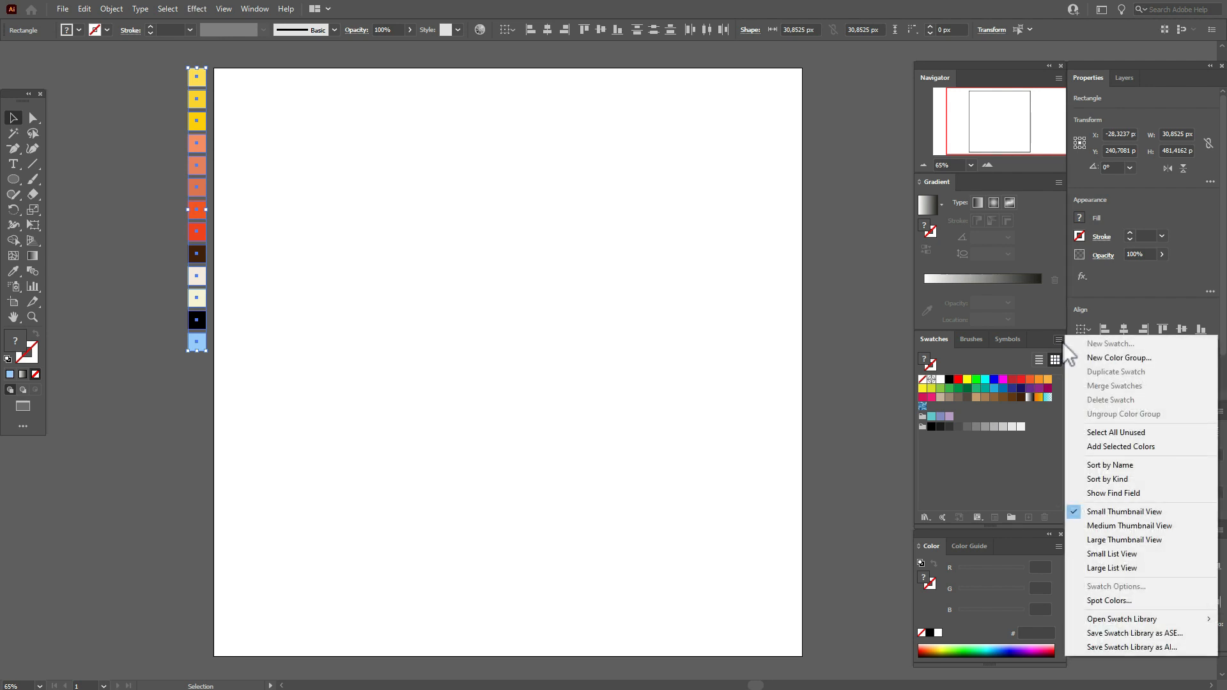
pyautogui.click(1099, 356)
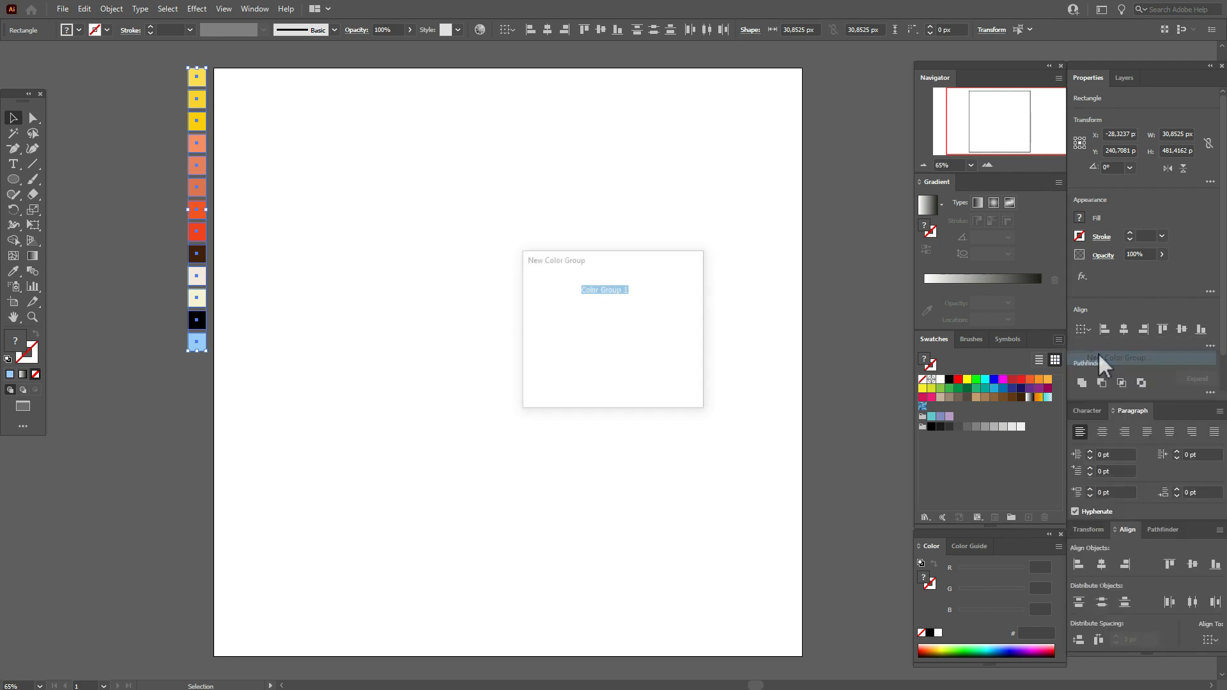
pyautogui.click(623, 385)
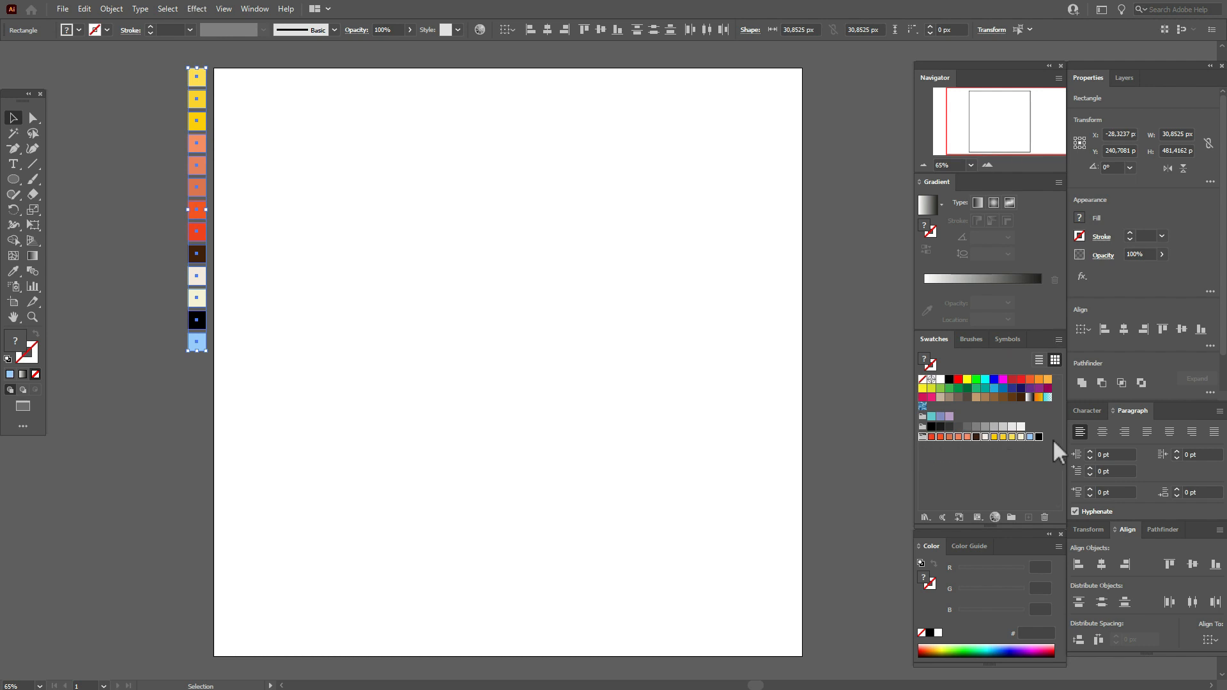
pyautogui.click(1001, 465)
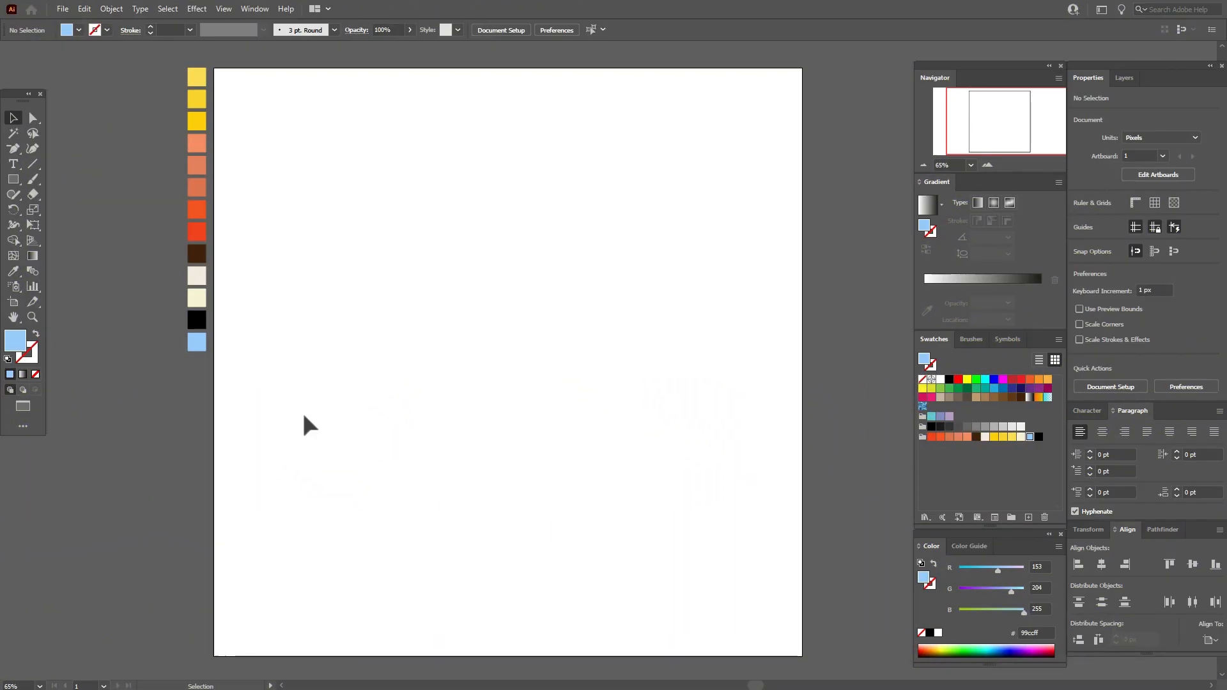
# Step: Draw a 463 × 228 px rectangle filled with the light orange sampled from the palette and place it near the artboard's centre
pyautogui.click(15, 270)
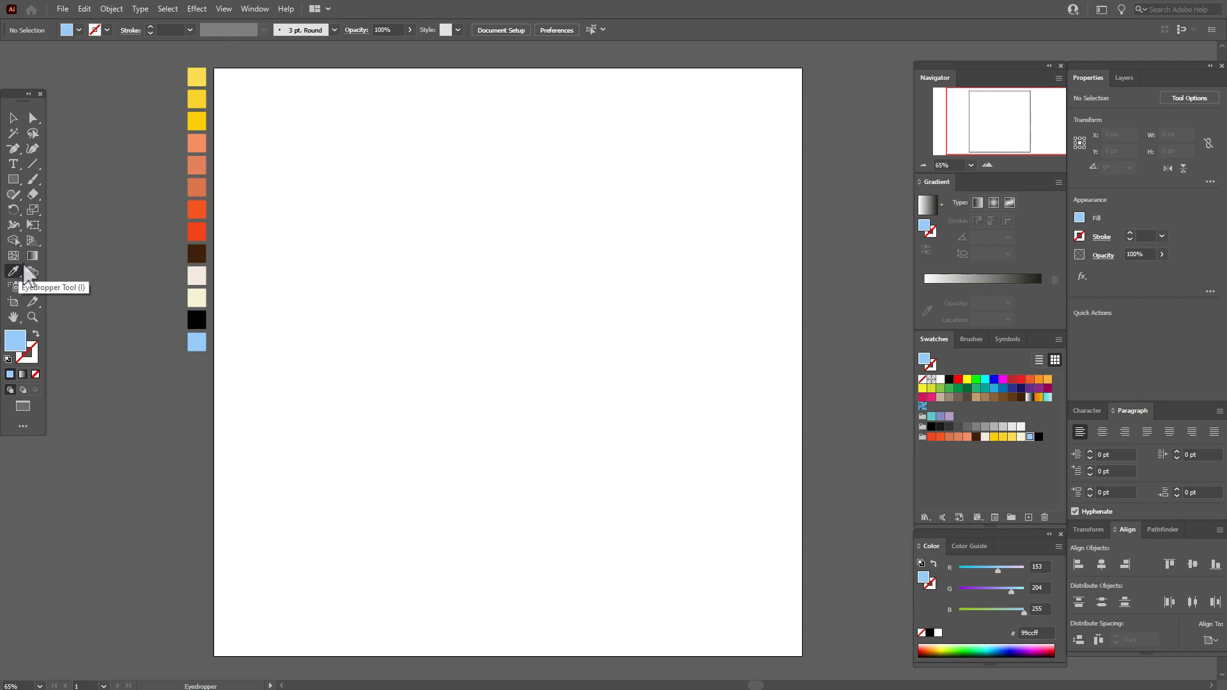
pyautogui.click(194, 140)
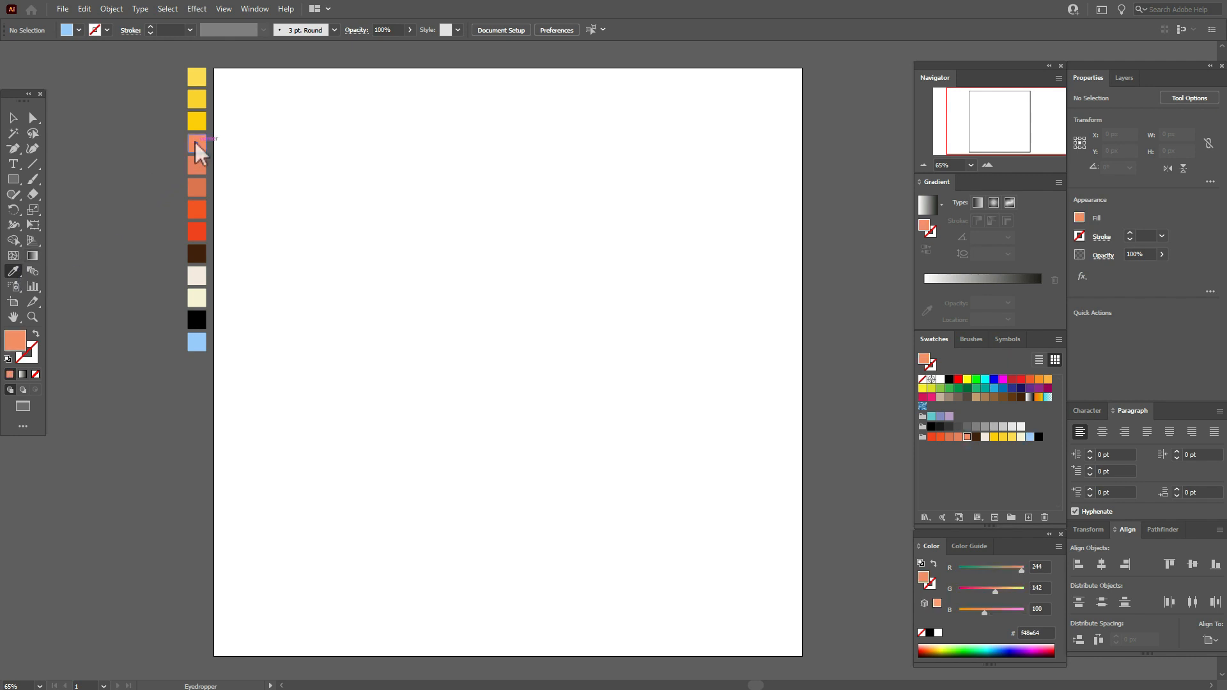
pyautogui.click(14, 181)
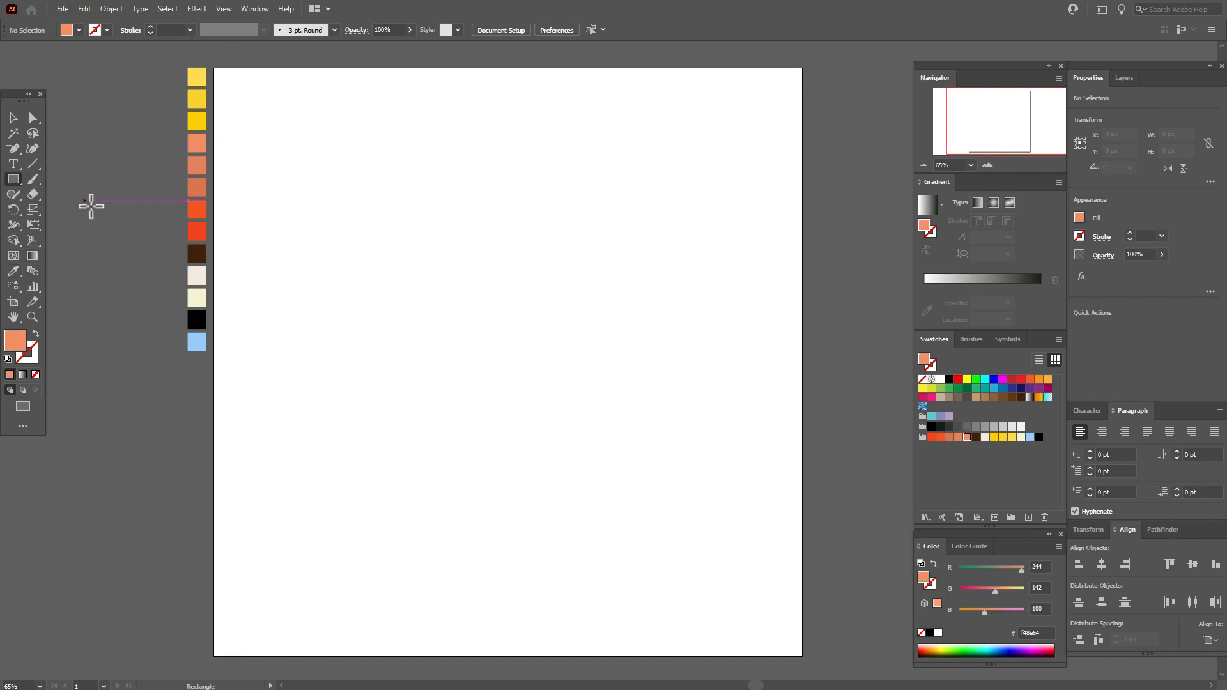
pyautogui.click(438, 291)
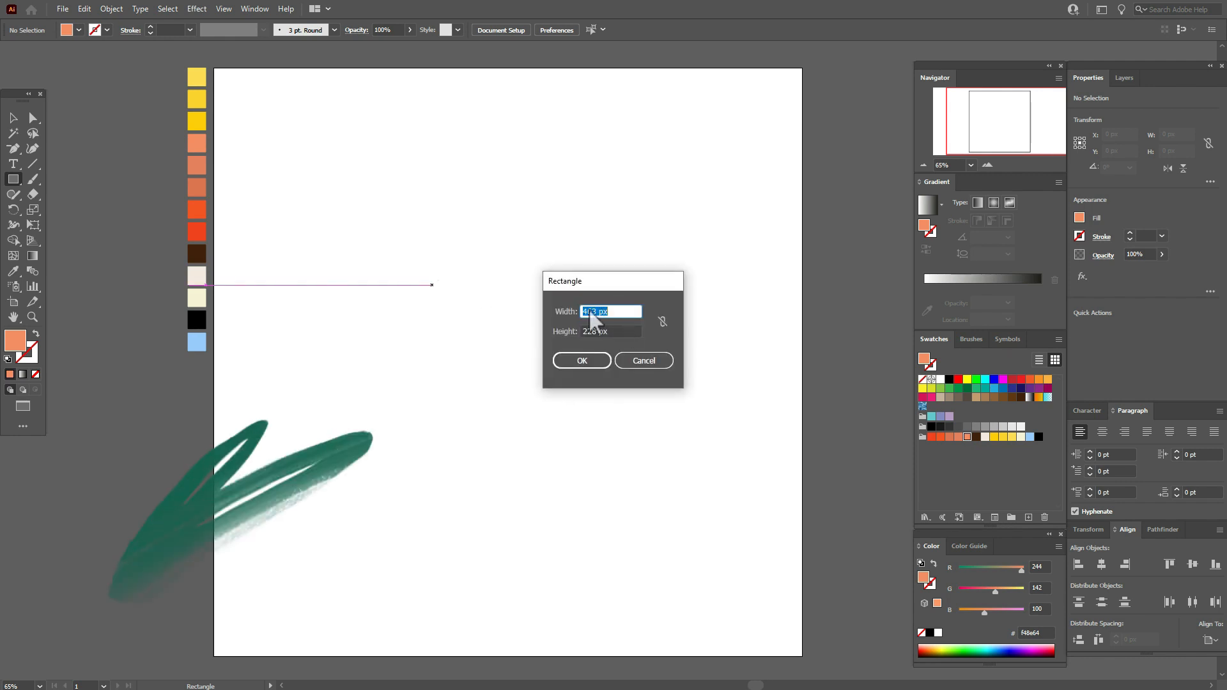
pyautogui.click(601, 365)
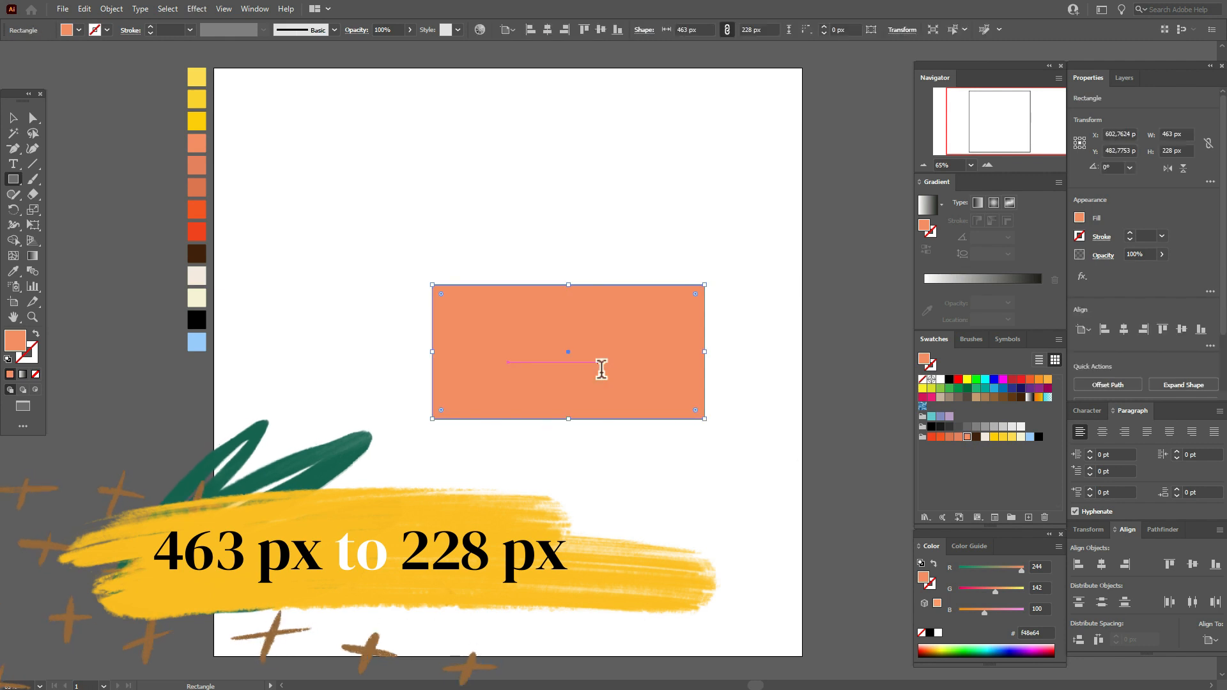
pyautogui.click(13, 117)
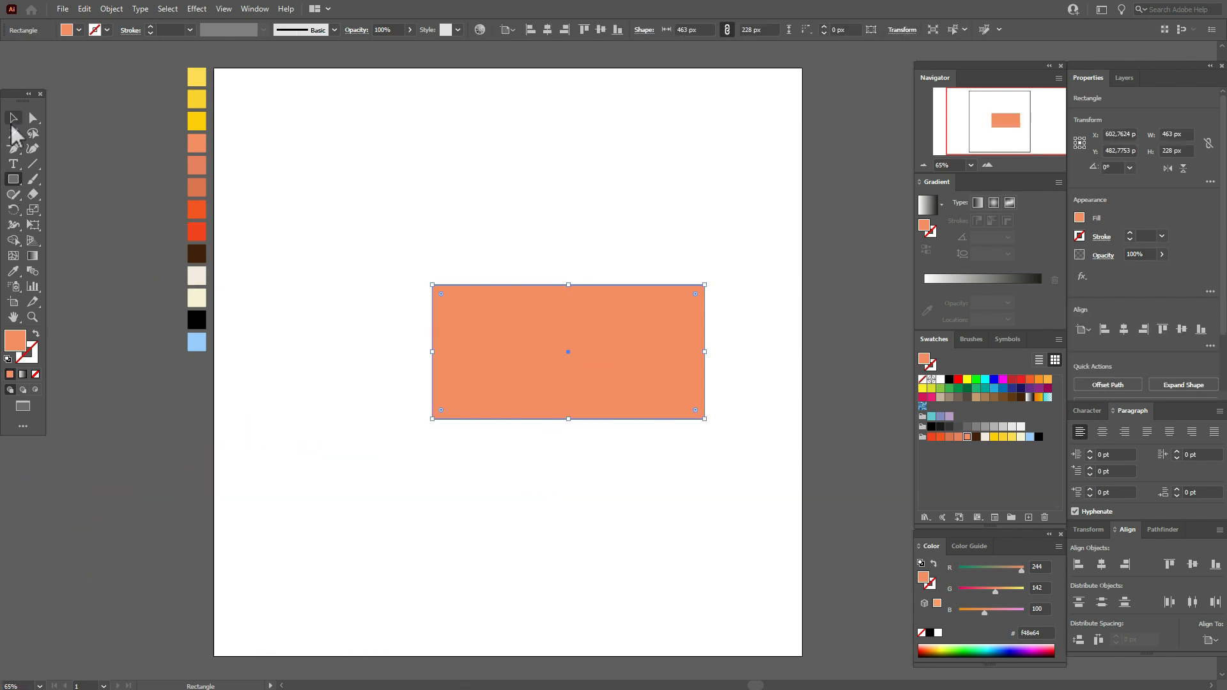
pyautogui.moveTo(601, 343); pyautogui.dragTo(540, 327)
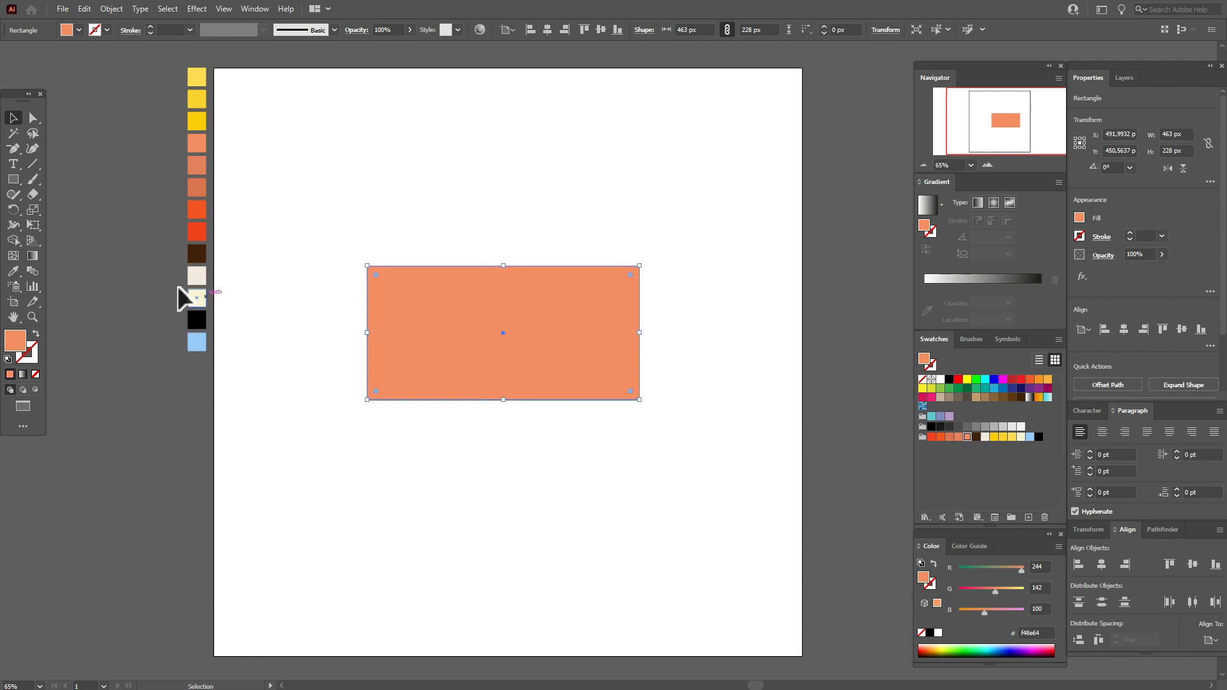
# Step: Perspective-distort the rectangle into a trapezoid with a narrowed bottom edge and a top edge about 595 px wide
pyautogui.click(30, 228)
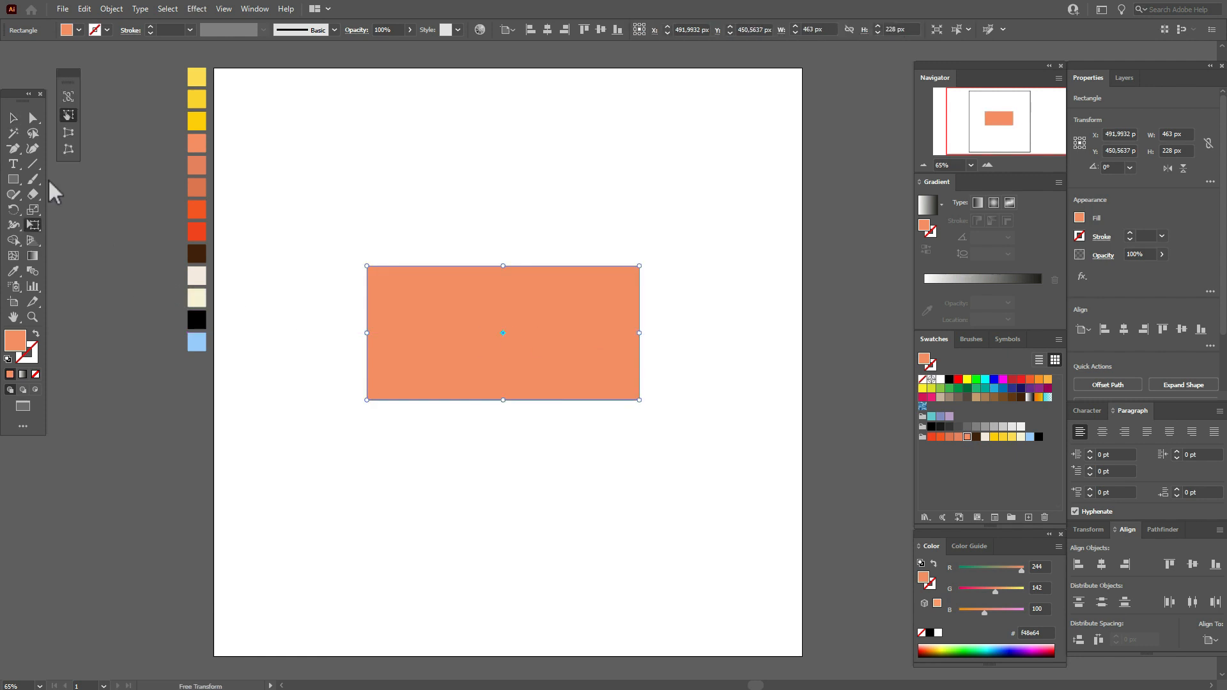
pyautogui.click(69, 134)
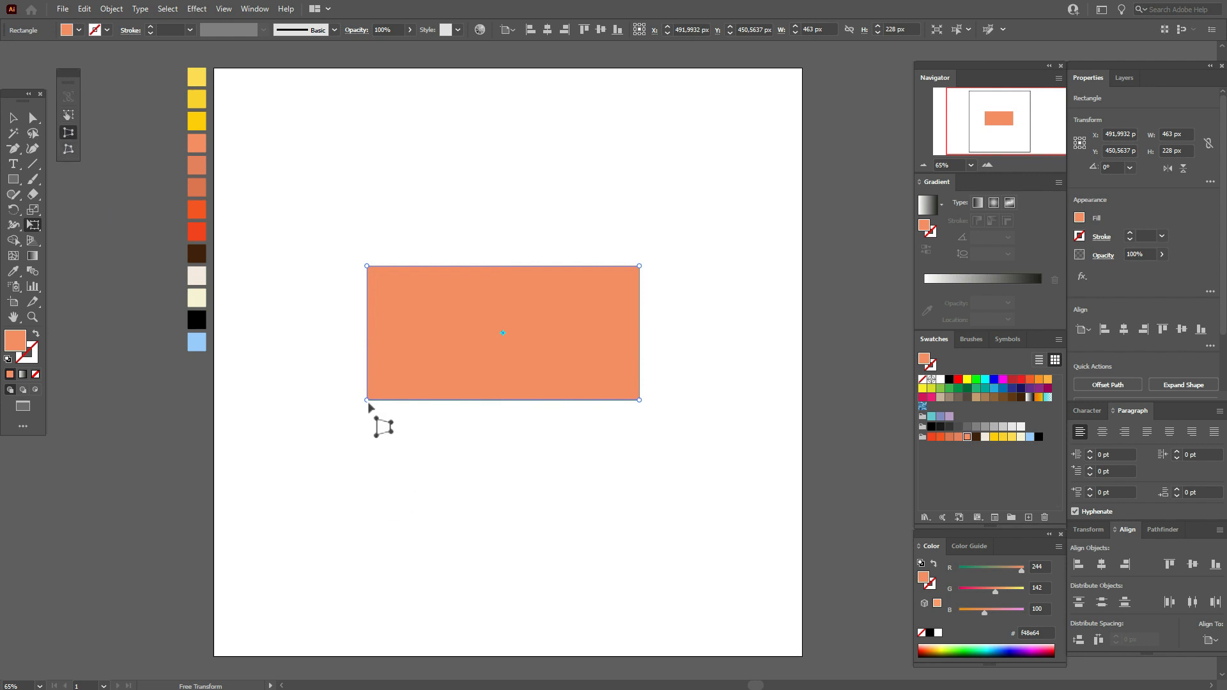
pyautogui.moveTo(368, 405); pyautogui.dragTo(444, 406)
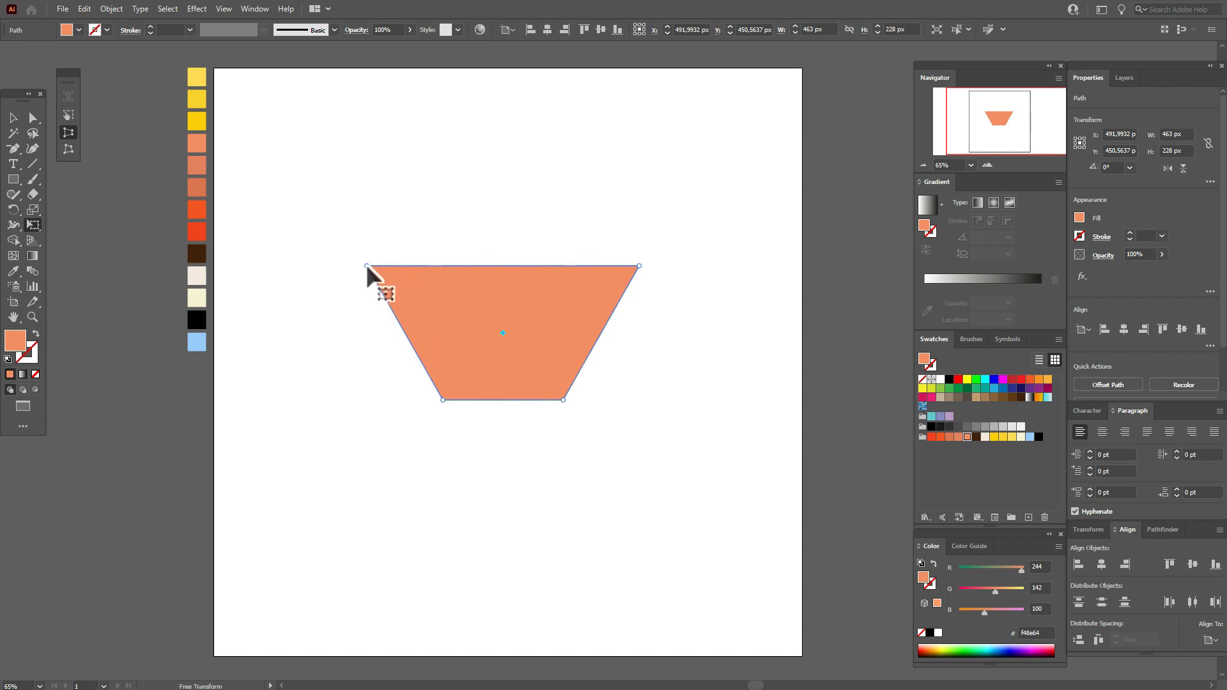
pyautogui.moveTo(366, 266); pyautogui.dragTo(328, 266)
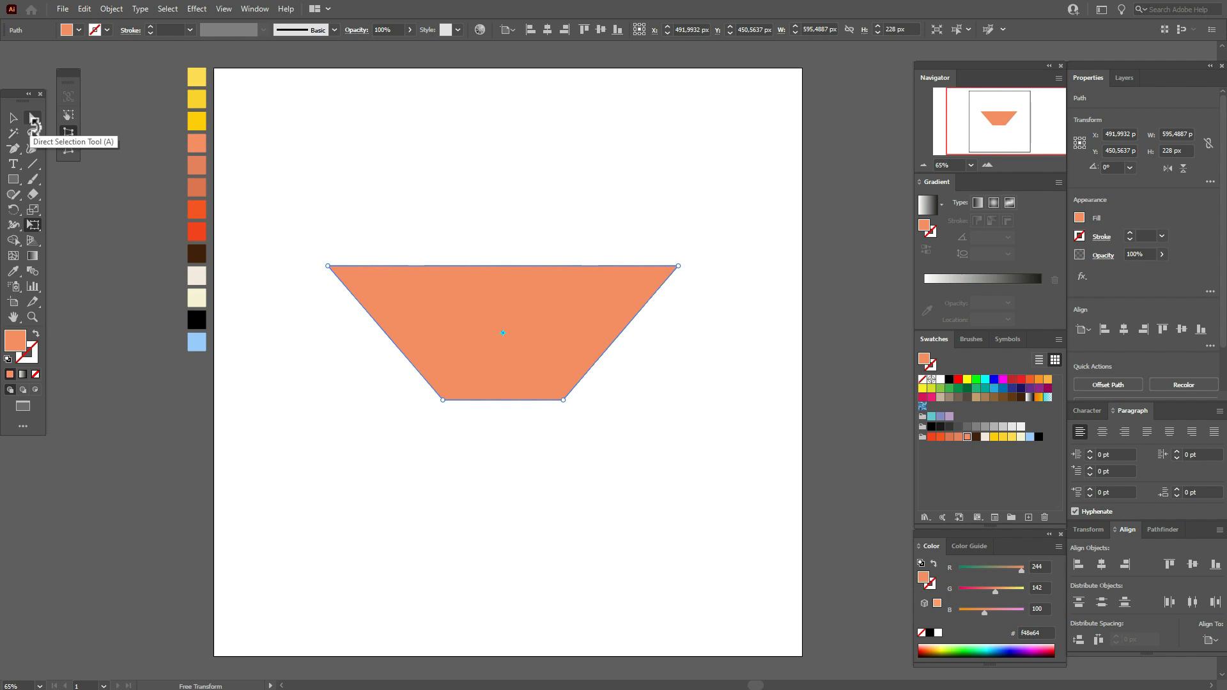
# Step: Round the trapezoid's two top corners with a radius of about 39 px
pyautogui.click(33, 119)
pyautogui.moveTo(304, 235); pyautogui.dragTo(689, 280)
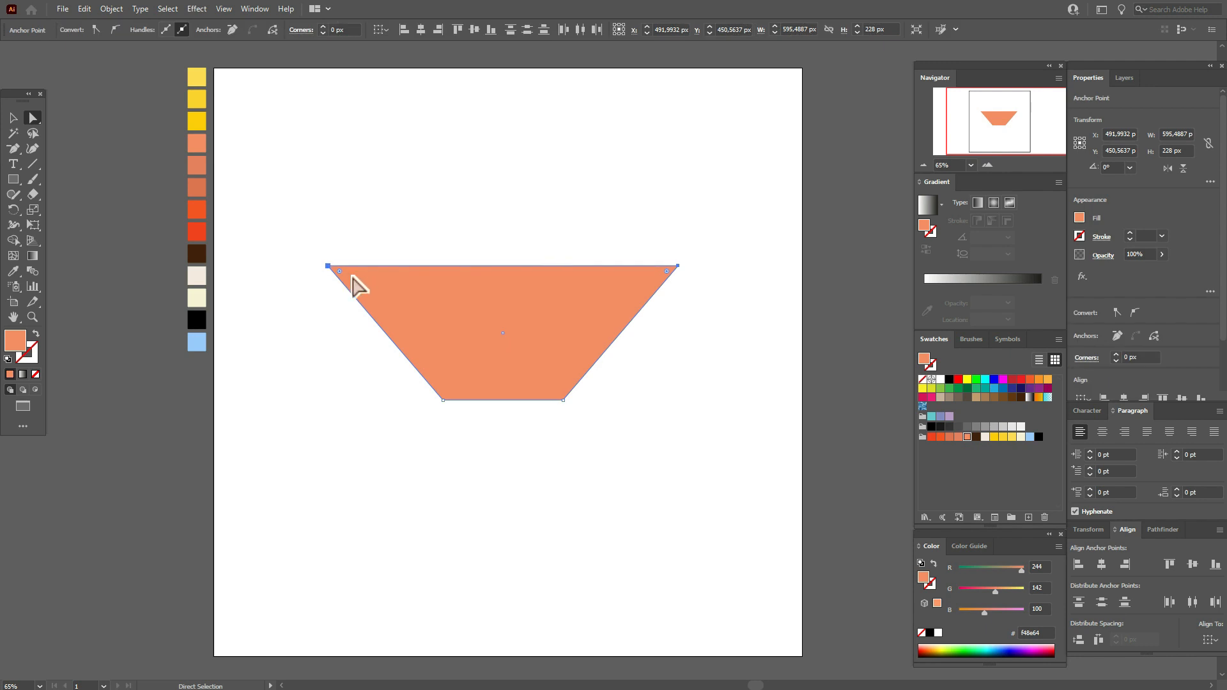
pyautogui.moveTo(340, 273); pyautogui.dragTo(373, 301)
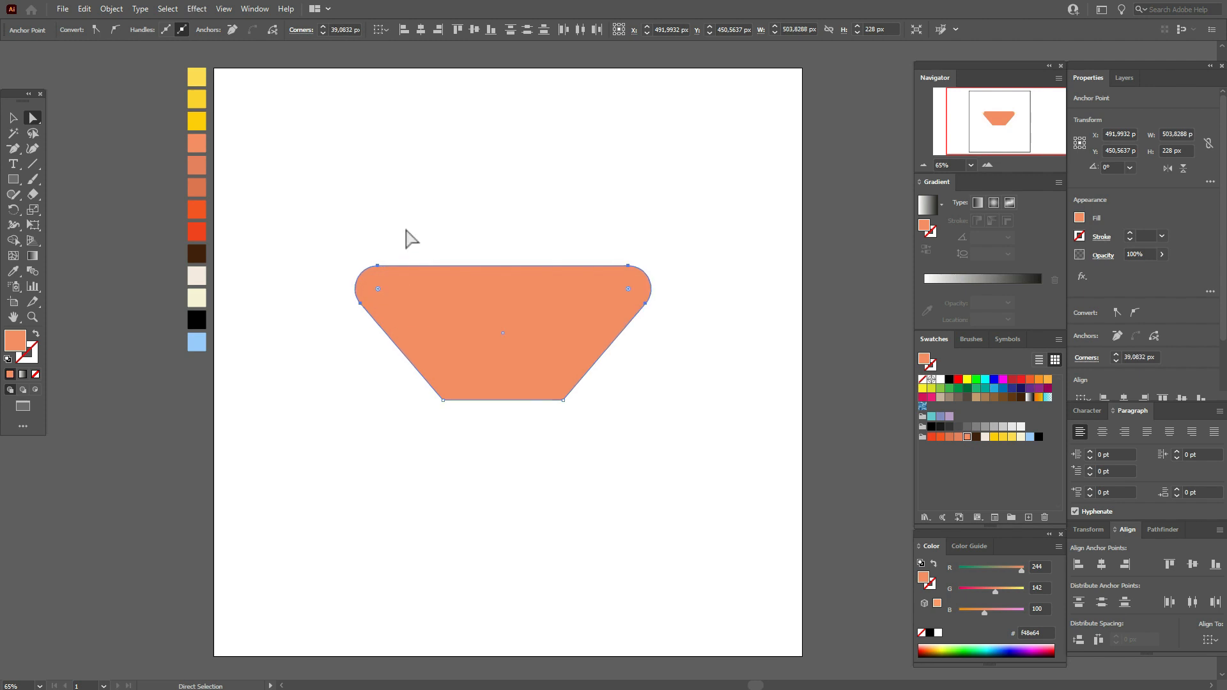
pyautogui.click(406, 232)
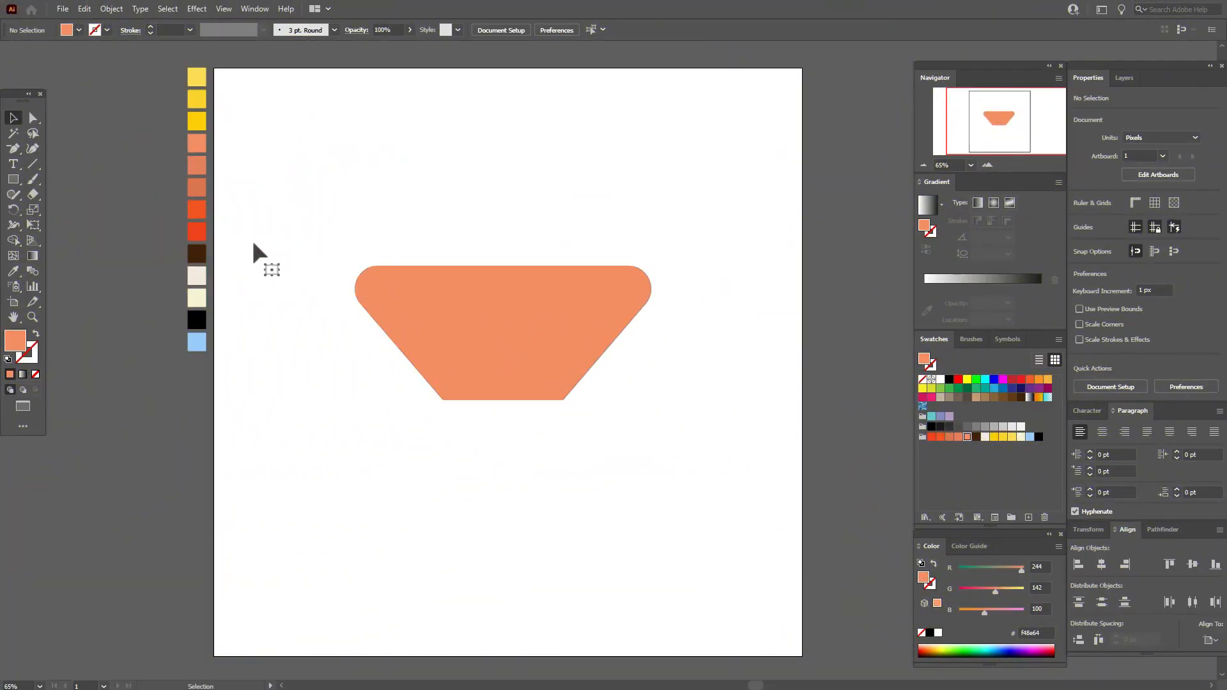
# Step: Draw a 45 × 61 px rectangle as the neck and place it overlapping the middle of the body's top edge
pyautogui.click(13, 180)
pyautogui.click(477, 223)
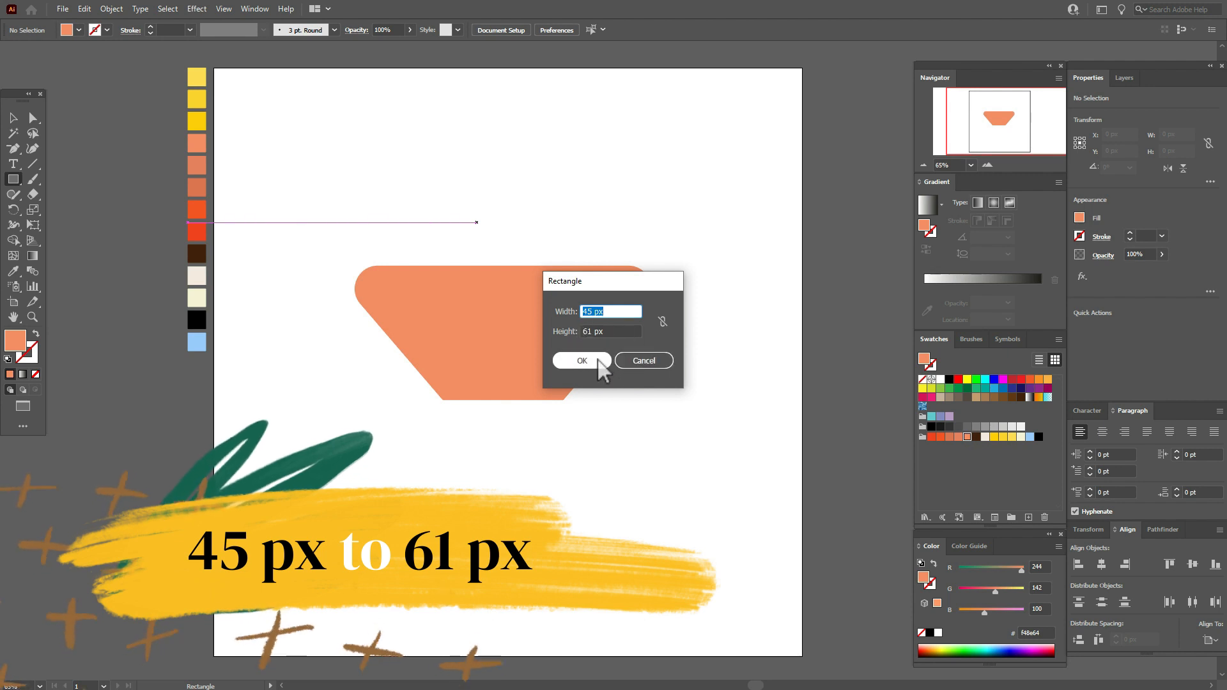
pyautogui.click(582, 361)
pyautogui.click(13, 118)
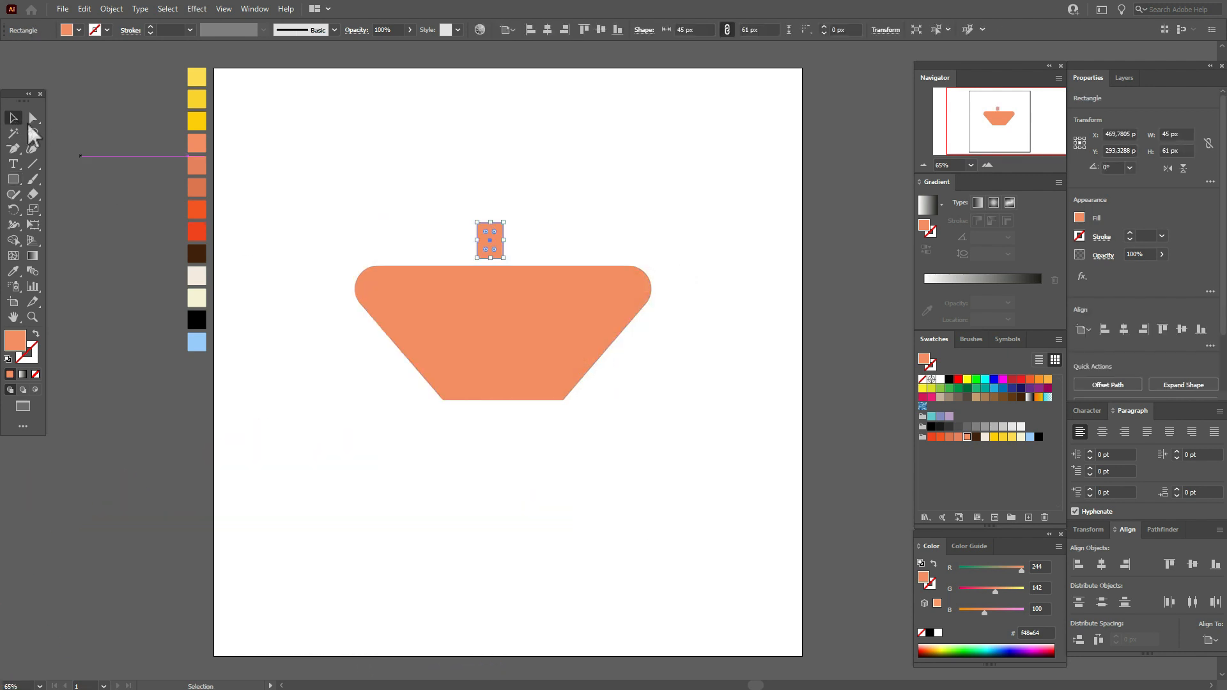
pyautogui.moveTo(488, 226); pyautogui.dragTo(507, 246)
# Step: Align the neck rectangle and the body shape on their horizontal centres
pyautogui.moveTo(458, 201); pyautogui.dragTo(569, 348)
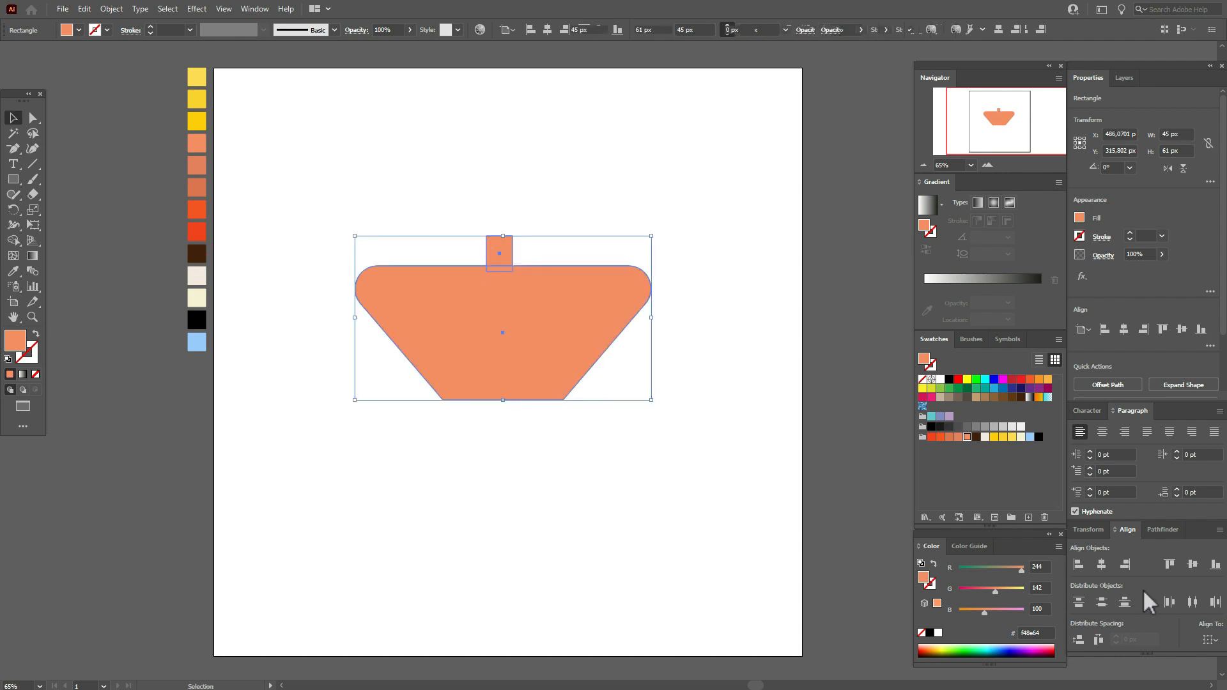
pyautogui.click(1101, 564)
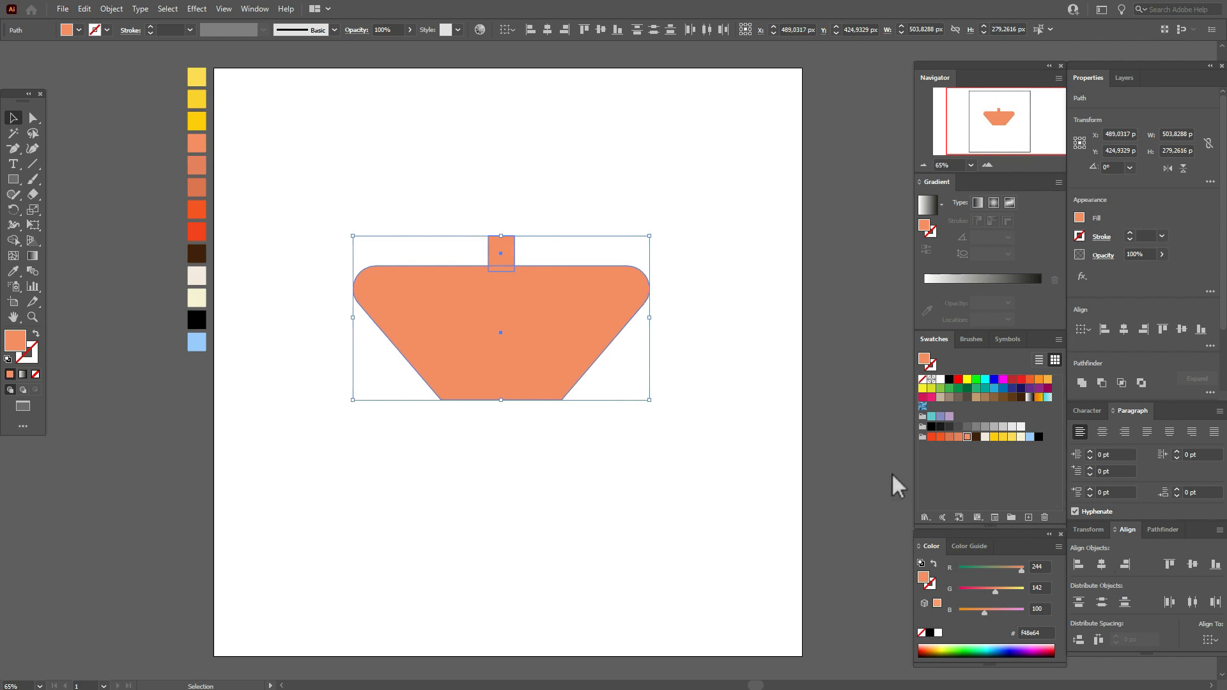
pyautogui.click(772, 386)
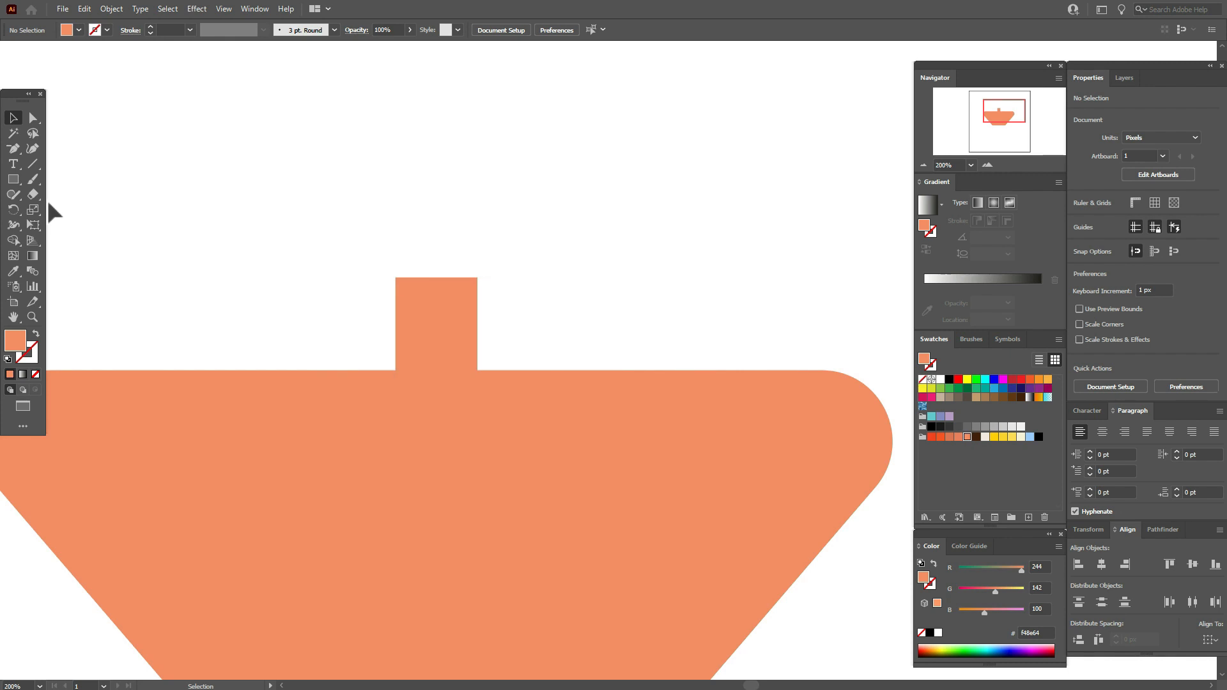
# Step: Draw a 54 × 64 px ellipse in the same orange as the head and place it over the top of the neck
pyautogui.moveTo(21, 182); pyautogui.dragTo(58, 211)
pyautogui.click(287, 232)
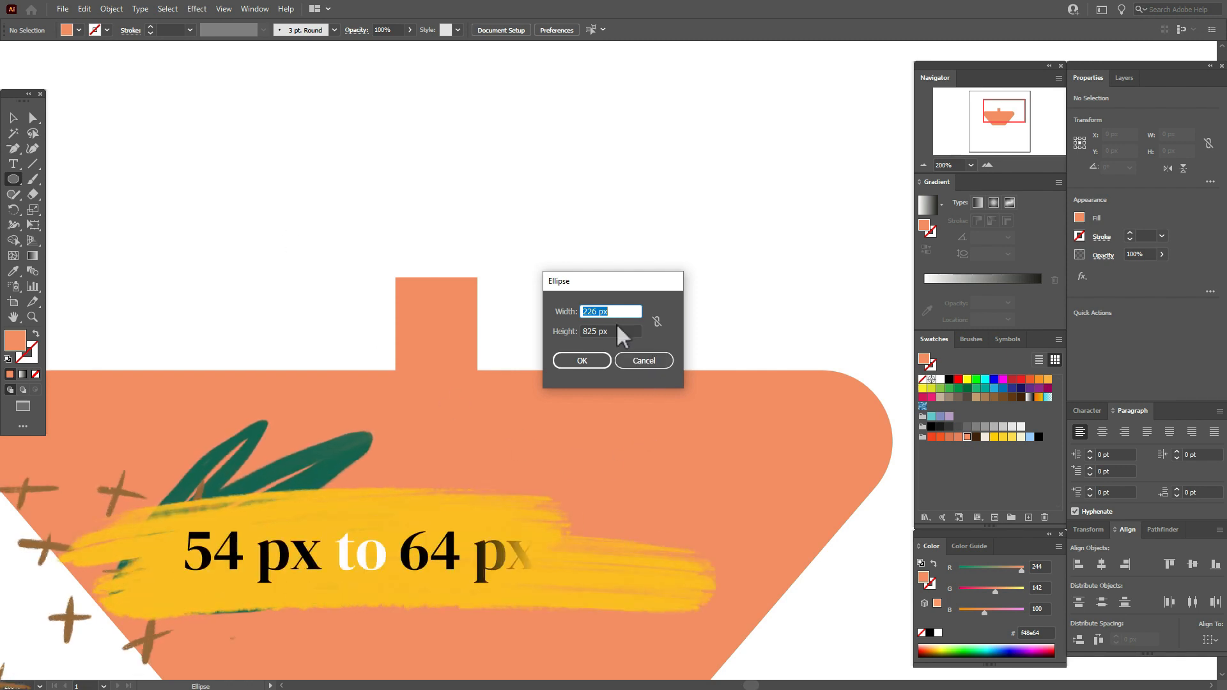
pyautogui.write('54')
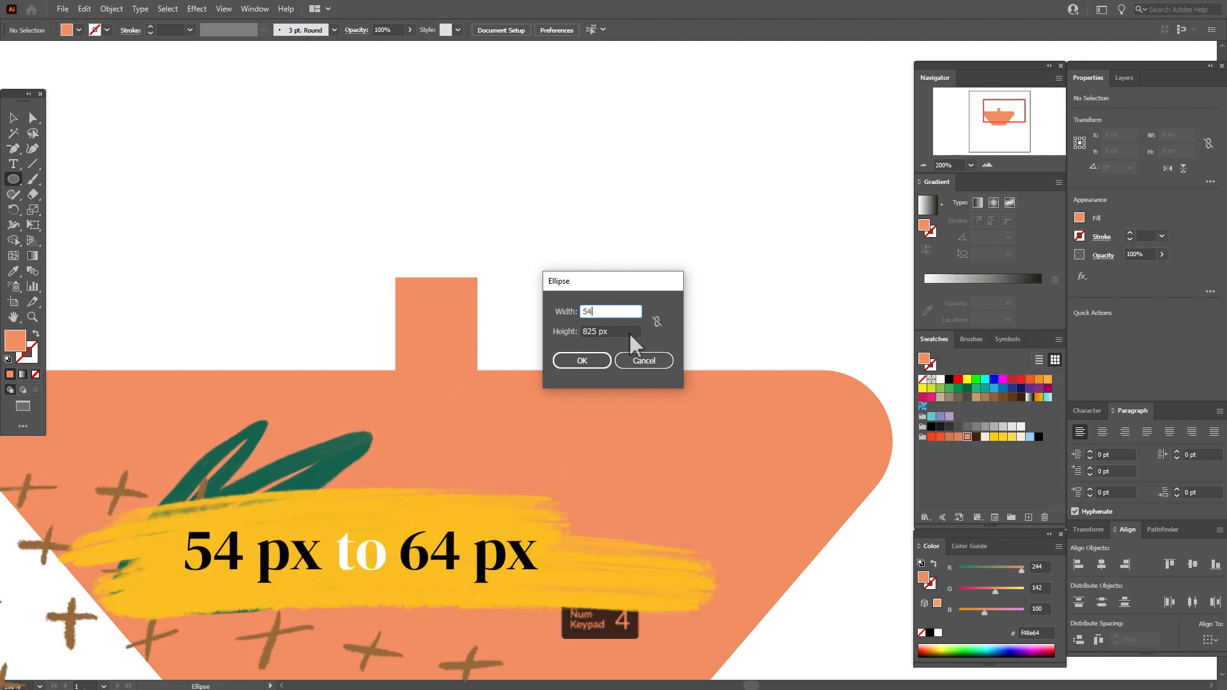
pyautogui.press('Tab')
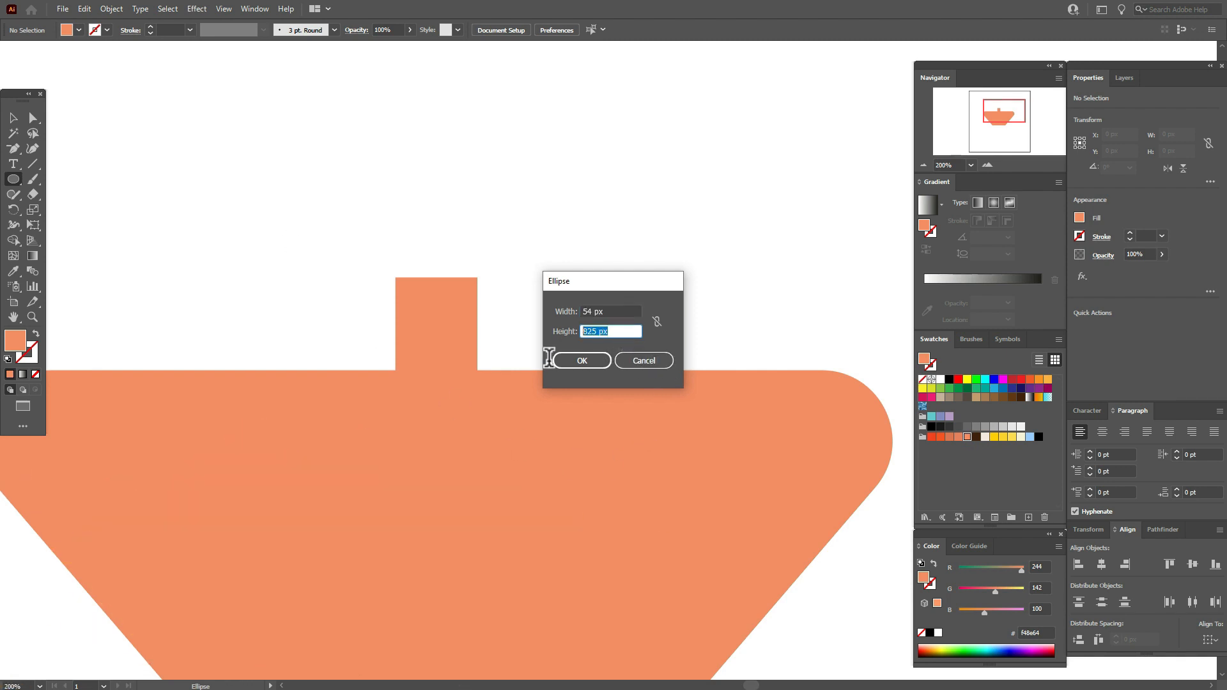
pyautogui.write('64')
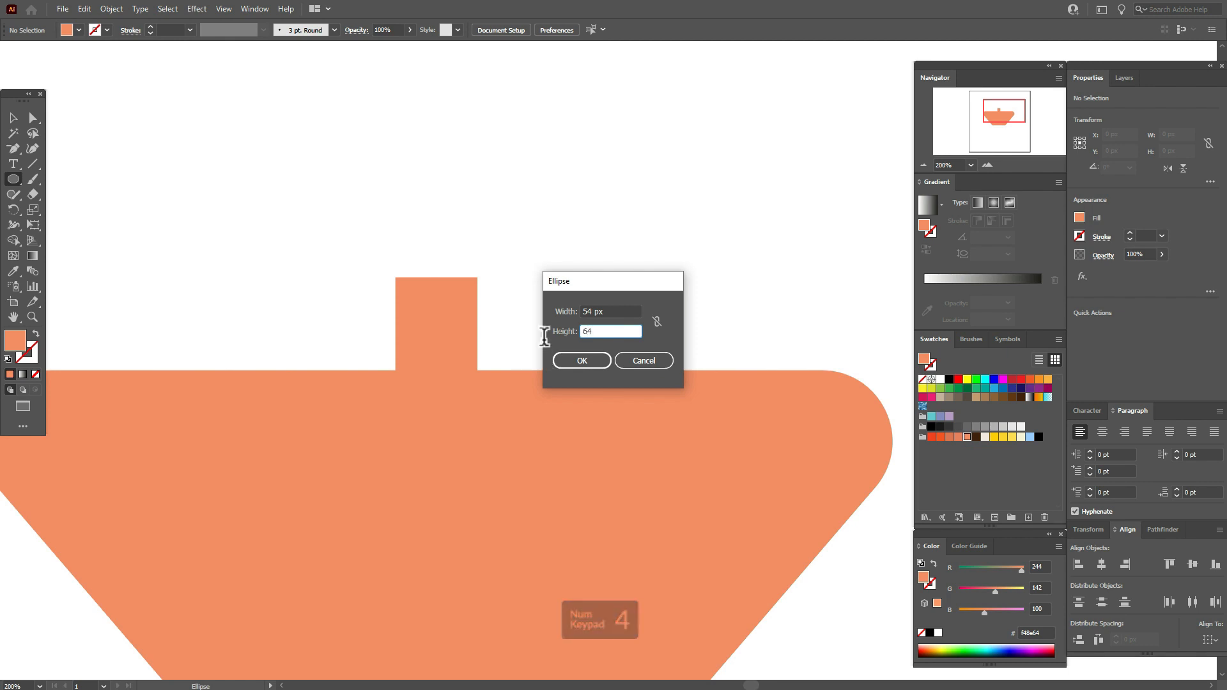
pyautogui.click(581, 360)
pyautogui.click(13, 117)
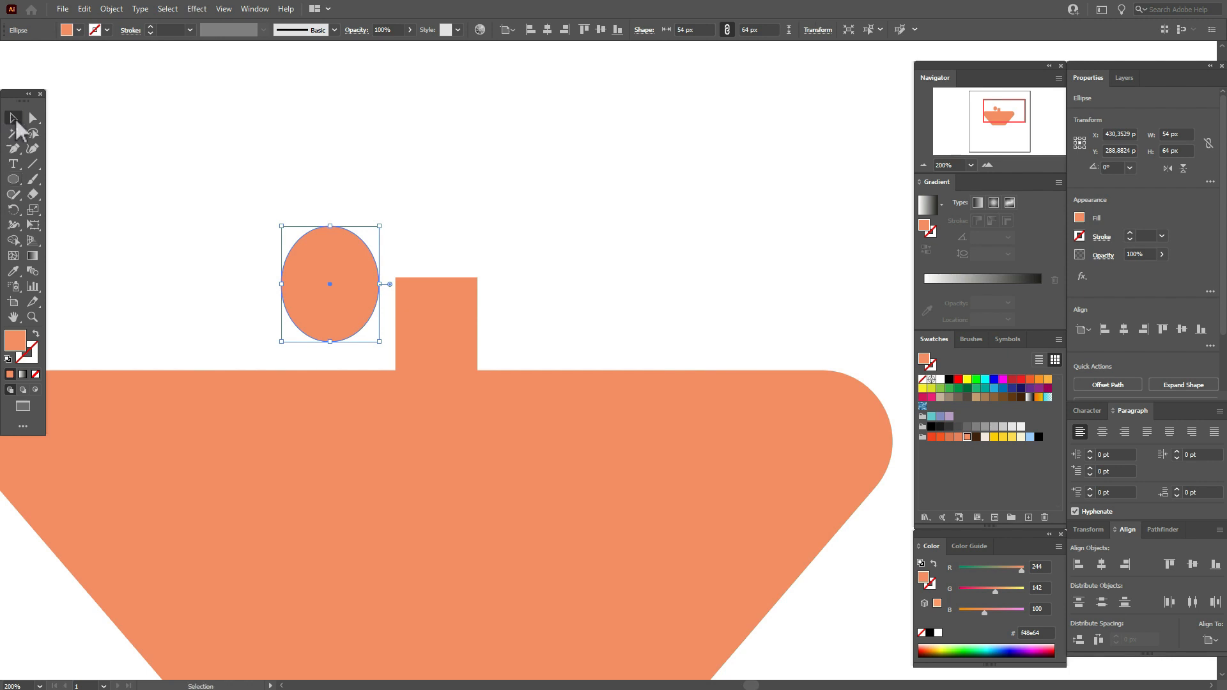
pyautogui.moveTo(324, 305); pyautogui.dragTo(432, 294)
pyautogui.click(537, 276)
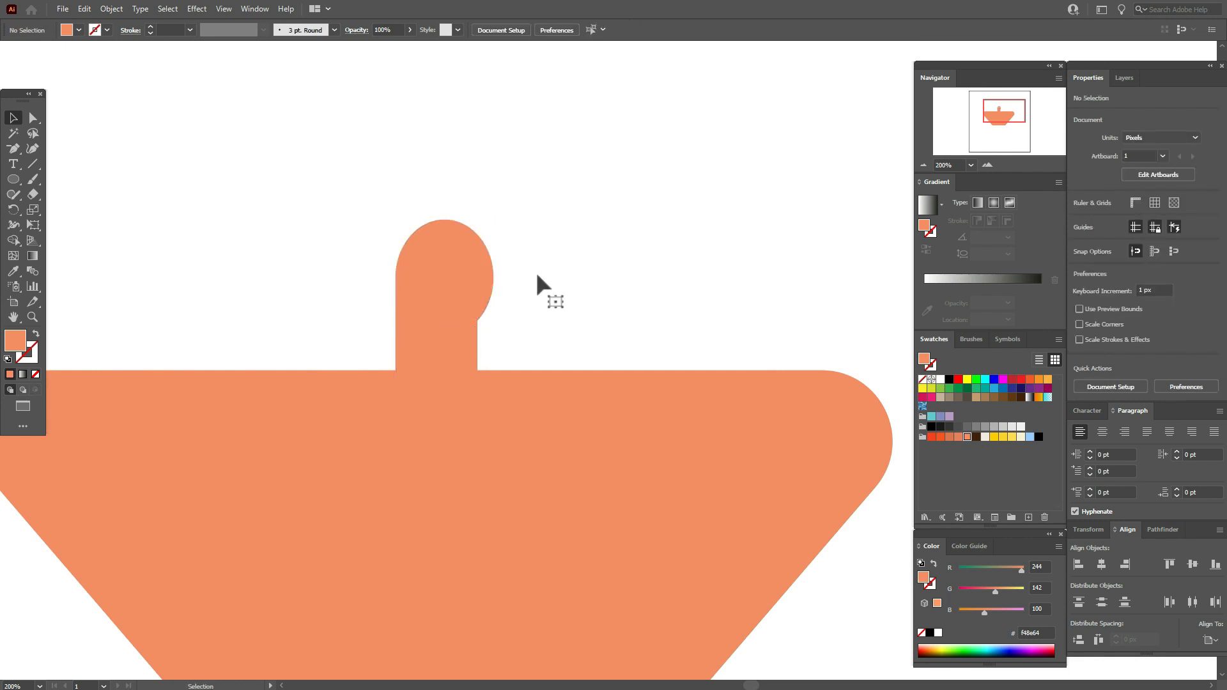
# Step: Move the head ellipse and neck rectangle together about 12 px down into the body
pyautogui.click(461, 278)
pyautogui.keyDown('shift'); pyautogui.click(455, 349); pyautogui.keyUp('shift')
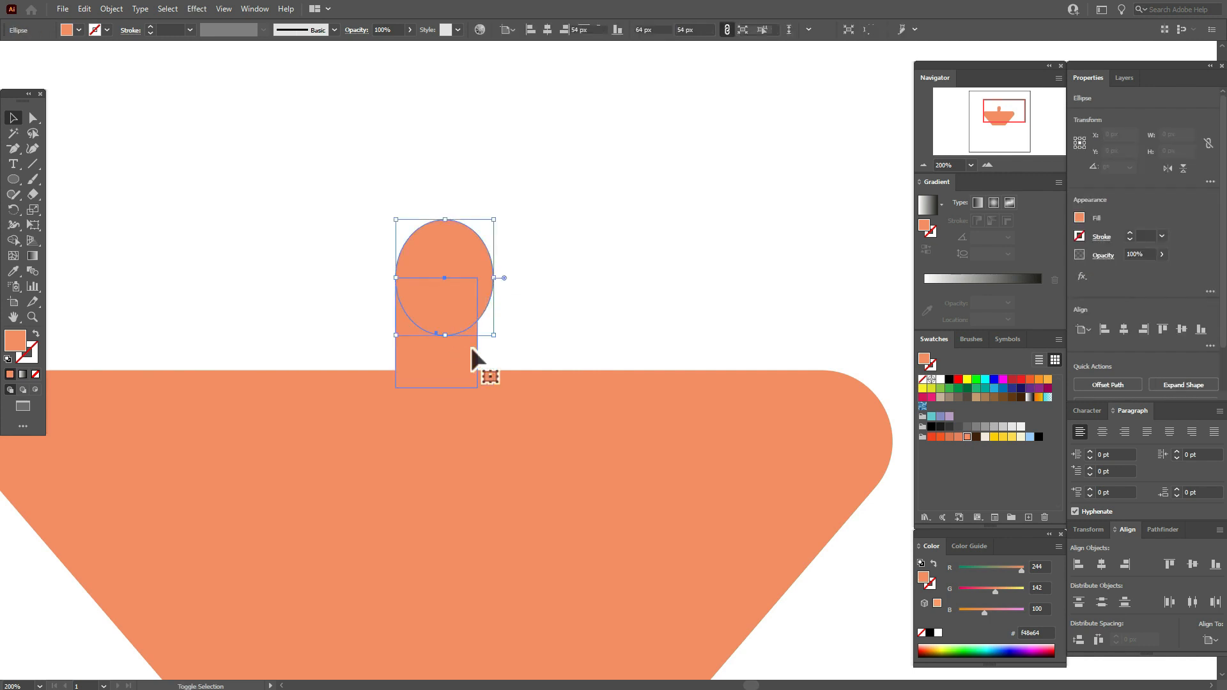
pyautogui.press('Down')
pyautogui.press('Down')
pyautogui.press('Down')
pyautogui.press('Down')
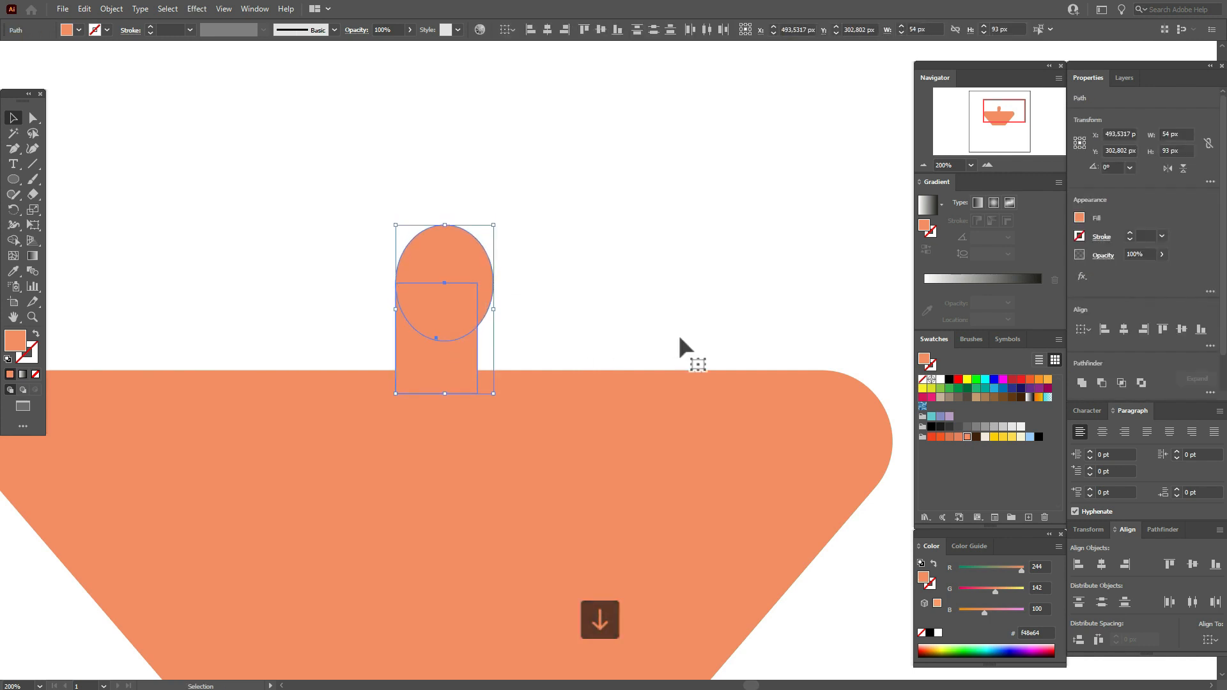
pyautogui.press('Down')
pyautogui.press('Down')
pyautogui.press('Down')
pyautogui.press('Down')
pyautogui.press('Down')
pyautogui.press('Down')
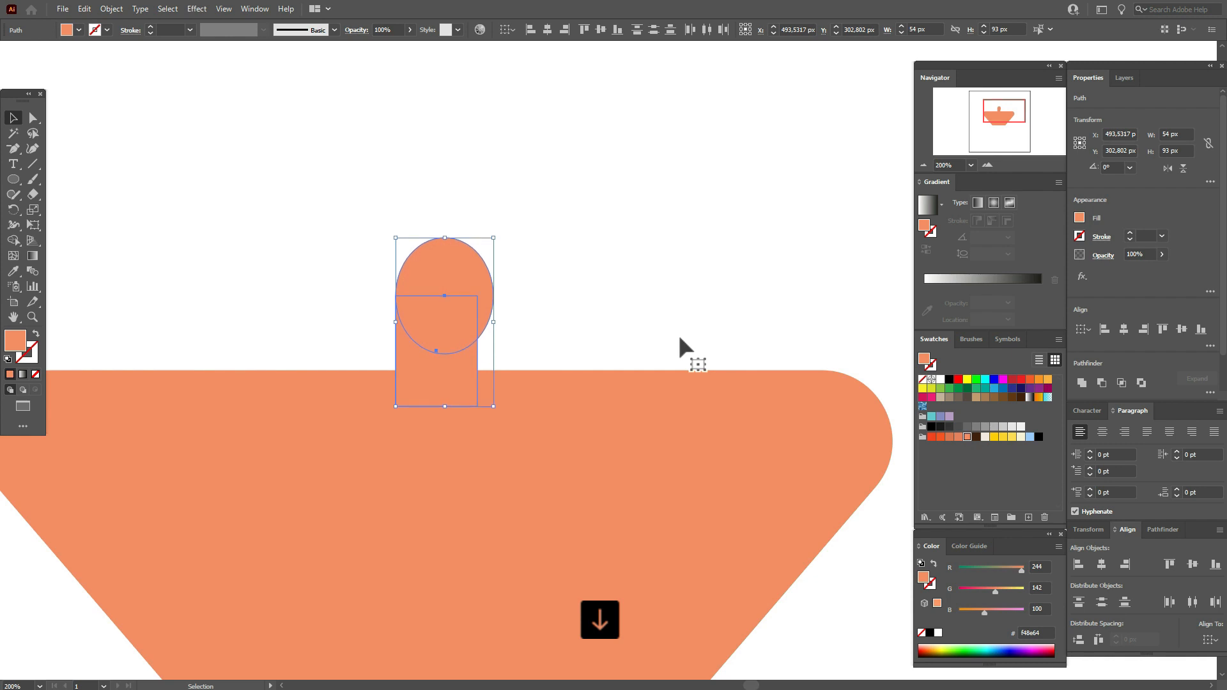
pyautogui.press('Down')
pyautogui.press('Down')
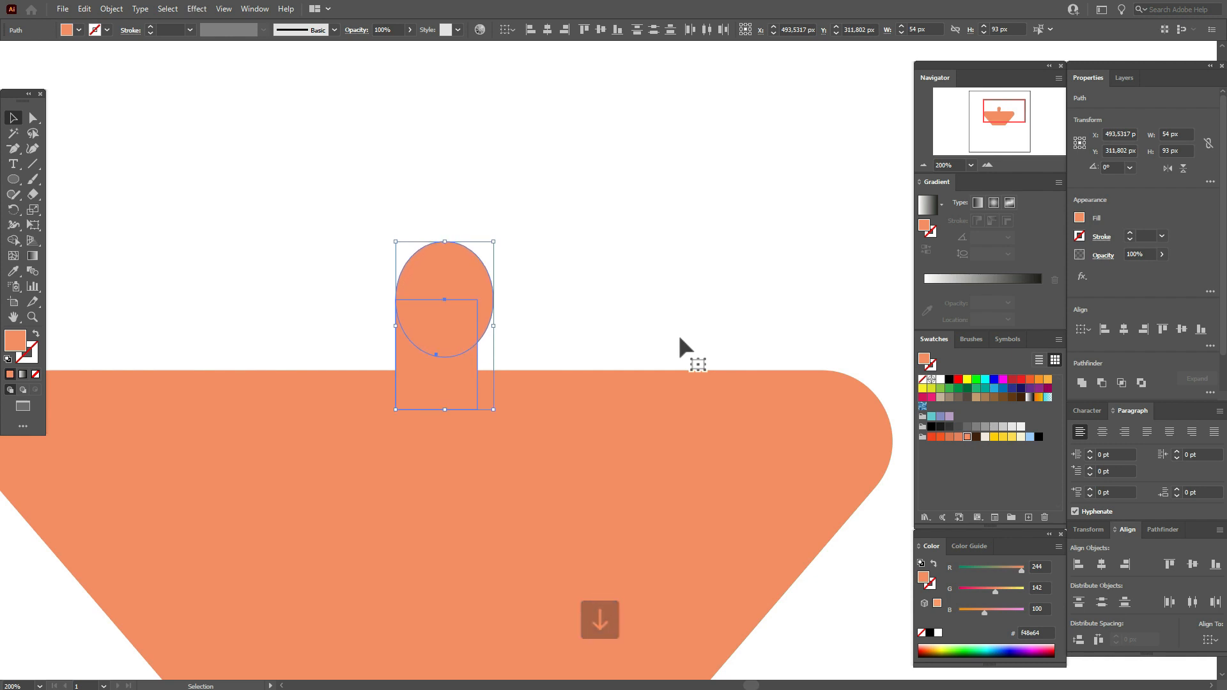
pyautogui.click(679, 338)
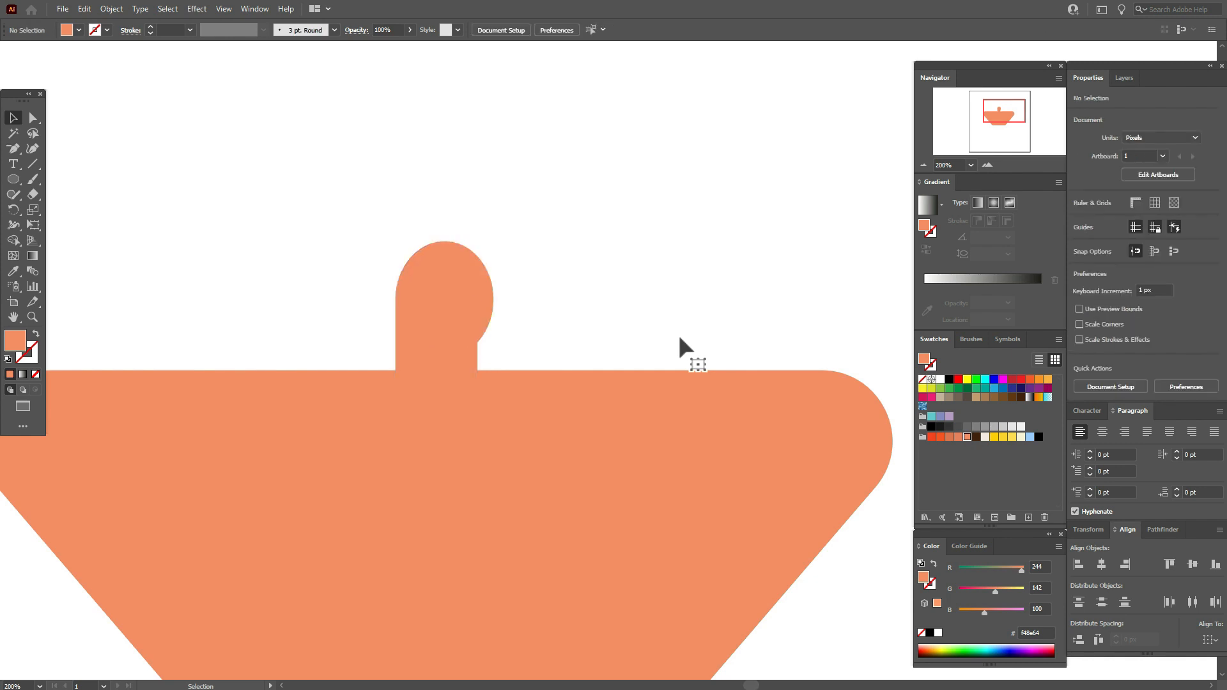
# Step: Draw a dark brown (#42210b) ellipse about 67 × 49 px over the top of the head and rotate it about 17° counterclockwise
pyautogui.click(979, 440)
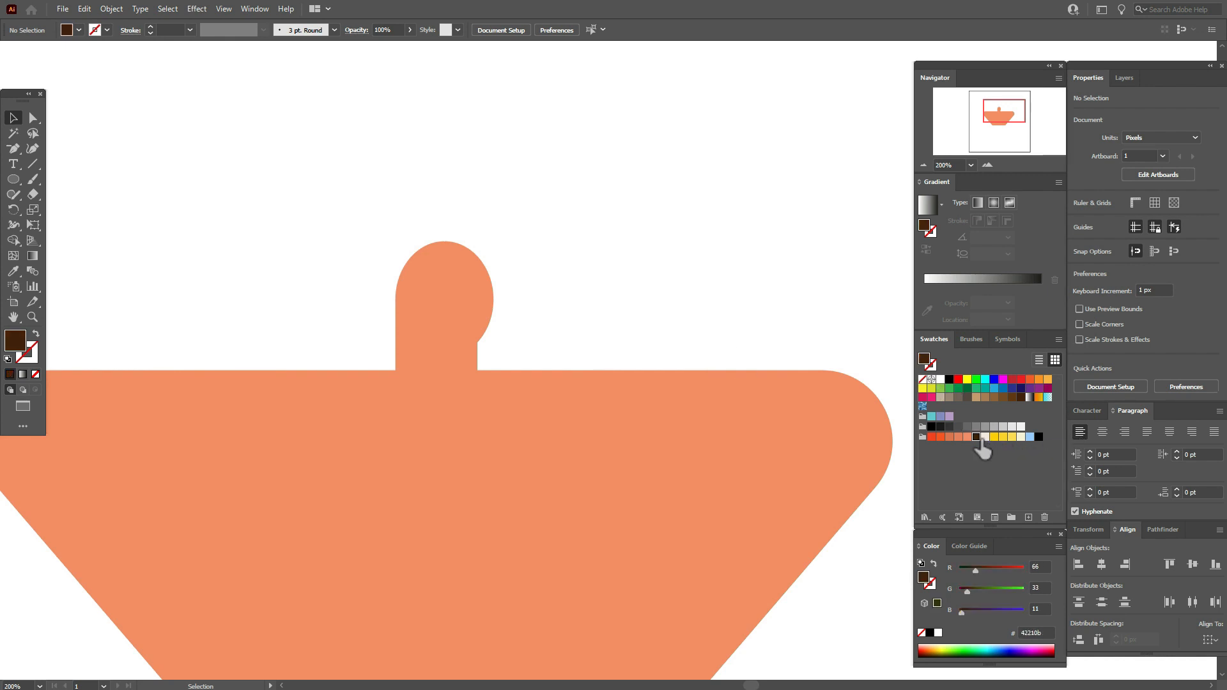
pyautogui.click(13, 179)
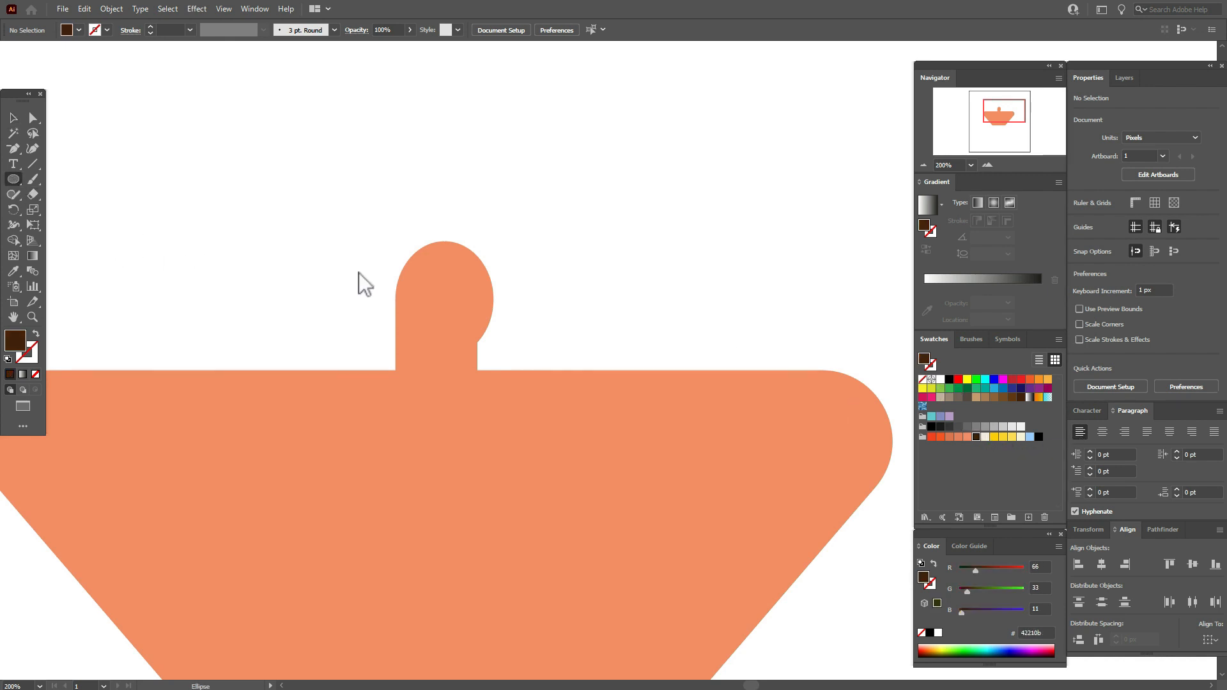
pyautogui.moveTo(378, 232); pyautogui.dragTo(497, 320)
pyautogui.click(12, 118)
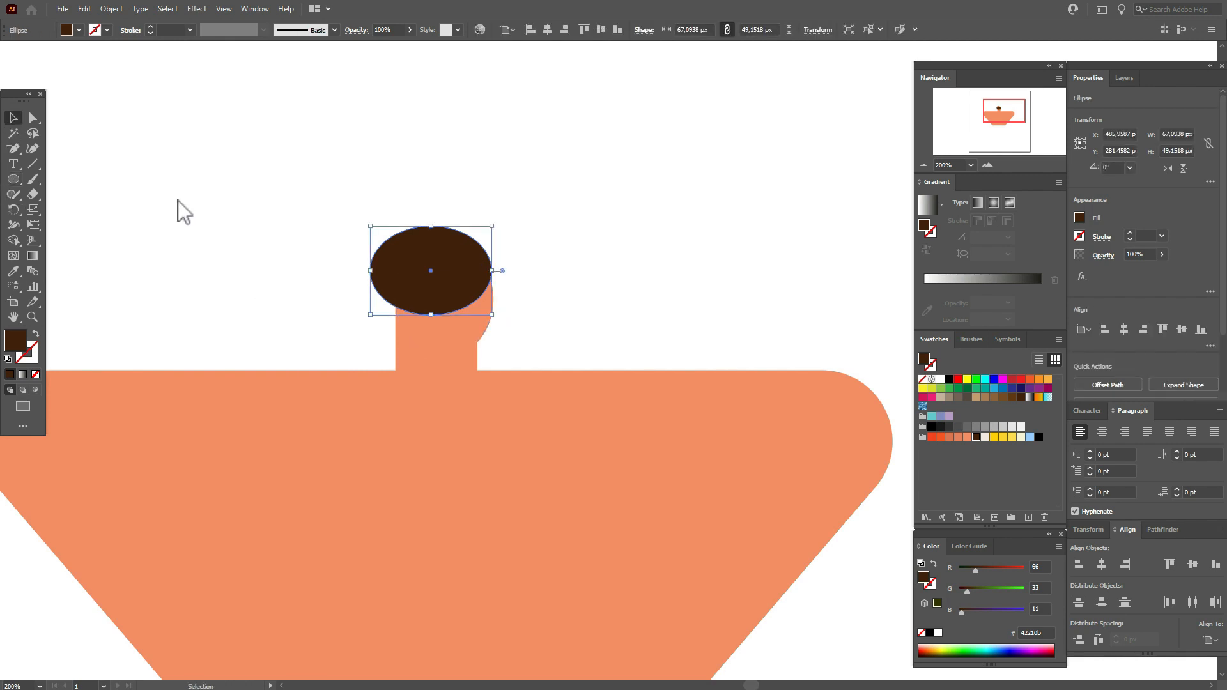
pyautogui.moveTo(501, 273); pyautogui.dragTo(462, 278)
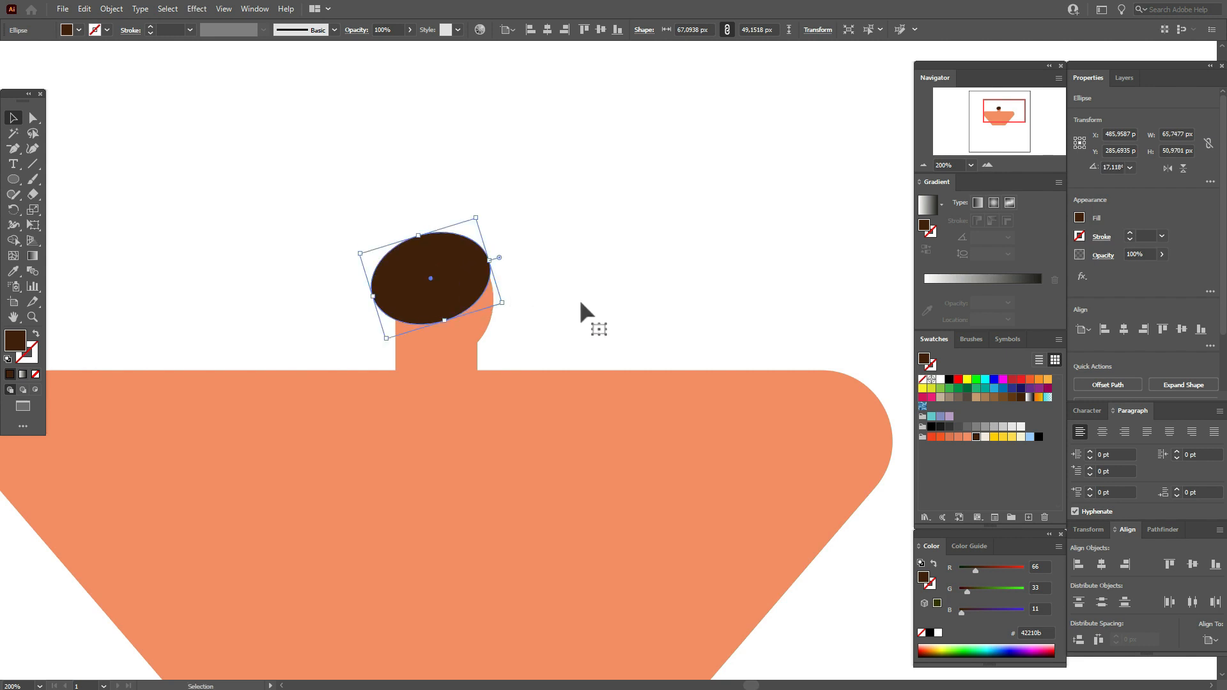
pyautogui.click(581, 304)
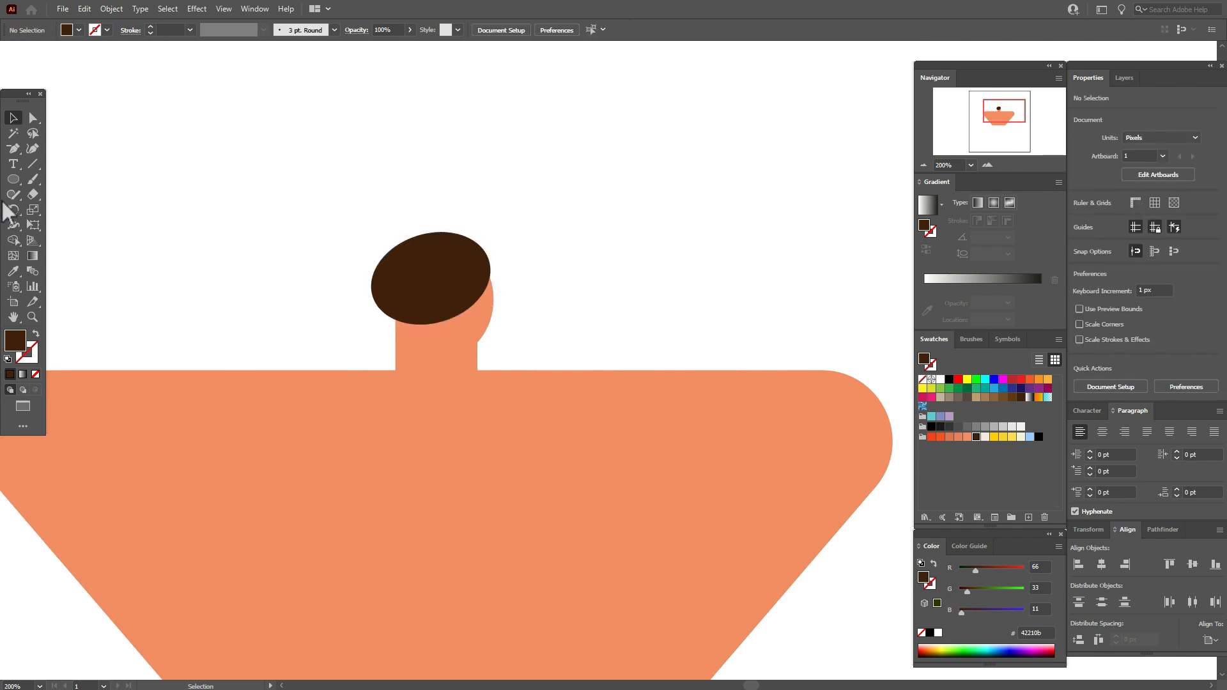
# Step: Draw a circle about 21 px across in the same brown and position it overlapping the hair ellipse's lower-left edge
pyautogui.click(13, 180)
pyautogui.moveTo(400, 307); pyautogui.dragTo(439, 351)
pyautogui.click(13, 119)
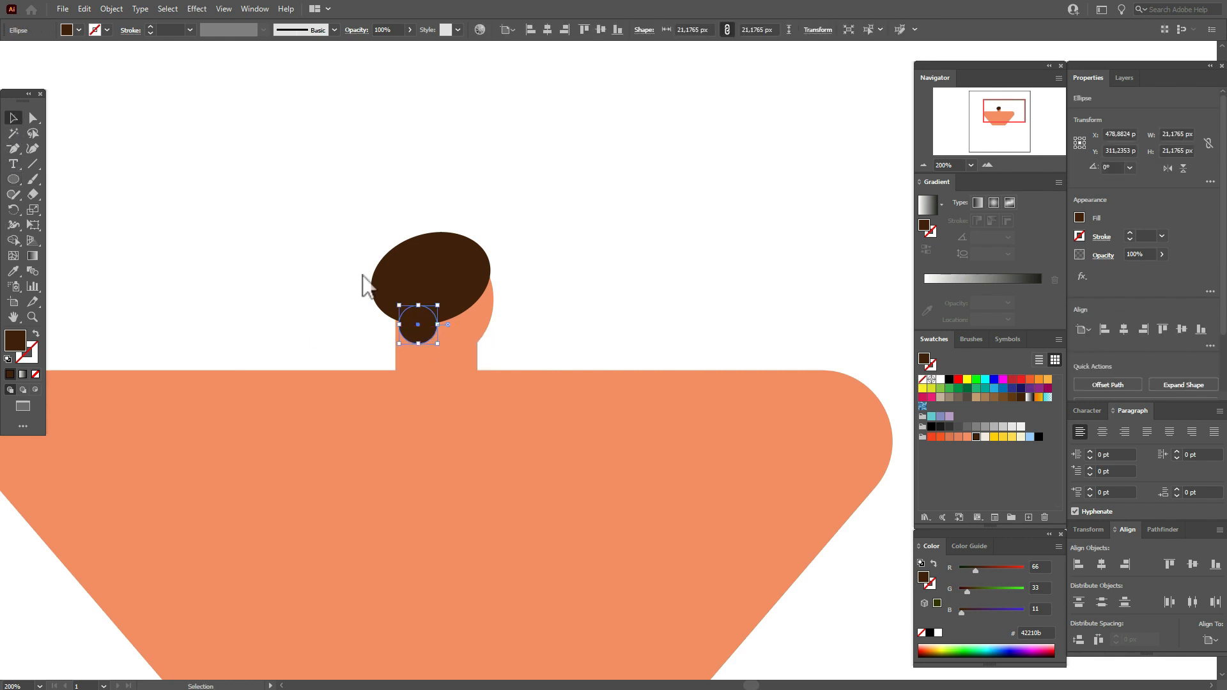
pyautogui.moveTo(423, 320); pyautogui.dragTo(422, 316)
pyautogui.press('Down')
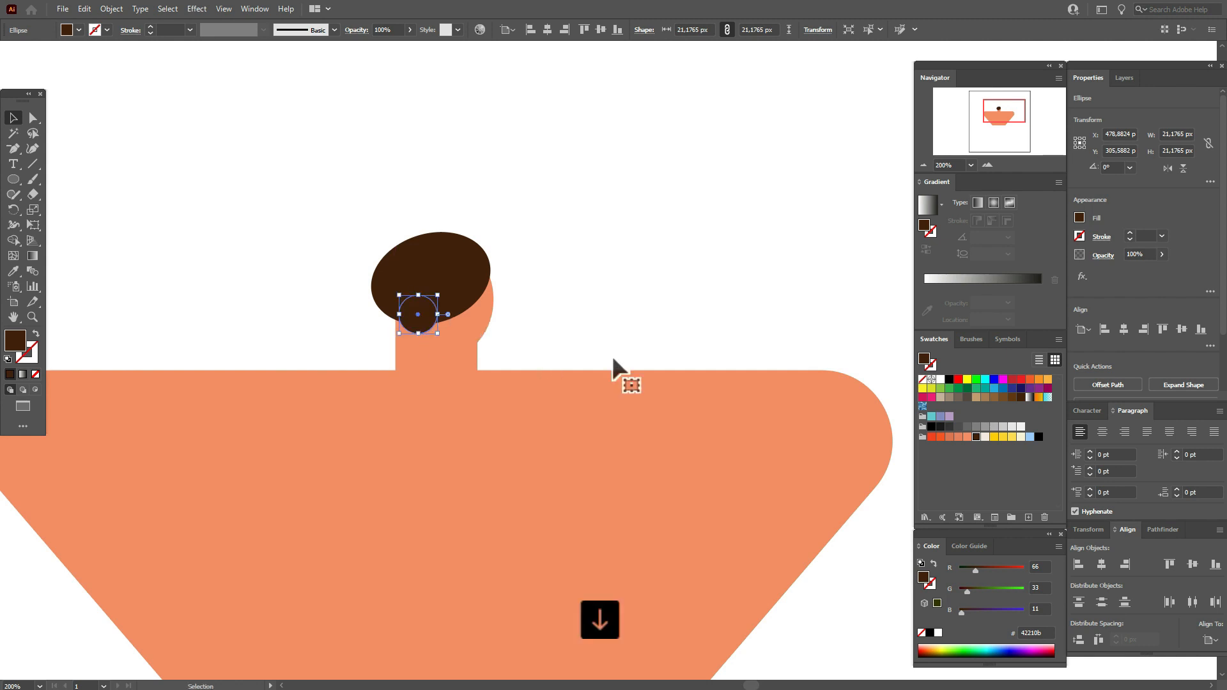
pyautogui.press('Left')
pyautogui.press('Left')
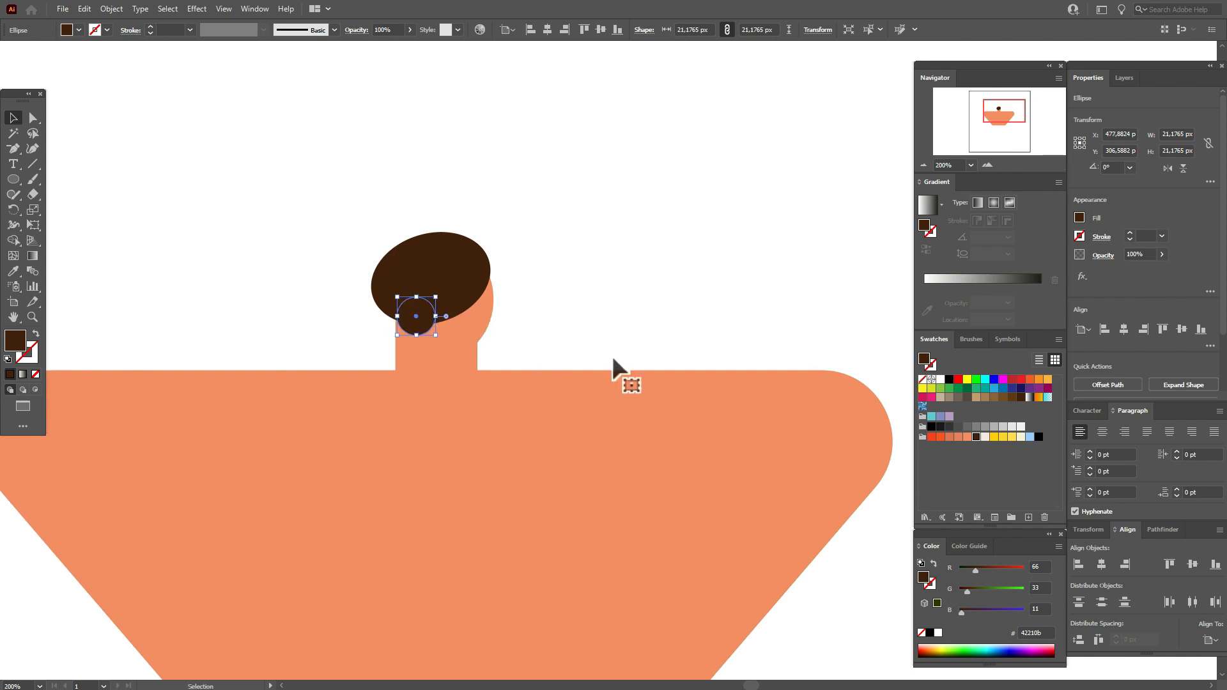
# Step: Recolour the small circle with the body's orange using the Eyedropper
pyautogui.click(13, 271)
pyautogui.click(213, 389)
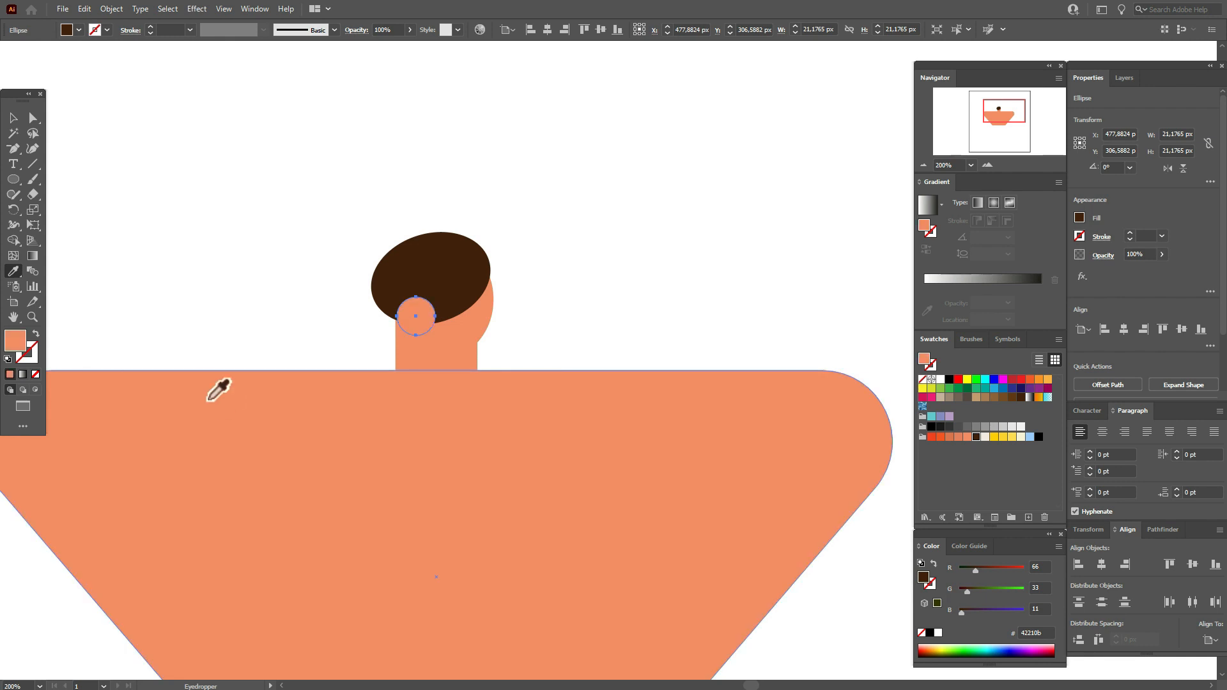
pyautogui.keyDown('ctrl'); pyautogui.click(122, 165); pyautogui.keyUp('ctrl')
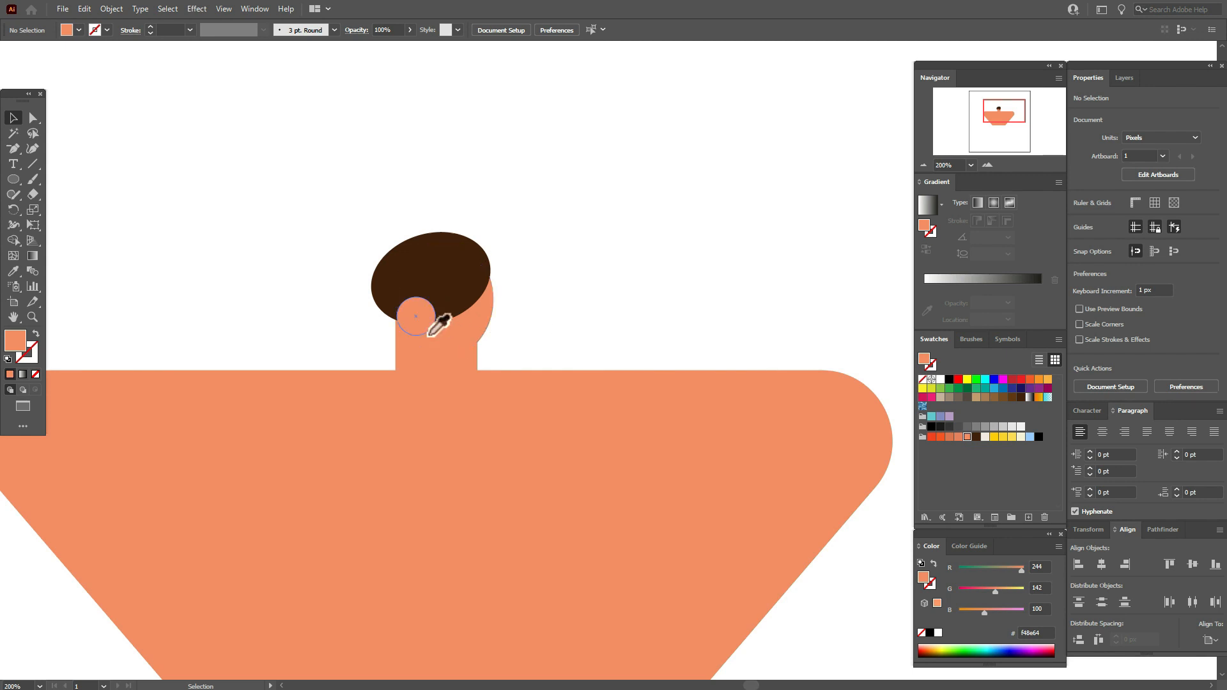
# Step: Subtract the small orange circle from the brown hair ellipse with Minus Front
pyautogui.keyDown('ctrl'); pyautogui.click(446, 314); pyautogui.keyUp('ctrl')
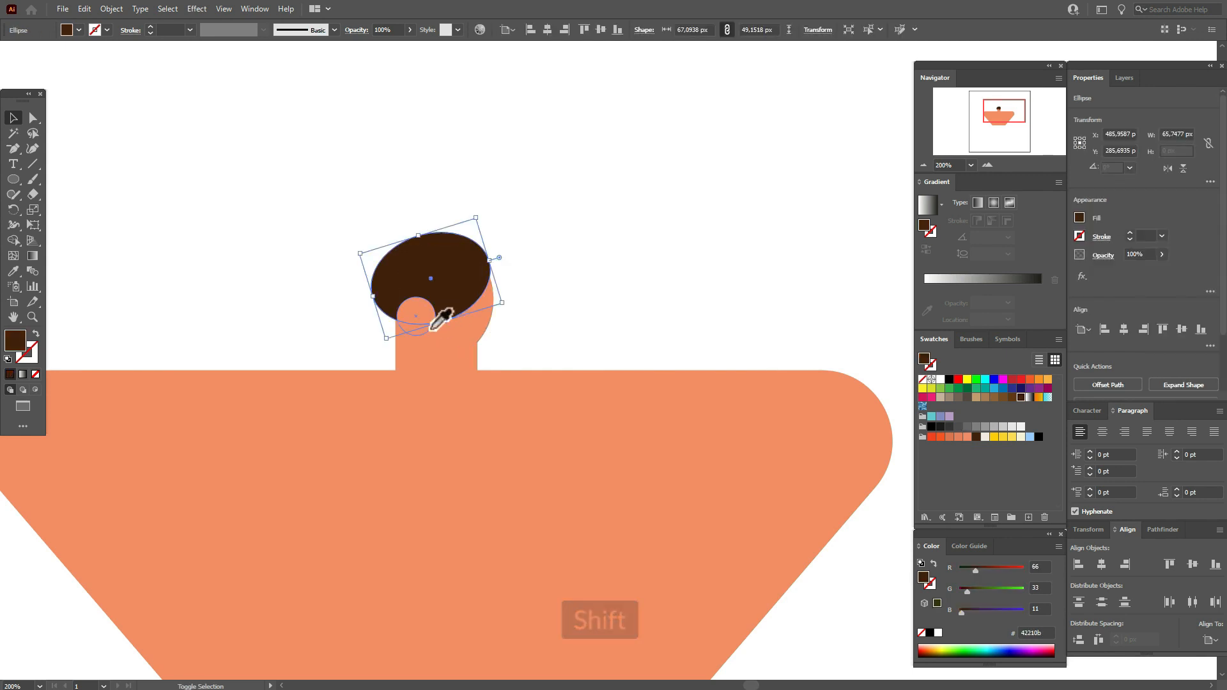
pyautogui.keyDown('shift'); pyautogui.click(432, 327); pyautogui.keyUp('shift')
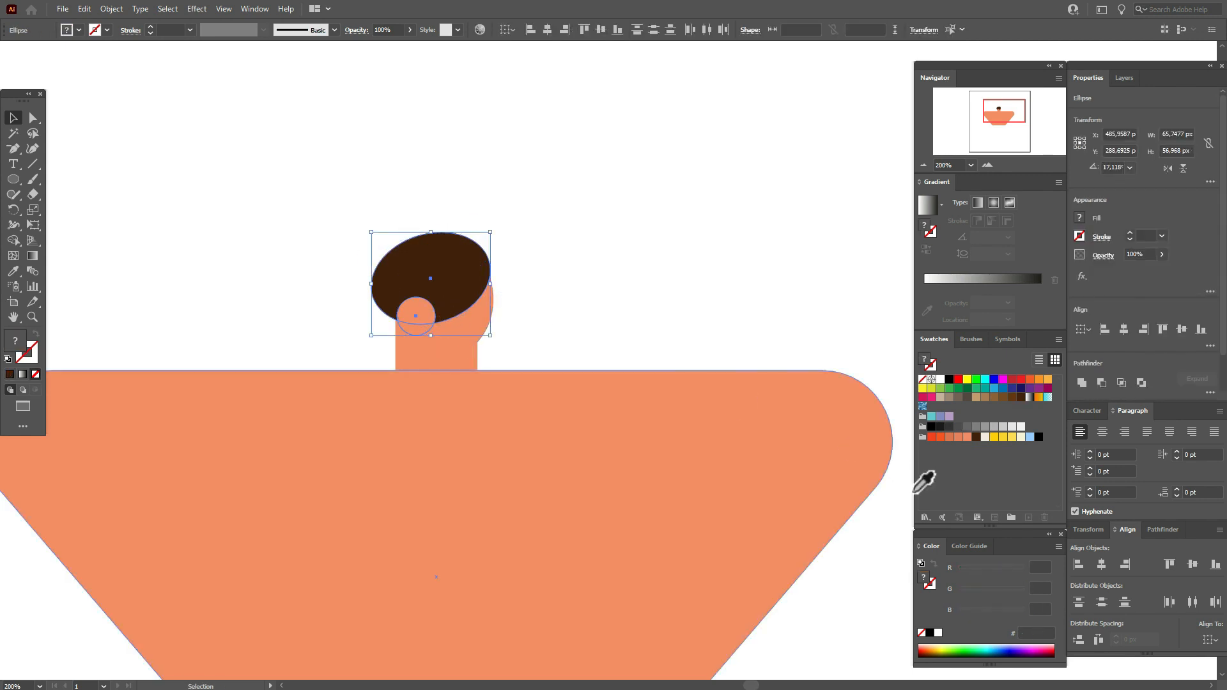
pyautogui.click(1157, 532)
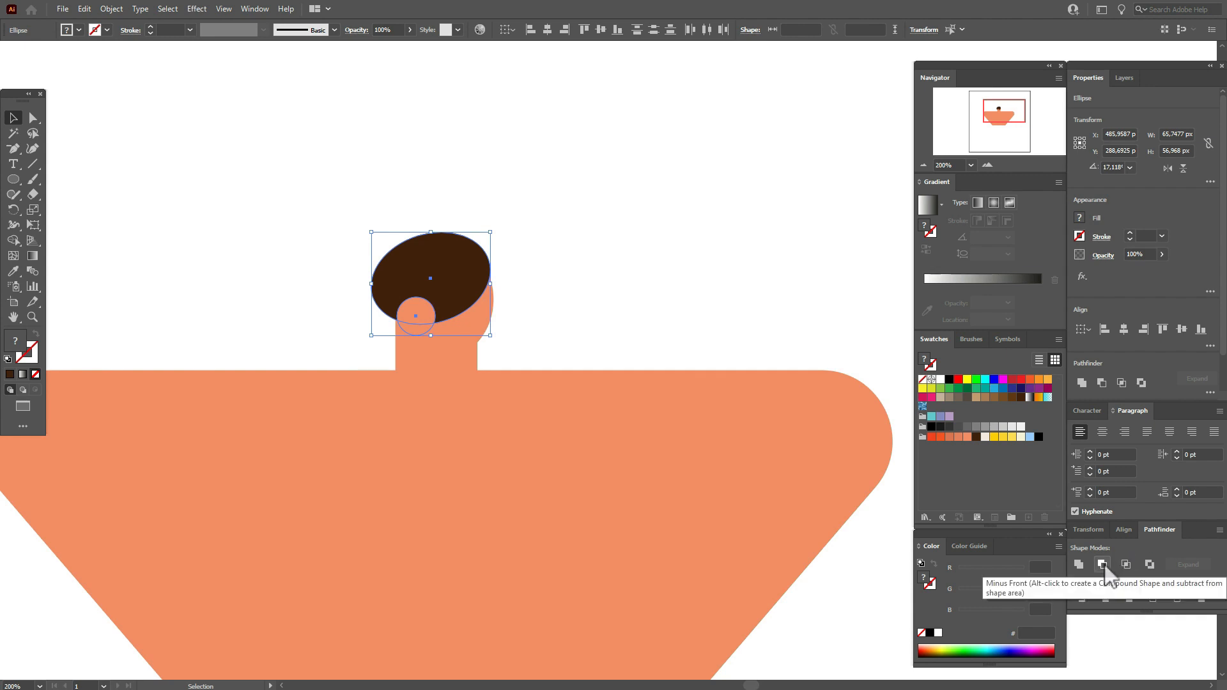
pyautogui.click(1103, 564)
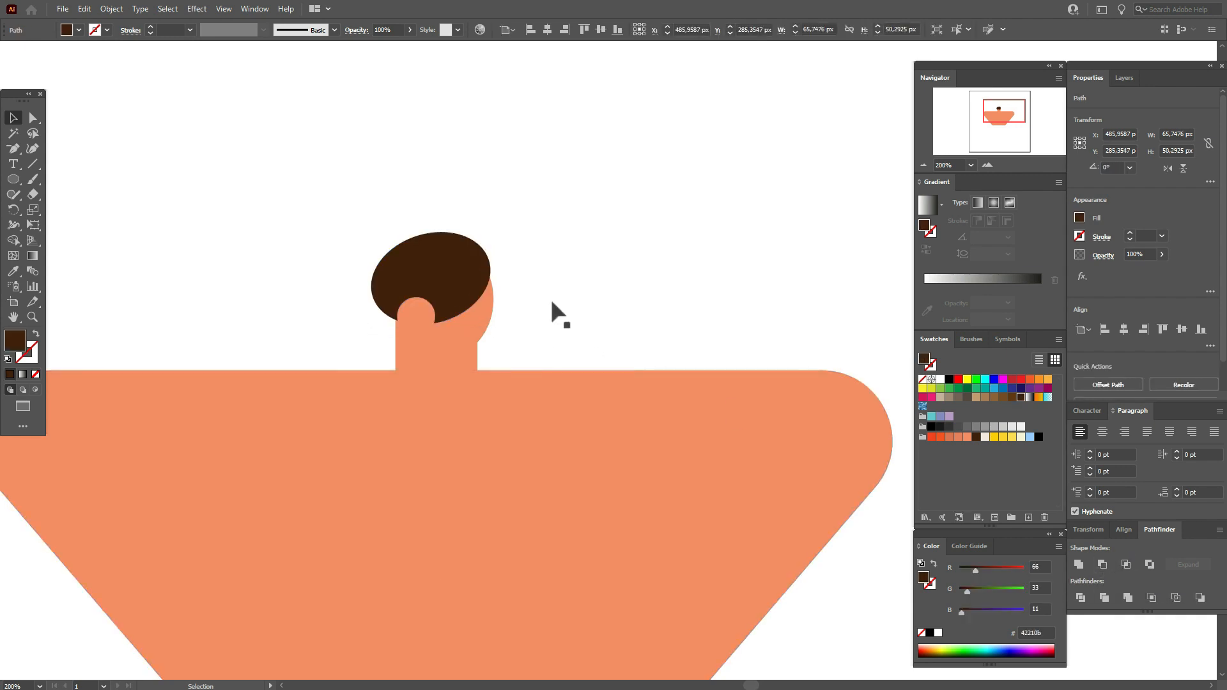
# Step: Unite the head ellipse and the neck rectangle into one shape
pyautogui.click(491, 332)
pyautogui.click(483, 334)
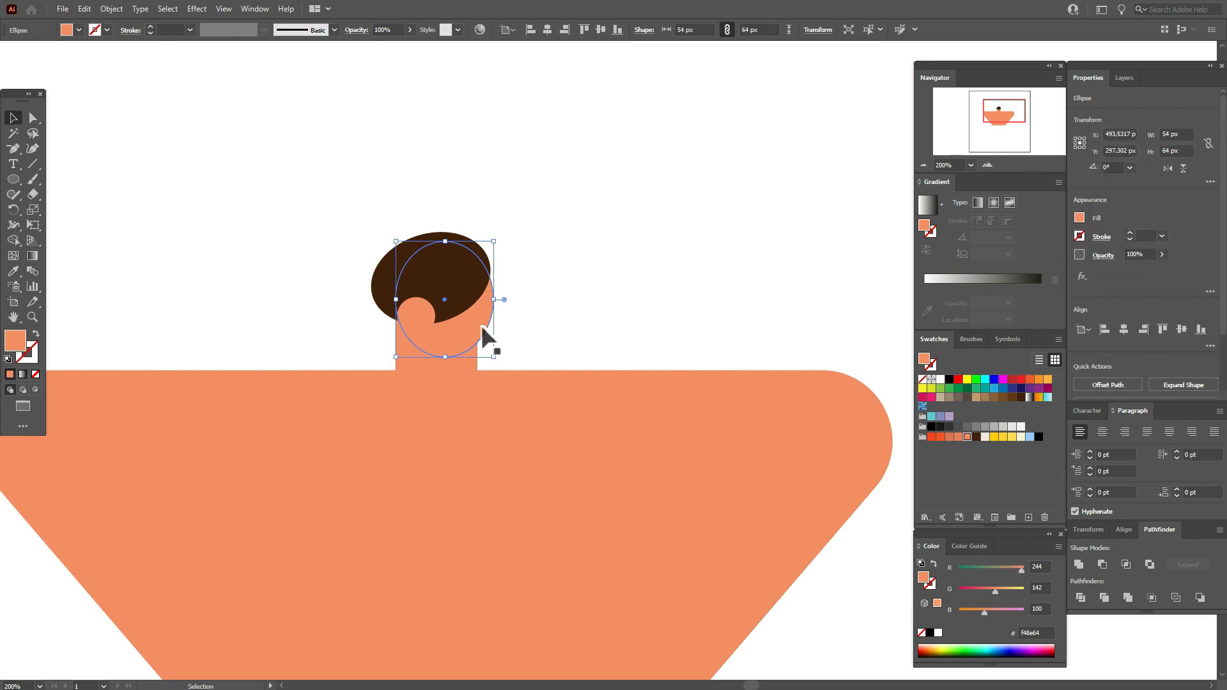
pyautogui.keyDown('shift'); pyautogui.click(470, 356); pyautogui.keyUp('shift')
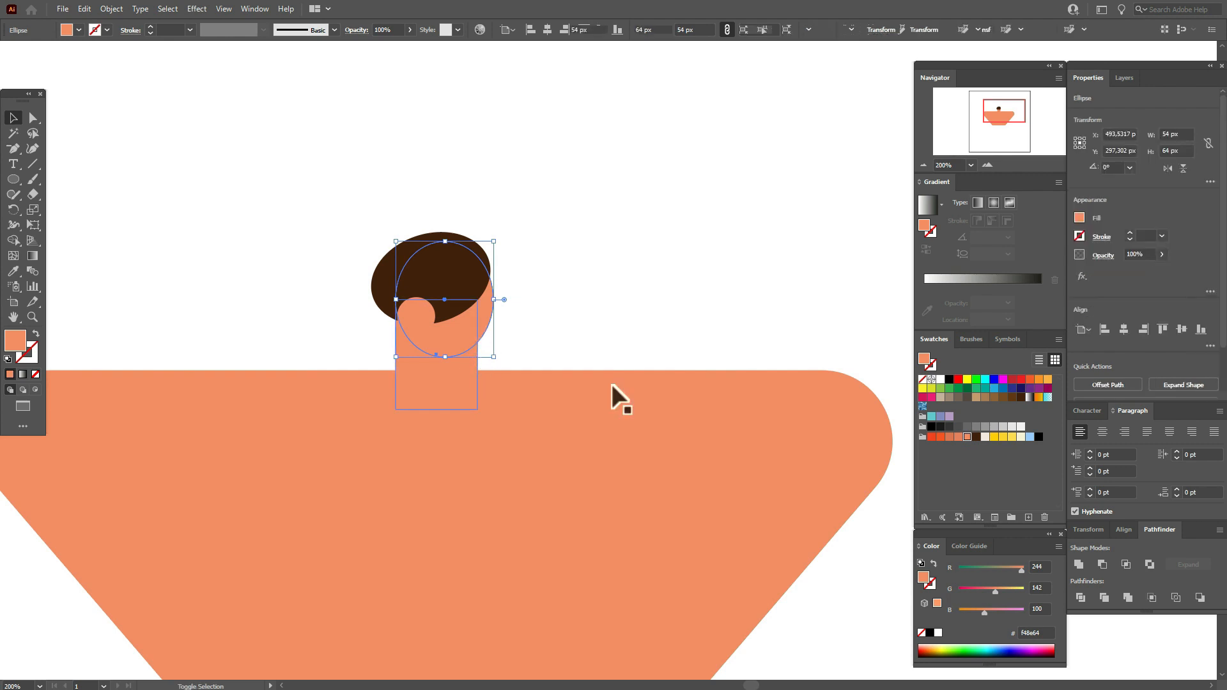
pyautogui.click(1078, 565)
pyautogui.click(651, 305)
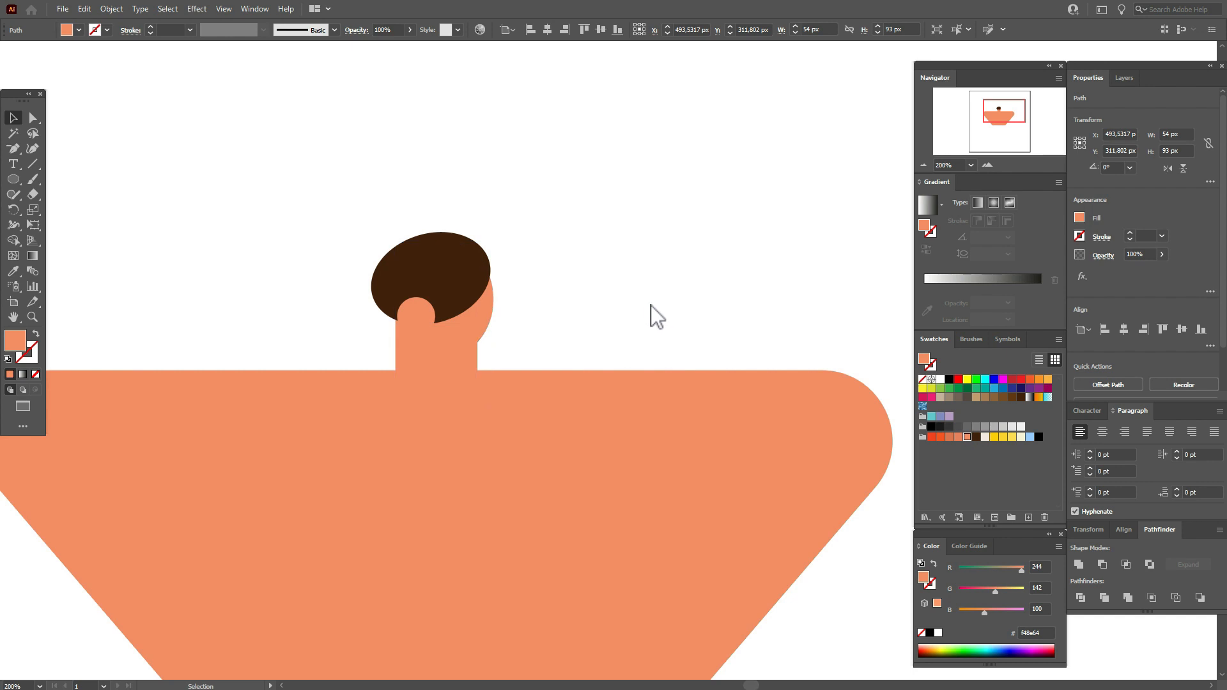
# Step: Duplicate the head-and-neck shape in place in front and intersect the copy with the hair to trim it to the head outline
pyautogui.click(483, 313)
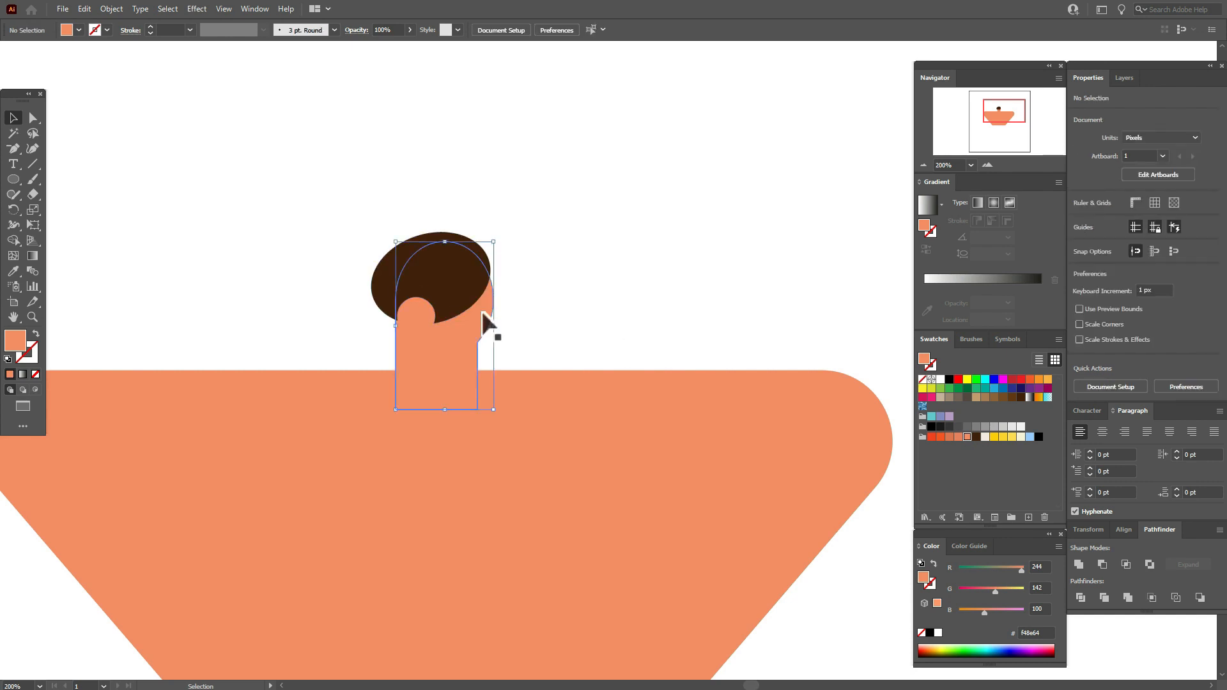
pyautogui.hotkey('ctrl', 'c')
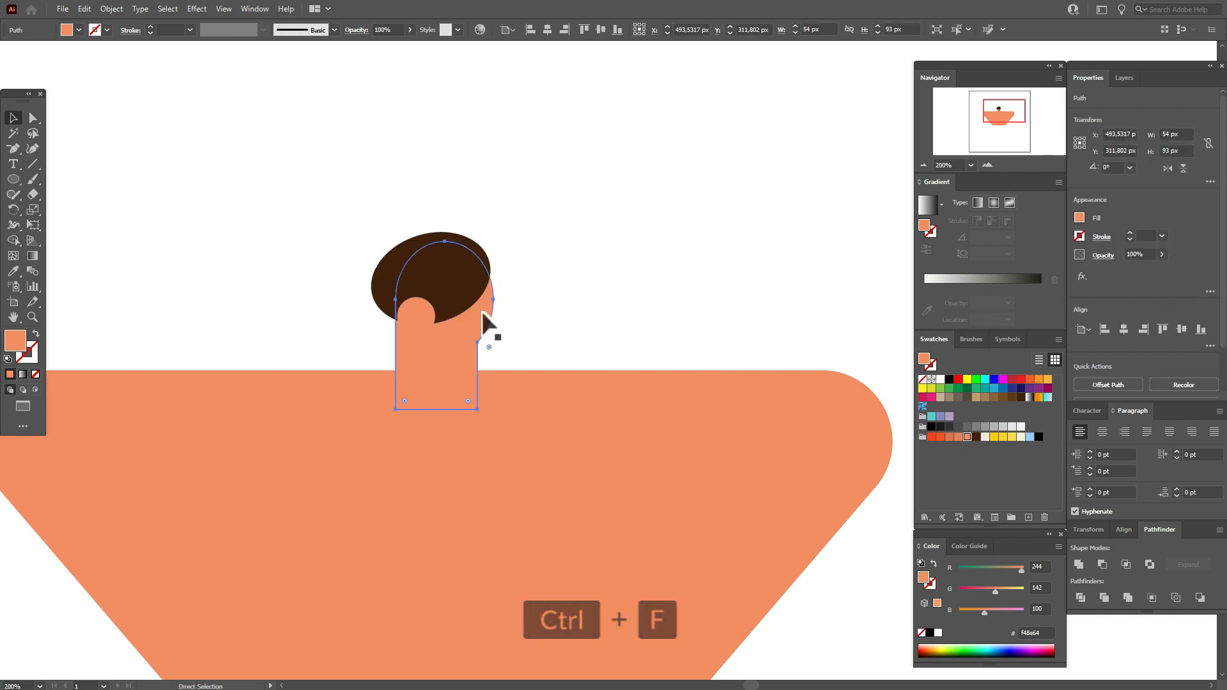
pyautogui.keyDown('shift'); pyautogui.click(473, 294); pyautogui.keyUp('shift')
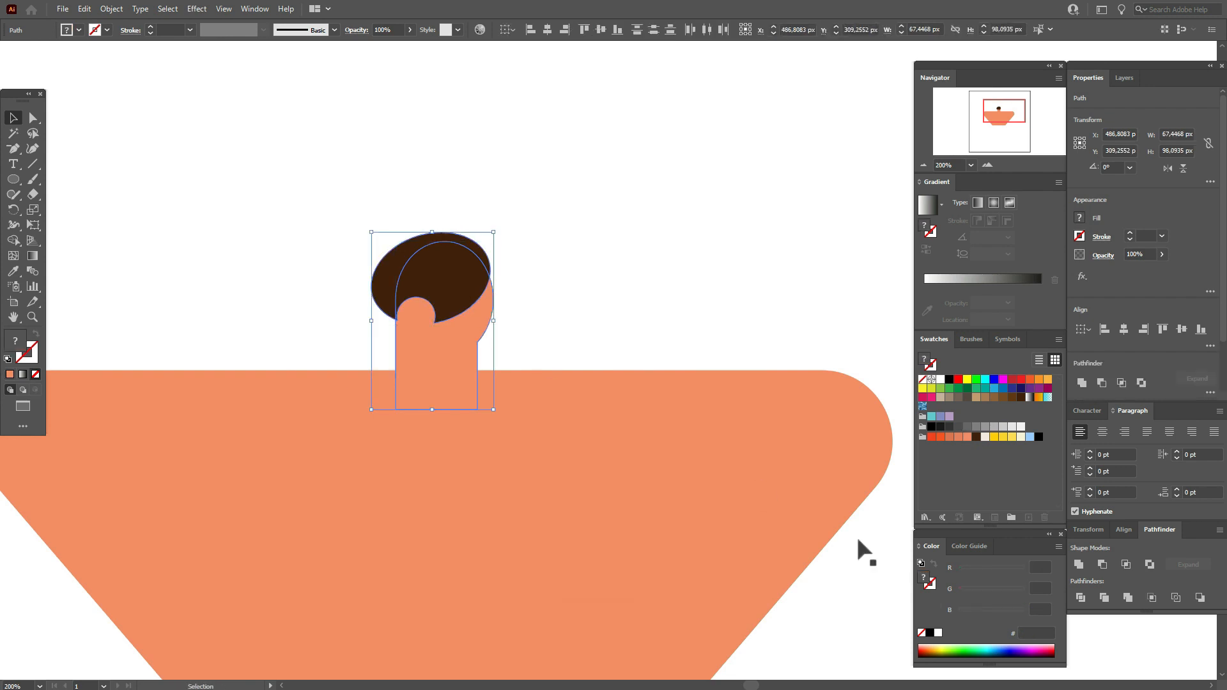
pyautogui.click(1126, 565)
pyautogui.click(627, 297)
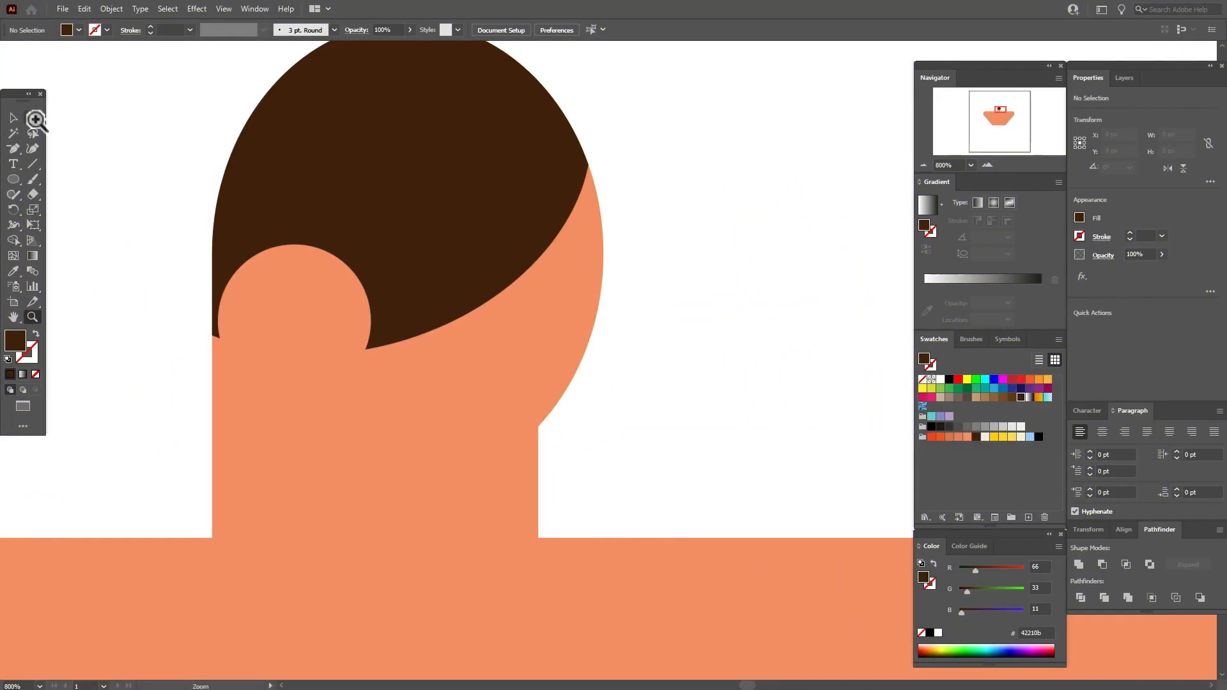
# Step: Round the sharp hair corner on the face side of the ear cutout
pyautogui.click(33, 118)
pyautogui.click(365, 350)
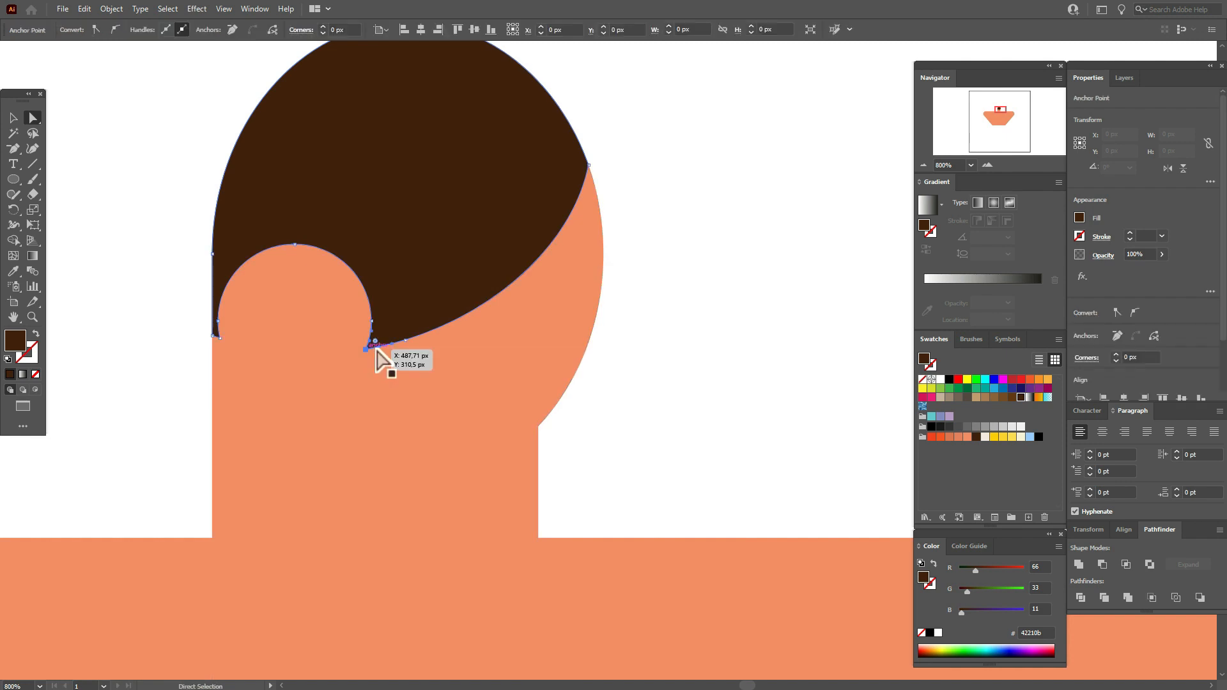
pyautogui.moveTo(383, 351); pyautogui.dragTo(403, 330)
pyautogui.click(672, 335)
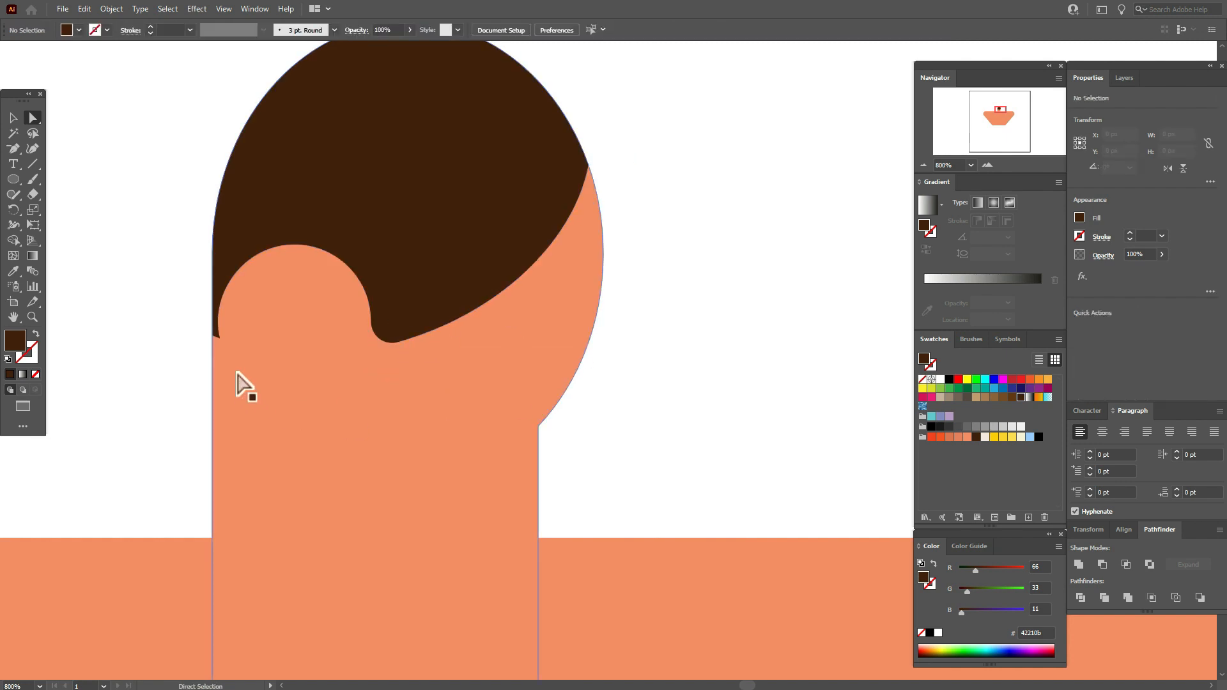
# Step: Soften the pointed hair tip behind the ear cutout with the Smooth tool
pyautogui.click(215, 335)
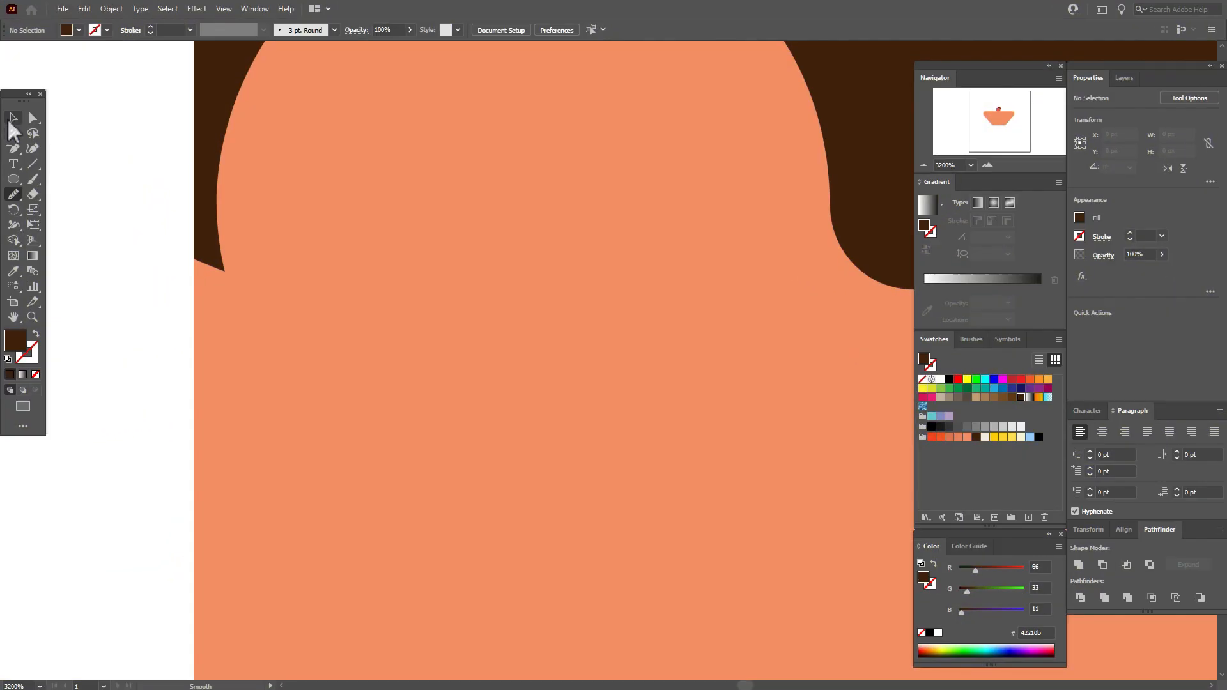
pyautogui.click(12, 118)
pyautogui.click(206, 190)
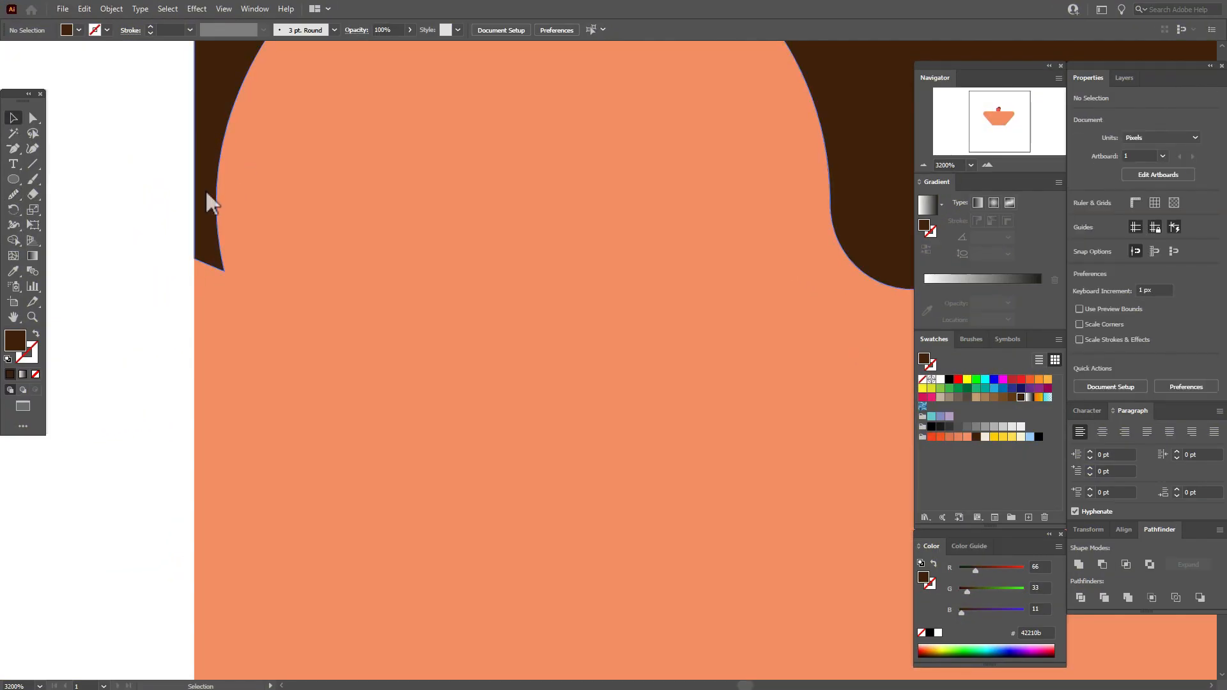
pyautogui.click(13, 195)
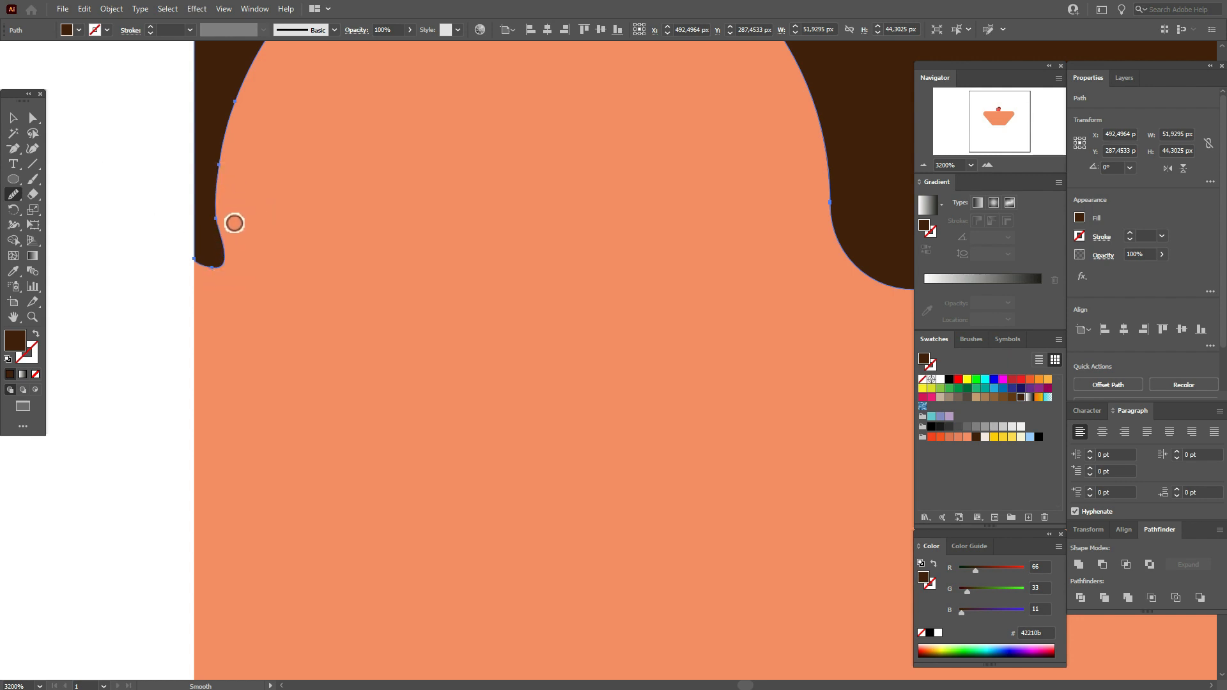
pyautogui.click(13, 117)
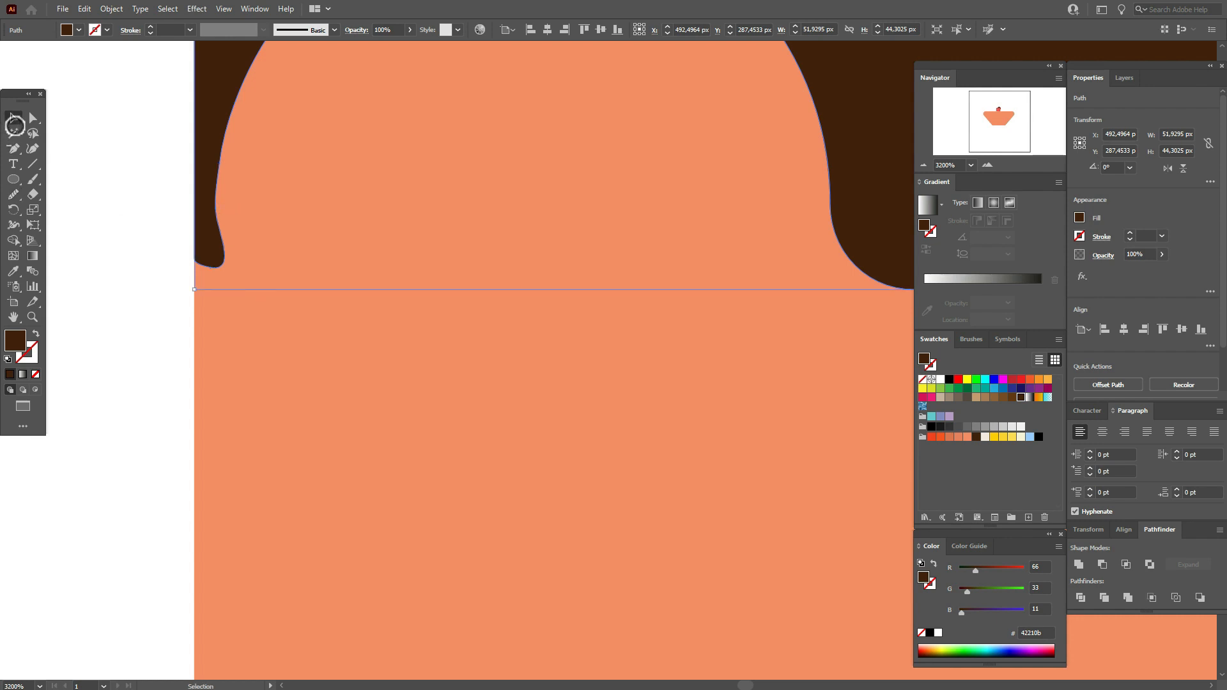
pyautogui.click(156, 233)
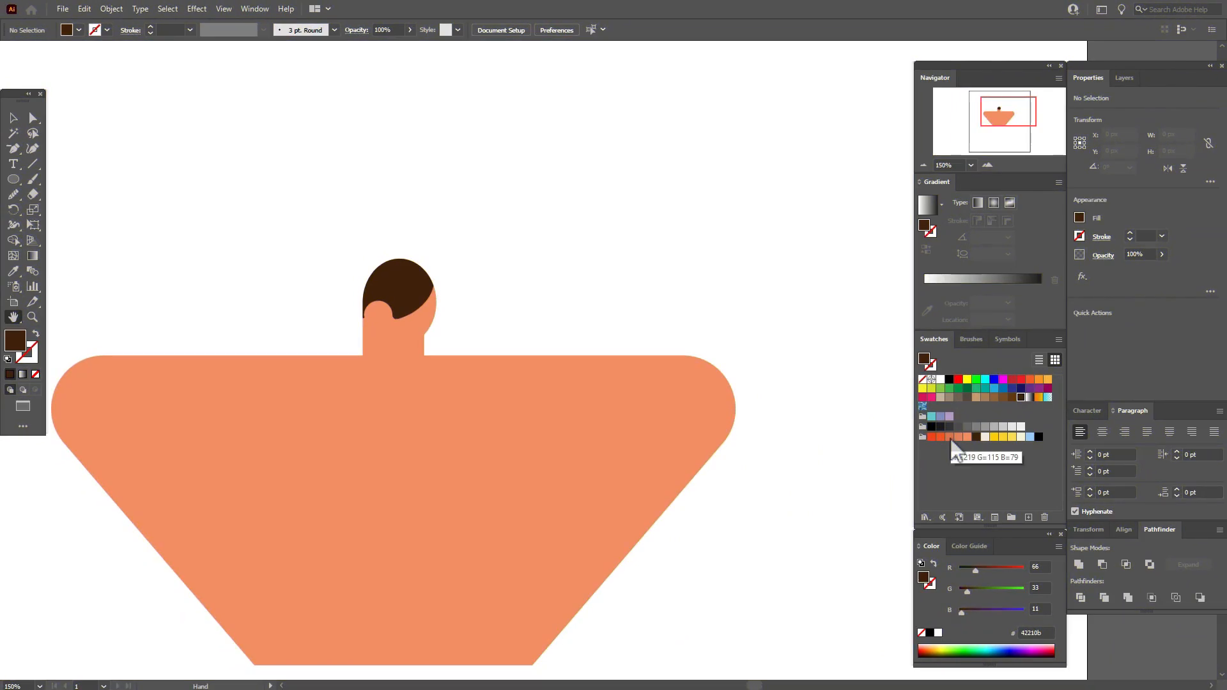
# Step: Draw a triangular neck shadow with a curved upper edge under the chin using the Pen tool, filled with darker orange #db734f
pyautogui.click(950, 437)
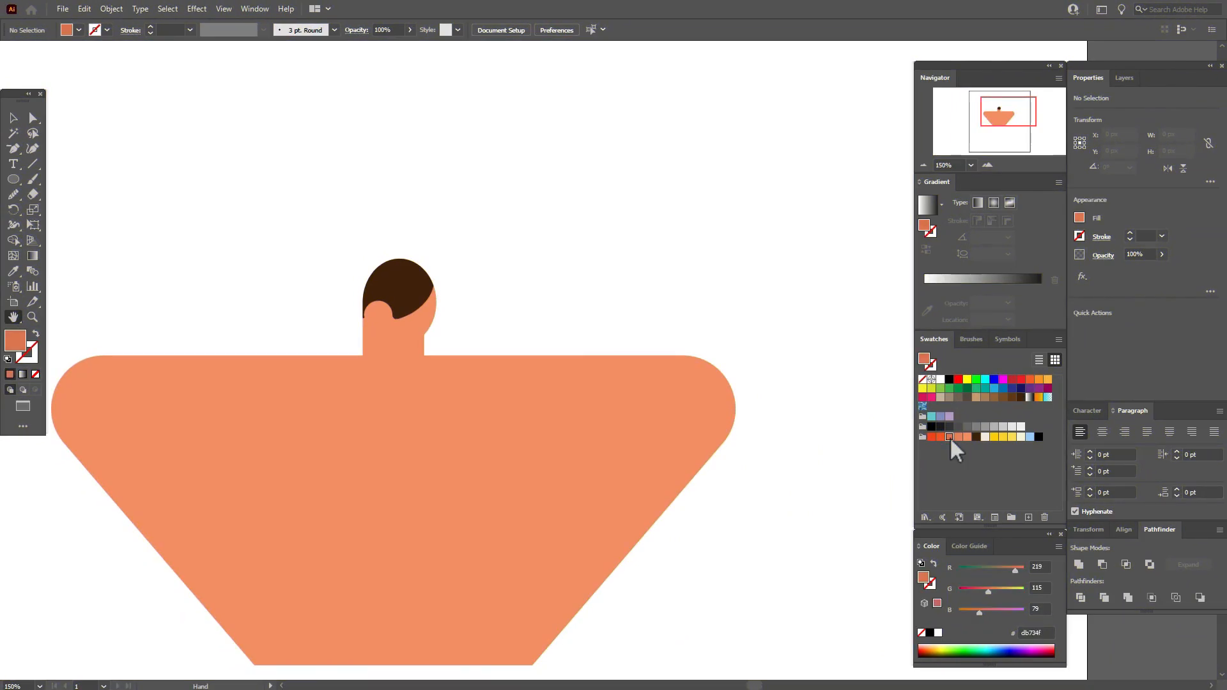
pyautogui.click(13, 148)
pyautogui.click(58, 150)
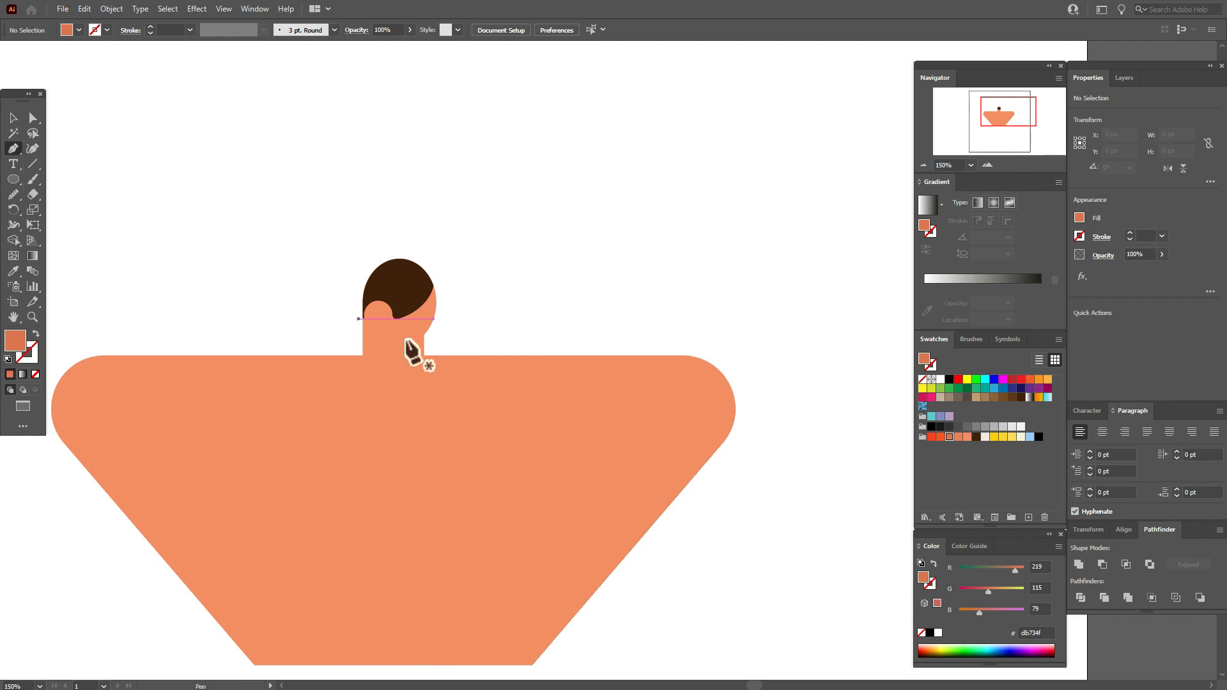
pyautogui.click(423, 334)
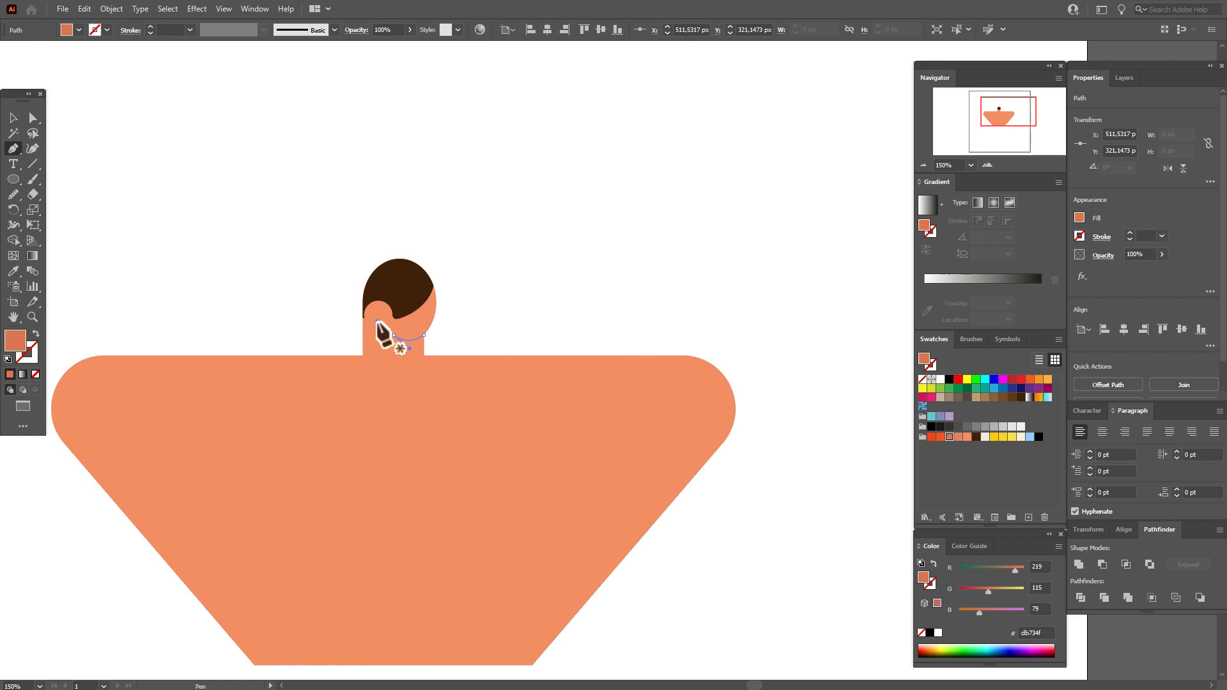
pyautogui.moveTo(378, 321); pyautogui.dragTo(424, 380)
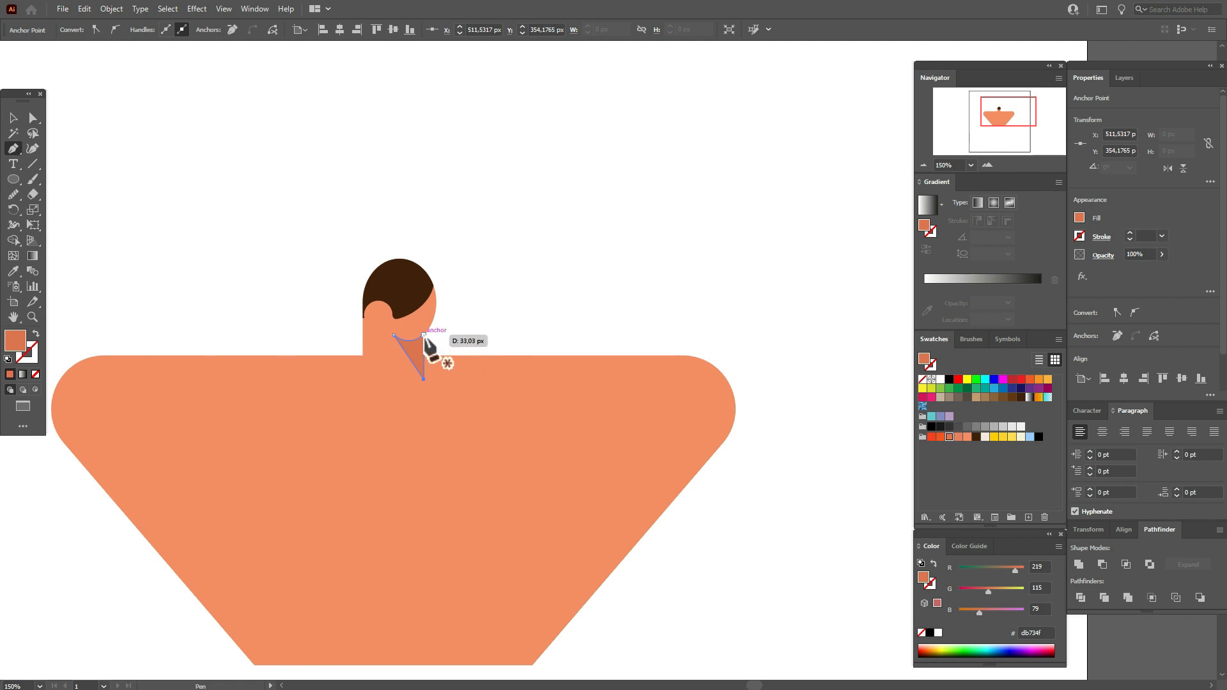
pyautogui.click(423, 334)
pyautogui.click(13, 118)
pyautogui.click(145, 162)
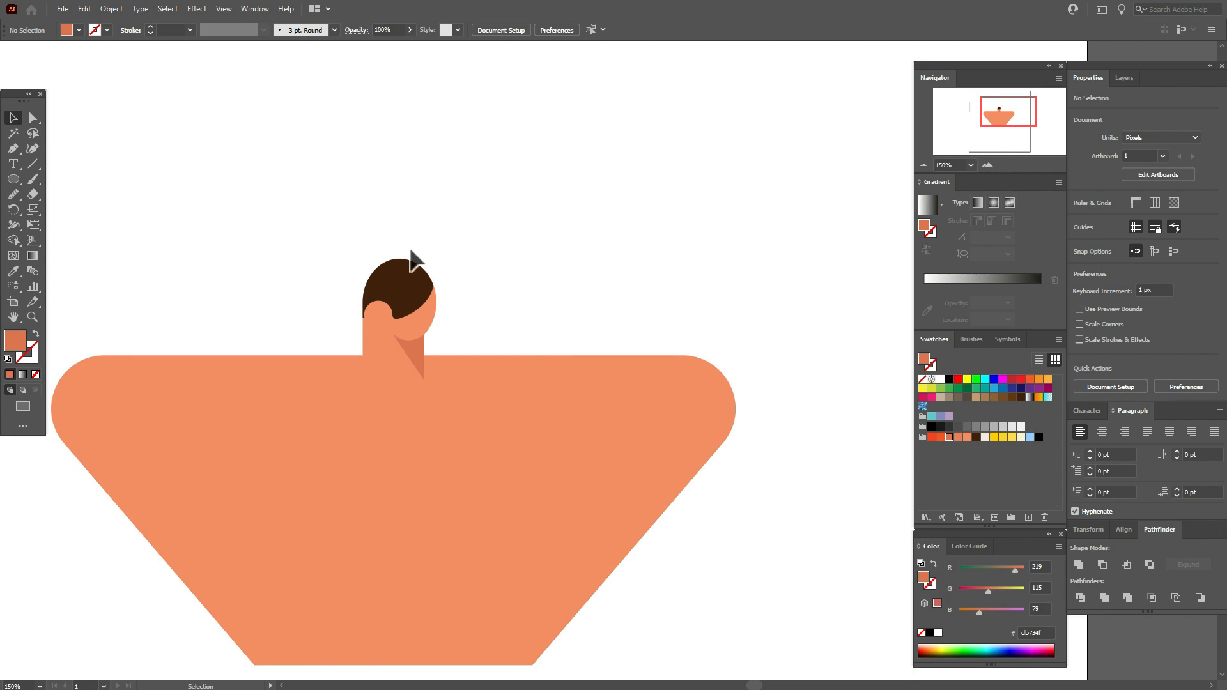
# Step: Draw a circle about 39 px wide overlapping the upper back of the hair, filled with the hair's dark brown #42210b
pyautogui.click(13, 271)
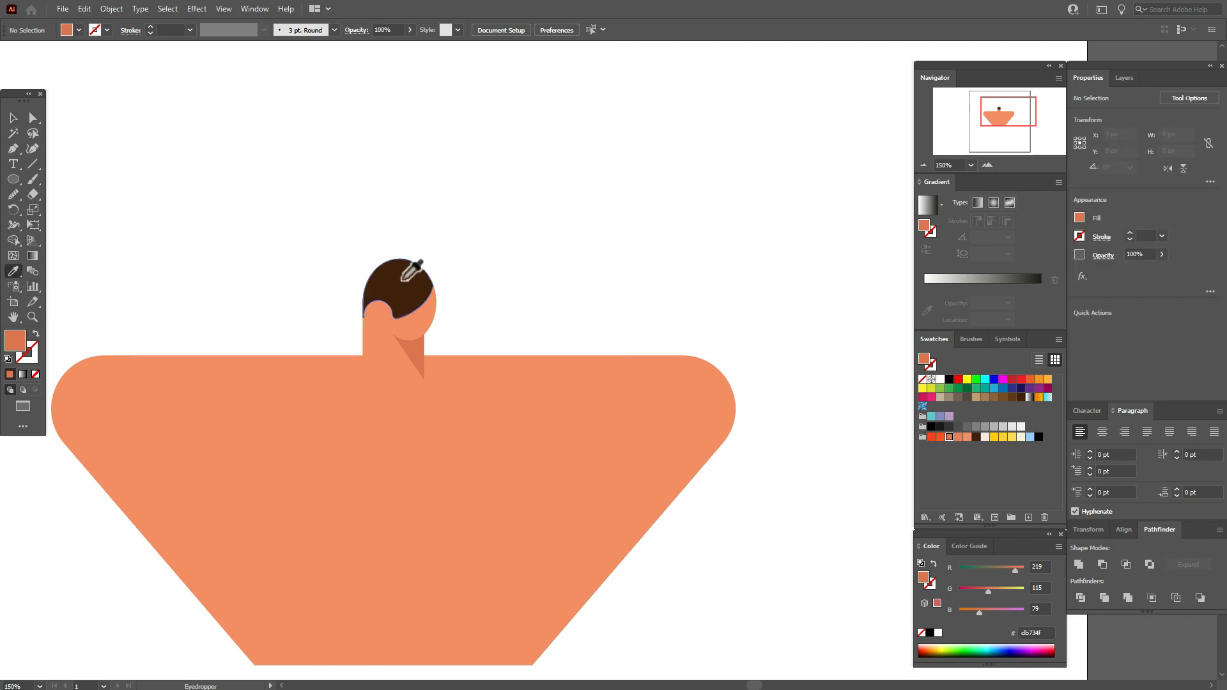
pyautogui.click(402, 279)
pyautogui.click(12, 180)
pyautogui.press('shift')
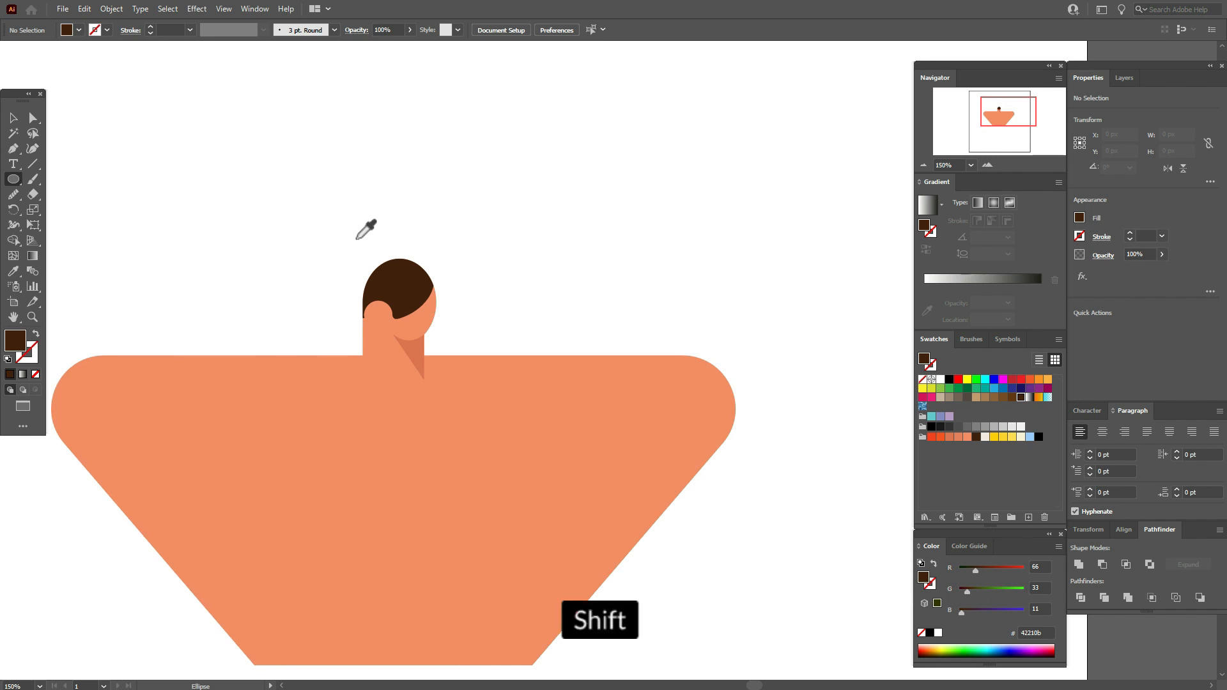
pyautogui.moveTo(327, 202); pyautogui.dragTo(381, 251)
pyautogui.click(13, 117)
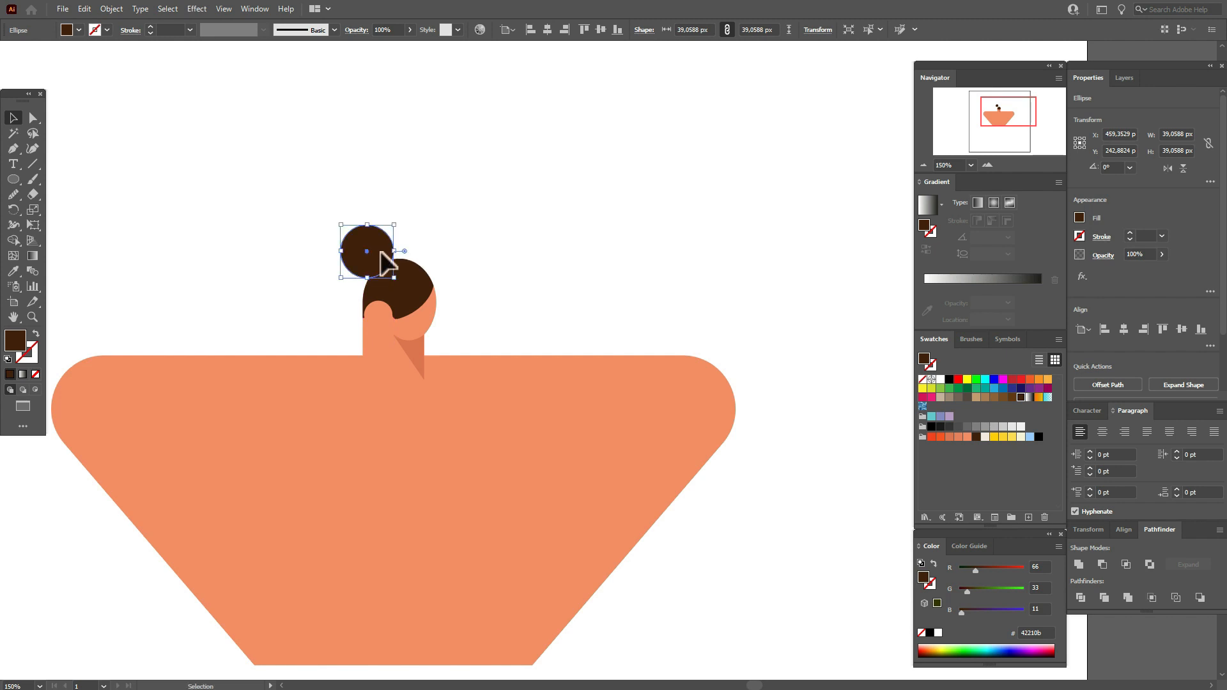
# Step: Add two copies of the hair circle, enlarged to about 53 px and 65 px, overlapping in a chain rising diagonally behind the head
pyautogui.hotkey('ctrl', 'c')
pyautogui.hotkey('ctrl', 'v')
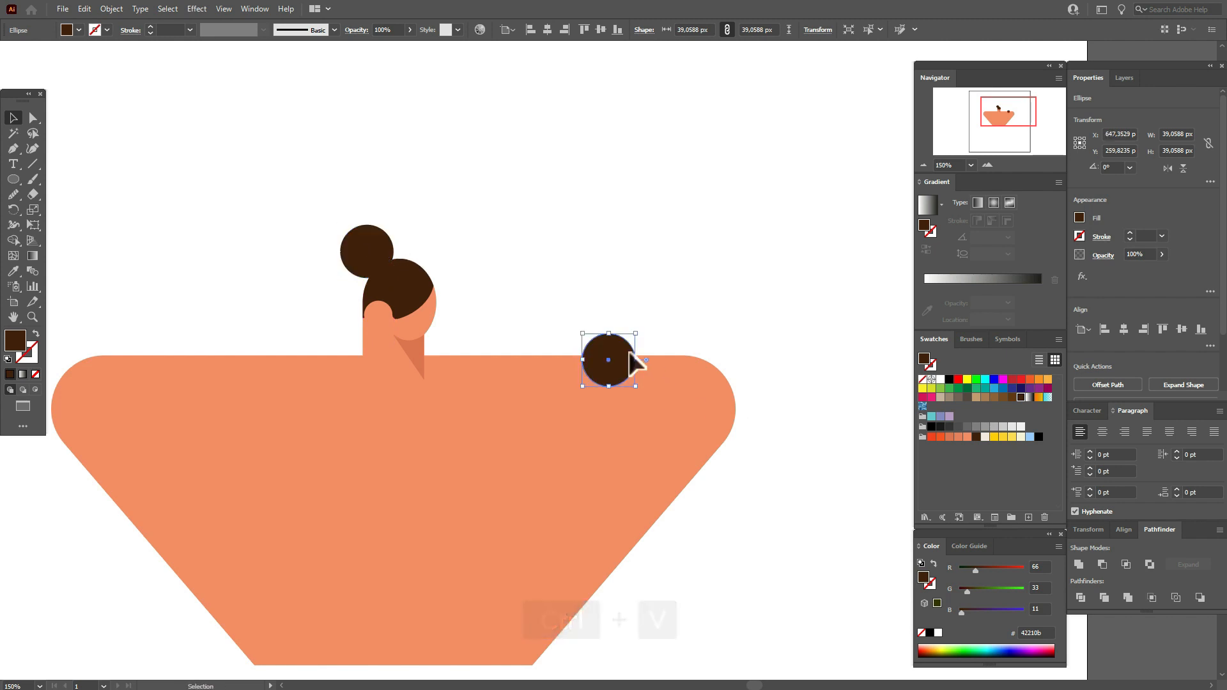
pyautogui.moveTo(650, 367); pyautogui.dragTo(348, 236)
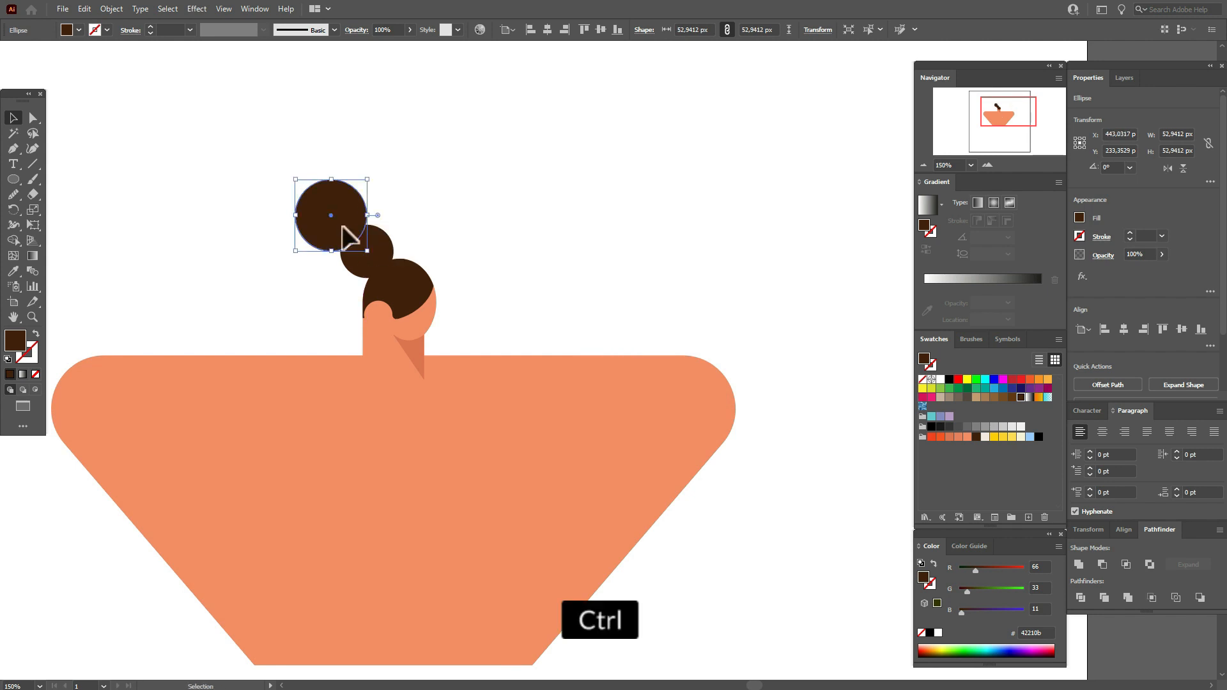
pyautogui.hotkey('ctrl', 'v')
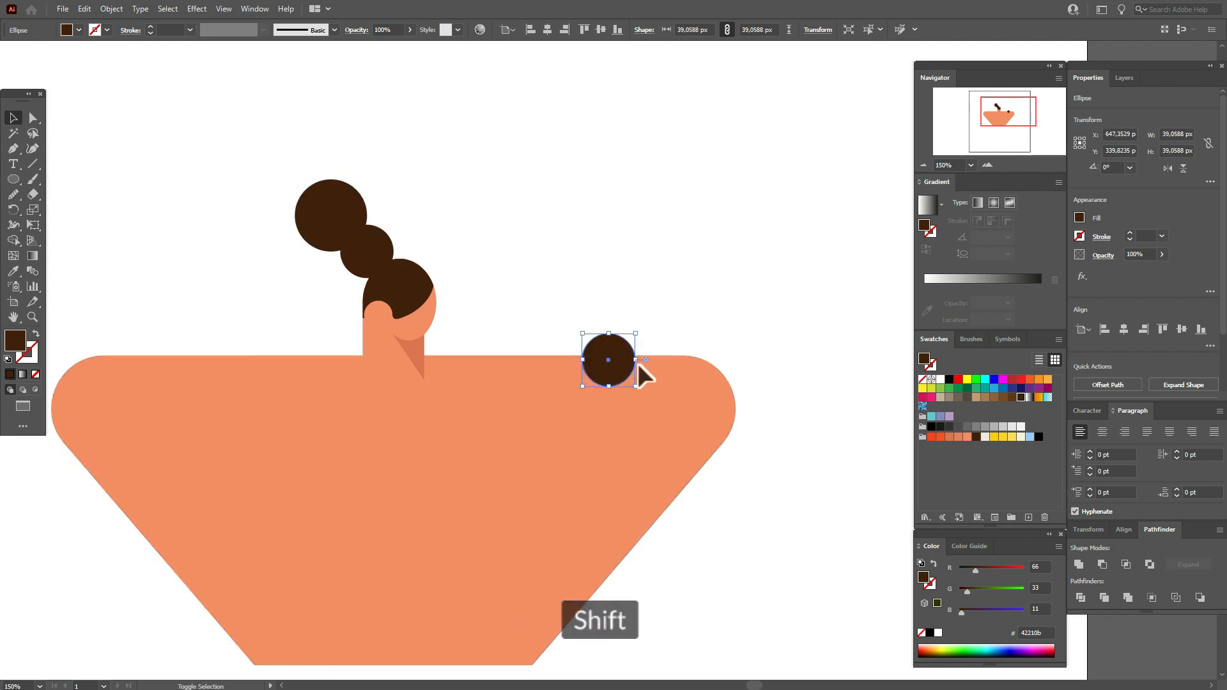
pyautogui.moveTo(635, 359); pyautogui.dragTo(360, 209)
pyautogui.click(405, 209)
pyautogui.click(397, 254)
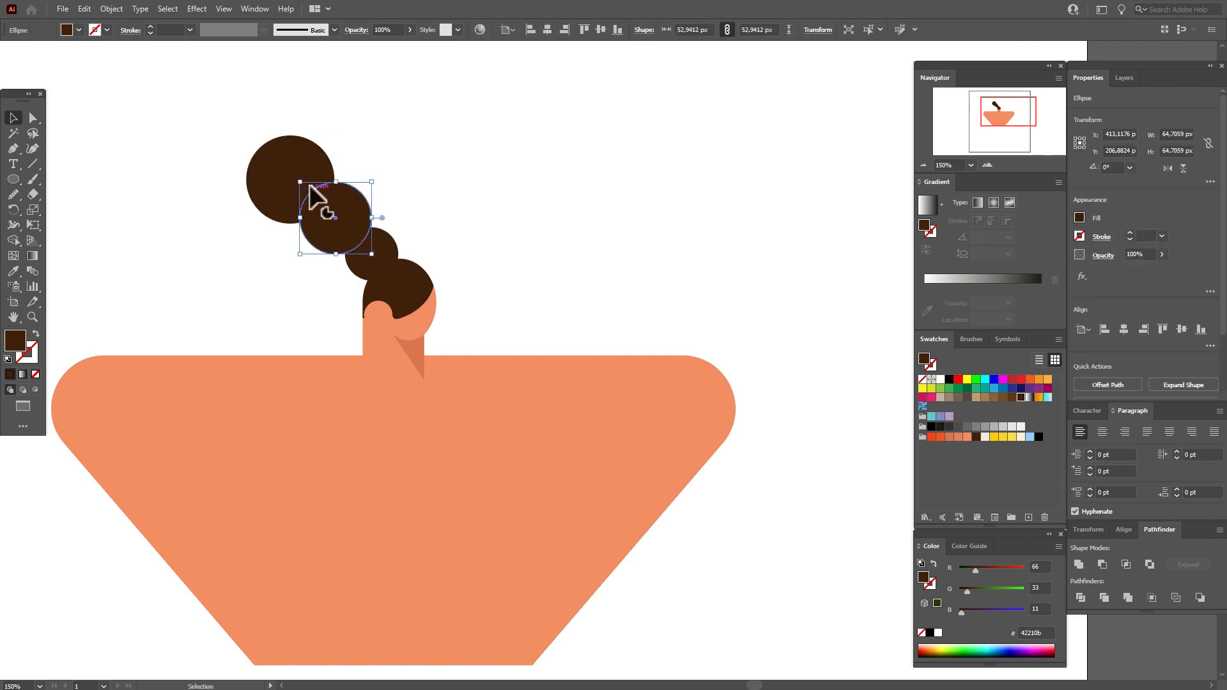
pyautogui.moveTo(306, 166); pyautogui.dragTo(312, 170)
pyautogui.click(424, 189)
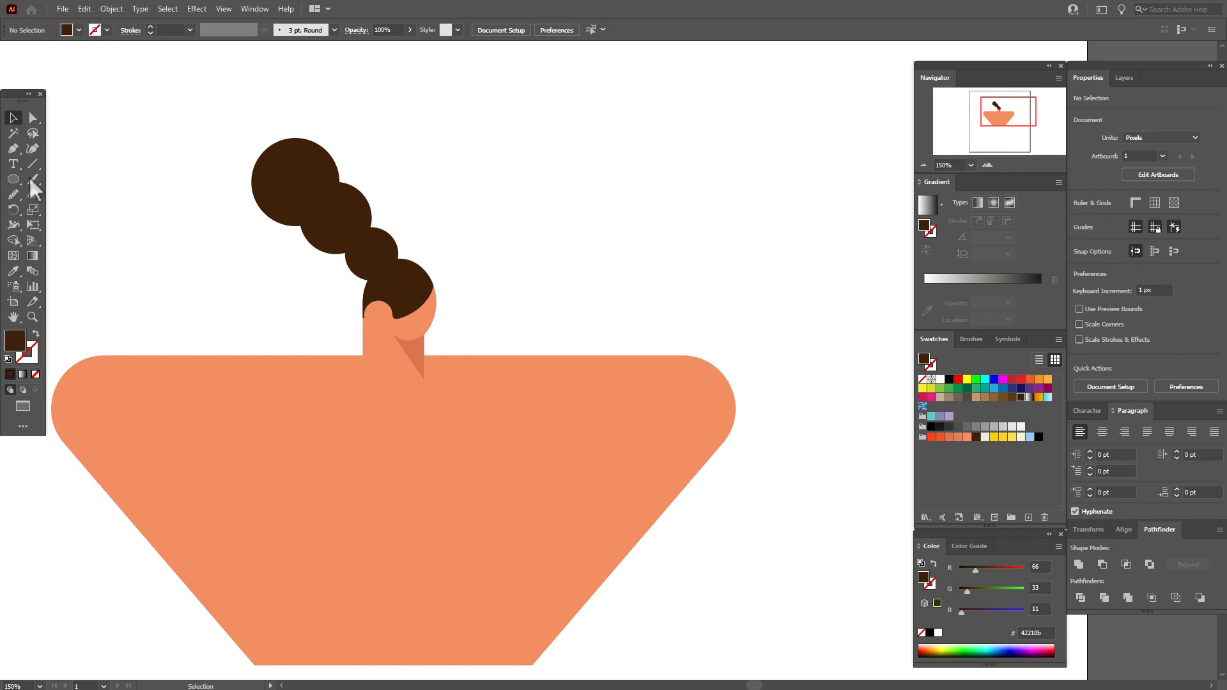
# Step: Draw a horizontal line about 42 px long with a dark brown #42210b stroke and the 3 pt. Round brush, and expand its appearance
pyautogui.press('\\')
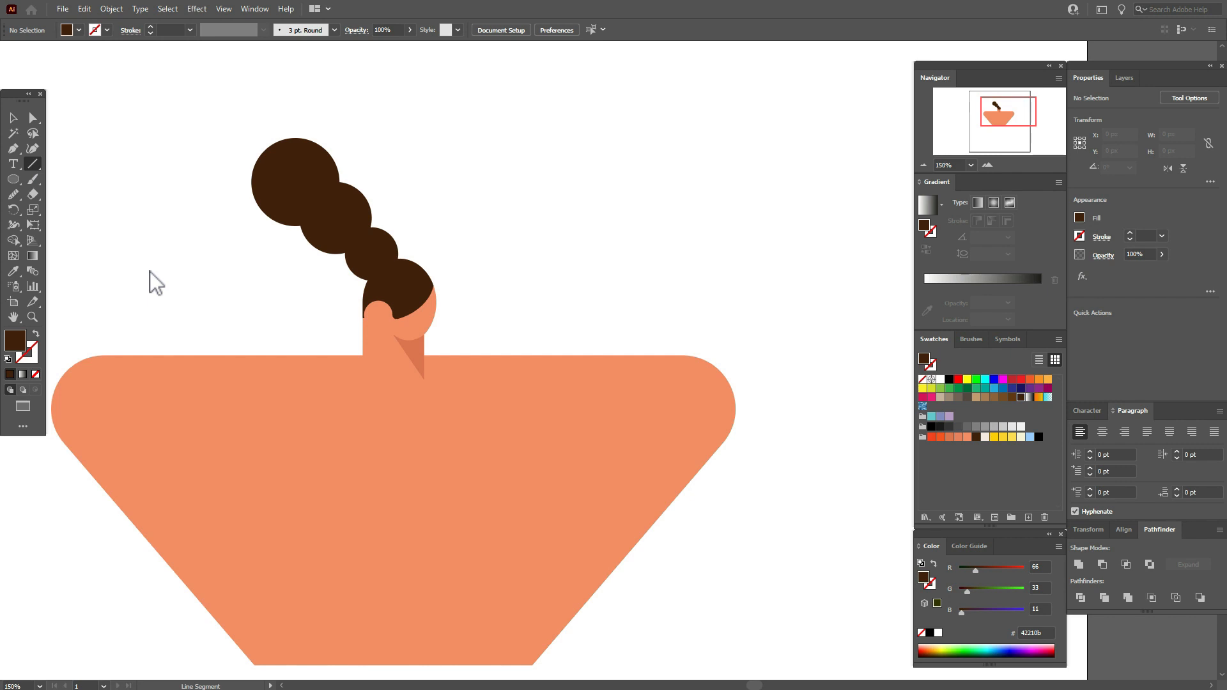
pyautogui.moveTo(149, 271); pyautogui.dragTo(207, 271)
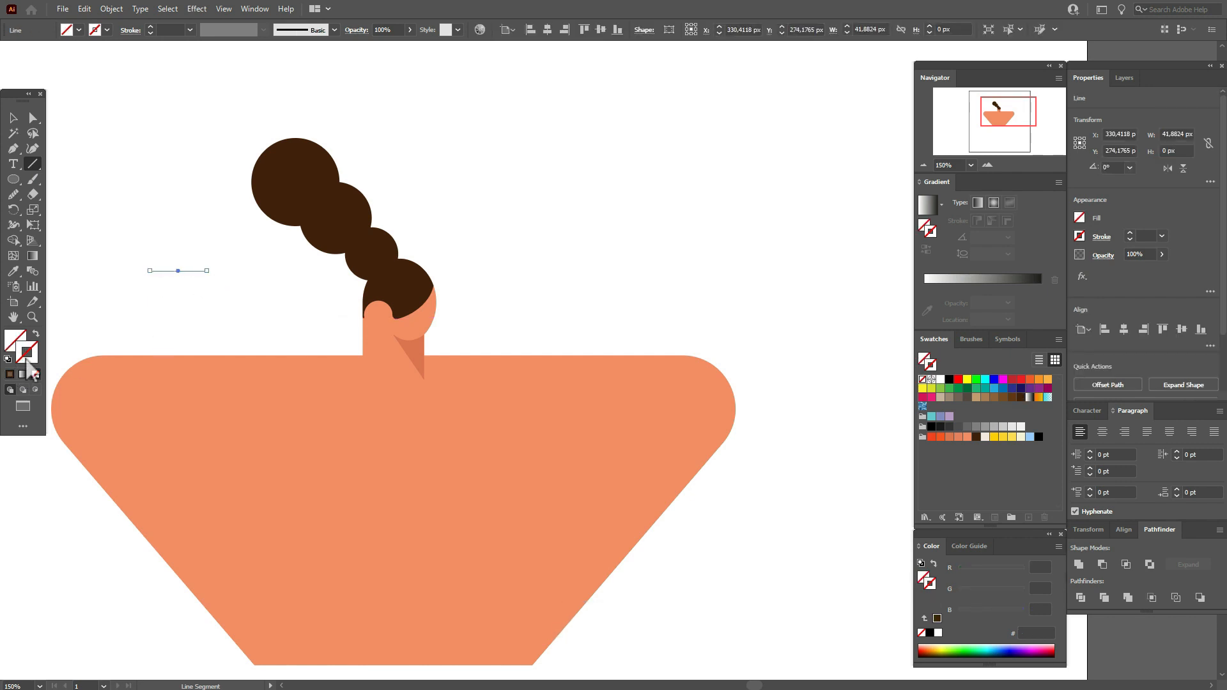
pyautogui.click(978, 437)
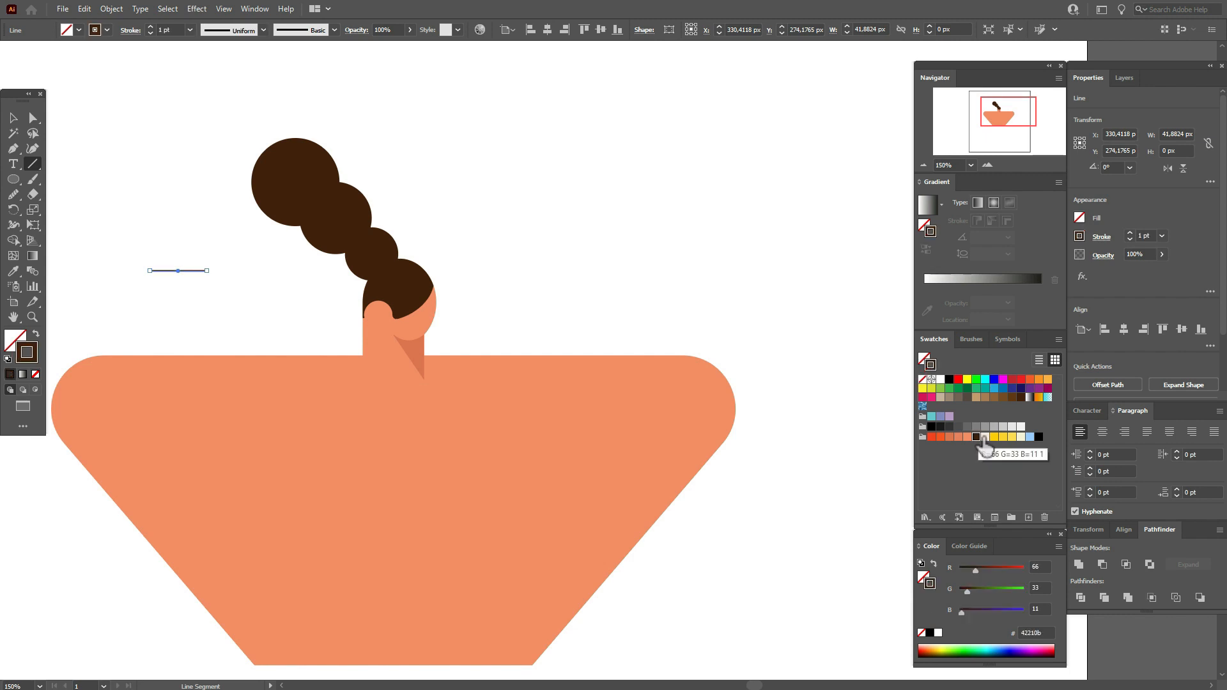
pyautogui.click(972, 340)
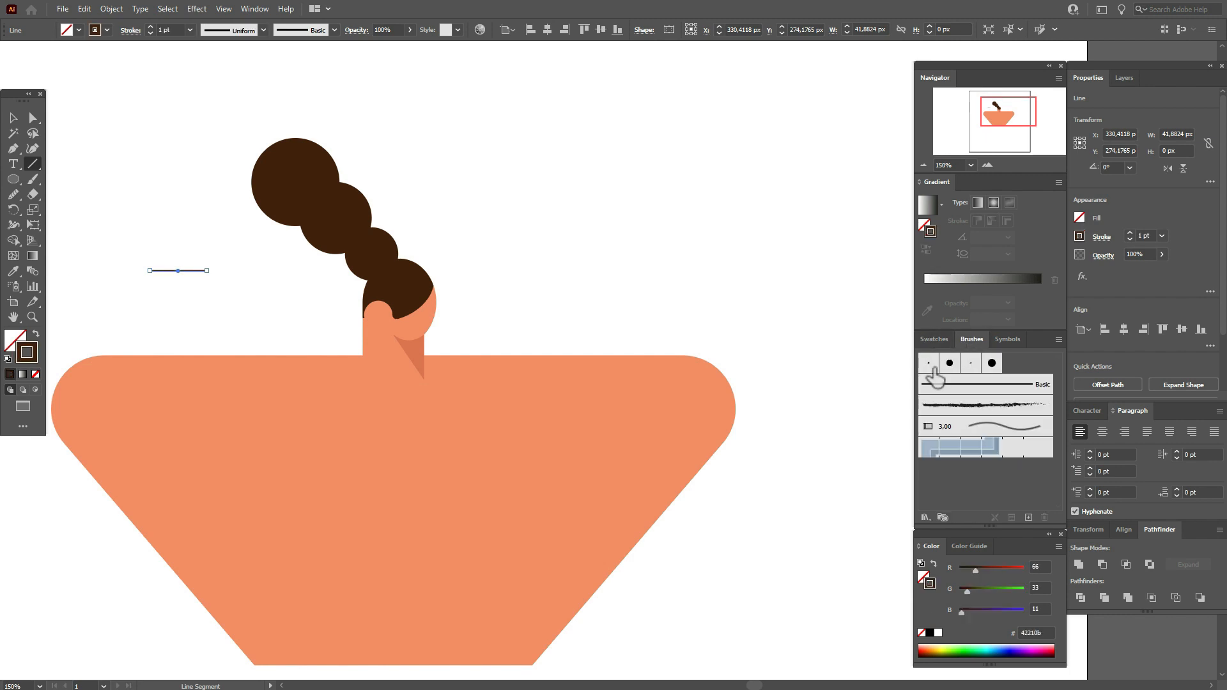
pyautogui.click(930, 365)
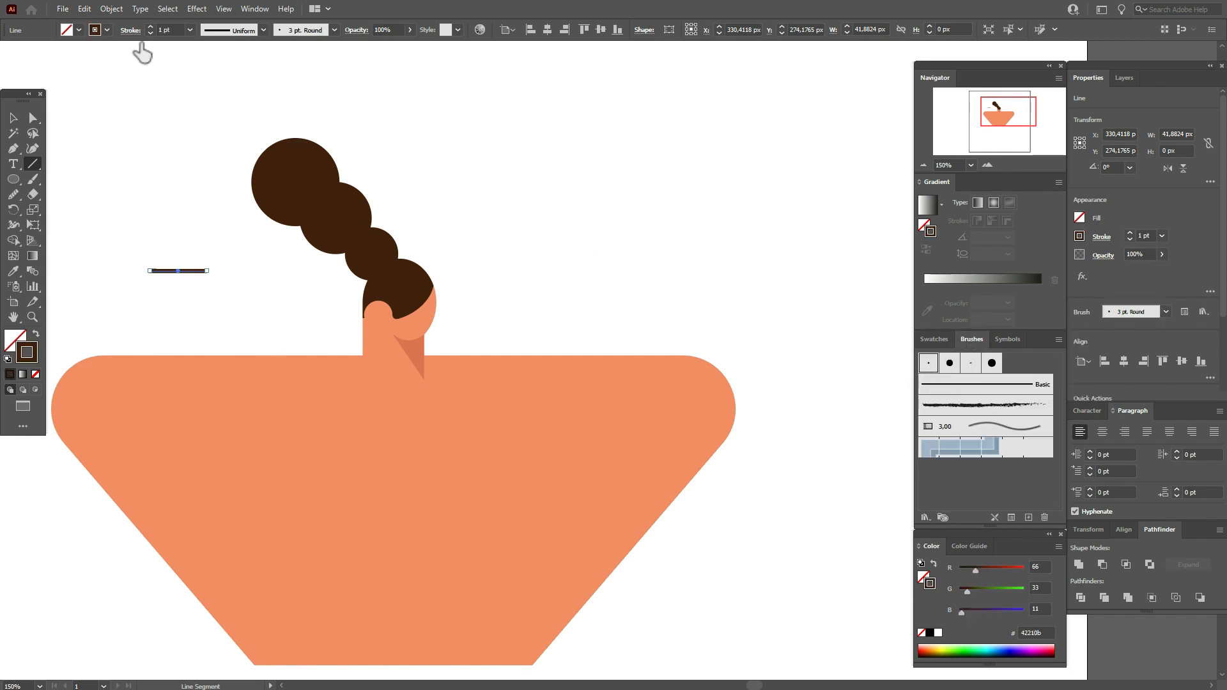
pyautogui.click(111, 9)
pyautogui.click(145, 171)
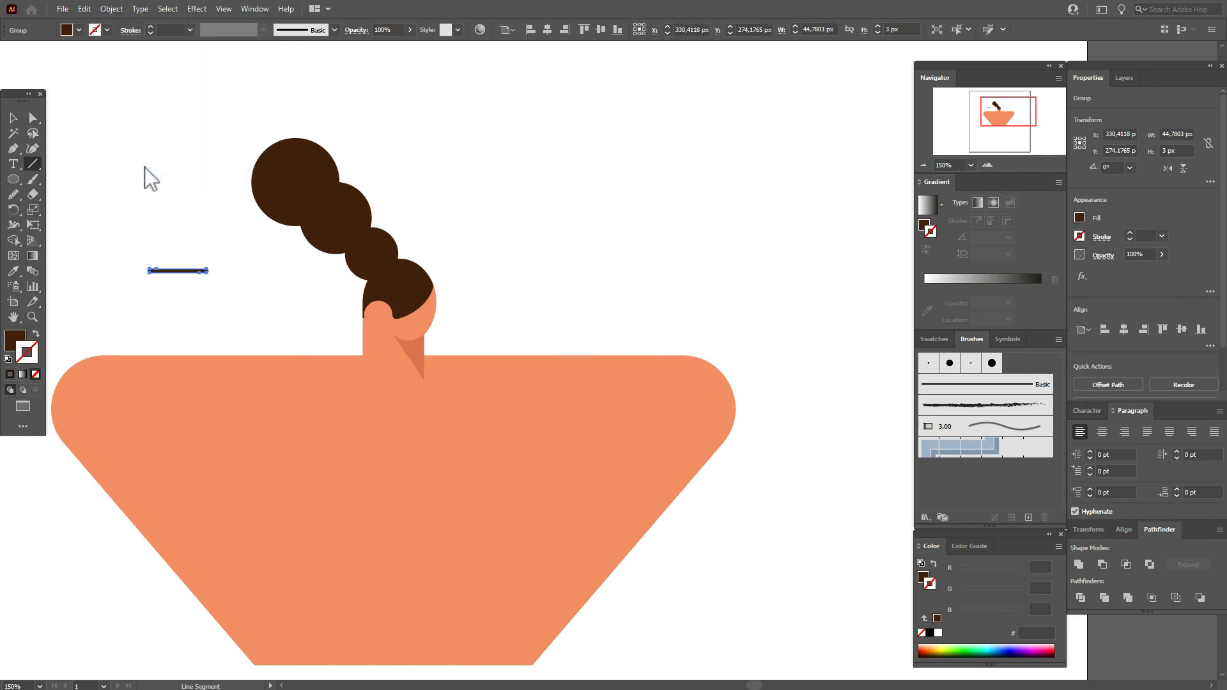
# Step: Bend the expanded bar downward with a horizontal Arc warp using a negative bend, and expand the warped appearance
pyautogui.click(206, 9)
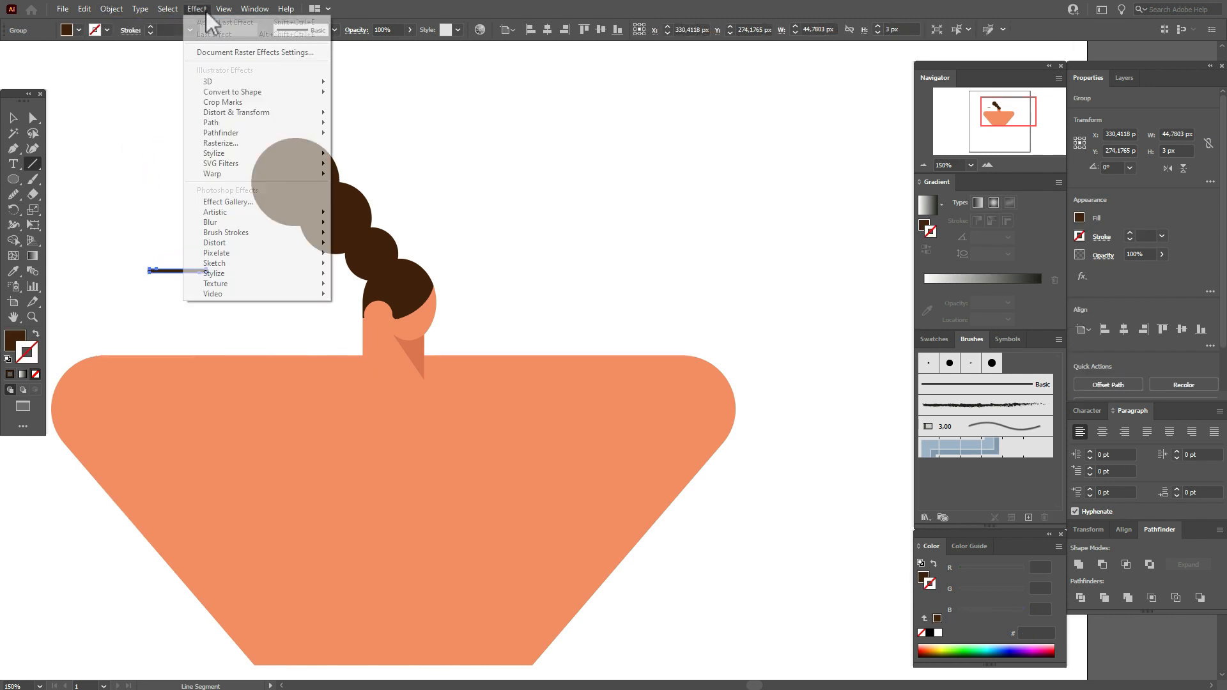
pyautogui.moveTo(252, 174)
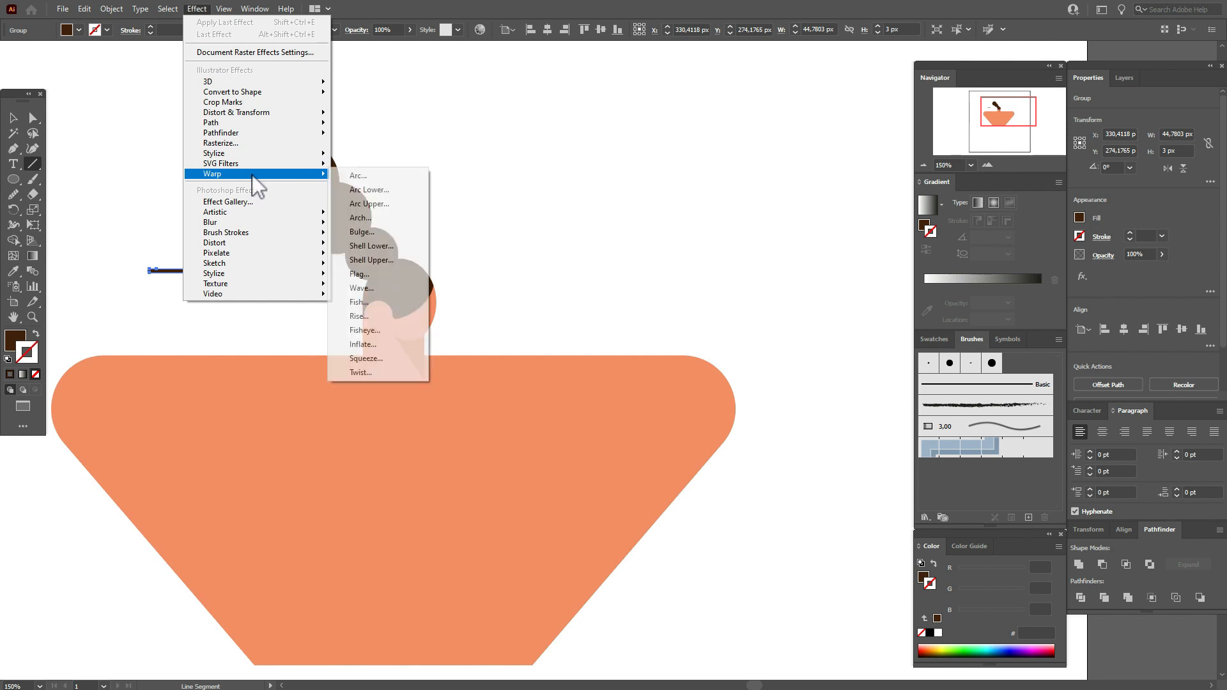
pyautogui.click(366, 176)
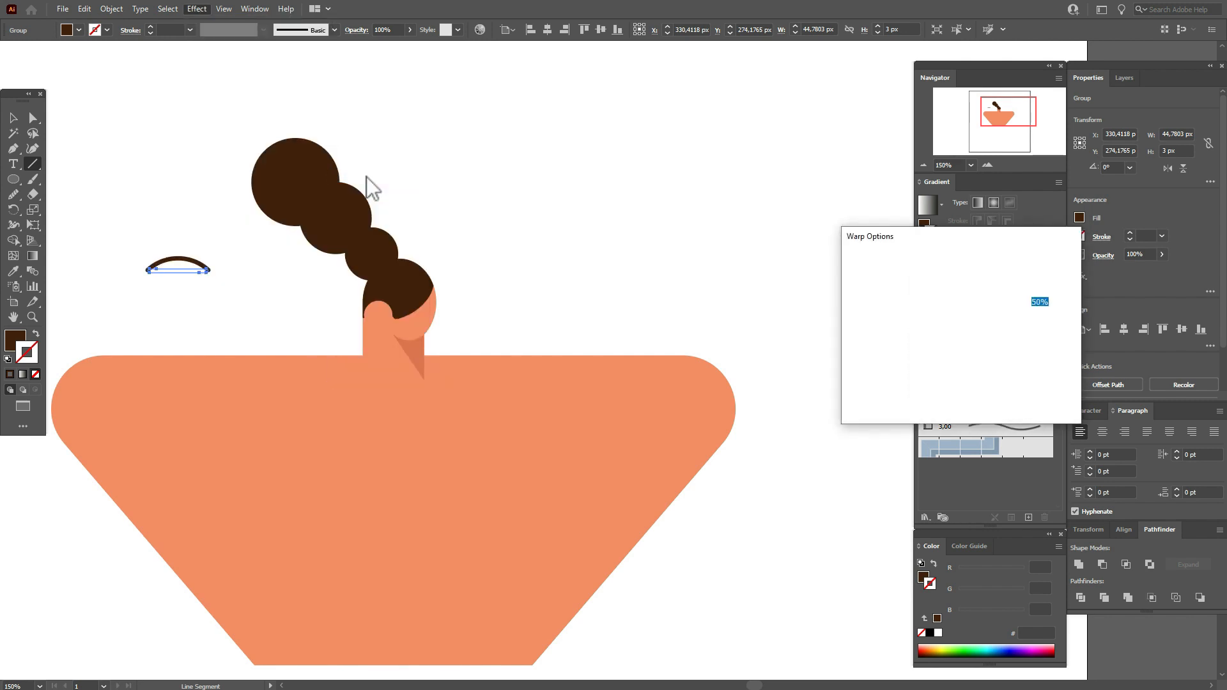
pyautogui.click(942, 302)
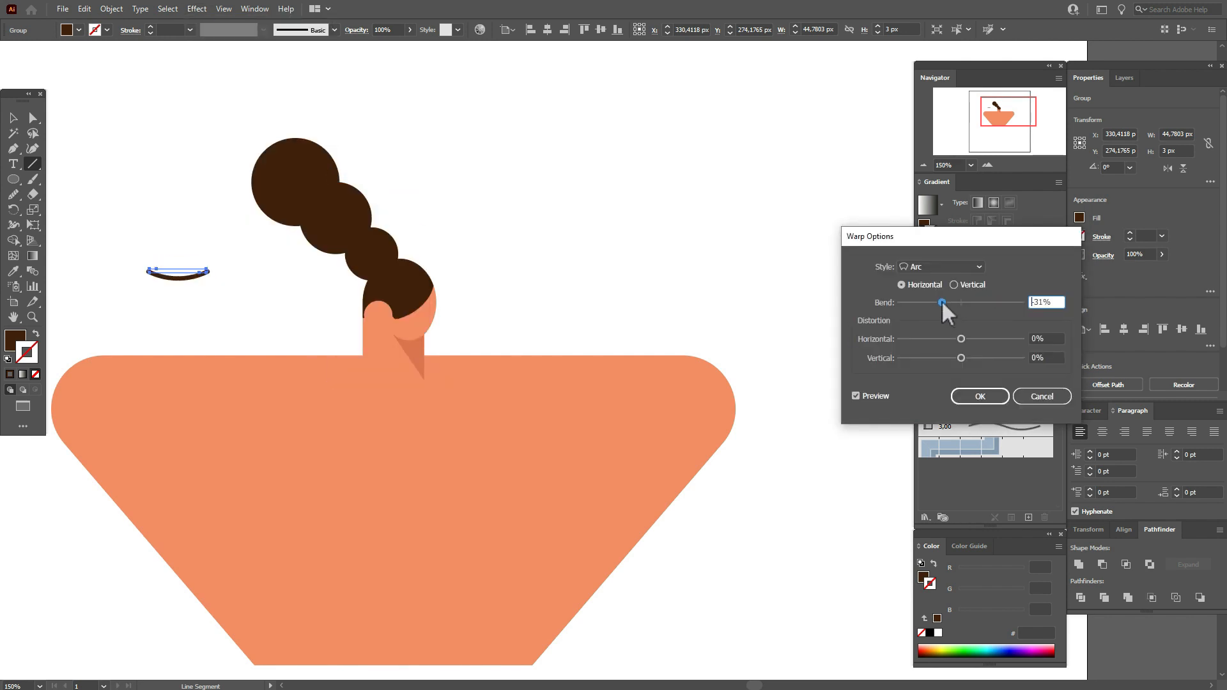
pyautogui.moveTo(941, 303); pyautogui.dragTo(938, 303)
pyautogui.click(996, 400)
pyautogui.click(122, 9)
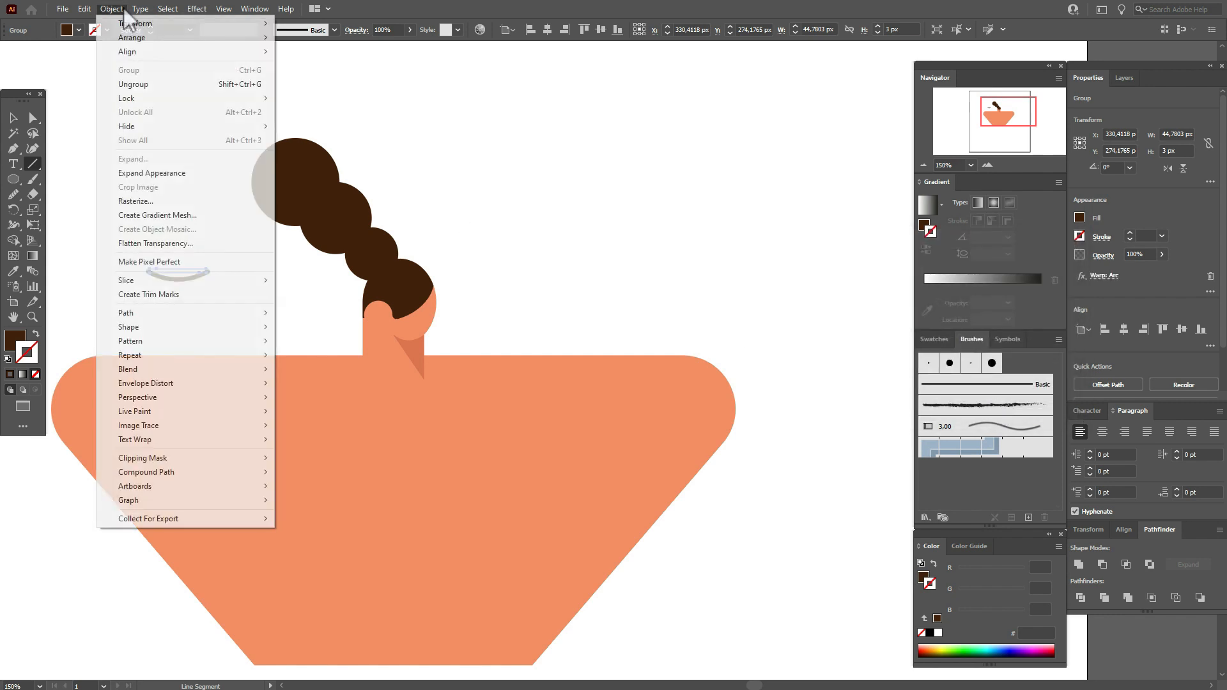
pyautogui.click(151, 173)
# Step: Move the curved bar to where the lowest hair circle meets the head and rotate it about 38° as a hairpin
pyautogui.click(12, 118)
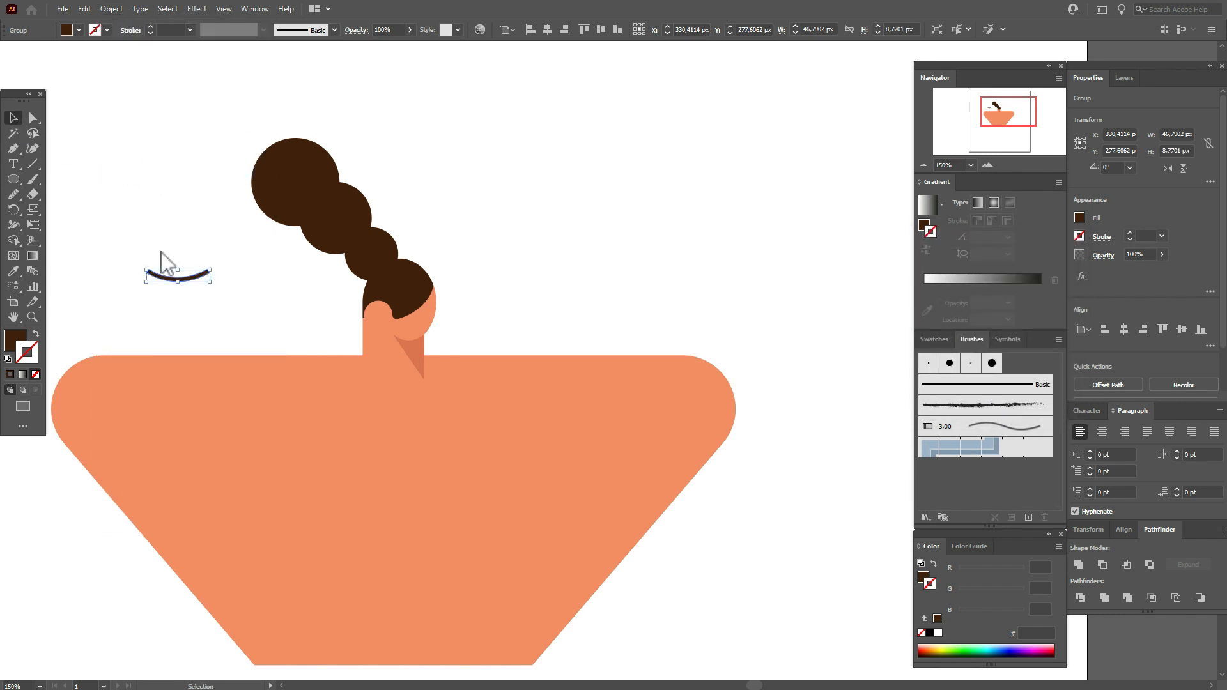
pyautogui.moveTo(222, 289); pyautogui.dragTo(435, 259)
pyautogui.press('Up')
pyautogui.press('Left')
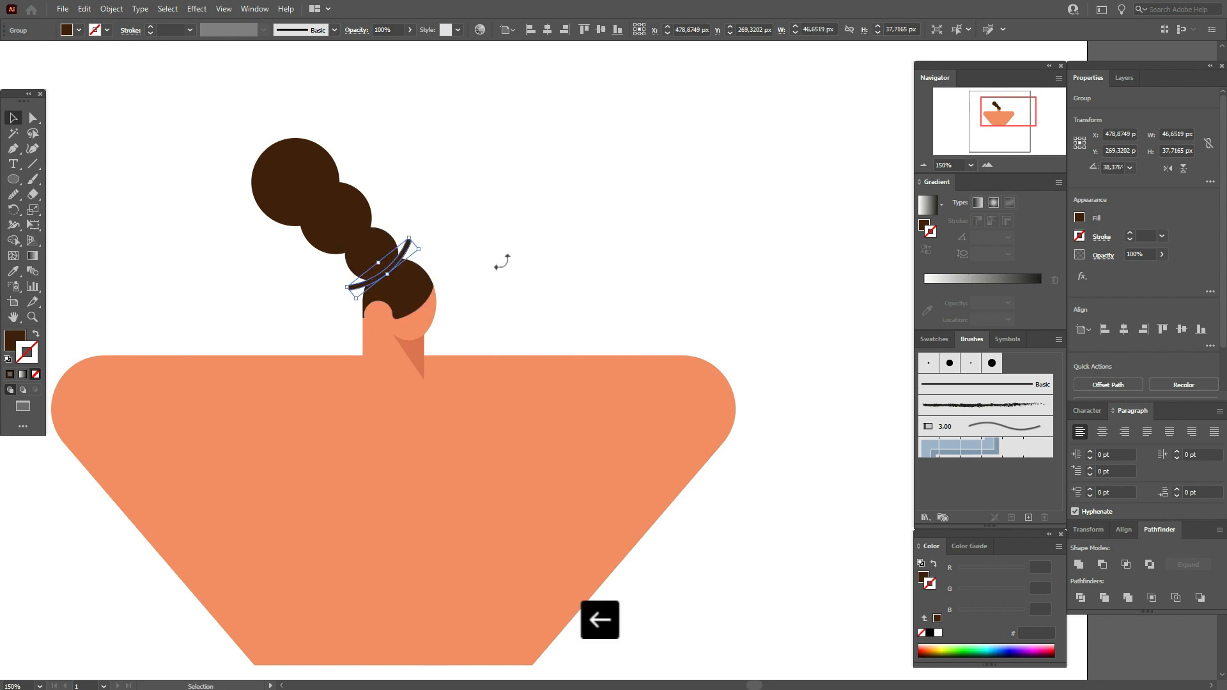
pyautogui.click(502, 262)
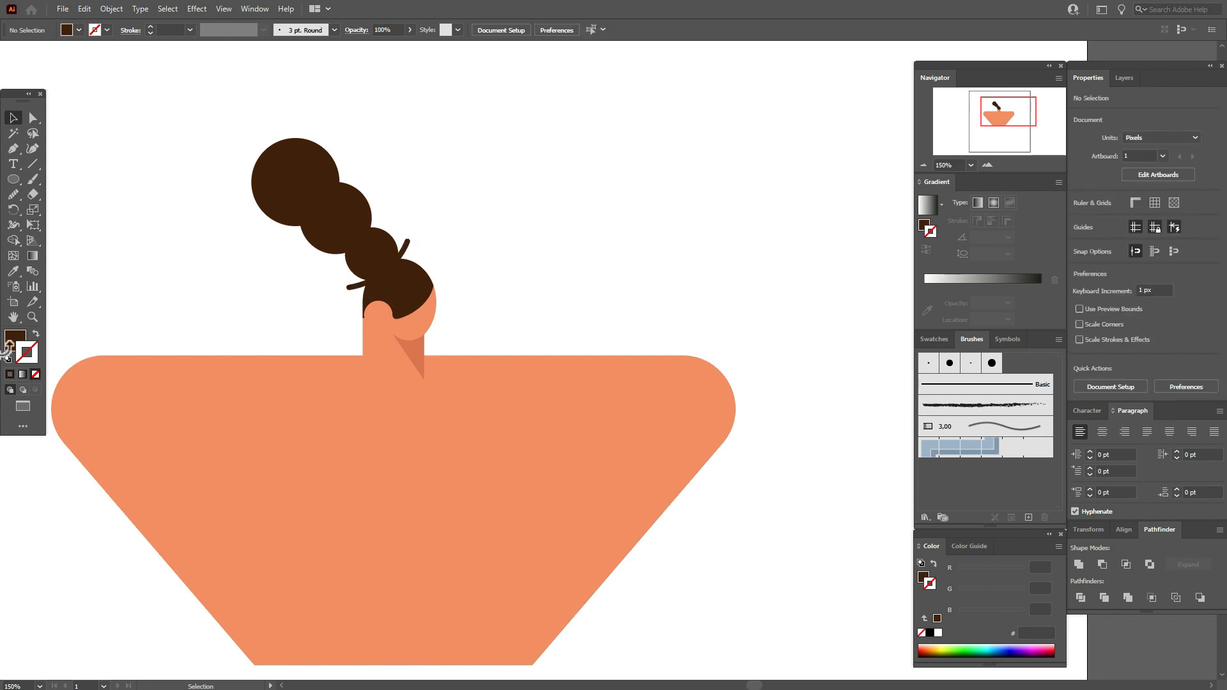
# Step: Draw a circle about 18 px wide centred on the ear, filled with yellow #ffdd4d and without a stroke
pyautogui.click(14, 318)
pyautogui.moveTo(422, 403); pyautogui.dragTo(437, 365)
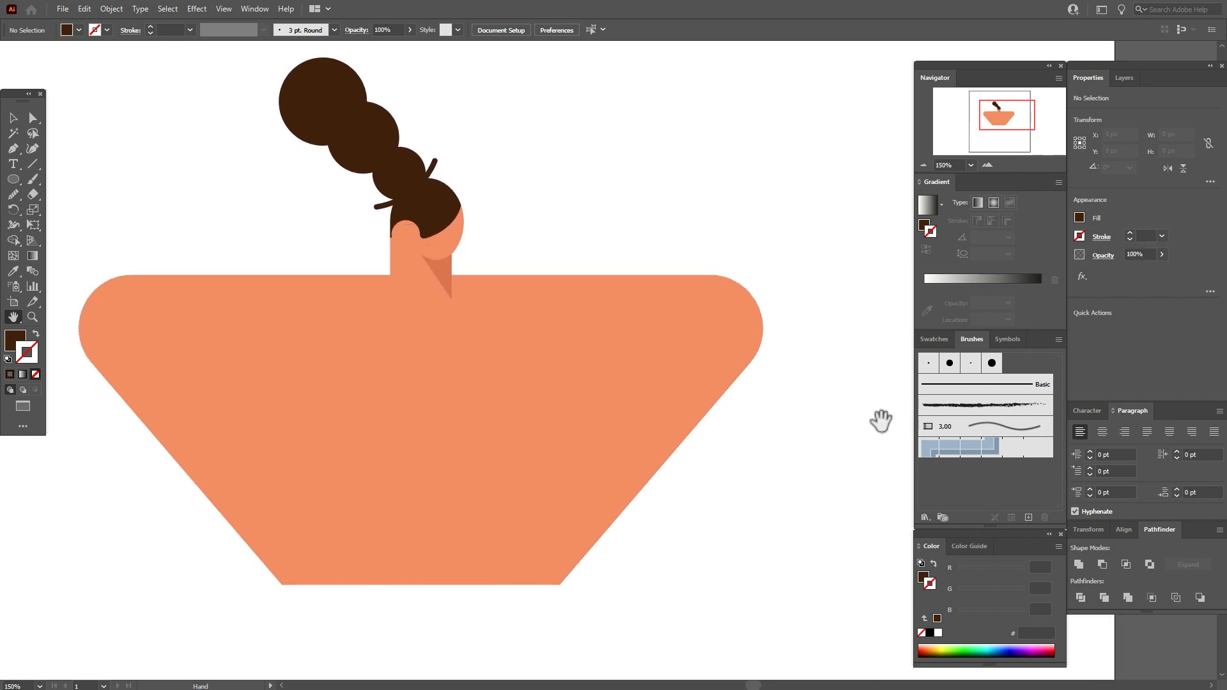
pyautogui.click(934, 339)
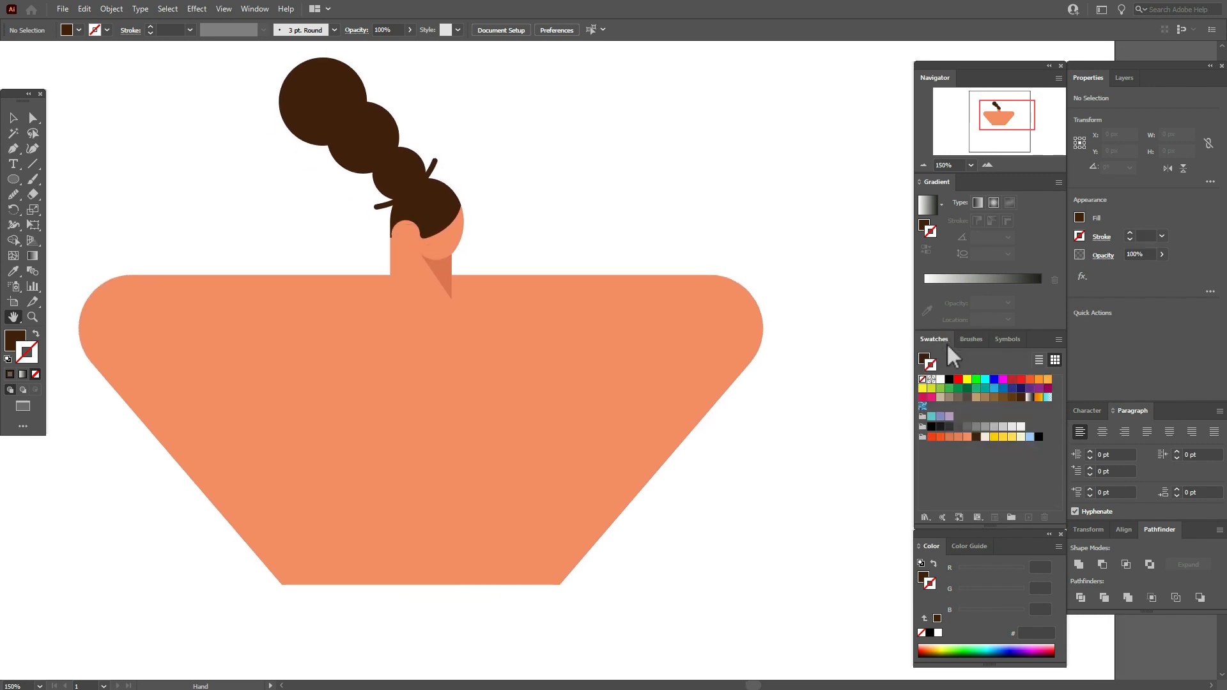
pyautogui.click(1013, 438)
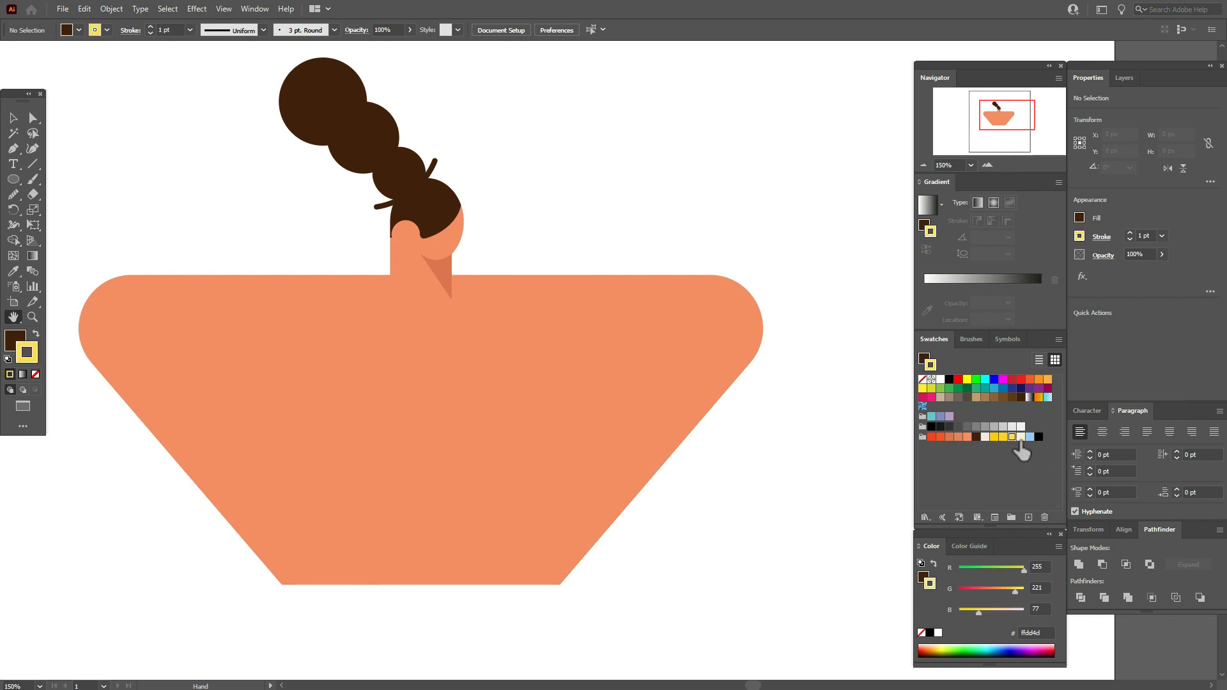
pyautogui.click(36, 333)
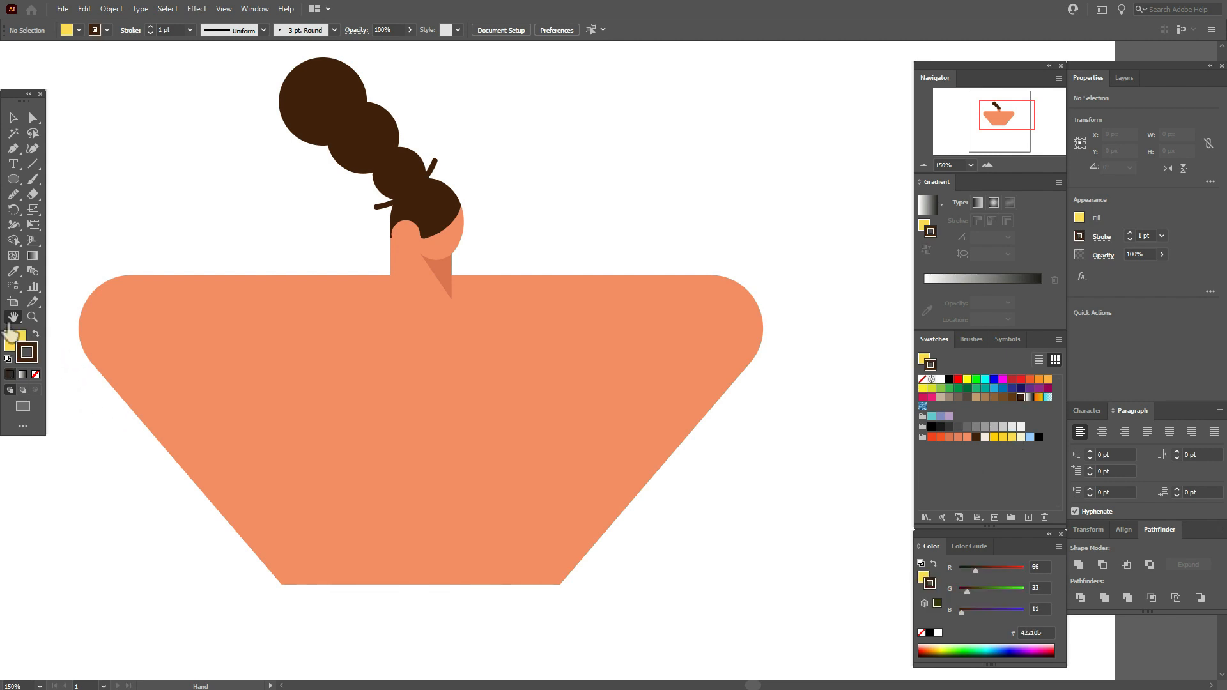
pyautogui.click(36, 375)
pyautogui.click(17, 343)
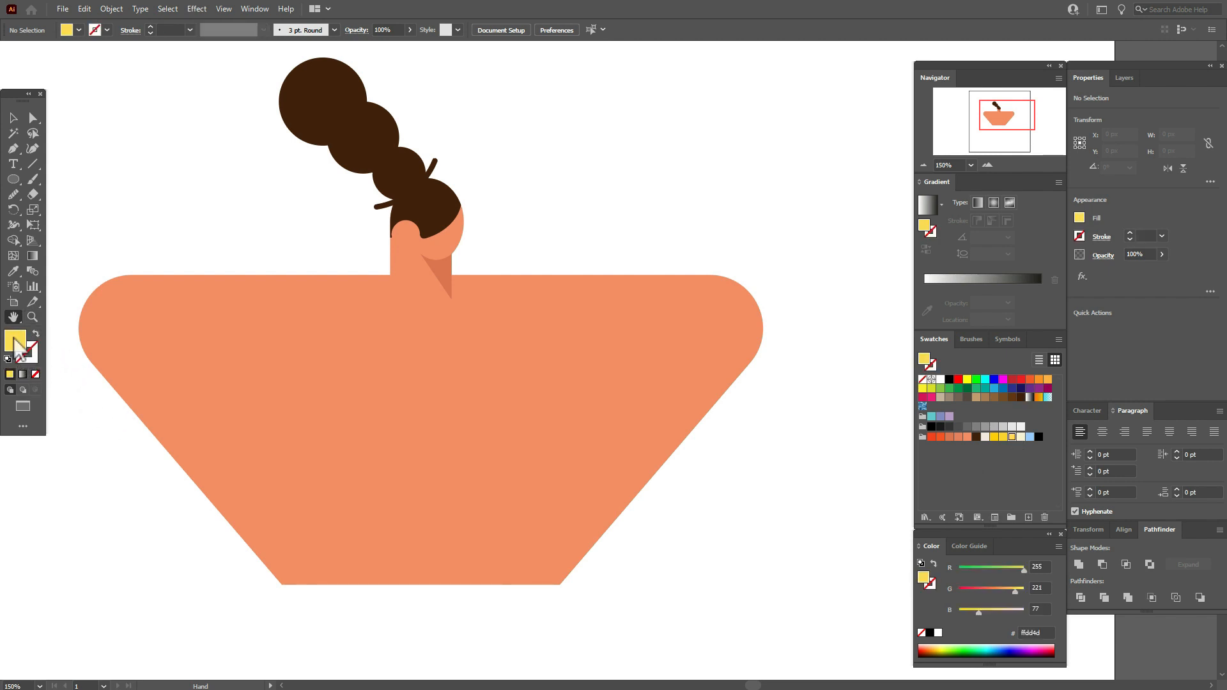
pyautogui.moveTo(17, 187); pyautogui.dragTo(101, 221)
pyautogui.moveTo(409, 242); pyautogui.dragTo(421, 257)
pyautogui.moveTo(421, 257); pyautogui.dragTo(421, 257)
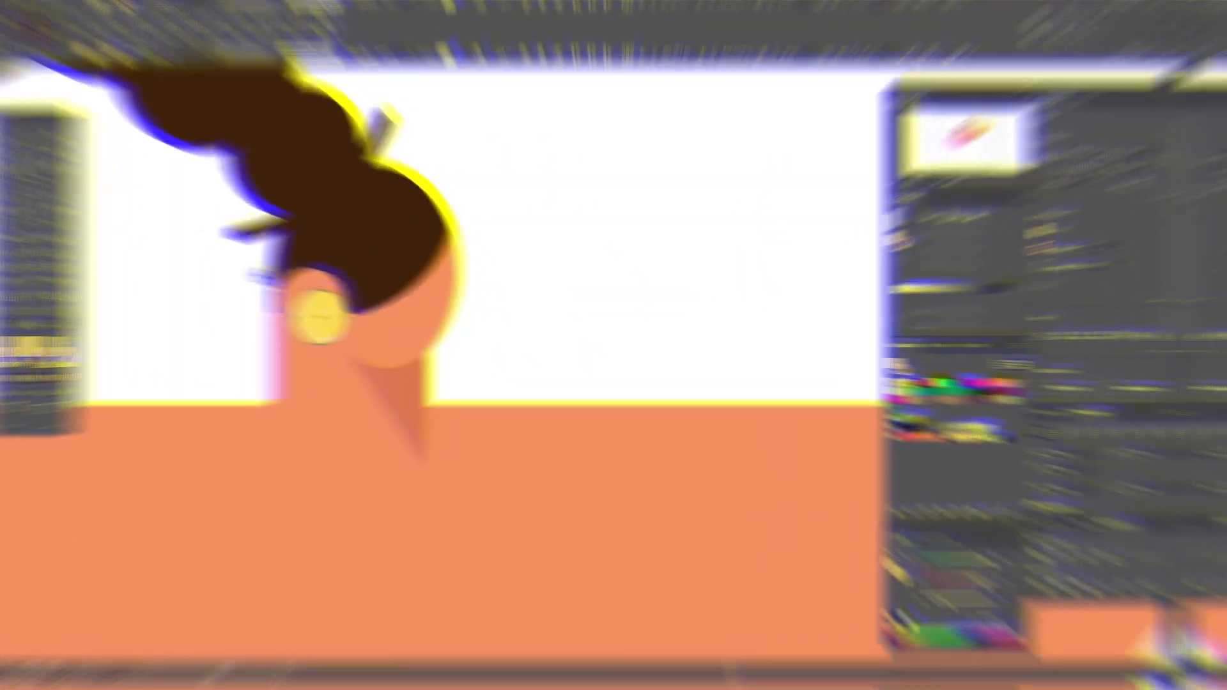
pyautogui.moveTo(332, 298); pyautogui.dragTo(302, 335)
pyautogui.moveTo(303, 316); pyautogui.dragTo(303, 312)
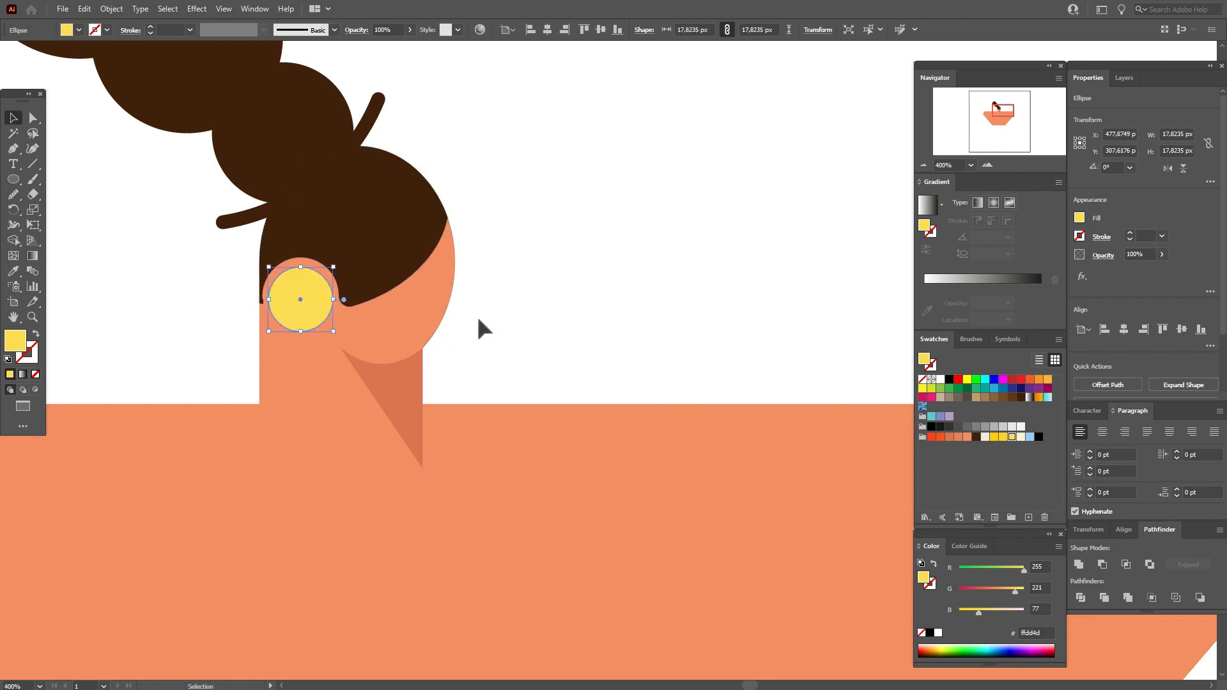
# Step: Create an inner copy of the yellow circle with Offset Path at -4 px
pyautogui.click(107, 9)
pyautogui.moveTo(260, 313)
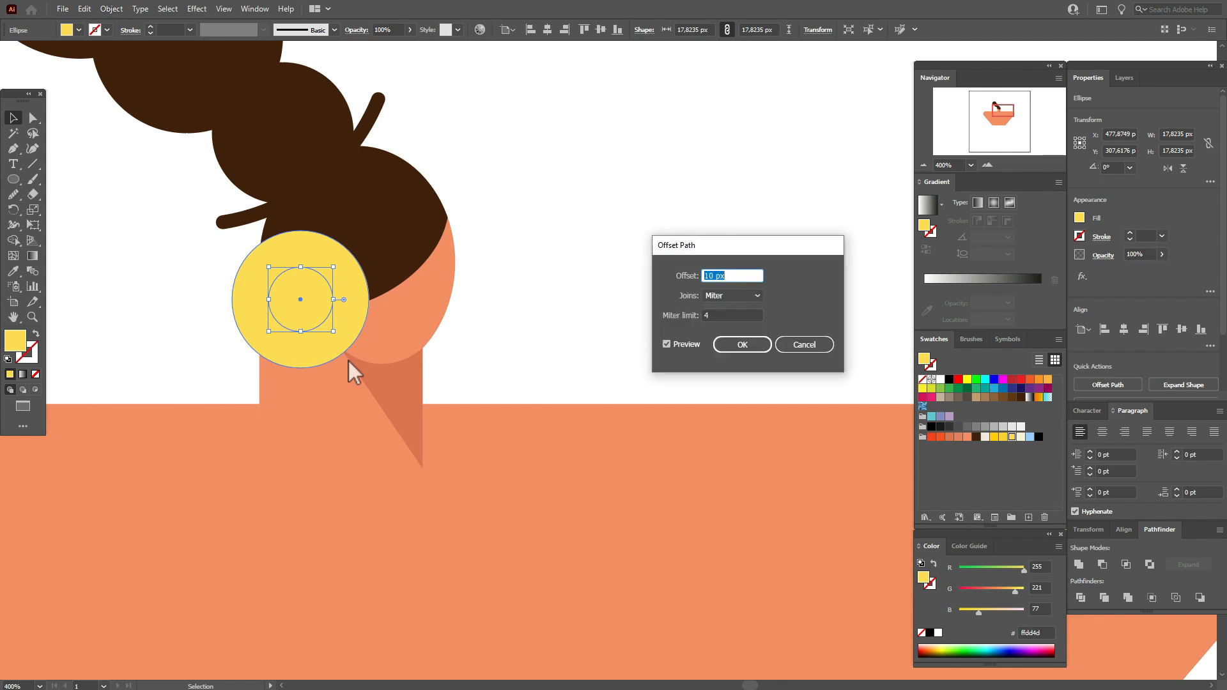
pyautogui.write('-3')
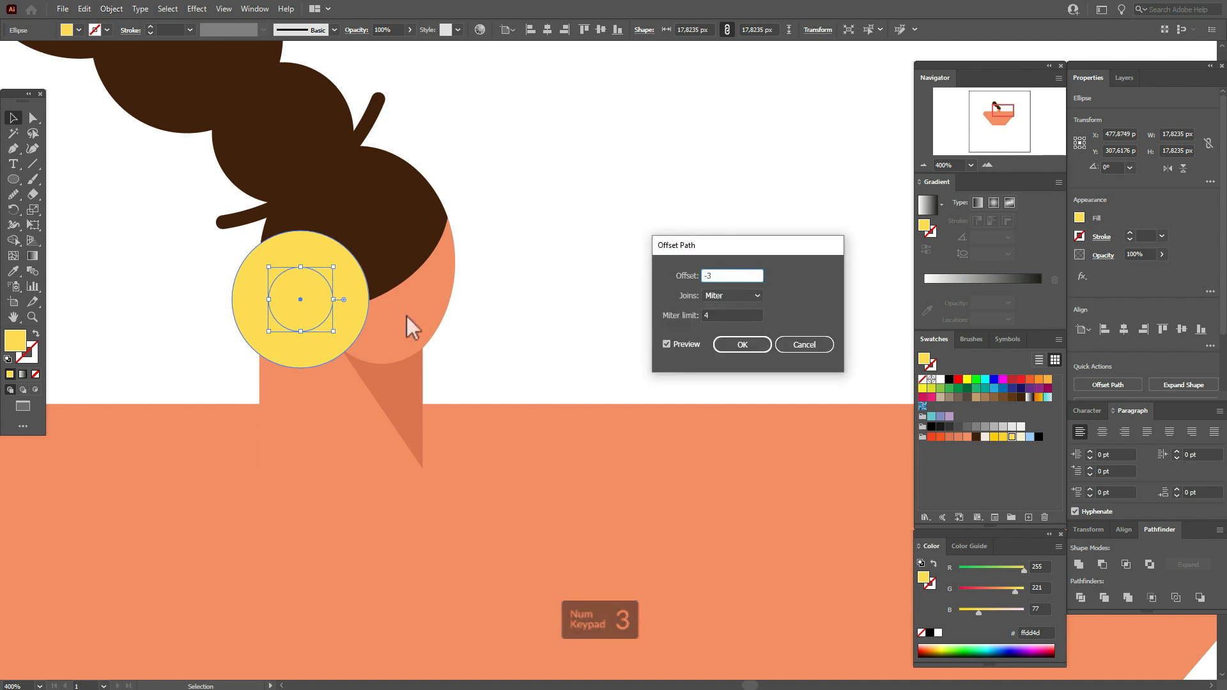
pyautogui.click(692, 344)
pyautogui.click(692, 344)
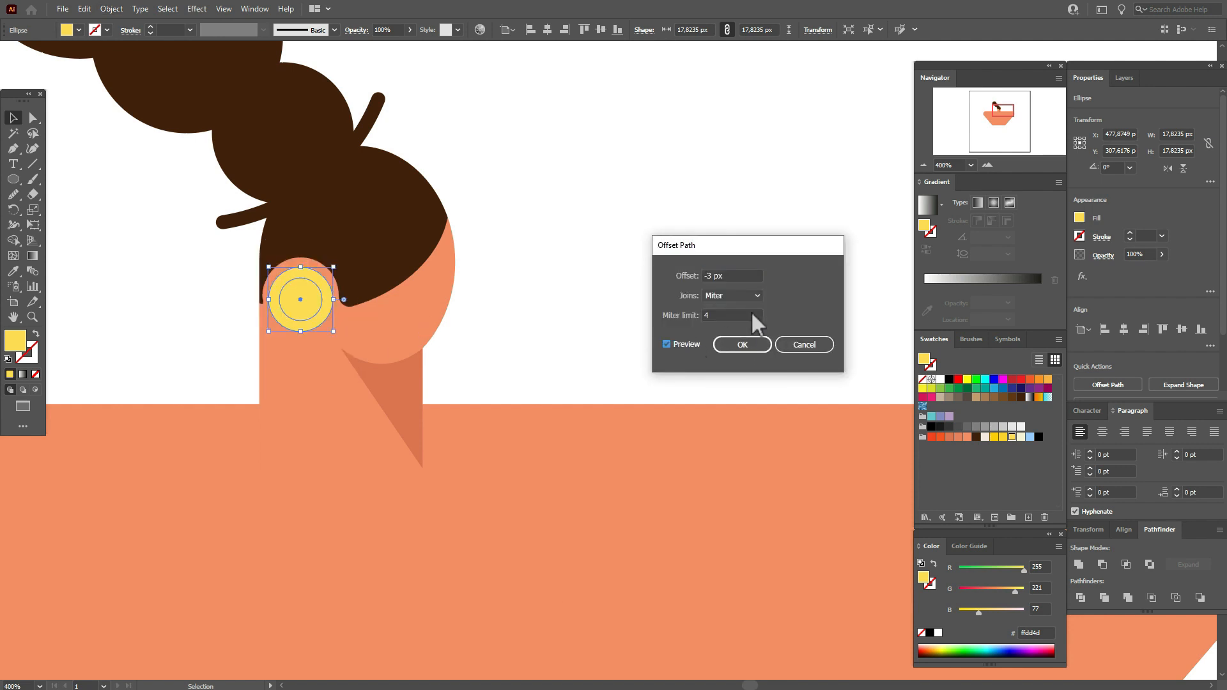
pyautogui.click(710, 278)
pyautogui.write('4')
pyautogui.click(728, 346)
# Step: Exclude the inner yellow circle from the outer one to form a ring-shaped earring
pyautogui.keyDown('shift'); pyautogui.click(313, 279); pyautogui.keyUp('shift')
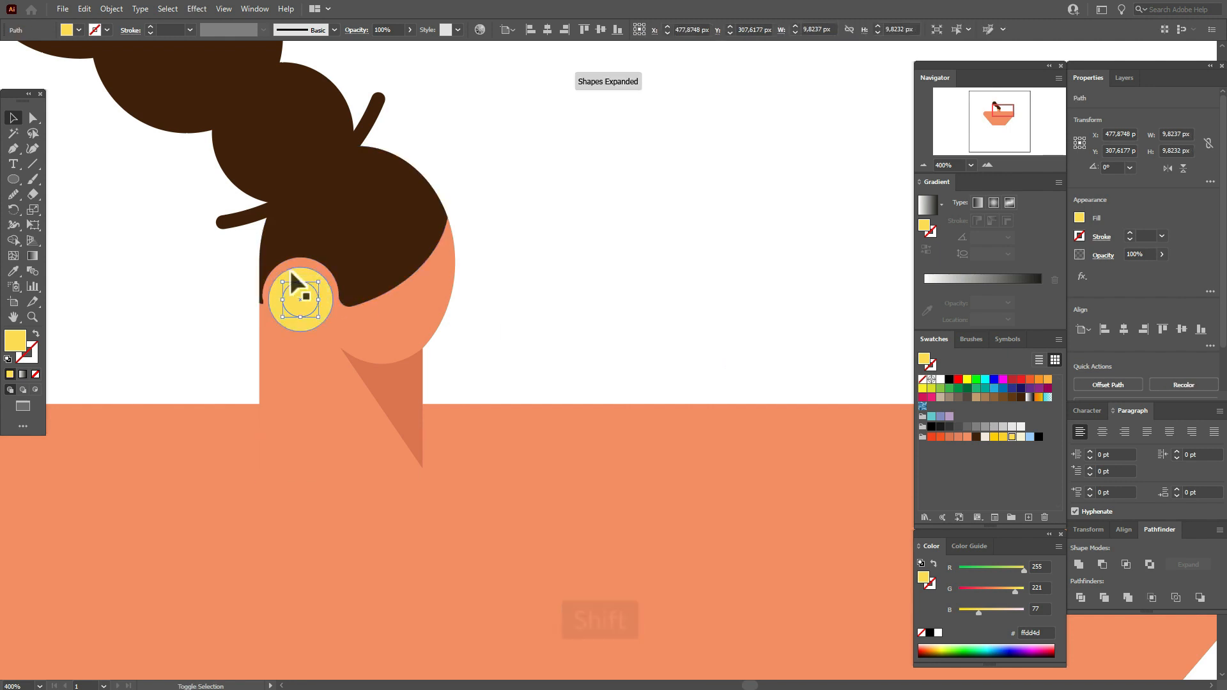
pyautogui.keyDown('shift'); pyautogui.click(292, 272); pyautogui.keyUp('shift')
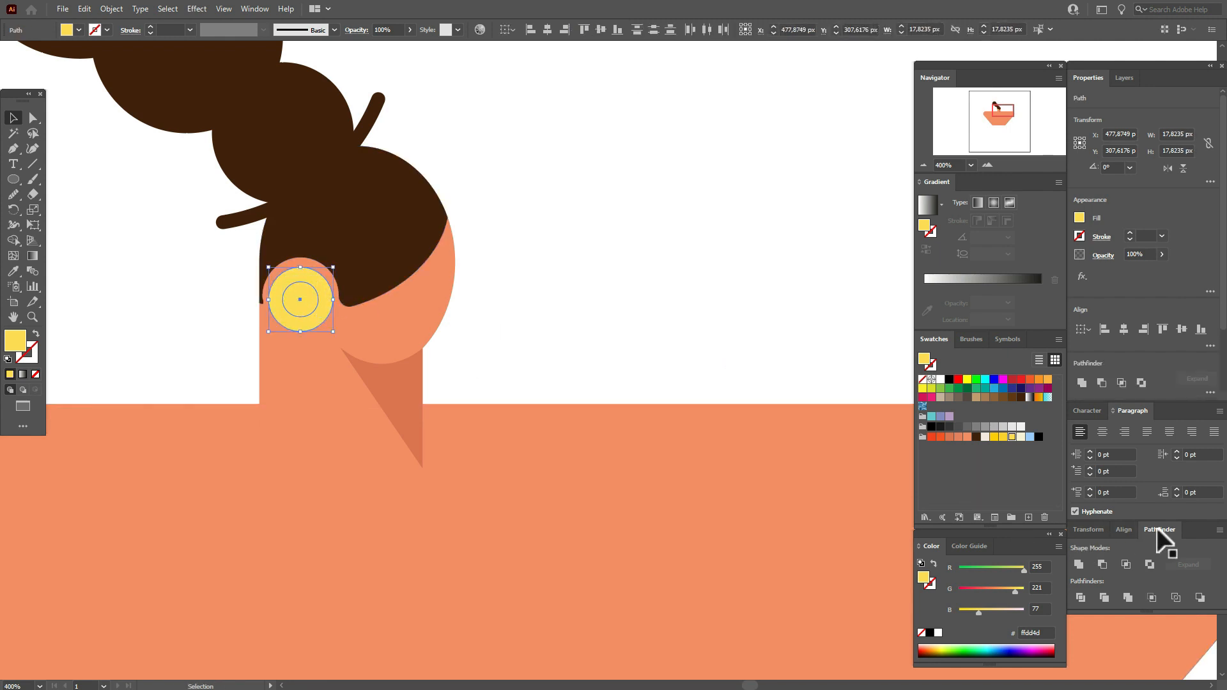
pyautogui.click(1150, 564)
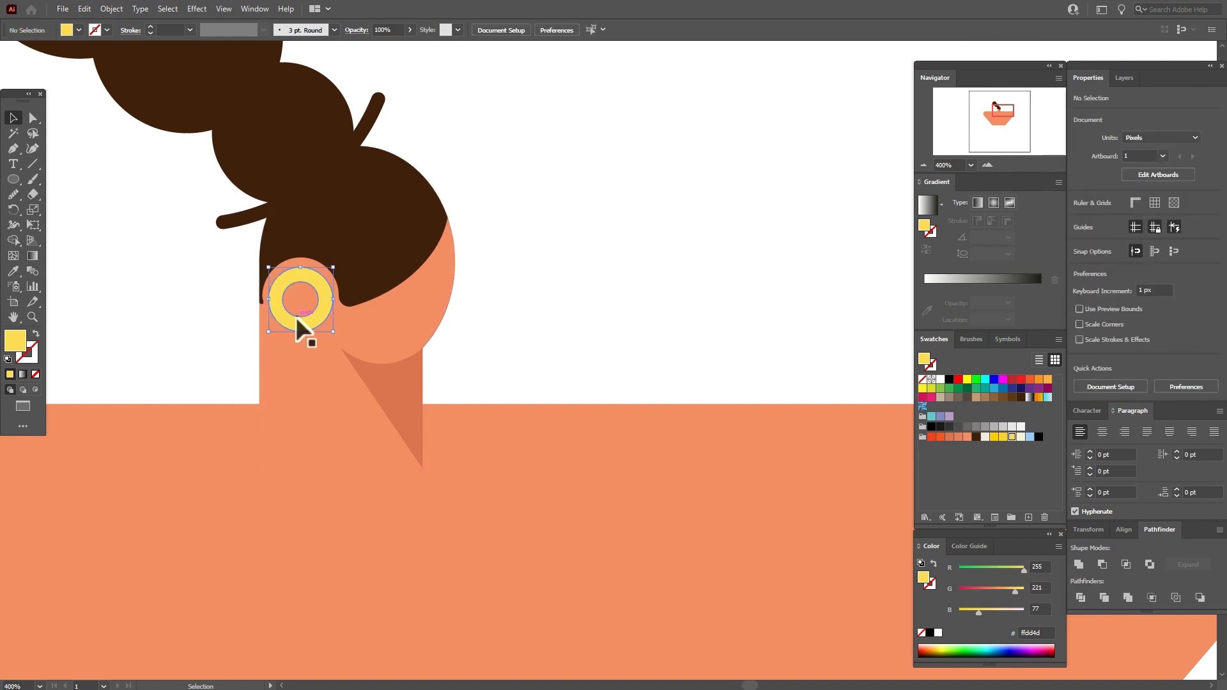
# Step: Duplicate the yellow earring ring in place, one level behind the original, offset 2 px right and 3 px down
pyautogui.hotkey('ctrl', 'c')
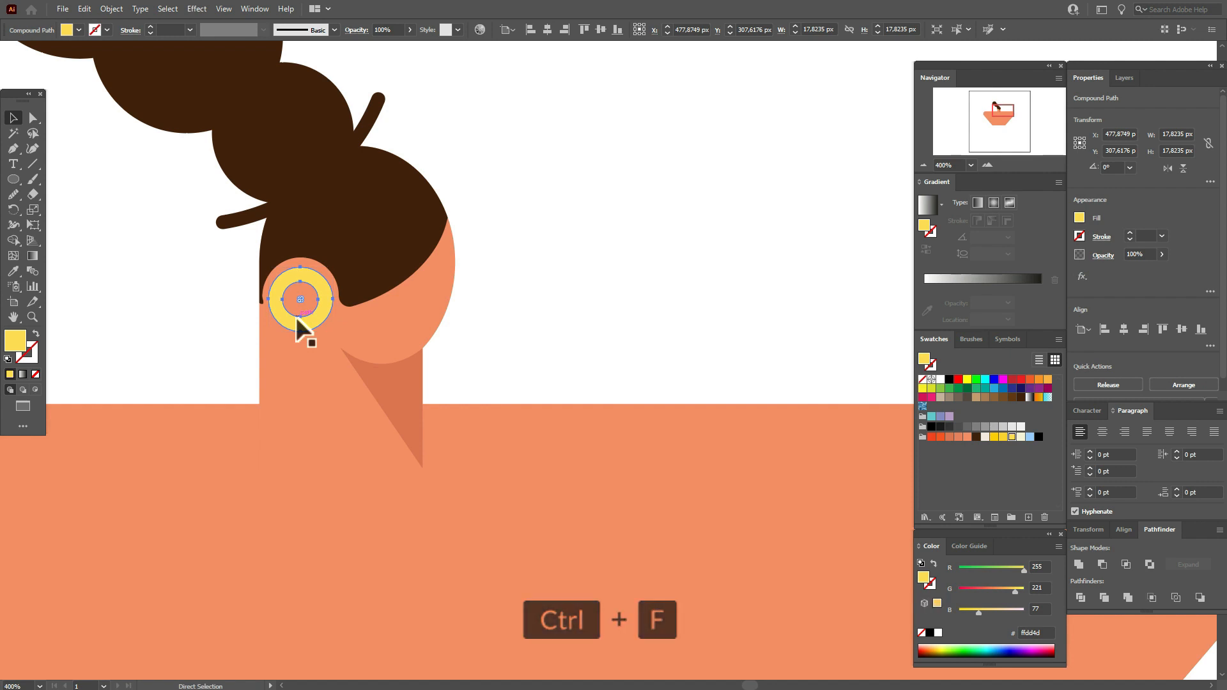
pyautogui.rightClick(297, 318)
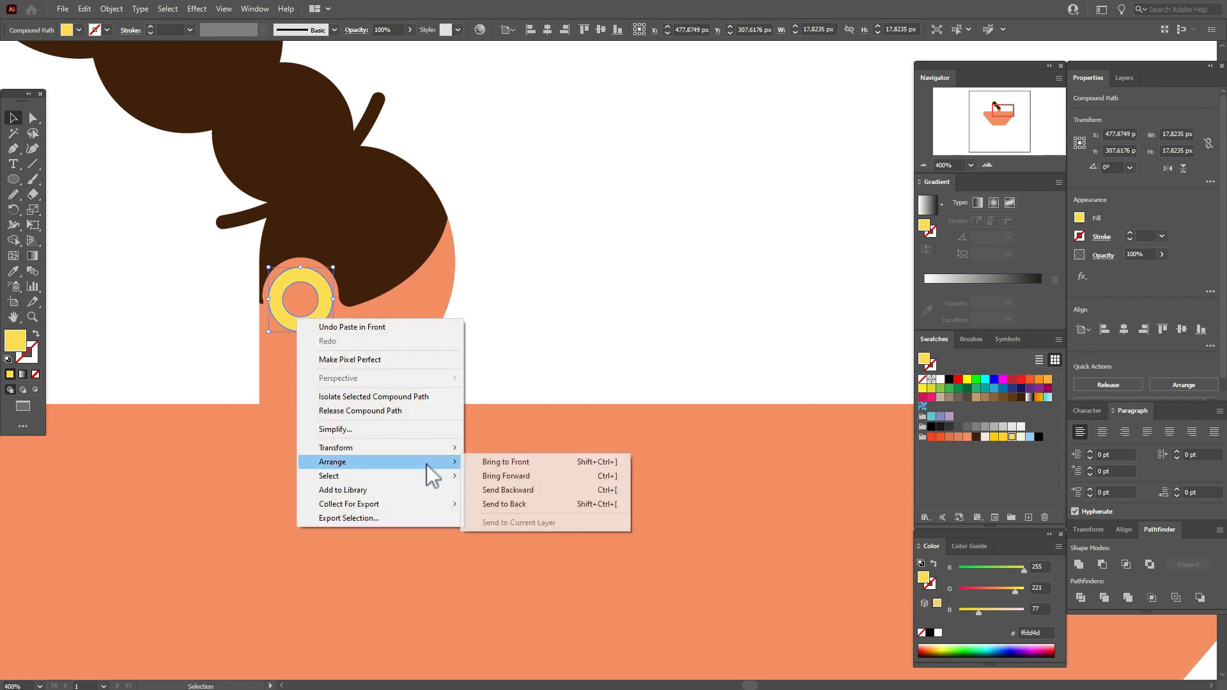
pyautogui.click(522, 489)
pyautogui.press('Right')
pyautogui.press('Right')
pyautogui.press('Down')
pyautogui.press('Down')
pyautogui.press('Down')
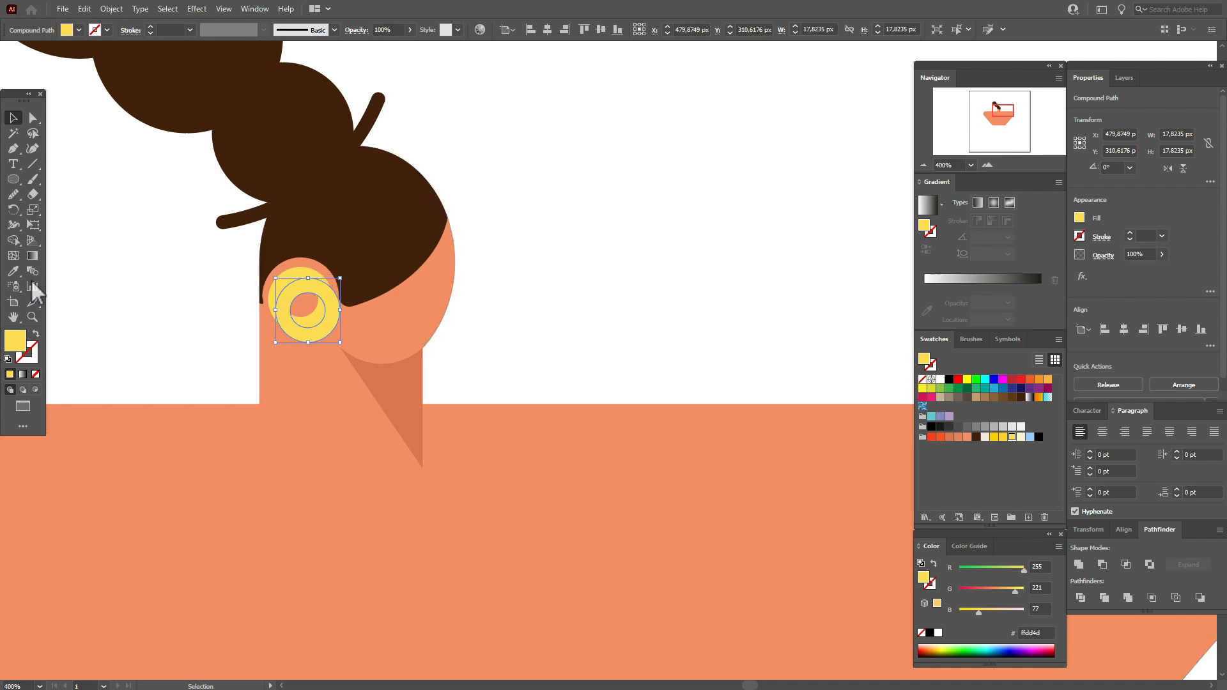
# Step: Recolour the offset ring copy with the neck shadow colour #db734f so it forms the earring's shadow
pyautogui.click(13, 270)
pyautogui.click(396, 389)
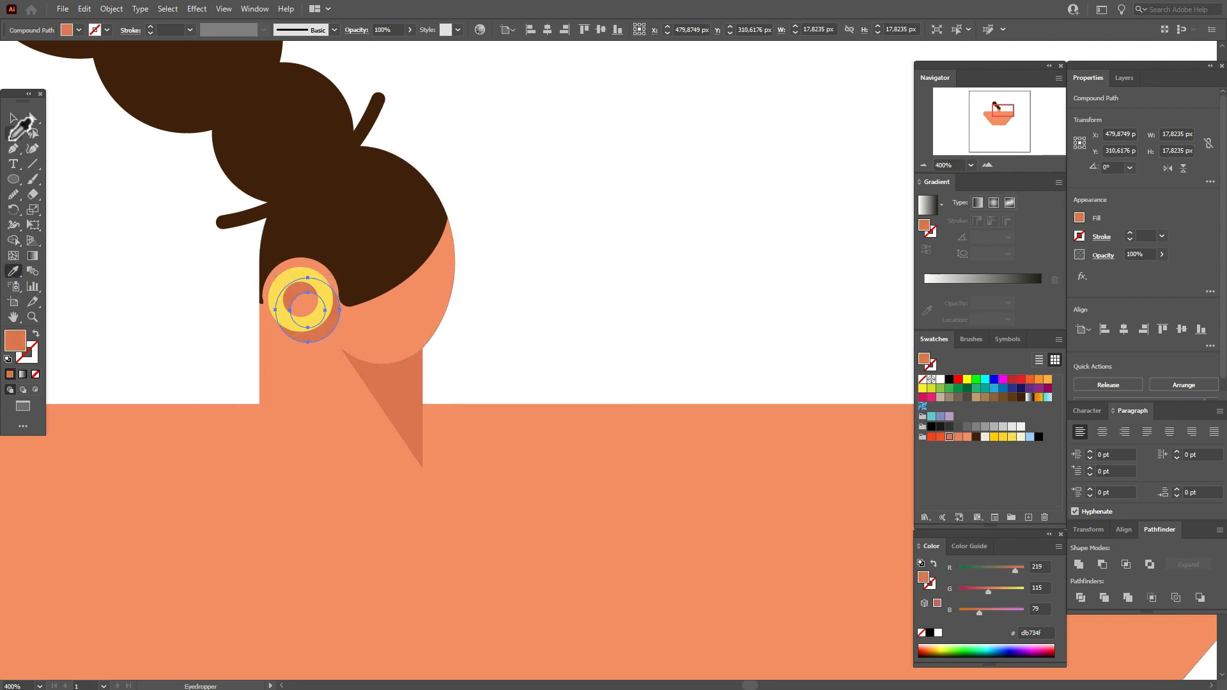
pyautogui.click(13, 117)
pyautogui.click(529, 229)
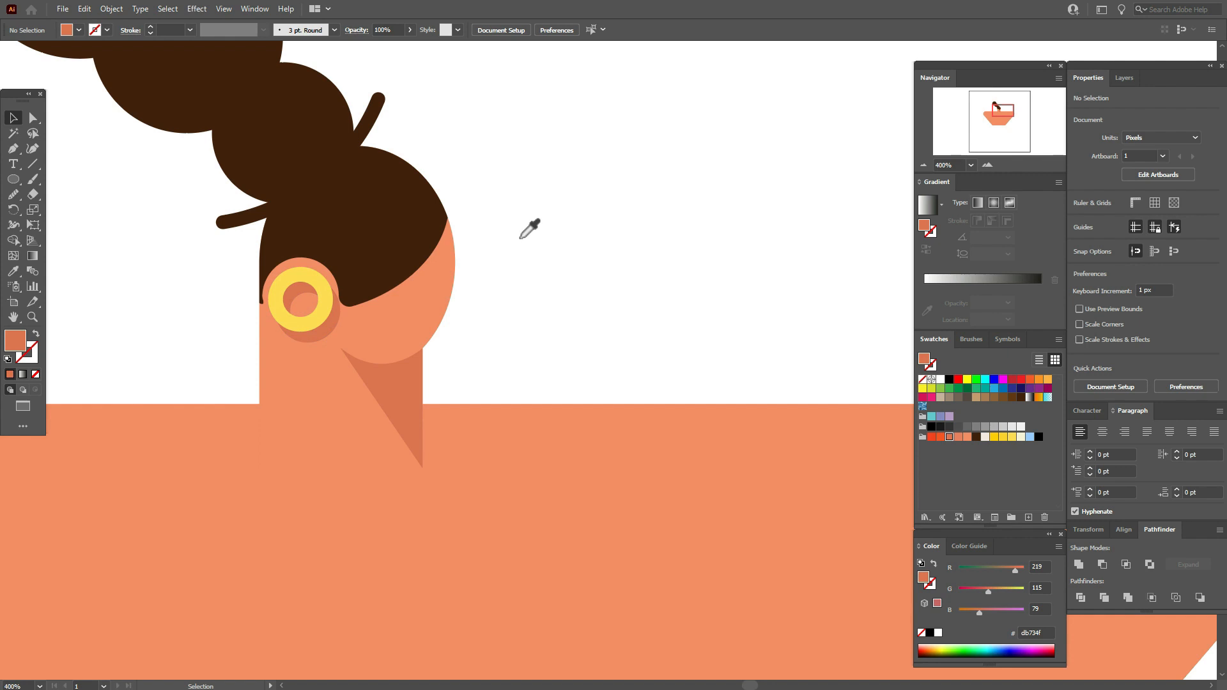
pyautogui.moveTo(319, 332); pyautogui.dragTo(318, 332)
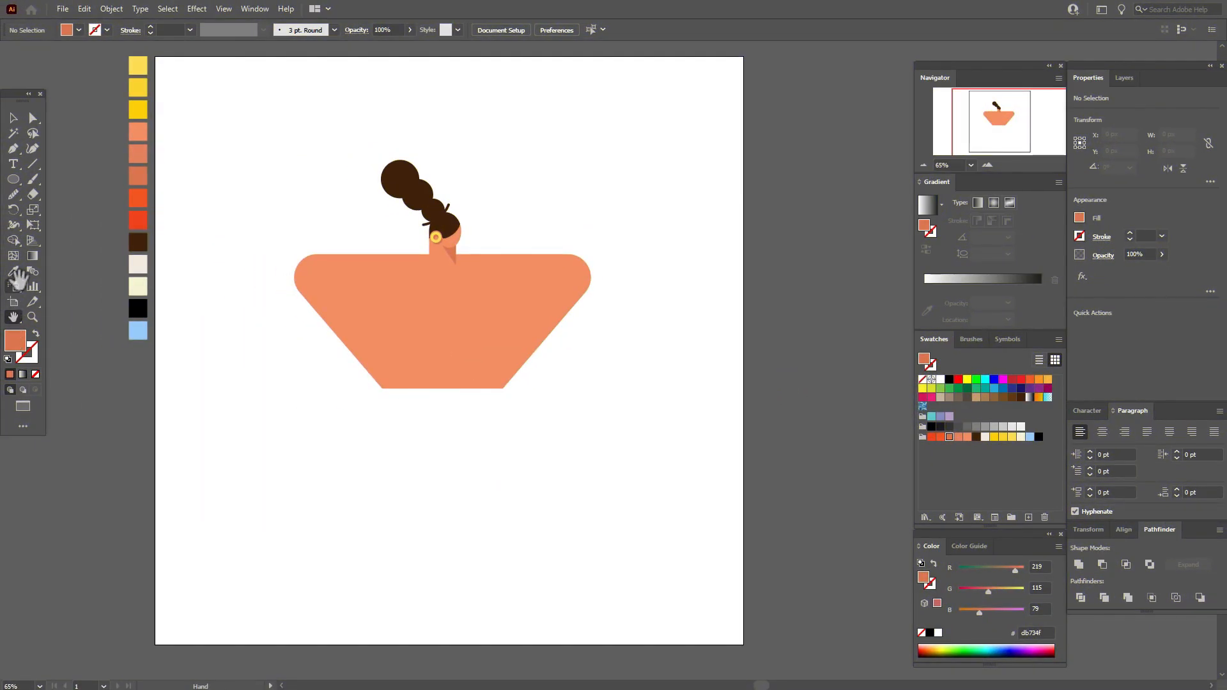
# Step: Draw a circle about 93 px wide over the torso's left shoulder corner, filled with palette colour #e8815d
pyautogui.click(14, 273)
pyautogui.click(141, 156)
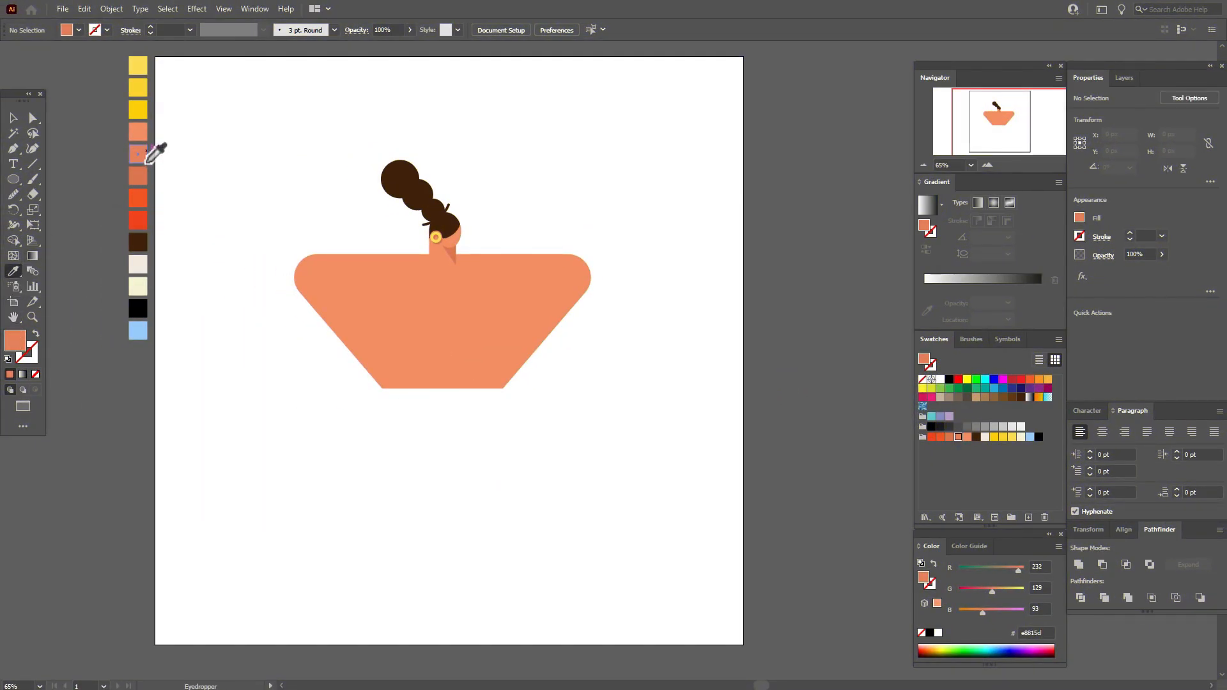
pyautogui.click(13, 181)
pyautogui.moveTo(282, 244)
pyautogui.mouseDown()
pyautogui.moveTo(333, 304)
pyautogui.moveTo(271, 268)
pyautogui.moveTo(302, 283)
pyautogui.mouseUp()
pyautogui.press('v')
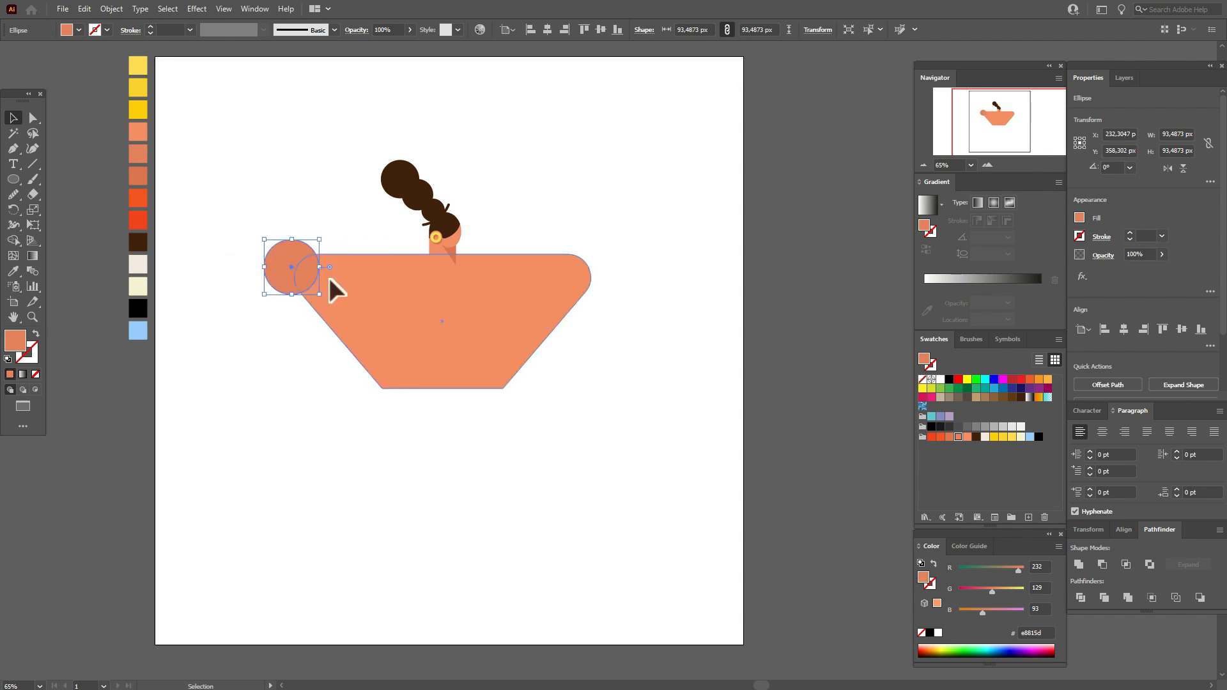
pyautogui.click(340, 232)
# Step: Copy the shoulder circle and place the duplicate over the torso's right shoulder corner
pyautogui.click(303, 252)
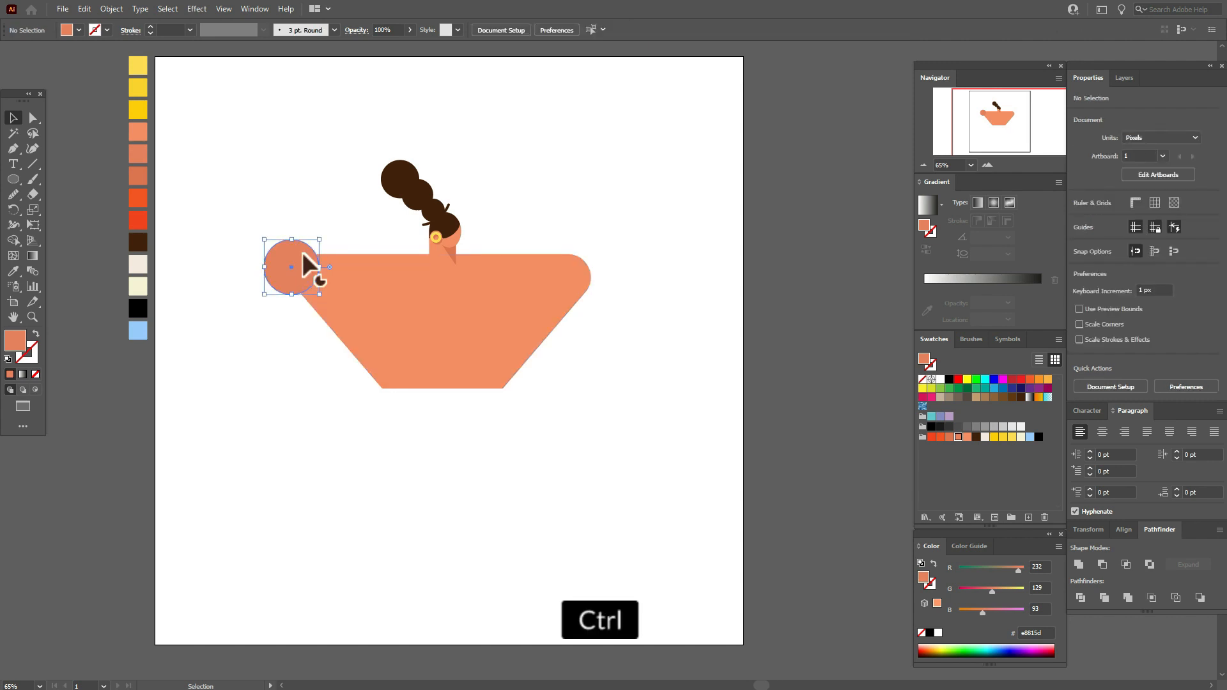
pyautogui.hotkey('ctrl', 'c')
pyautogui.hotkey('ctrl', 'v')
pyautogui.moveTo(617, 371); pyautogui.dragTo(596, 286)
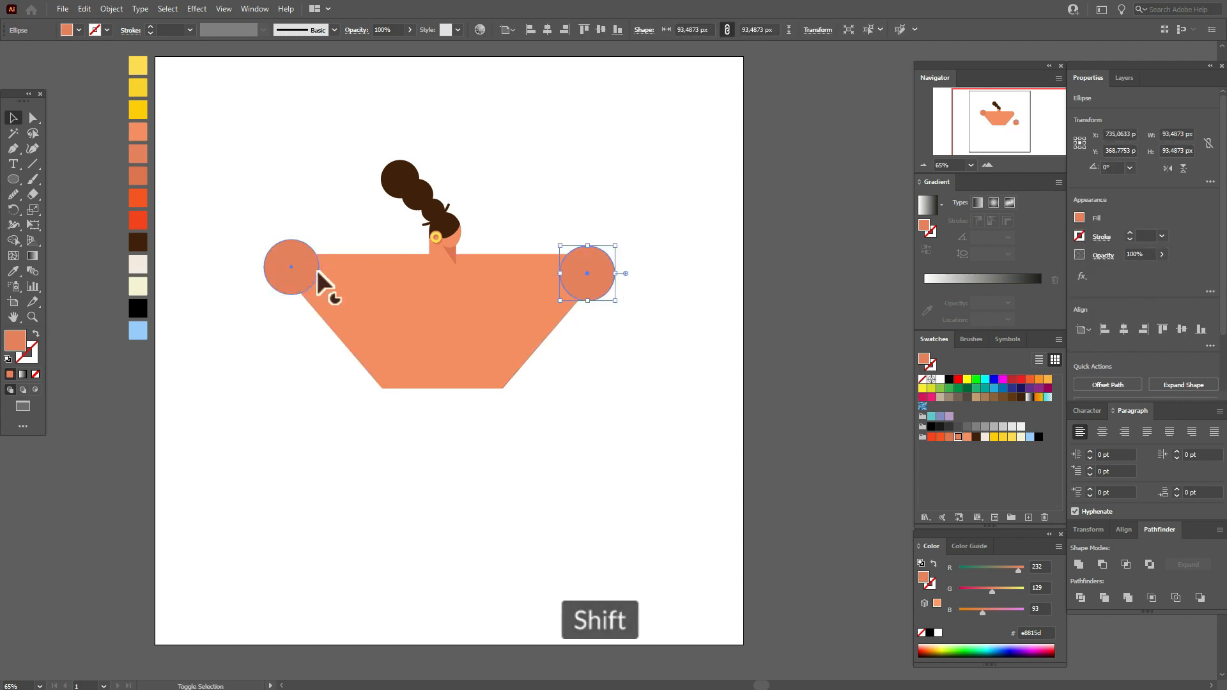
# Step: Align the two shoulder circles with each other by their vertical centres
pyautogui.keyDown('shift'); pyautogui.click(317, 270); pyautogui.keyUp('shift')
pyautogui.click(1125, 530)
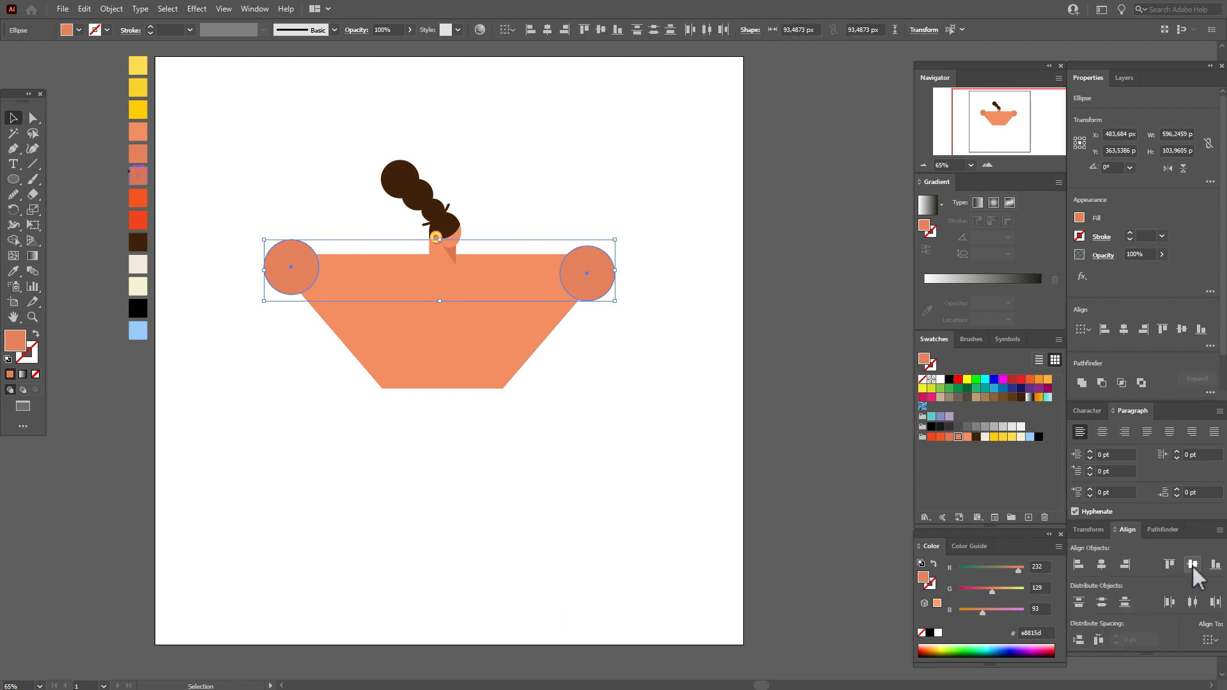
pyautogui.click(1192, 565)
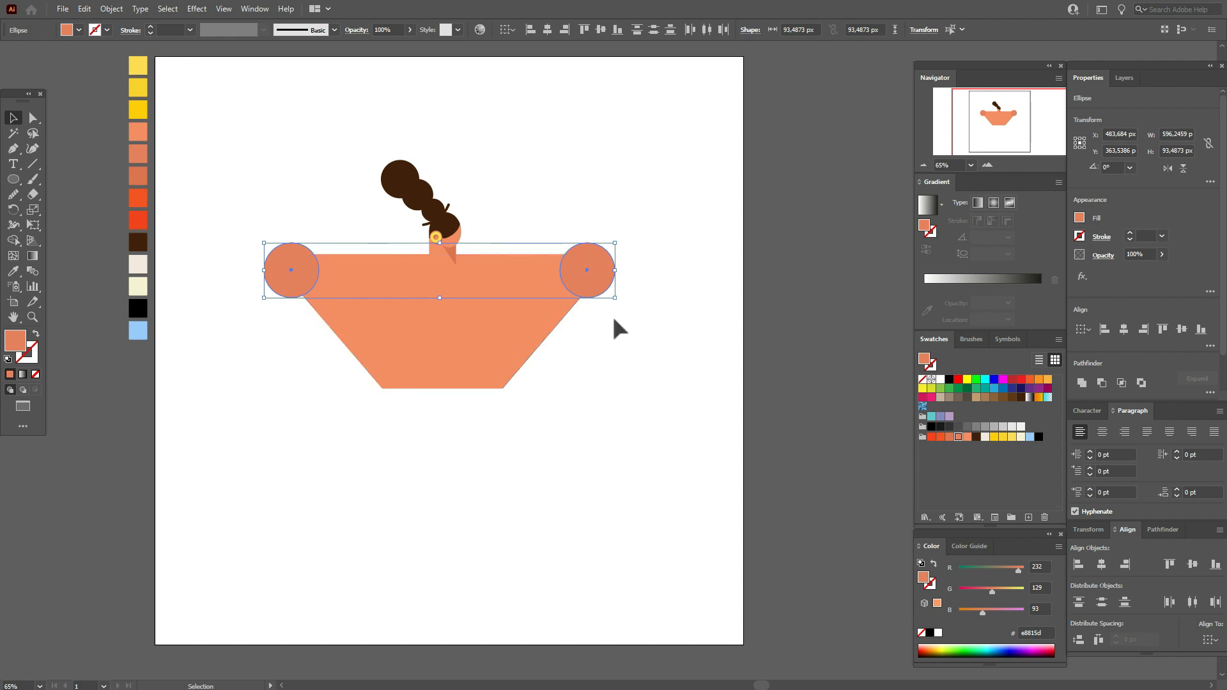
pyautogui.click(612, 292)
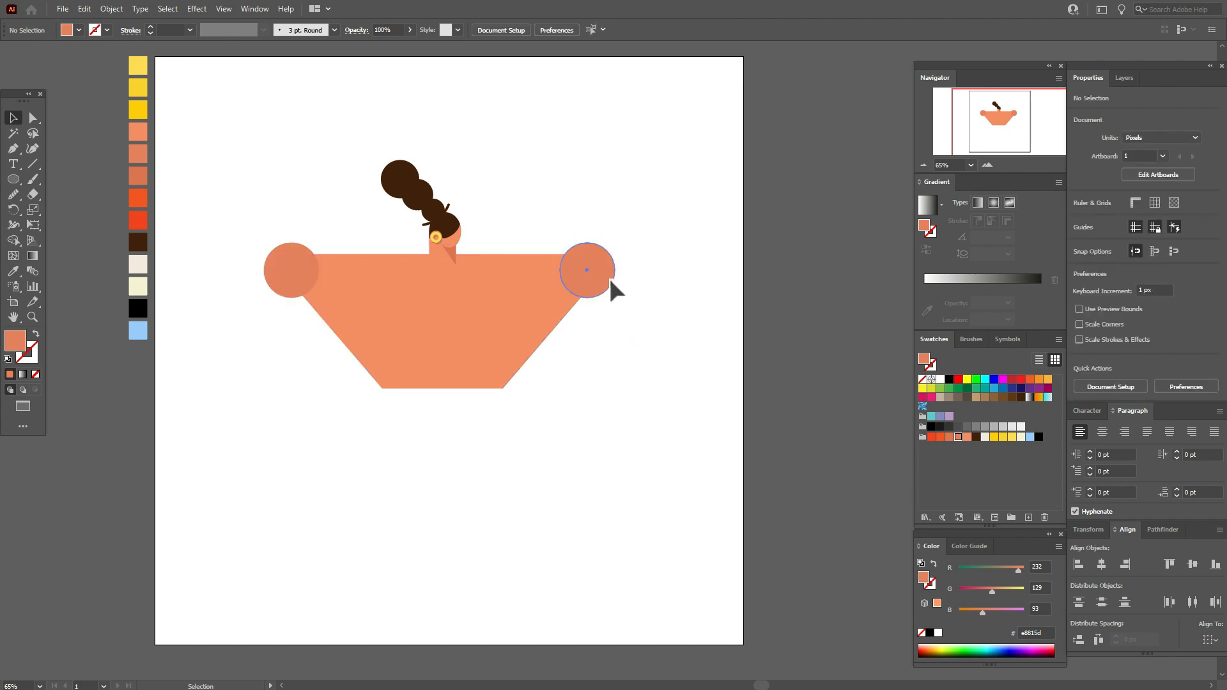
# Step: Nudge the right shoulder circle 9 px to the right
pyautogui.click(608, 275)
pyautogui.press('Right')
pyautogui.press('Right')
pyautogui.press('Right')
pyautogui.press('Right')
pyautogui.press('Right')
pyautogui.press('Right')
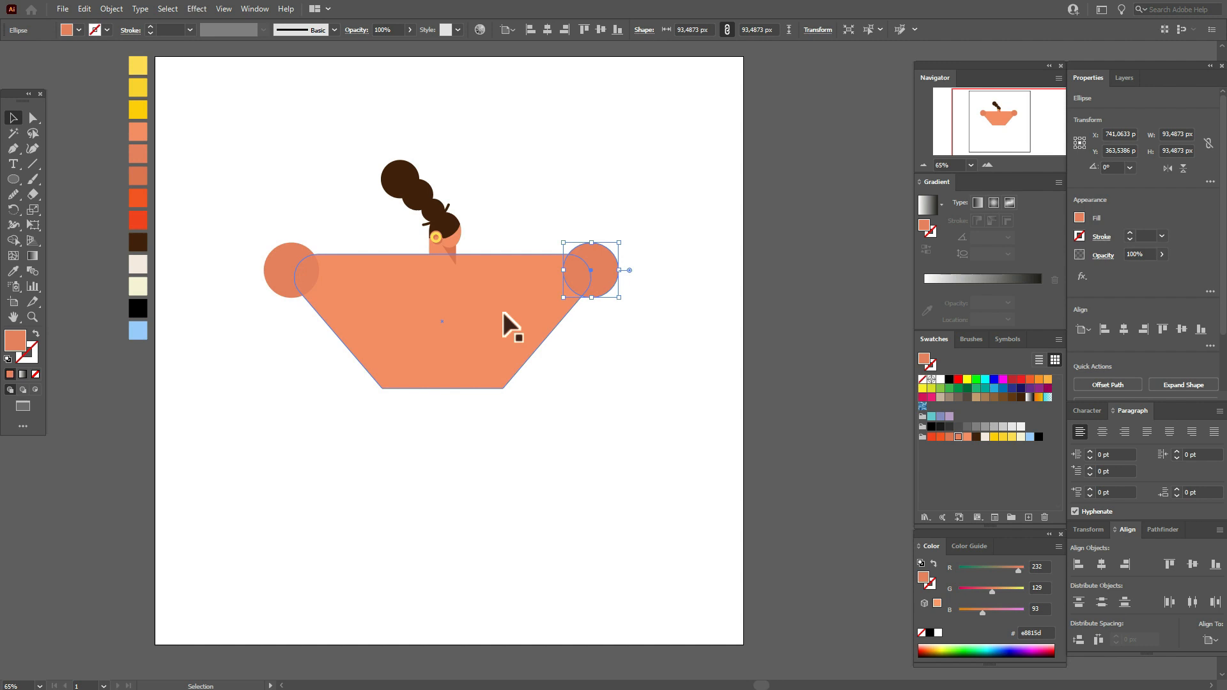
pyautogui.press('Right')
pyautogui.press('Right')
pyautogui.press('Right')
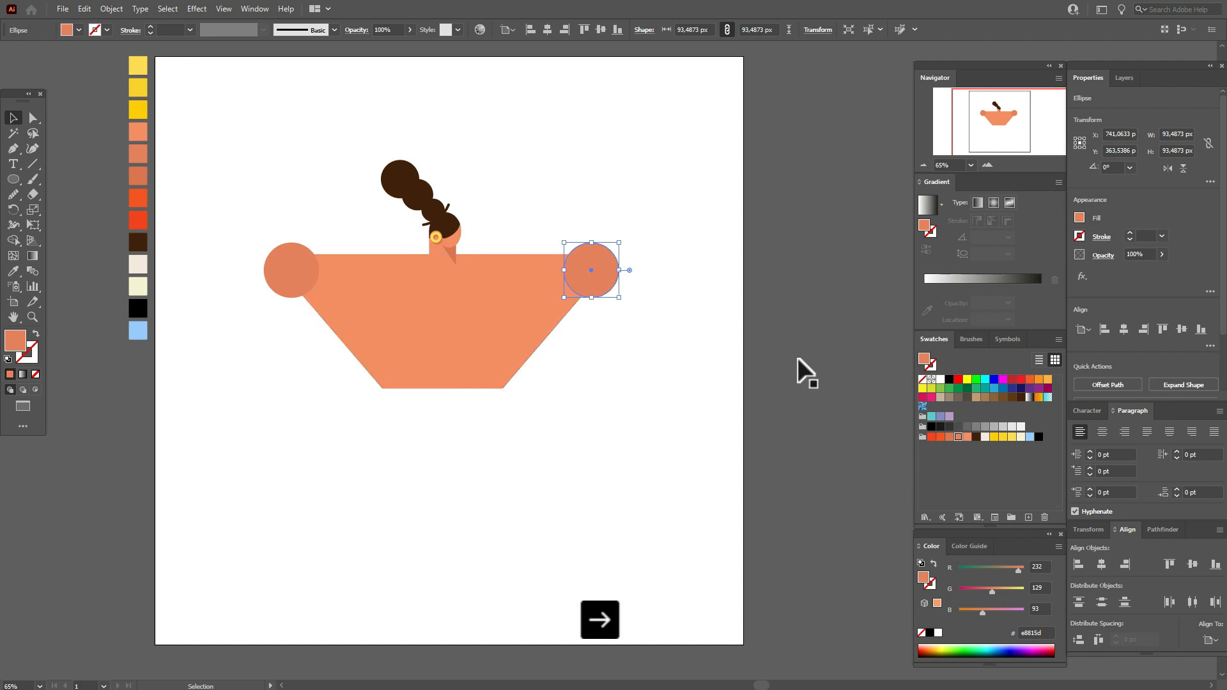
# Step: Duplicate the torso in place and intersect a copy with the left shoulder circle to trim it to the torso outline
pyautogui.keyDown('shift'); pyautogui.click(518, 351); pyautogui.keyUp('shift')
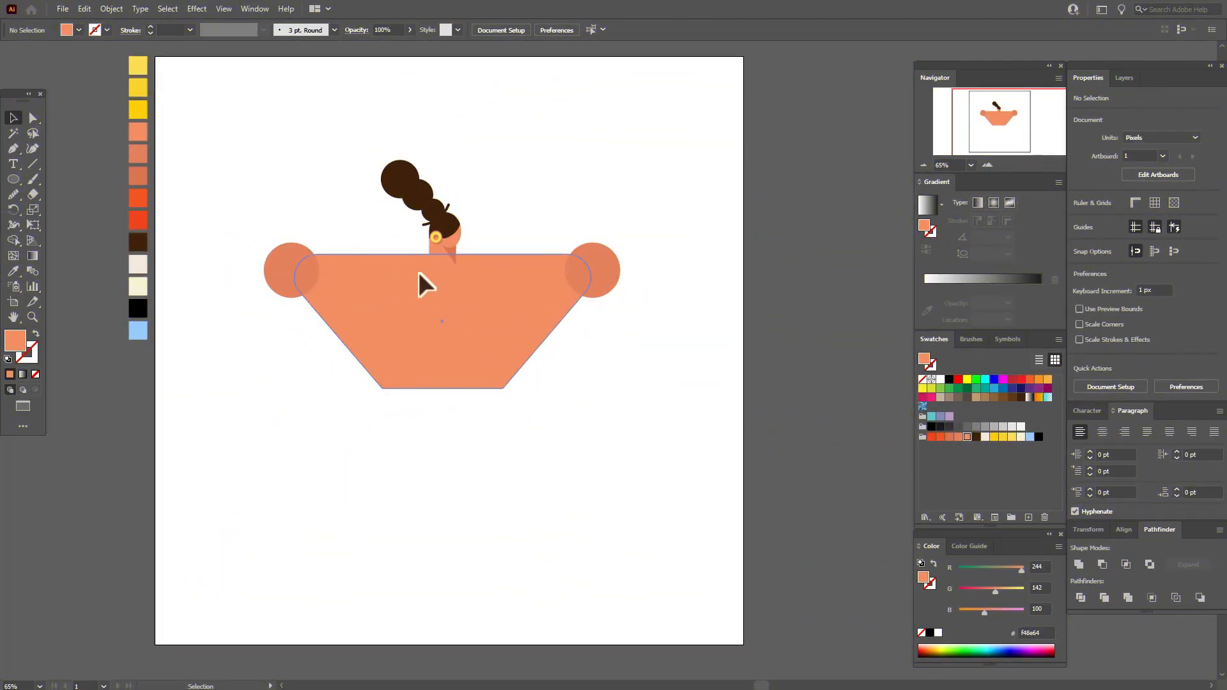
pyautogui.click(462, 331)
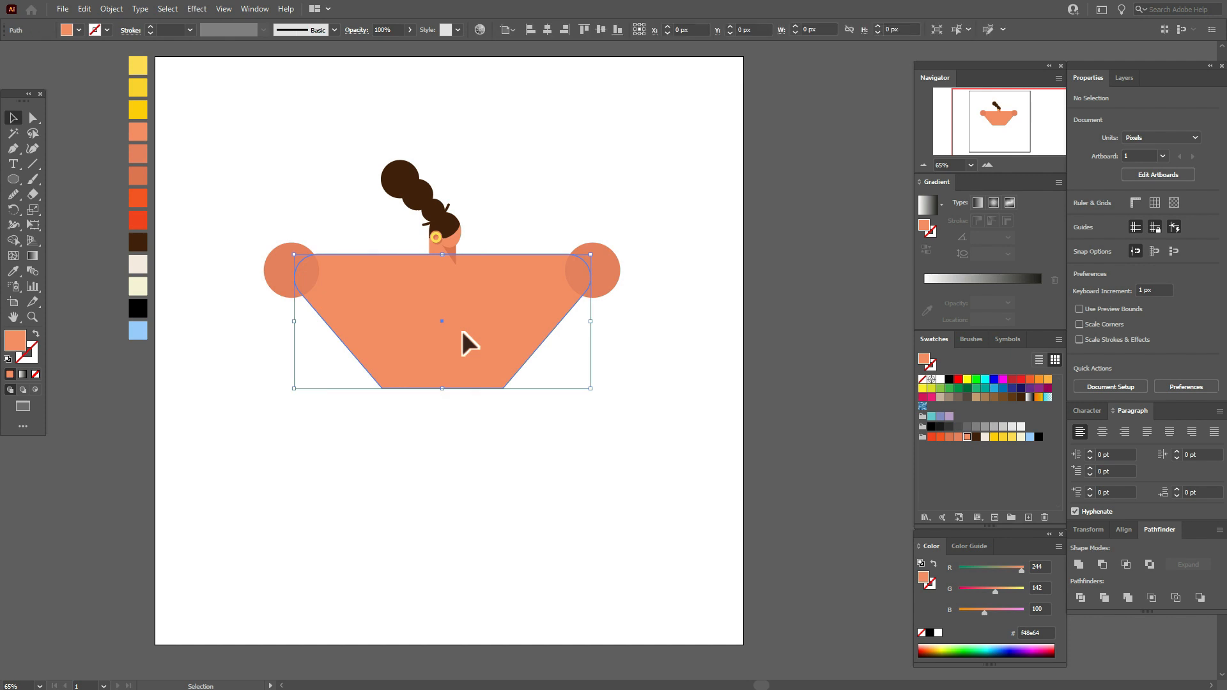
pyautogui.hotkey('ctrl', 'c')
pyautogui.hotkey('ctrl', 'f')
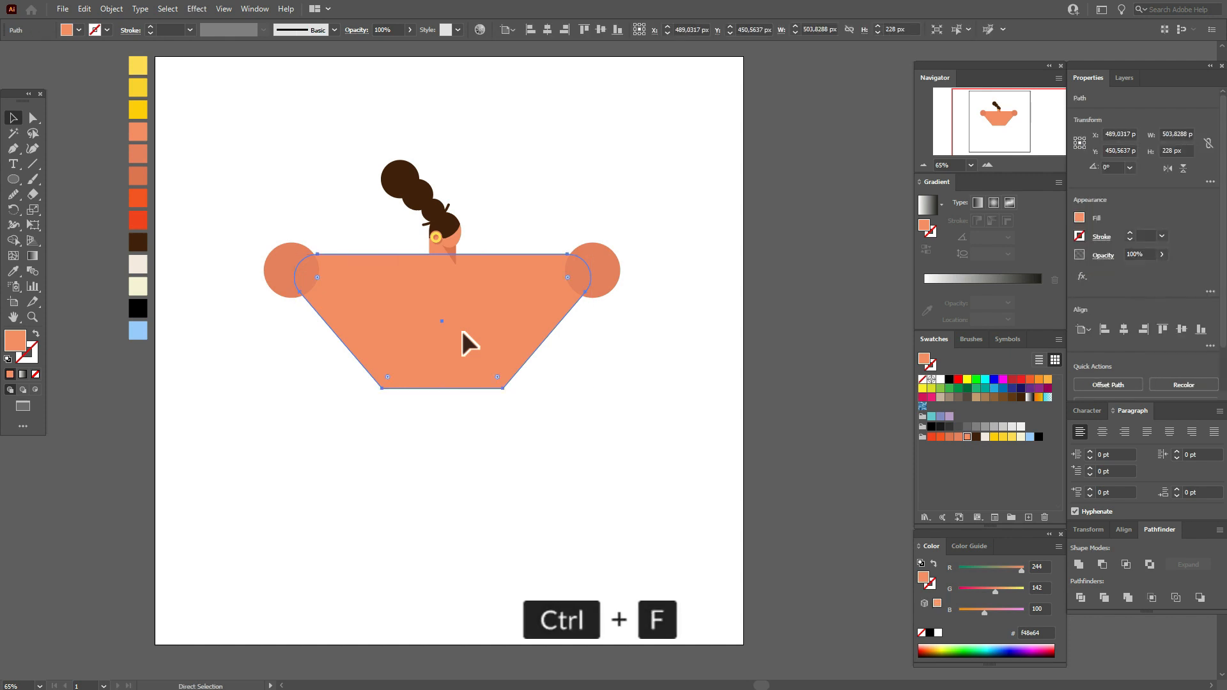
pyautogui.keyDown('shift'); pyautogui.click(314, 278); pyautogui.keyUp('shift')
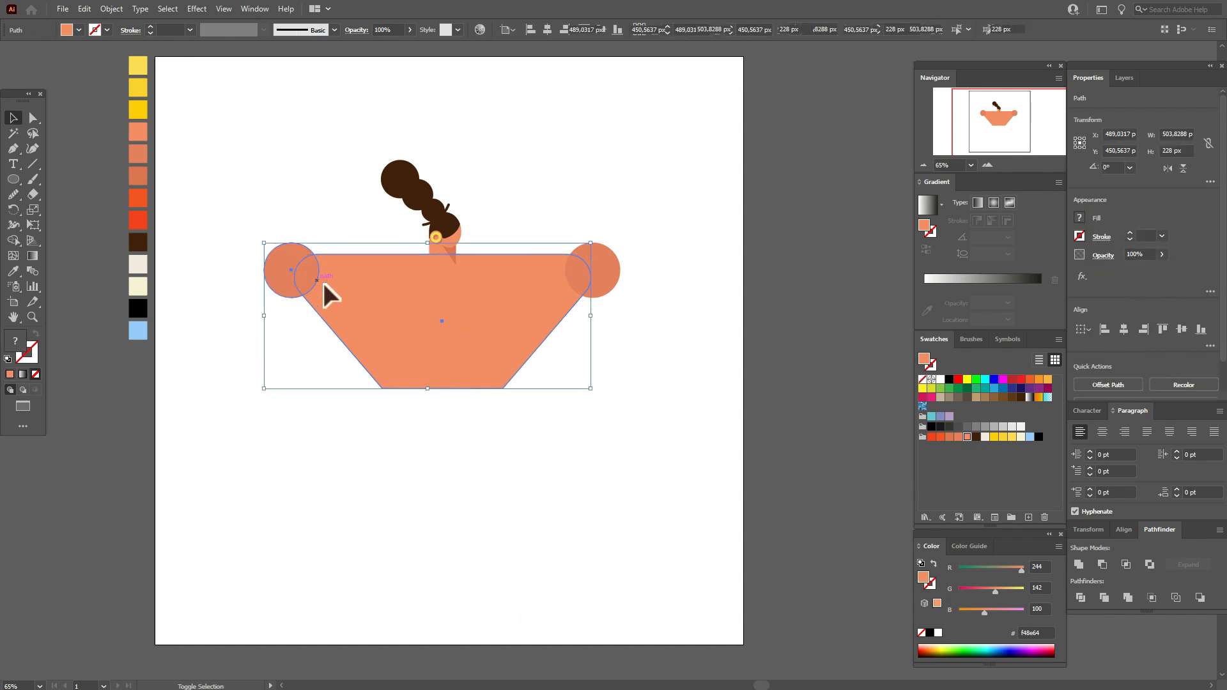
pyautogui.click(1129, 566)
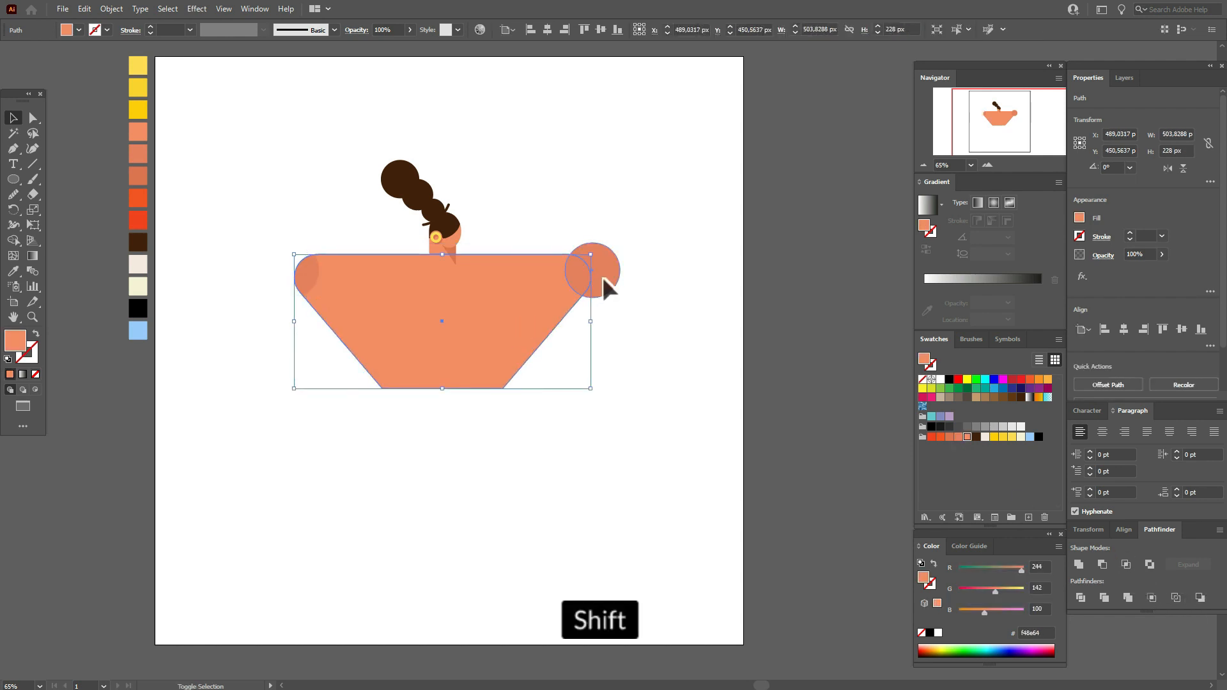
# Step: Intersect the other torso copy with the right shoulder circle to trim it to the torso outline
pyautogui.keyDown('shift'); pyautogui.click(603, 279); pyautogui.keyUp('shift')
pyautogui.click(1126, 564)
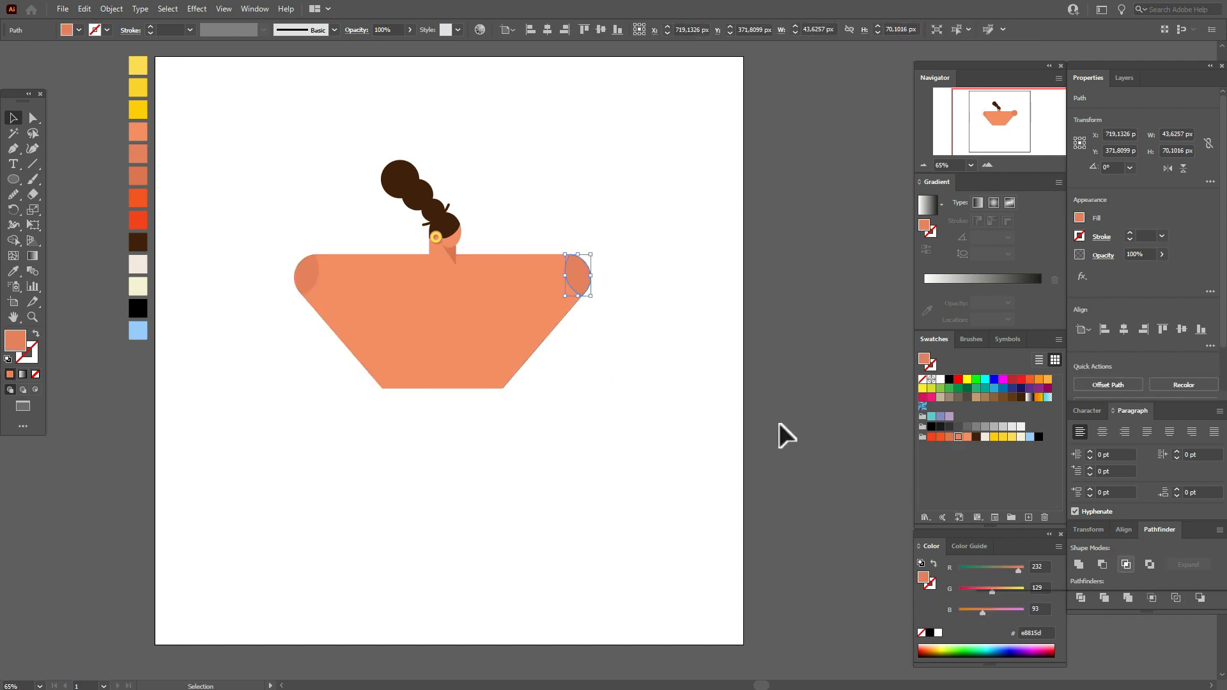
pyautogui.click(628, 371)
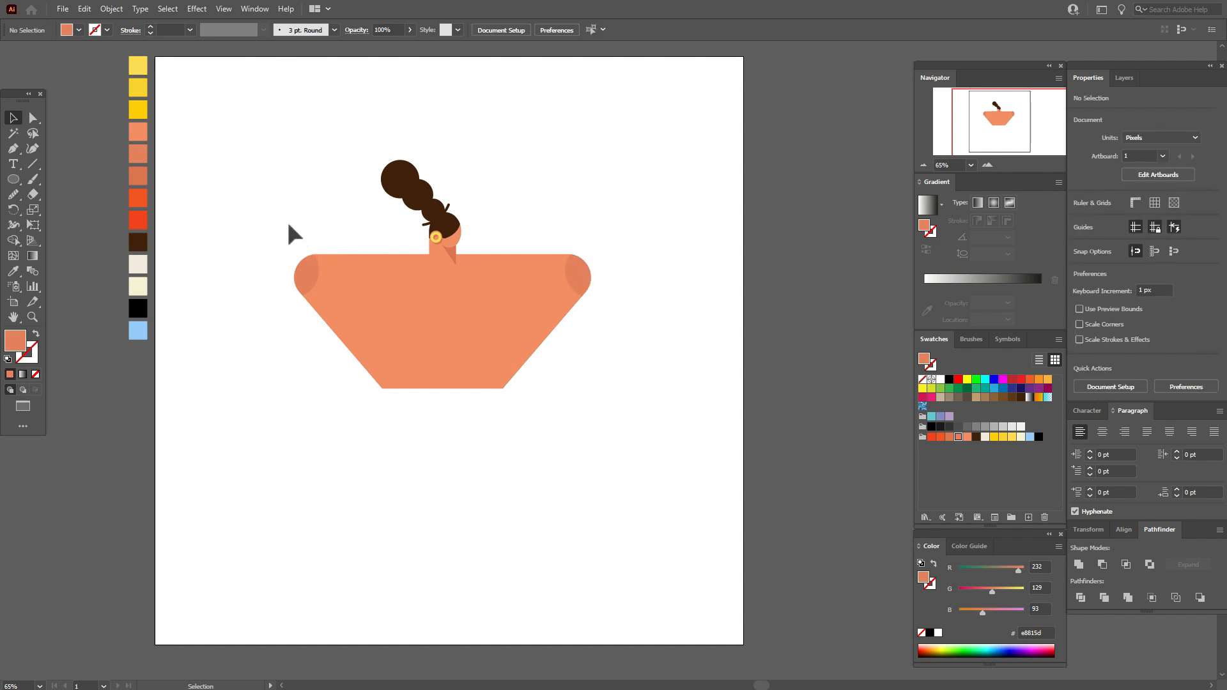
# Step: Move the whole character slightly up on the artboard to make room below the torso
pyautogui.moveTo(263, 148); pyautogui.dragTo(711, 455)
pyautogui.moveTo(447, 345); pyautogui.dragTo(454, 311)
pyautogui.click(661, 353)
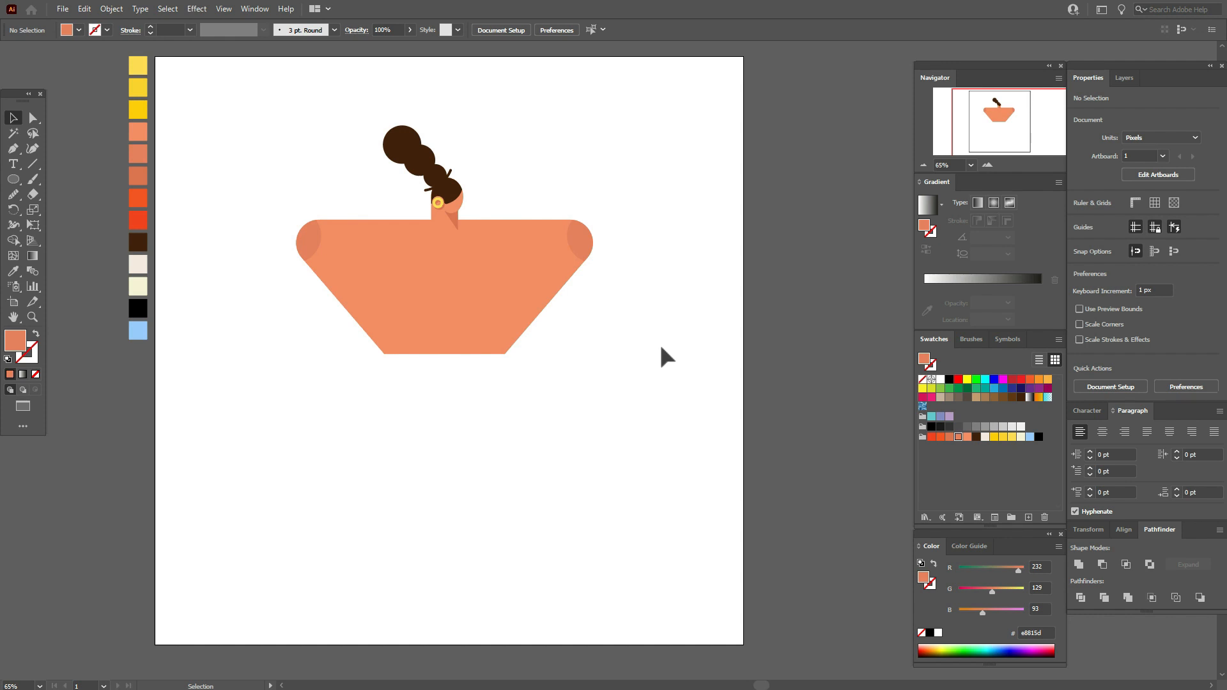
# Step: Create a 125 x 362 px rectangle below the torso, filled with the torso's colour #f48e64
pyautogui.click(13, 271)
pyautogui.click(363, 291)
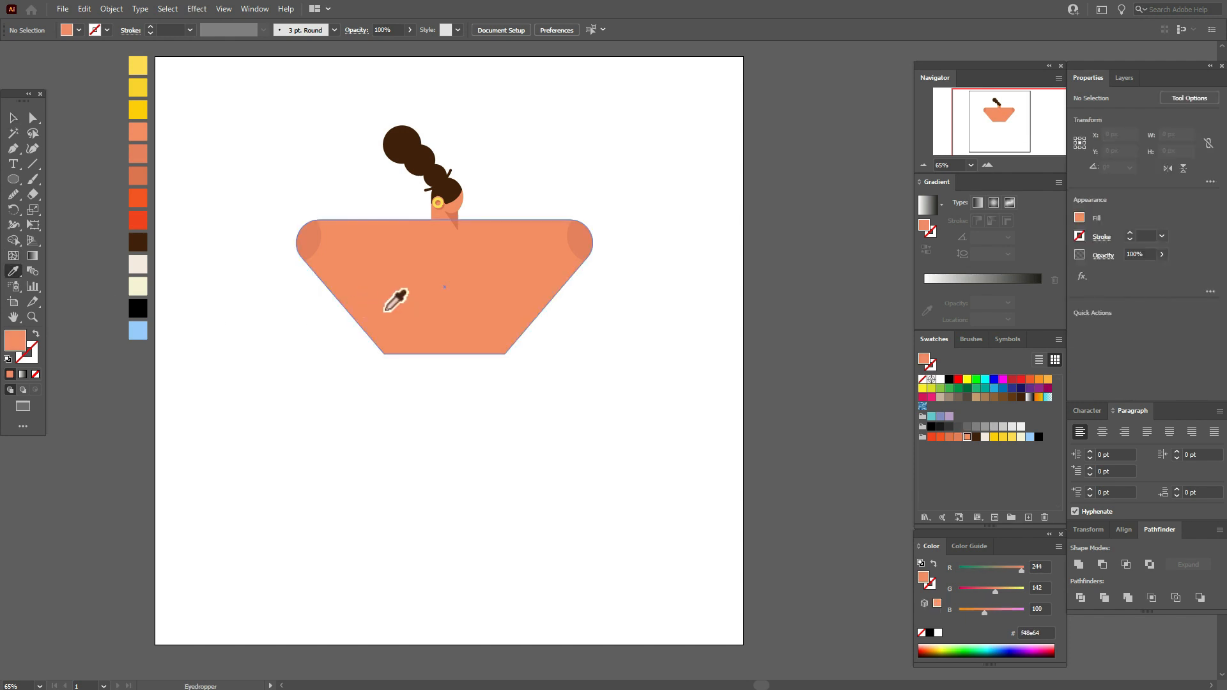
pyautogui.moveTo(12, 179); pyautogui.dragTo(96, 194)
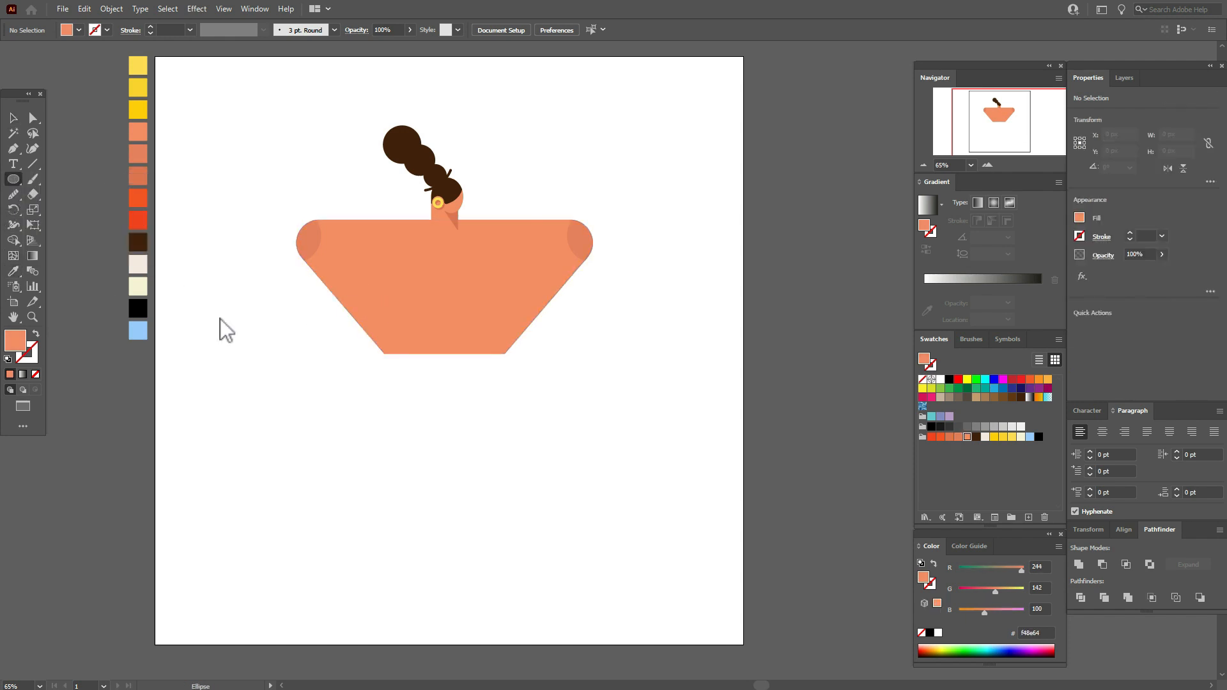
pyautogui.click(275, 370)
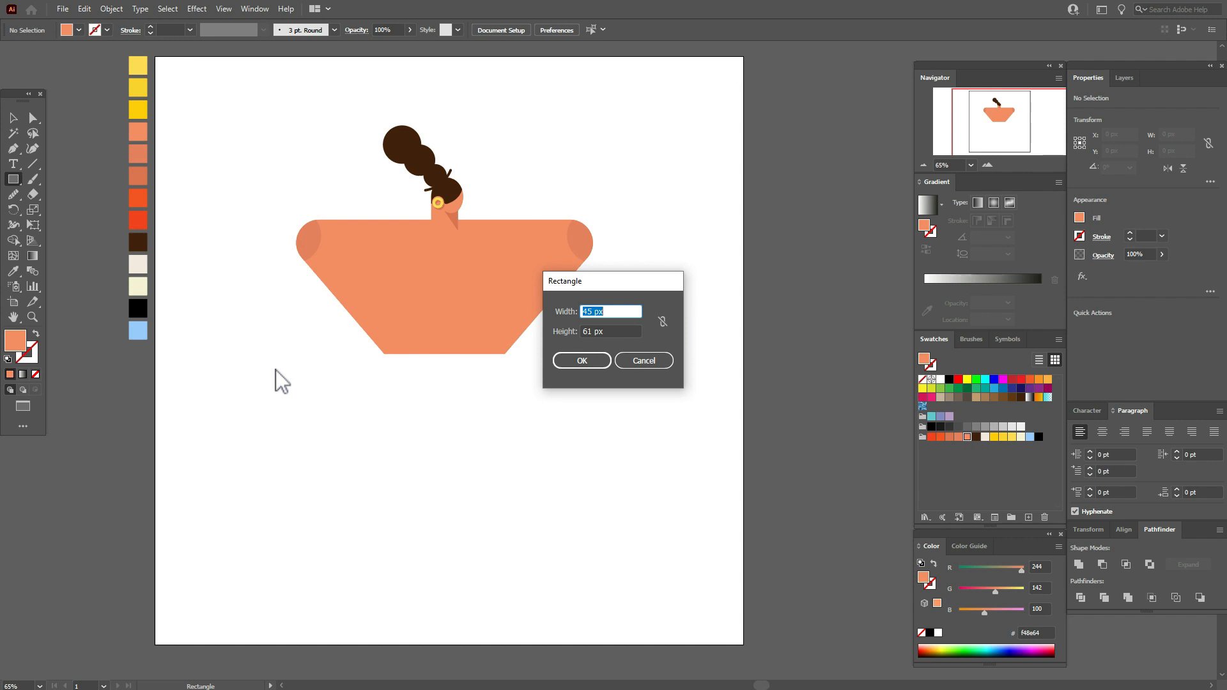
pyautogui.write('125')
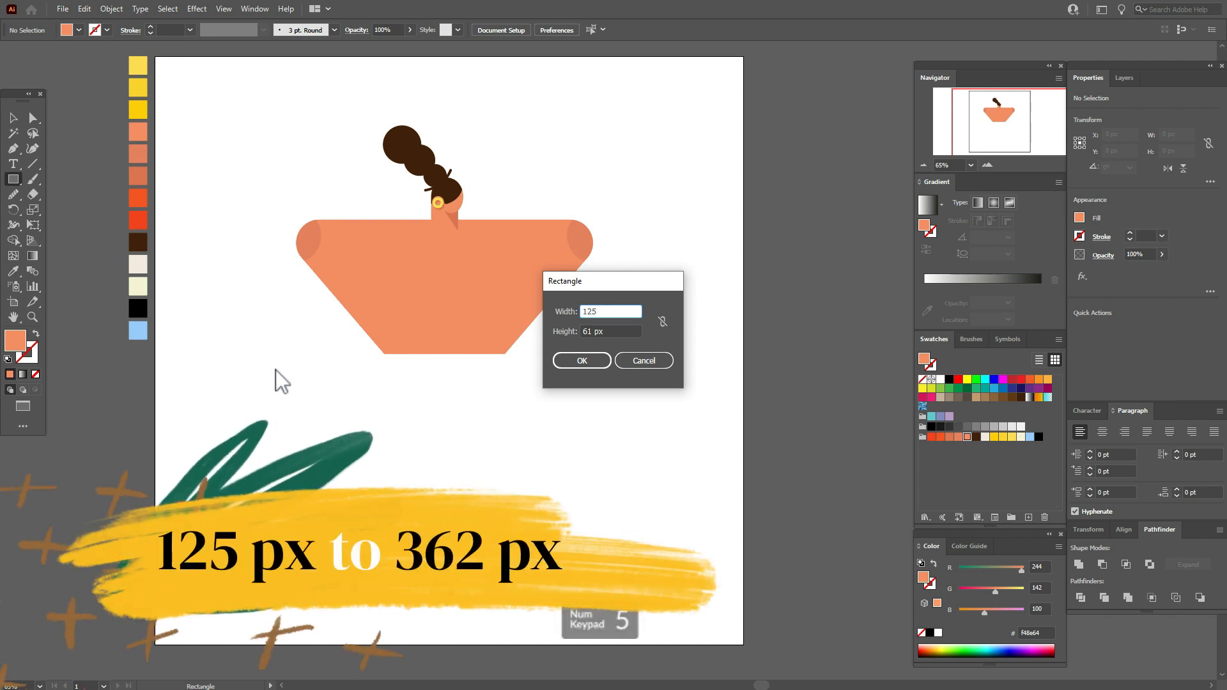
pyautogui.press('Tab')
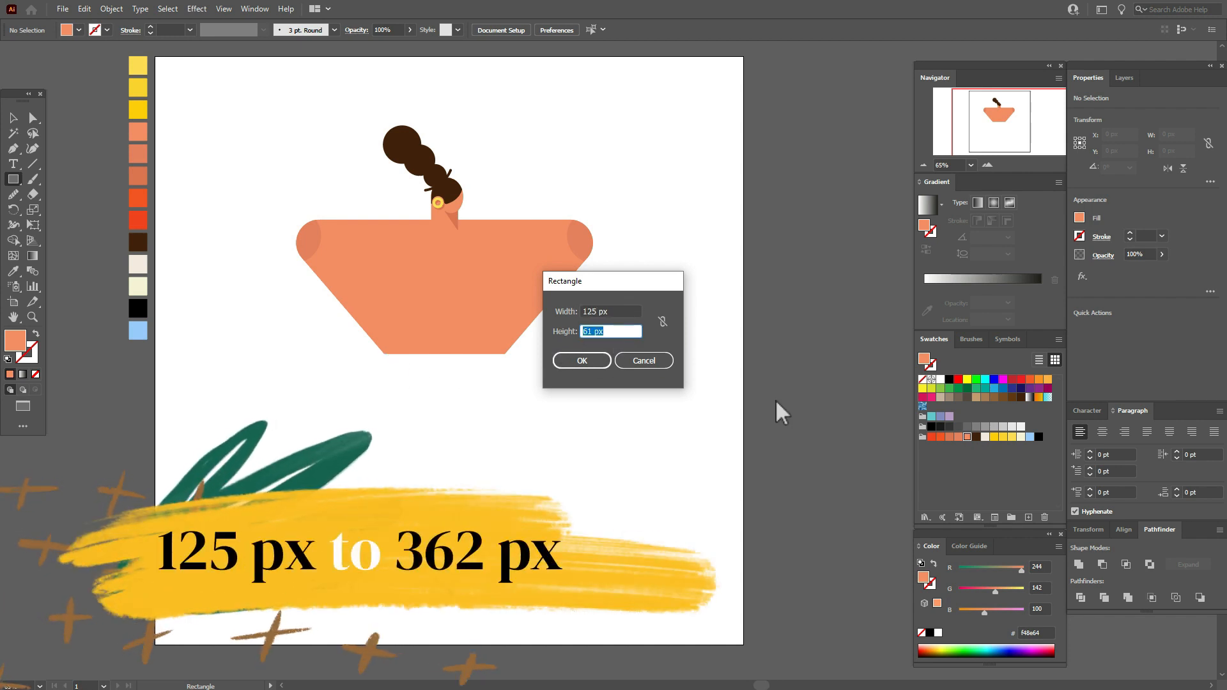
pyautogui.write('362')
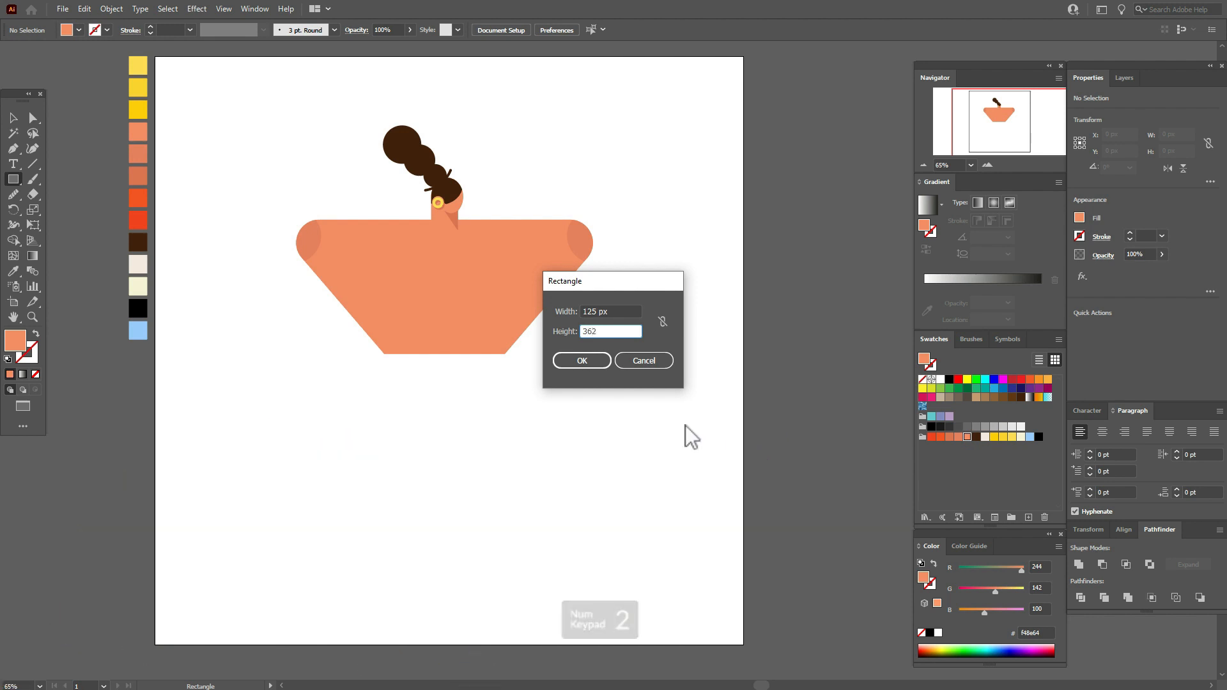
pyautogui.click(600, 366)
pyautogui.press('v')
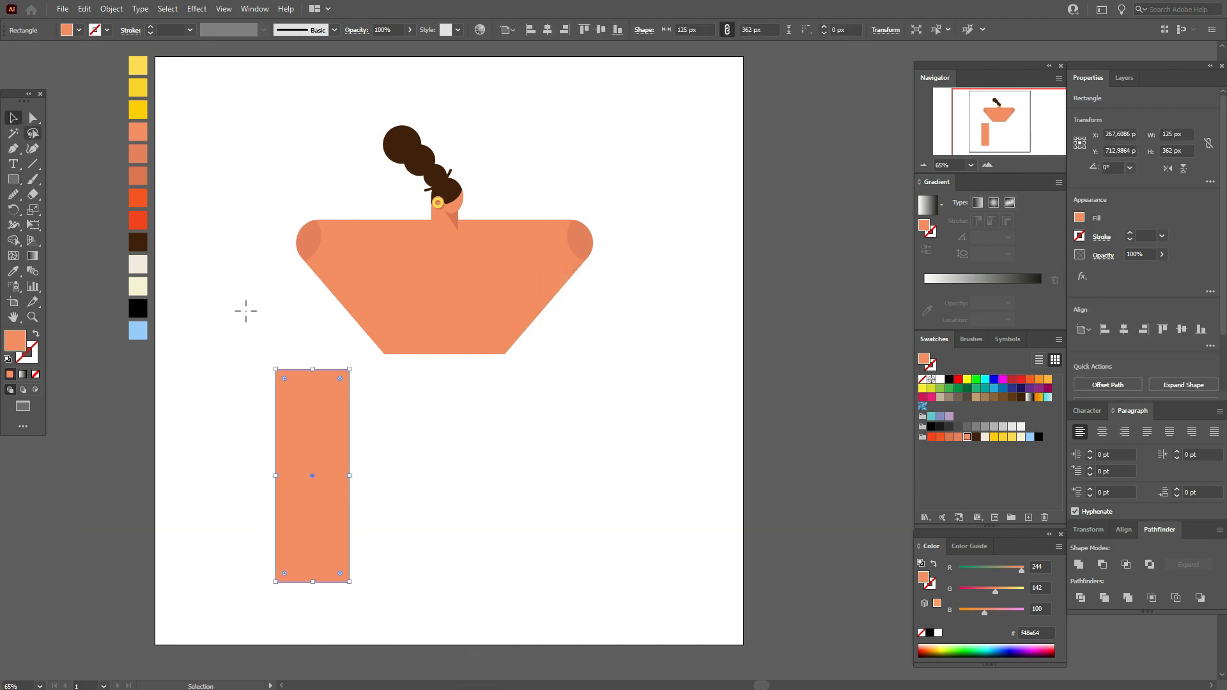
# Step: Tilt the rectangle clockwise and place its upper left corner on the torso's lower left corner as a leg
pyautogui.moveTo(311, 451); pyautogui.dragTo(418, 436)
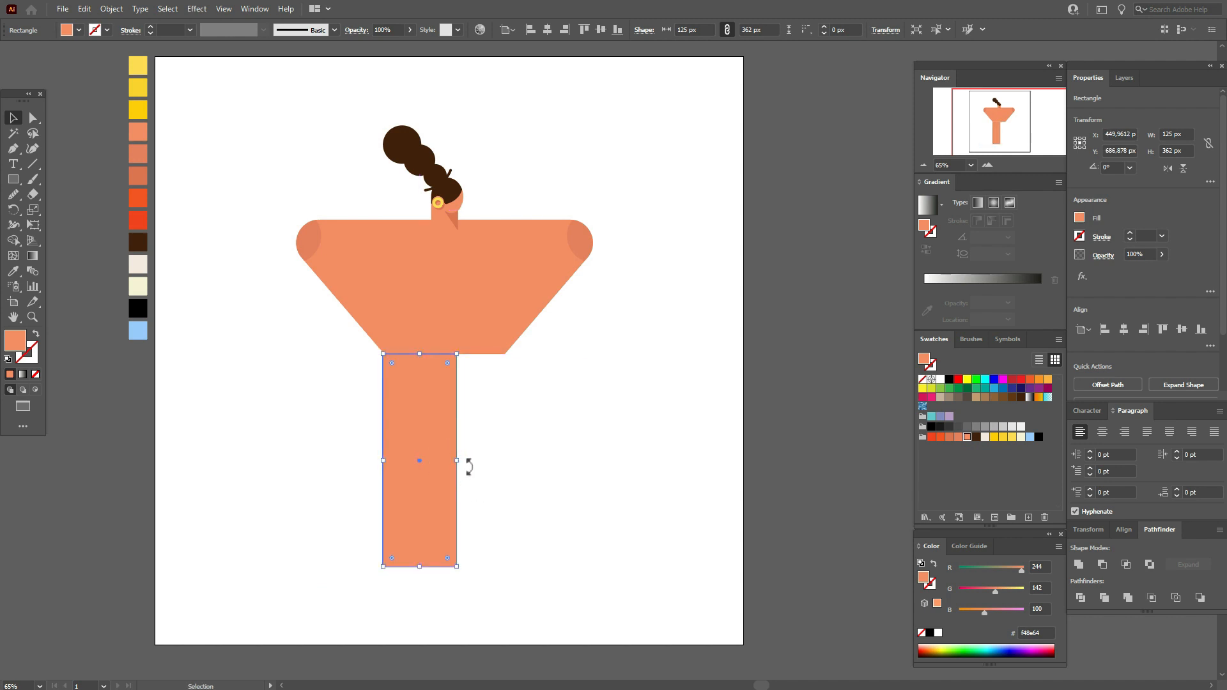
pyautogui.moveTo(467, 468)
pyautogui.mouseDown()
pyautogui.moveTo(469, 488)
pyautogui.moveTo(471, 476)
pyautogui.mouseUp()
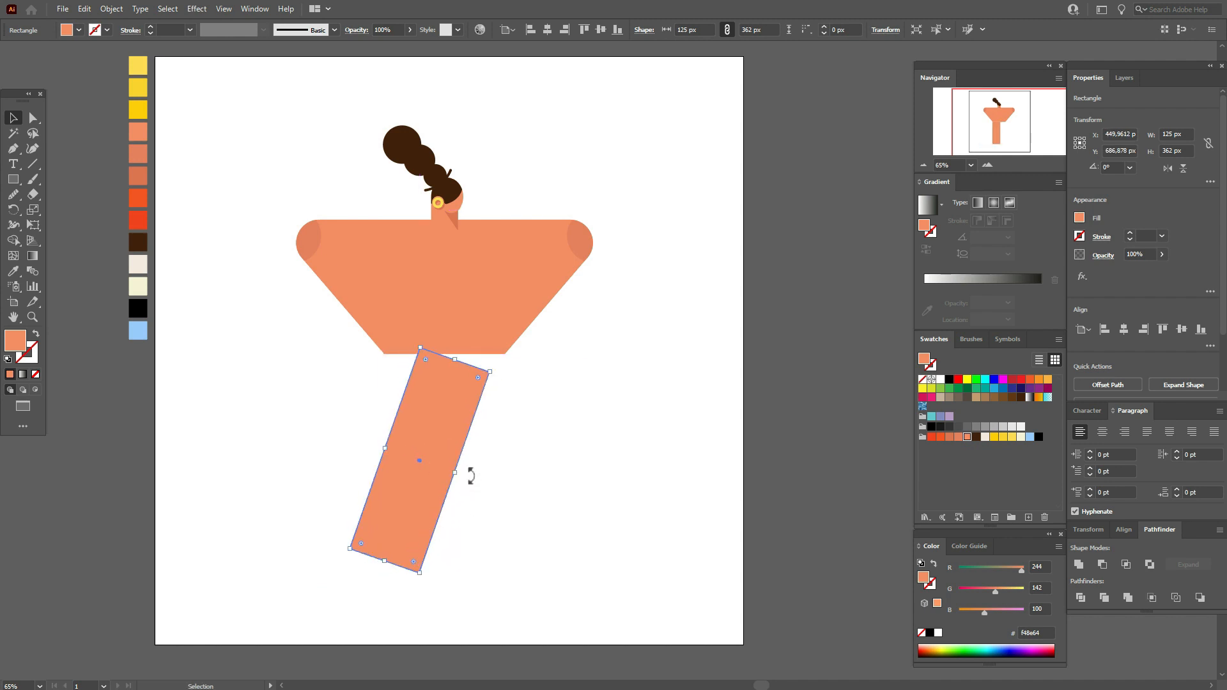
pyautogui.moveTo(429, 432); pyautogui.dragTo(416, 427)
pyautogui.click(496, 431)
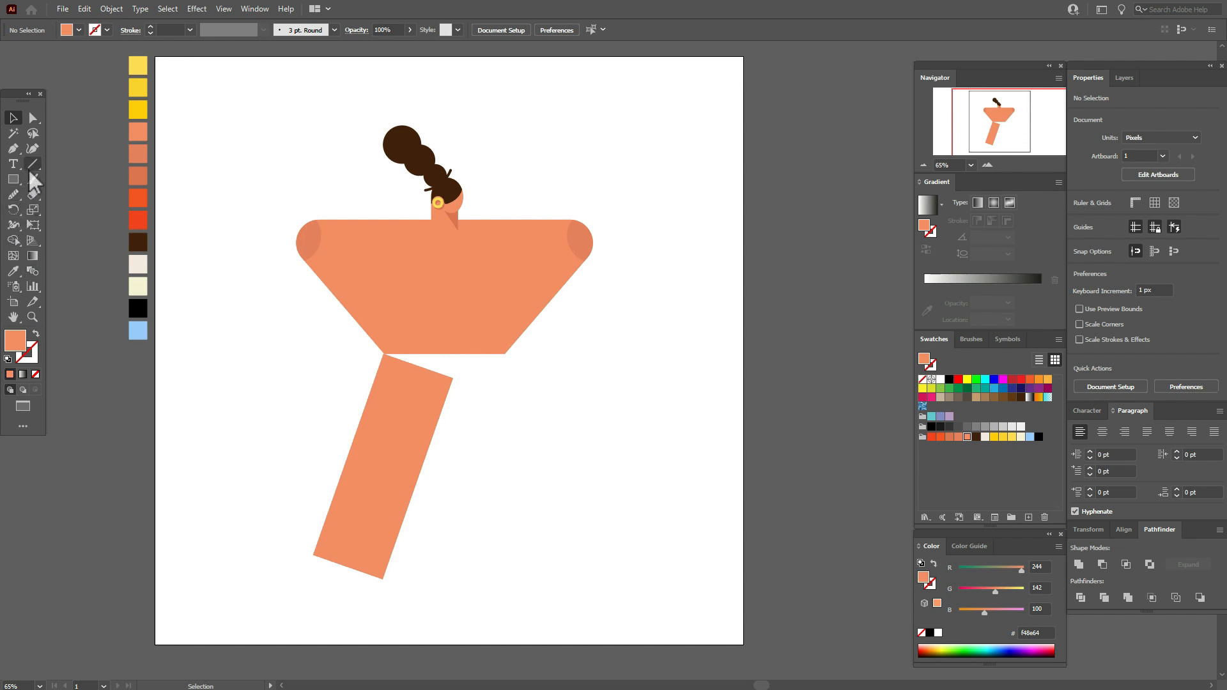
# Step: Draw a horizontal line about 461 px long below the leg, with a black stroke and the 3 pt. Round brush
pyautogui.click(13, 271)
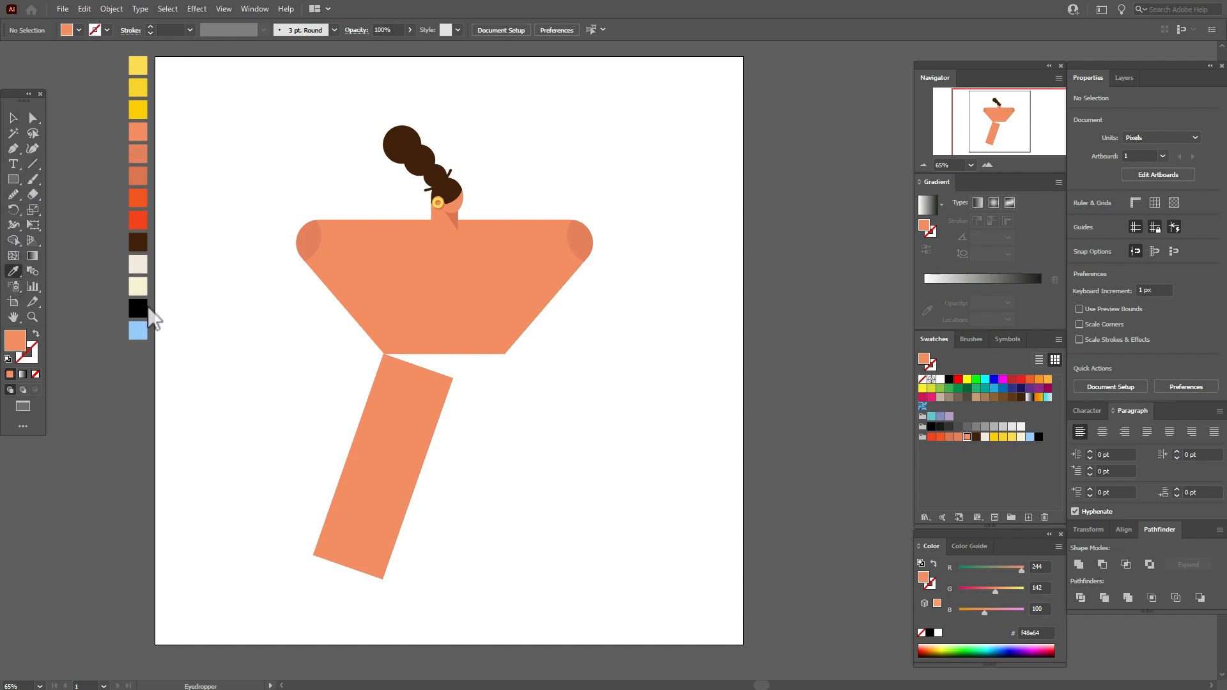
pyautogui.click(138, 243)
pyautogui.click(32, 164)
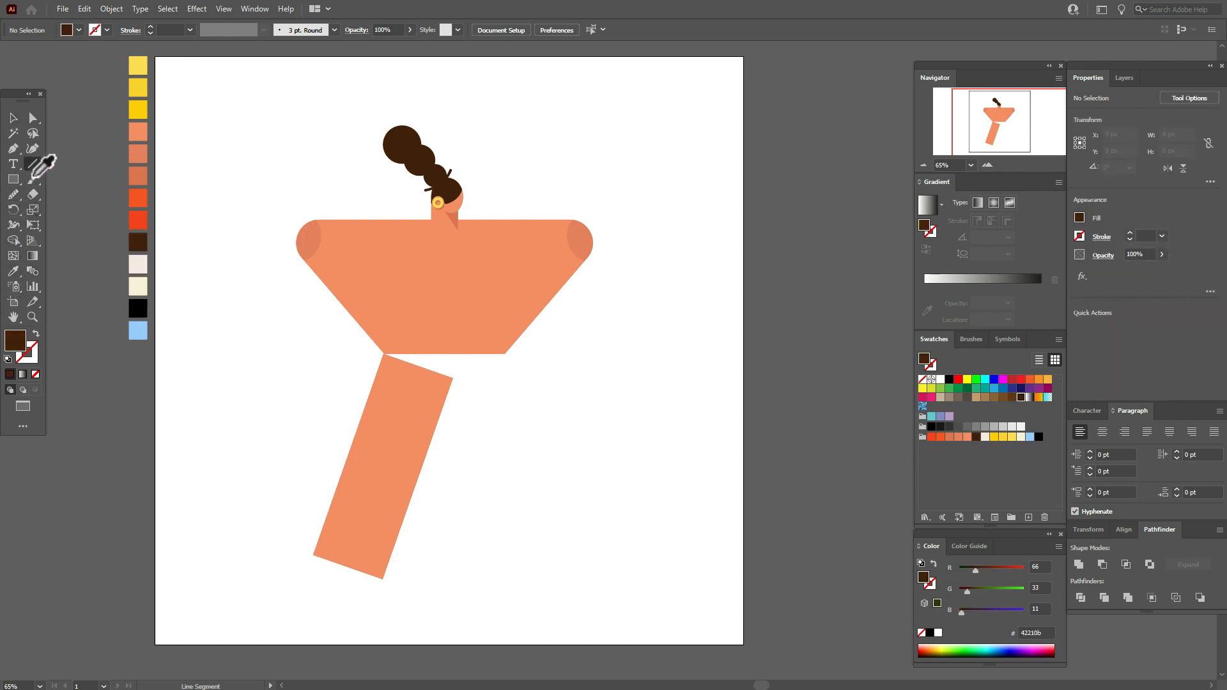
pyautogui.moveTo(308, 589); pyautogui.dragTo(582, 613)
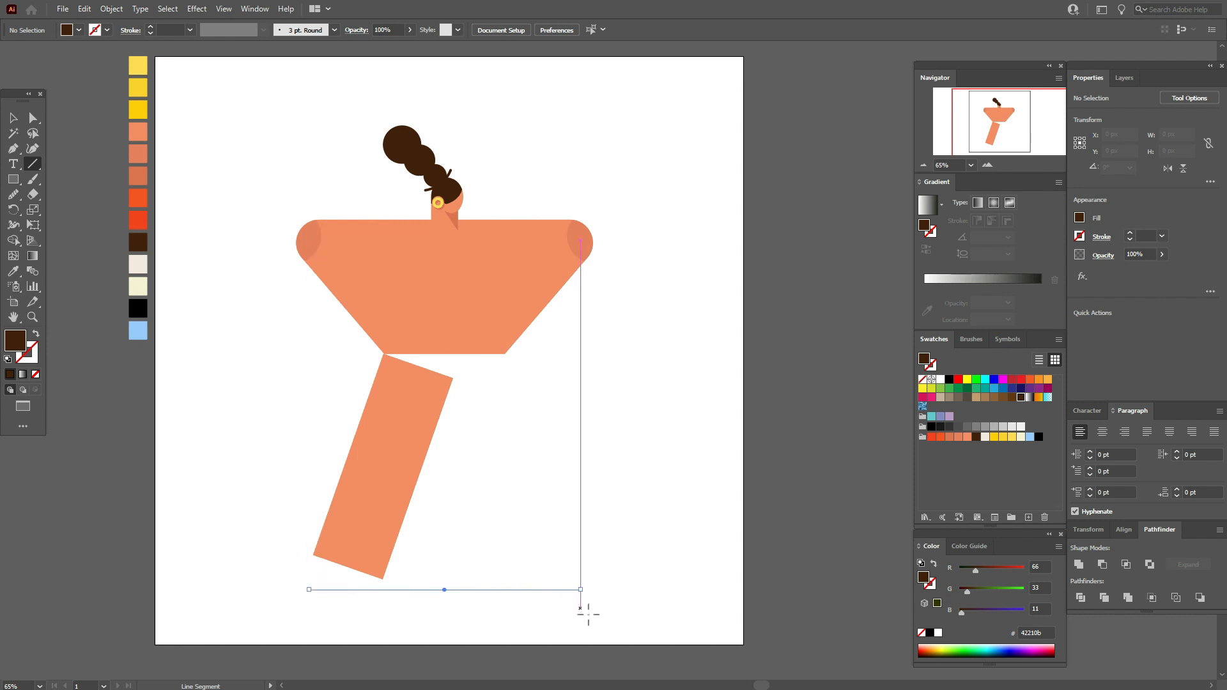
pyautogui.click(12, 271)
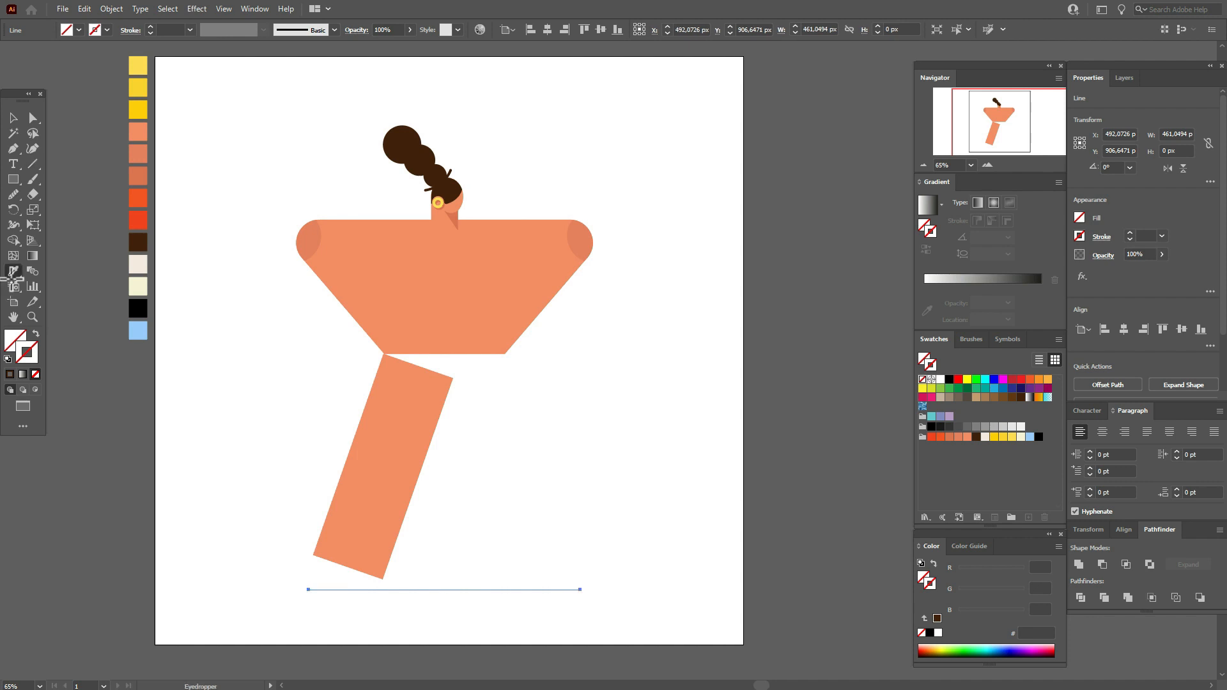
pyautogui.keyDown('shift'); pyautogui.click(138, 310); pyautogui.keyUp('shift')
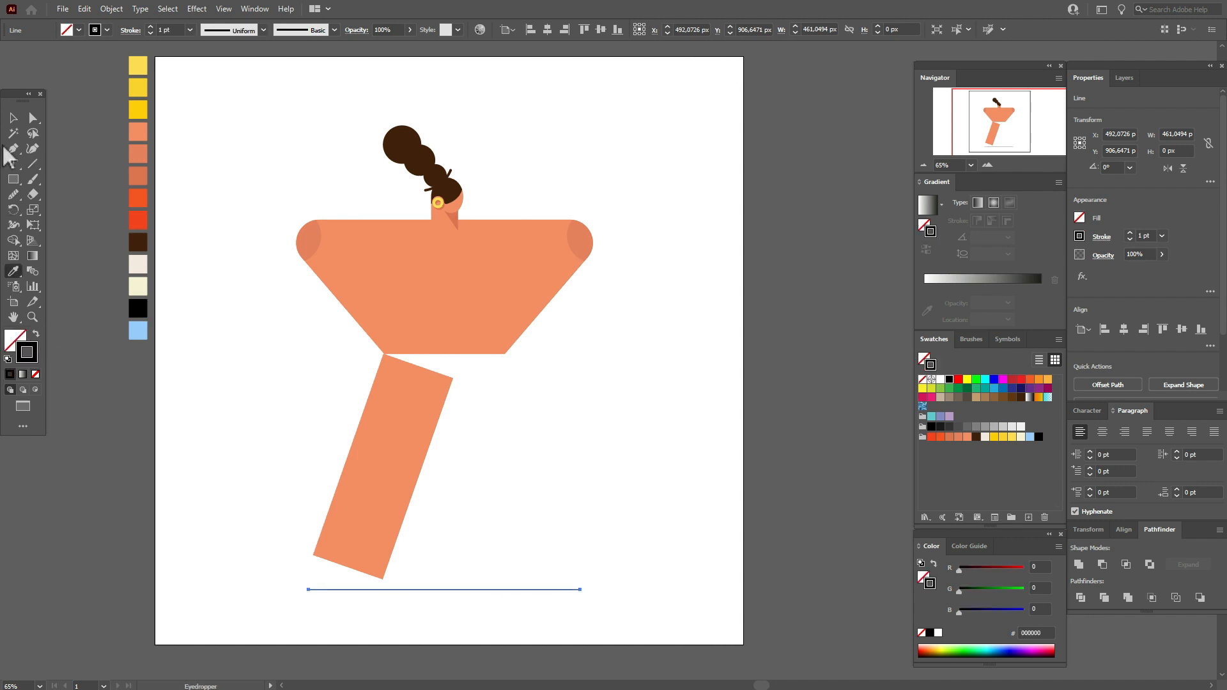
pyautogui.click(971, 339)
pyautogui.click(930, 364)
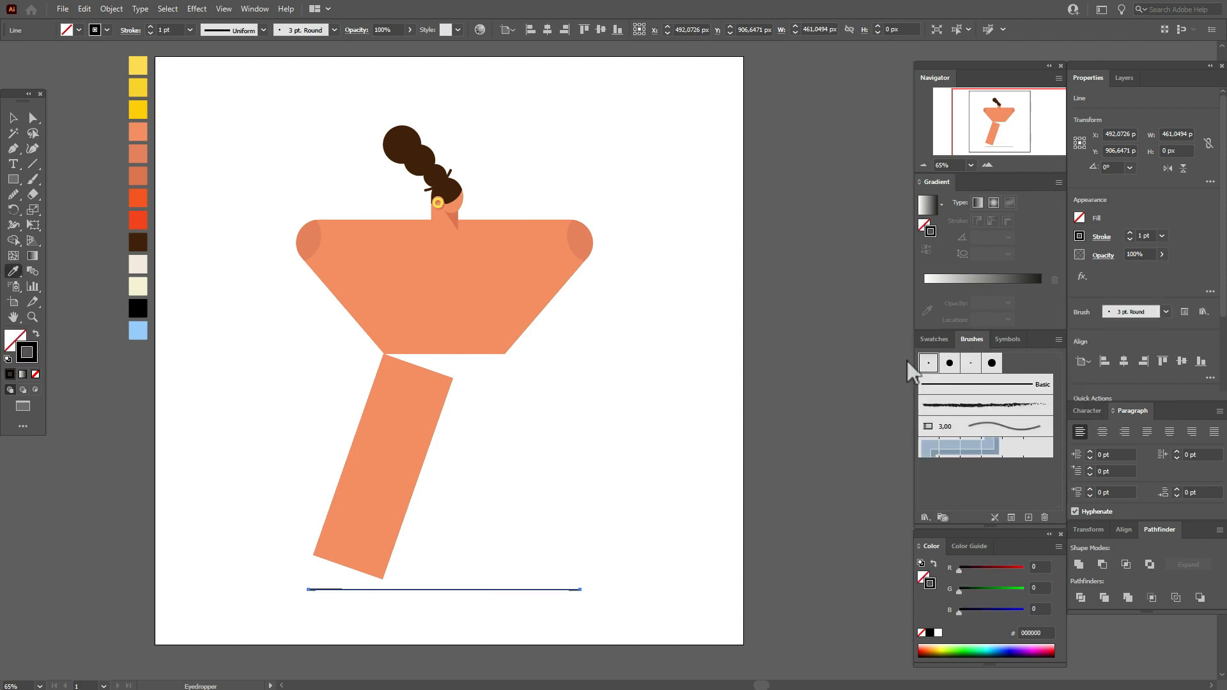
# Step: Move the horizontal line up until it touches the leg's lowest corner
pyautogui.click(14, 119)
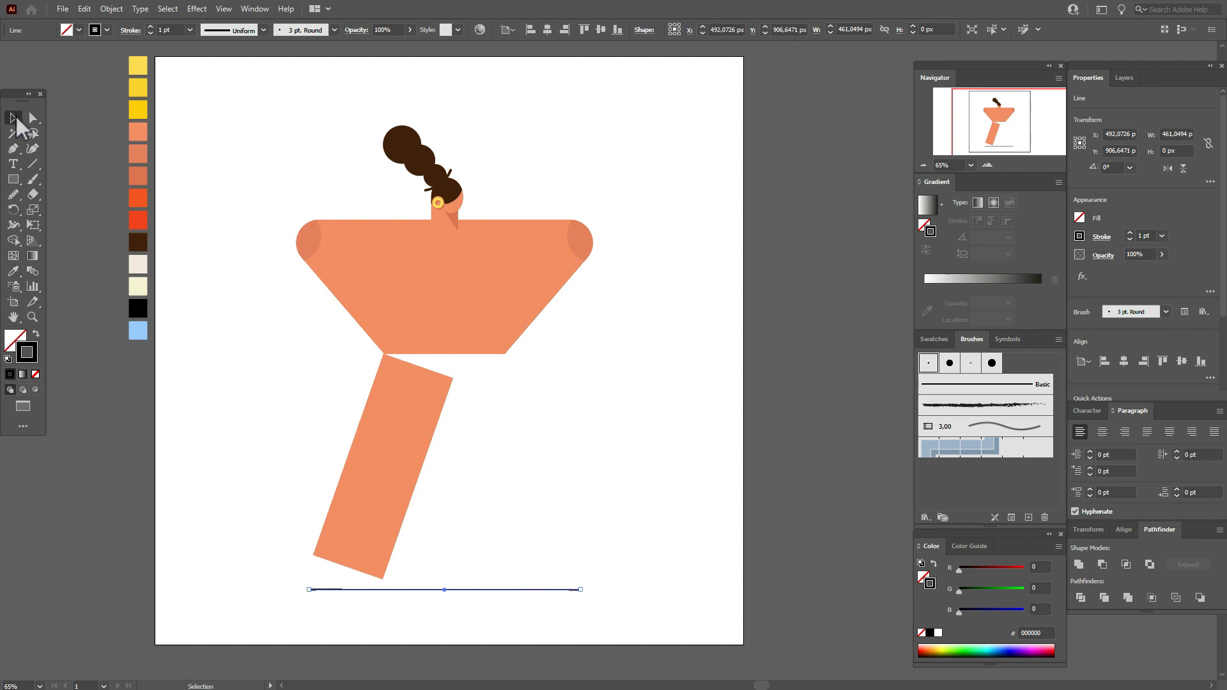
pyautogui.click(549, 531)
pyautogui.moveTo(553, 588); pyautogui.dragTo(553, 582)
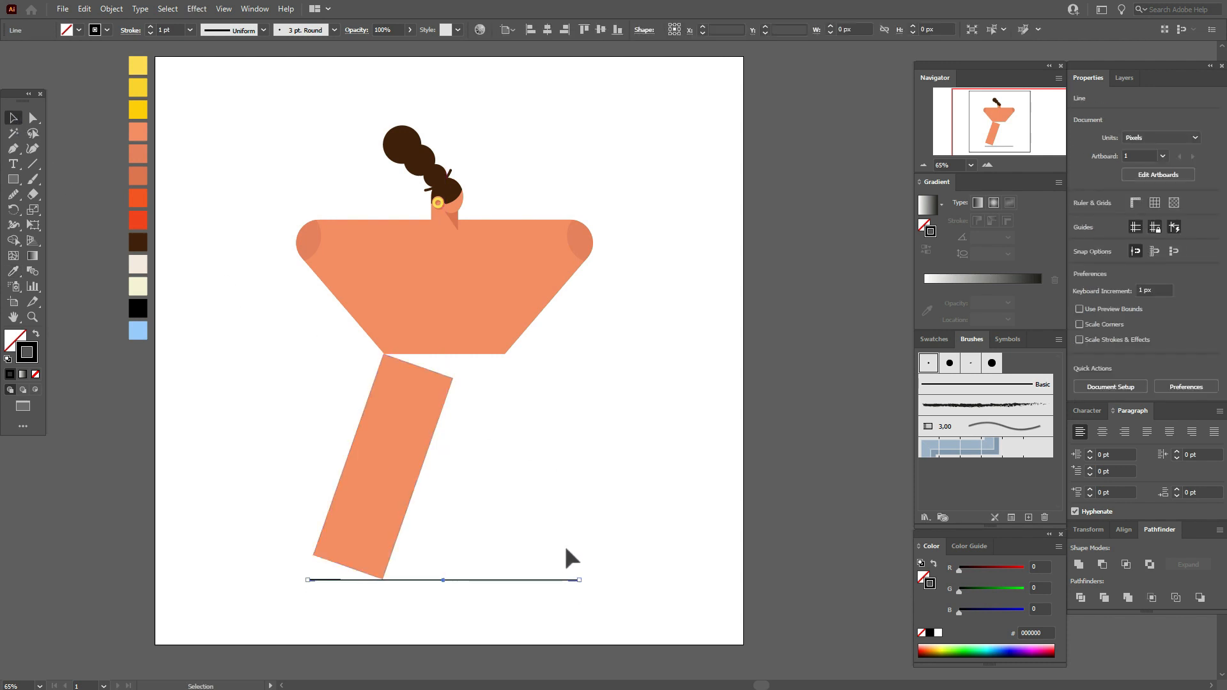
# Step: Reshape the leg by moving its lower left anchor onto the ground line and its upper right anchor onto the torso's bottom edge
pyautogui.click(34, 120)
pyautogui.click(313, 556)
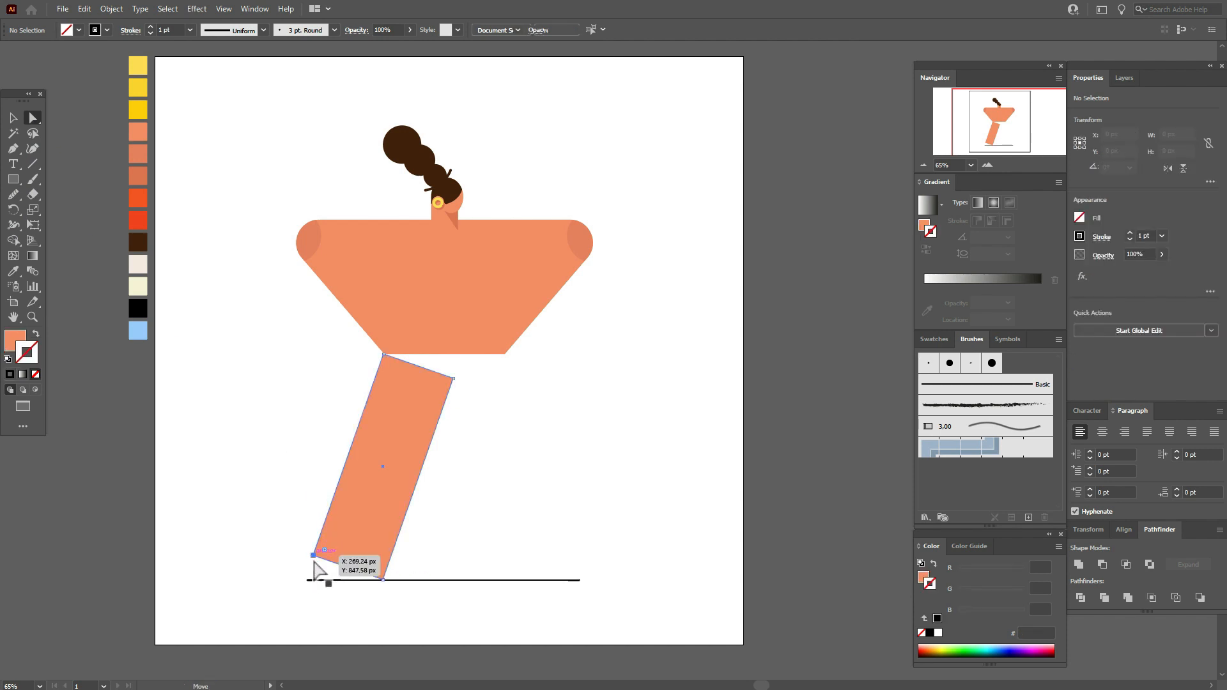
pyautogui.moveTo(313, 557); pyautogui.dragTo(308, 580)
pyautogui.moveTo(452, 378); pyautogui.dragTo(459, 359)
pyautogui.click(13, 118)
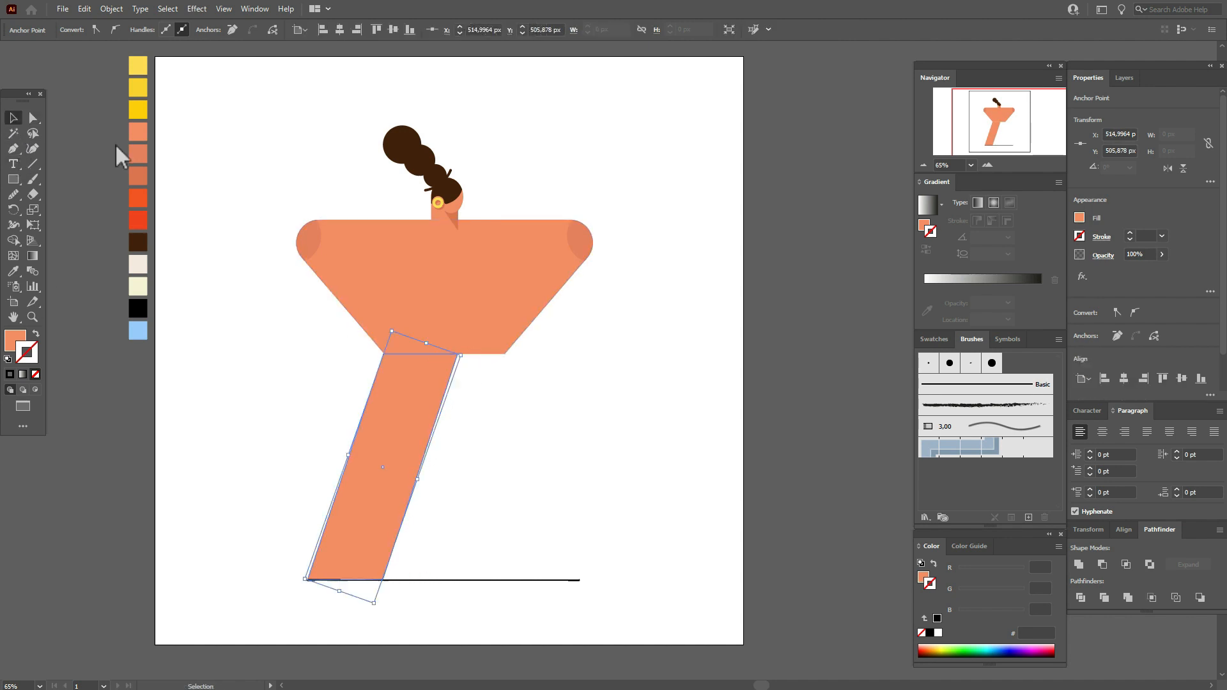
pyautogui.click(212, 164)
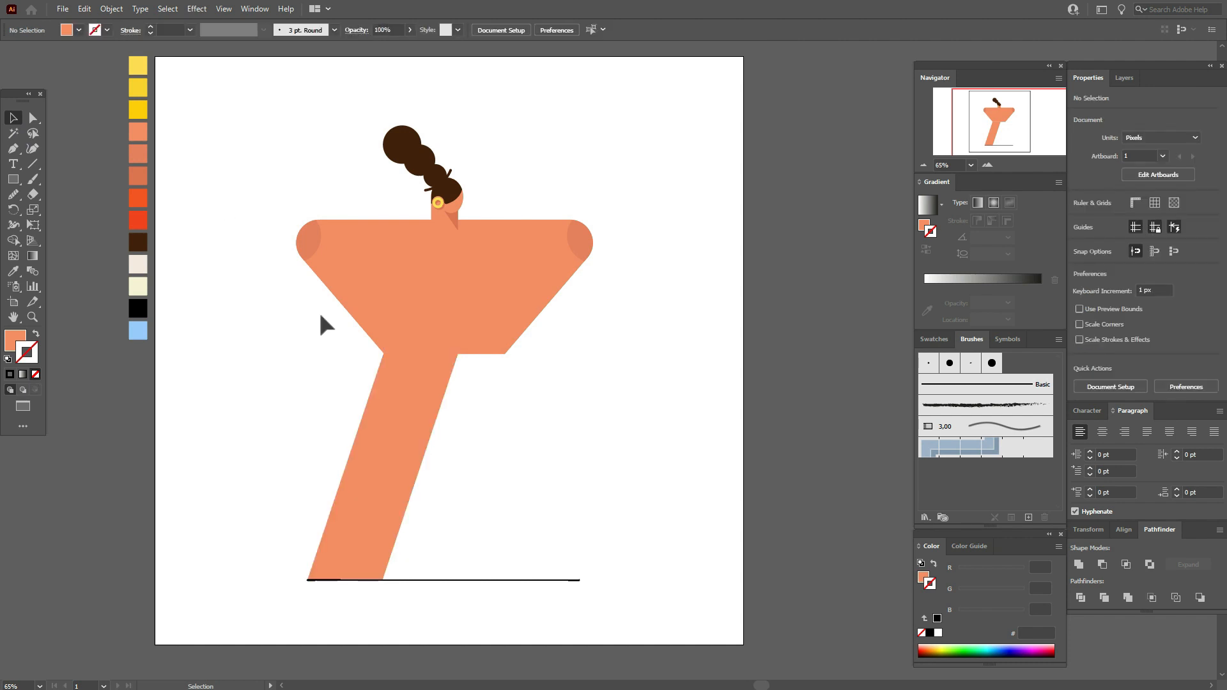
# Step: Reflect a copy of the leg across the vertical axis and place it under the torso's lower right corner as the second leg
pyautogui.click(400, 410)
pyautogui.rightClick(400, 410)
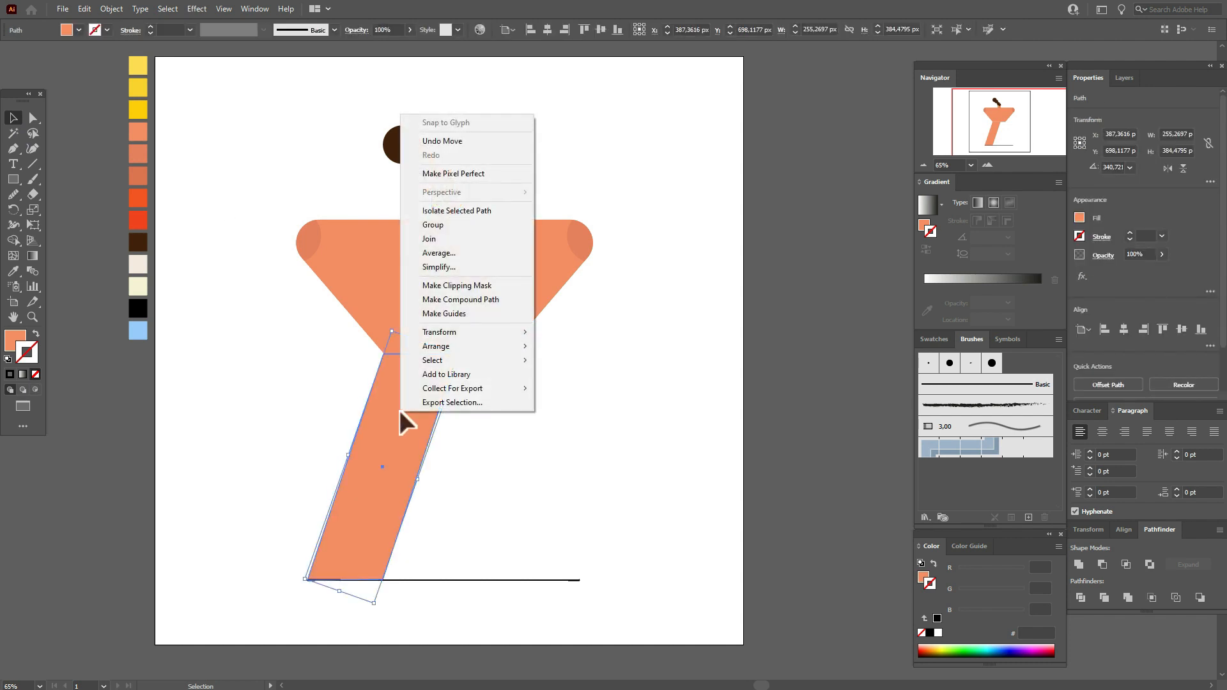
pyautogui.moveTo(489, 331)
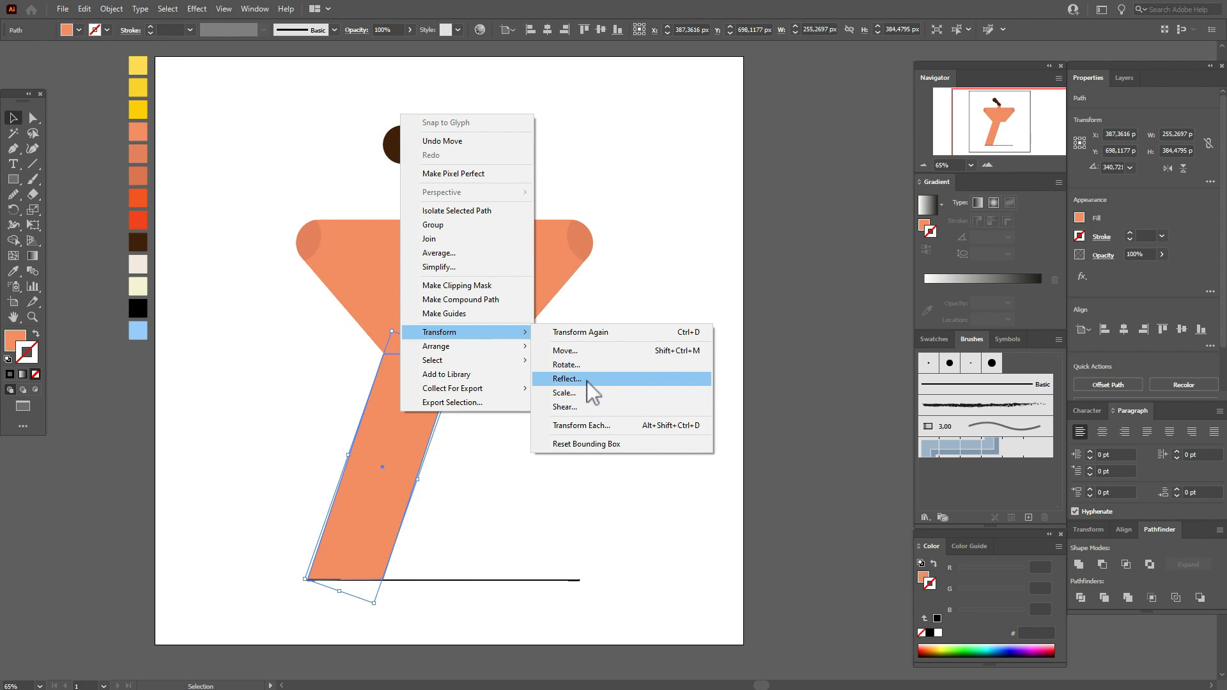
pyautogui.click(587, 381)
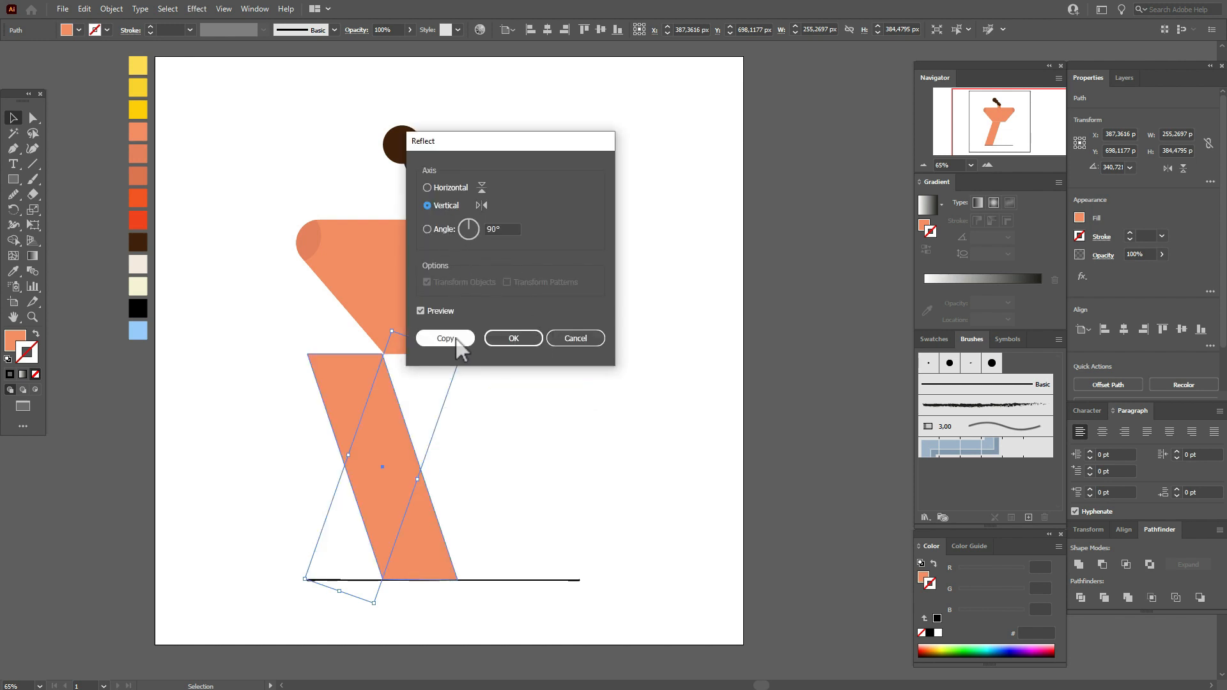
pyautogui.click(455, 339)
pyautogui.moveTo(406, 447); pyautogui.dragTo(494, 449)
pyautogui.click(745, 443)
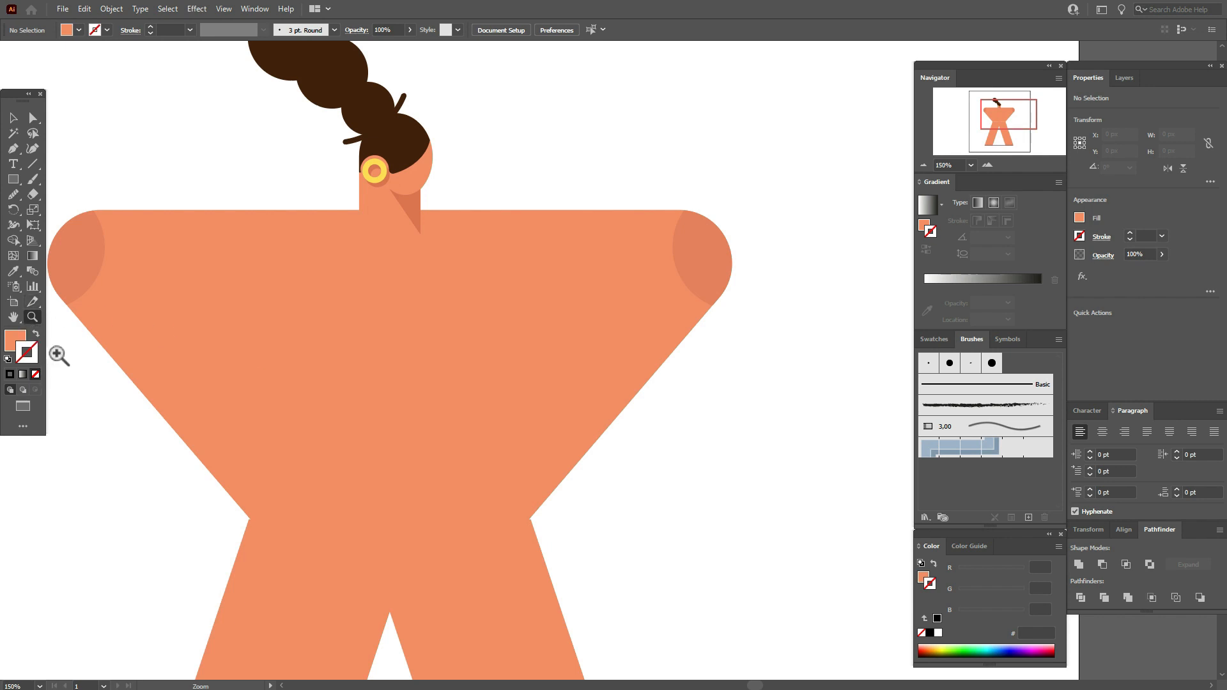
# Step: Draw a diagonal line about 79 x 89 px on the torso's left half, with no fill, a black stroke and the 3 pt. Round brush
pyautogui.click(935, 340)
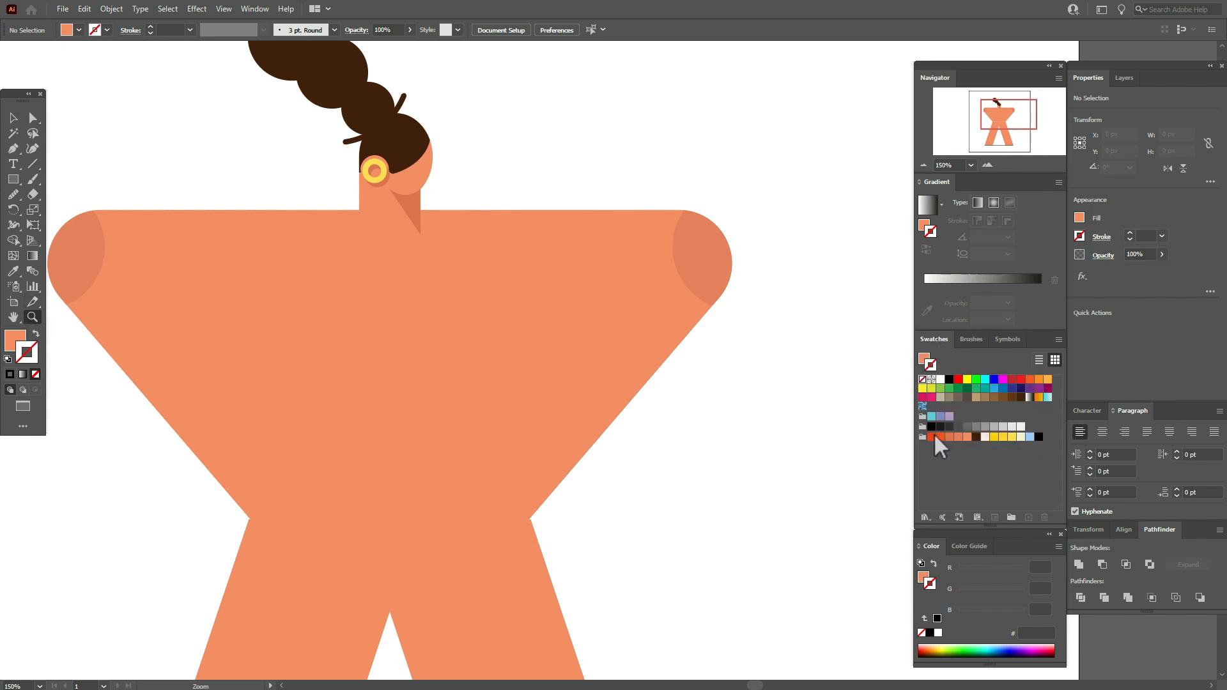
pyautogui.click(1039, 437)
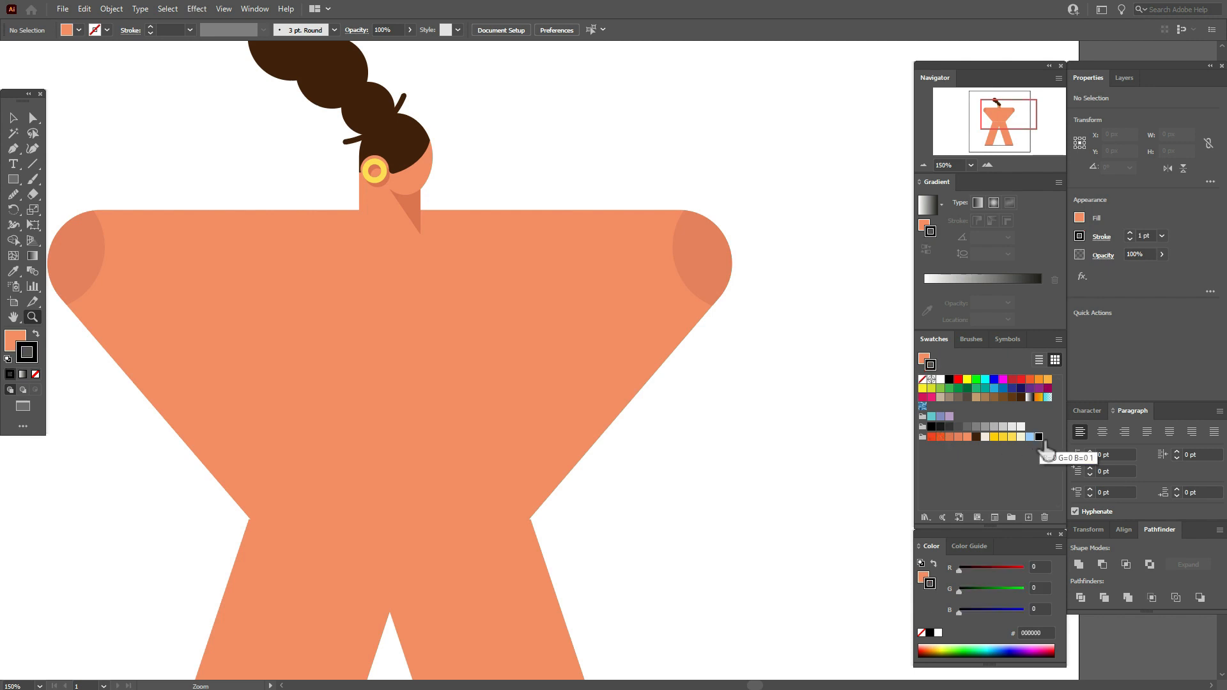
pyautogui.click(22, 348)
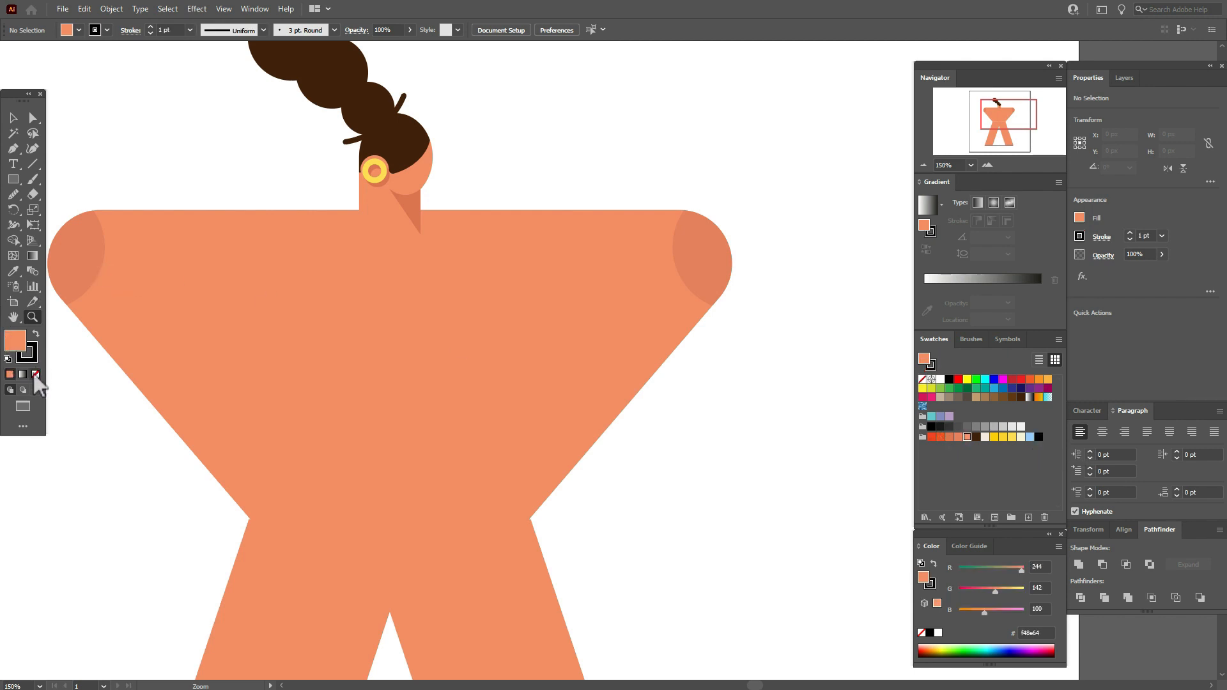
pyautogui.click(36, 374)
pyautogui.click(32, 357)
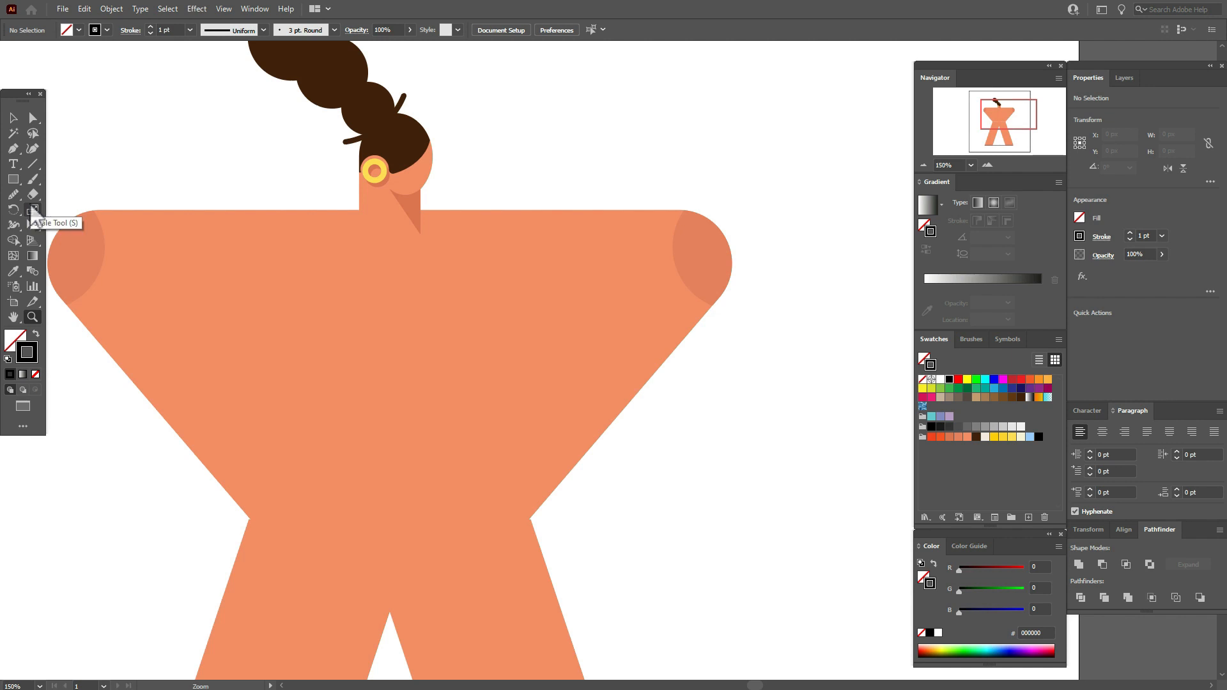
pyautogui.click(37, 166)
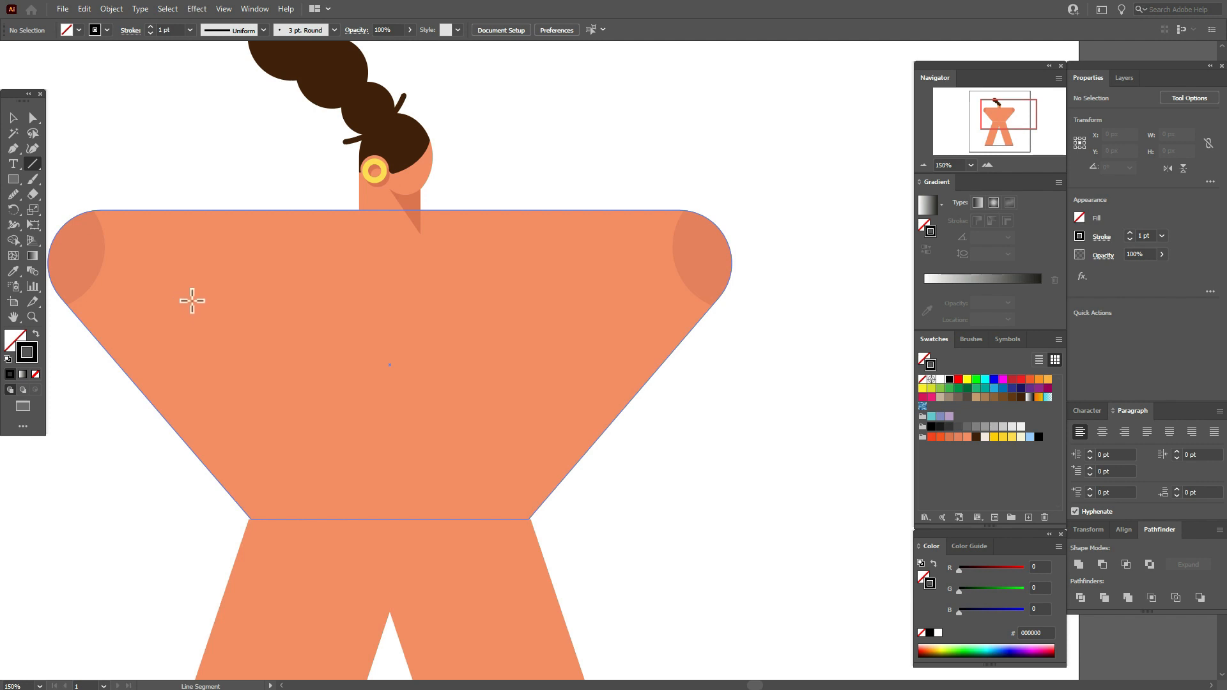
pyautogui.moveTo(182, 295); pyautogui.dragTo(292, 423)
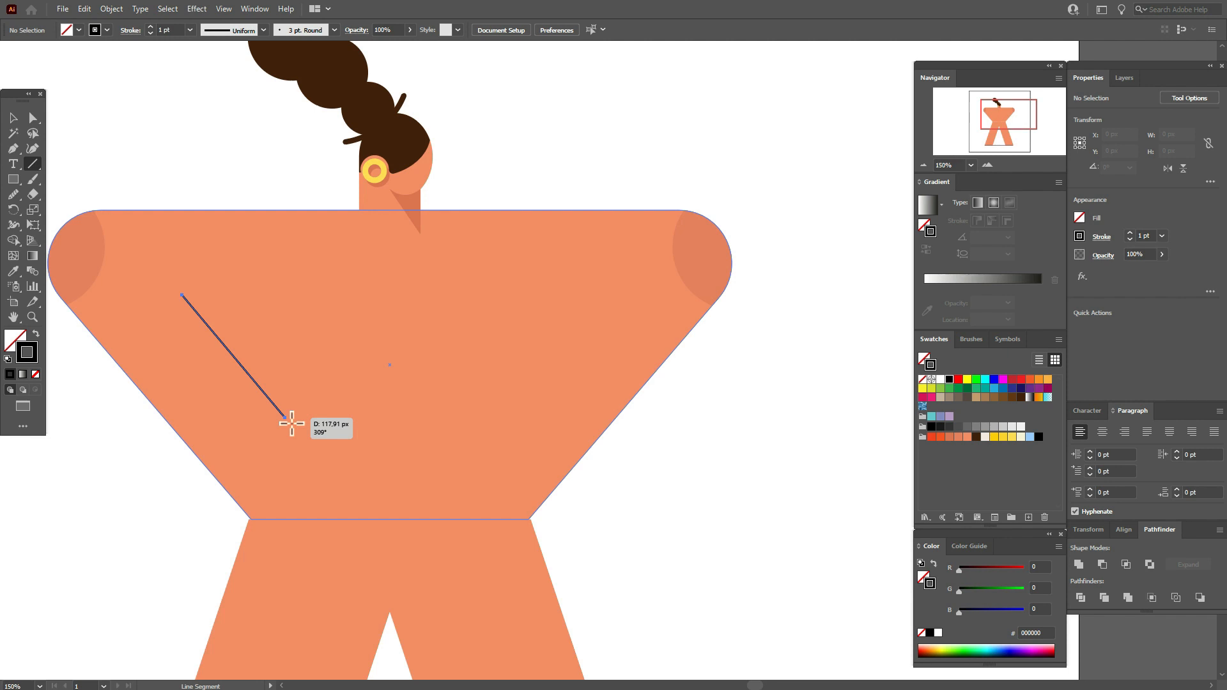
pyautogui.moveTo(292, 423); pyautogui.dragTo(293, 421)
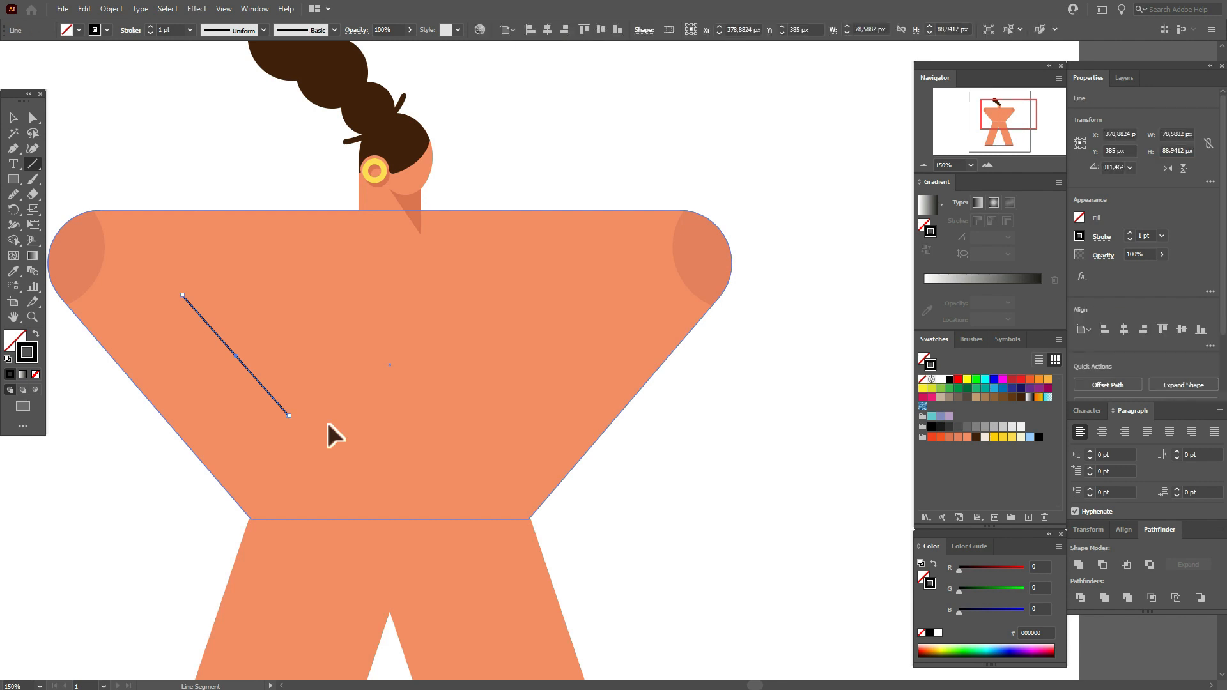
pyautogui.click(980, 344)
pyautogui.click(930, 364)
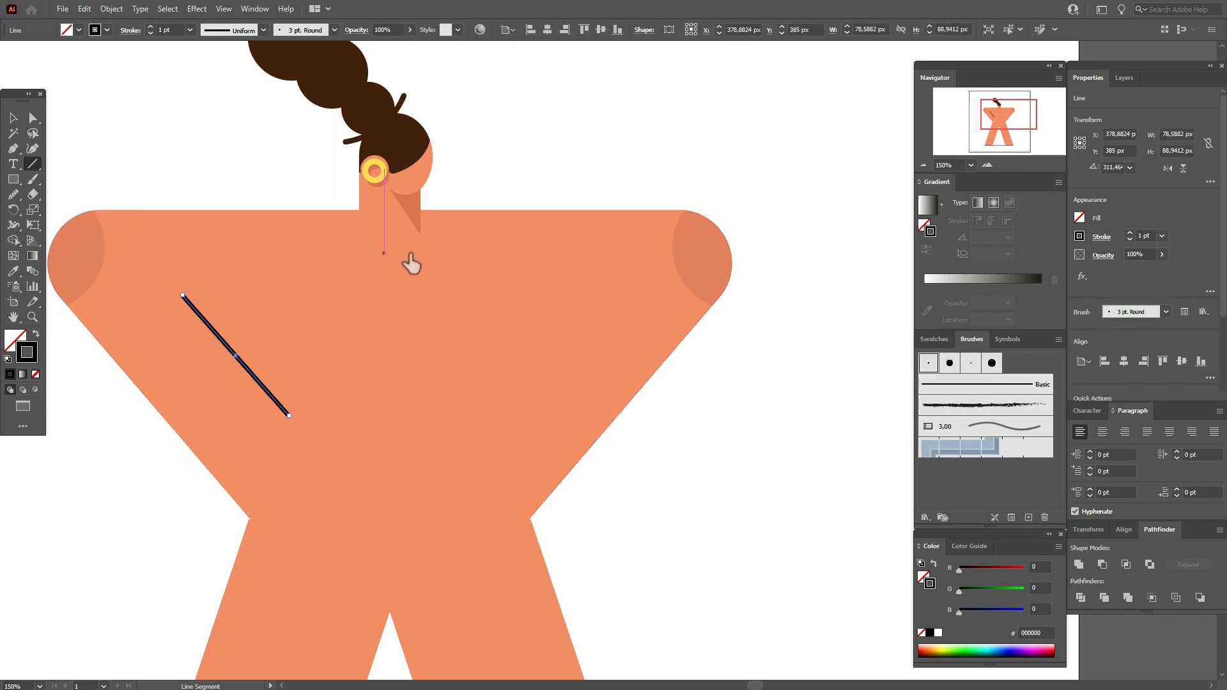
# Step: Bend the diagonal line with a horizontal Arc warp of -9% and expand its appearance
pyautogui.click(201, 9)
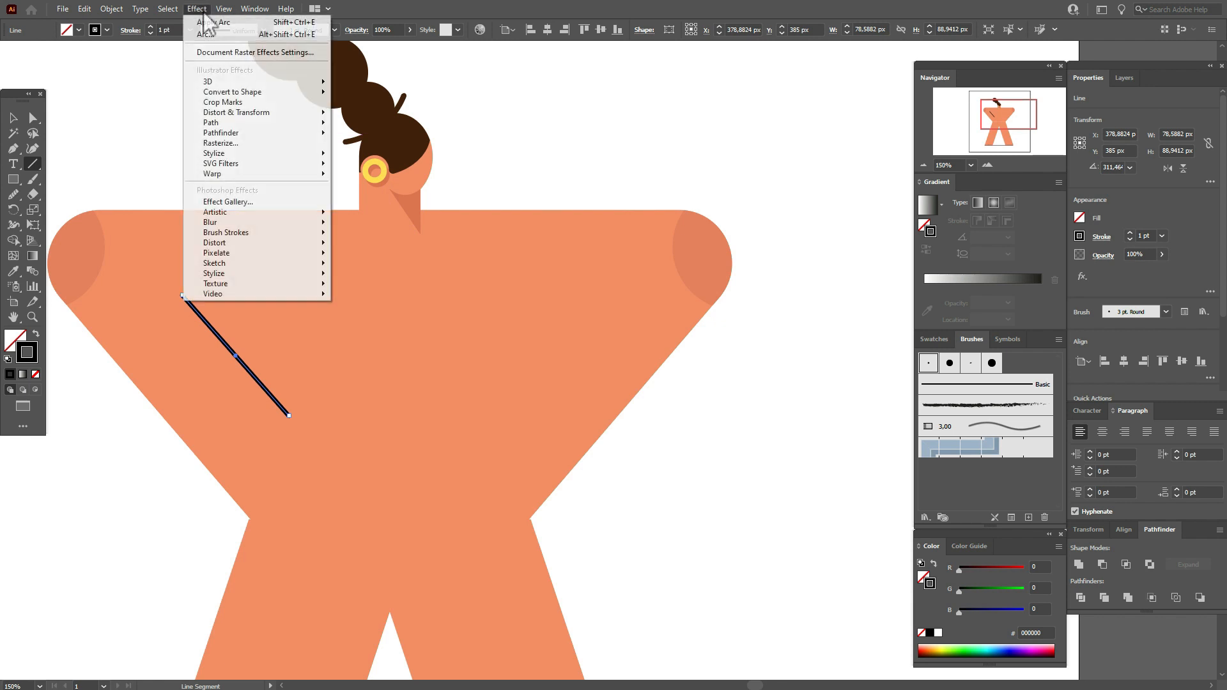
pyautogui.moveTo(286, 174)
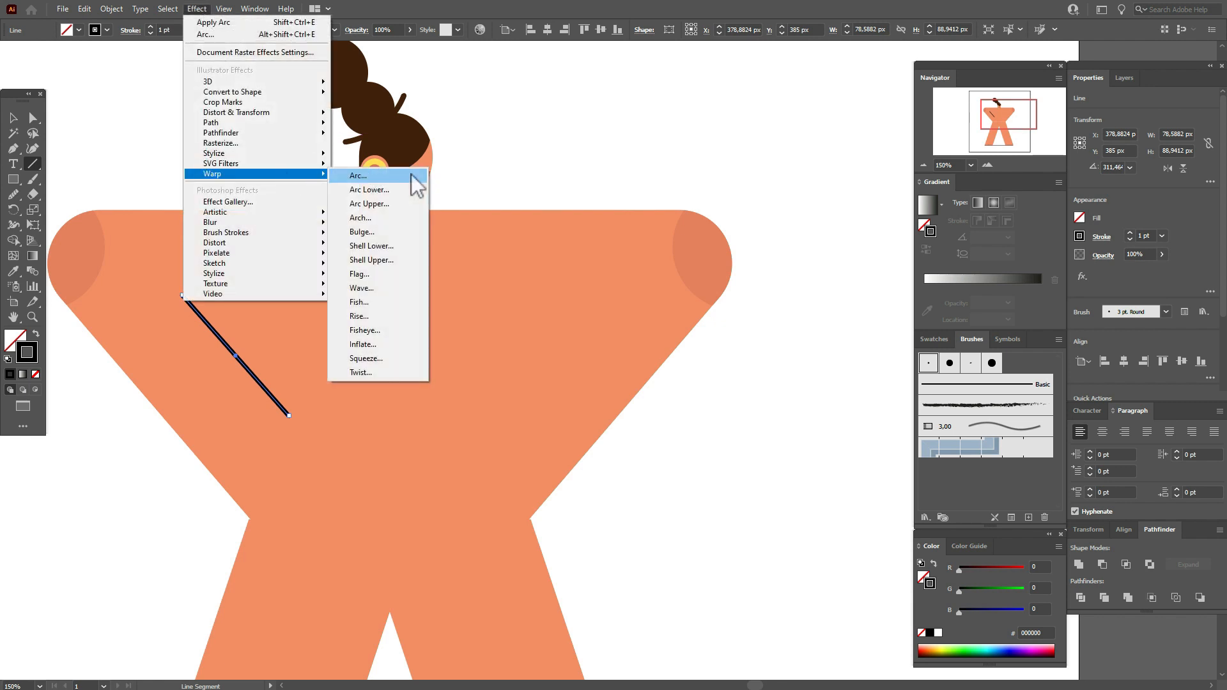
pyautogui.click(411, 174)
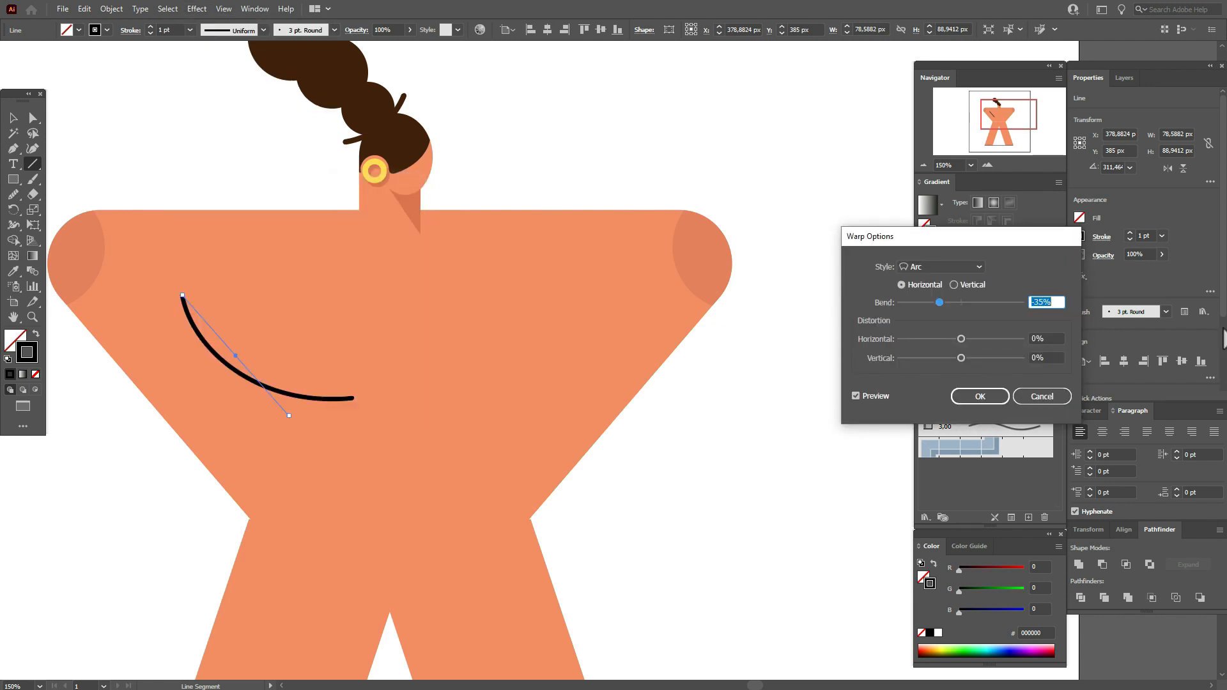
pyautogui.click(953, 301)
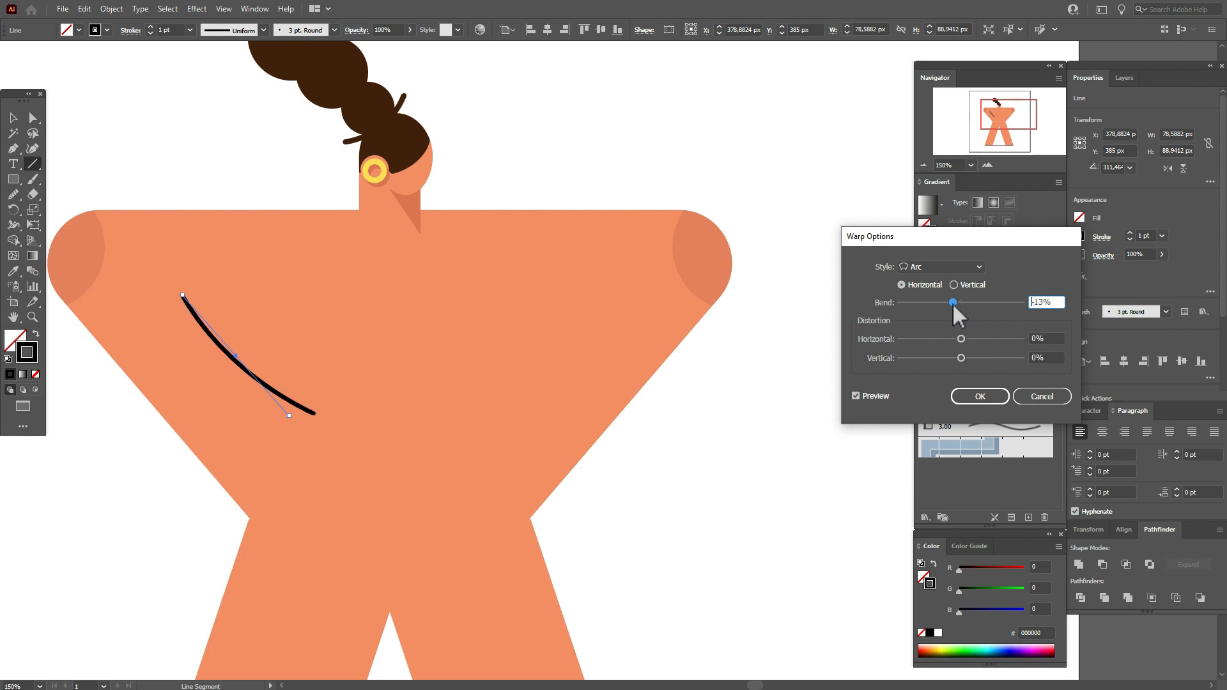
pyautogui.moveTo(953, 309); pyautogui.dragTo(956, 302)
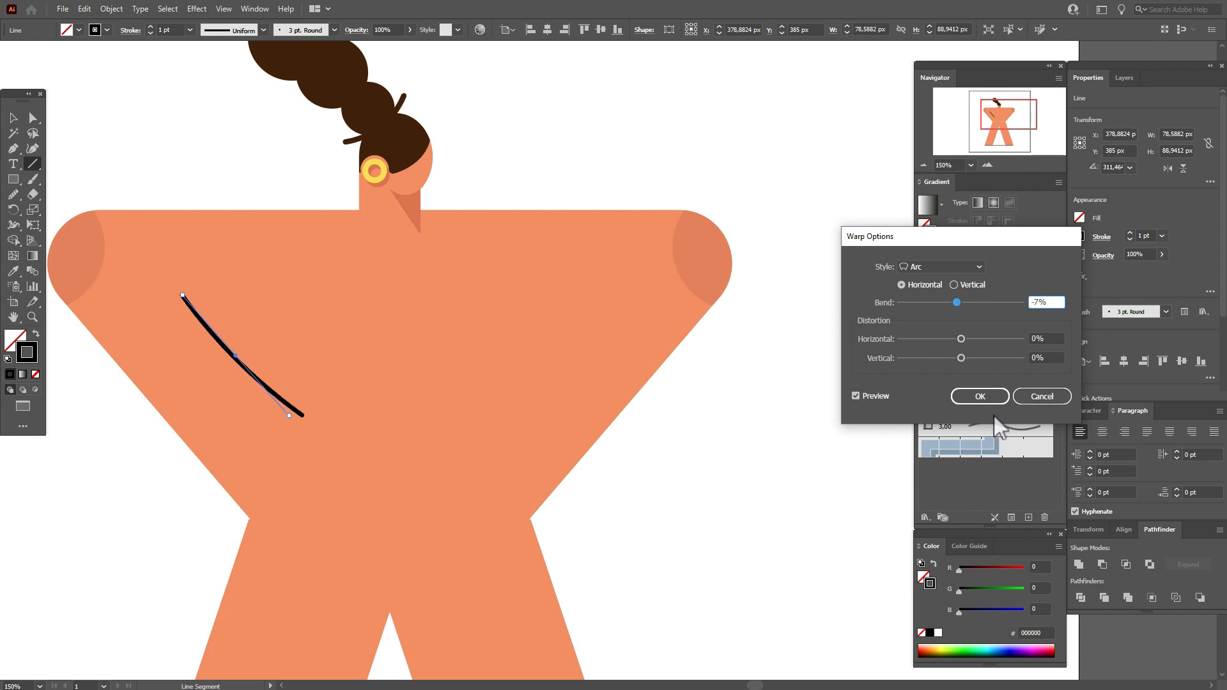
pyautogui.moveTo(960, 302); pyautogui.dragTo(954, 302)
pyautogui.click(980, 396)
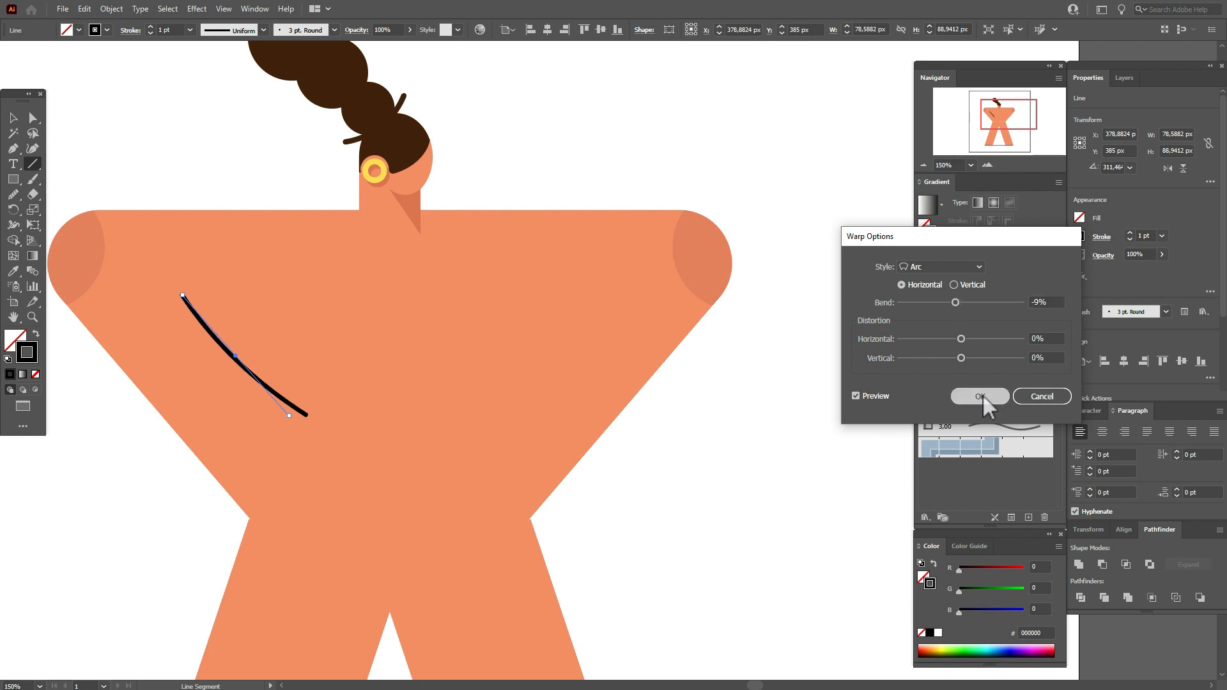
pyautogui.click(111, 9)
pyautogui.click(186, 172)
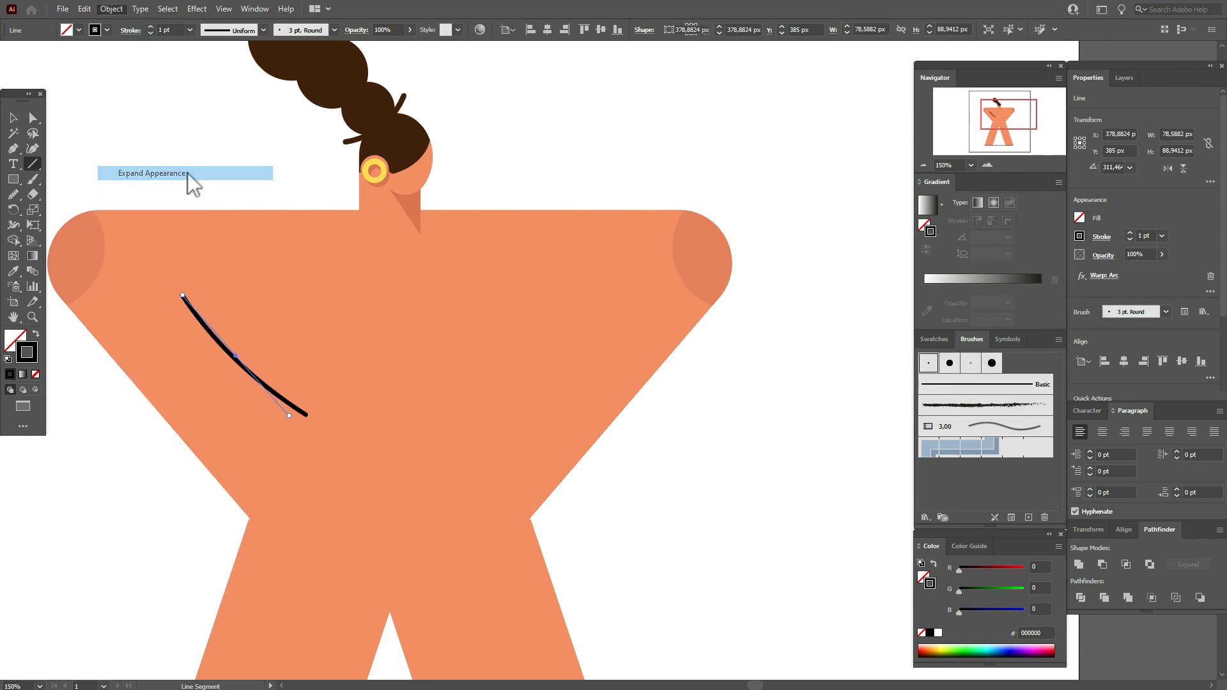
pyautogui.press('v')
pyautogui.click(150, 156)
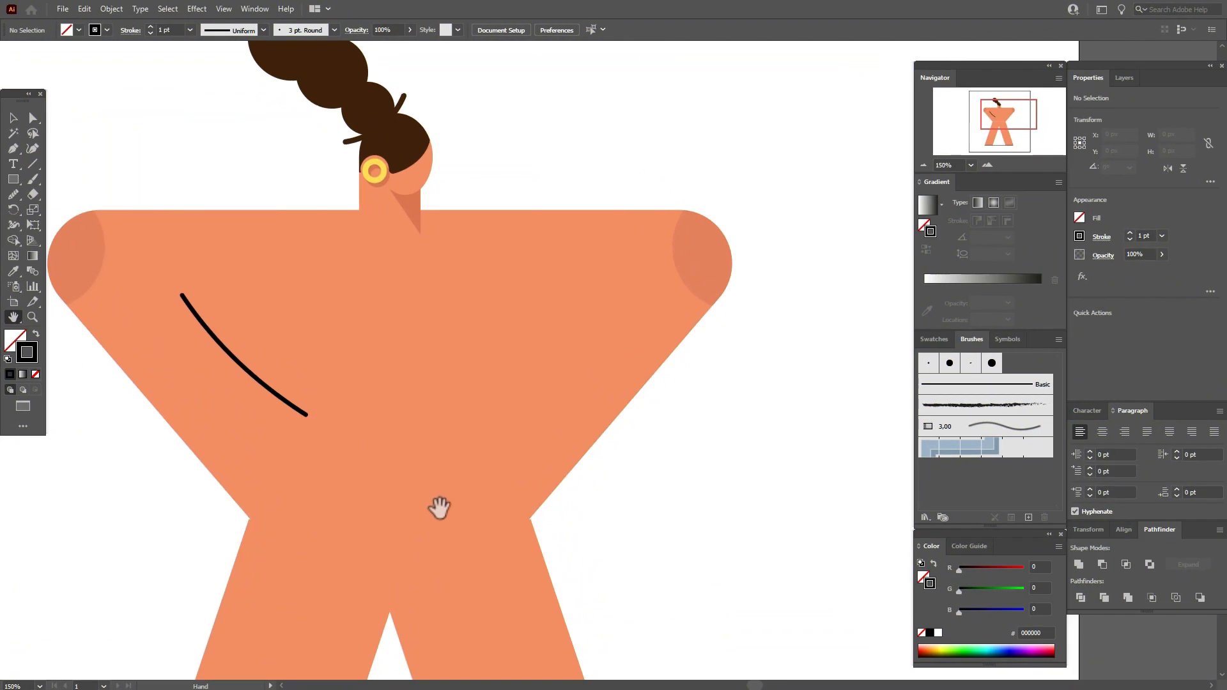
# Step: Move the left leg about 34 px inward and nudge the right leg slightly at the torso's lower right corner
pyautogui.moveTo(442, 548); pyautogui.dragTo(447, 446)
pyautogui.press('v')
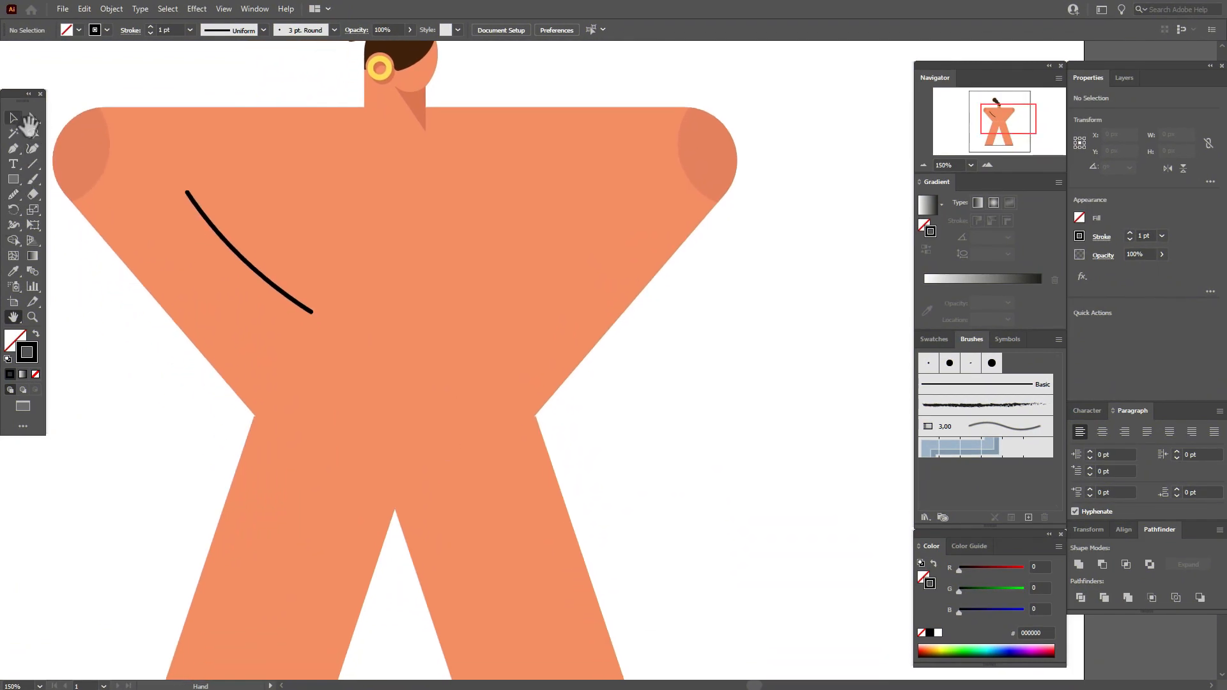
pyautogui.moveTo(281, 493); pyautogui.dragTo(329, 493)
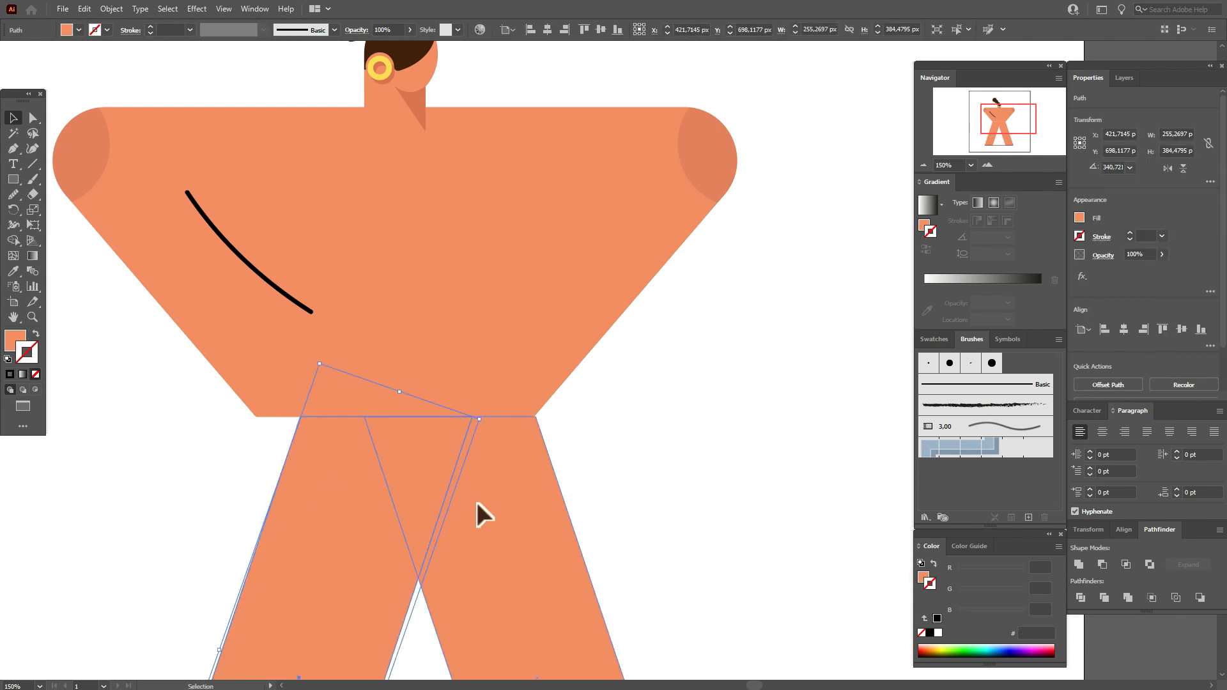
pyautogui.moveTo(473, 502); pyautogui.dragTo(475, 499)
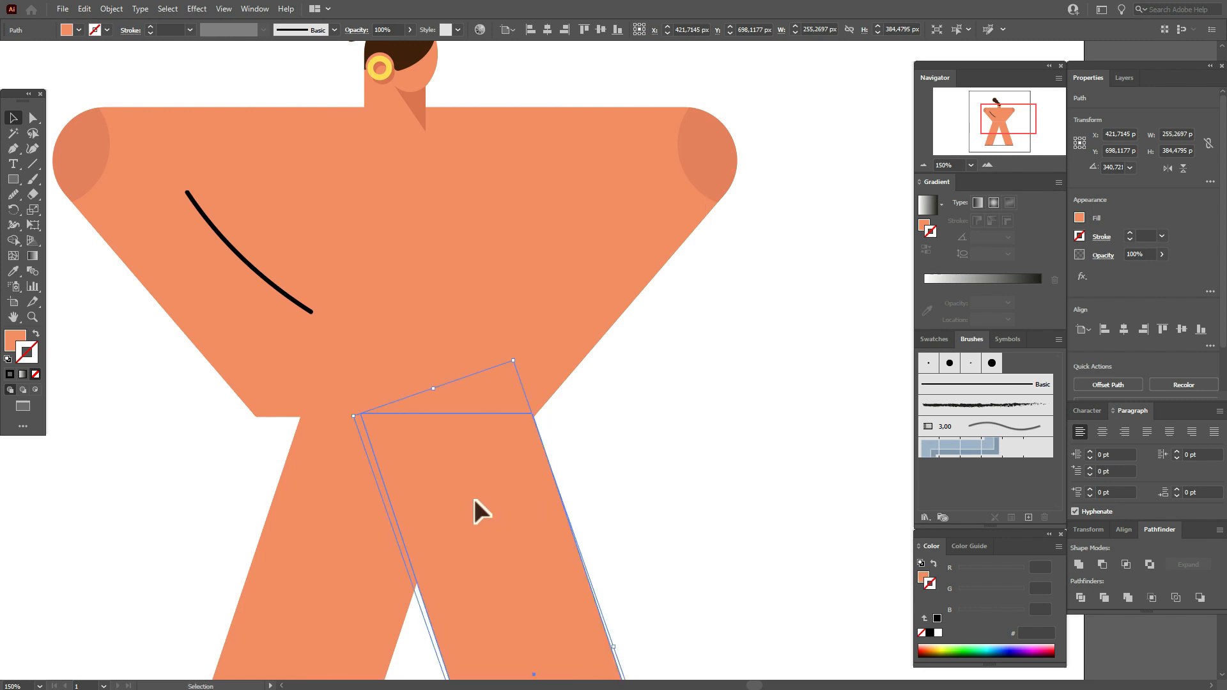
pyautogui.click(757, 480)
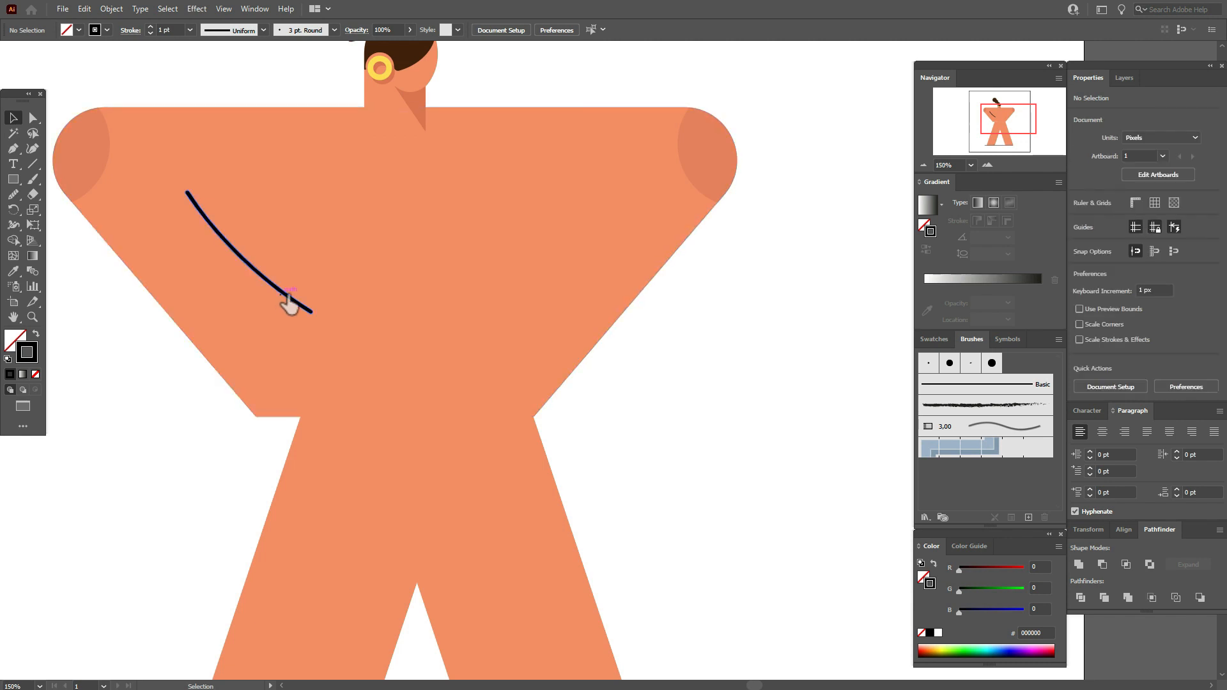
# Step: Enlarge the curved black line on the torso's left half to about 111 x 108 px
pyautogui.click(288, 298)
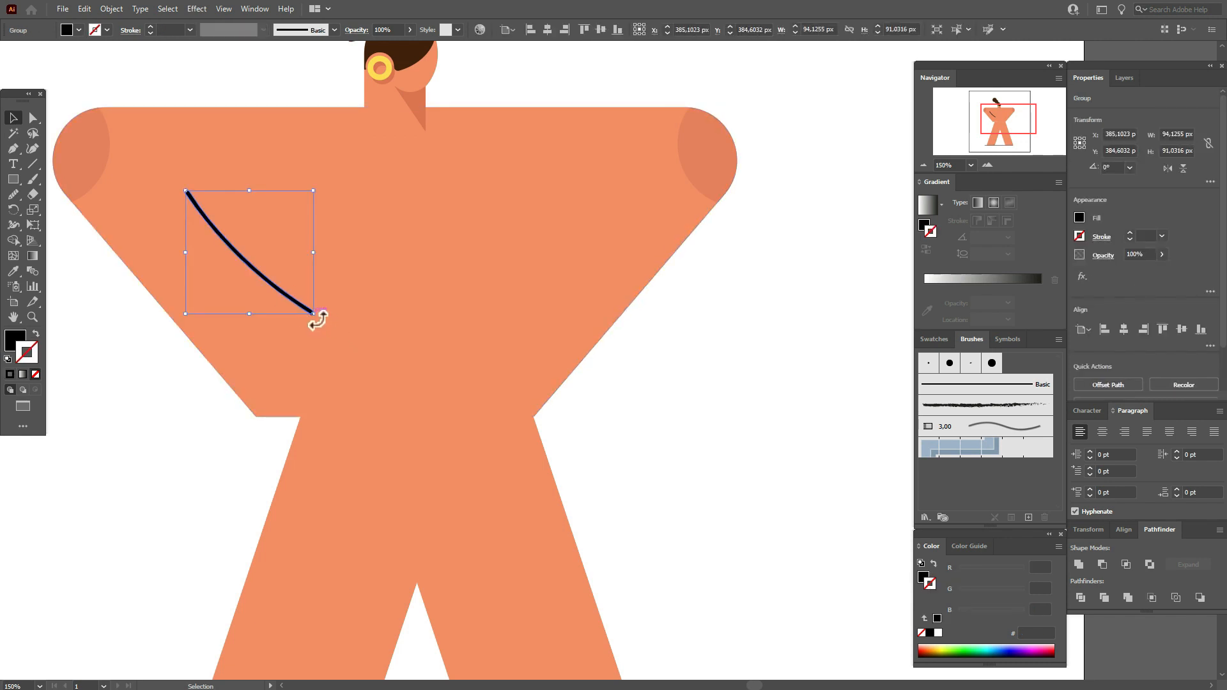
pyautogui.moveTo(318, 319); pyautogui.dragTo(343, 343)
pyautogui.click(785, 433)
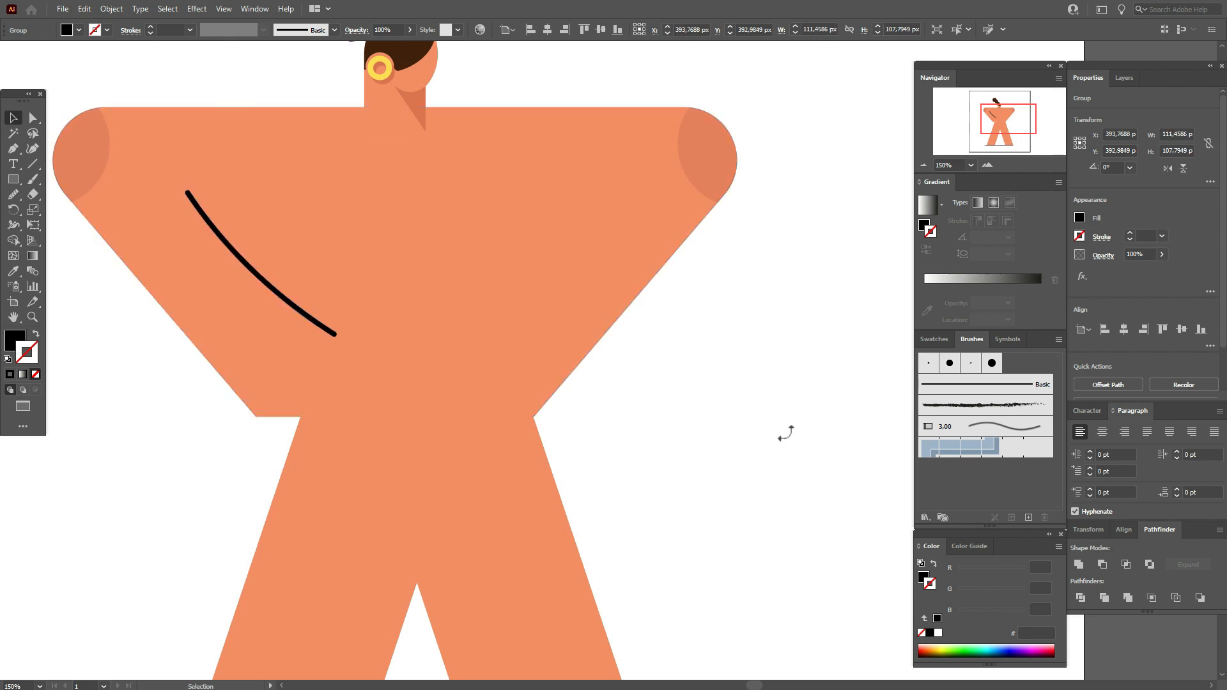
# Step: Draw a straight line about 17 x 68 px from the curve's lower end to the left leg's top corner, with a black 3 pt. Round stroke
pyautogui.click(32, 165)
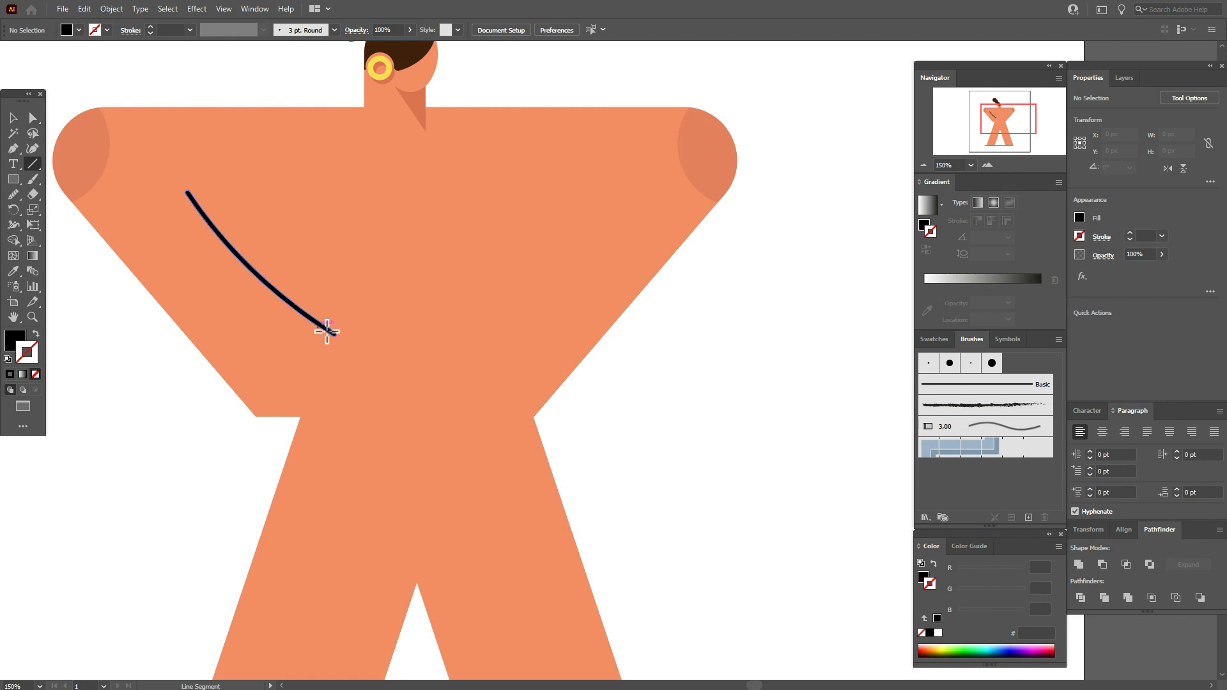
pyautogui.moveTo(327, 331); pyautogui.dragTo(320, 374)
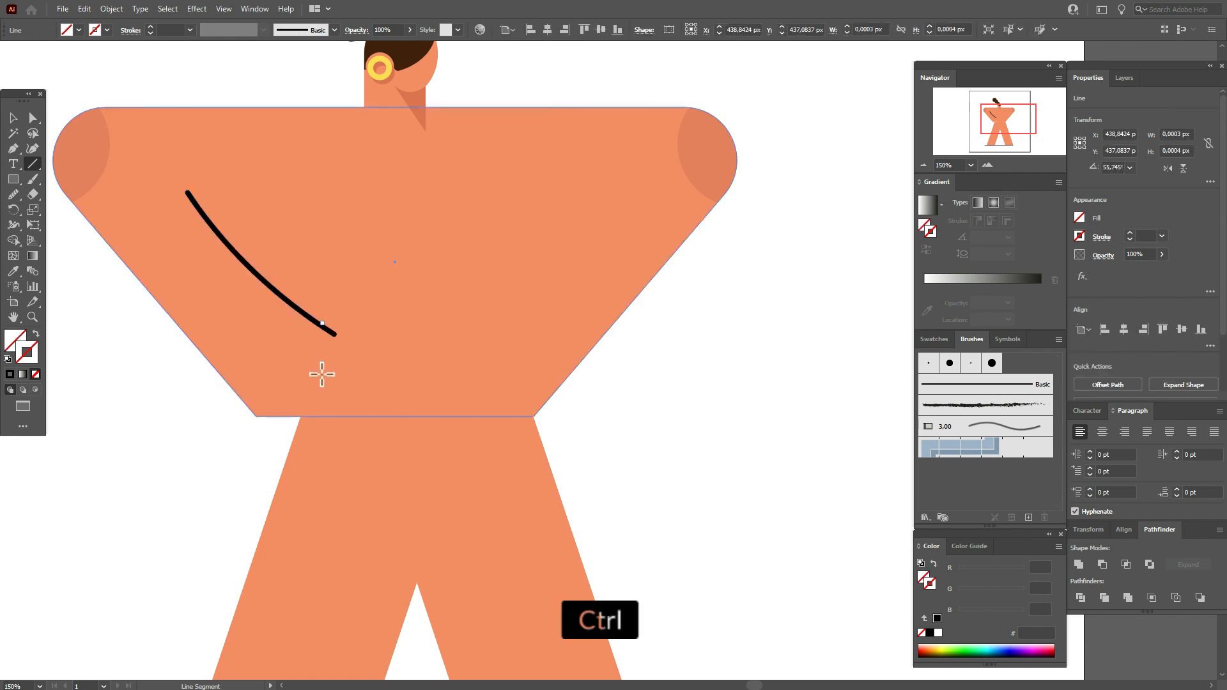
pyautogui.hotkey('ctrl', 'z')
pyautogui.moveTo(329, 331); pyautogui.dragTo(306, 424)
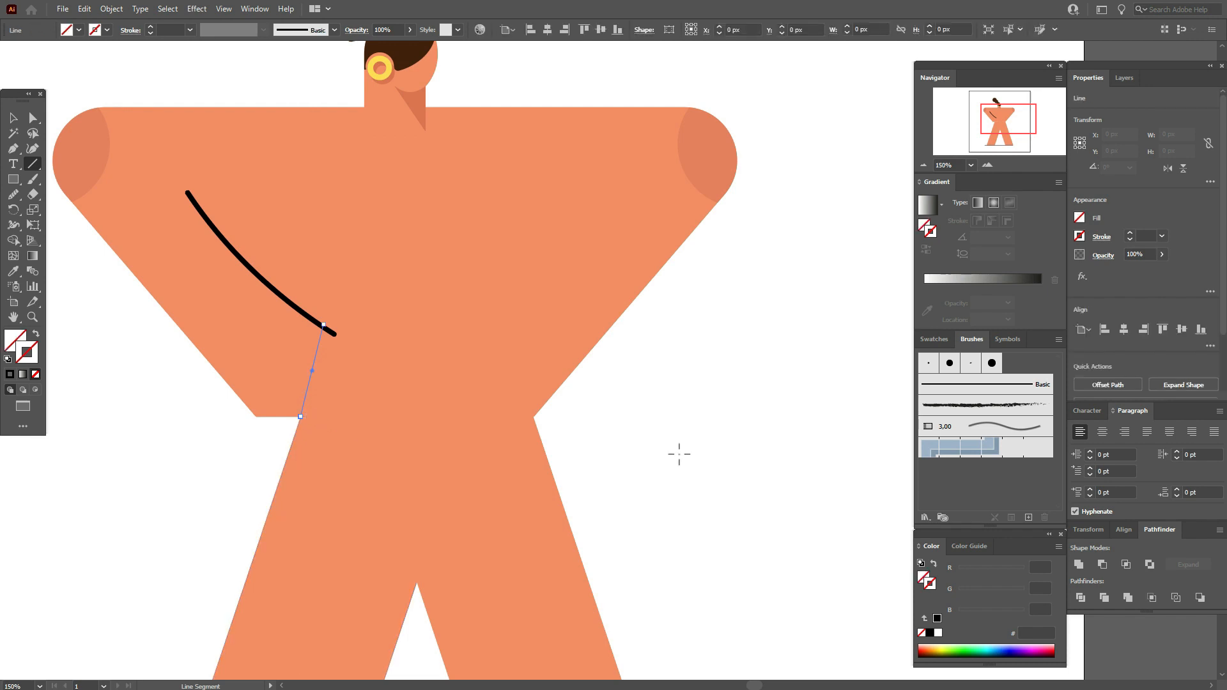
pyautogui.click(931, 369)
pyautogui.press('v')
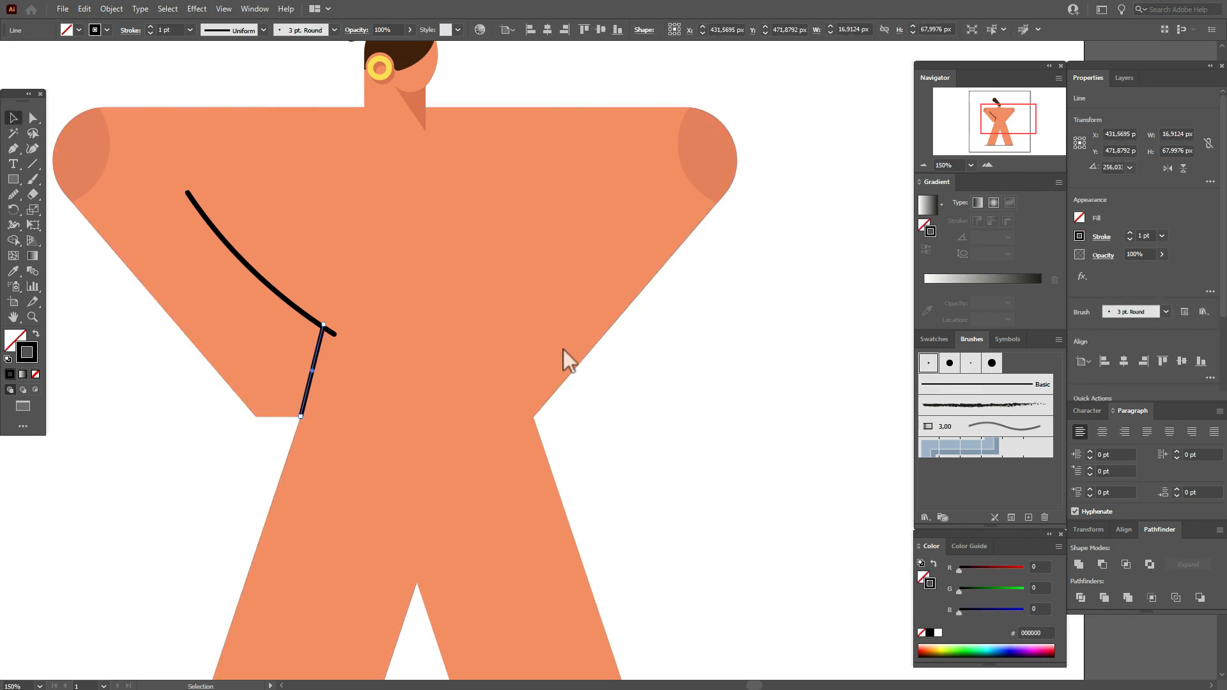
pyautogui.click(661, 411)
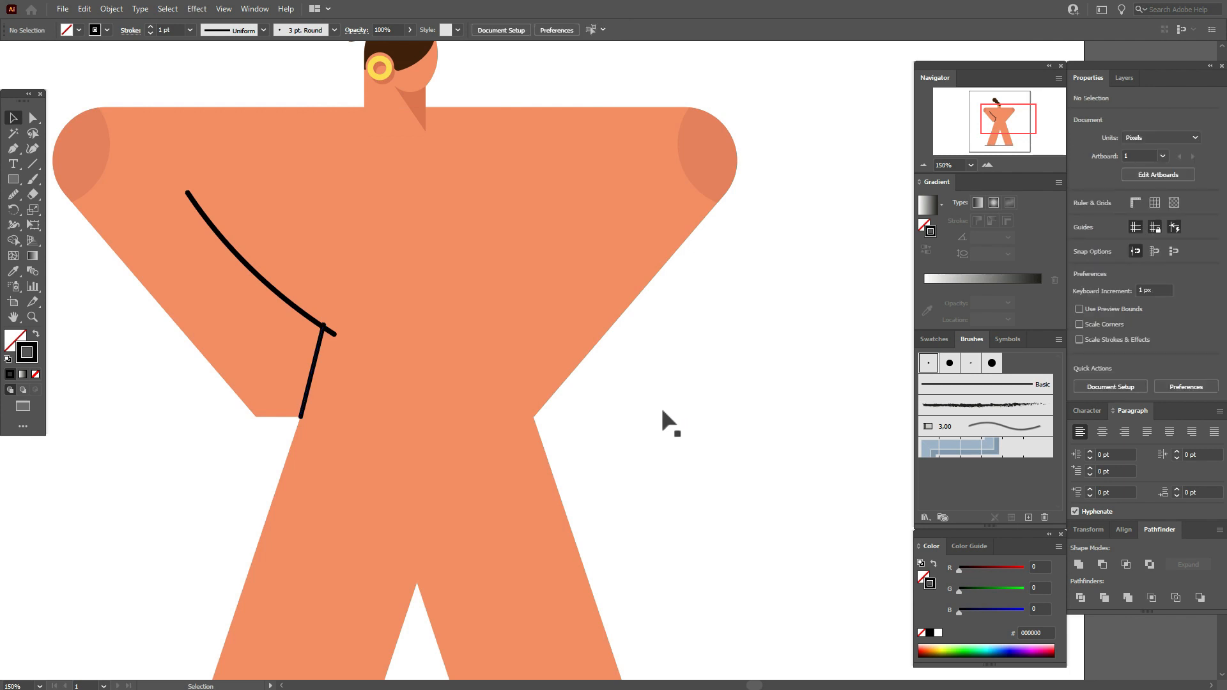
# Step: Shorten the straight line slightly at its upper end so it tucks under the curved line
pyautogui.click(317, 359)
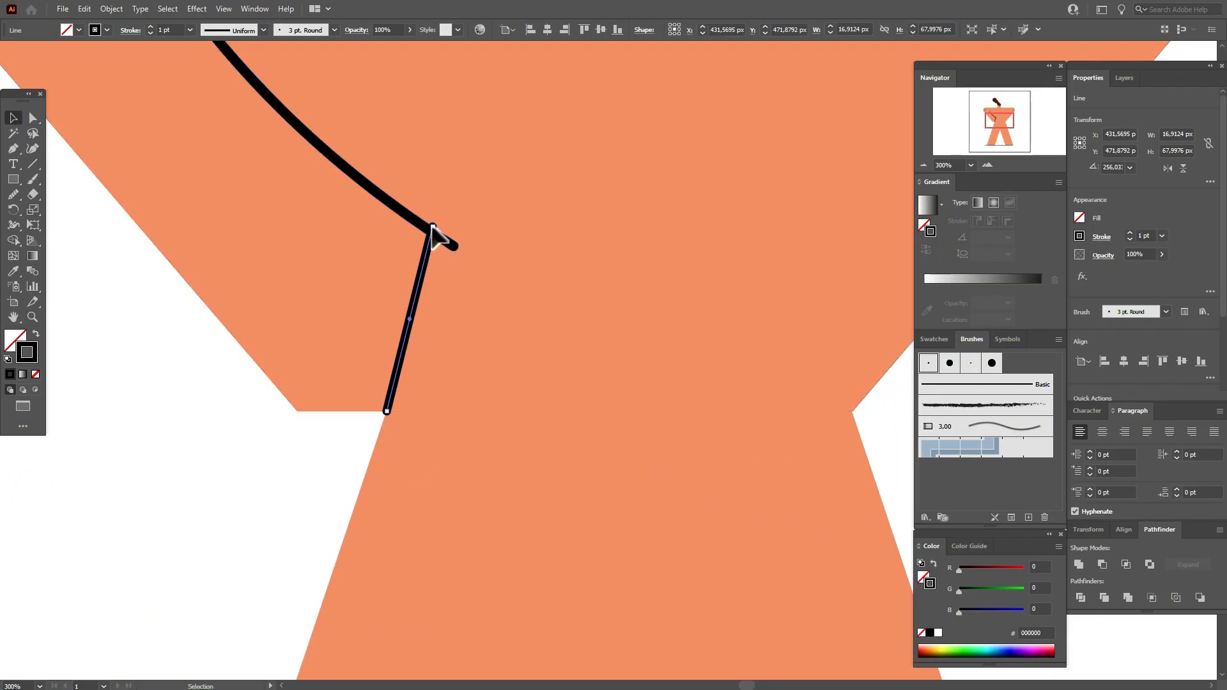
pyautogui.moveTo(431, 228); pyautogui.dragTo(433, 236)
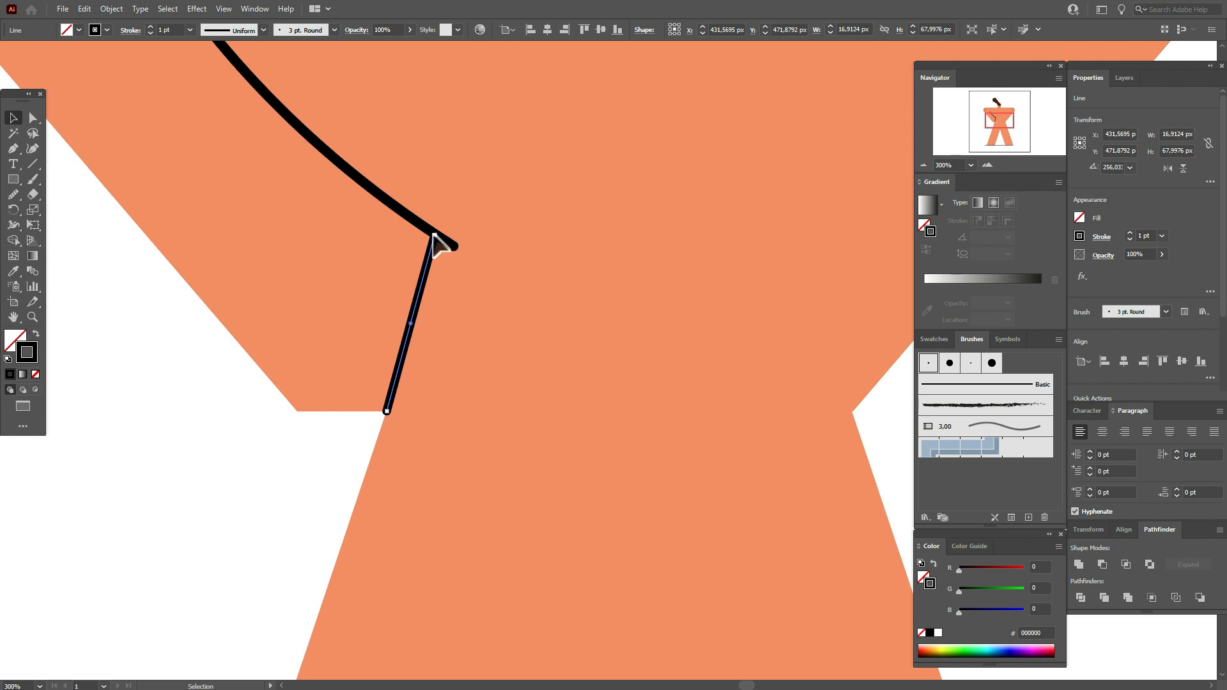
pyautogui.click(186, 402)
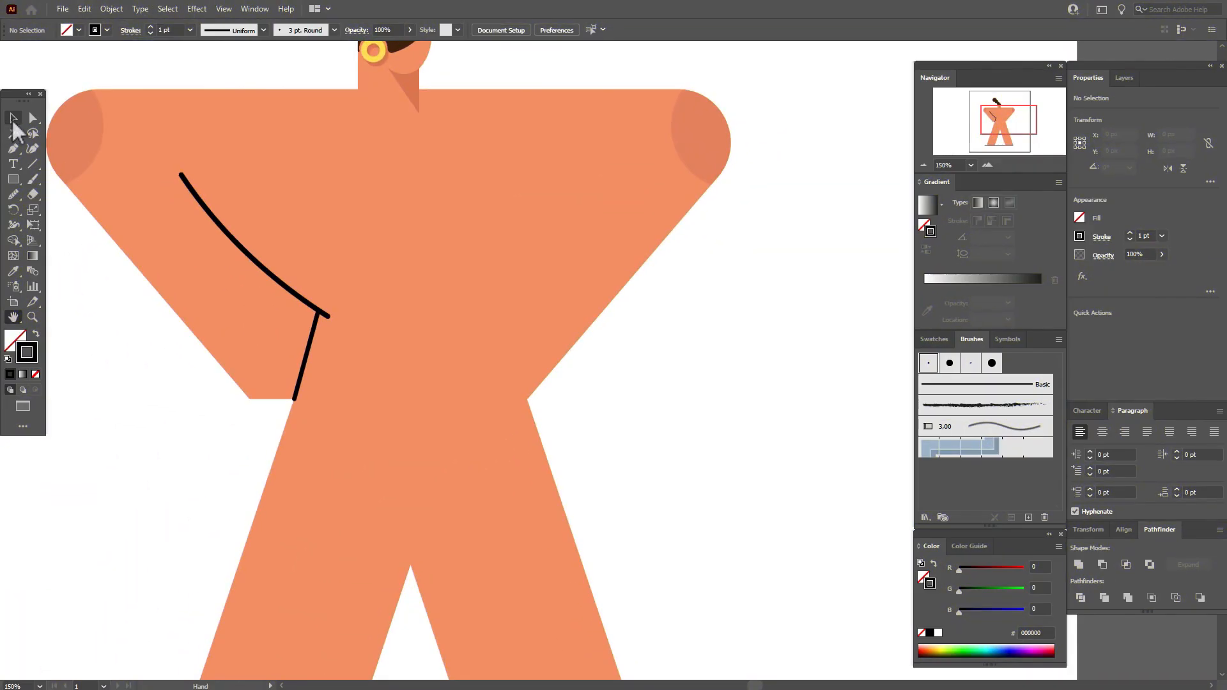
# Step: Expand the appearance of the short straight line
pyautogui.click(14, 119)
pyautogui.click(245, 255)
pyautogui.click(307, 350)
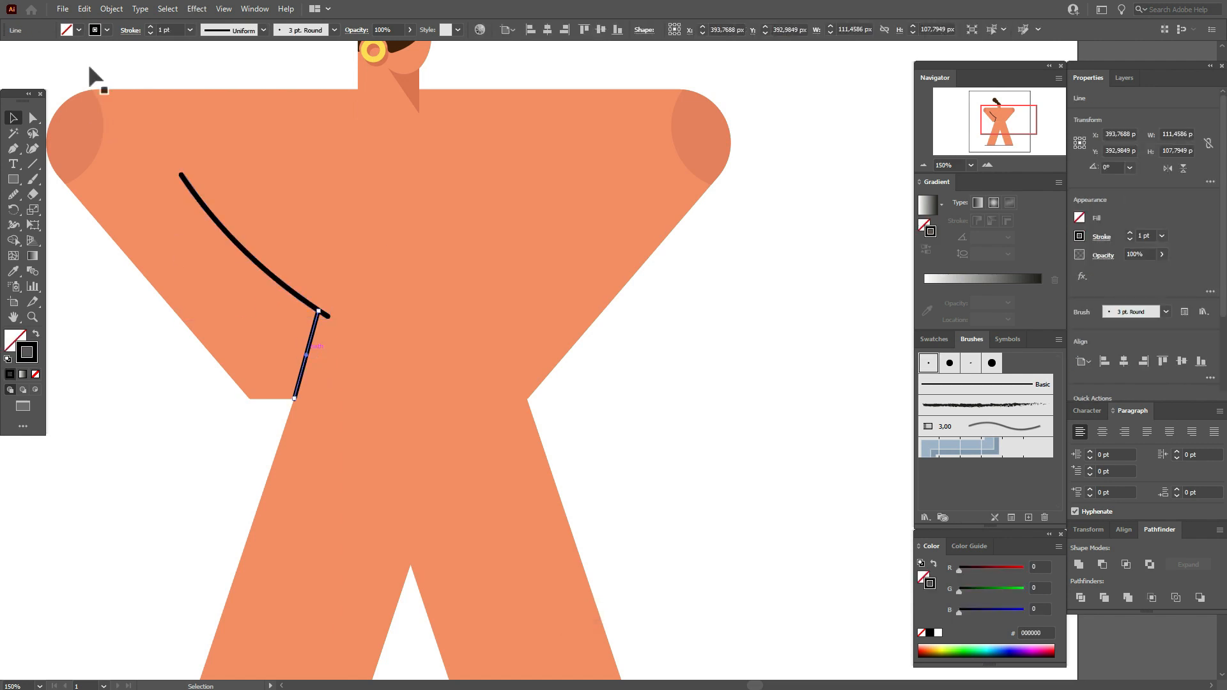
pyautogui.click(111, 8)
pyautogui.click(198, 174)
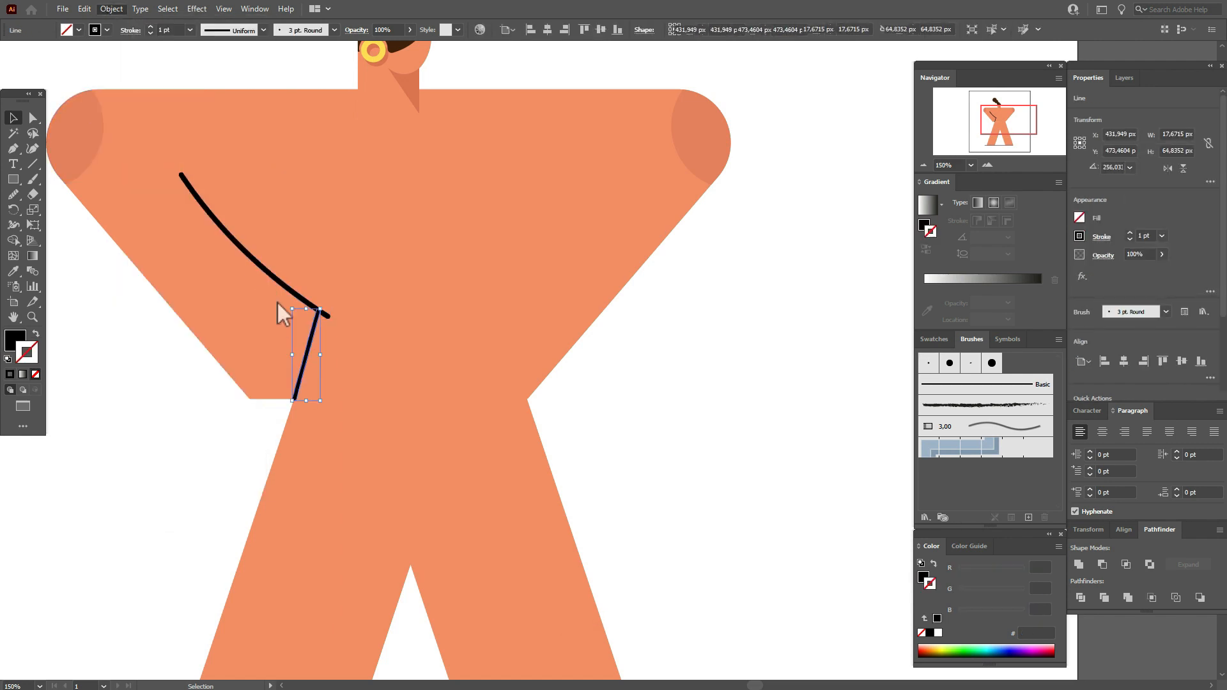
# Step: Reflect a copy of both black detail lines across the vertical axis and place it symmetrically on the torso's right half
pyautogui.keyDown('shift'); pyautogui.click(283, 293); pyautogui.keyUp('shift')
pyautogui.rightClick(281, 282)
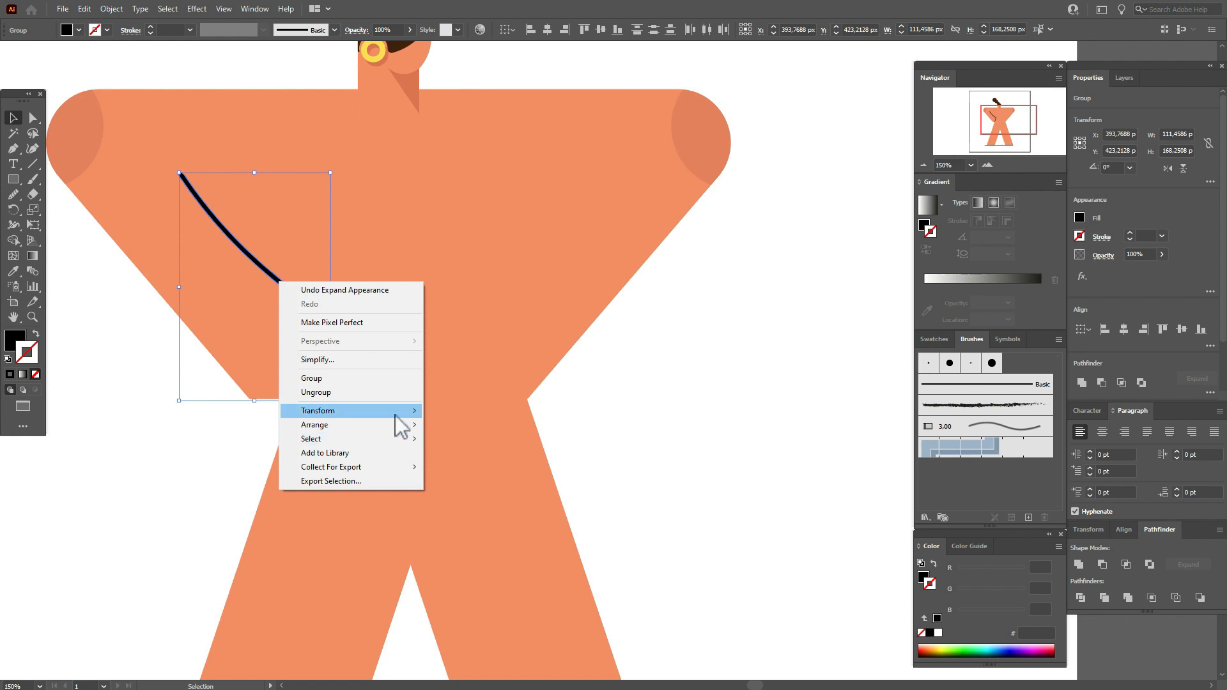
pyautogui.moveTo(405, 412)
pyautogui.click(489, 460)
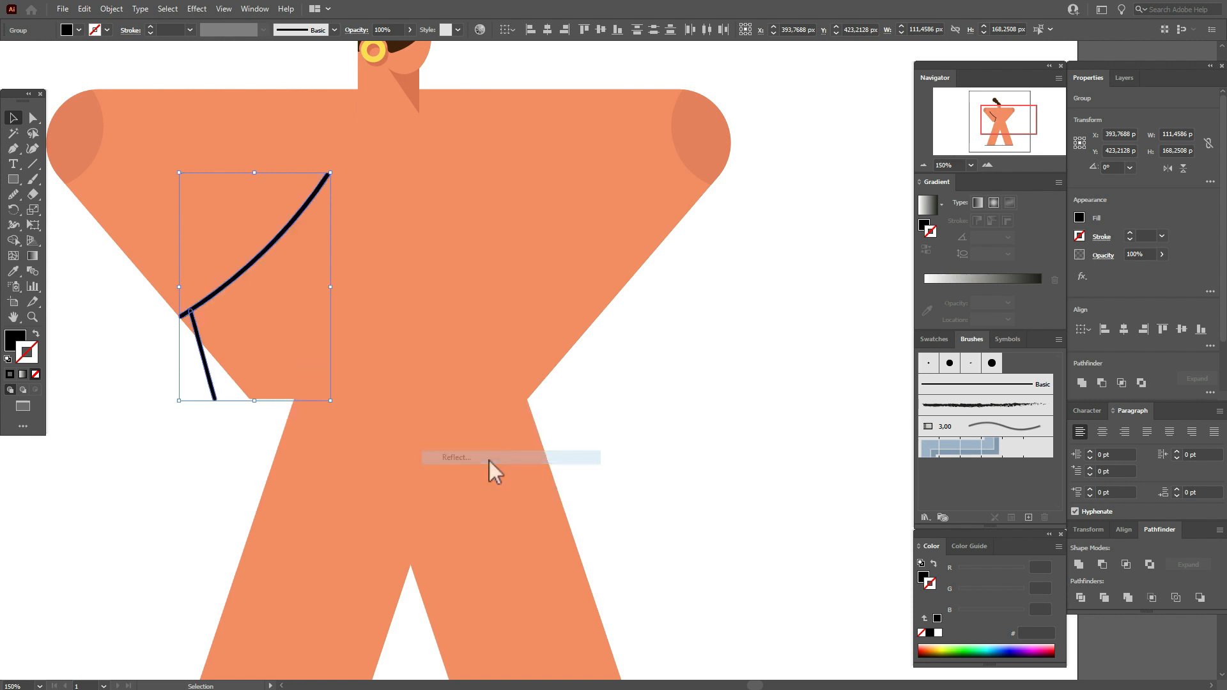
pyautogui.click(469, 340)
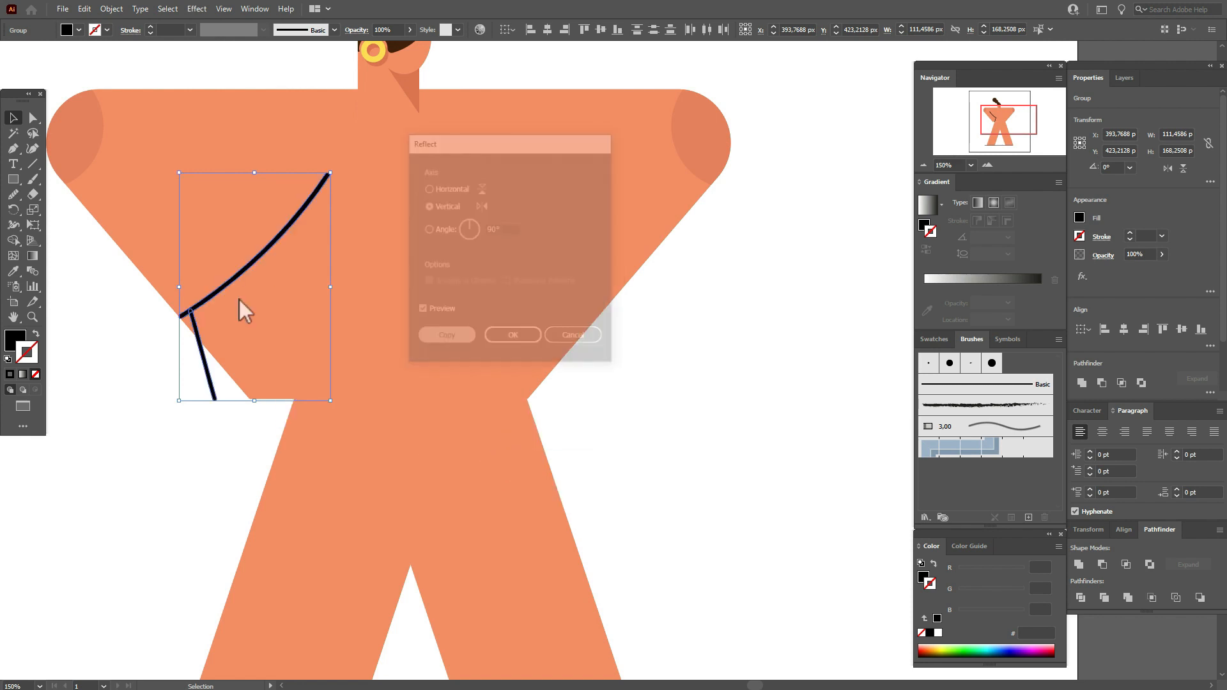
pyautogui.moveTo(232, 277); pyautogui.dragTo(542, 274)
pyautogui.click(665, 319)
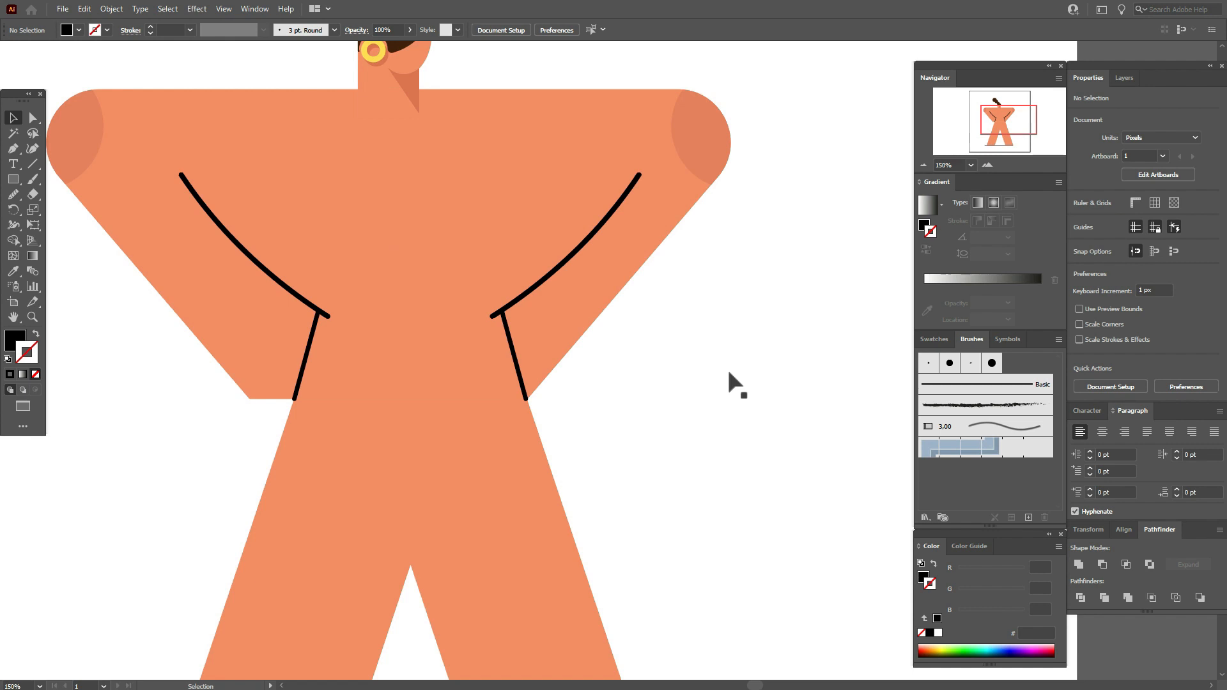
# Step: Draw a rectangle about 57 x 80 px in the torso's colour below the torso's lower left corner, and tilt it about 12° clockwise
pyautogui.press('space')
pyautogui.moveTo(459, 455); pyautogui.dragTo(523, 358)
pyautogui.click(13, 271)
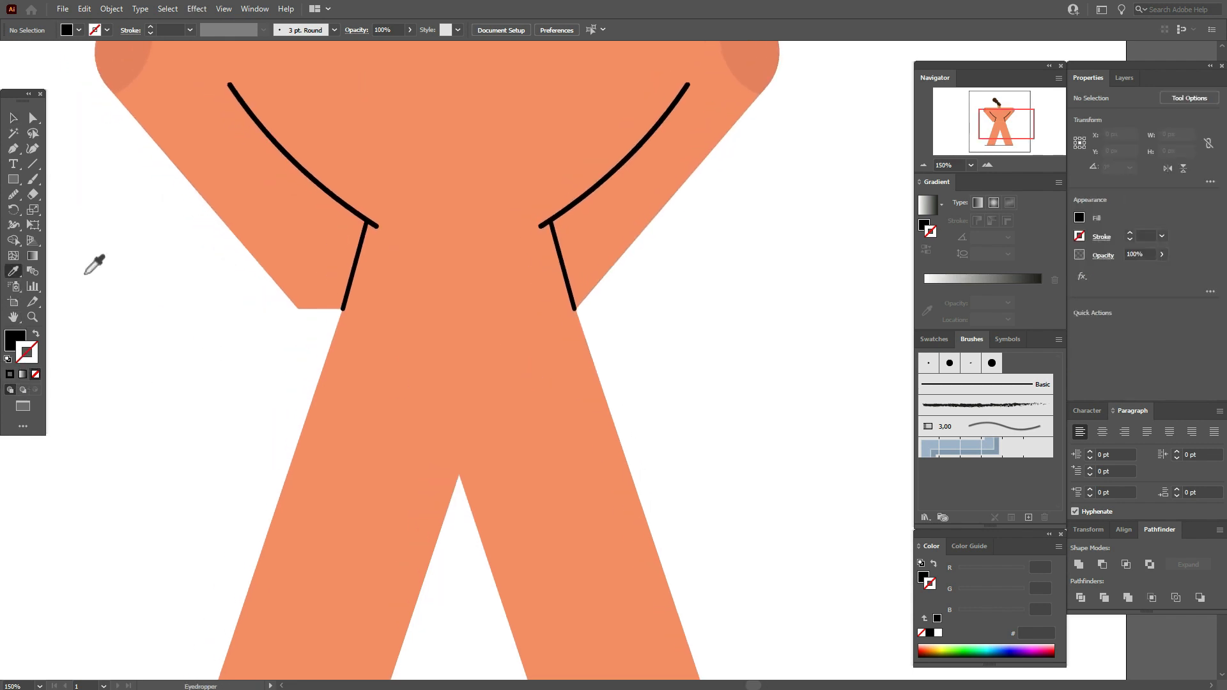
pyautogui.click(297, 245)
pyautogui.click(13, 179)
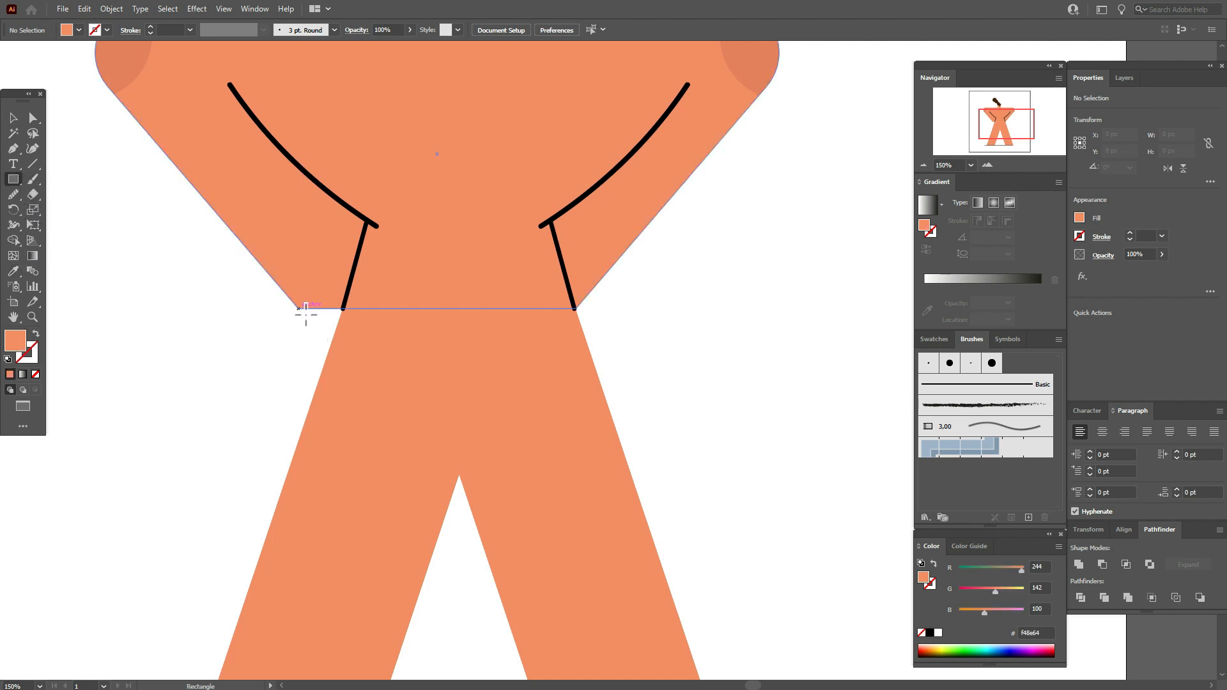
pyautogui.moveTo(306, 314); pyautogui.dragTo(375, 418)
pyautogui.press('v')
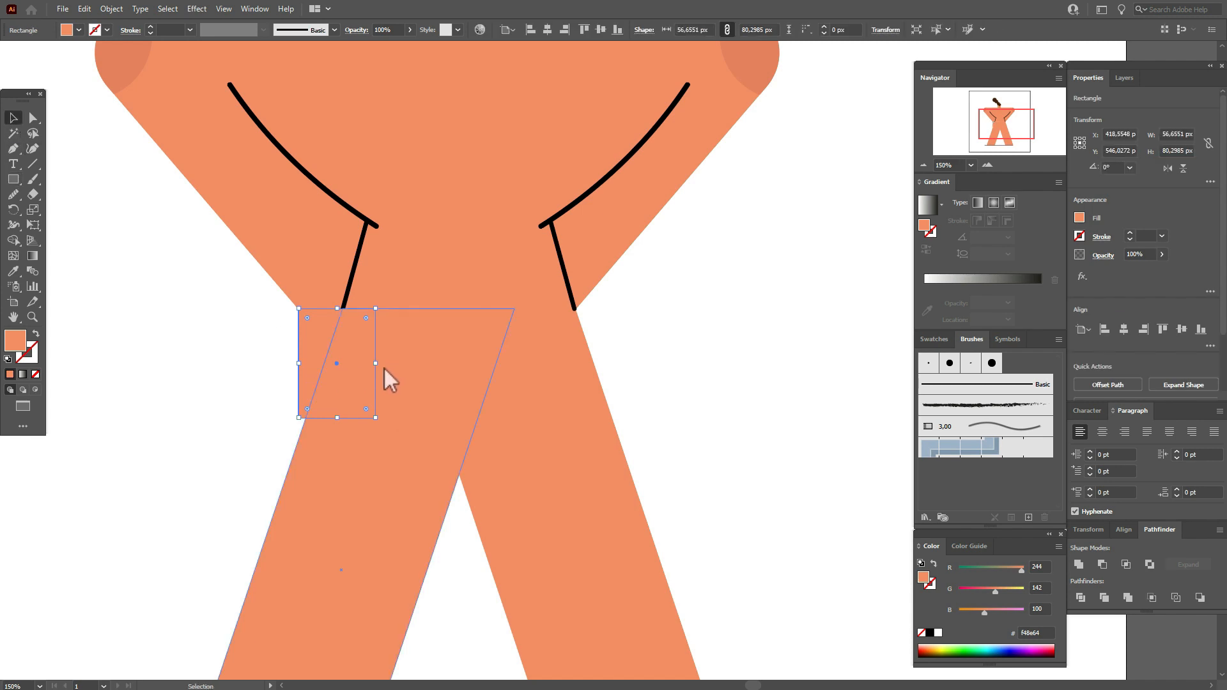
pyautogui.moveTo(387, 371)
pyautogui.mouseDown()
pyautogui.moveTo(392, 391)
pyautogui.moveTo(401, 378)
pyautogui.mouseUp()
pyautogui.moveTo(338, 347); pyautogui.dragTo(313, 340)
# Step: Raise the tilted rectangle's upper right corner to the torso's lower edge and round its lower left corner to about 31 px
pyautogui.click(33, 117)
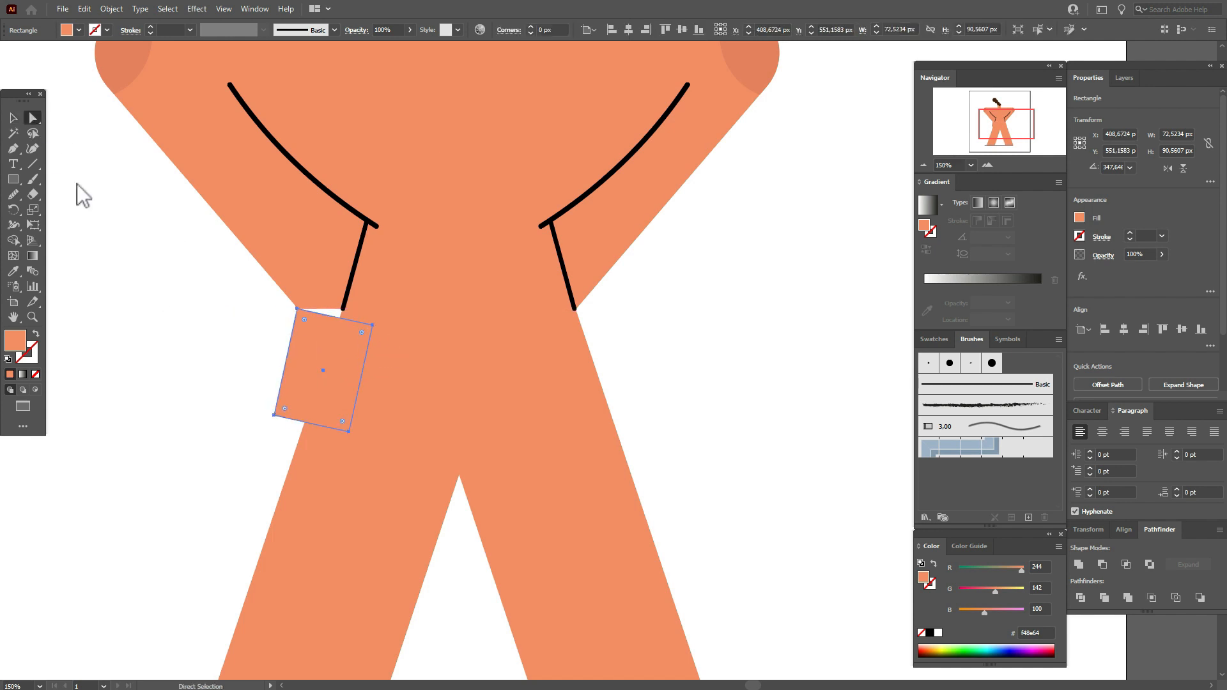
pyautogui.click(78, 193)
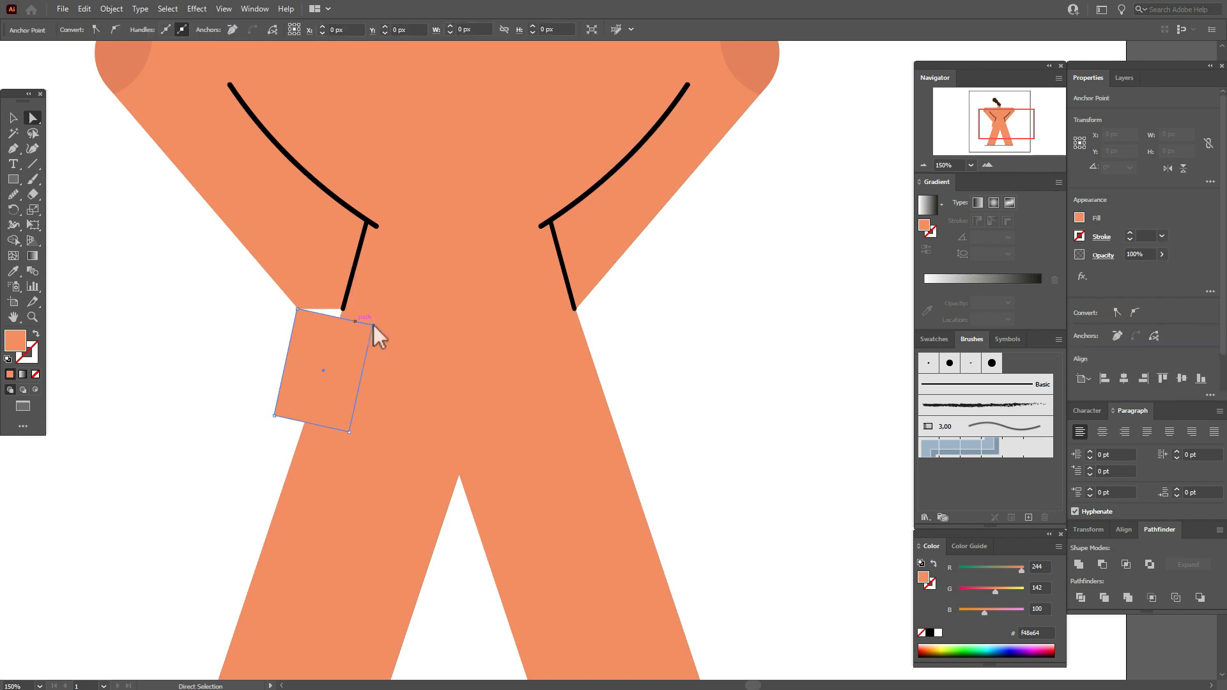
pyautogui.moveTo(374, 324); pyautogui.dragTo(379, 306)
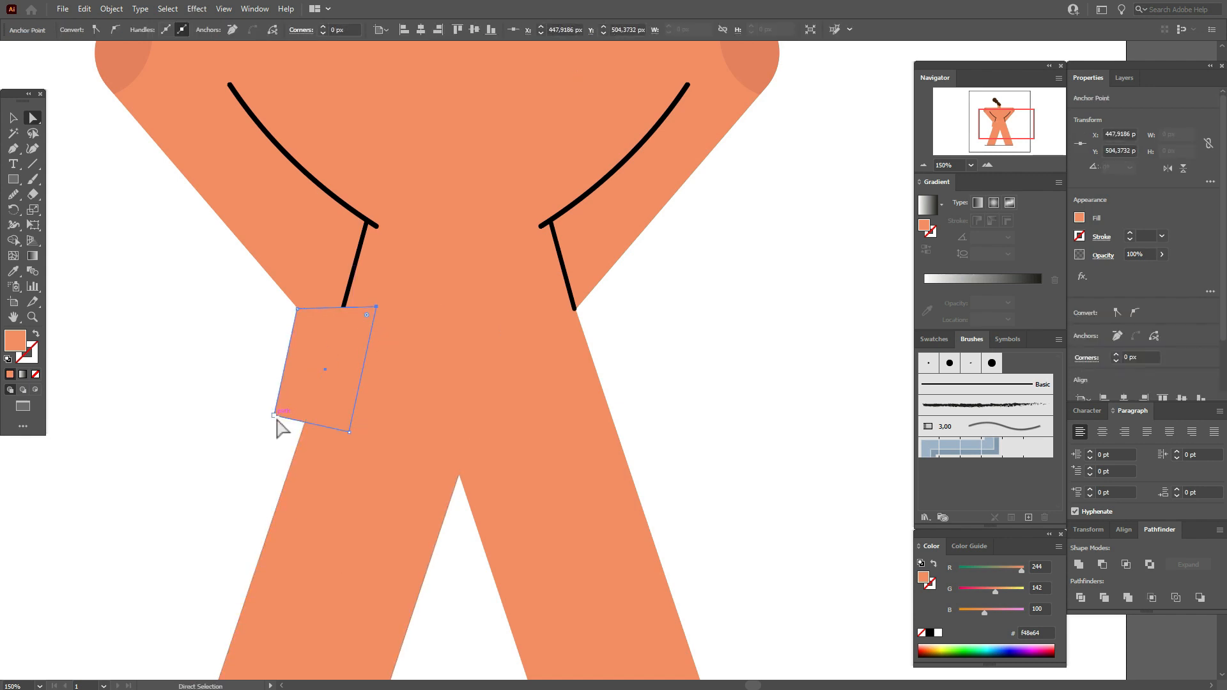
pyautogui.moveTo(285, 410); pyautogui.dragTo(325, 392)
# Step: Send the rounded hip shape to the back and nudge it up and left to line up with the torso's slanted edge
pyautogui.click(13, 118)
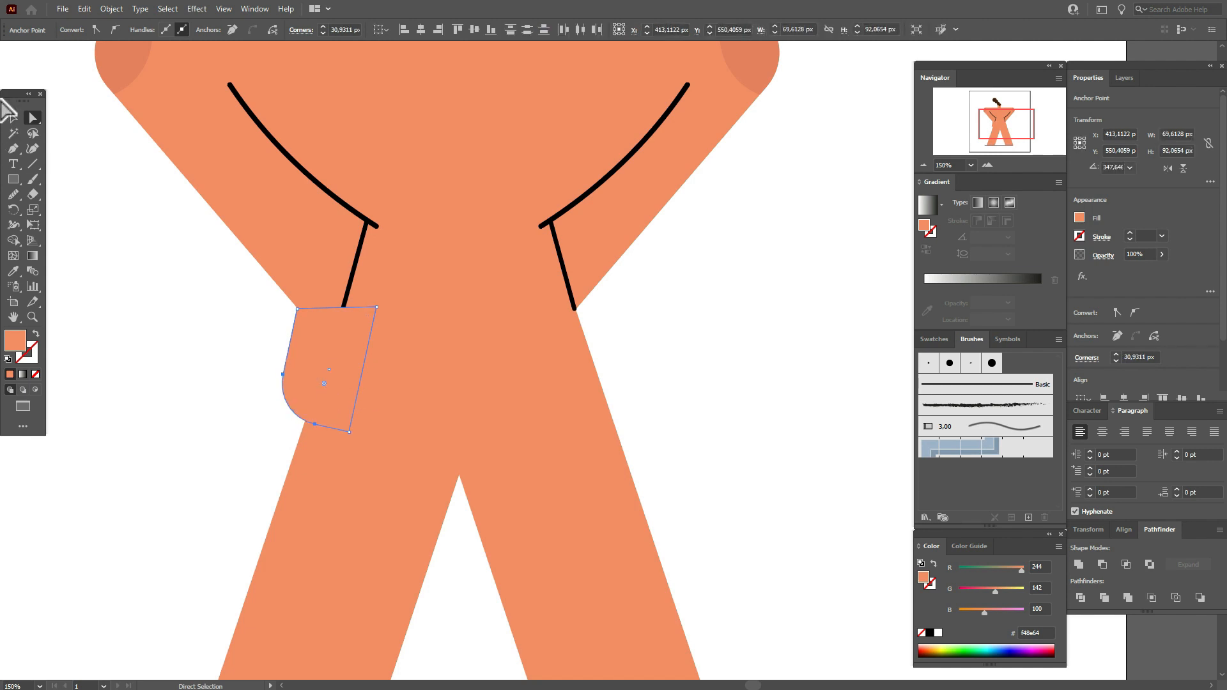
pyautogui.rightClick(391, 355)
pyautogui.moveTo(507, 589)
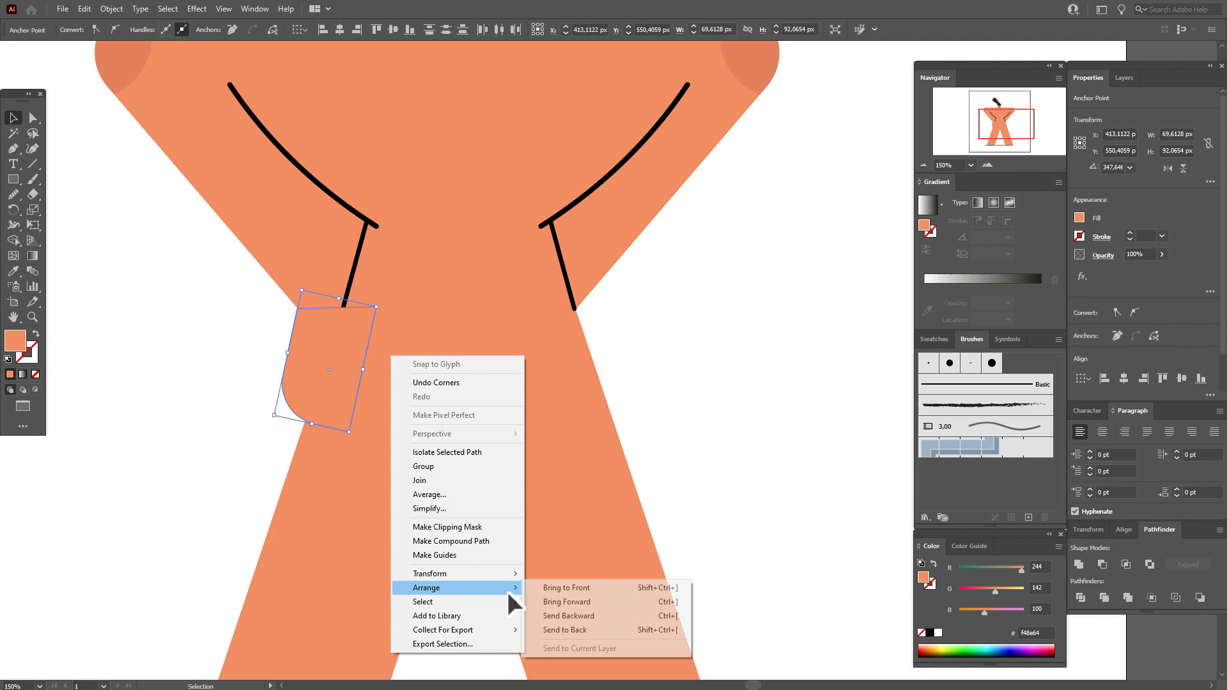
pyautogui.click(590, 629)
pyautogui.click(694, 490)
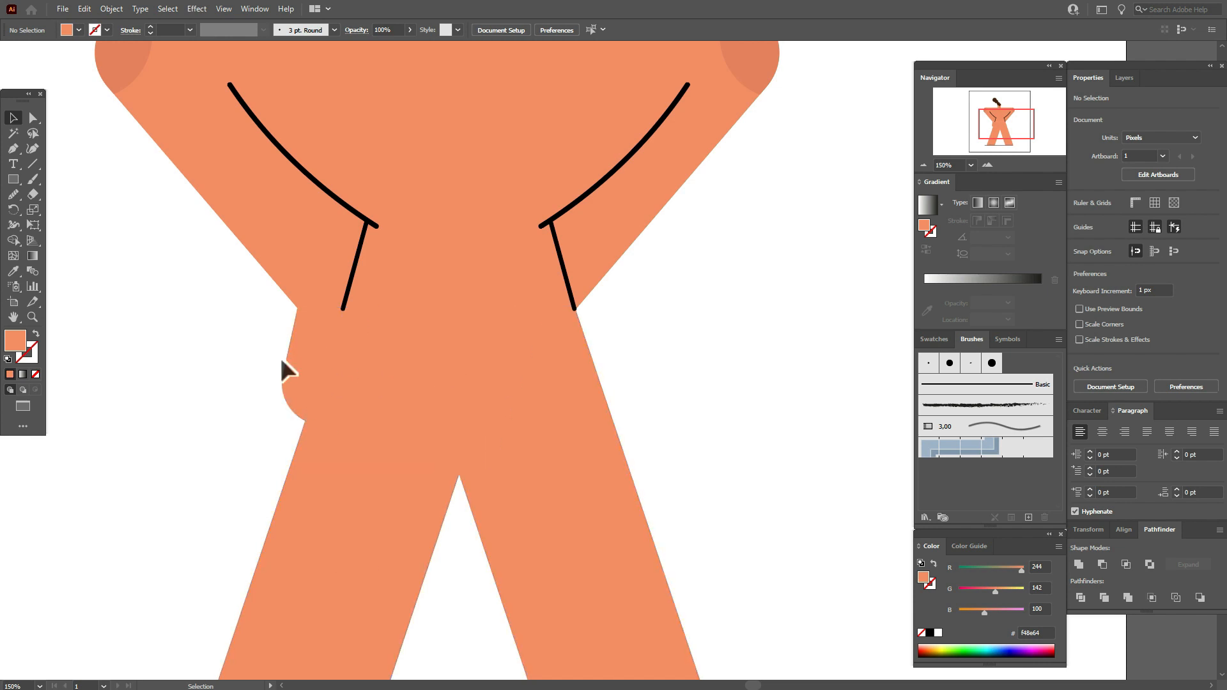
pyautogui.moveTo(297, 346); pyautogui.dragTo(294, 341)
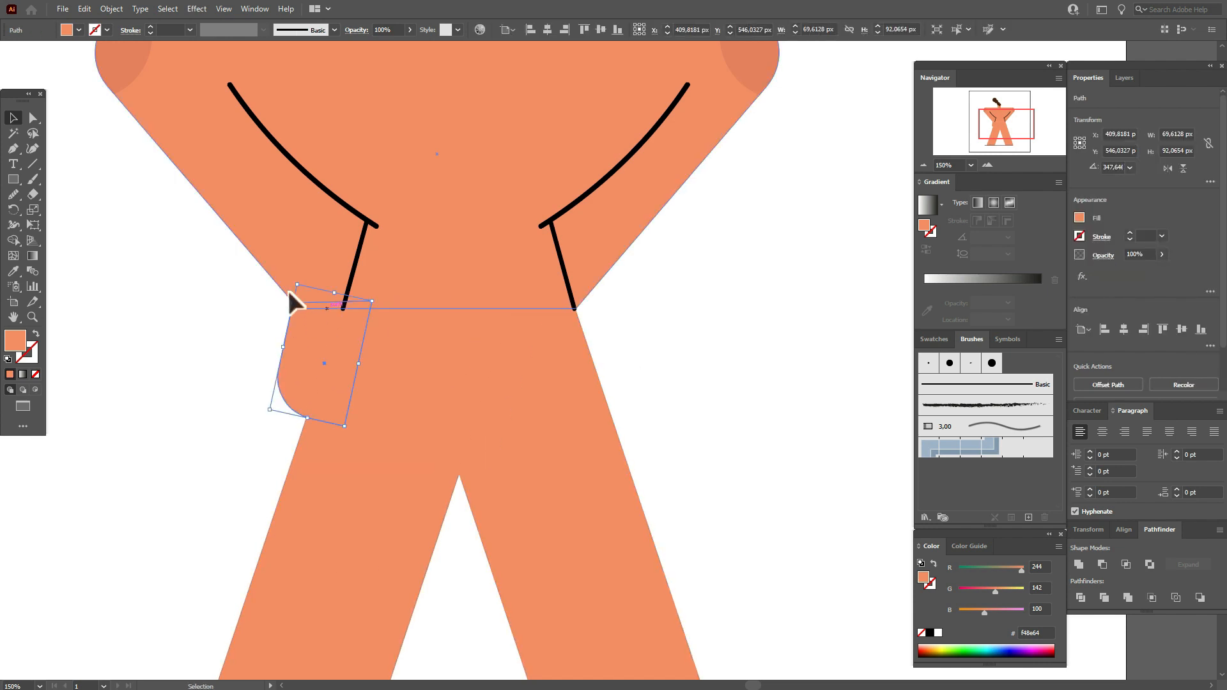
pyautogui.click(712, 378)
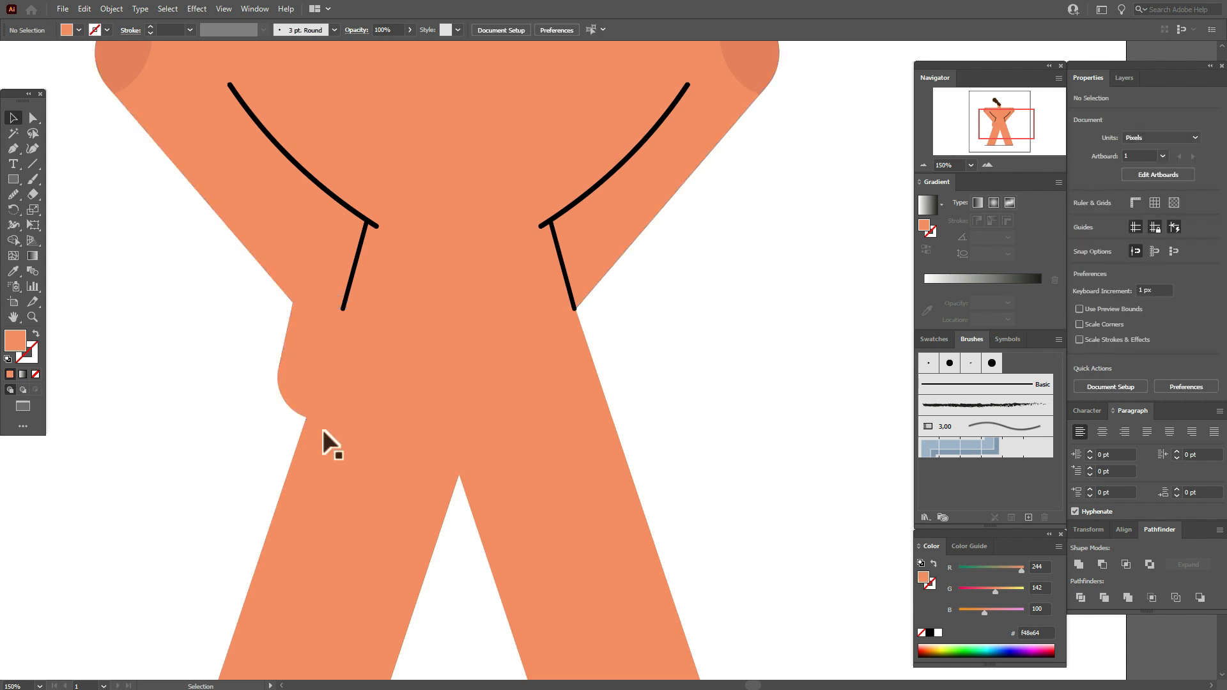
# Step: Draw an ellipse about 148 x 73 px on the torso's left half, filled with the cream colour f5eadf and no stroke
pyautogui.click(13, 316)
pyautogui.moveTo(446, 335); pyautogui.dragTo(458, 489)
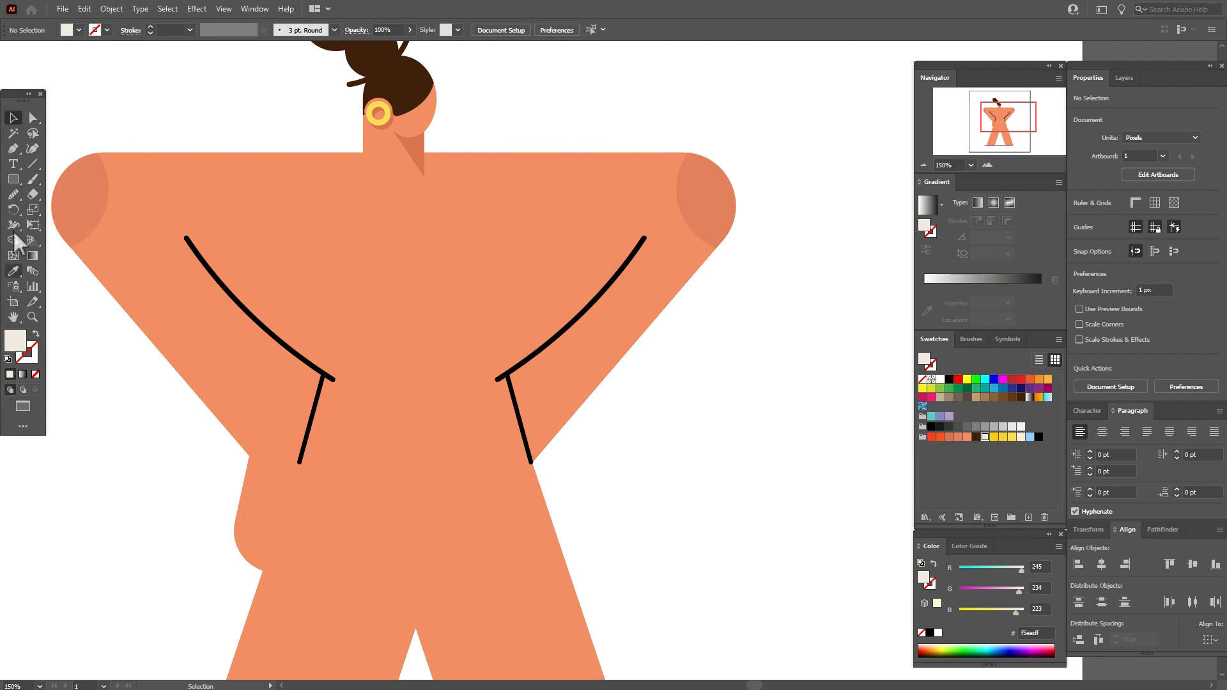
pyautogui.click(12, 183)
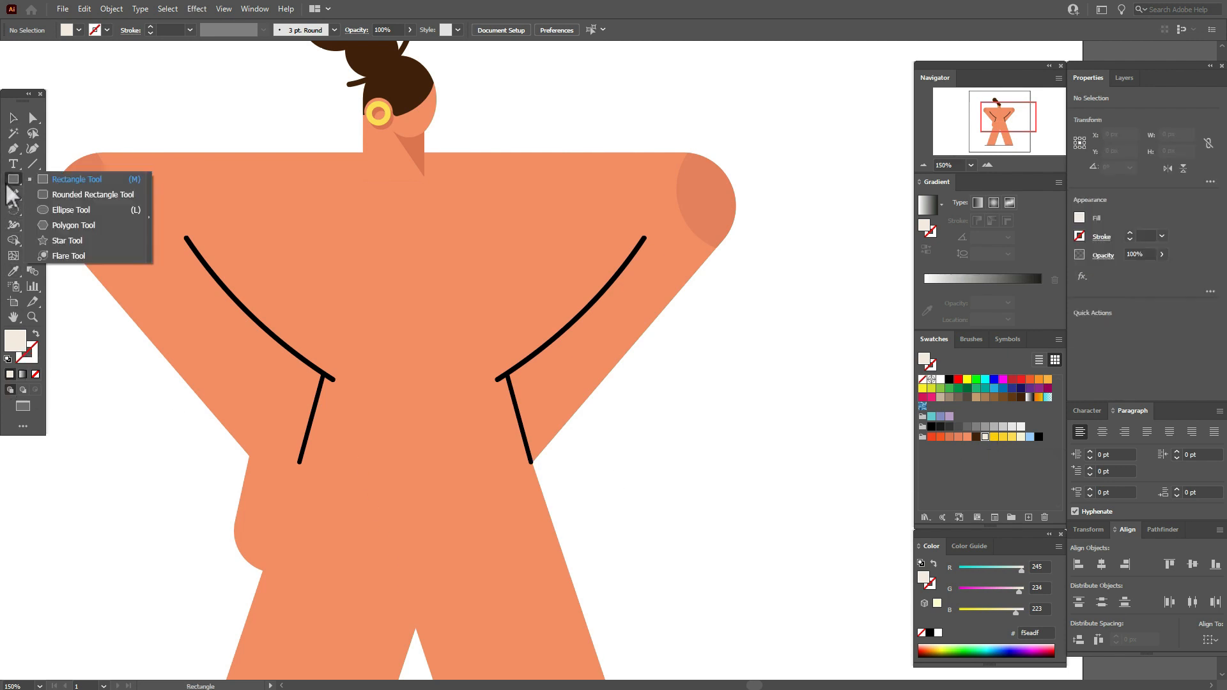
pyautogui.click(41, 211)
pyautogui.moveTo(217, 242); pyautogui.dragTo(425, 343)
# Step: Draw a rectangle about 169 x 44 px over the ellipse's lower half and intersect both shapes into a half-ellipse
pyautogui.moveTo(11, 185); pyautogui.dragTo(76, 180)
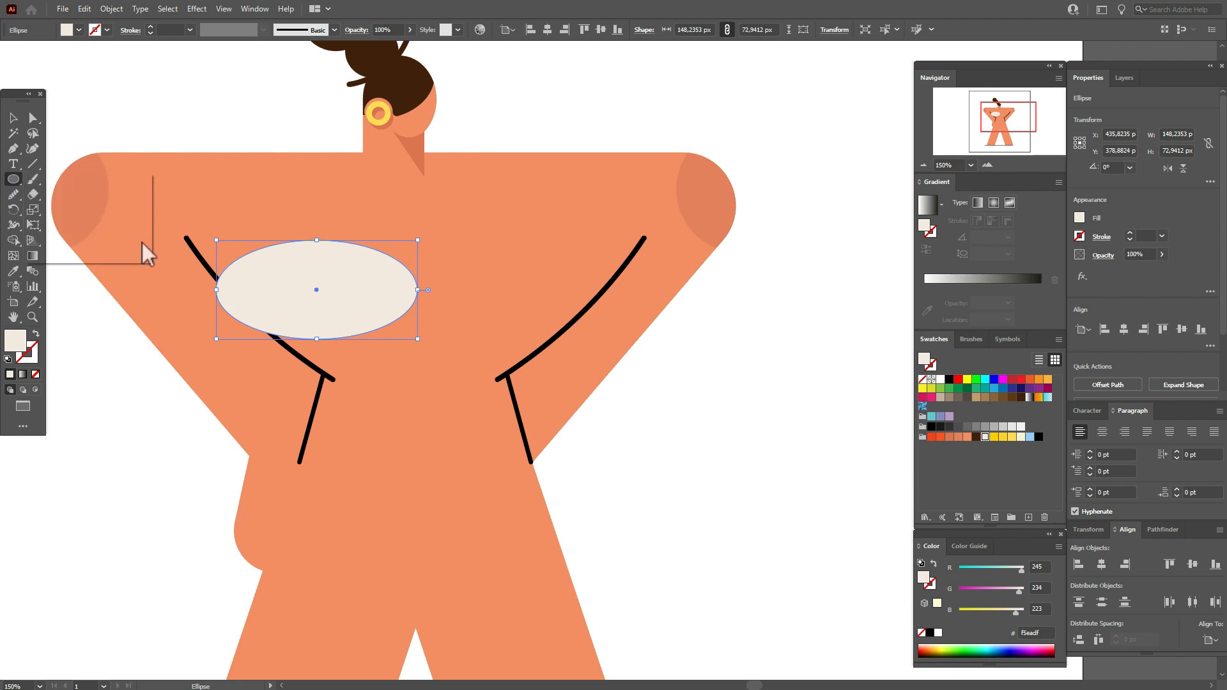
pyautogui.moveTo(212, 298); pyautogui.dragTo(421, 350)
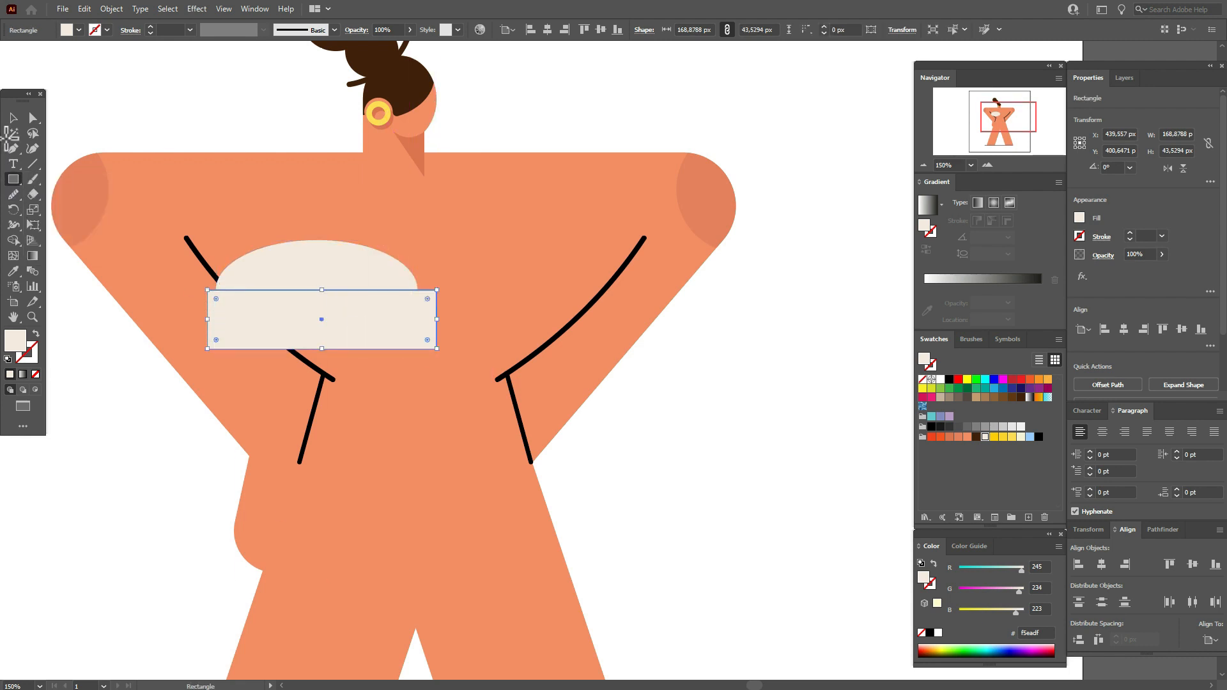
pyautogui.click(12, 119)
pyautogui.keyDown('shift'); pyautogui.click(321, 259); pyautogui.keyUp('shift')
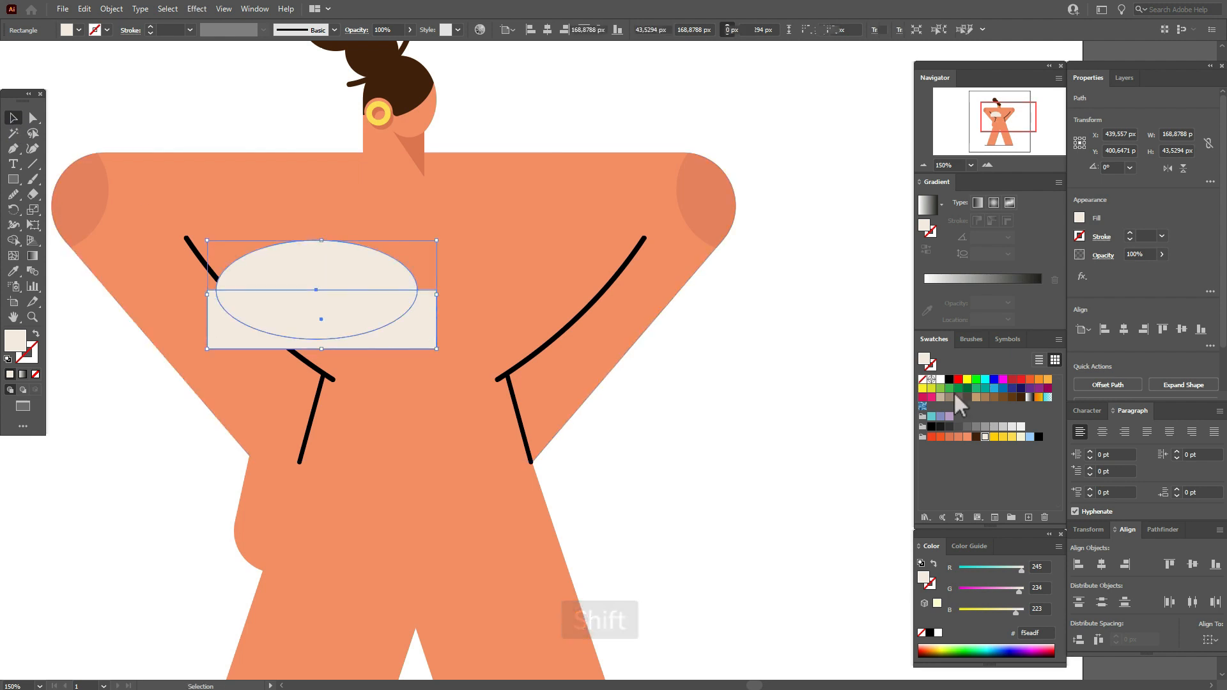
pyautogui.click(1160, 530)
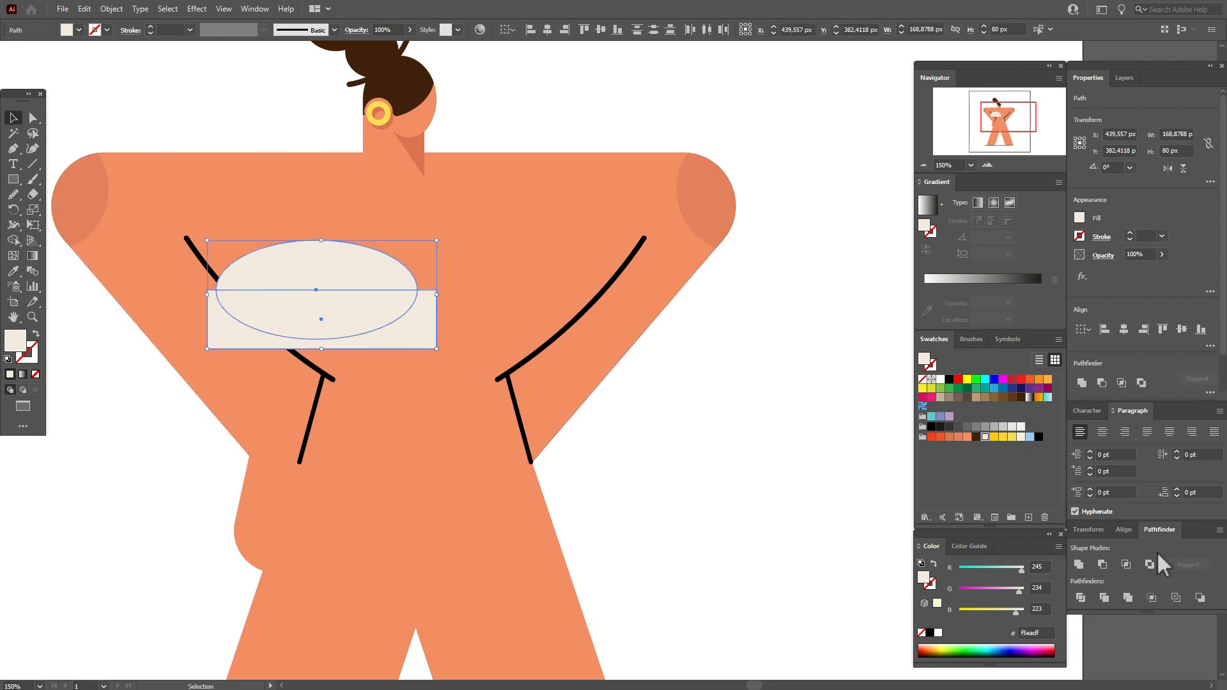
pyautogui.click(1126, 564)
# Step: Move the cream half-ellipse up on the chest and place a duplicate of it flush against its right end
pyautogui.moveTo(329, 323); pyautogui.dragTo(325, 288)
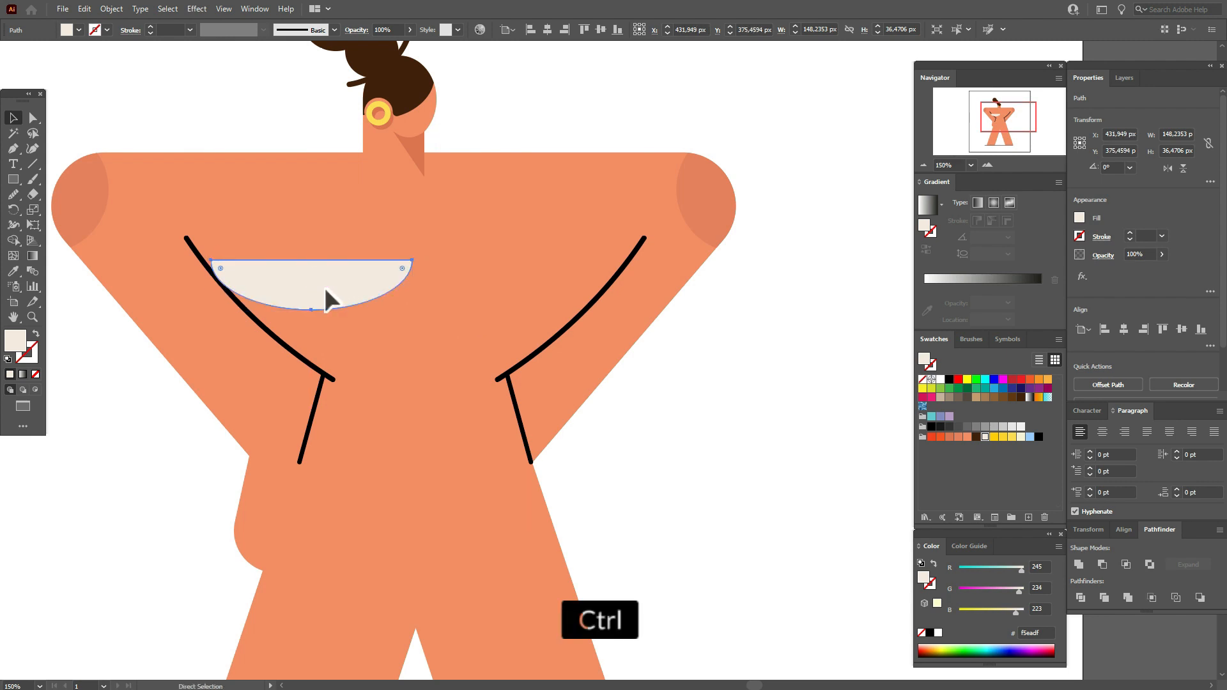
pyautogui.hotkey('ctrl', 'c')
pyautogui.hotkey('ctrl', 'v')
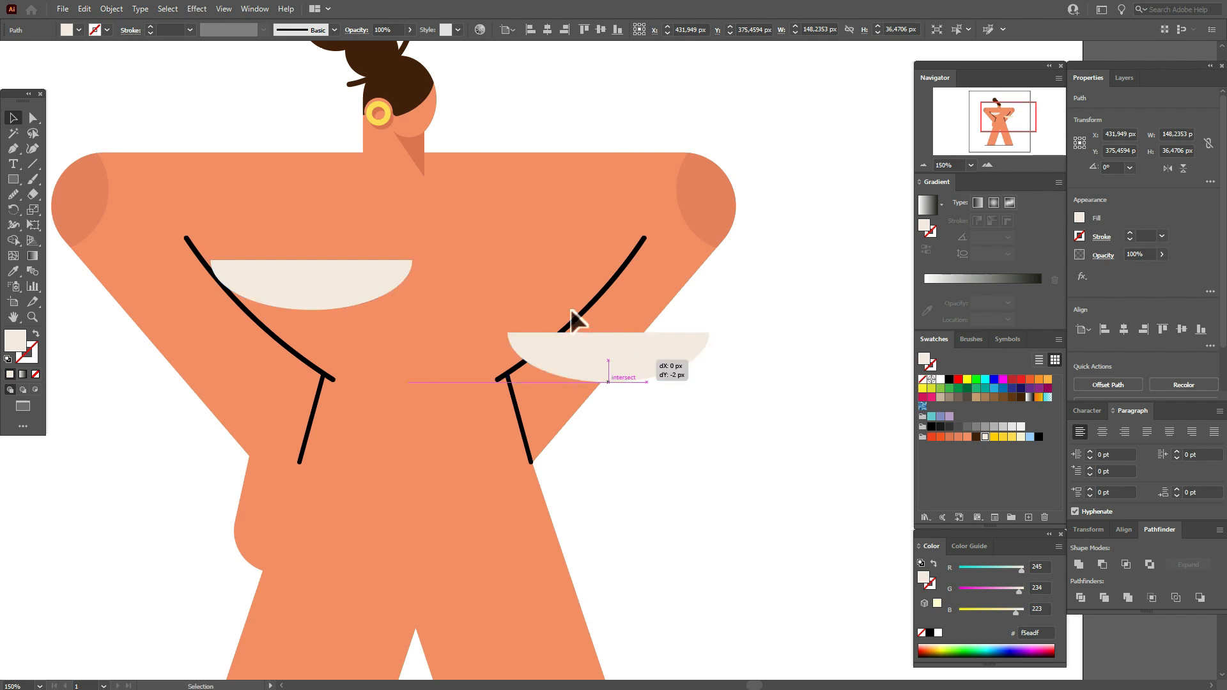
pyautogui.moveTo(603, 338); pyautogui.dragTo(534, 285)
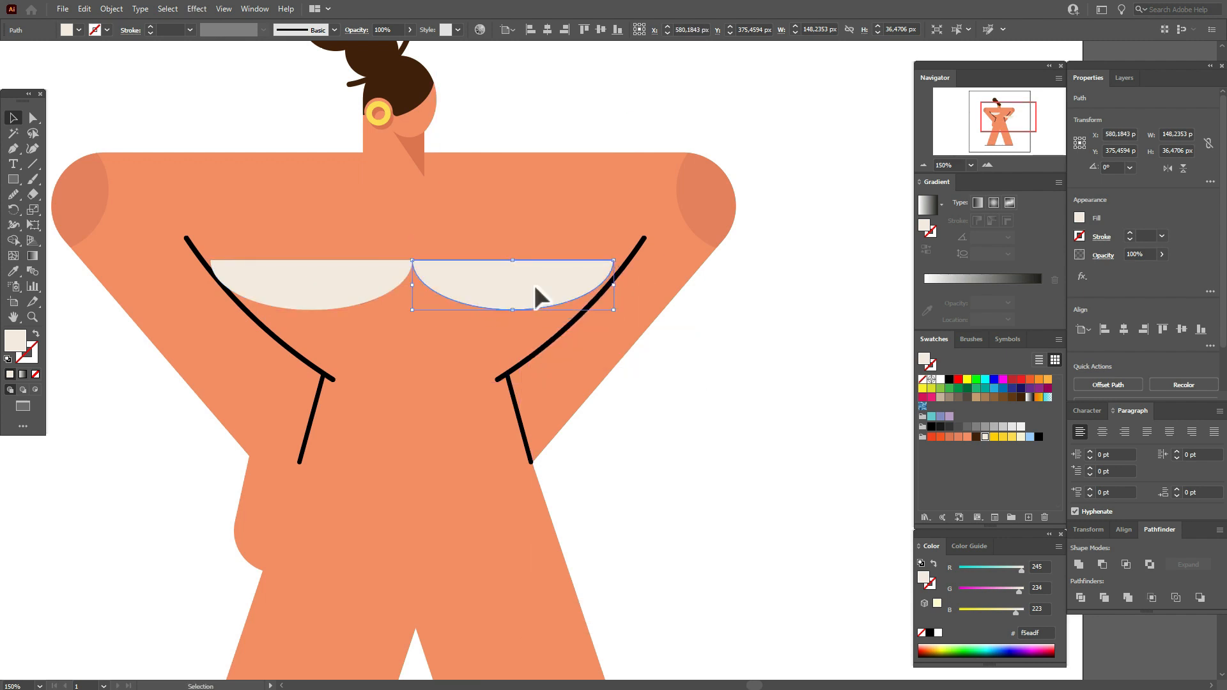
# Step: Scale both cream half-ellipses together proportionally to about 302 x 37 px
pyautogui.keyDown('shift'); pyautogui.click(328, 276); pyautogui.keyUp('shift')
pyautogui.click(1128, 530)
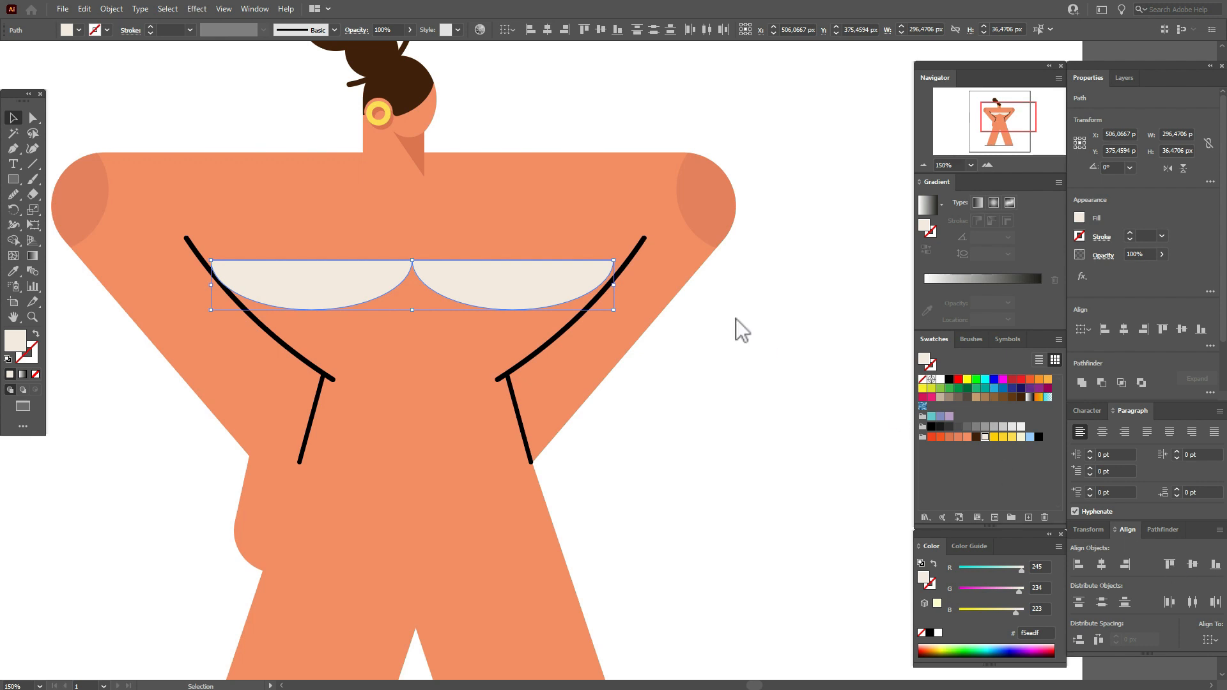
pyautogui.moveTo(615, 287); pyautogui.dragTo(628, 289)
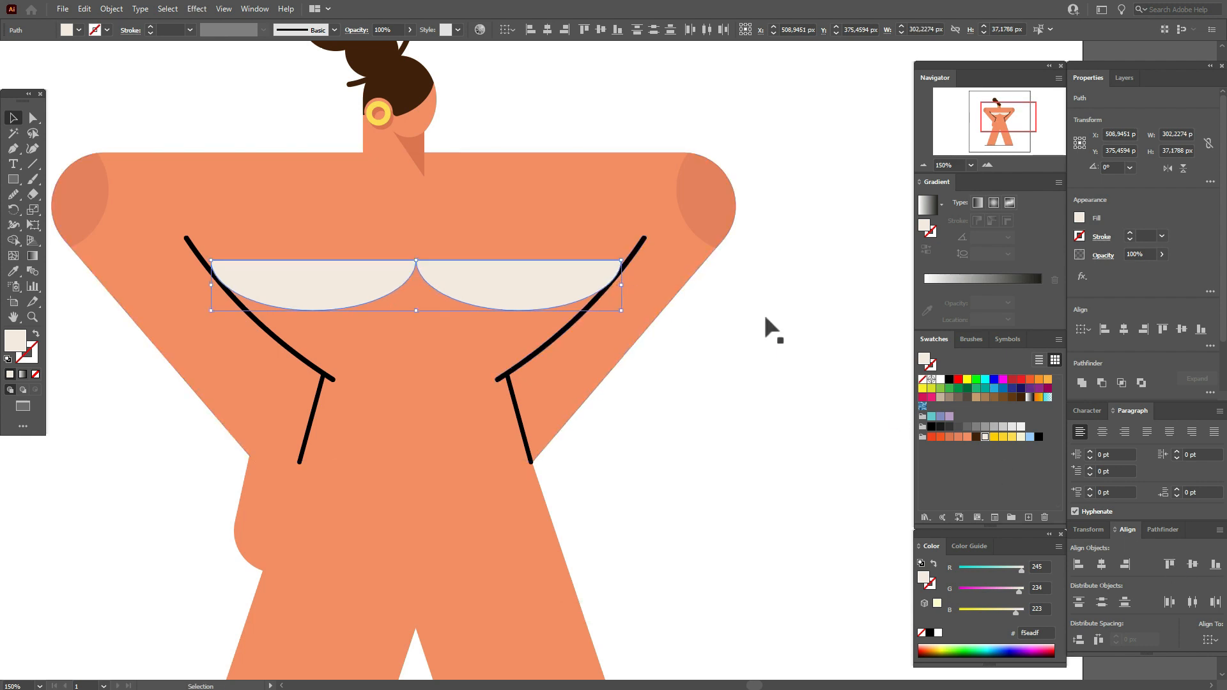
pyautogui.click(765, 318)
# Step: Shift the left half-ellipse's outer corner point 3 px left and the right half-ellipse's outer corner point 2 px right
pyautogui.click(34, 117)
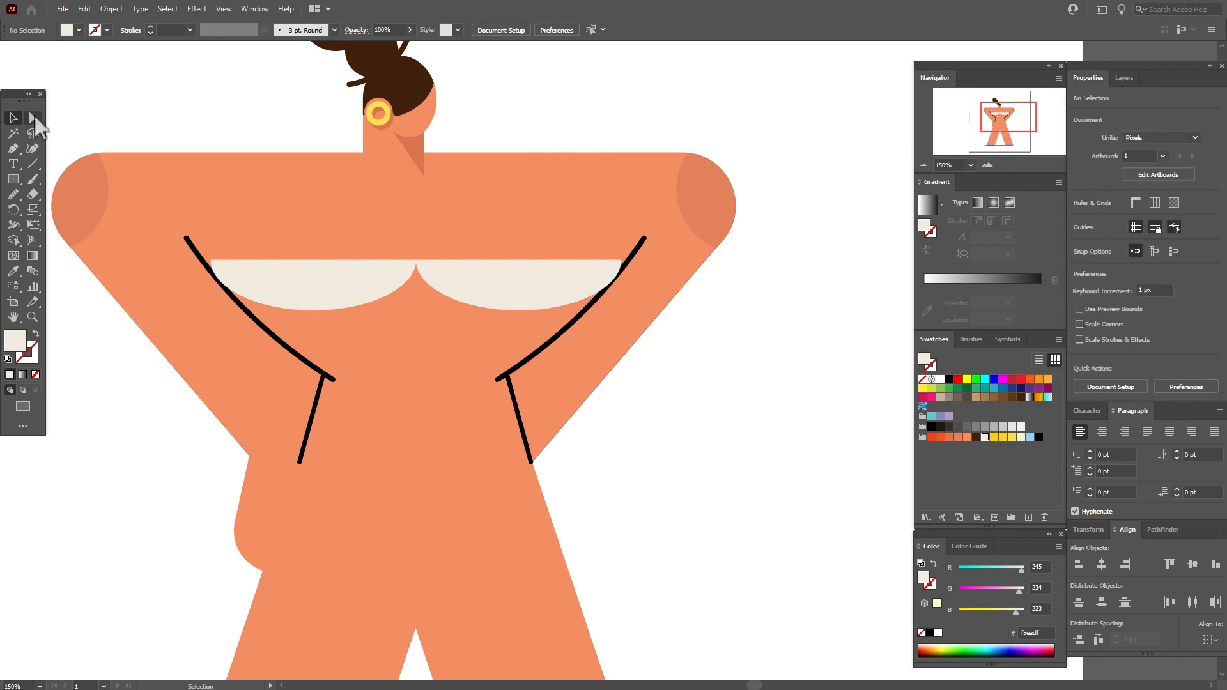
pyautogui.click(211, 261)
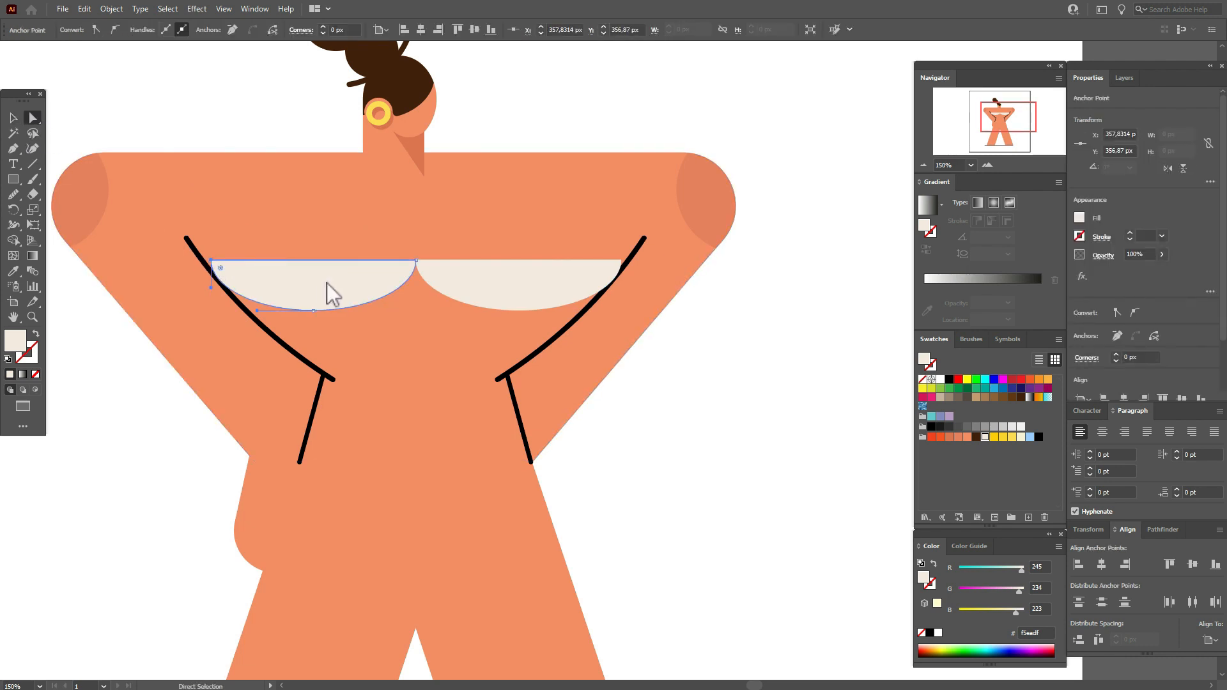
pyautogui.press('Left')
pyautogui.press('Left')
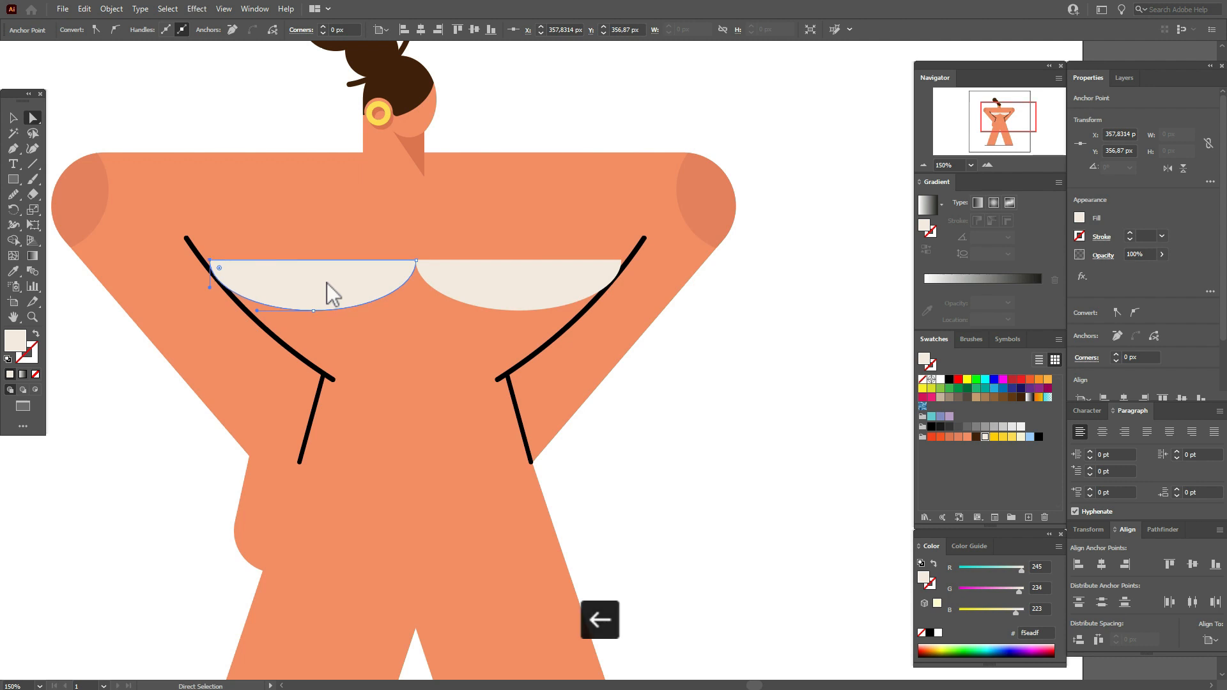
pyautogui.press('Left')
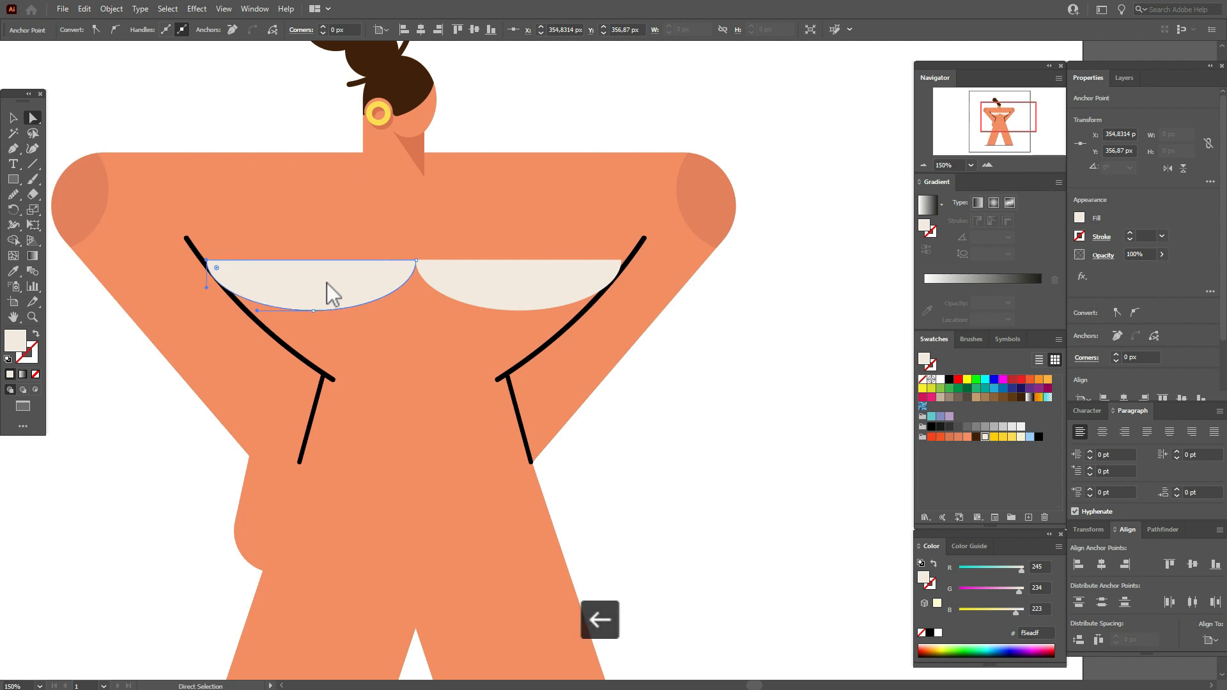
pyautogui.click(622, 262)
pyautogui.press('Right')
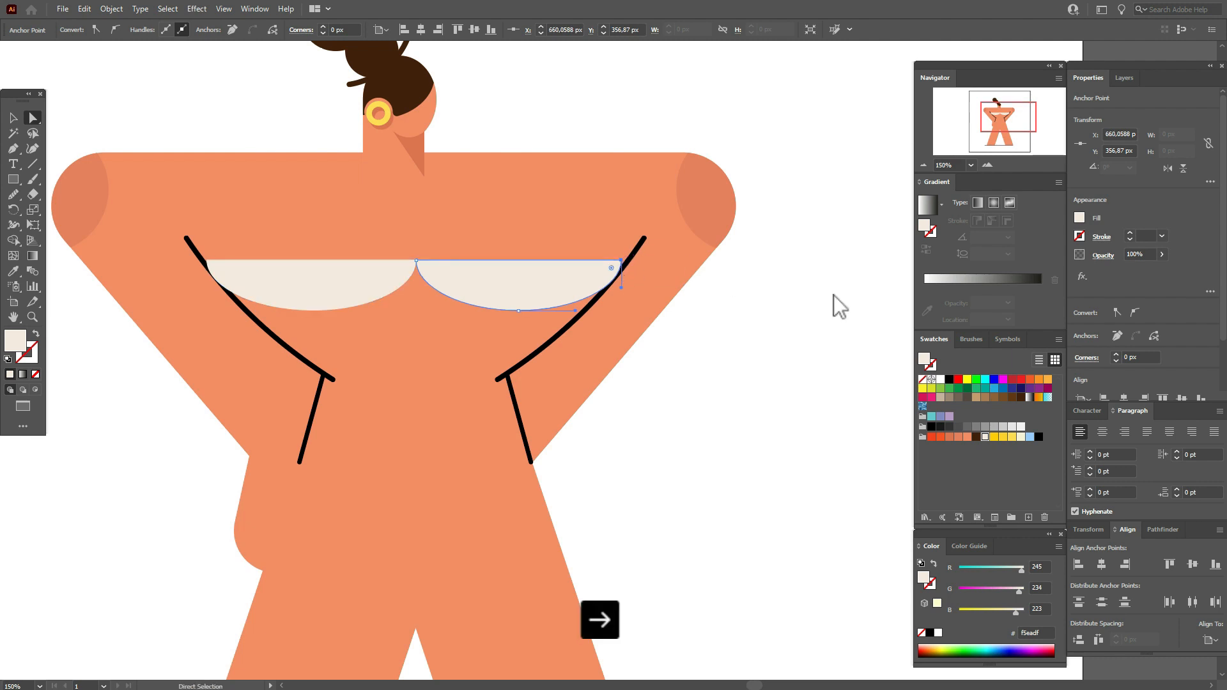
pyautogui.press('Right')
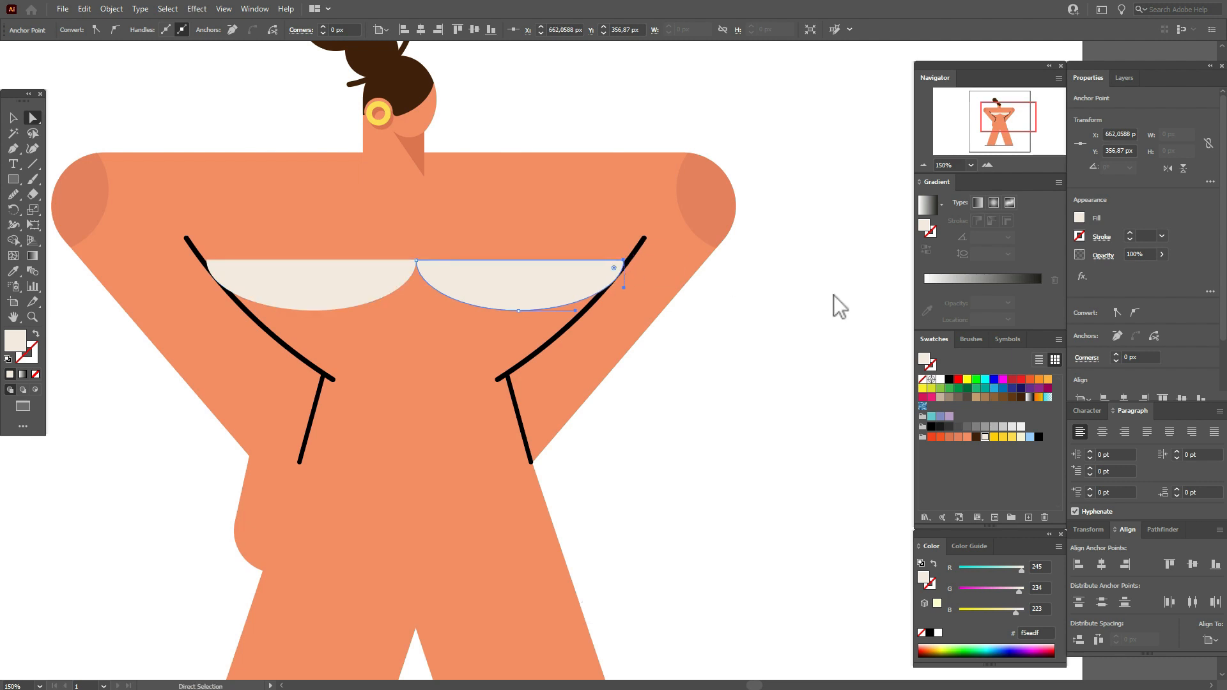
# Step: Bring both long curved black arm lines to the front, over the ends of the cream shapes
pyautogui.click(12, 119)
pyautogui.click(190, 246)
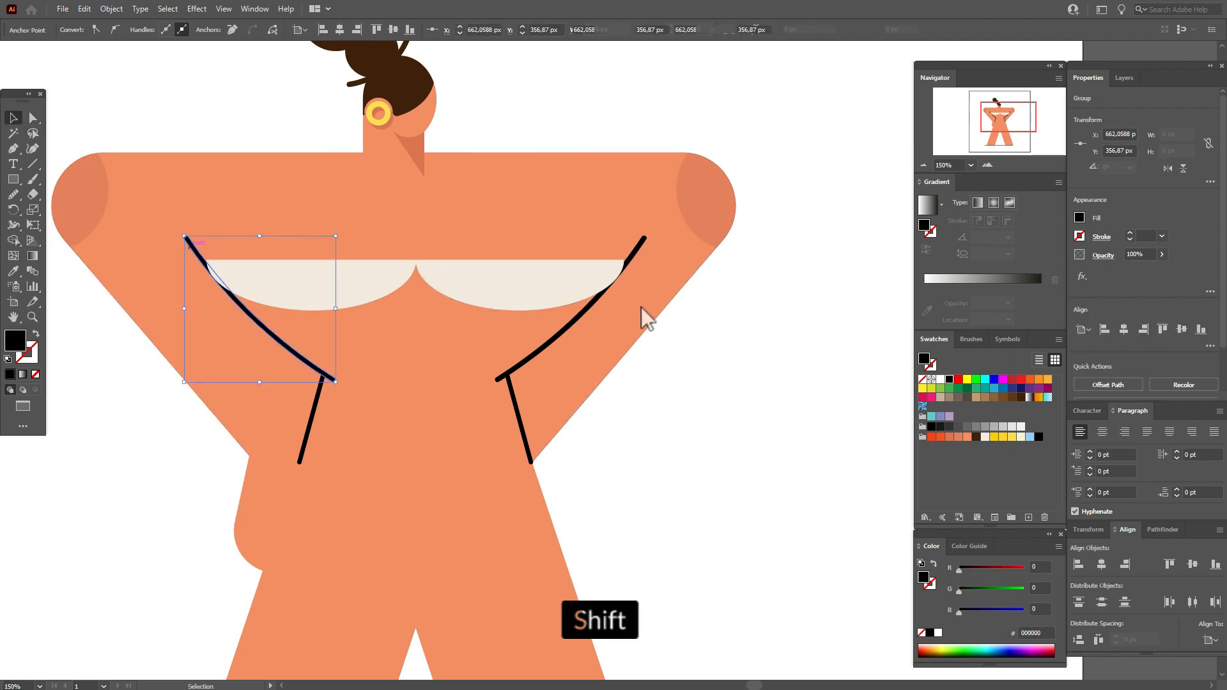
pyautogui.keyDown('shift'); pyautogui.click(643, 244); pyautogui.keyUp('shift')
pyautogui.rightClick(643, 244)
pyautogui.moveTo(755, 389)
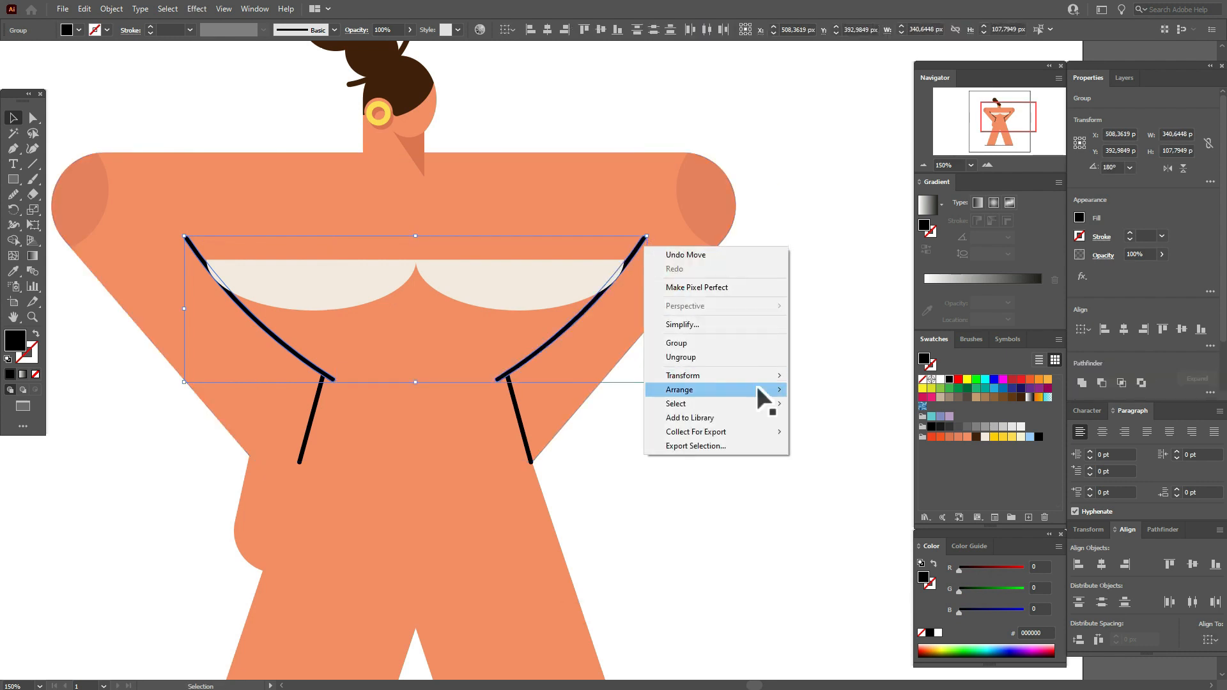
pyautogui.click(838, 391)
pyautogui.click(837, 397)
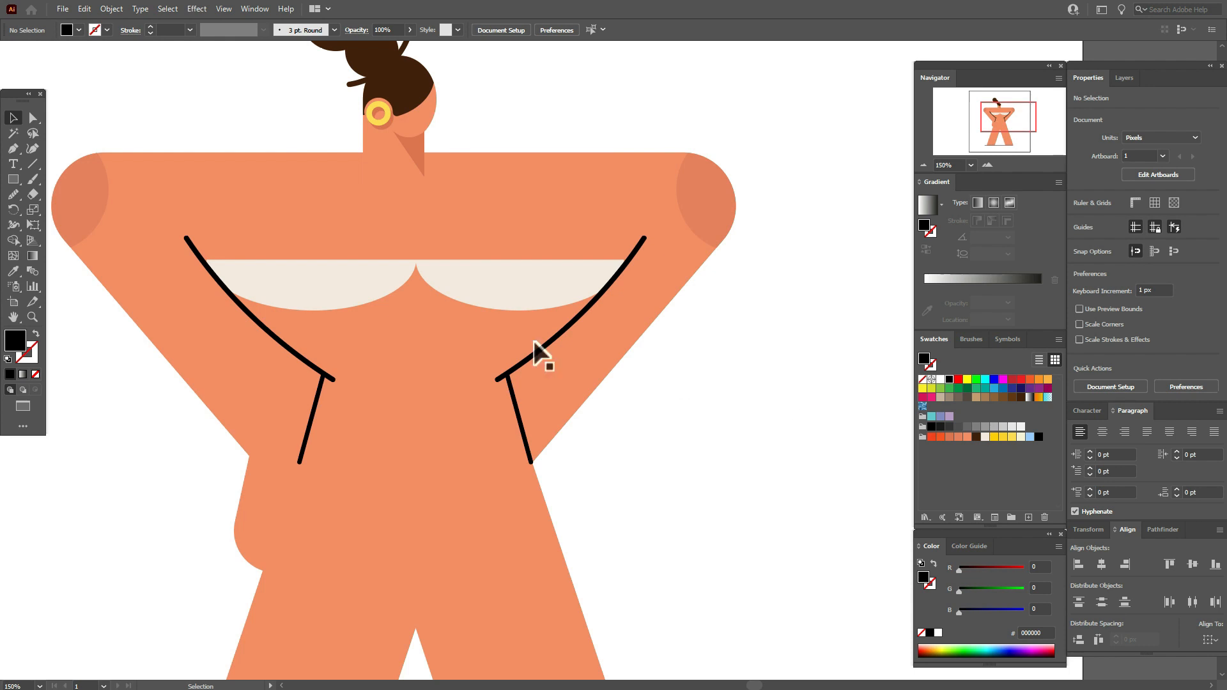
pyautogui.keyDown('shift'); pyautogui.click(357, 283); pyautogui.keyUp('shift')
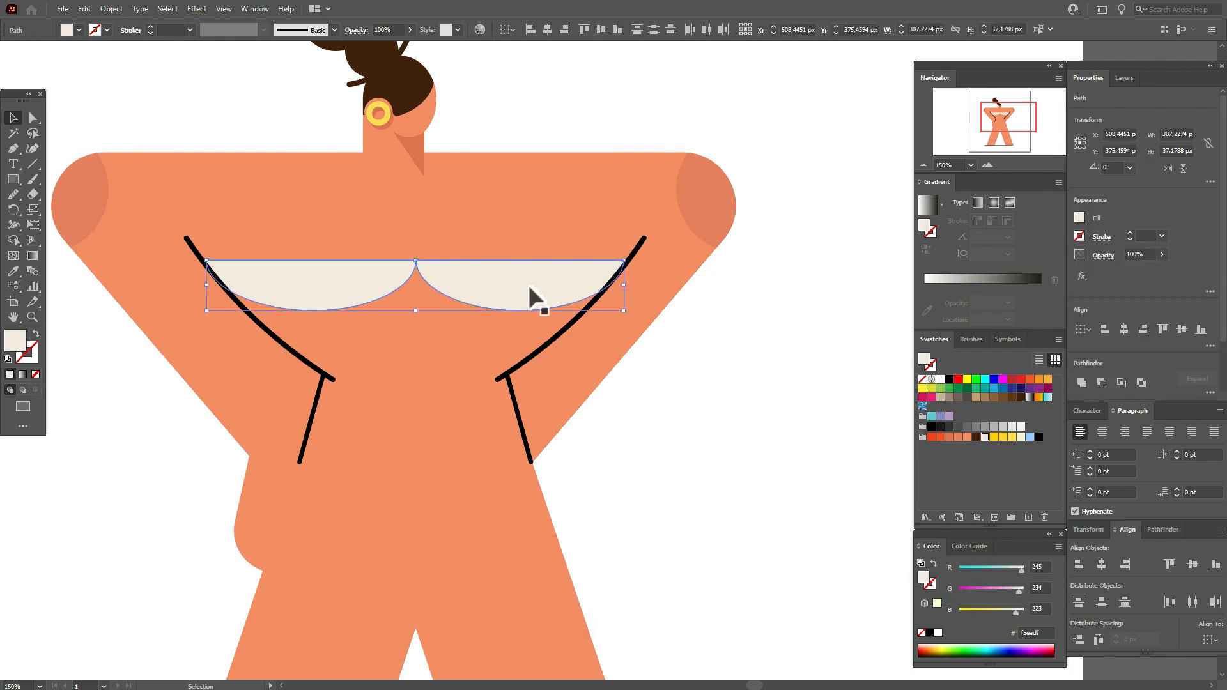
pyautogui.press('Down')
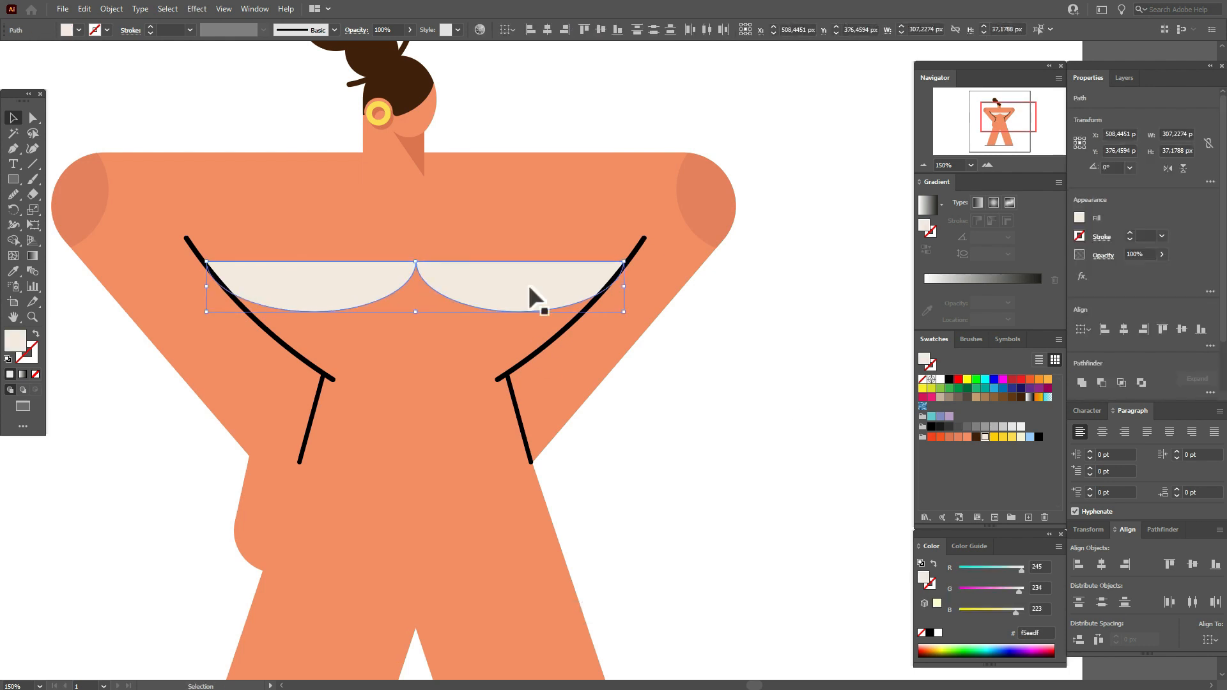
pyautogui.press('Up')
pyautogui.click(770, 351)
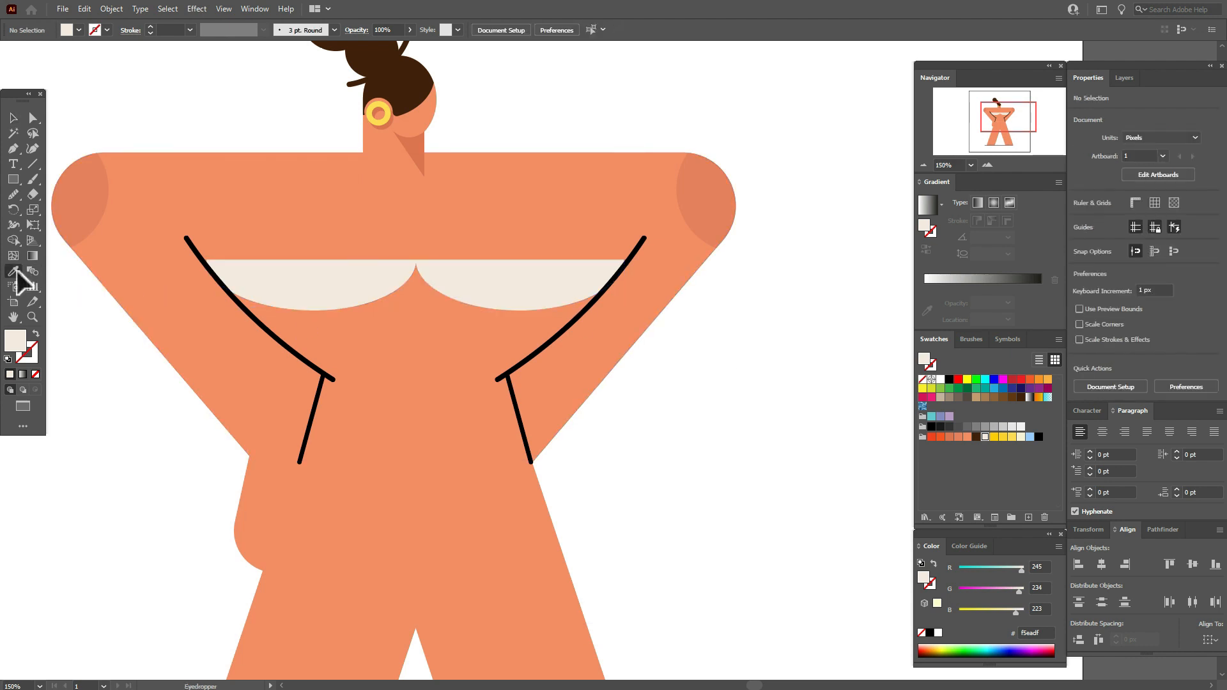
# Step: Draw a short unfilled curve ending where the cream shapes meet, stroked in the sampled skin shade db734f with the 3 pt. Round brush
pyautogui.click(412, 153)
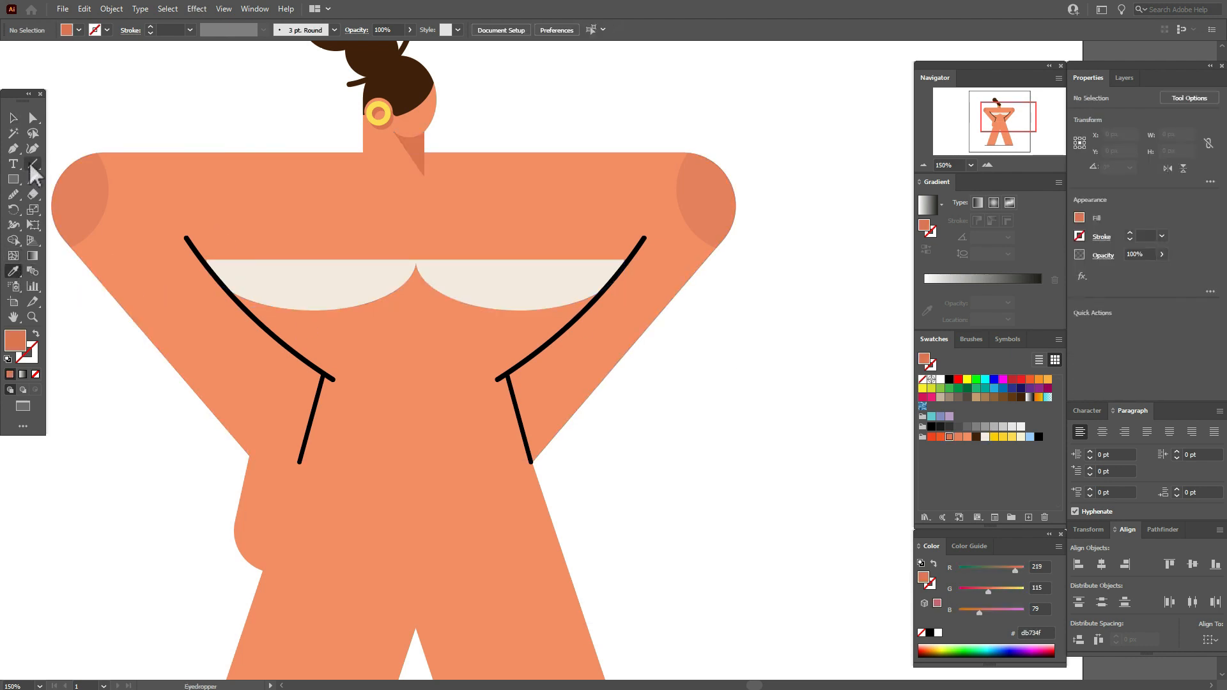
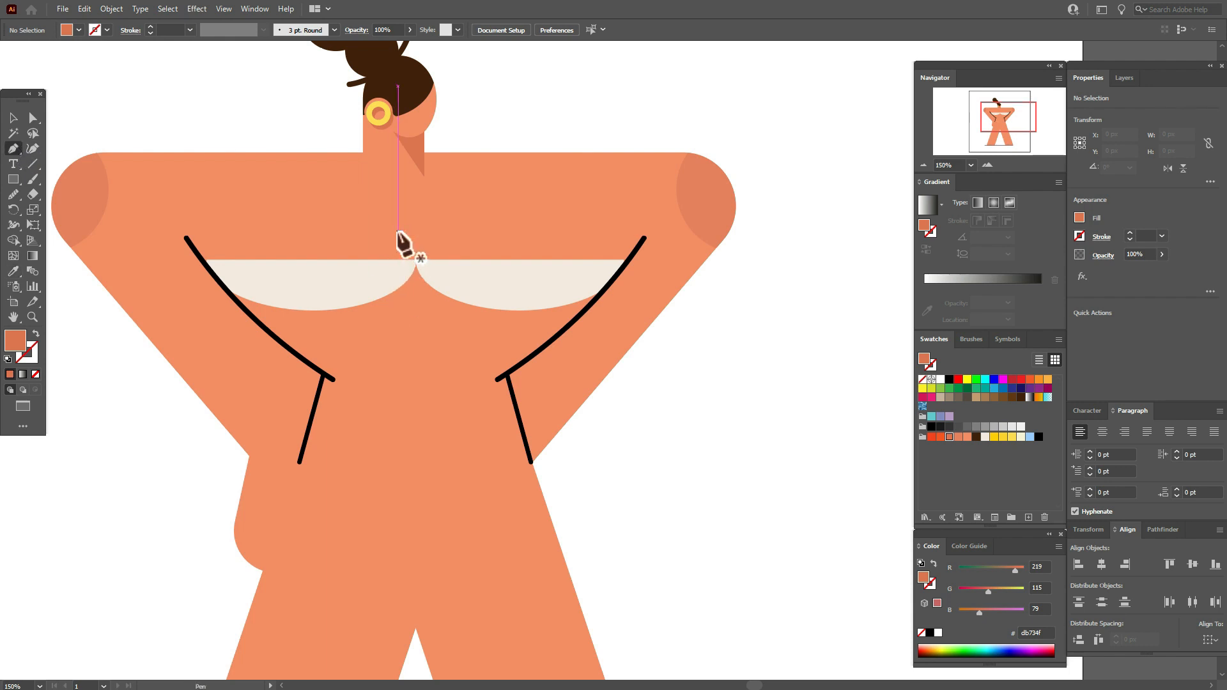
pyautogui.moveTo(416, 260)
pyautogui.mouseDown()
pyautogui.moveTo(434, 288)
pyautogui.moveTo(414, 281)
pyautogui.mouseUp()
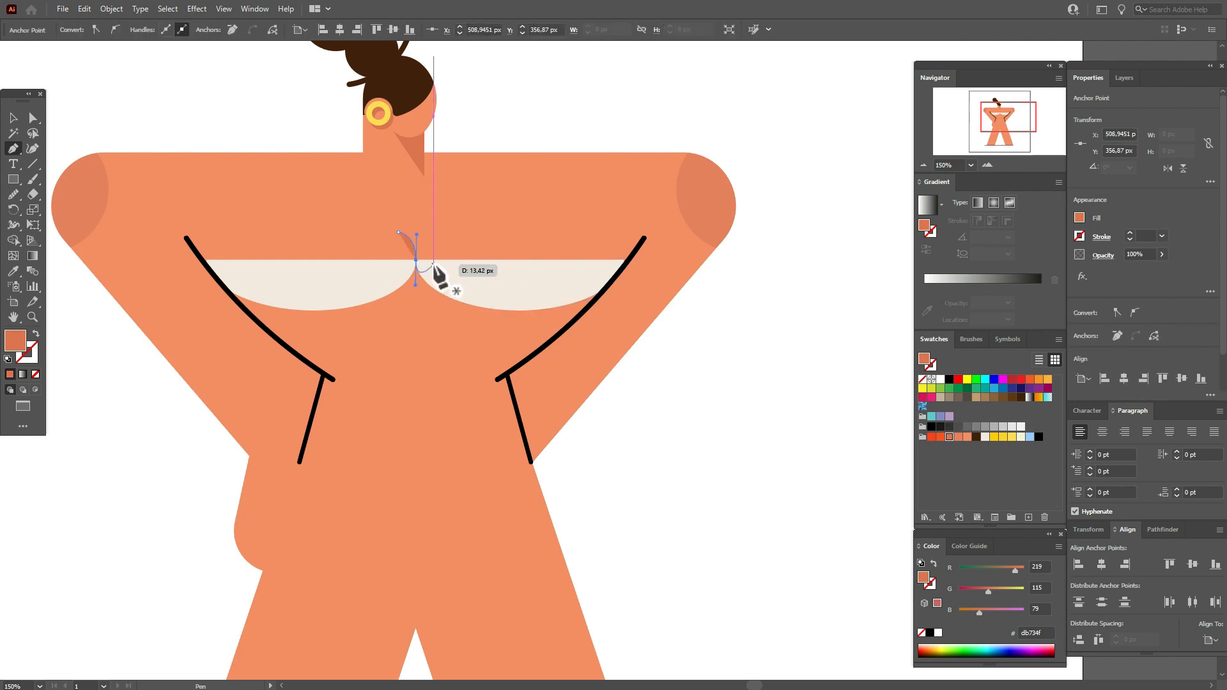
pyautogui.click(36, 334)
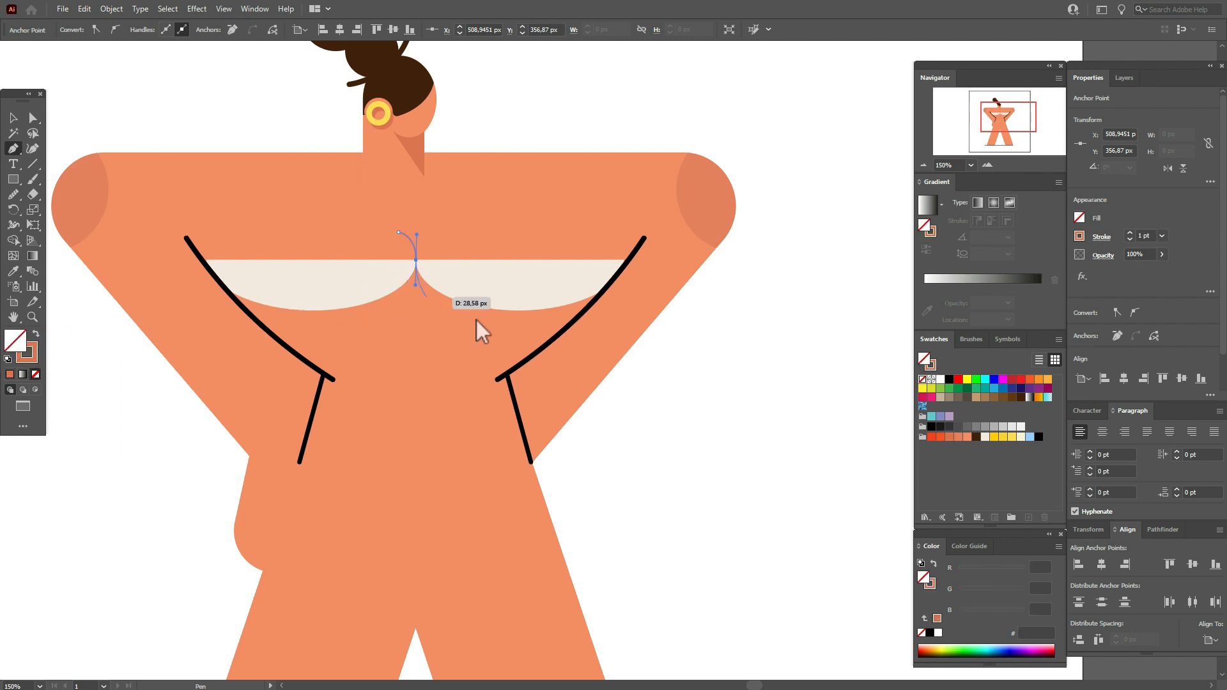
pyautogui.click(965, 340)
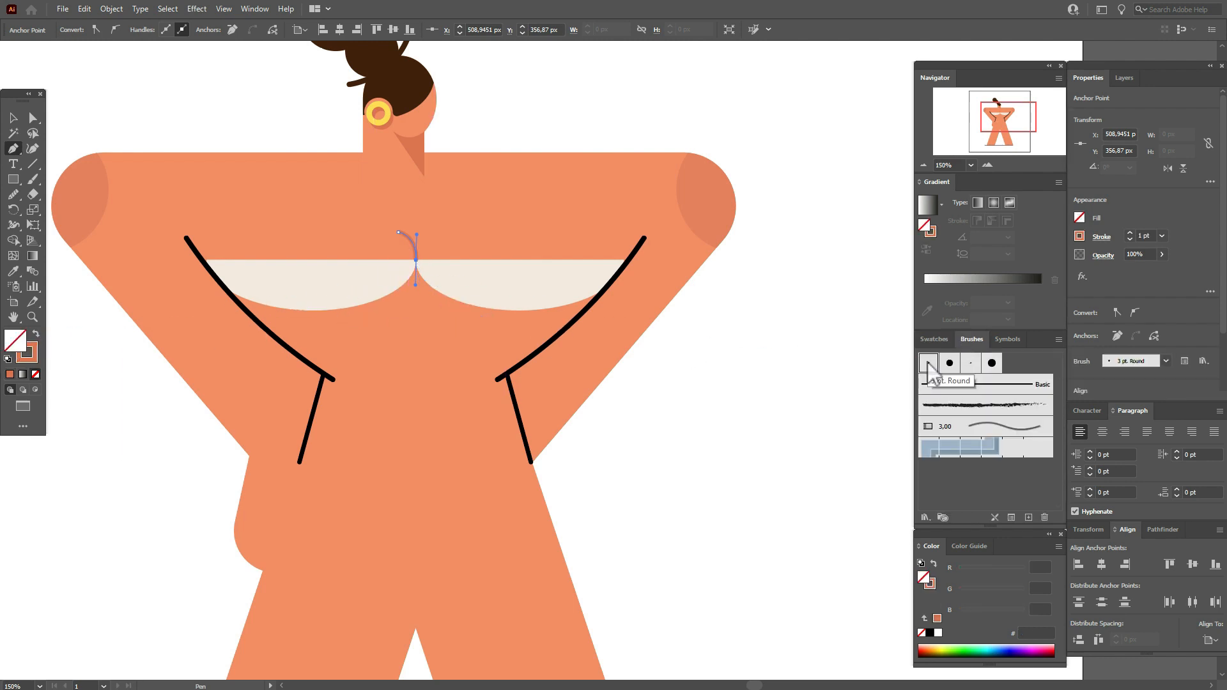
pyautogui.press('Escape')
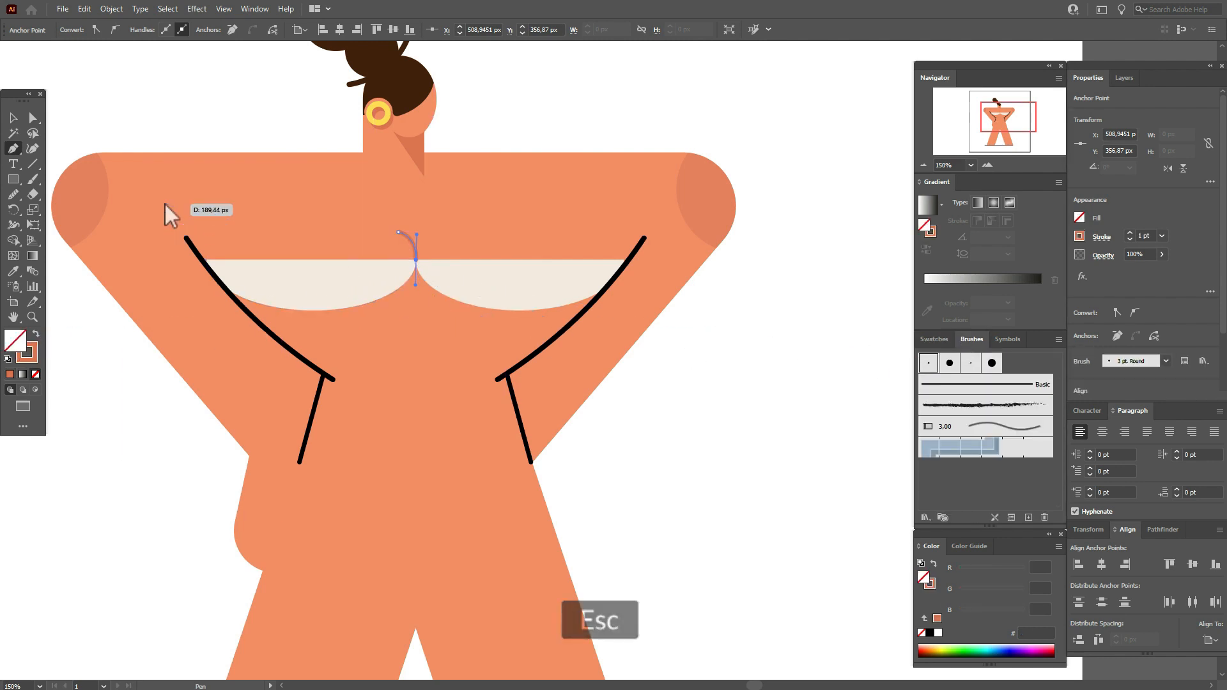
pyautogui.click(13, 117)
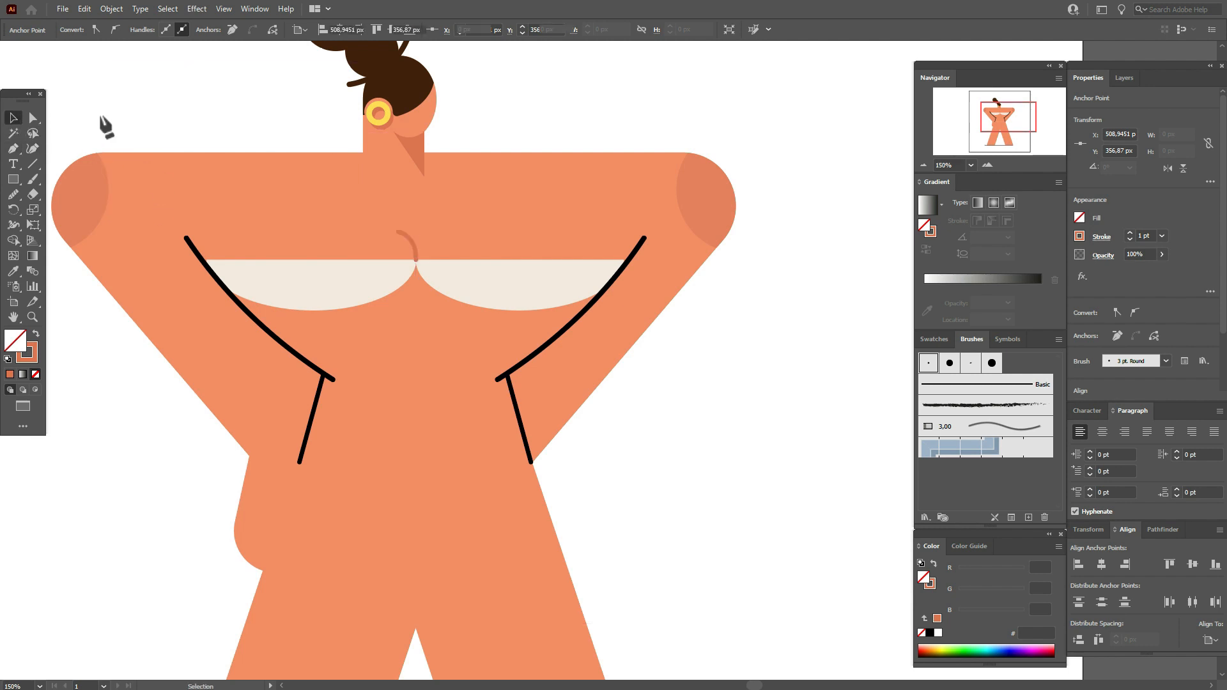
pyautogui.click(104, 122)
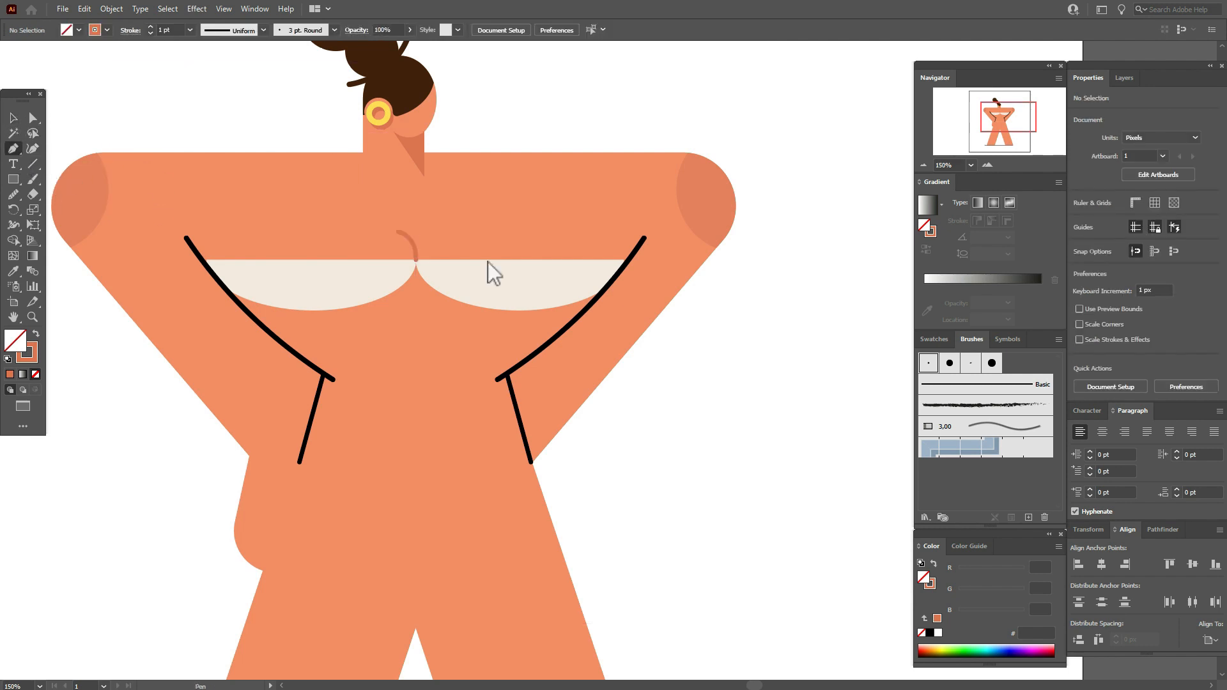
# Step: Extend the chest crease with a second short curve branching up and right from the point where the cream shapes meet
pyautogui.click(417, 259)
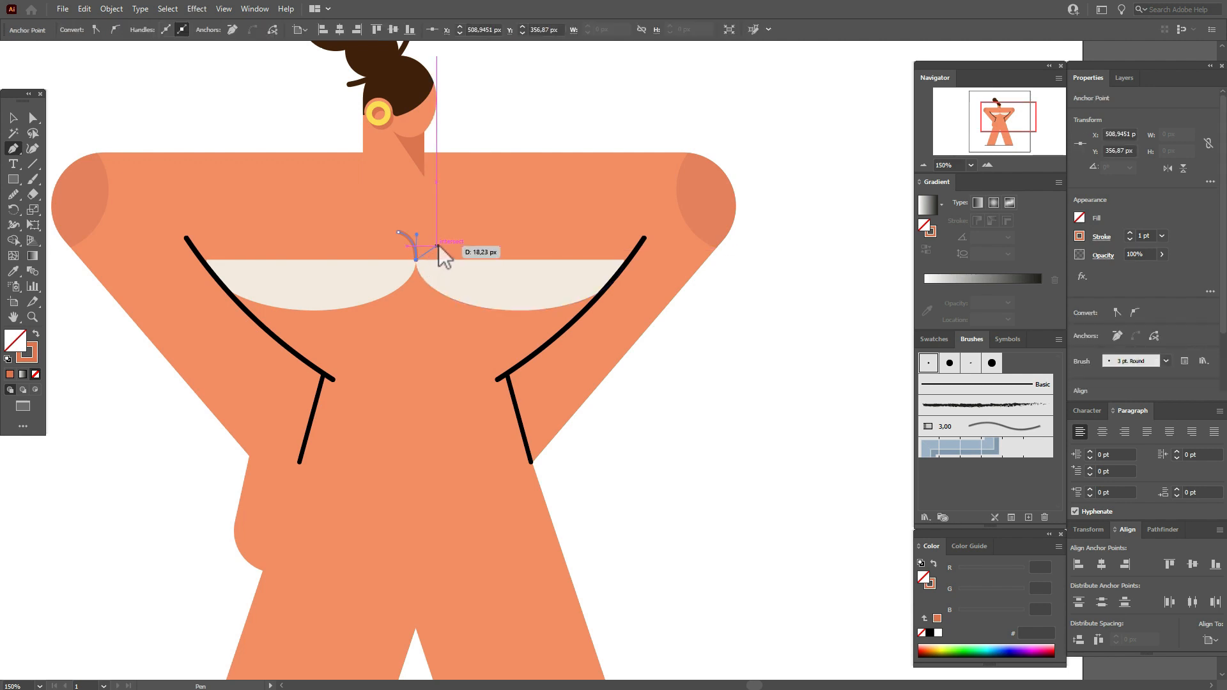
pyautogui.click(435, 244)
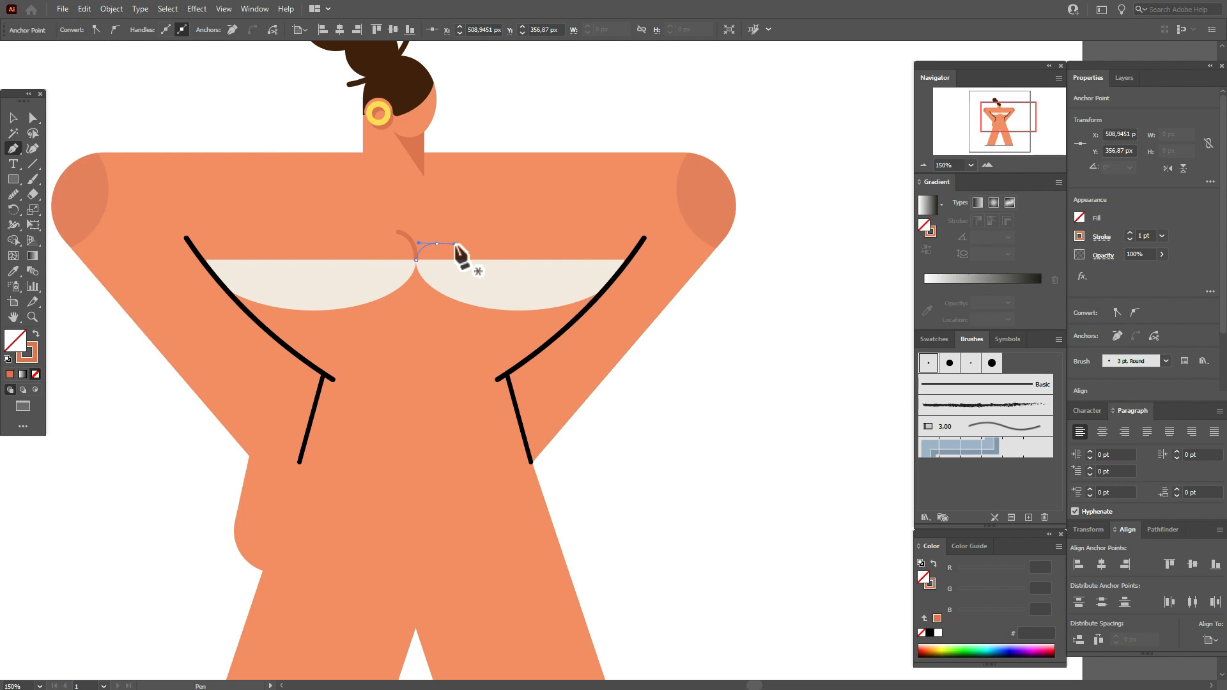
pyautogui.press('Escape')
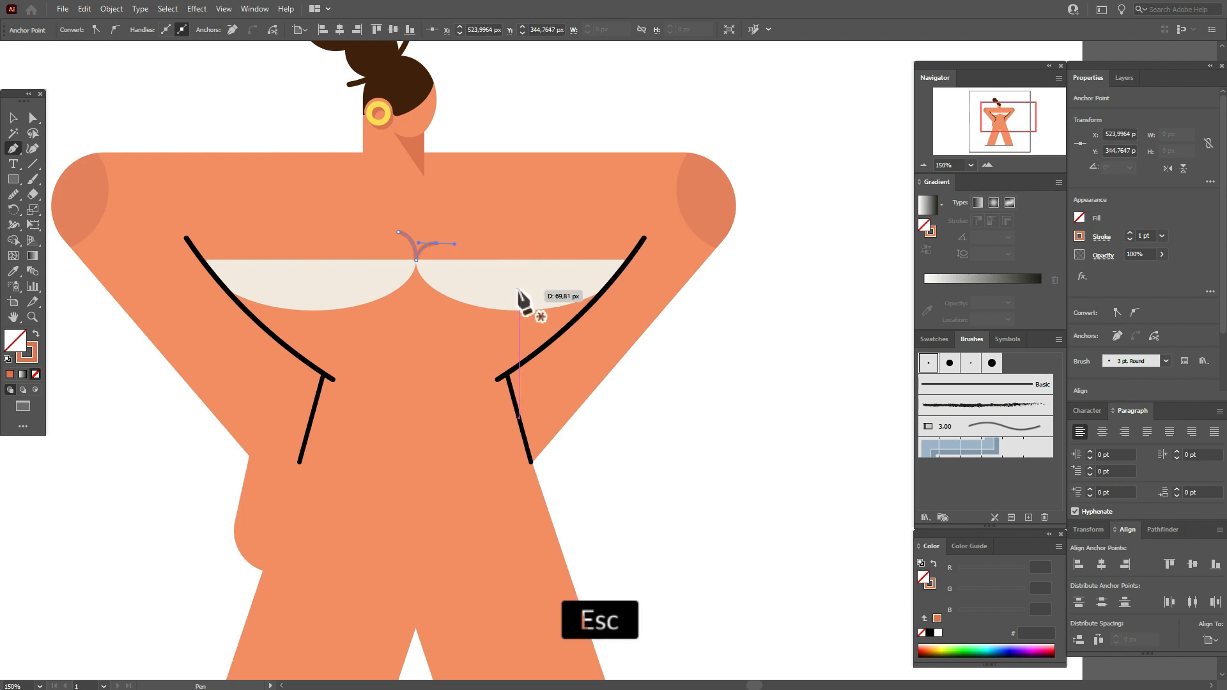
pyautogui.click(13, 119)
pyautogui.click(98, 114)
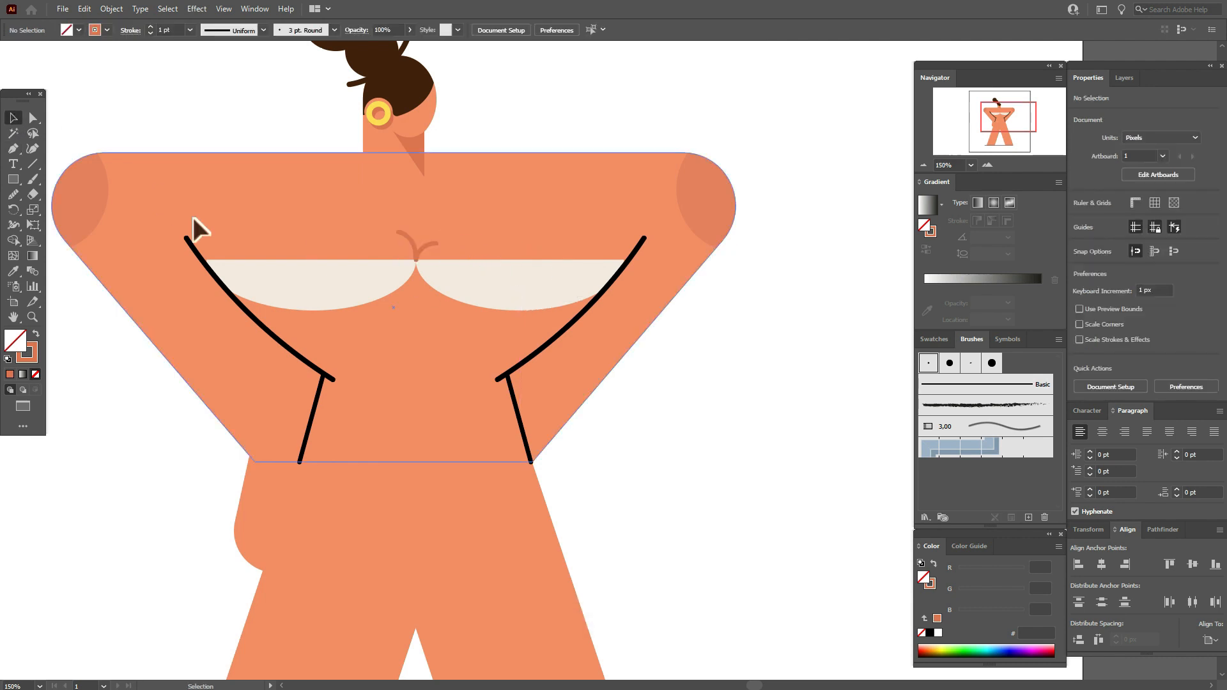
# Step: Bring both cream half-ellipses and the two curved black arm lines to the front, above the chest crease
pyautogui.click(347, 287)
pyautogui.keyDown('shift'); pyautogui.click(305, 354); pyautogui.keyUp('shift')
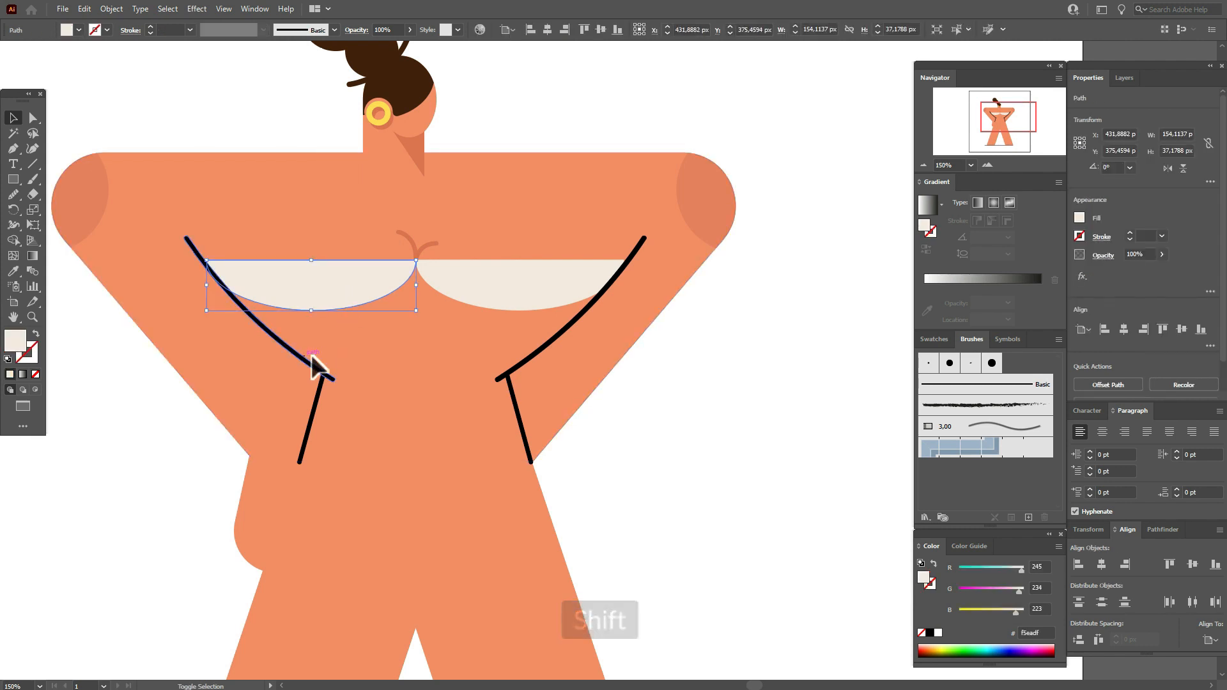
pyautogui.keyDown('shift'); pyautogui.click(557, 337); pyautogui.keyUp('shift')
pyautogui.keyDown('shift'); pyautogui.click(546, 287); pyautogui.keyUp('shift')
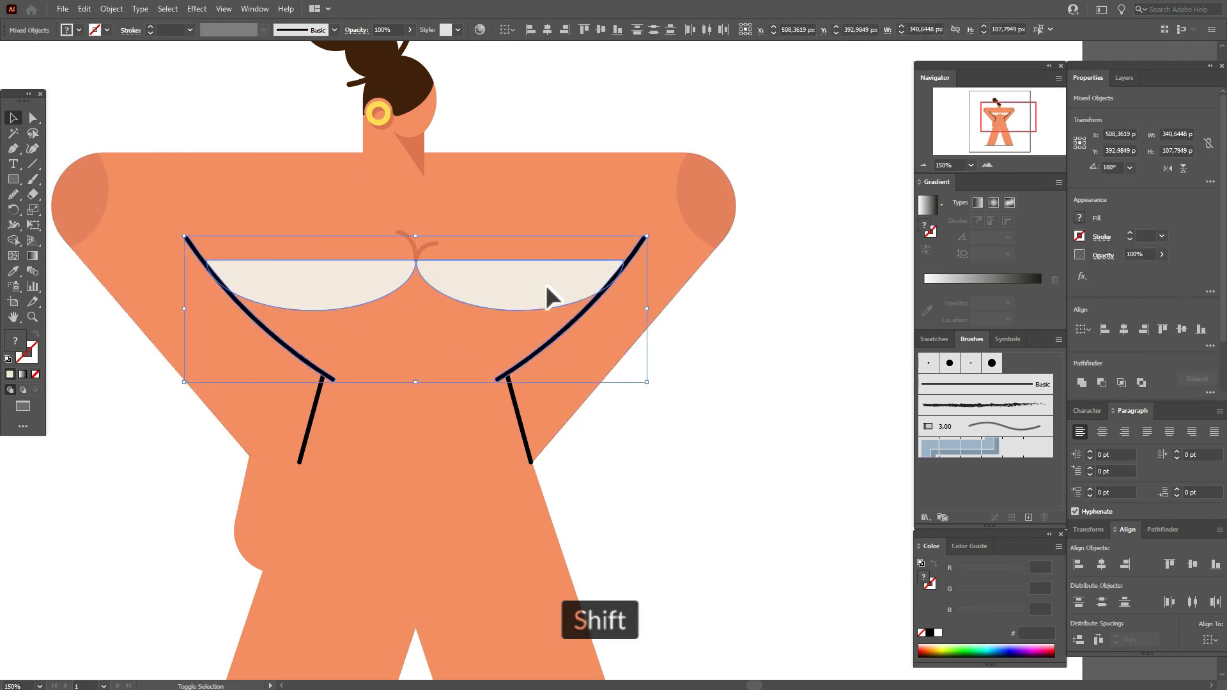
pyautogui.rightClick(646, 305)
pyautogui.moveTo(767, 451)
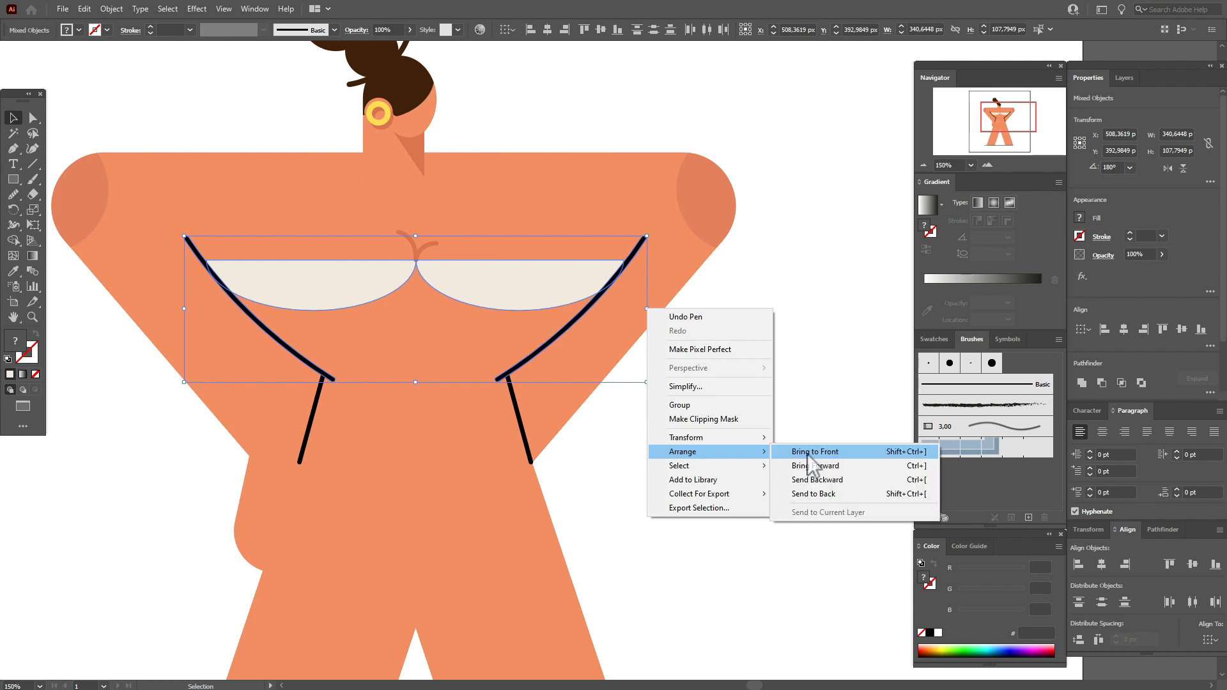
pyautogui.click(812, 452)
pyautogui.click(798, 419)
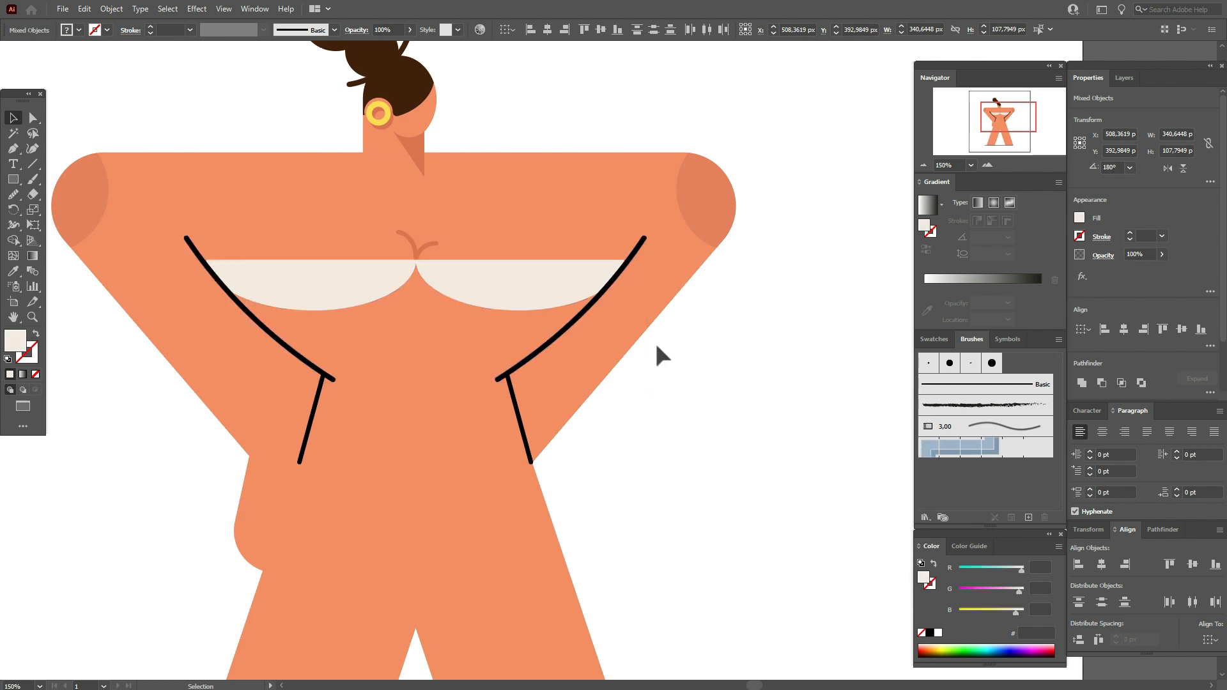
# Step: Rotate the chest crease about 9° and nudge it left onto the meeting point of the cream shapes
pyautogui.click(419, 246)
pyautogui.moveTo(441, 232); pyautogui.dragTo(441, 227)
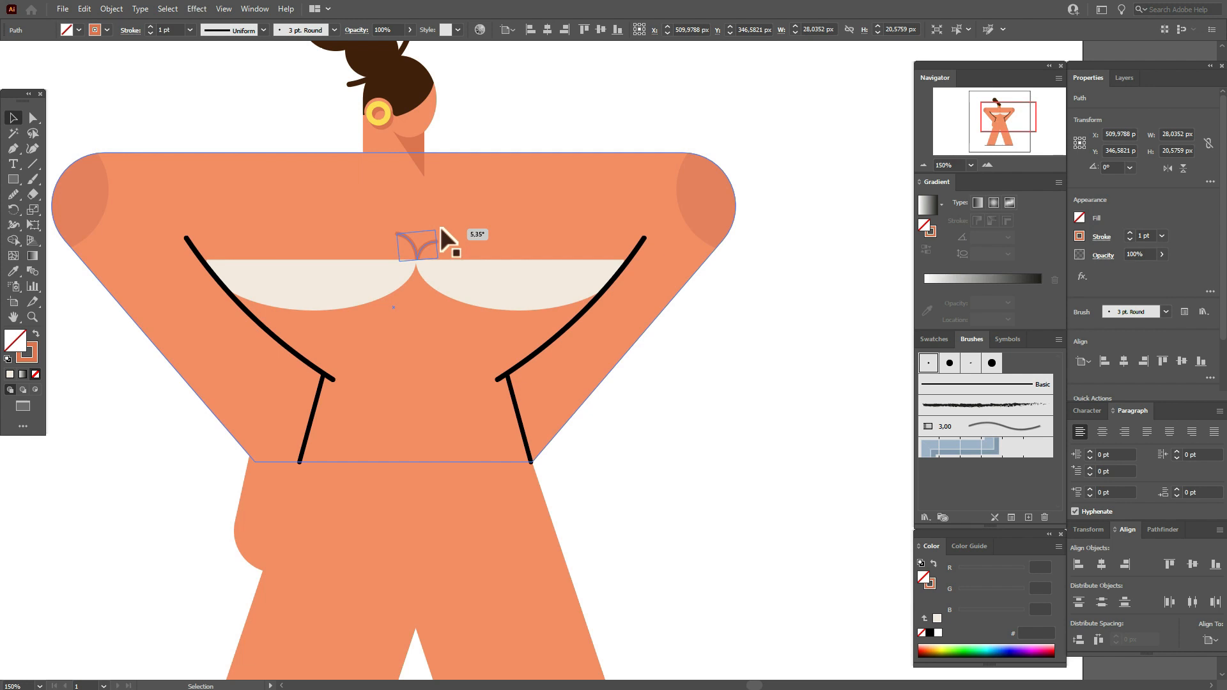
pyautogui.press('Left')
pyautogui.press('Left')
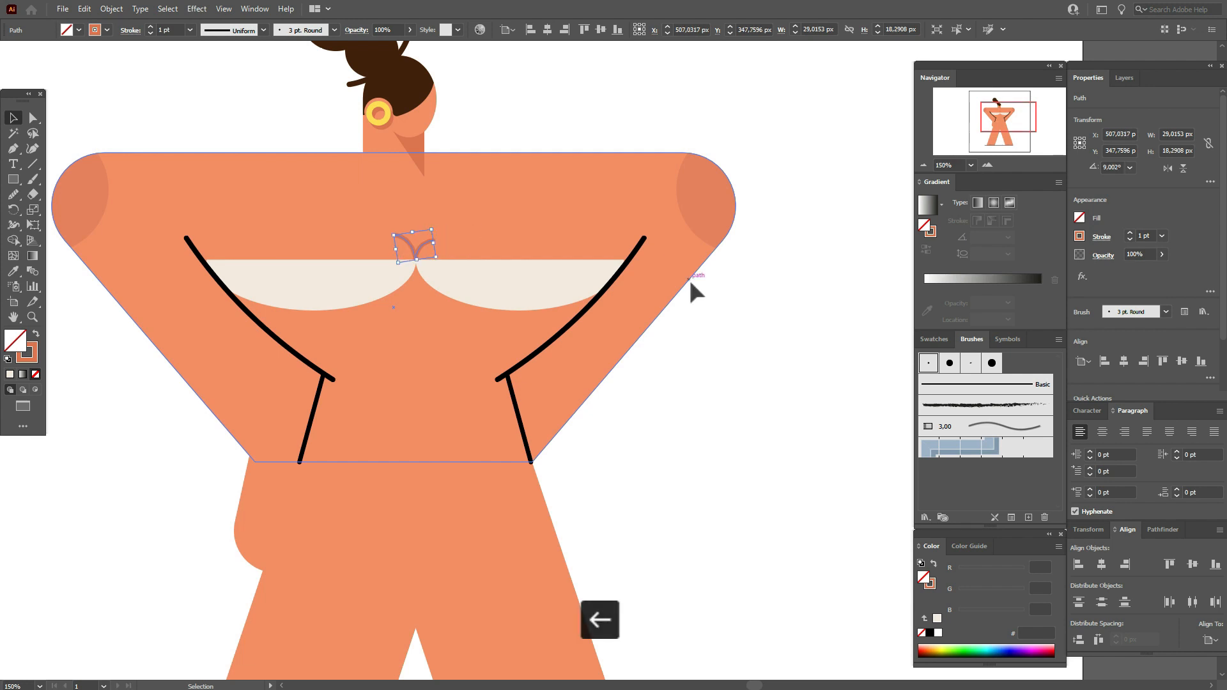
# Step: Nudge the chest crease slightly down and right over the meeting point of the cream shapes and deselect it
pyautogui.press('Down')
pyautogui.press('Right')
pyautogui.press('Right')
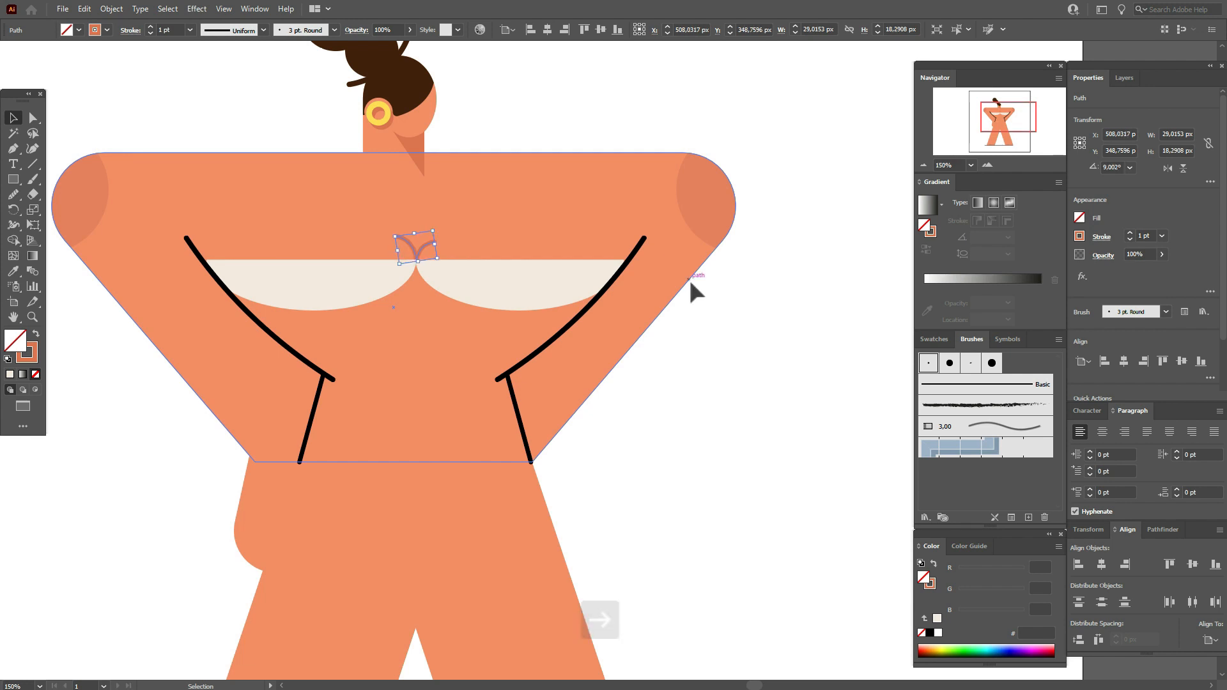
pyautogui.click(736, 323)
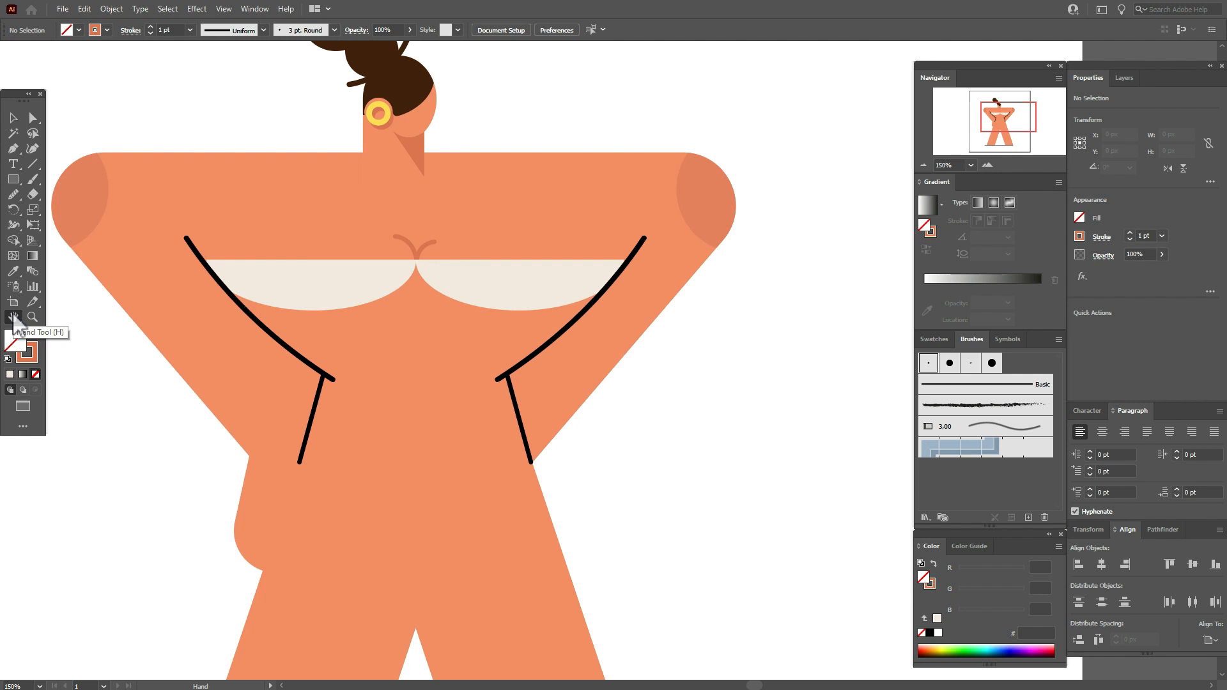
# Step: Draw a rectangle about 206 × 148 px across the hips, filled with yellow ffdd4d and without a stroke
pyautogui.moveTo(388, 406); pyautogui.dragTo(348, 258)
pyautogui.moveTo(490, 425); pyautogui.dragTo(473, 279)
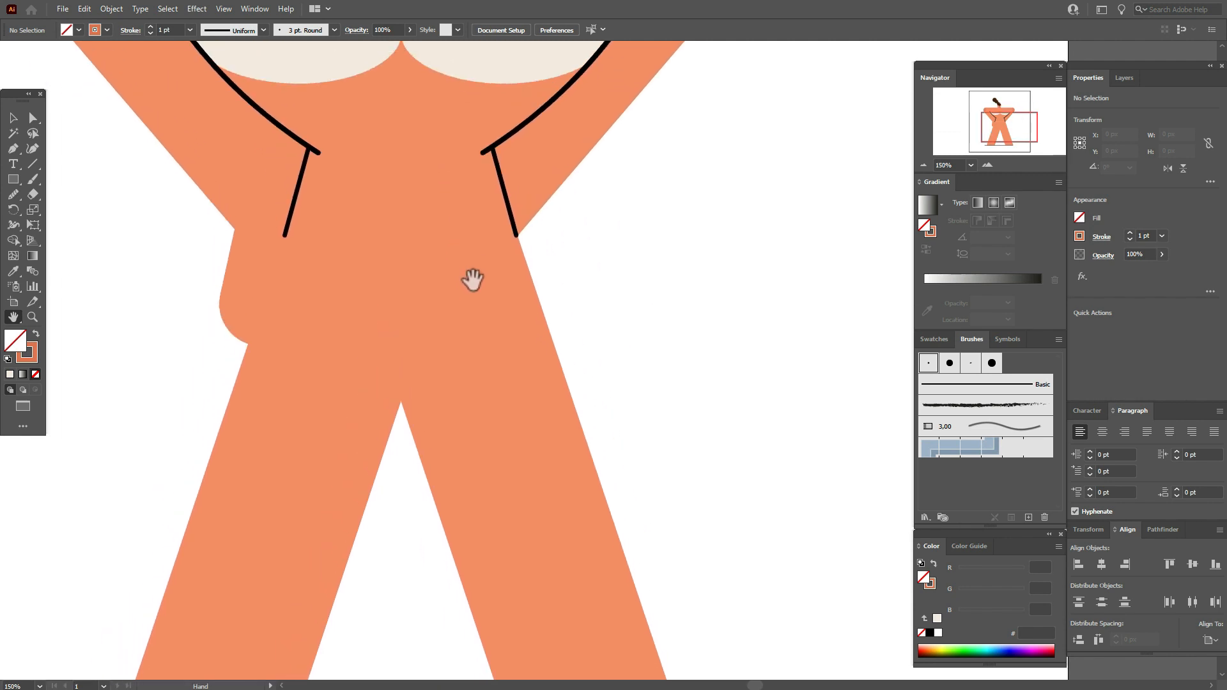
pyautogui.click(947, 337)
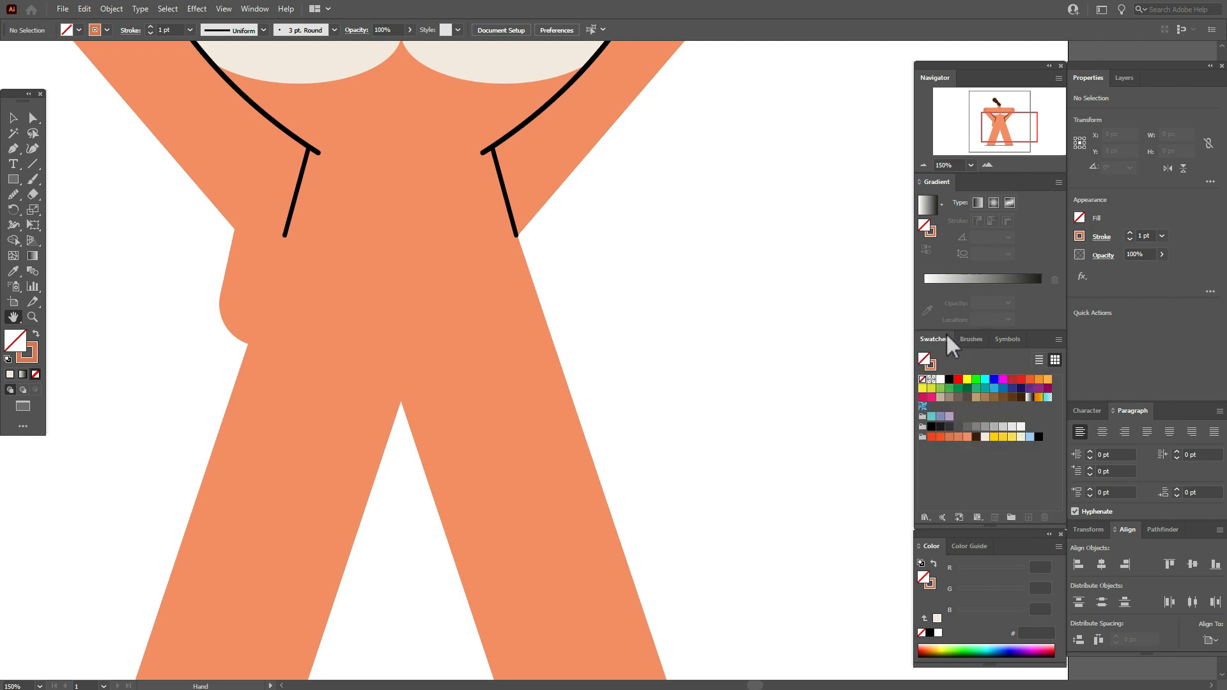
pyautogui.click(1011, 436)
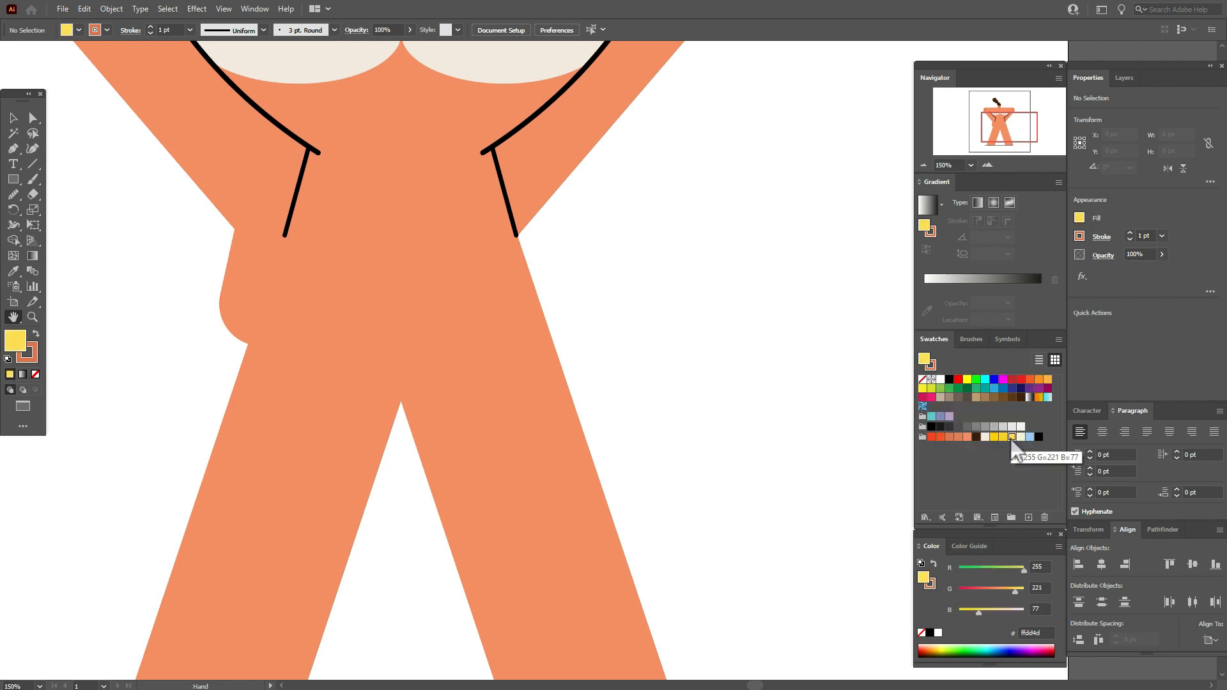
pyautogui.click(12, 185)
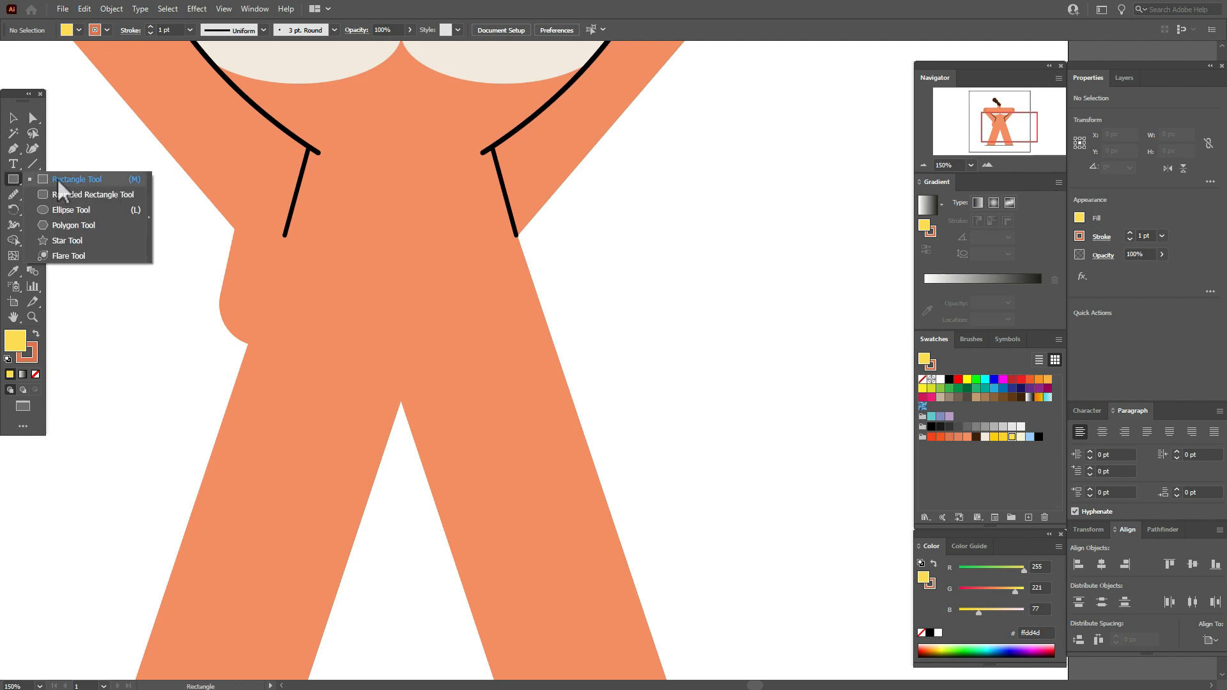
pyautogui.click(56, 178)
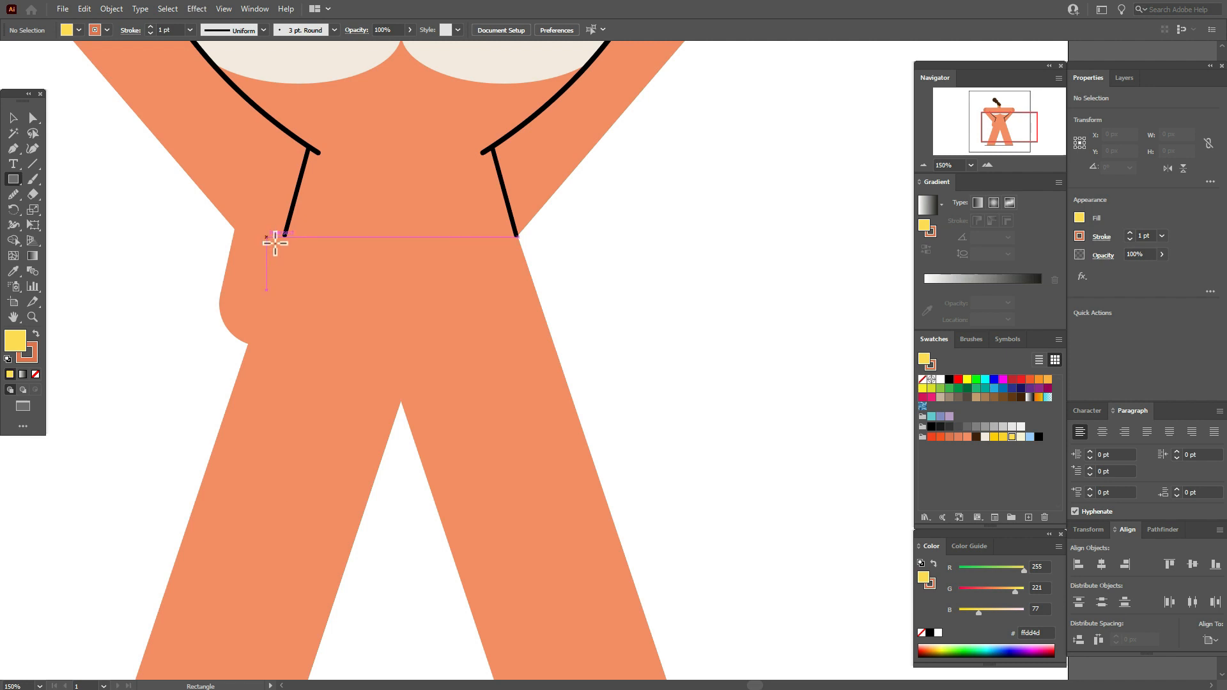
pyautogui.moveTo(267, 237)
pyautogui.mouseDown()
pyautogui.moveTo(493, 372)
pyautogui.moveTo(546, 437)
pyautogui.mouseUp()
pyautogui.click(33, 359)
pyautogui.click(36, 374)
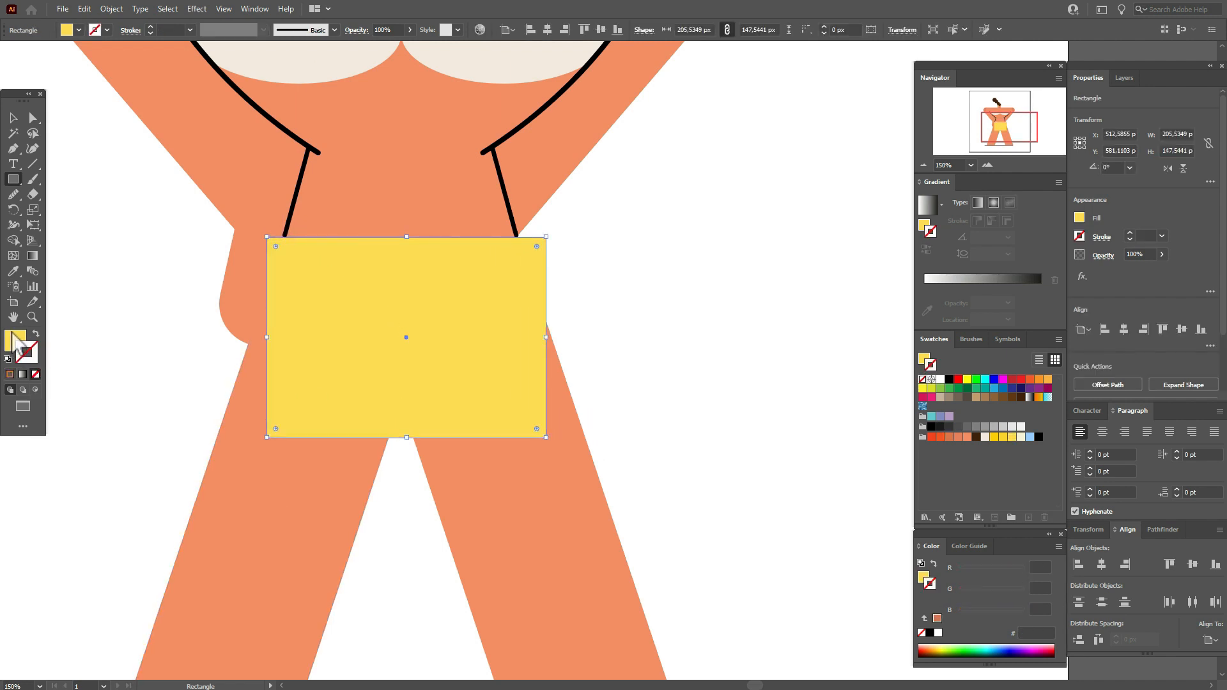
# Step: Widen the yellow rectangle on both sides to about 283 px so it spans both hips
pyautogui.click(13, 334)
pyautogui.click(19, 117)
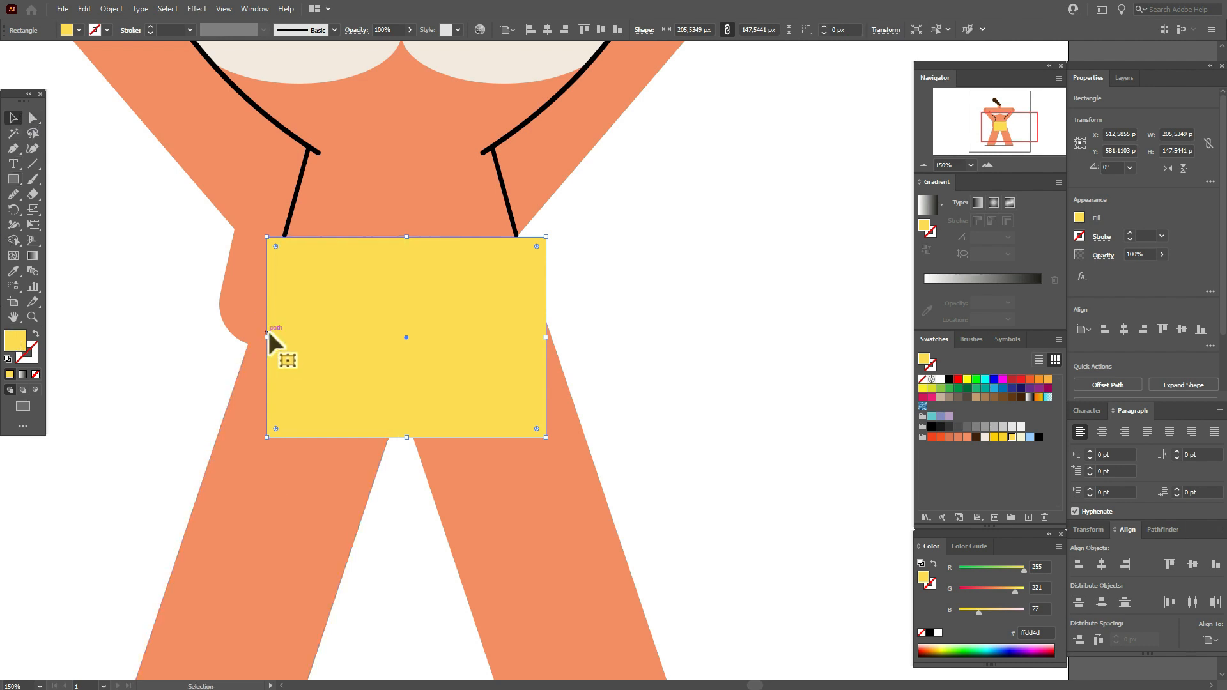
pyautogui.moveTo(267, 337); pyautogui.dragTo(213, 339)
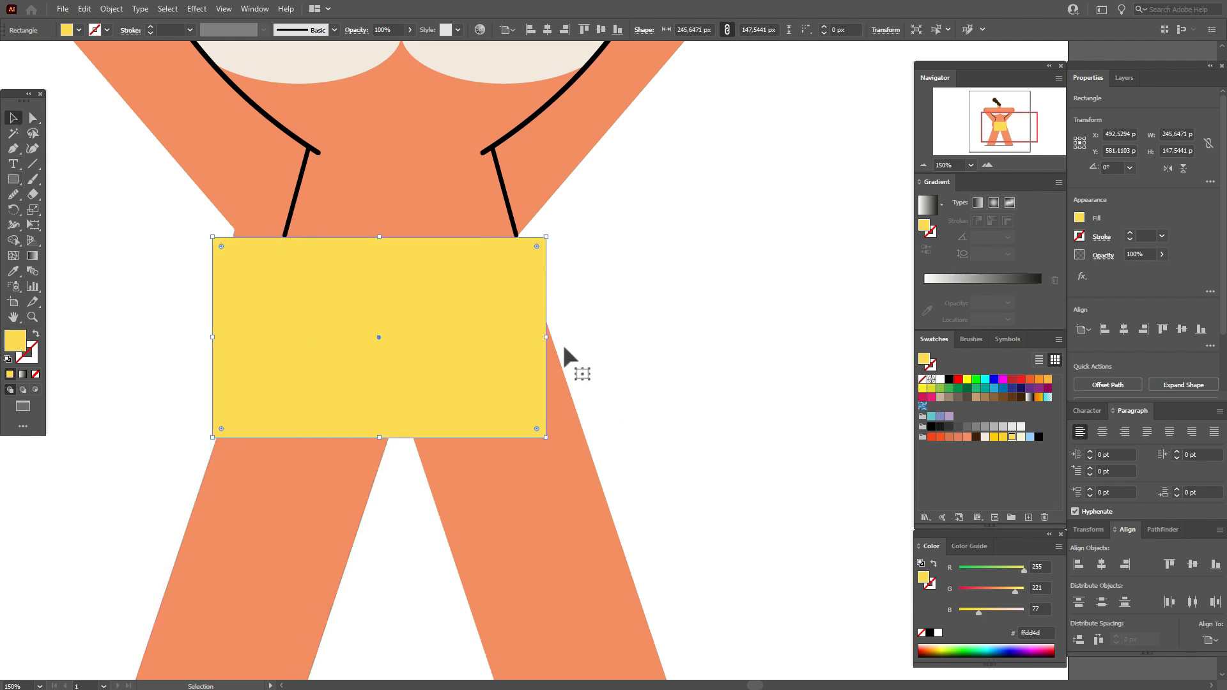
pyautogui.moveTo(546, 337); pyautogui.dragTo(596, 337)
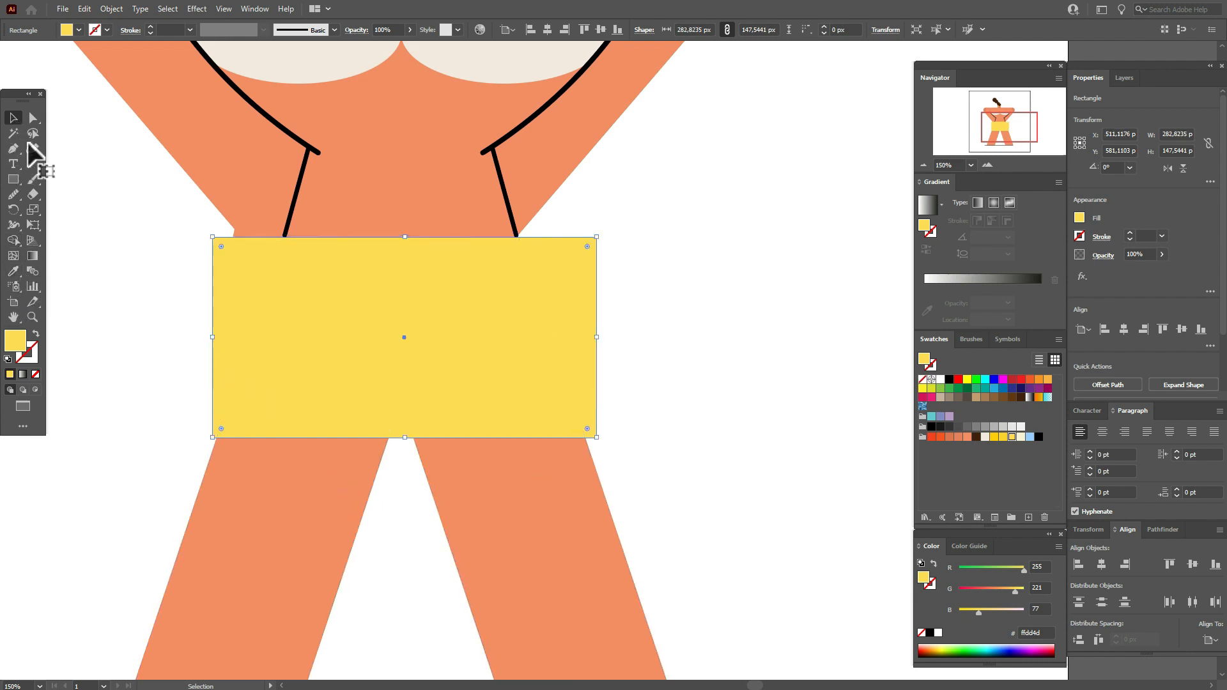
pyautogui.click(82, 220)
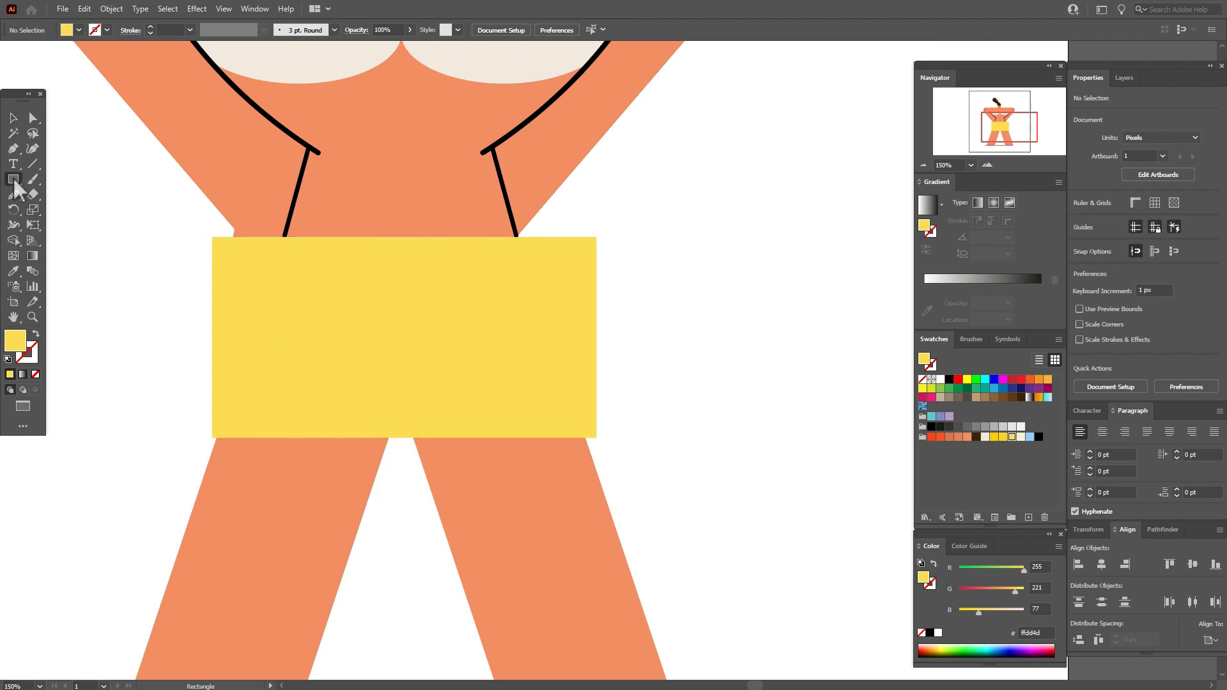
# Step: Draw a circle about 132 px wide, fill it with the sampled skin colour and place it over the rectangle's lower-left part
pyautogui.moveTo(14, 181); pyautogui.dragTo(60, 220)
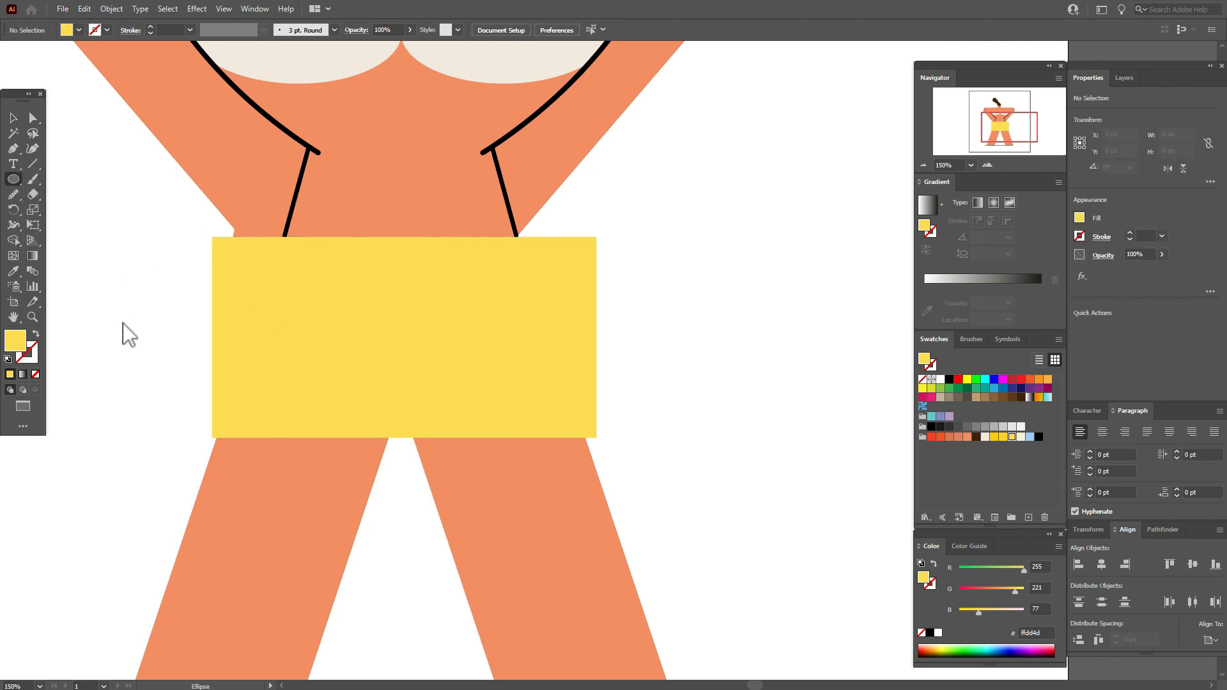
pyautogui.moveTo(131, 343); pyautogui.dragTo(276, 521)
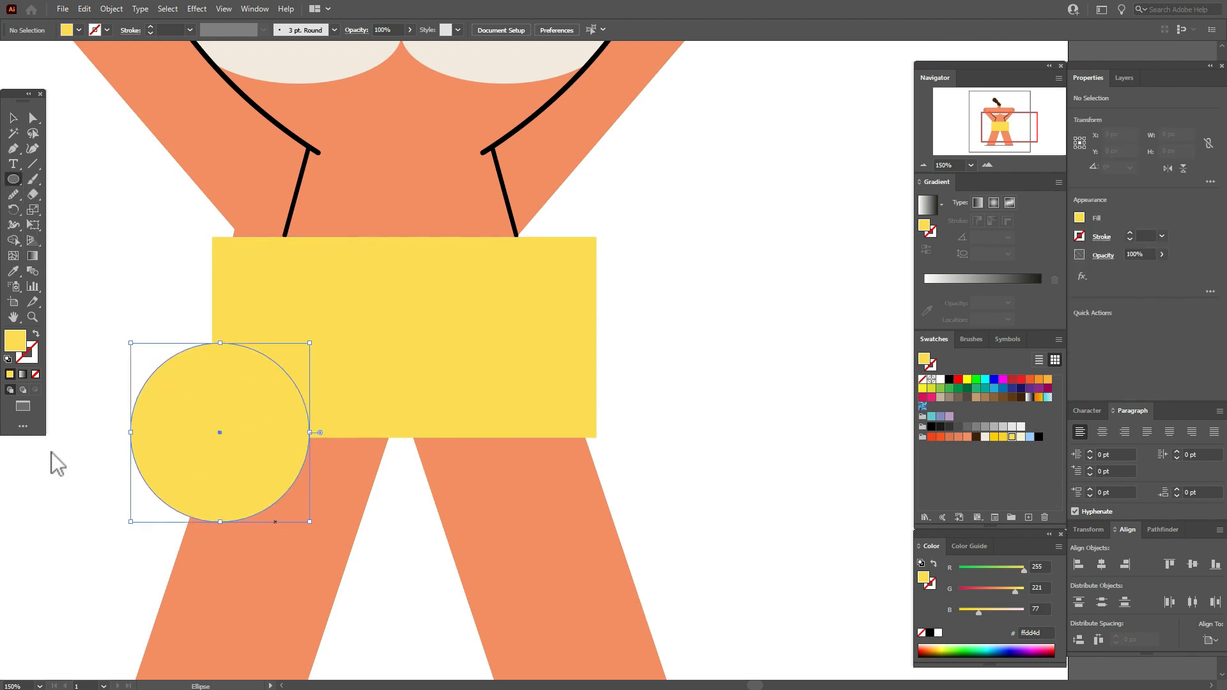
pyautogui.click(12, 256)
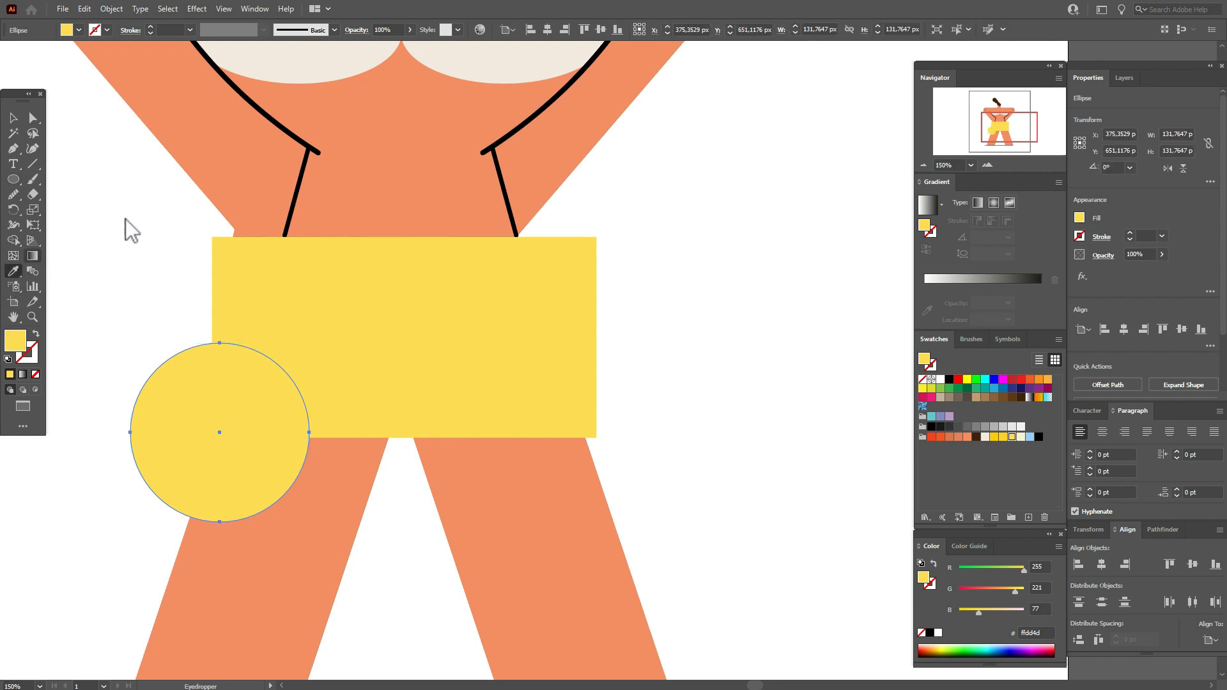
pyautogui.click(192, 178)
pyautogui.click(13, 118)
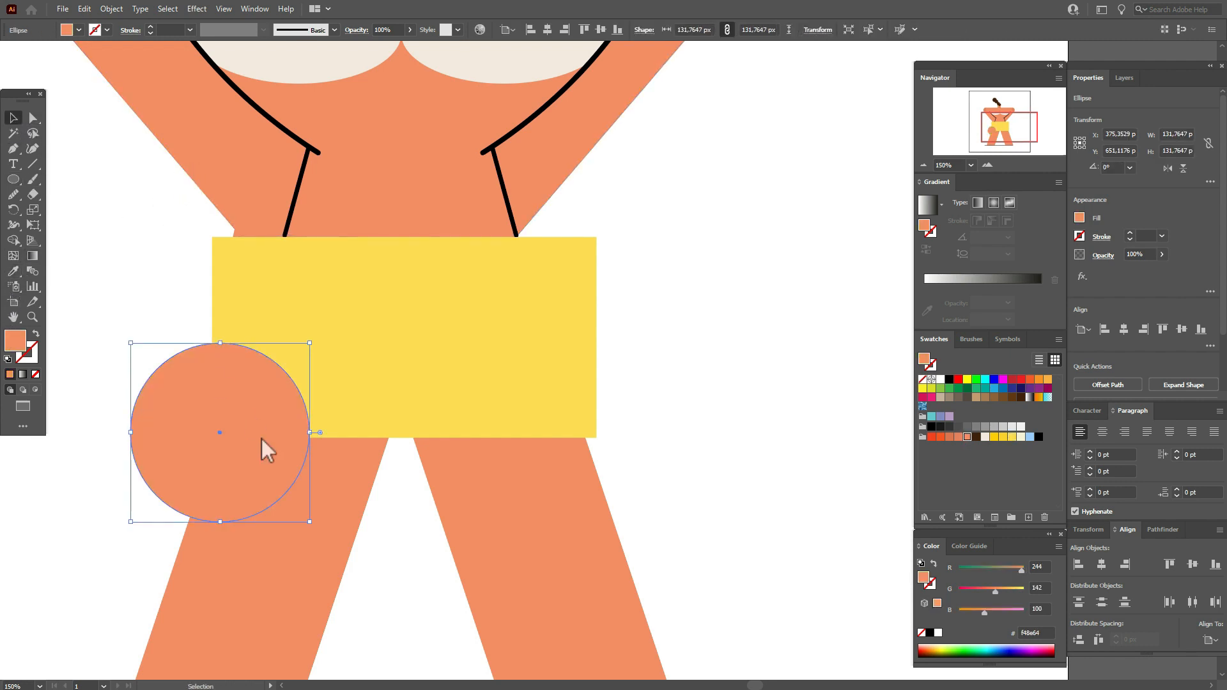
pyautogui.moveTo(261, 435); pyautogui.dragTo(343, 434)
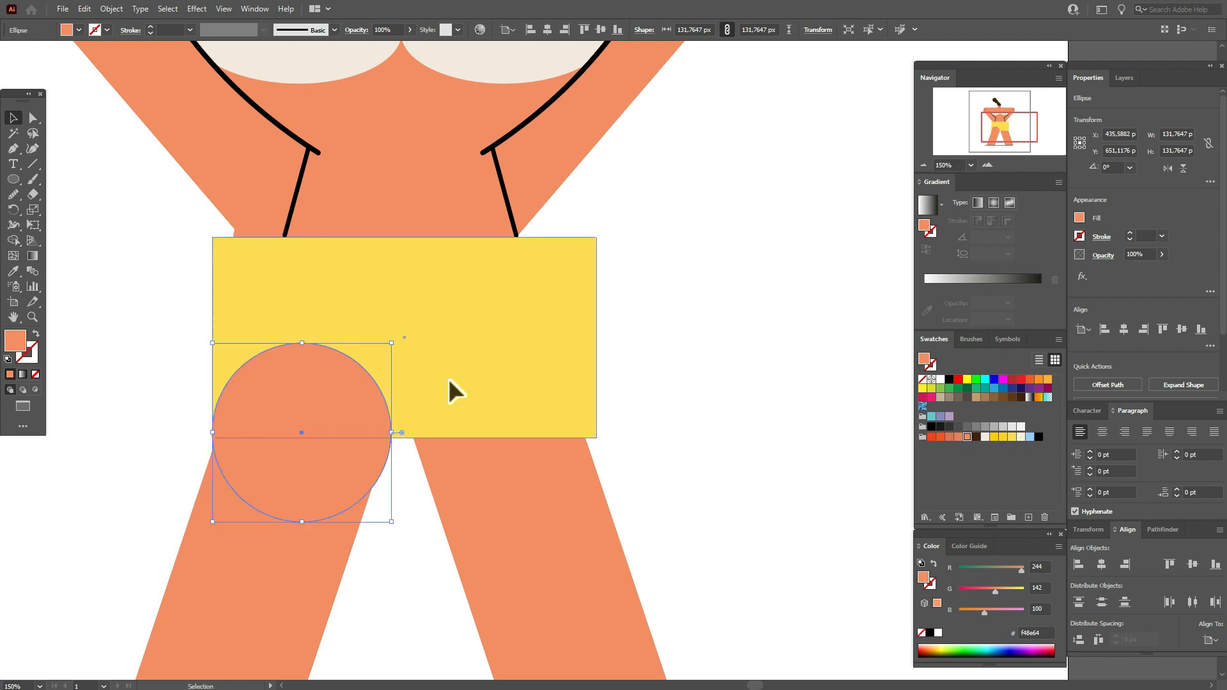
# Step: Extend the yellow rectangle's left edge slightly outward and enlarge the thigh circle to about 148 px, moving it up over the left thigh
pyautogui.hotkey('ctrl', '[')
pyautogui.click(243, 361)
pyautogui.moveTo(212, 337)
pyautogui.mouseDown()
pyautogui.moveTo(271, 341)
pyautogui.moveTo(199, 342)
pyautogui.mouseUp()
pyautogui.moveTo(276, 441); pyautogui.dragTo(268, 416)
pyautogui.moveTo(379, 409); pyautogui.dragTo(366, 430)
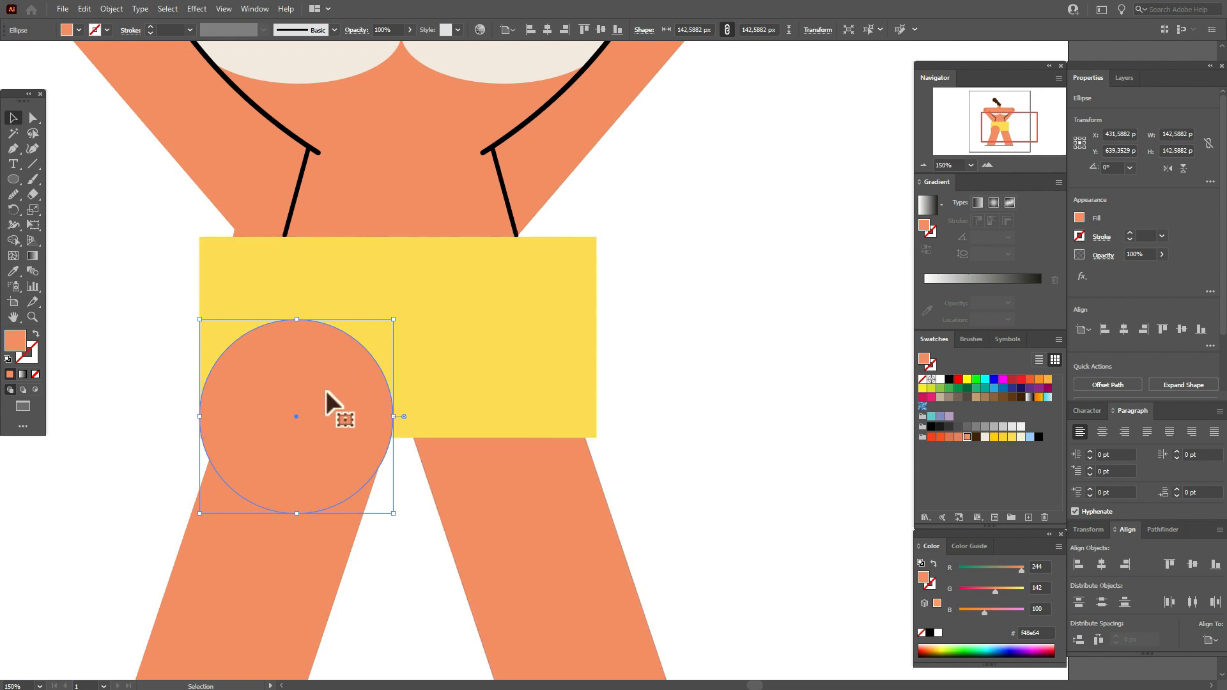
pyautogui.moveTo(326, 390); pyautogui.dragTo(328, 379)
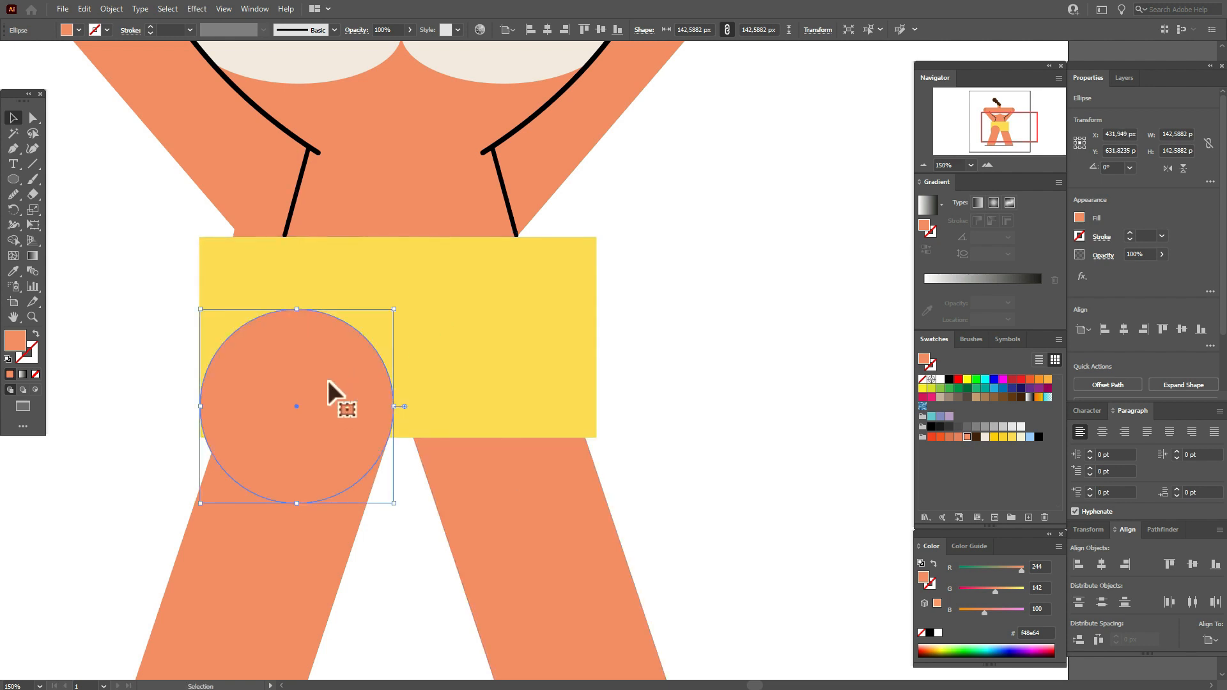
pyautogui.moveTo(202, 406); pyautogui.dragTo(262, 412)
# Step: Paste a copy of the circle over the right thigh and align both circles on their vertical centres
pyautogui.hotkey('ctrl', 'v')
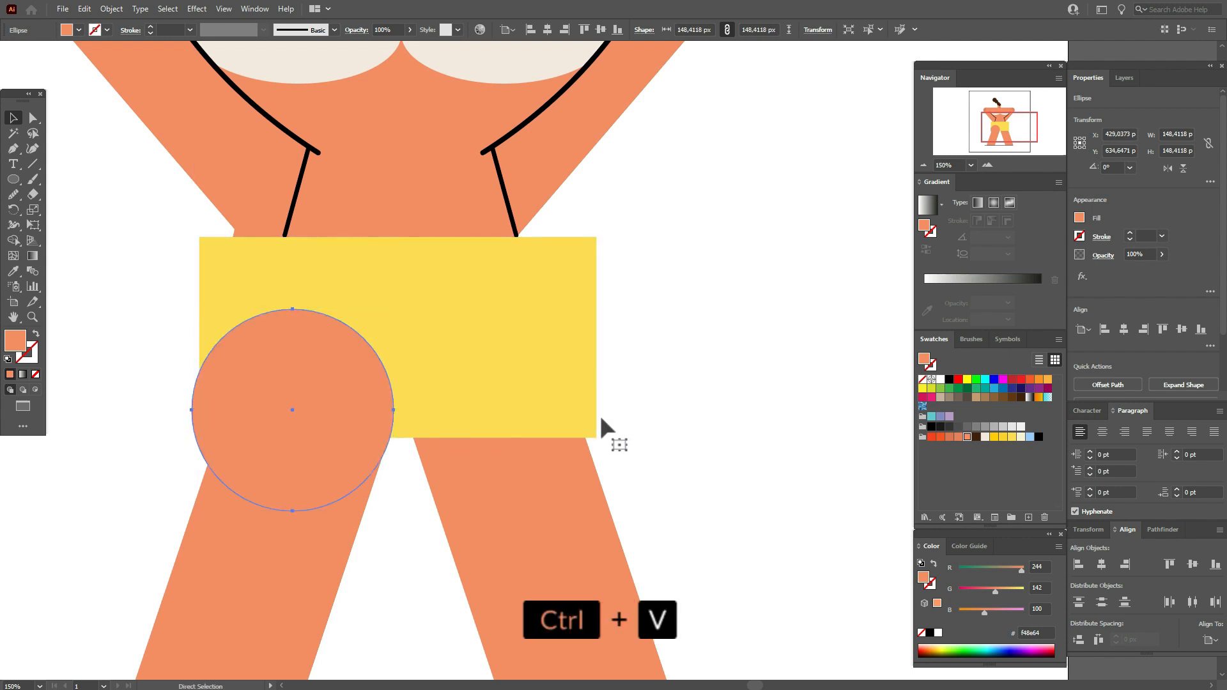
pyautogui.moveTo(538, 397)
pyautogui.mouseDown()
pyautogui.moveTo(528, 405)
pyautogui.moveTo(531, 390)
pyautogui.mouseUp()
pyautogui.keyDown('shift'); pyautogui.click(370, 404); pyautogui.keyUp('shift')
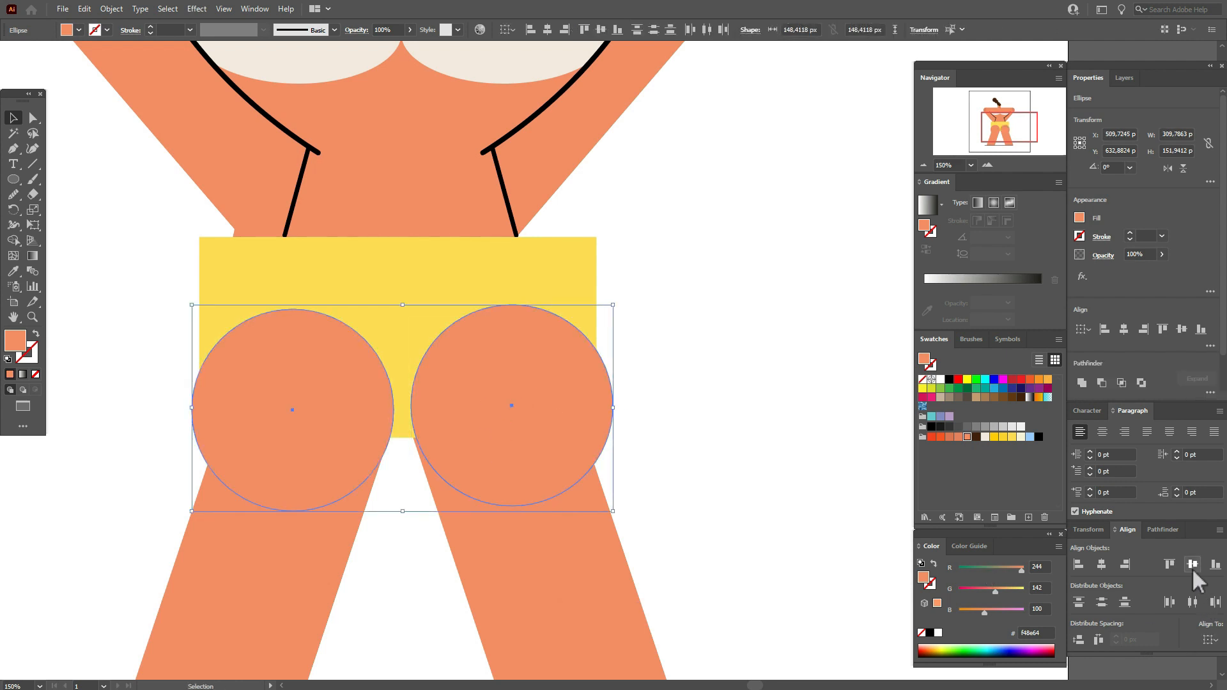
pyautogui.click(1192, 565)
pyautogui.click(695, 398)
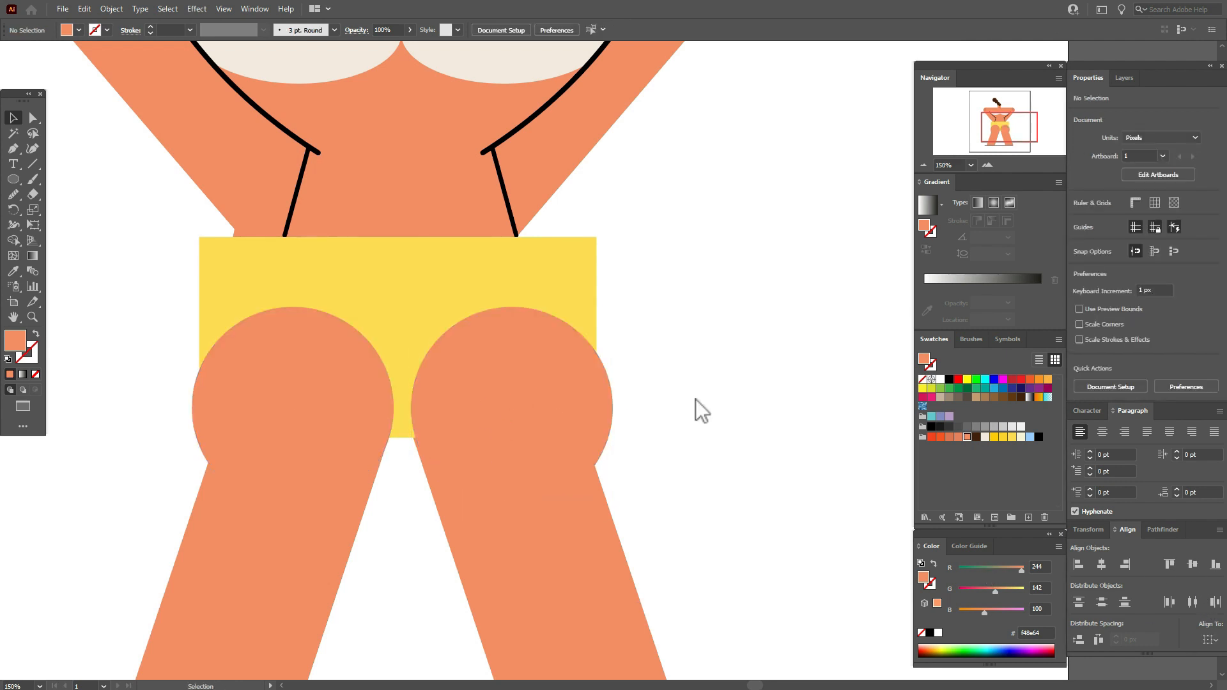
# Step: Adjust the gap between the two circles by nudging the right circle 1 px left
pyautogui.click(339, 401)
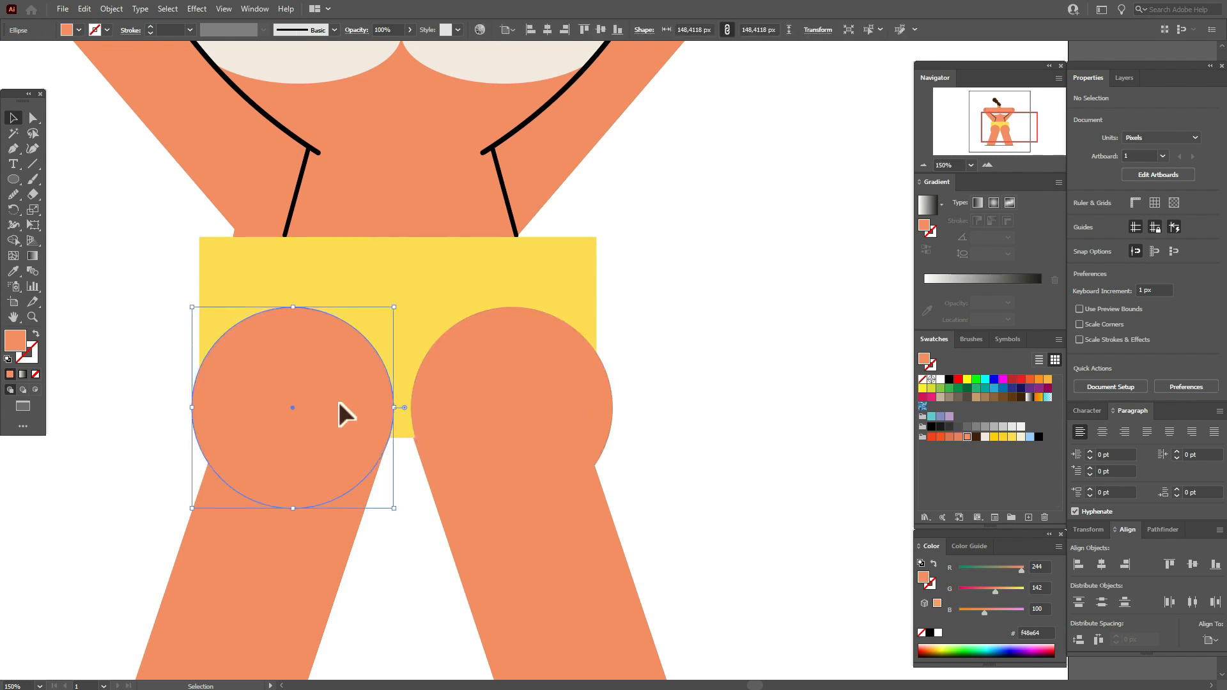
pyautogui.press('Left')
pyautogui.press('Left')
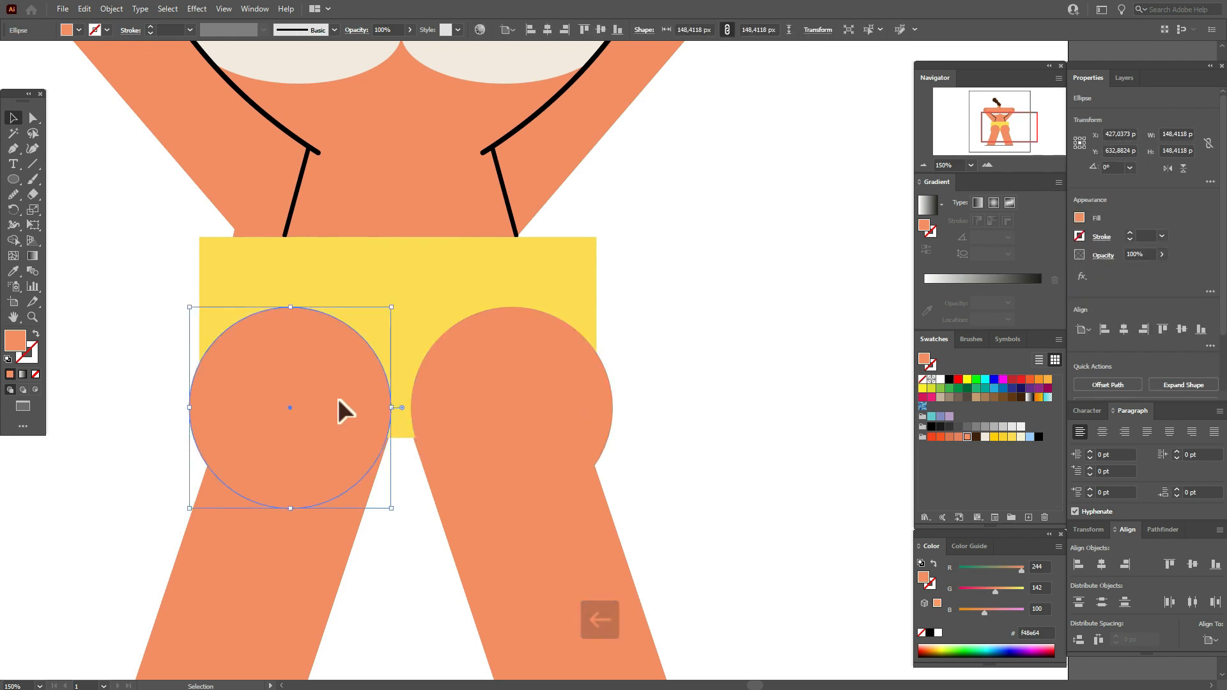
pyautogui.press('Right')
pyautogui.press('Right')
pyautogui.click(493, 447)
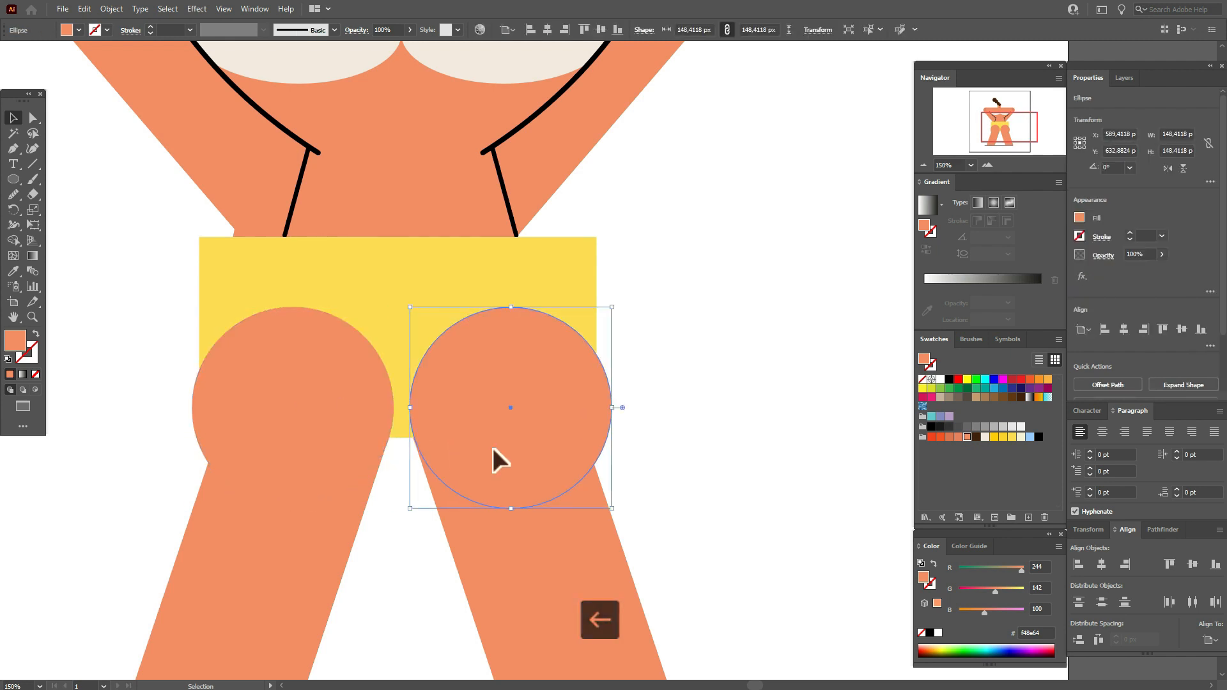
pyautogui.click(678, 453)
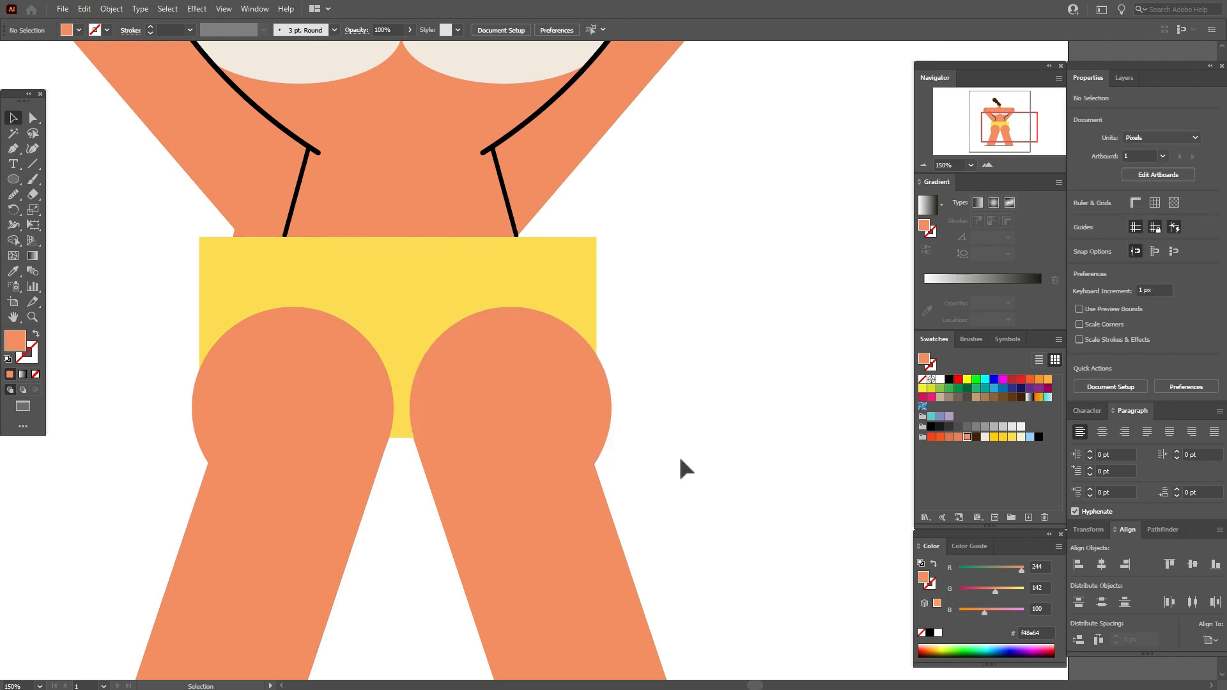
# Step: Apply the Exclude shape mode to both circles and the yellow rectangle, and ungroup the resulting shapes
pyautogui.click(316, 391)
pyautogui.keyDown('shift'); pyautogui.click(450, 387); pyautogui.keyUp('shift')
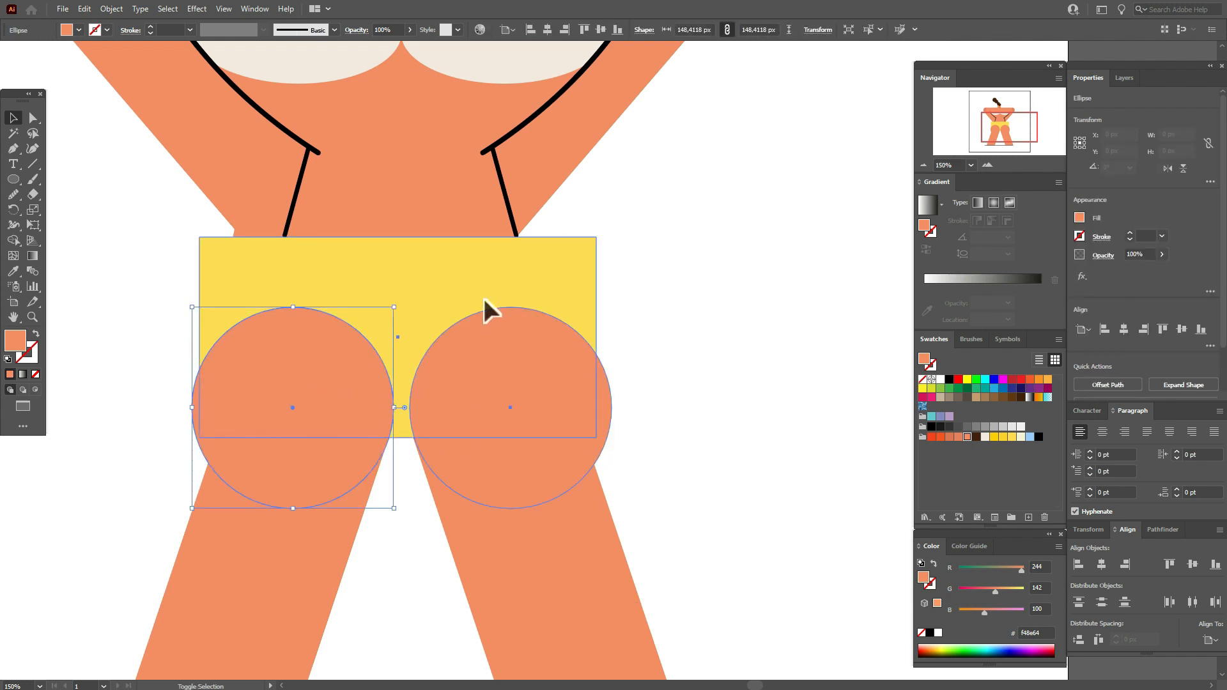
pyautogui.keyDown('shift'); pyautogui.click(485, 298); pyautogui.keyUp('shift')
pyautogui.click(1177, 531)
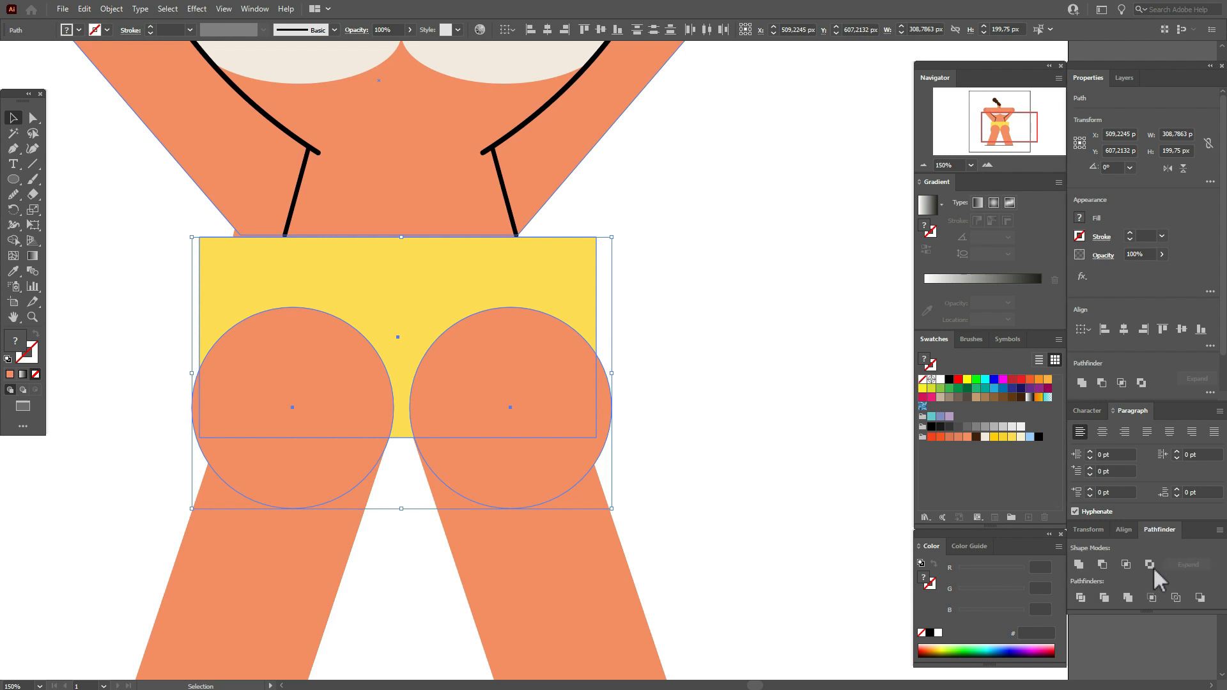
pyautogui.click(1149, 565)
pyautogui.rightClick(602, 418)
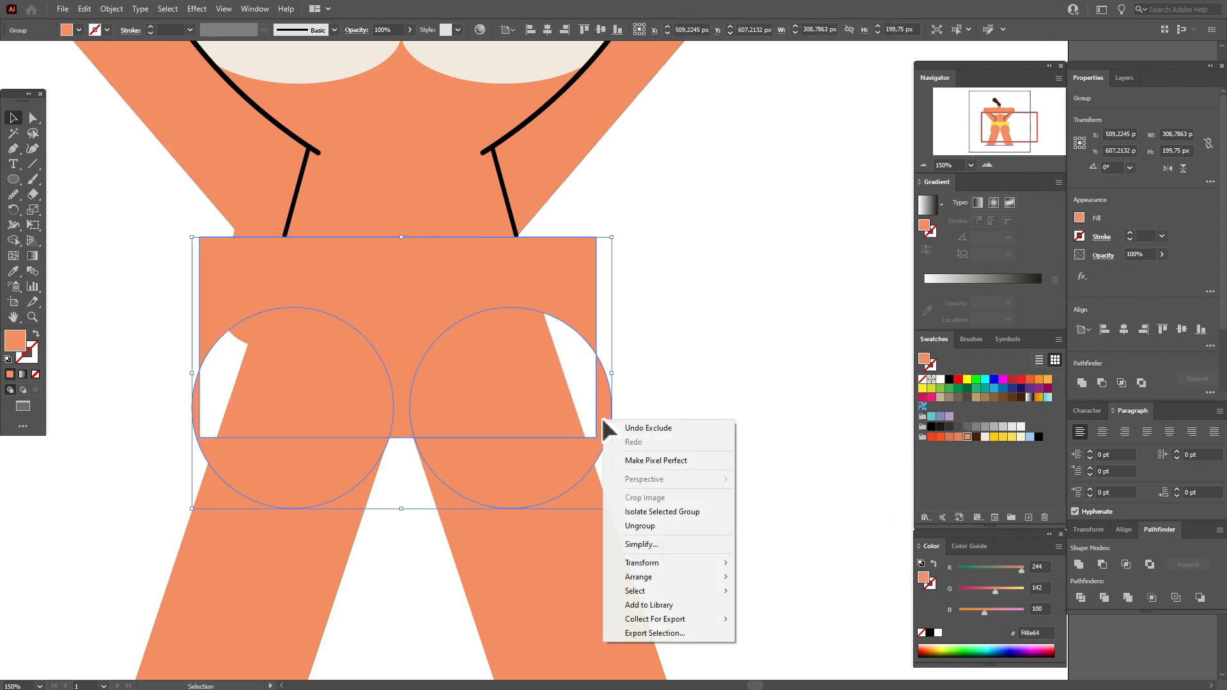
pyautogui.click(660, 528)
# Step: Delete the leftover circle pieces and fill the remaining hip shape with yellow ffdd4d
pyautogui.keyDown('shift'); pyautogui.click(427, 282); pyautogui.keyUp('shift')
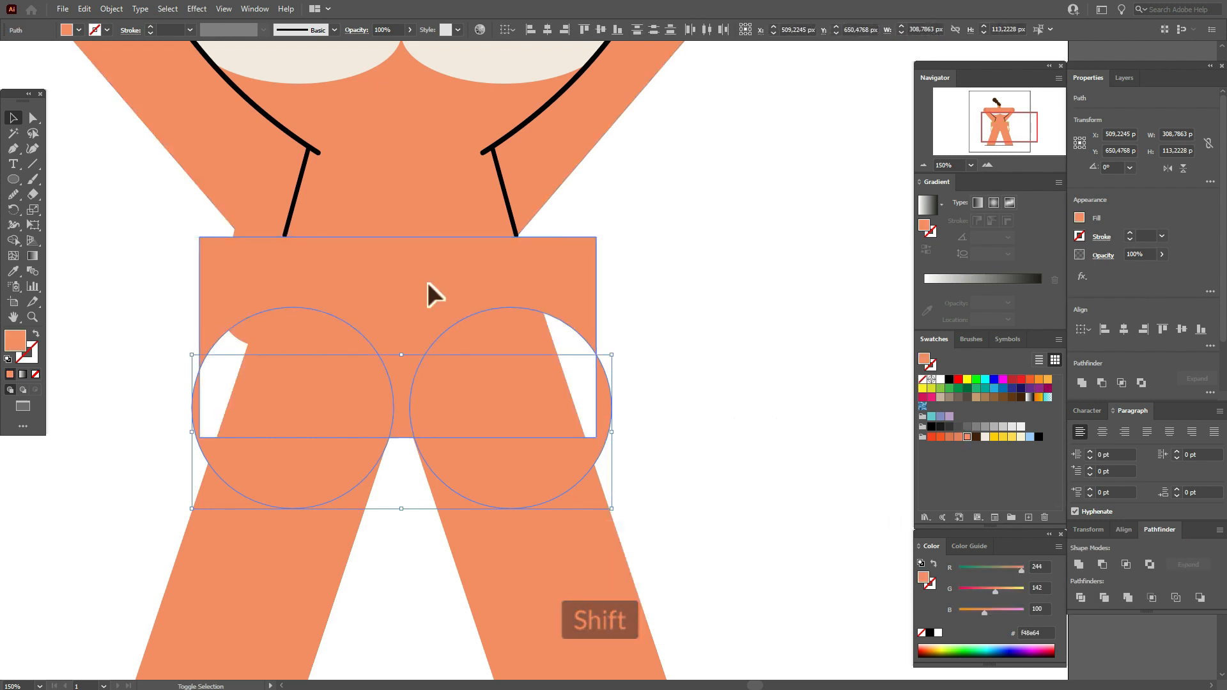
pyautogui.press('Delete')
pyautogui.click(427, 282)
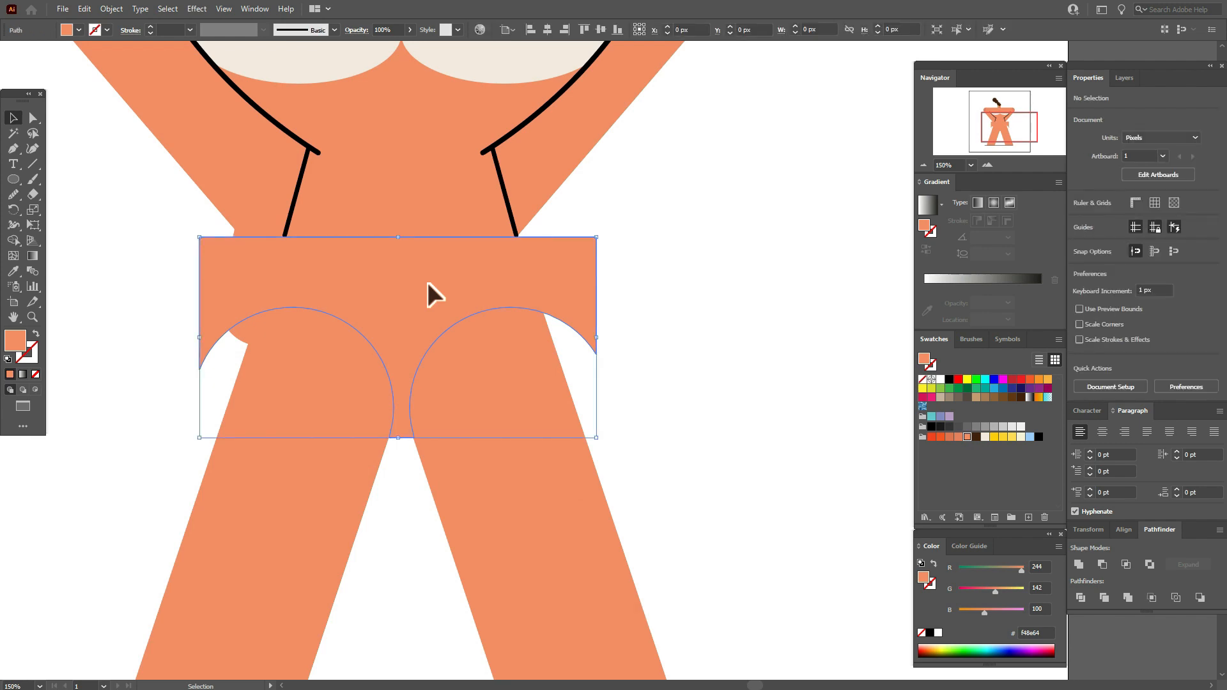
pyautogui.click(1011, 438)
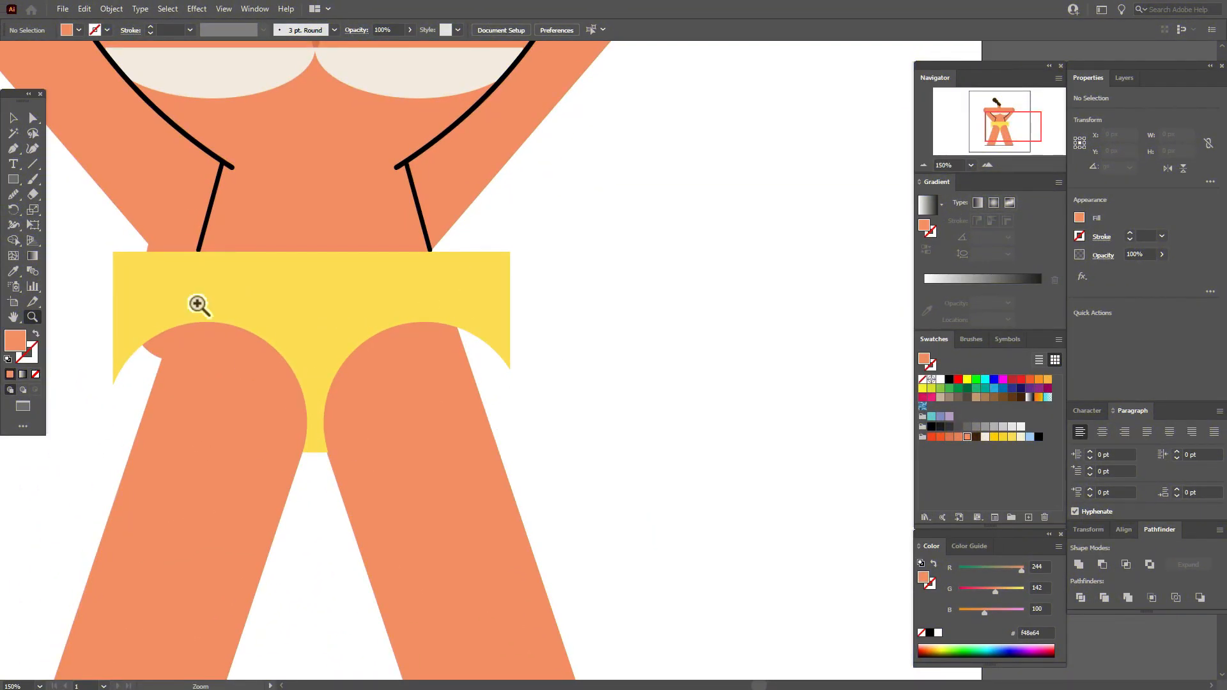
# Step: Split the yellow bottoms along the right leg's outer edge with the Shape Builder tool and delete the piece overhanging the leg
pyautogui.click(427, 312)
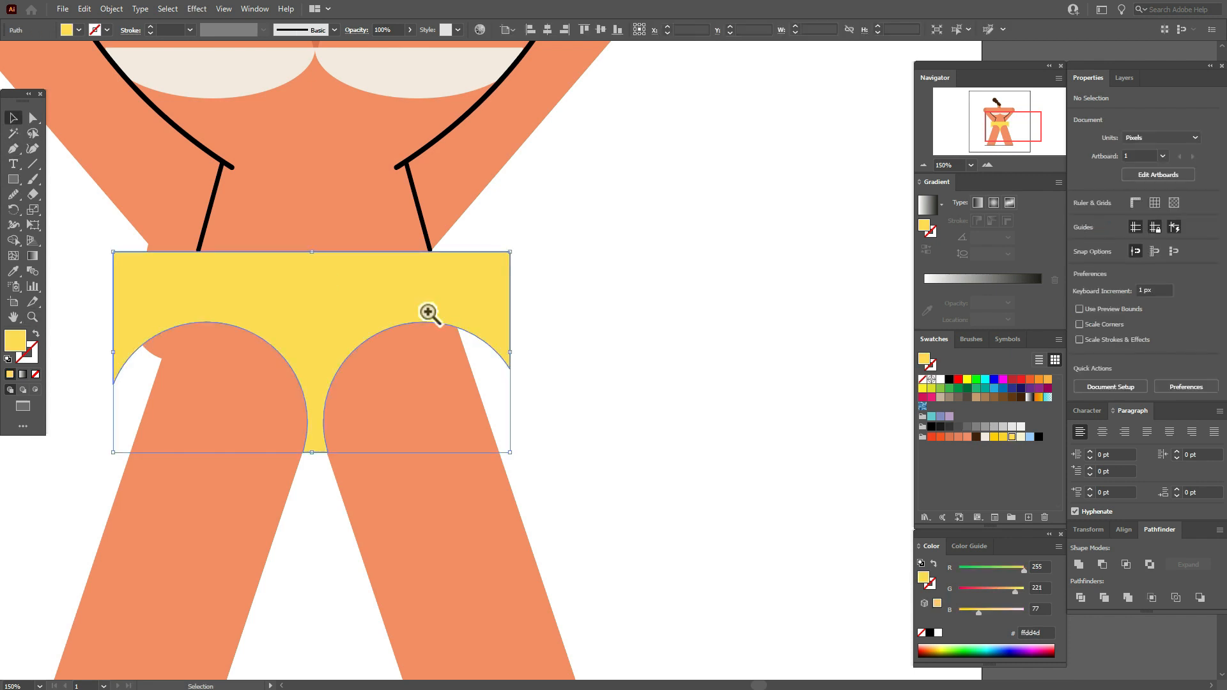
pyautogui.keyDown('shift'); pyautogui.click(440, 393); pyautogui.keyUp('shift')
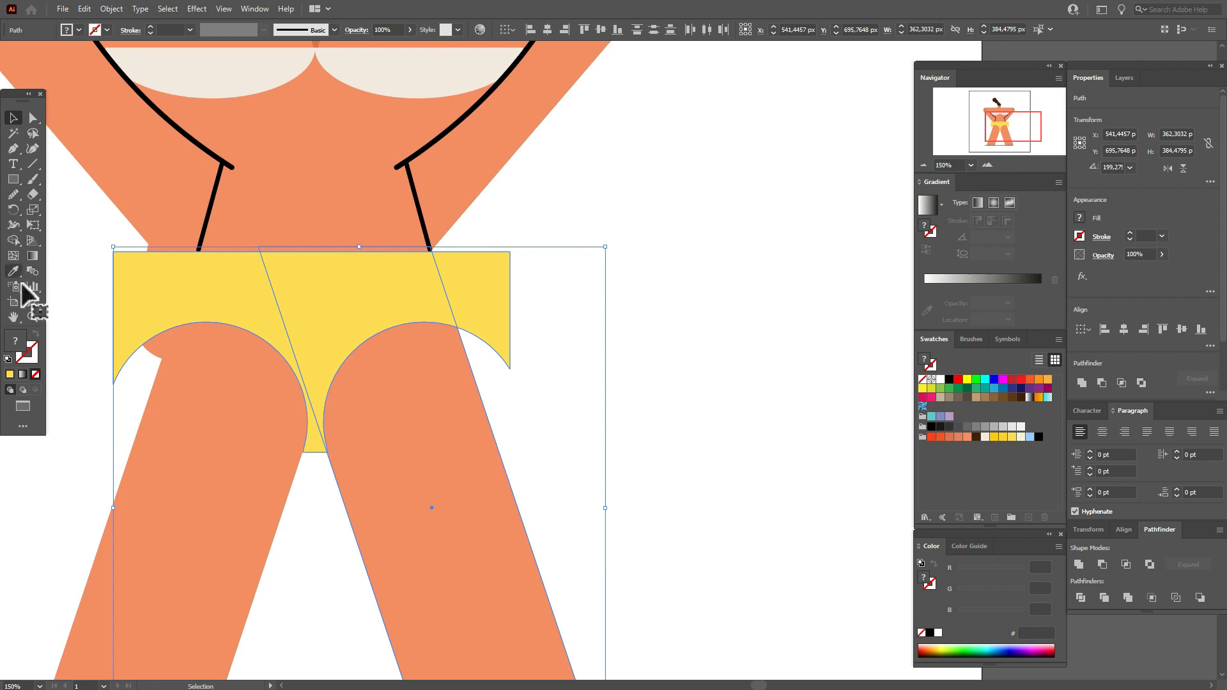
pyautogui.click(12, 243)
pyautogui.click(478, 319)
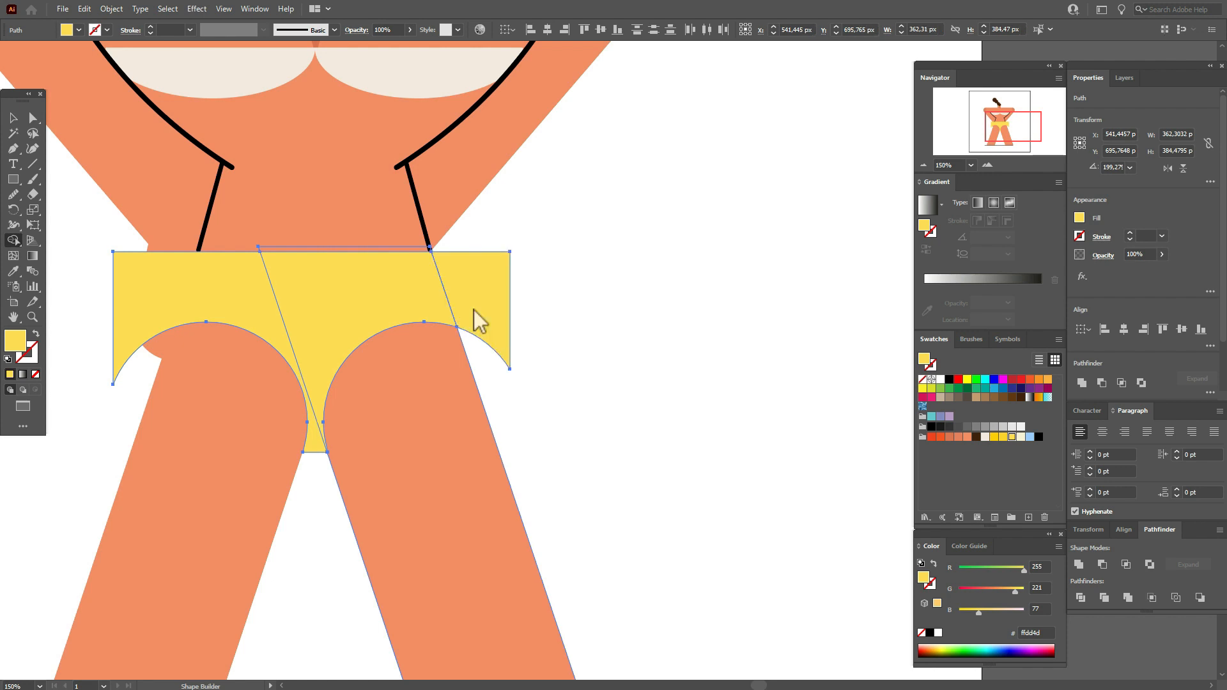
pyautogui.click(12, 117)
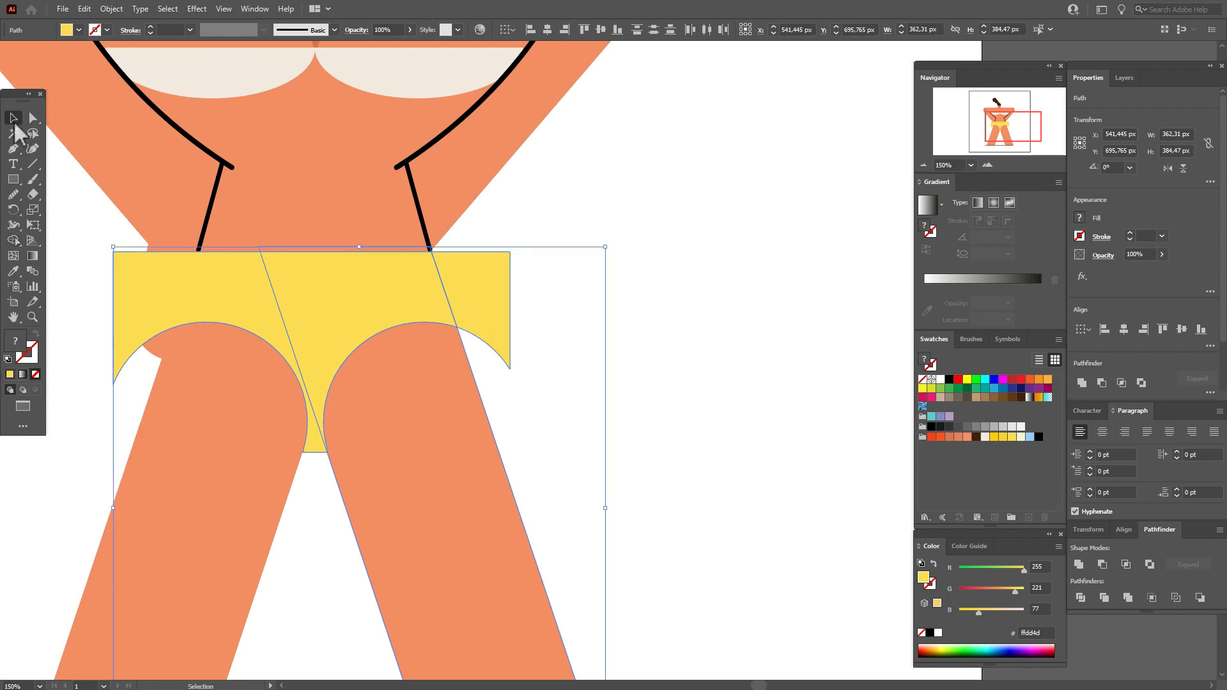
pyautogui.click(633, 276)
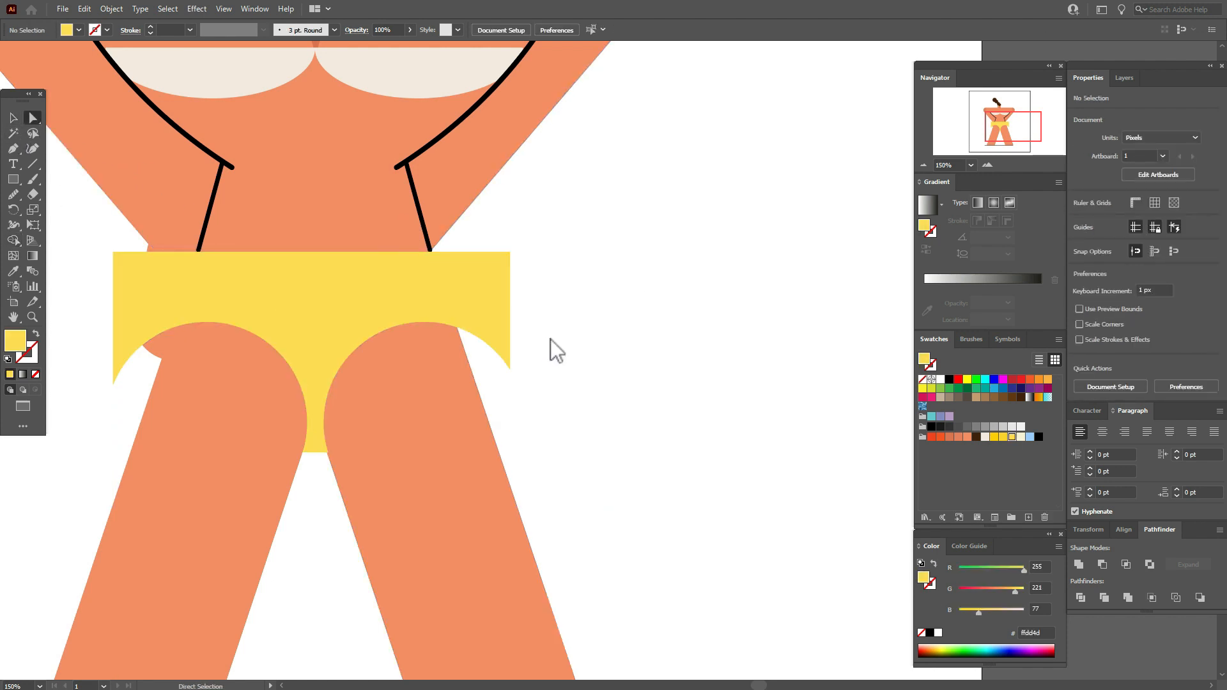
pyautogui.click(497, 307)
pyautogui.press('Delete')
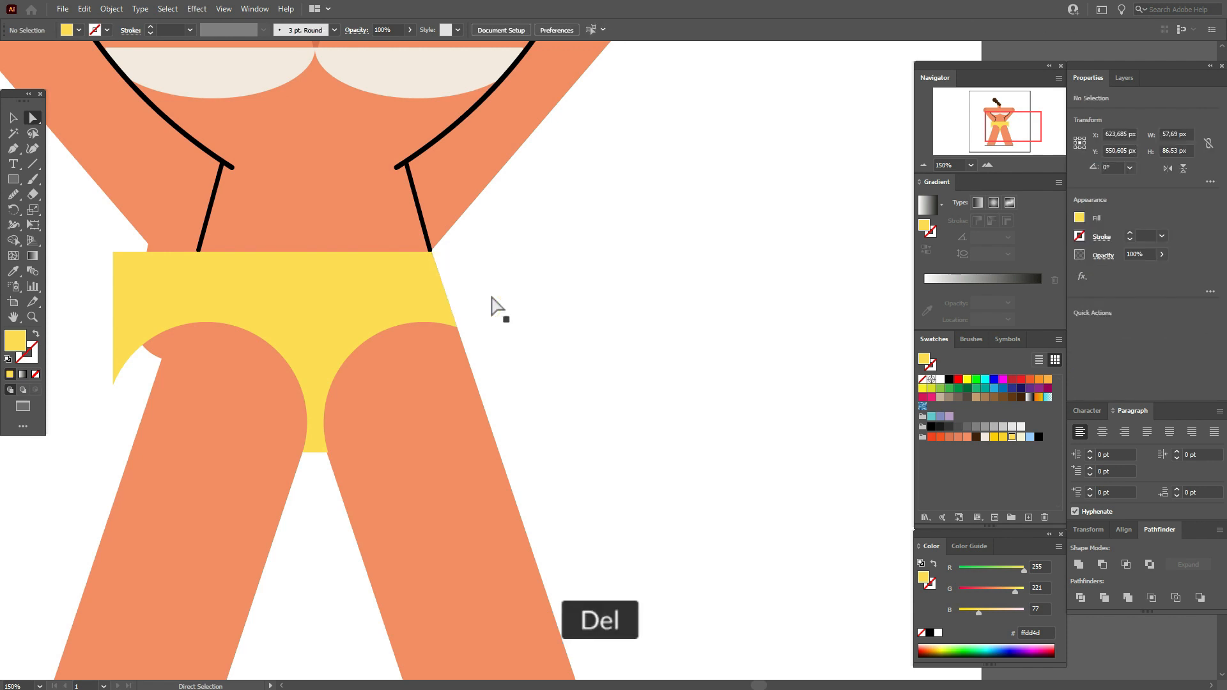
# Step: Split the yellow bottoms along the left leg's outer edge with the Shape Builder tool and delete the overhanging piece
pyautogui.click(227, 396)
pyautogui.keyDown('shift'); pyautogui.click(158, 316); pyautogui.keyUp('shift')
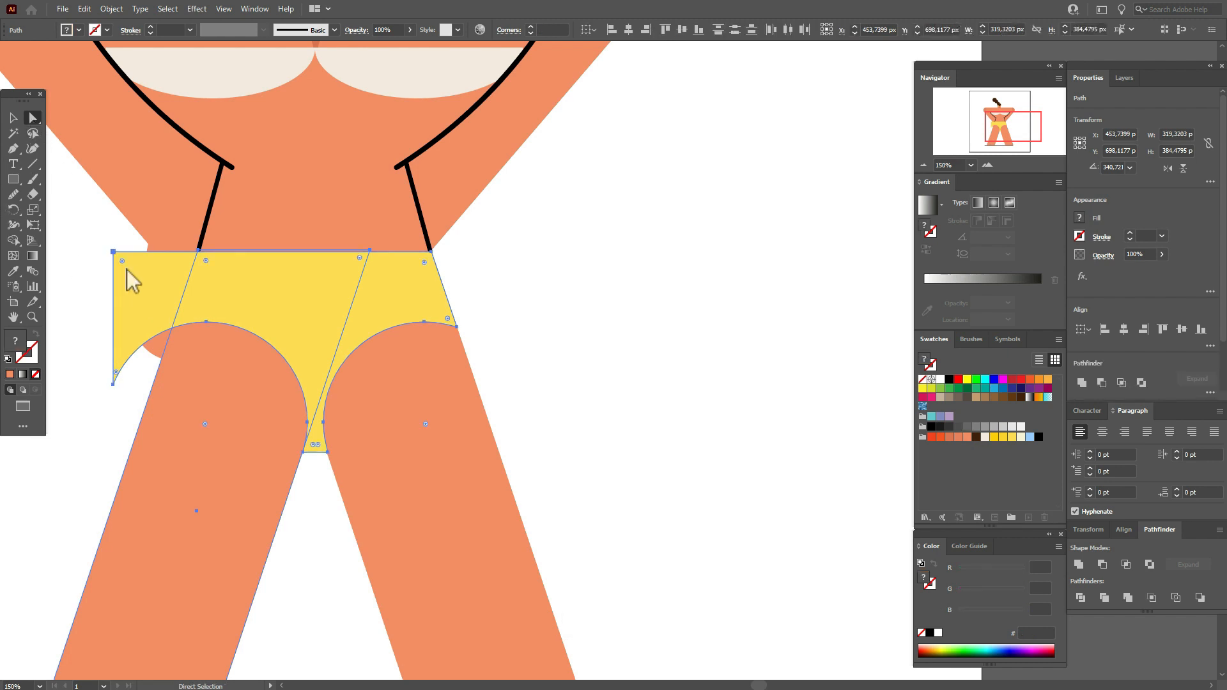
pyautogui.click(13, 239)
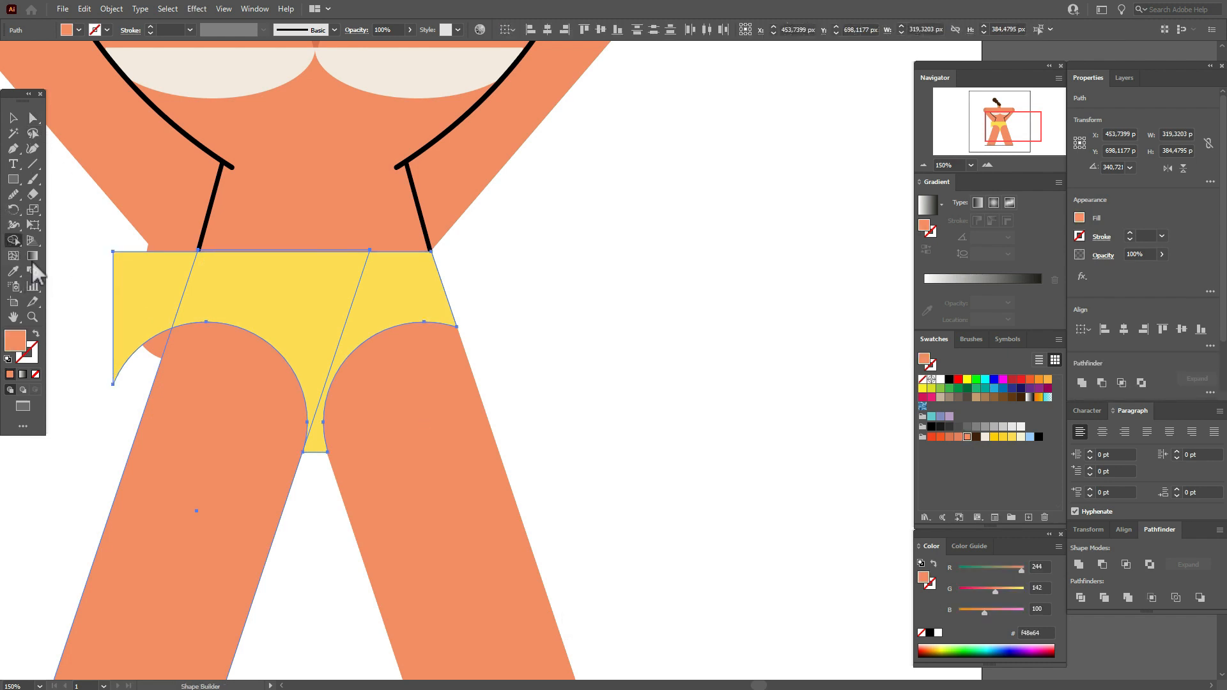
pyautogui.click(124, 298)
pyautogui.click(33, 119)
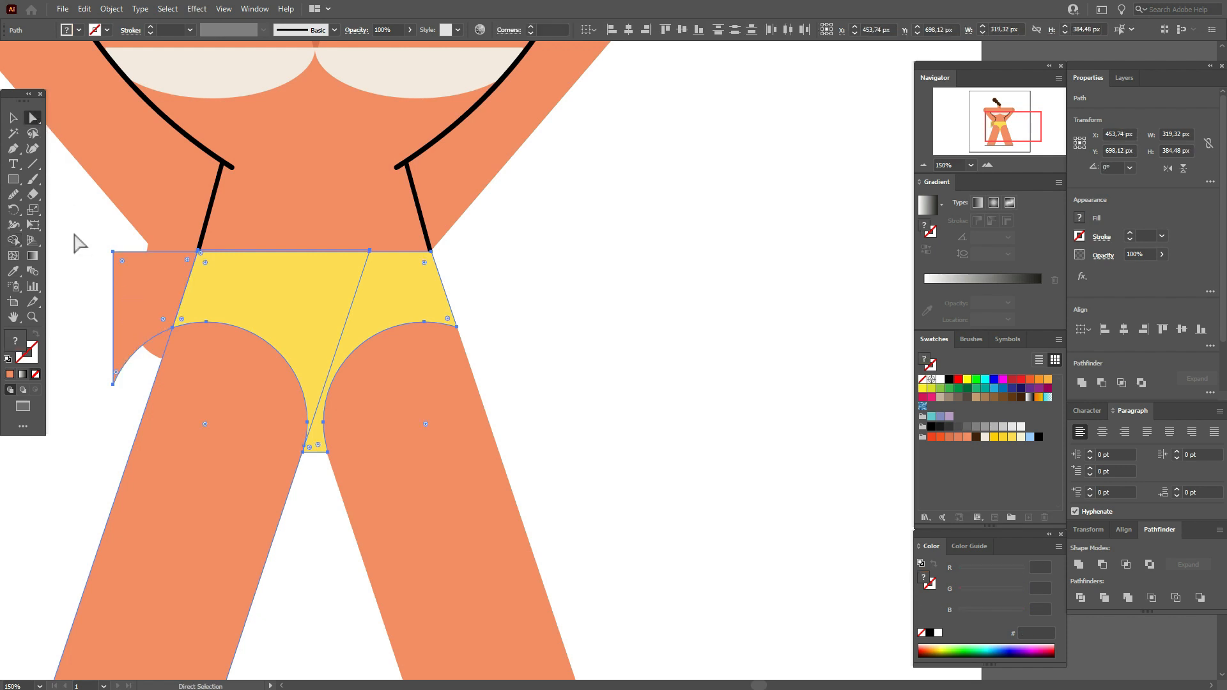
pyautogui.click(75, 242)
pyautogui.click(151, 310)
pyautogui.press('Delete')
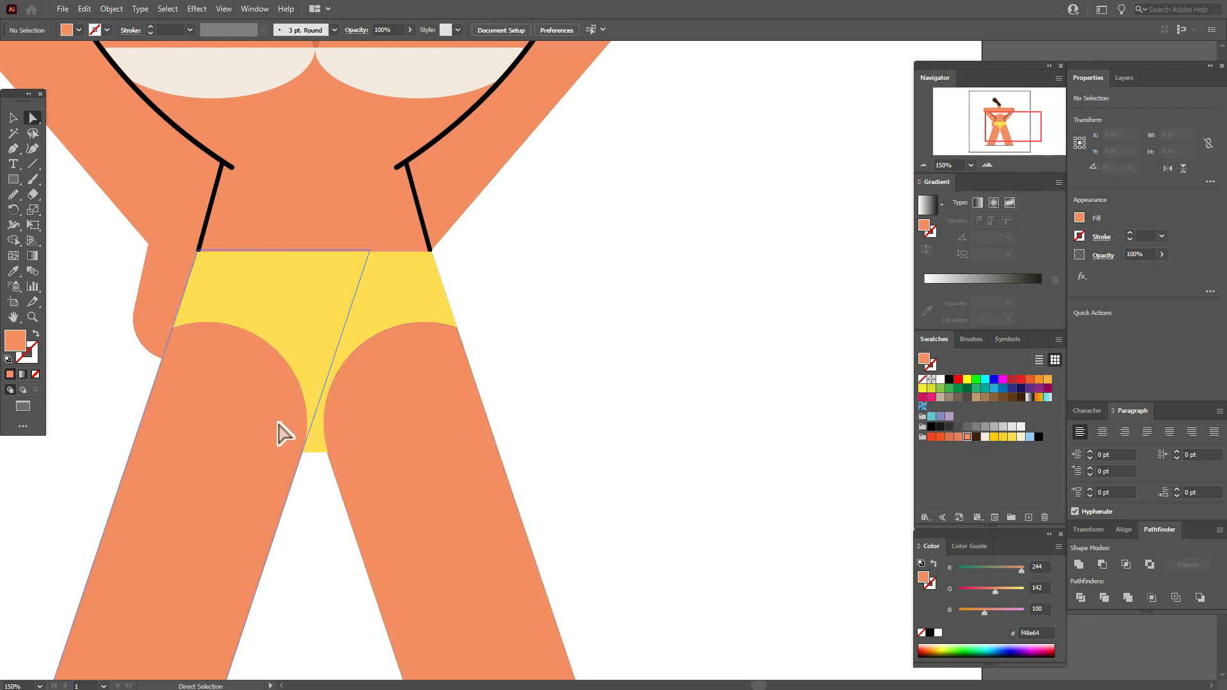
# Step: Draw a rectangle about 82 × 61 px over the lower tip of the bottoms and subtract it with Minus Front
pyautogui.click(12, 182)
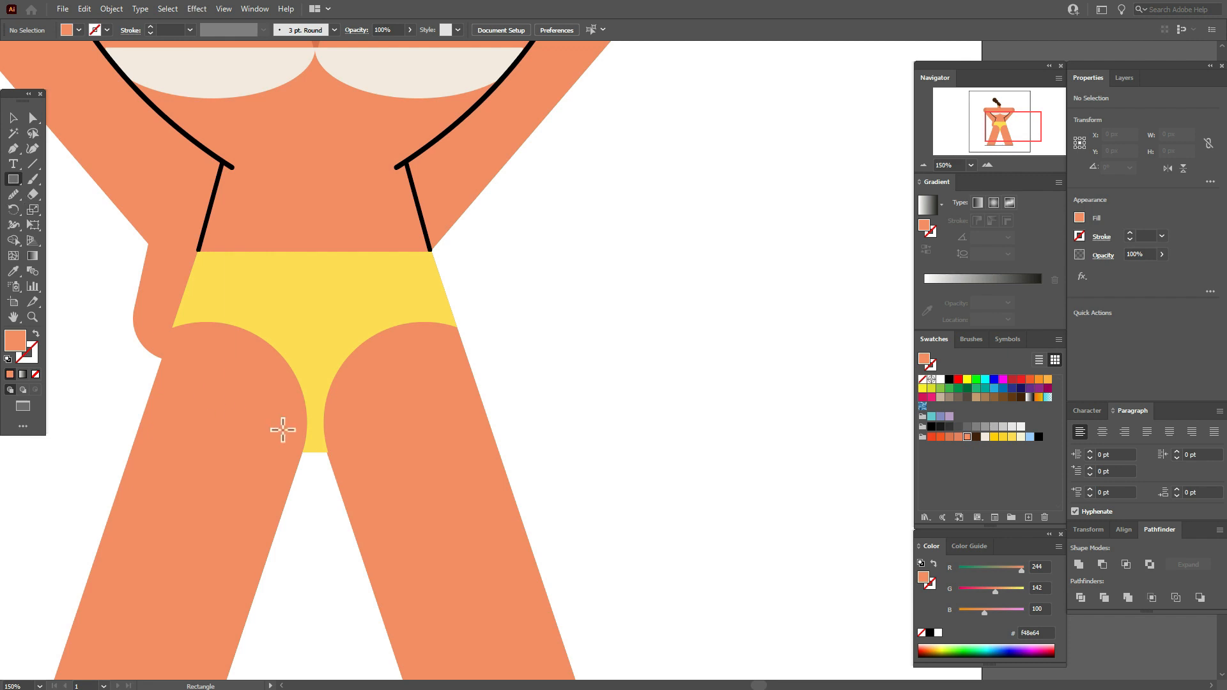
pyautogui.moveTo(264, 405); pyautogui.dragTo(382, 495)
pyautogui.press('v')
pyautogui.keyDown('shift'); pyautogui.click(360, 308); pyautogui.keyUp('shift')
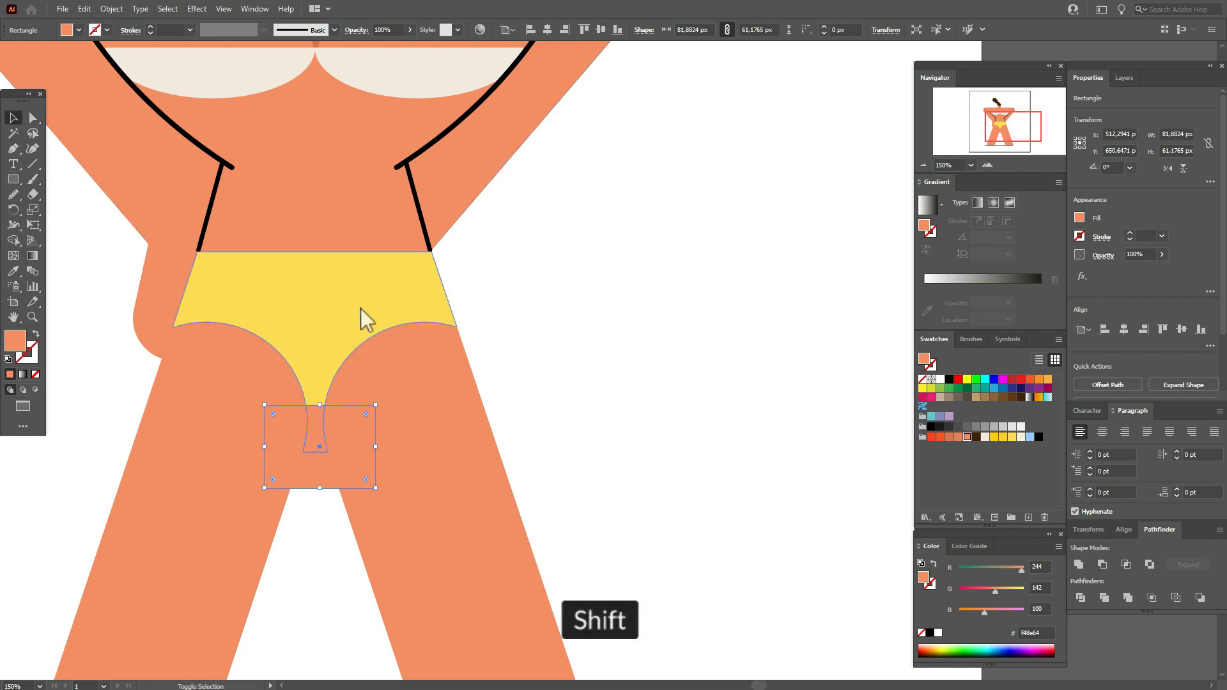
pyautogui.keyDown('shift'); pyautogui.click(361, 308); pyautogui.keyUp('shift')
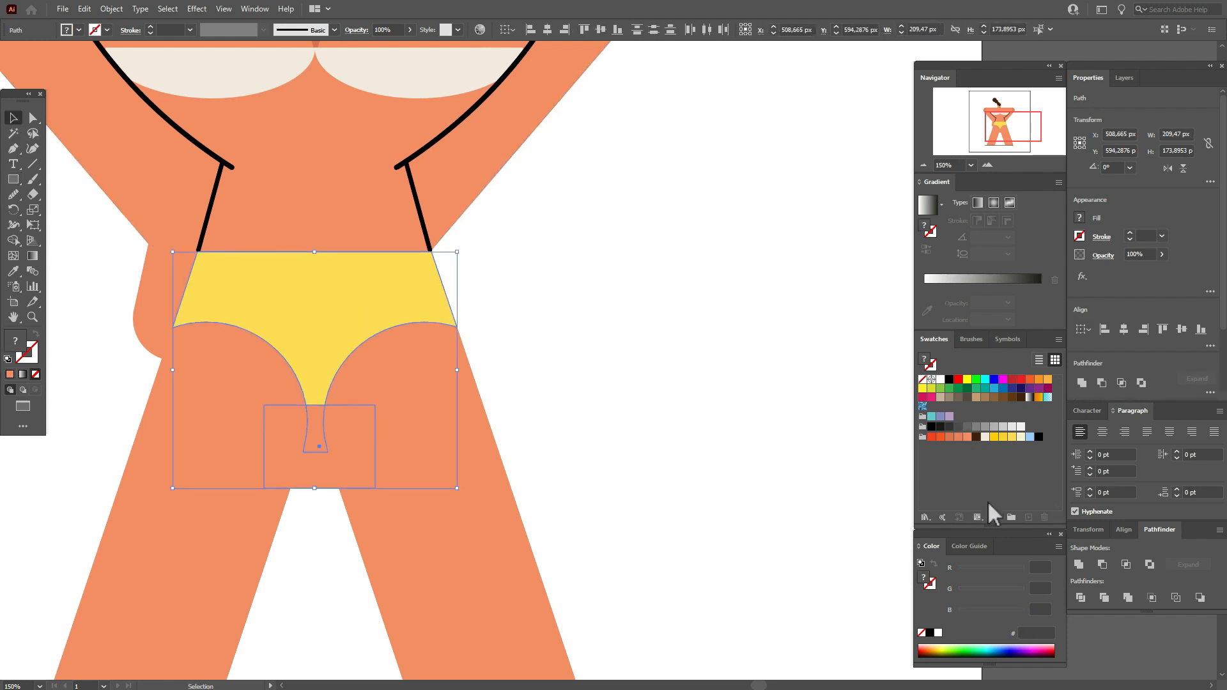
pyautogui.click(1103, 564)
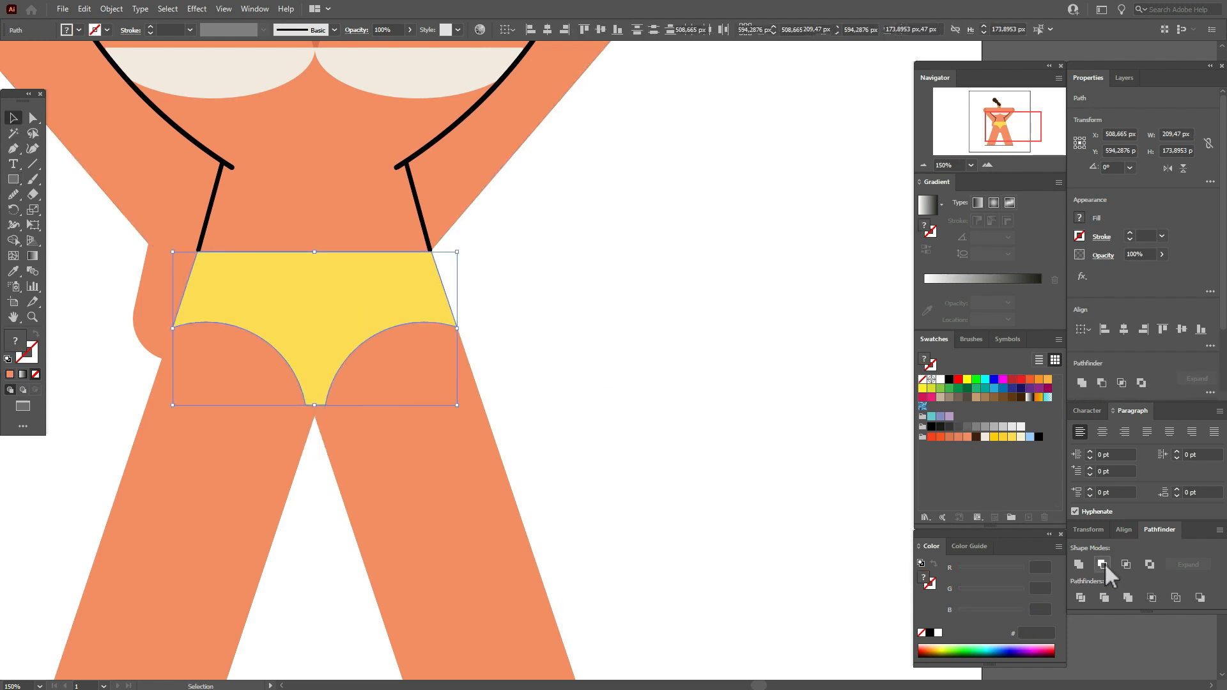
pyautogui.click(673, 375)
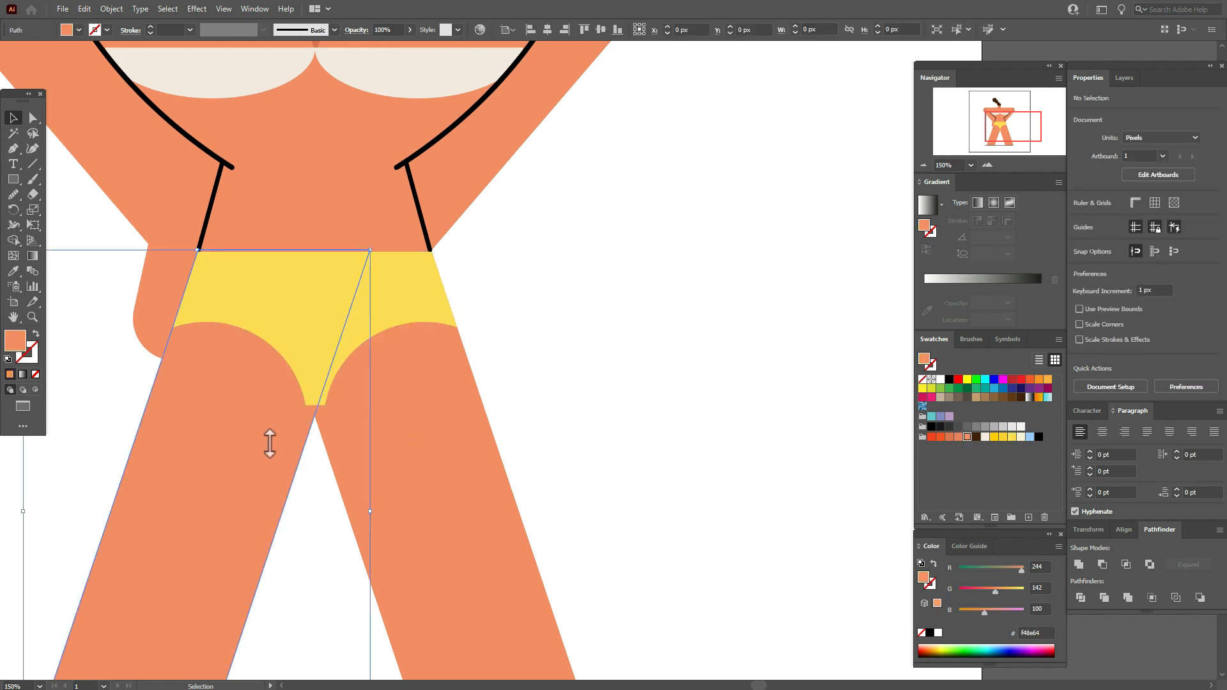
# Step: Move the left leg's inner anchor points slightly left so its inner edge meets the lower left corner of the bottoms
pyautogui.click(33, 117)
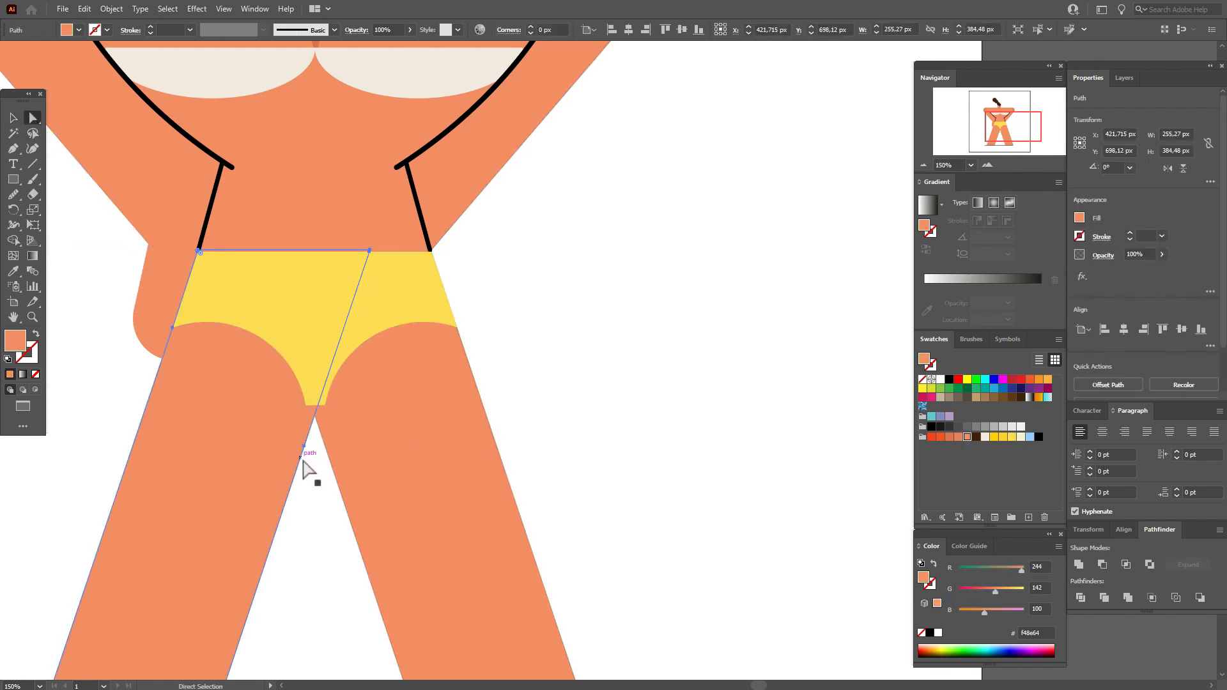
pyautogui.click(330, 449)
pyautogui.click(317, 446)
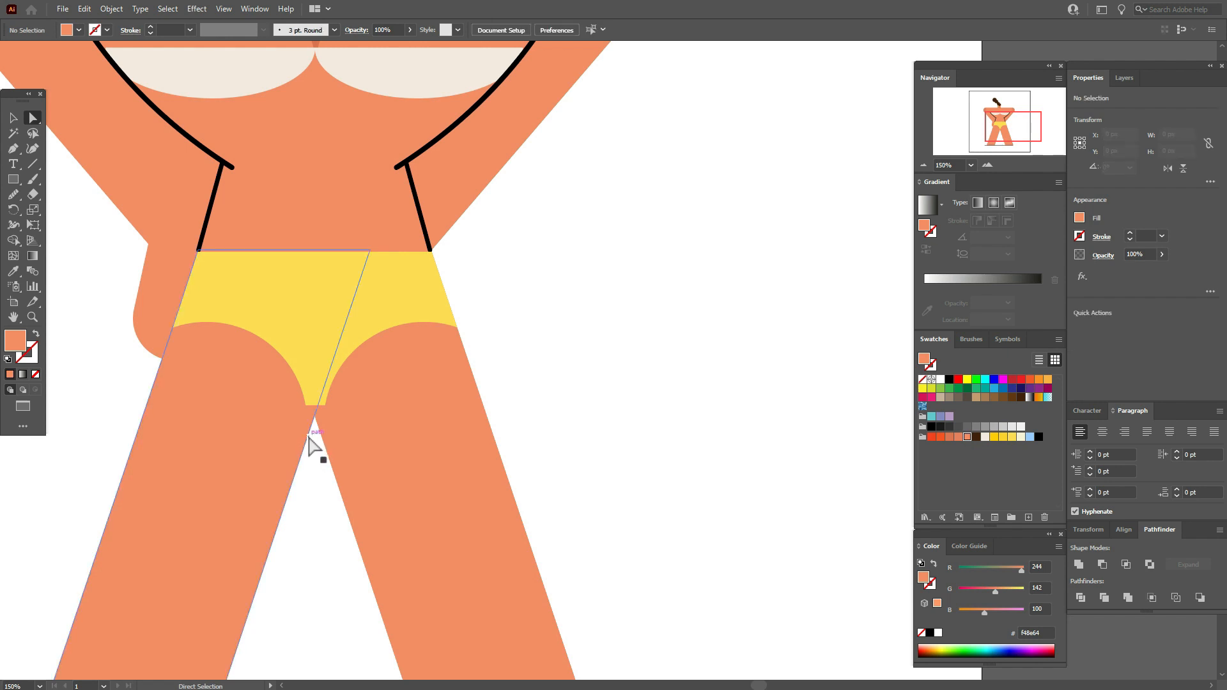
pyautogui.click(307, 434)
pyautogui.click(371, 250)
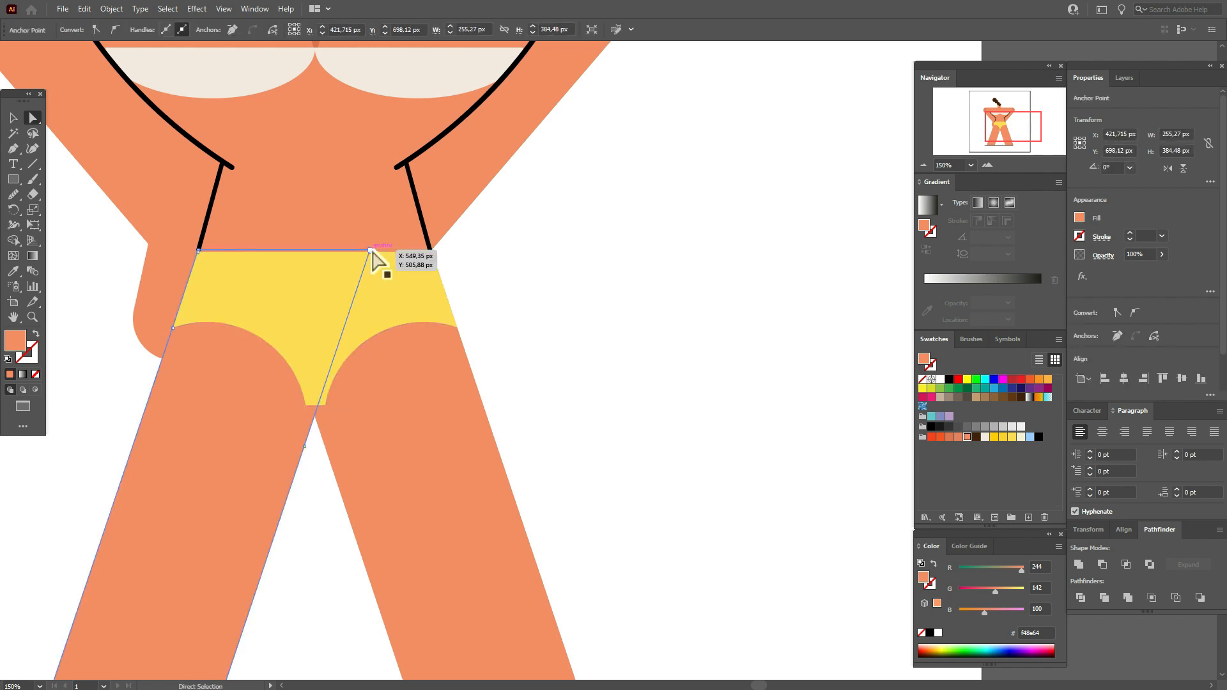
pyautogui.moveTo(371, 253)
pyautogui.mouseDown()
pyautogui.moveTo(364, 266)
pyautogui.moveTo(353, 254)
pyautogui.mouseUp()
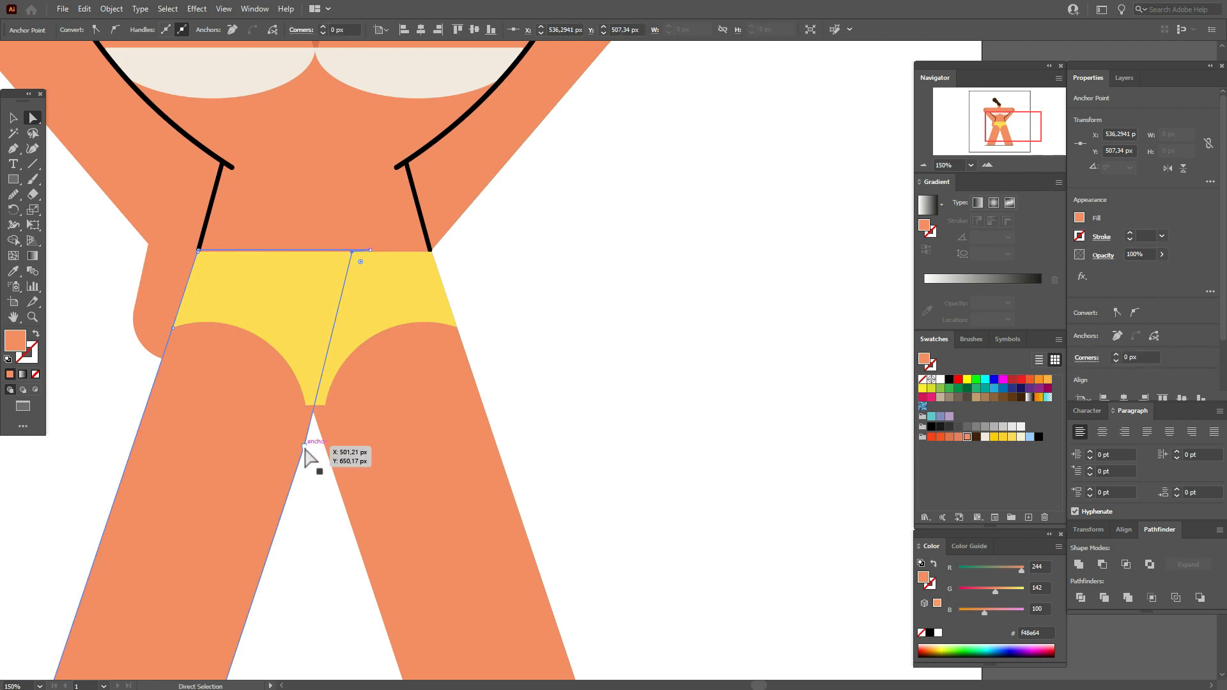
pyautogui.moveTo(304, 446); pyautogui.dragTo(297, 443)
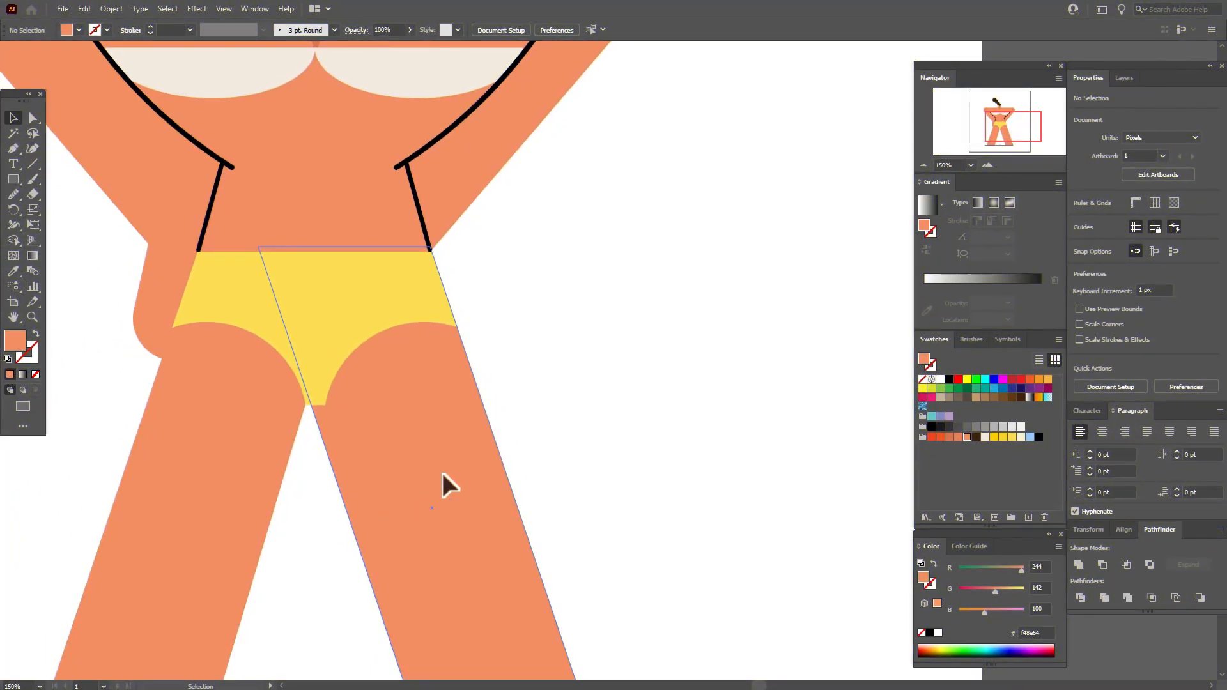
# Step: Move the right leg's upper inner anchor about 12 px right and 6 px up to meet the bottoms' lower right corner
pyautogui.click(442, 476)
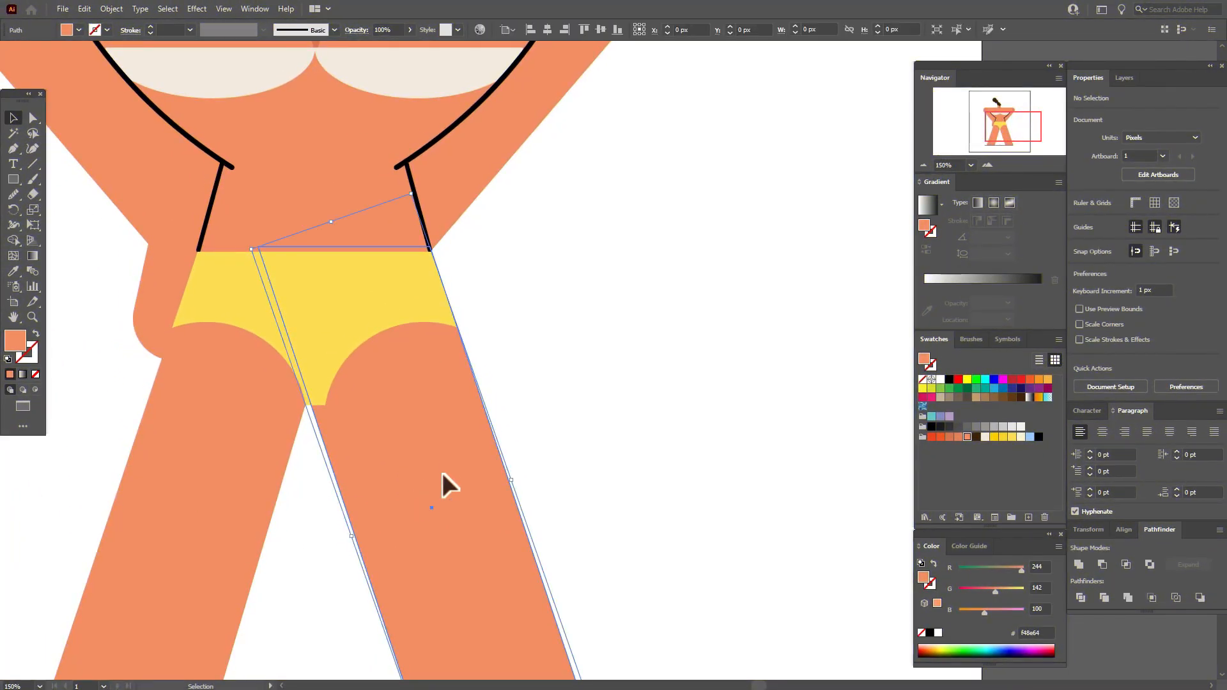
pyautogui.click(31, 119)
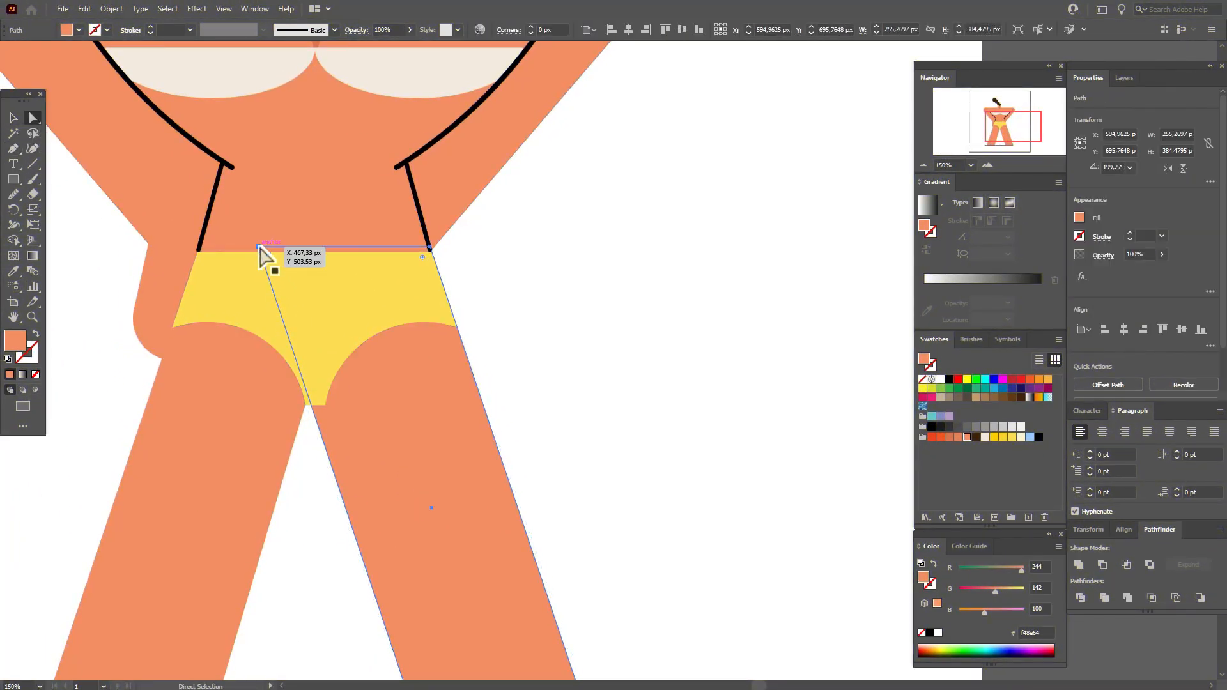
pyautogui.click(259, 248)
pyautogui.moveTo(259, 248); pyautogui.dragTo(275, 241)
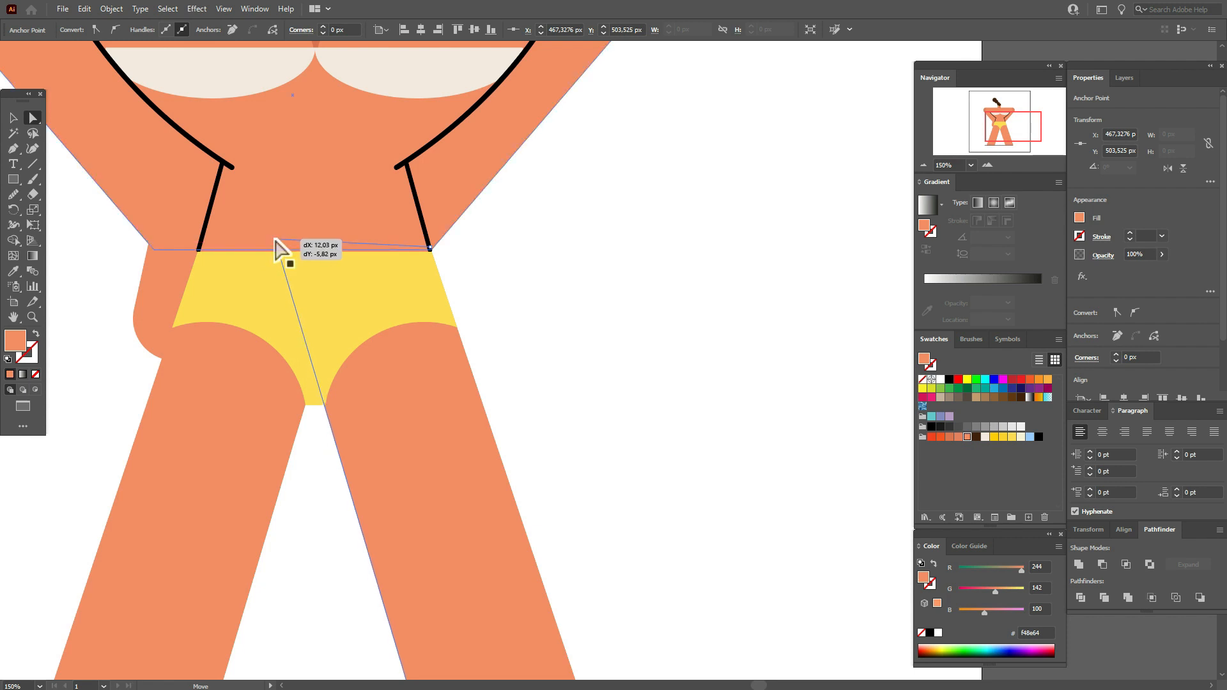
pyautogui.moveTo(275, 240); pyautogui.dragTo(275, 240)
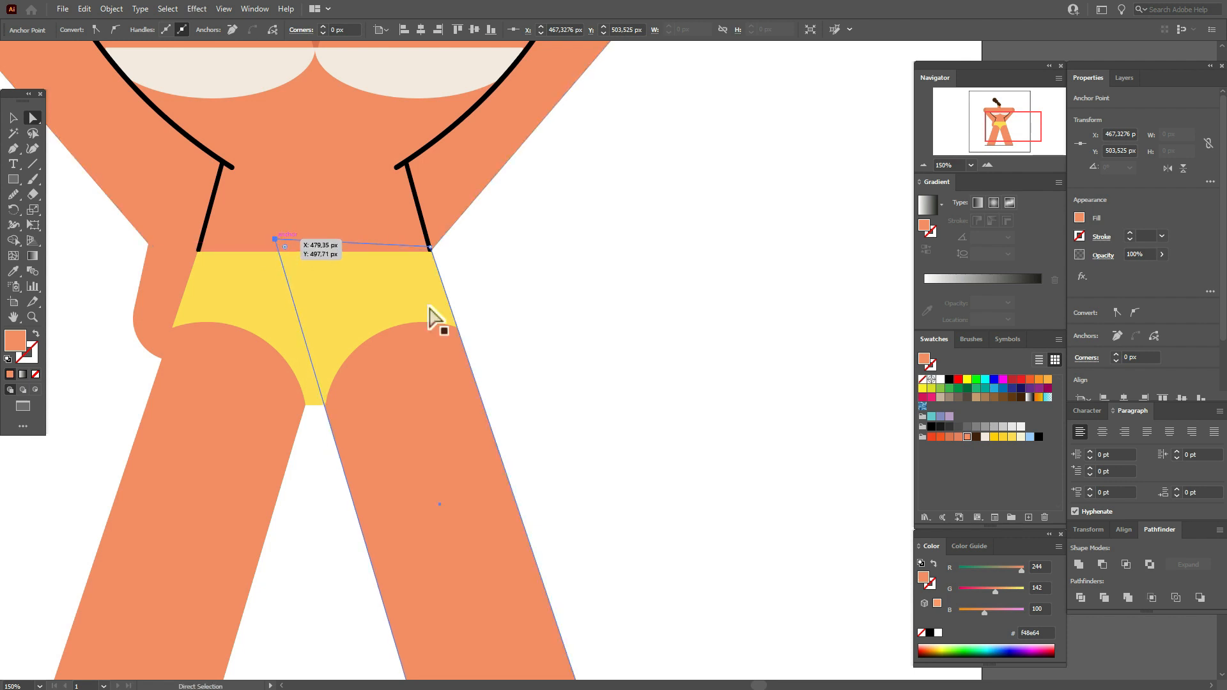
pyautogui.click(616, 430)
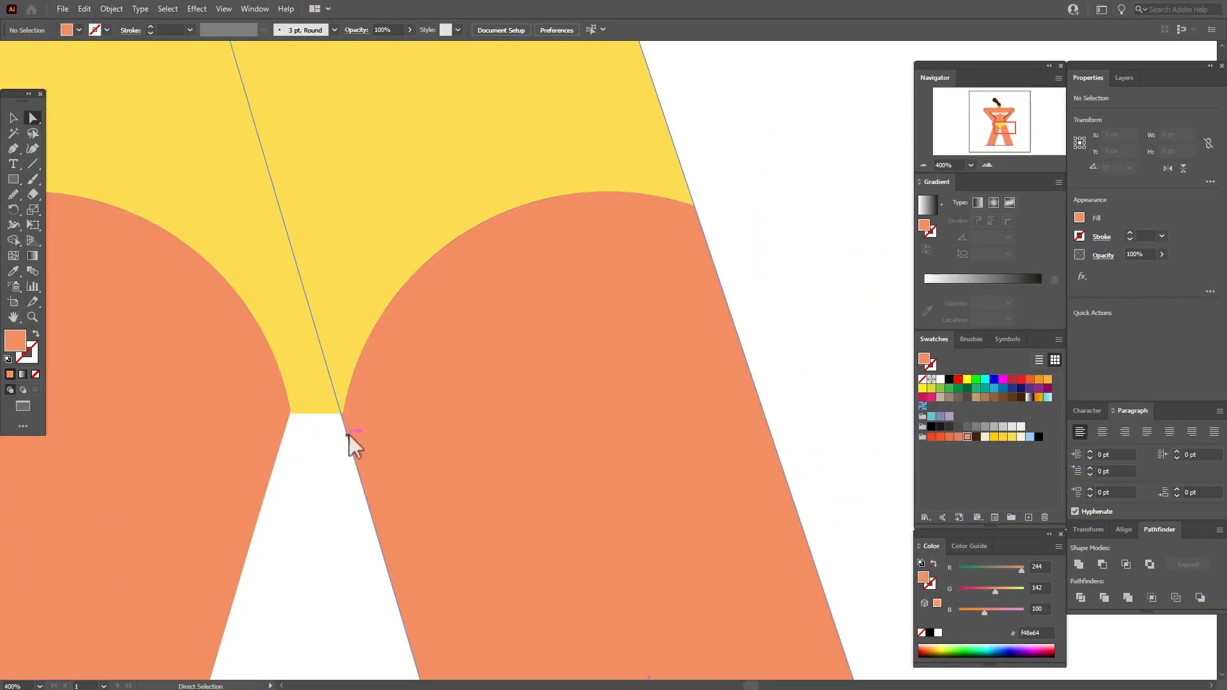
# Step: Fine-tune both legs' upper inner anchors by about 1 px so the inner edges line up with the bottoms' lower corners
pyautogui.click(348, 434)
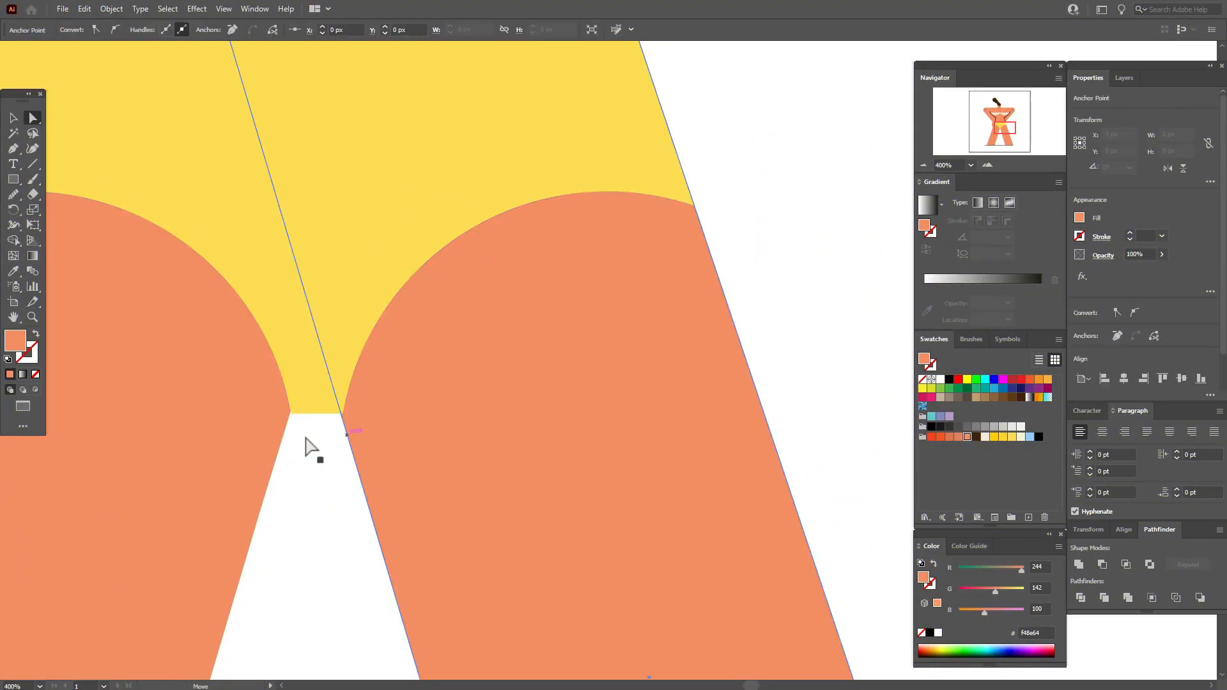
pyautogui.moveTo(491, 342); pyautogui.dragTo(509, 446)
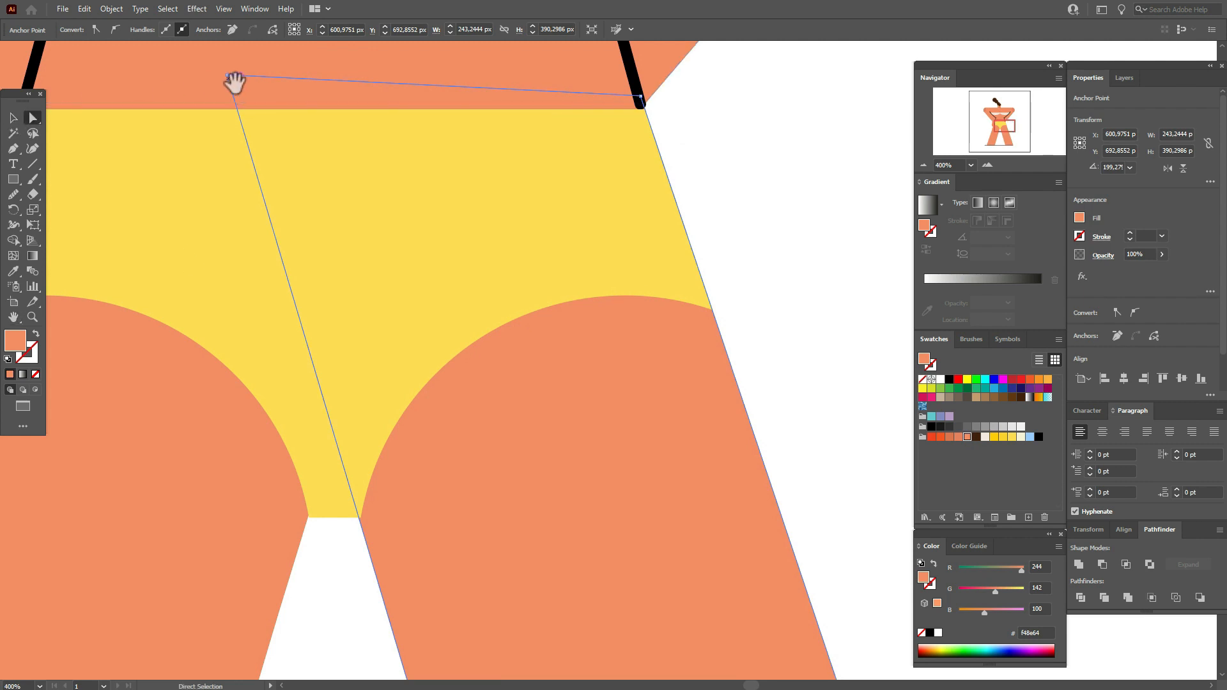
pyautogui.moveTo(234, 81); pyautogui.dragTo(236, 83)
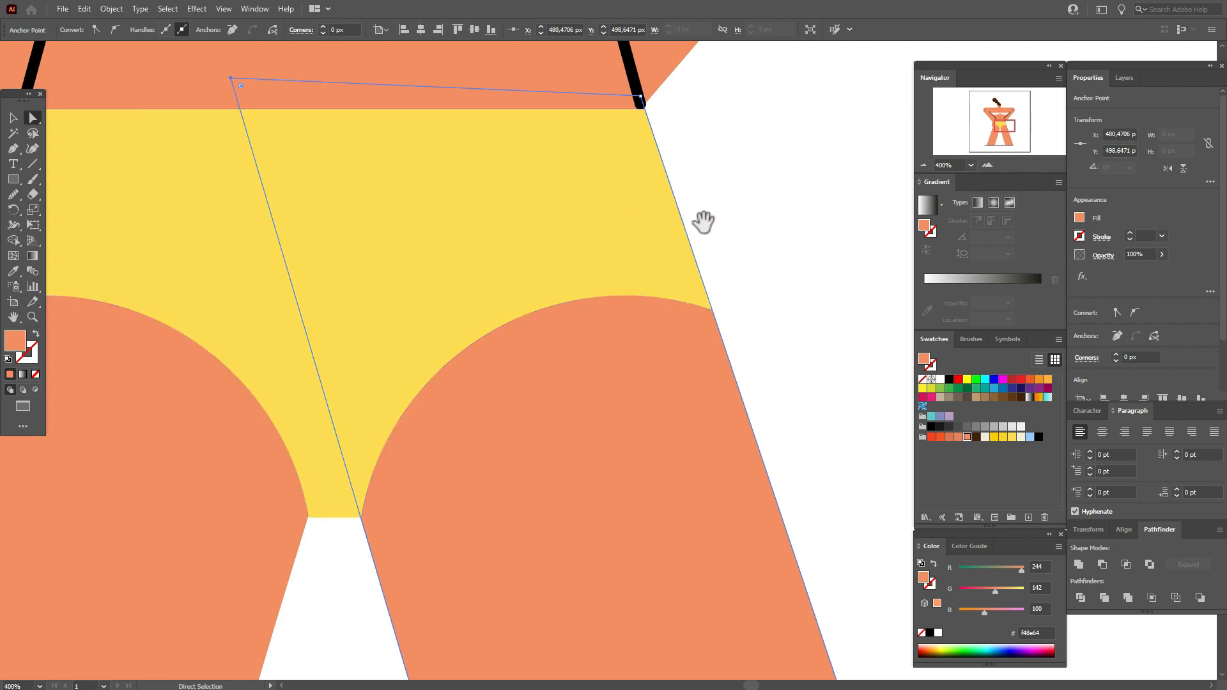
pyautogui.click(289, 535)
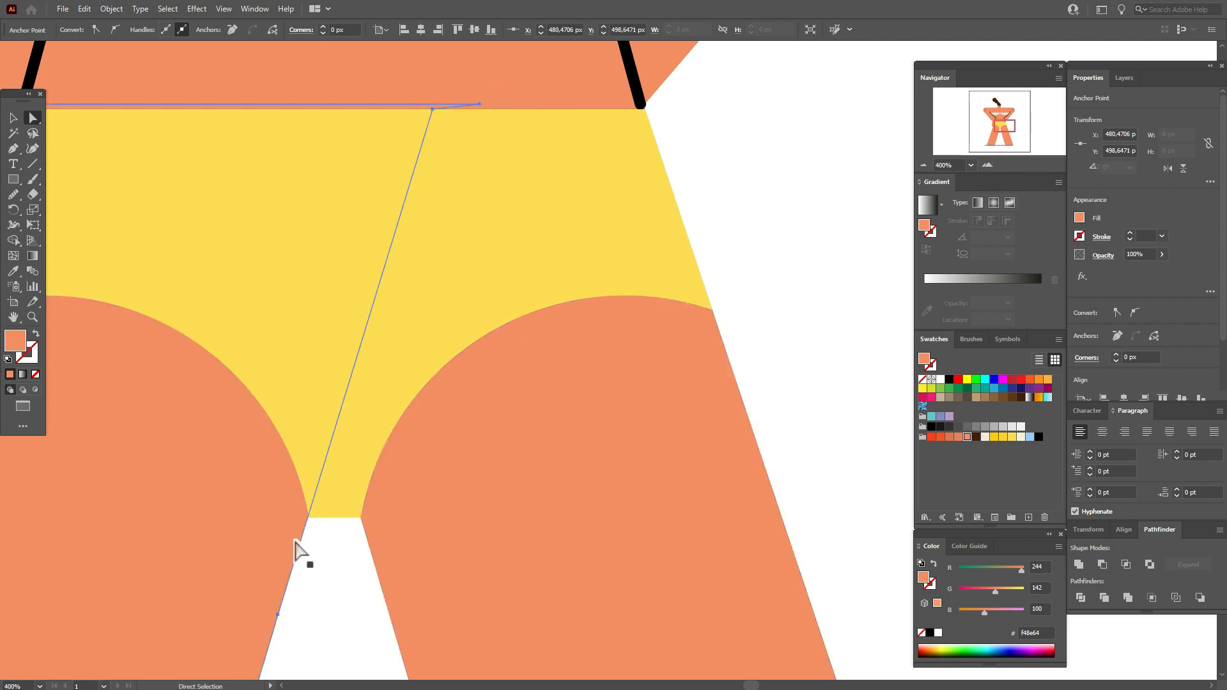
pyautogui.click(434, 109)
pyautogui.moveTo(434, 109); pyautogui.dragTo(438, 110)
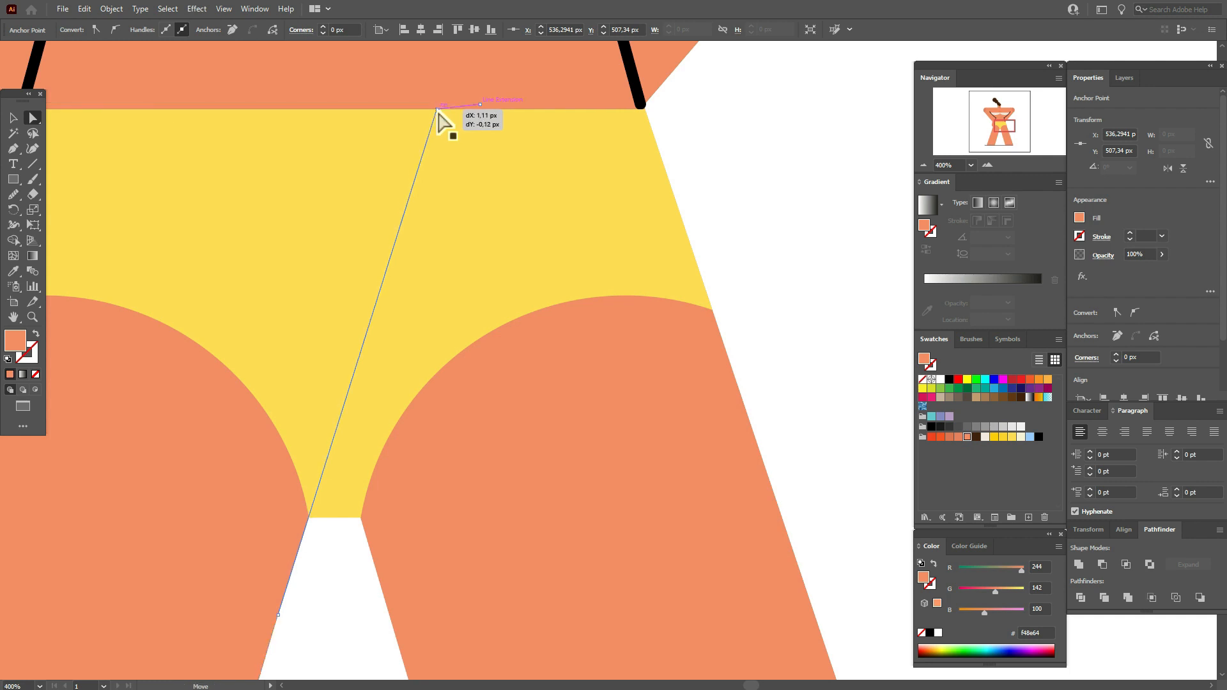
pyautogui.click(772, 195)
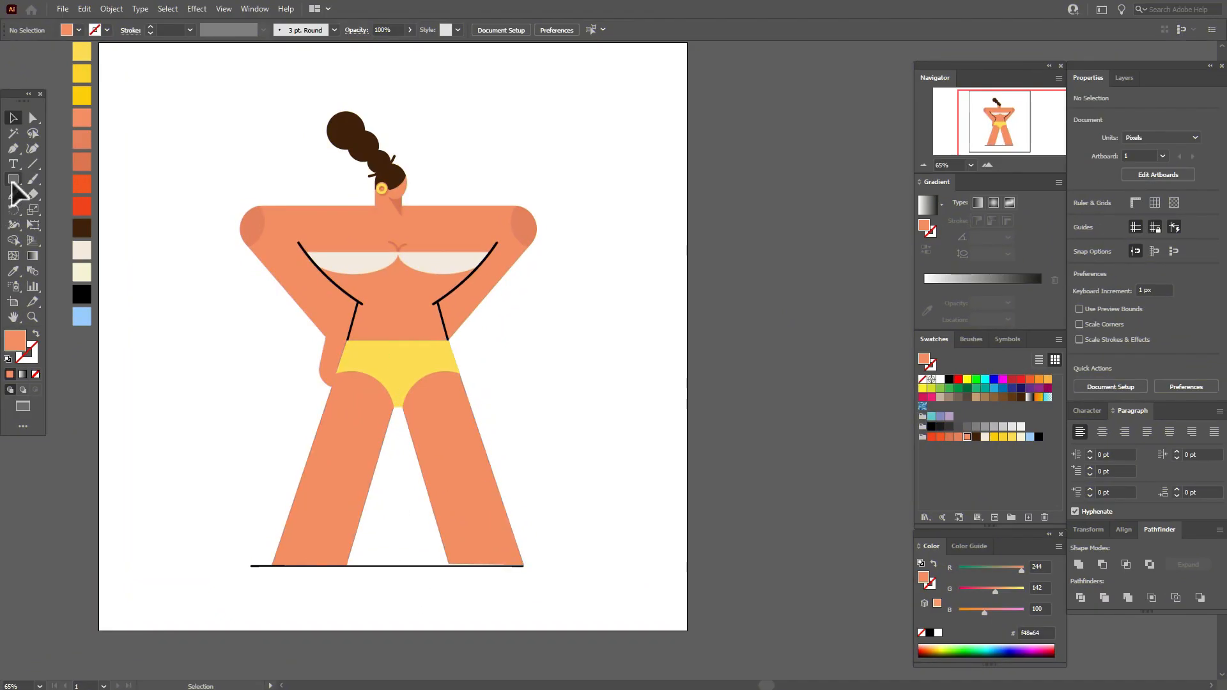
# Step: Draw a skin-coloured rectangle about 192 × 48 px at the base of the left leg, resting on the ground line, for the foot
pyautogui.click(13, 271)
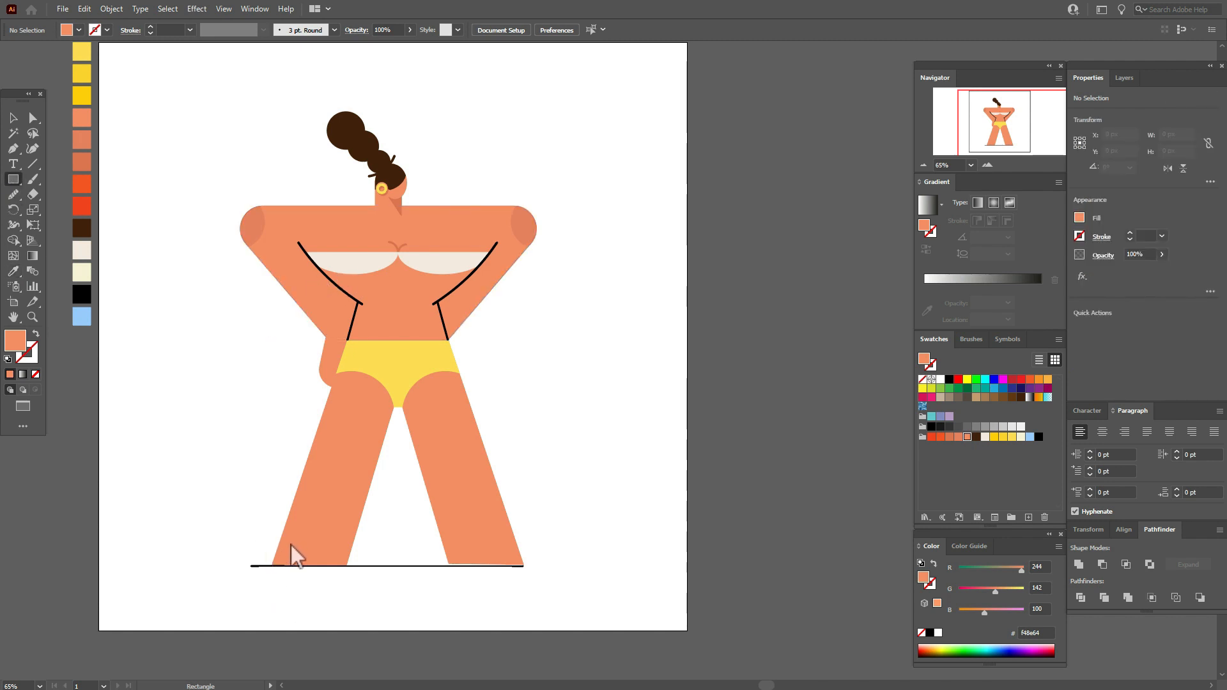
pyautogui.moveTo(284, 547); pyautogui.dragTo(344, 558)
pyautogui.click(13, 117)
# Step: Round the two right-hand corners of the foot rectangle to a radius of about 24 px
pyautogui.click(33, 117)
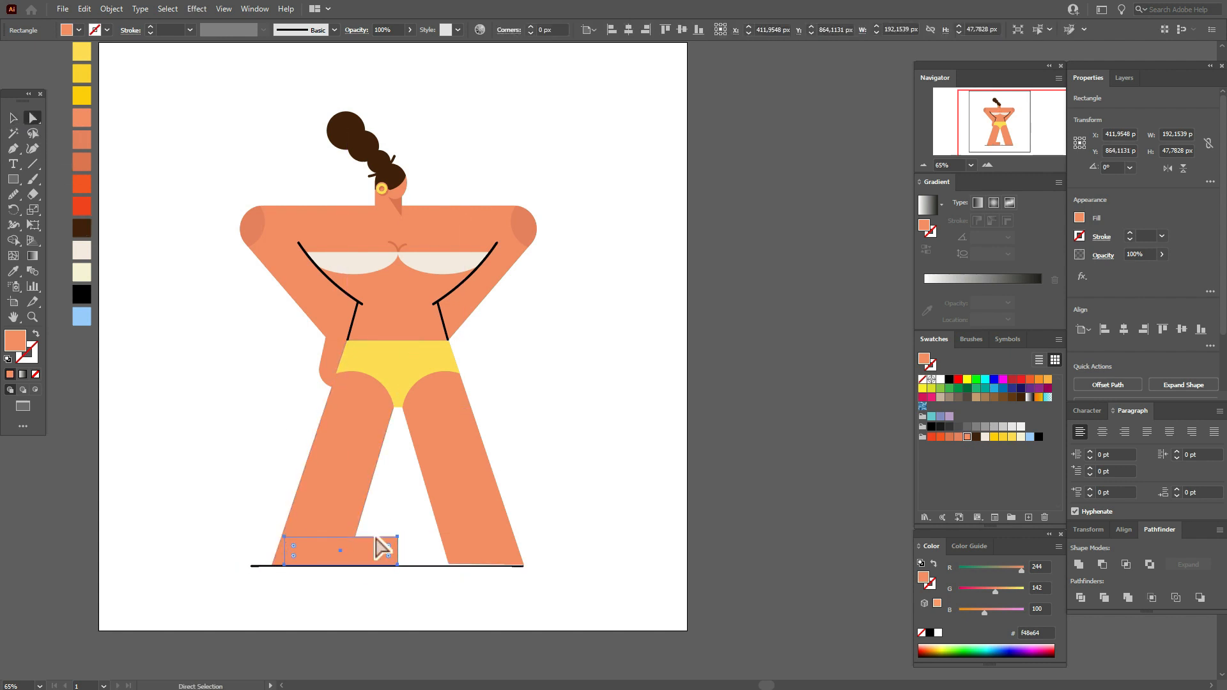
pyautogui.click(397, 537)
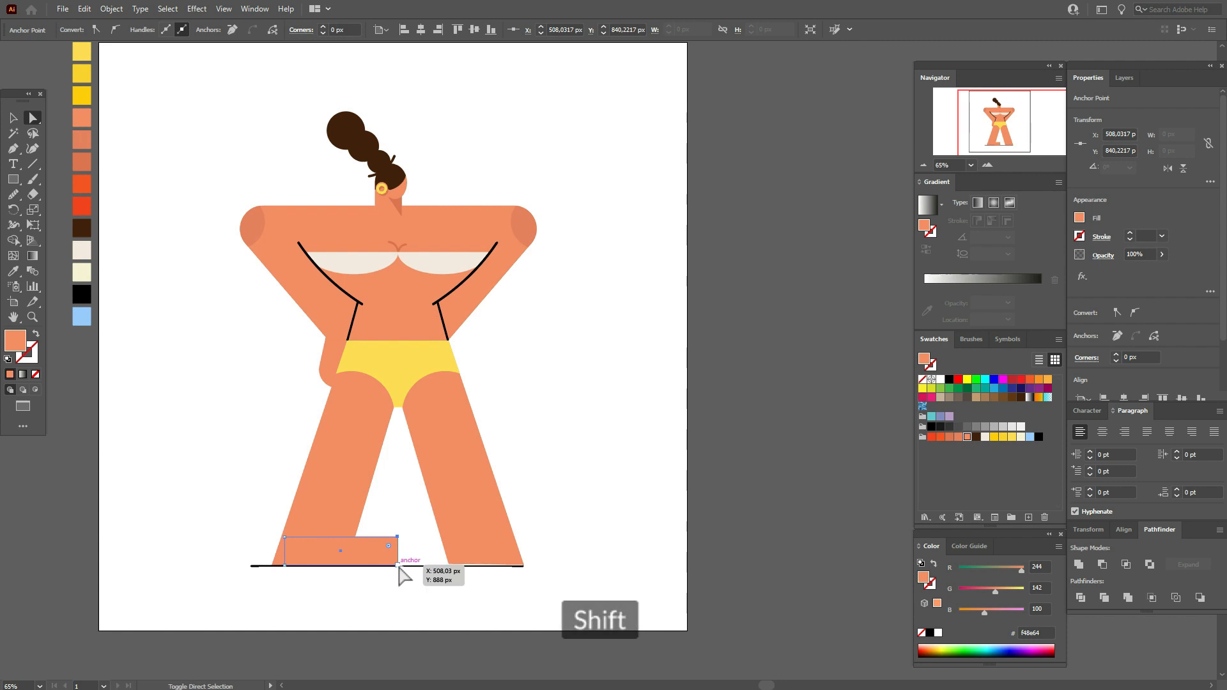
pyautogui.keyDown('shift'); pyautogui.click(397, 566); pyautogui.keyUp('shift')
pyautogui.moveTo(390, 546); pyautogui.dragTo(268, 549)
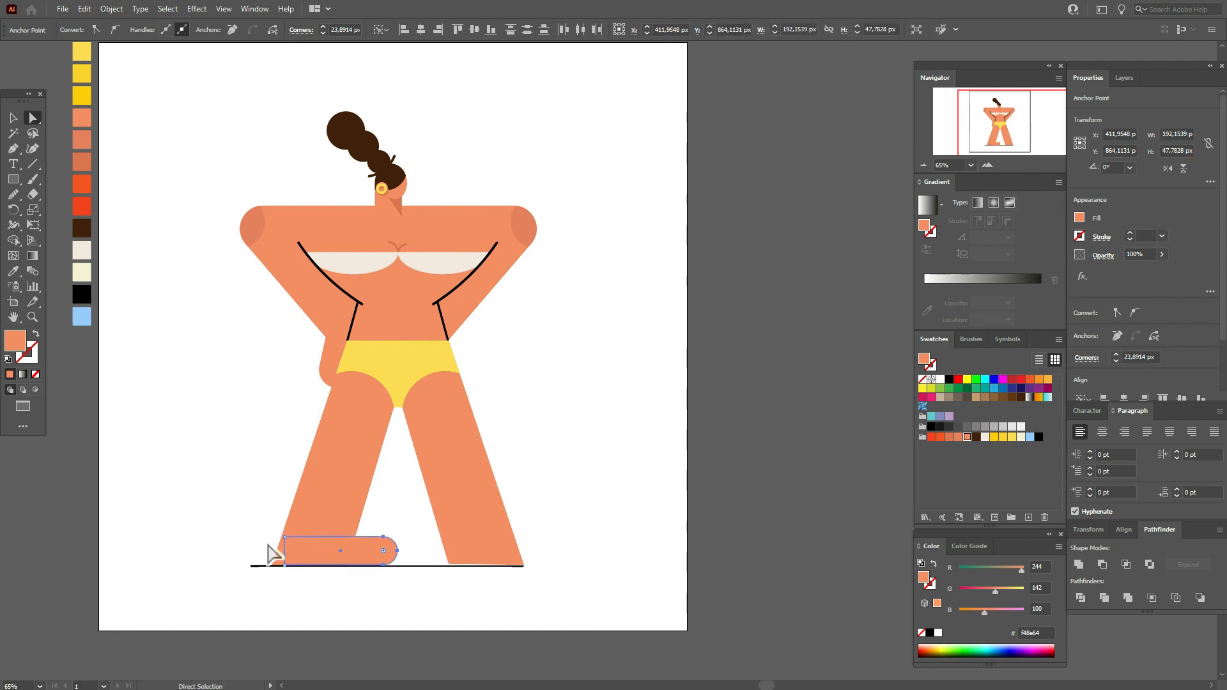
# Step: Nudge the left foot down 2 px onto the ground line and narrow it from its rounded end to about 167 px
pyautogui.click(14, 121)
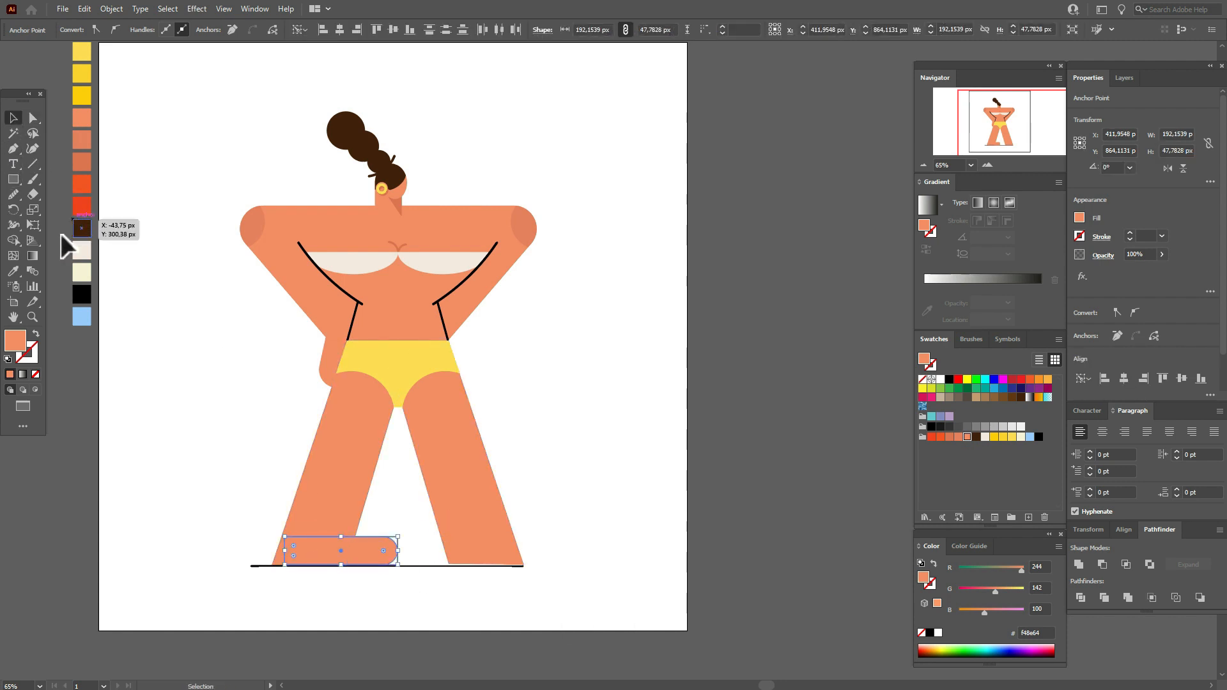
pyautogui.click(242, 483)
pyautogui.click(369, 554)
pyautogui.press('Down')
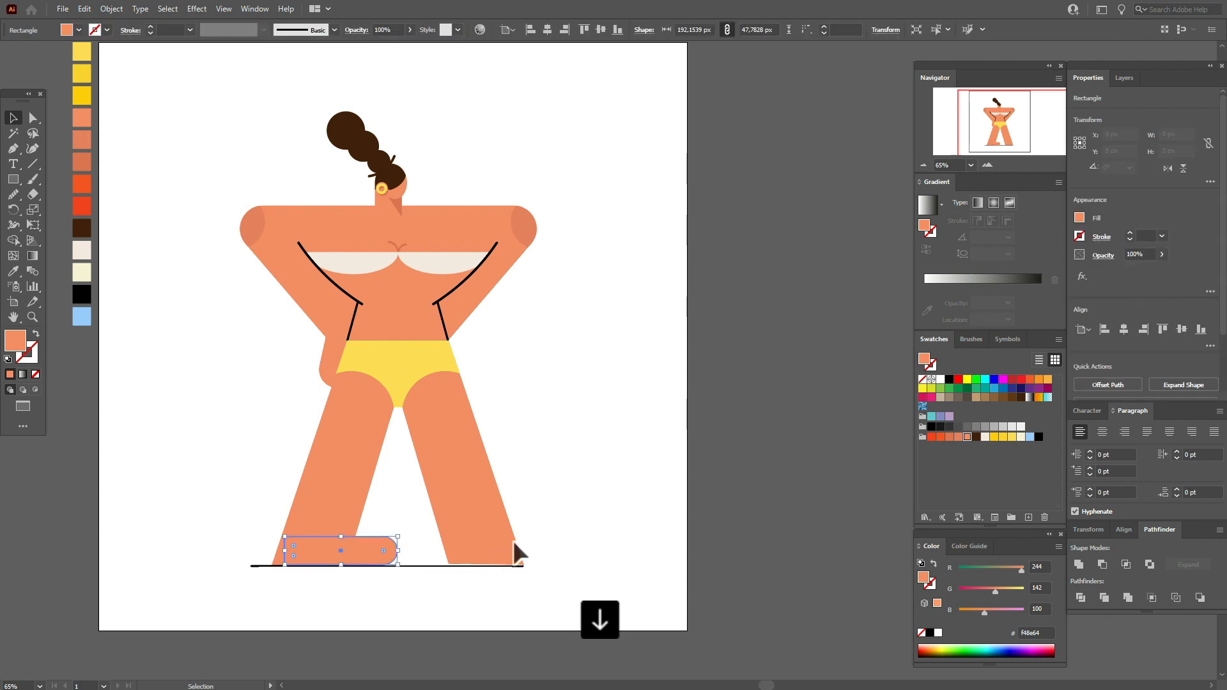
pyautogui.click(754, 496)
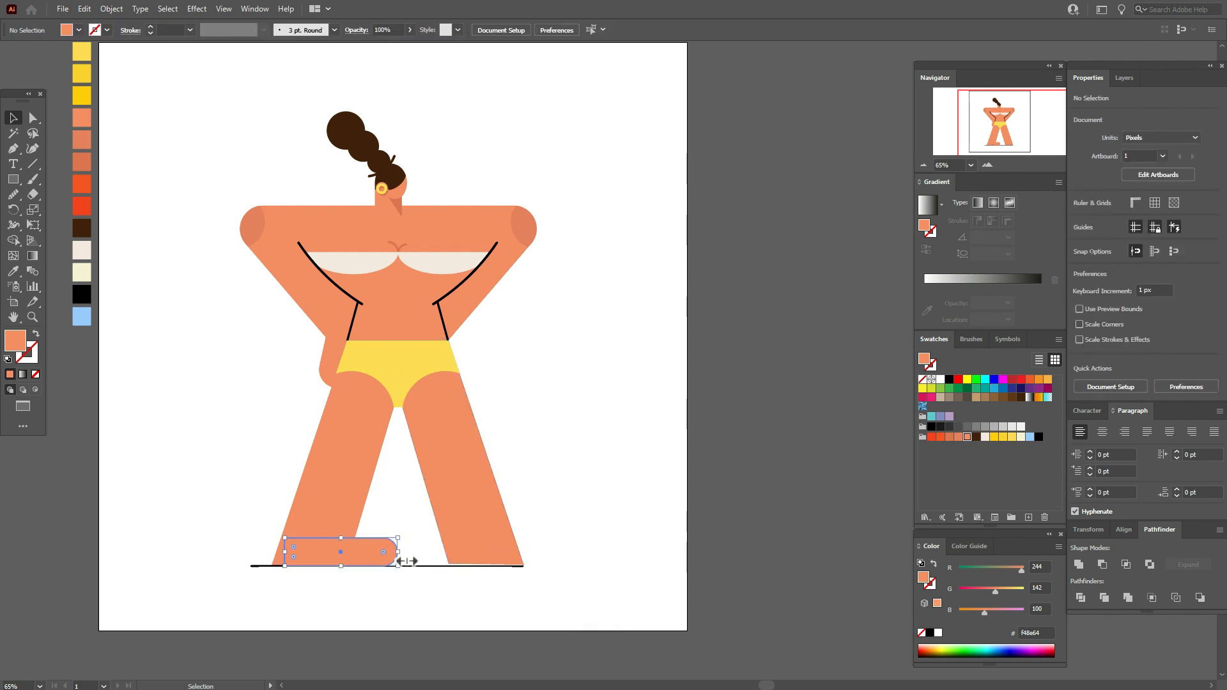
pyautogui.moveTo(398, 560); pyautogui.dragTo(391, 569)
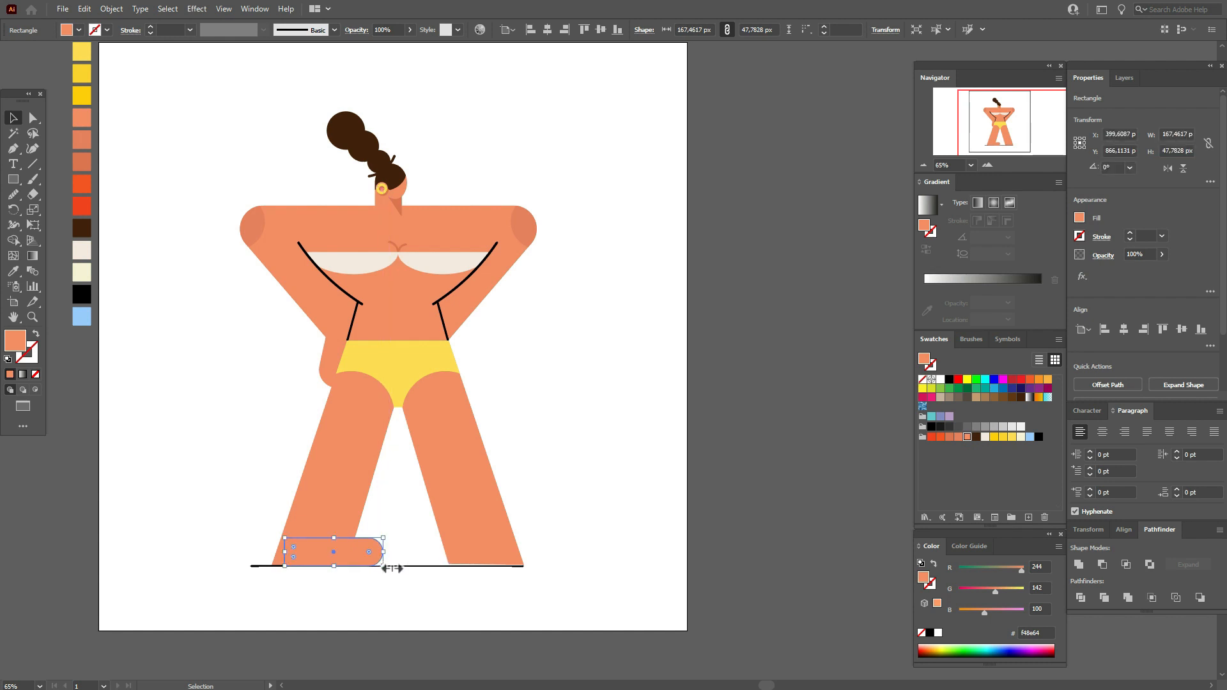
# Step: Duplicate the left foot and place the copy at the base of the right leg, pointing outward
pyautogui.hotkey('ctrl', 'c')
pyautogui.hotkey('ctrl', 'v')
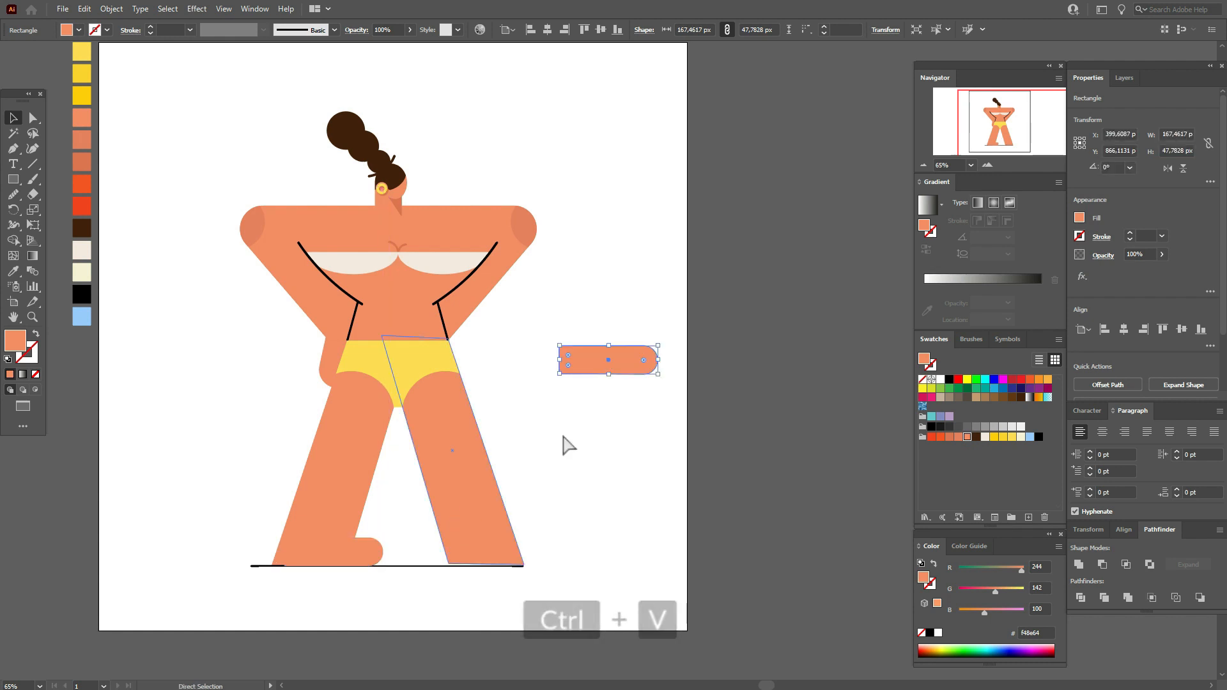
pyautogui.moveTo(591, 372); pyautogui.dragTo(491, 562)
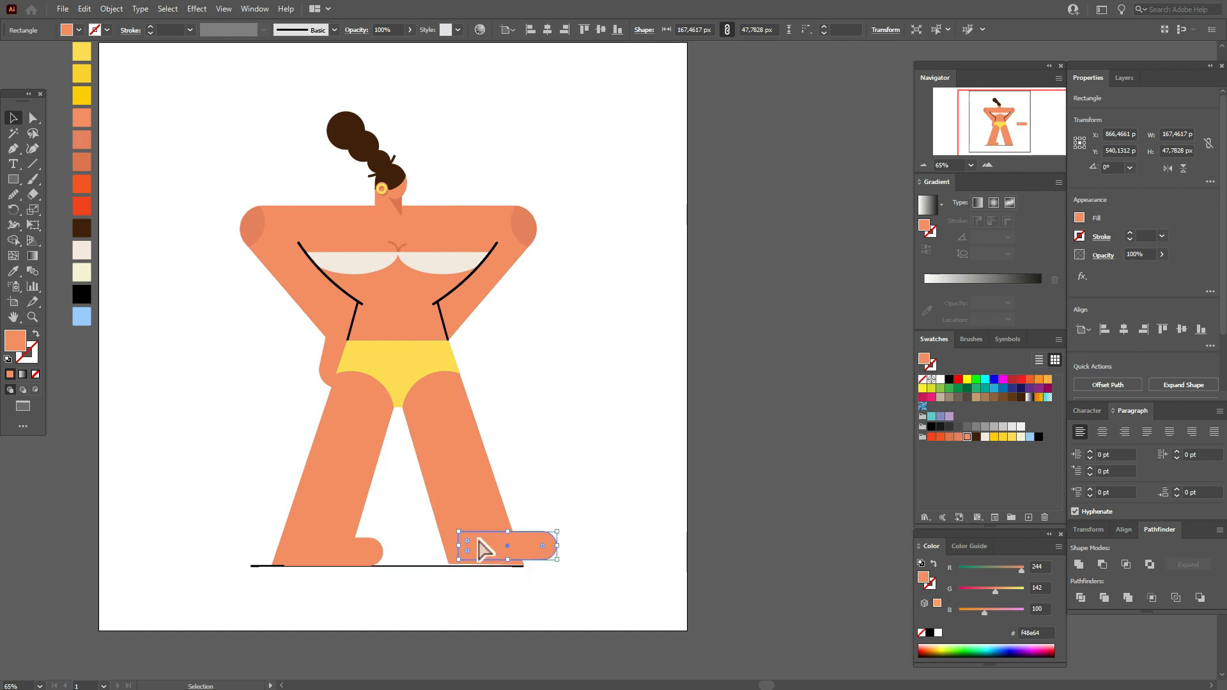
# Step: Nudge the right leg down 2 px and lower its foot until both rest on the ground line
pyautogui.click(466, 508)
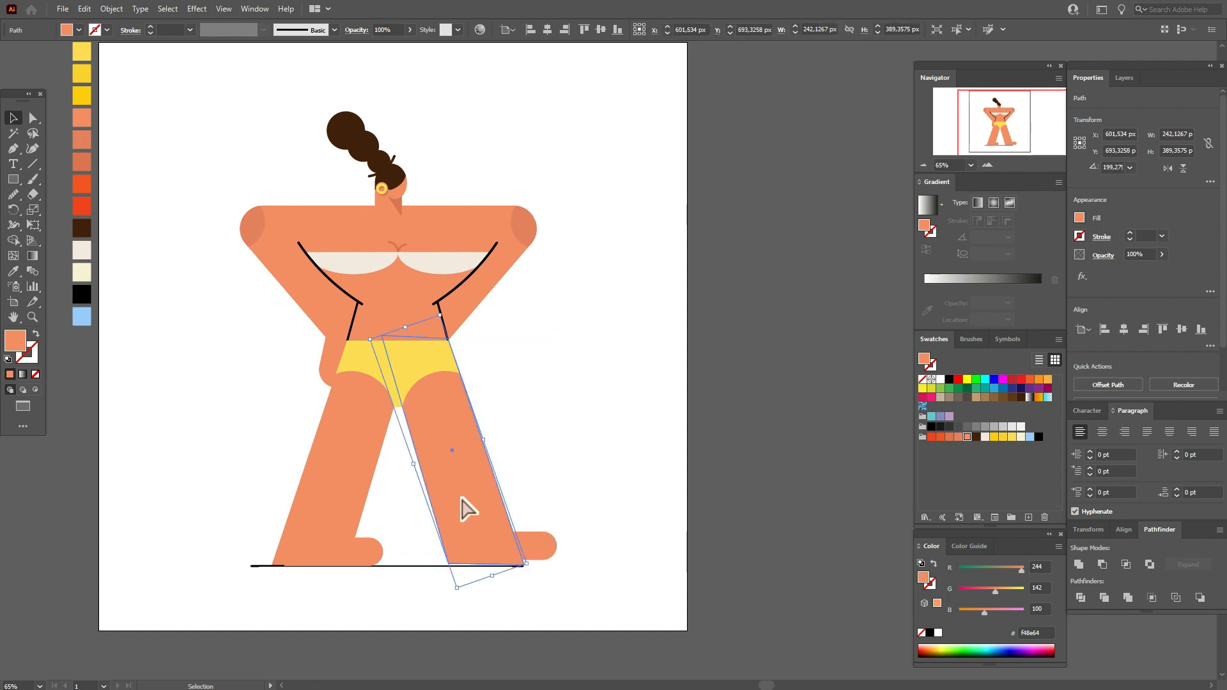
pyautogui.press('Down')
pyautogui.press('Down')
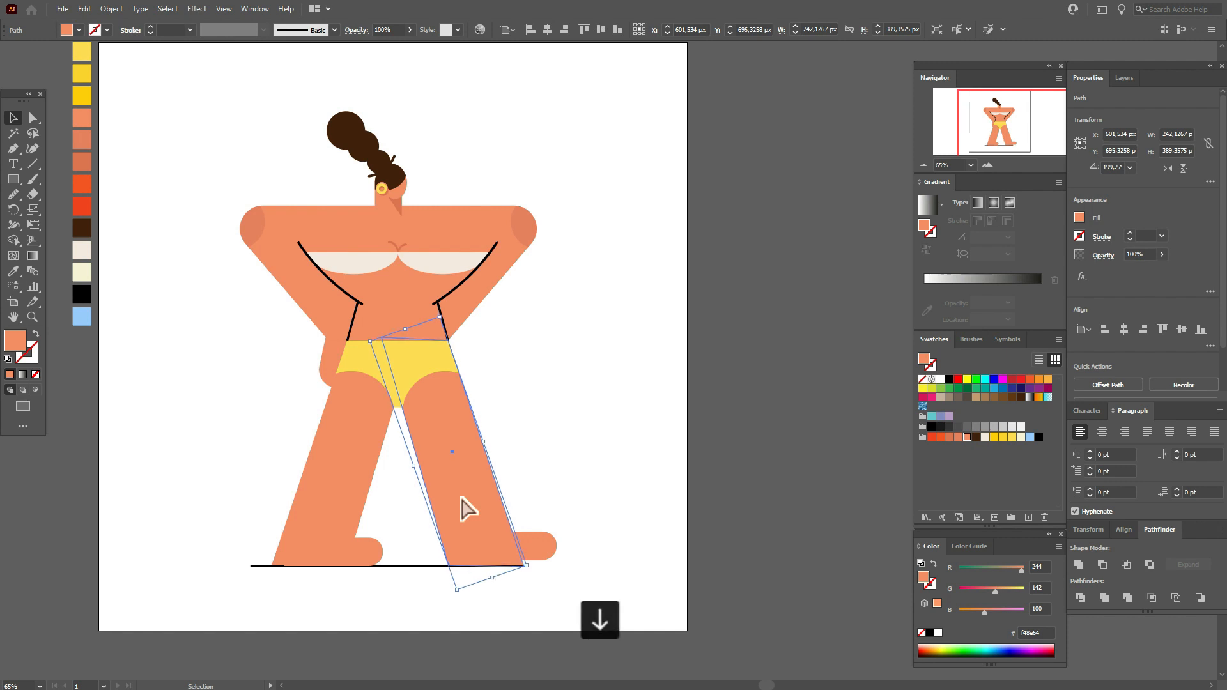
pyautogui.click(720, 444)
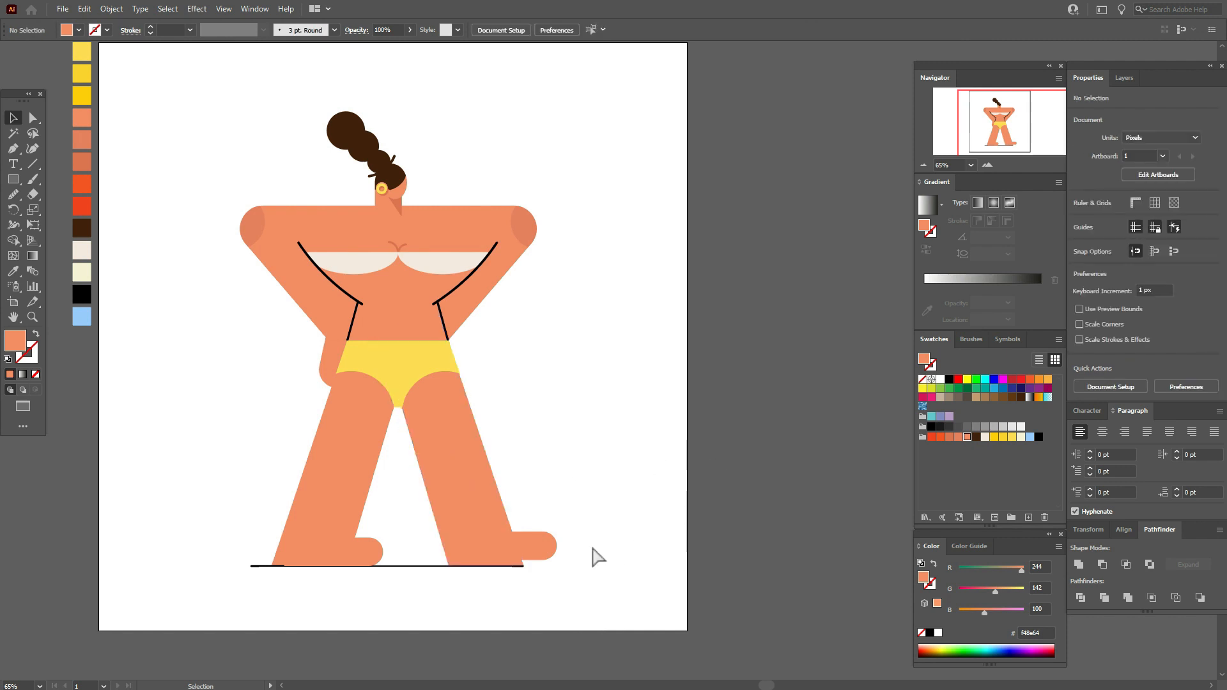
pyautogui.moveTo(543, 550); pyautogui.dragTo(544, 557)
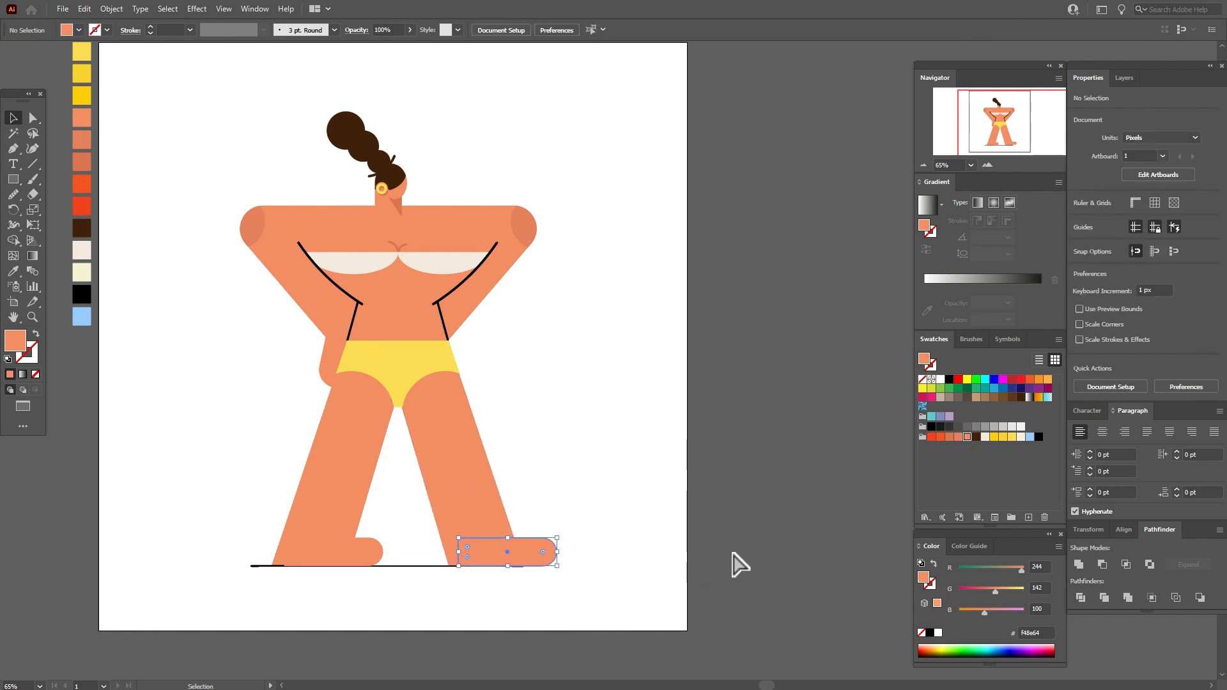
pyautogui.click(749, 563)
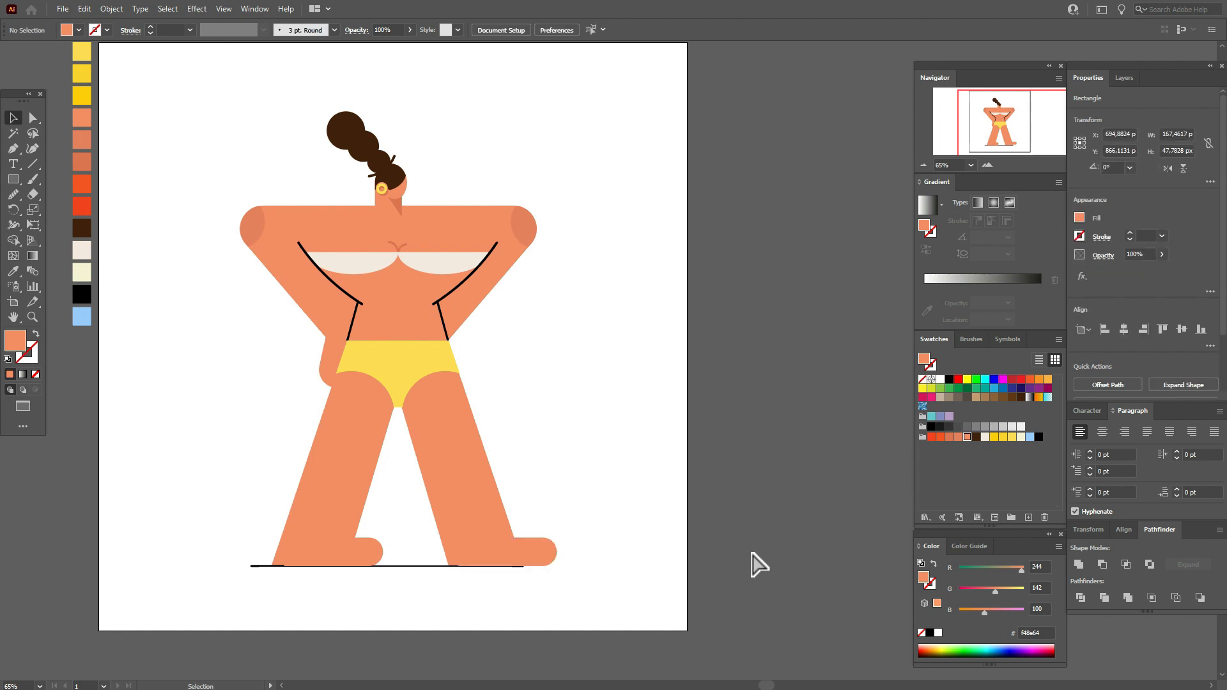
# Step: Select the right foot together with the right leg and bring up the alignment options
pyautogui.click(541, 560)
pyautogui.keyDown('shift'); pyautogui.click(479, 532); pyautogui.keyUp('shift')
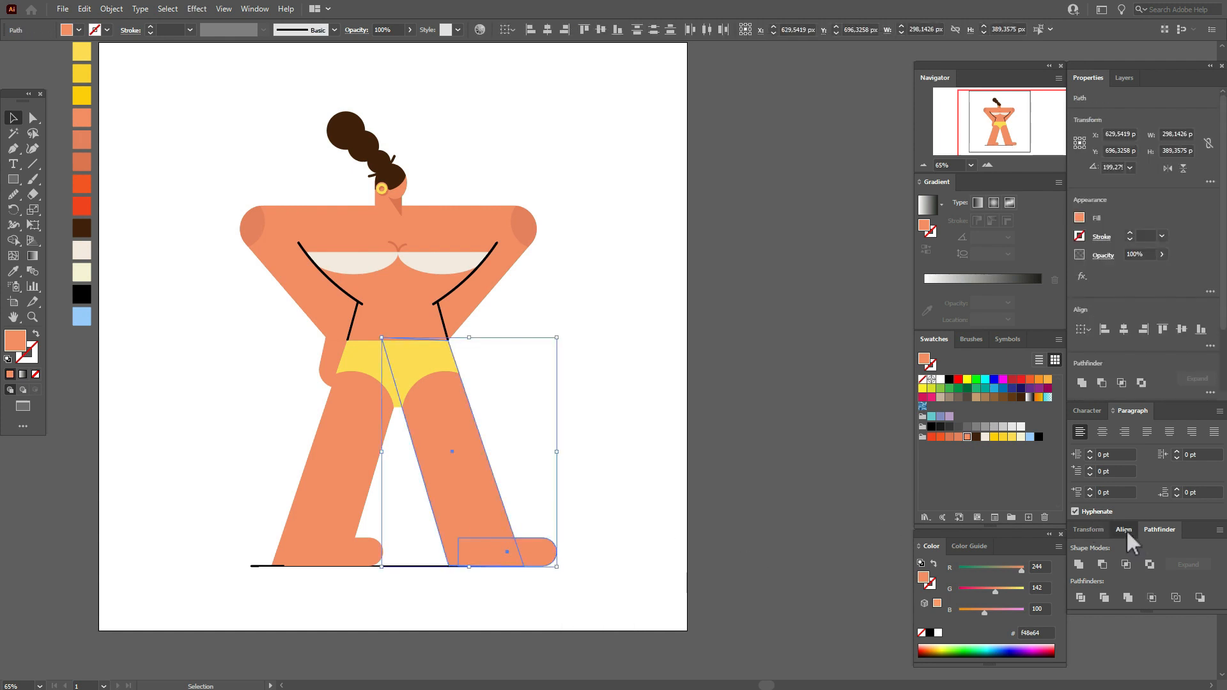
pyautogui.click(1125, 530)
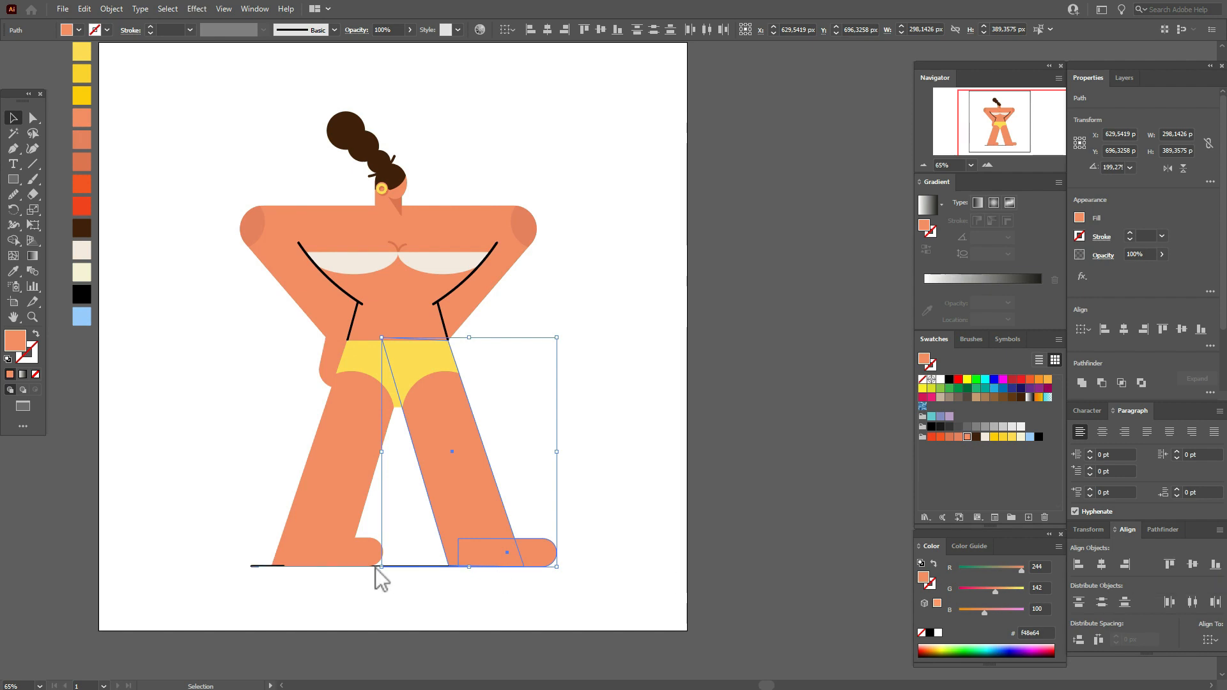
# Step: Shift the right leg's upper inner anchor point slightly to the right, to about X 482 px, Y 502 px
pyautogui.click(365, 551)
pyautogui.keyDown('shift'); pyautogui.click(355, 521); pyautogui.keyUp('shift')
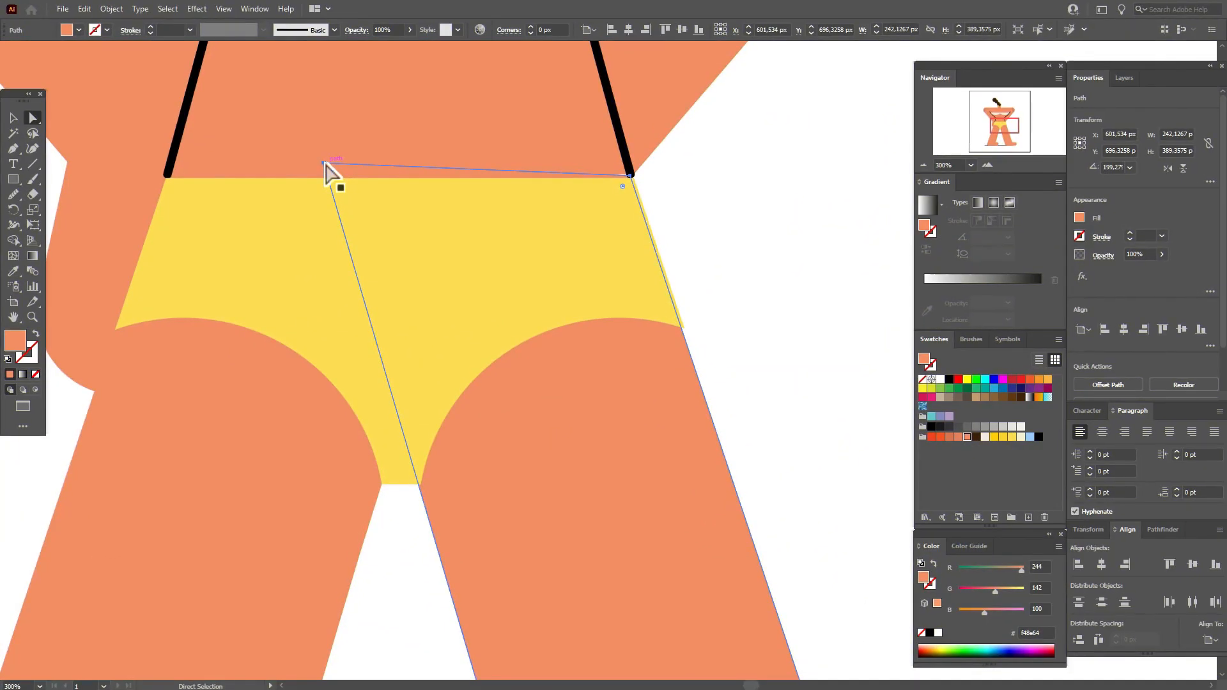
pyautogui.click(323, 164)
pyautogui.moveTo(326, 164); pyautogui.dragTo(329, 165)
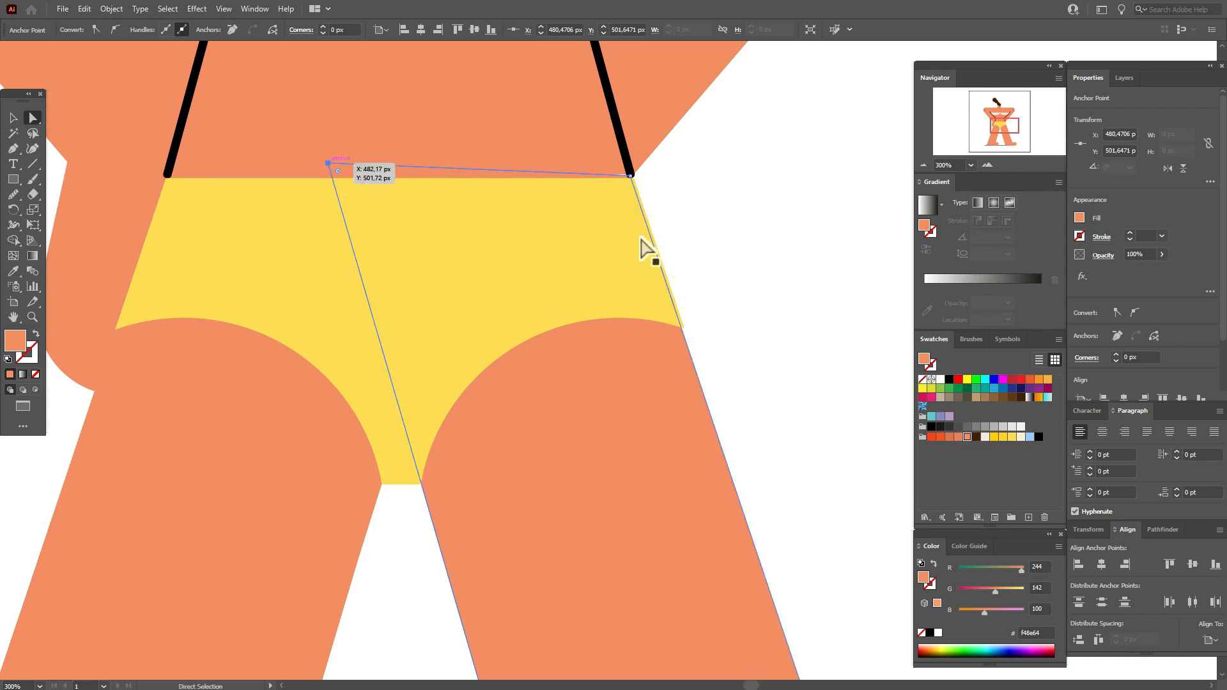
pyautogui.click(778, 274)
# Step: Unite the left leg and its foot into a single shape
pyautogui.scroll(-6, 534, 531)
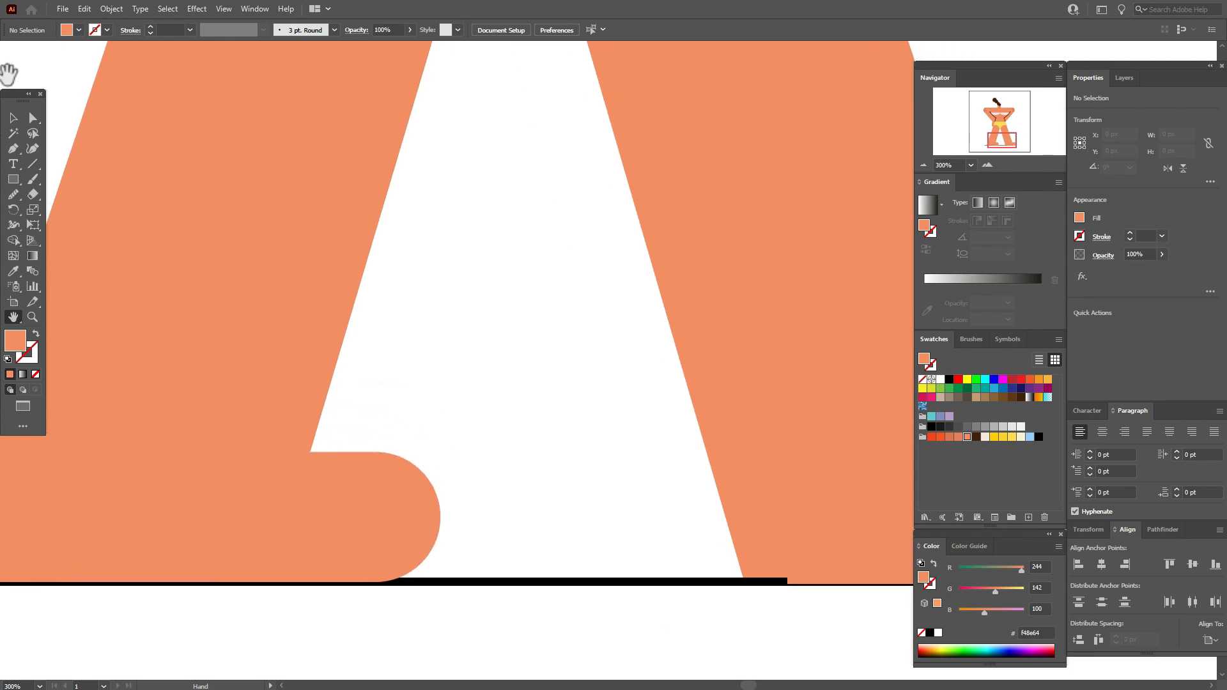
pyautogui.press('v')
pyautogui.click(316, 351)
pyautogui.keyDown('shift'); pyautogui.click(377, 482); pyautogui.keyUp('shift')
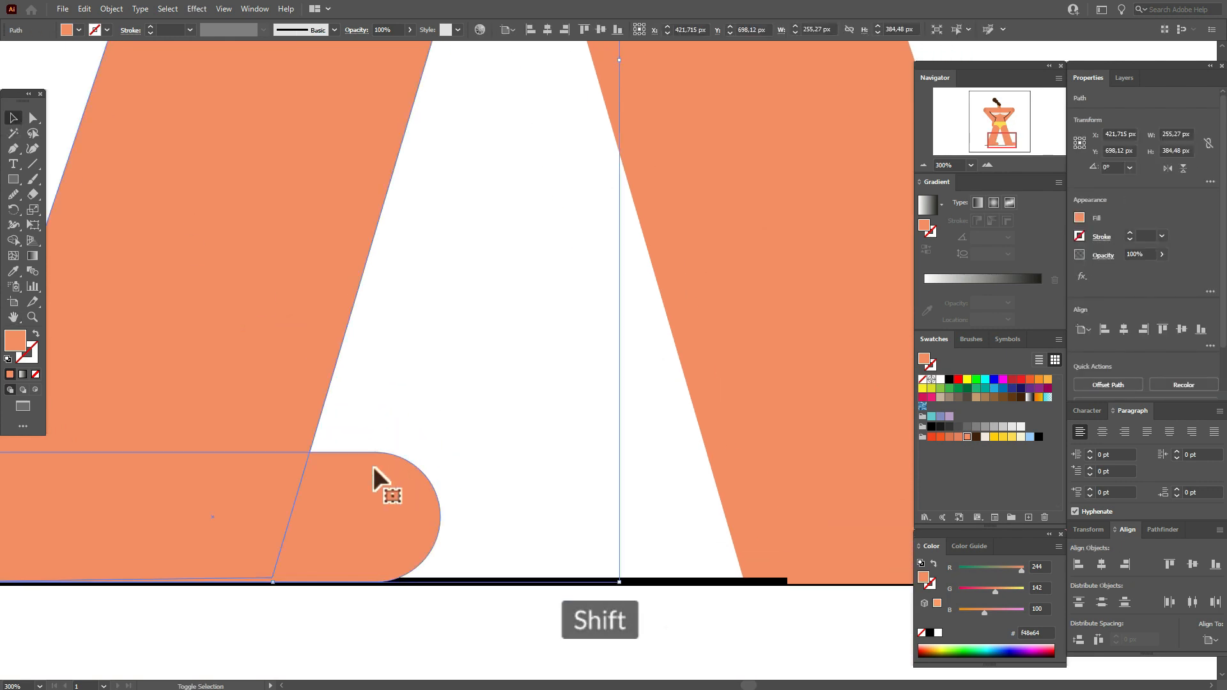
pyautogui.click(1156, 528)
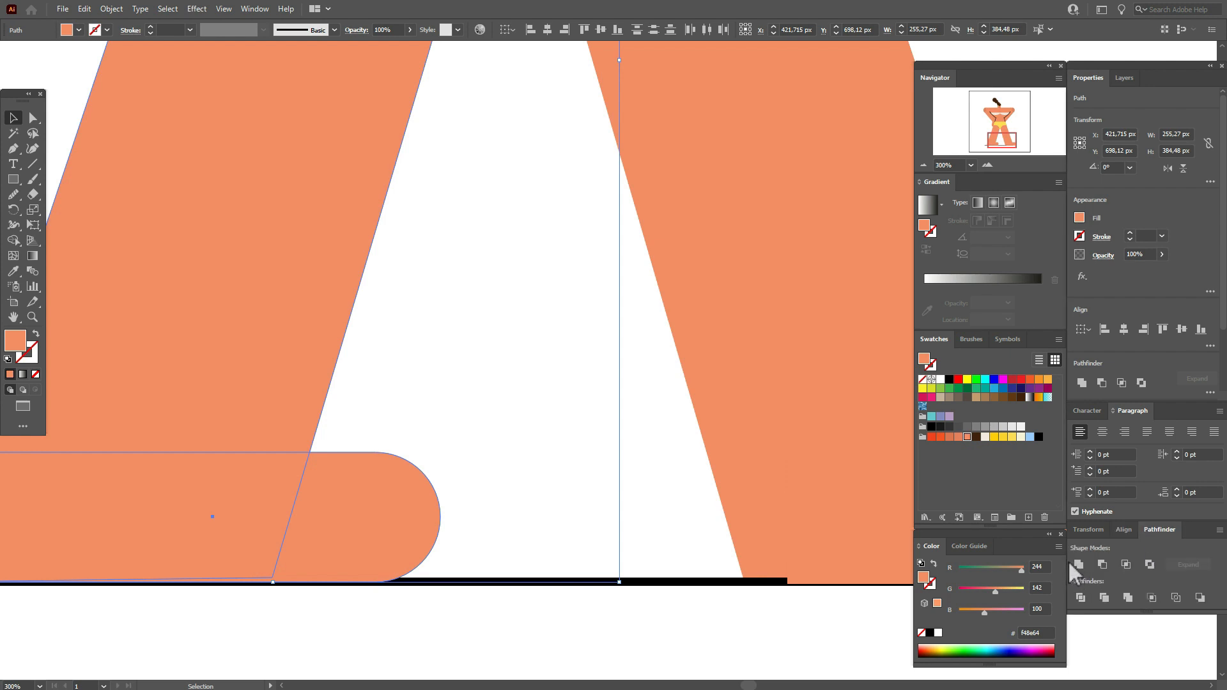
pyautogui.click(1080, 564)
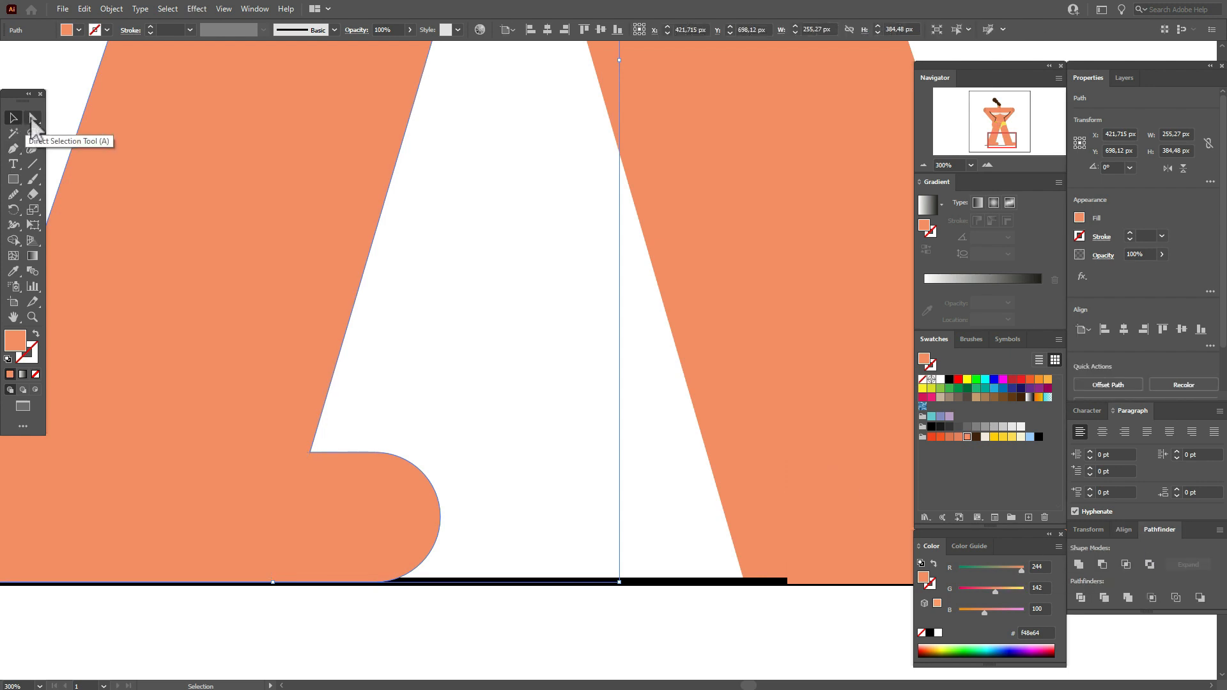
# Step: Round the inner corner where the left leg meets the top of its foot
pyautogui.click(33, 117)
pyautogui.click(310, 453)
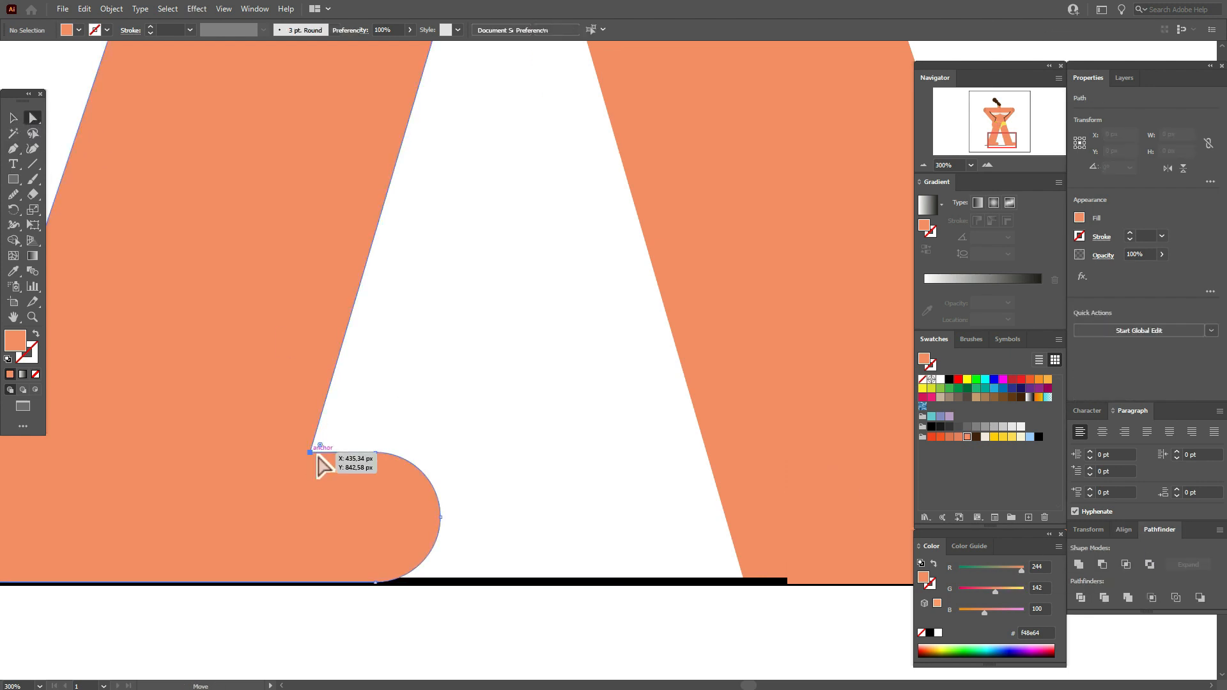
pyautogui.moveTo(320, 446); pyautogui.dragTo(351, 436)
pyautogui.click(419, 423)
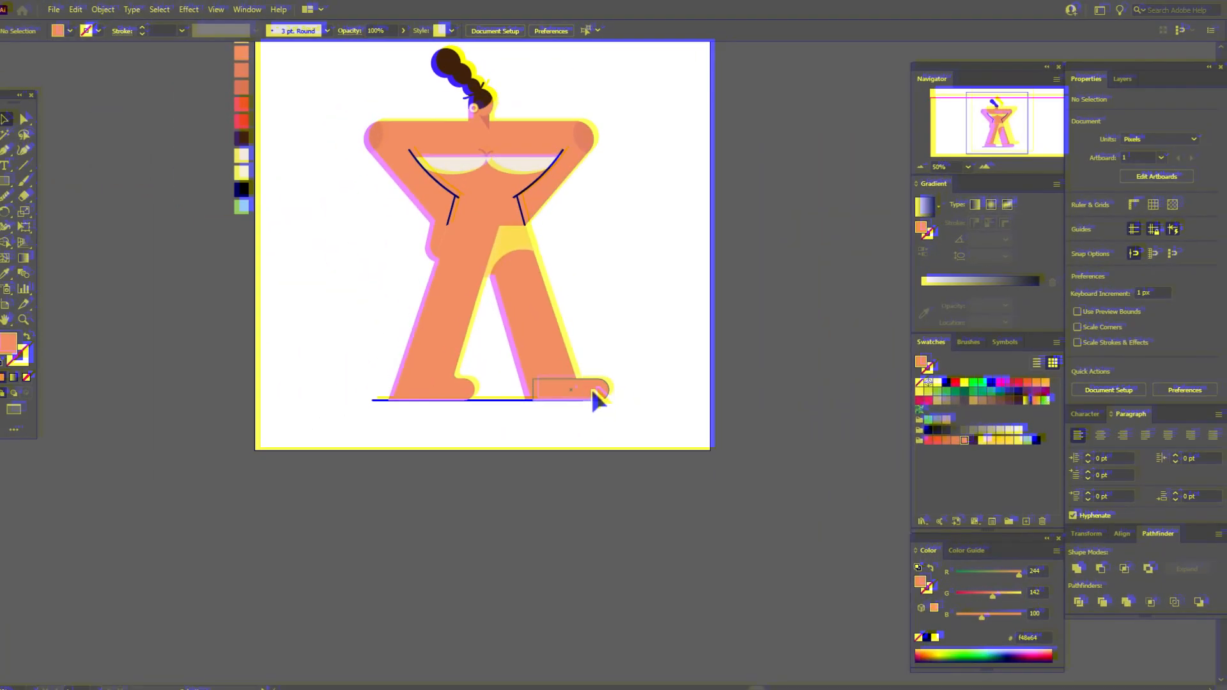
# Step: Shift the right foot left to about X 682 px and shorten it at the toe to about 156 px wide
pyautogui.press('Left')
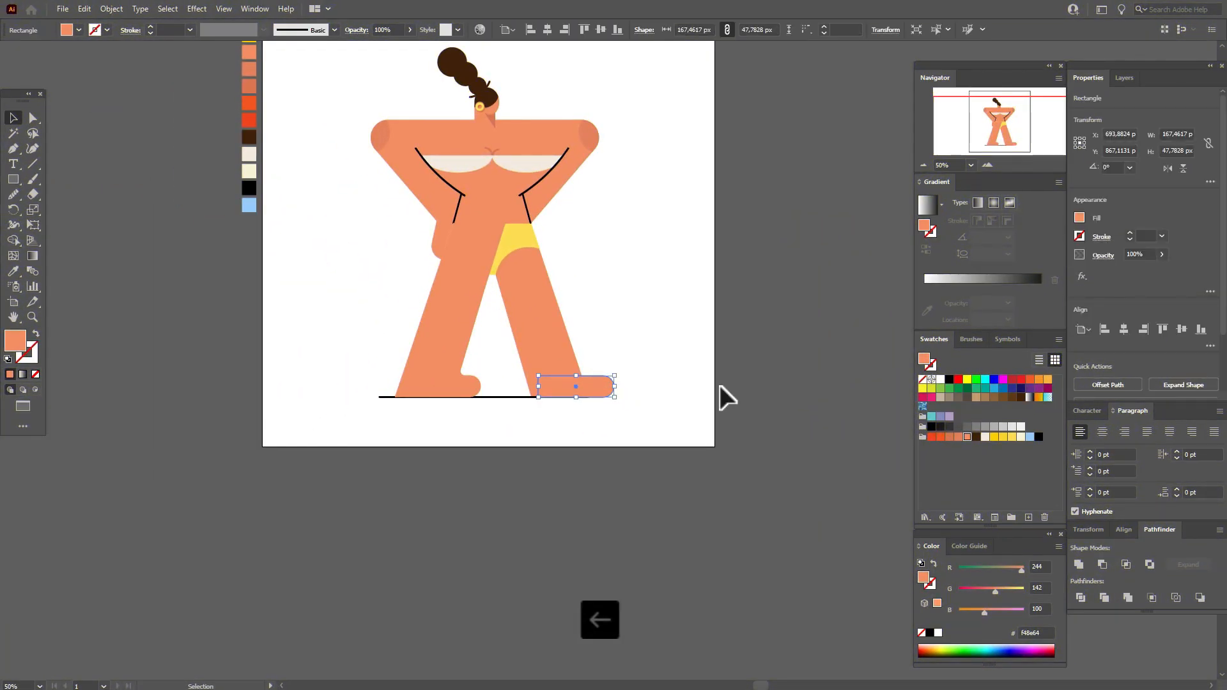
pyautogui.press('Left')
pyautogui.press('Left')
pyautogui.press('Left')
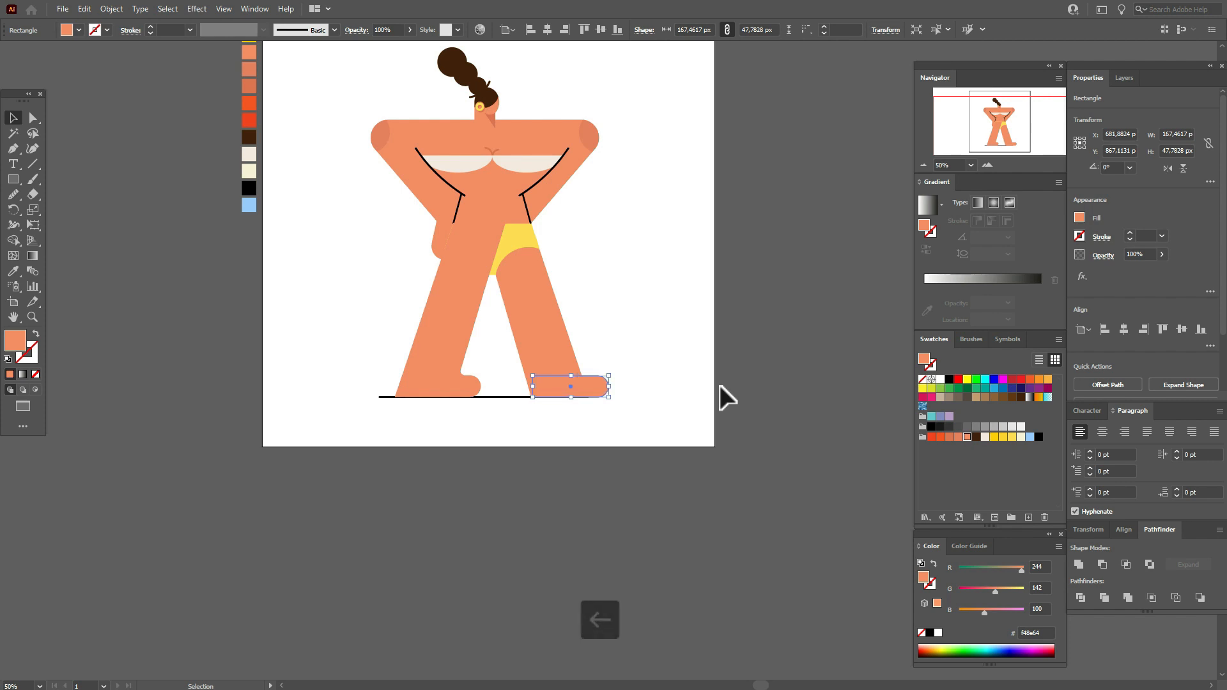
pyautogui.click(719, 385)
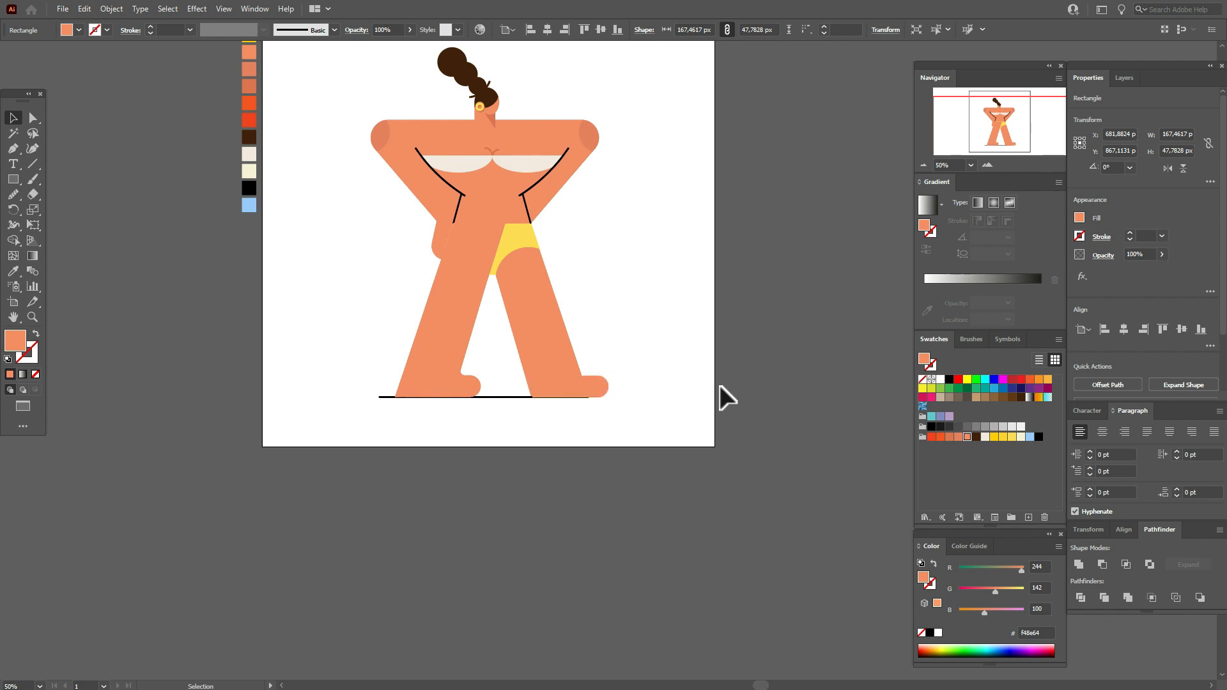
pyautogui.click(609, 384)
pyautogui.moveTo(609, 394); pyautogui.dragTo(608, 392)
pyautogui.click(639, 392)
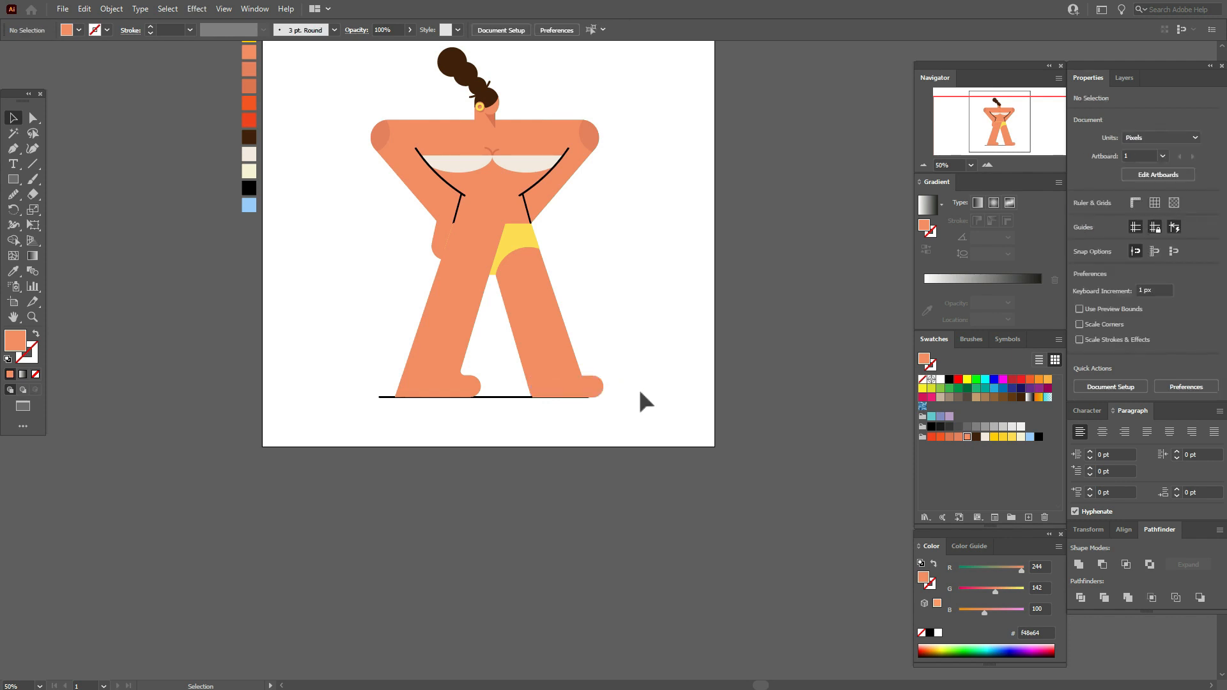
# Step: Unite the right leg and its foot into a single shape
pyautogui.click(562, 383)
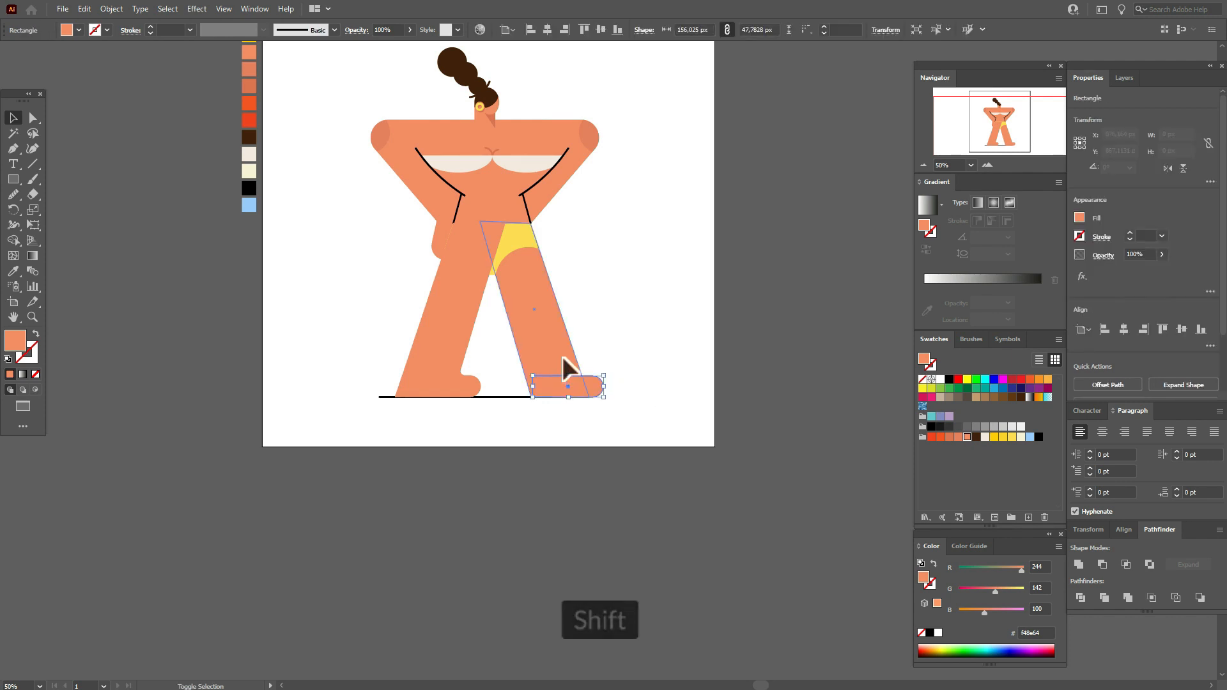
pyautogui.keyDown('shift'); pyautogui.click(567, 357); pyautogui.keyUp('shift')
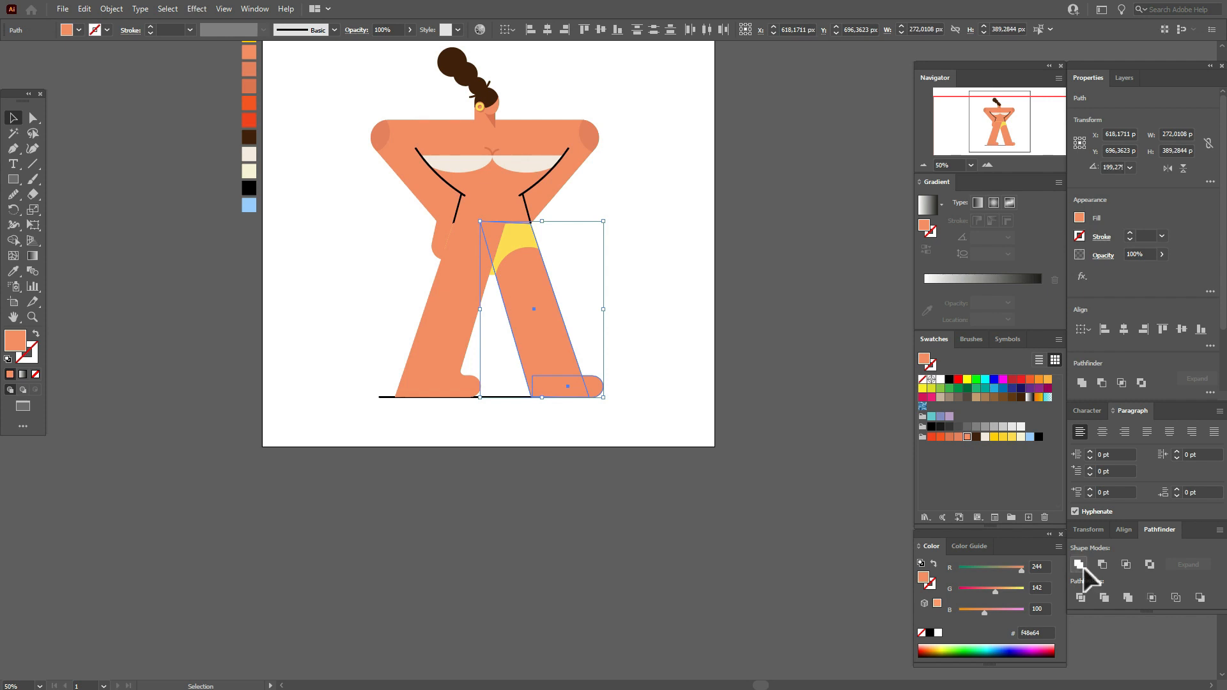
pyautogui.click(1081, 565)
pyautogui.click(679, 441)
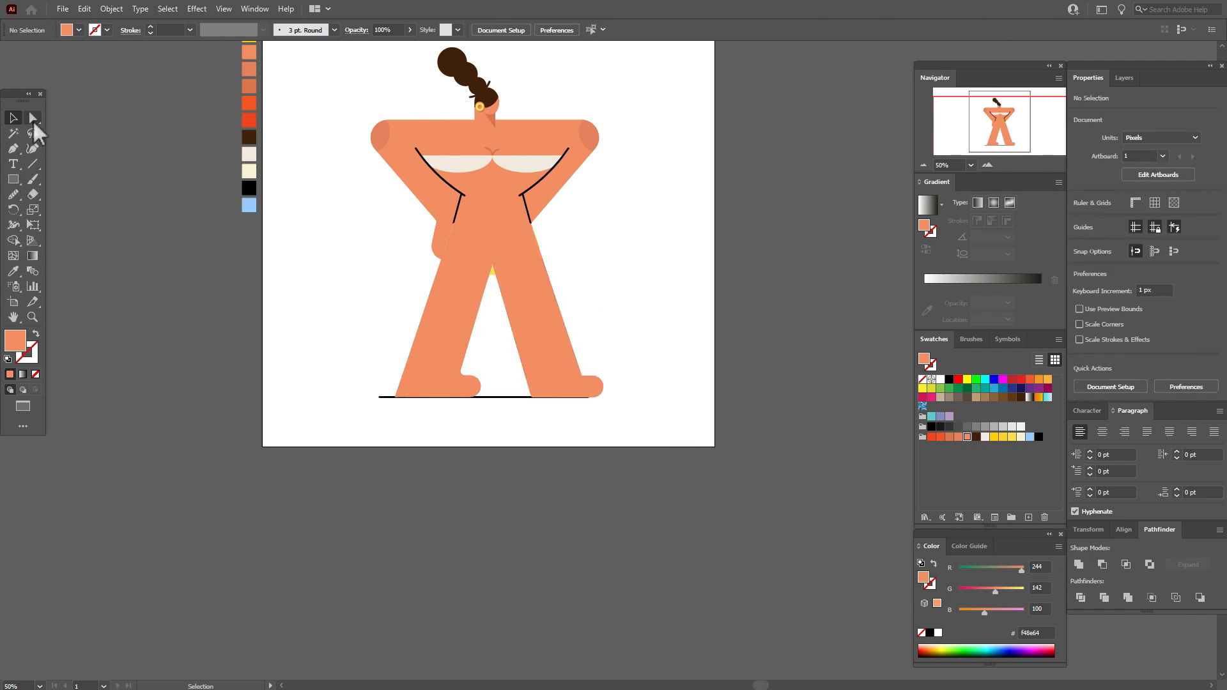
# Step: Round the inner corner where the right leg meets its foot to a radius of about 19.6 px
pyautogui.click(34, 119)
pyautogui.click(582, 376)
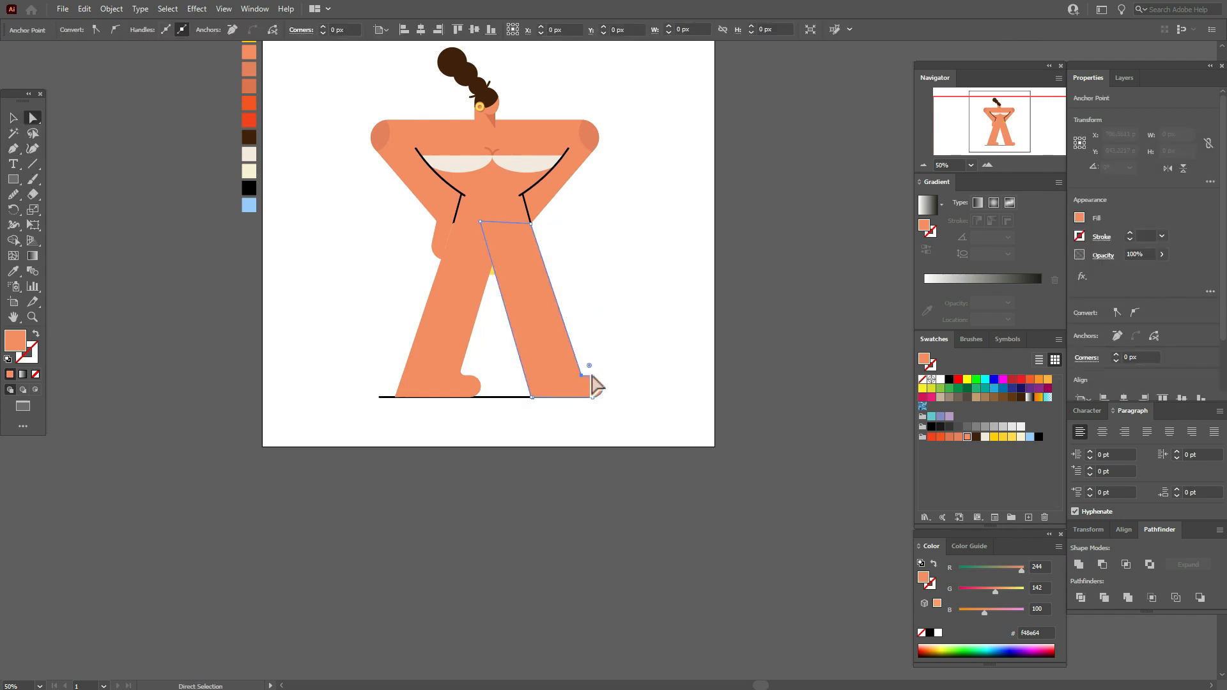
pyautogui.moveTo(588, 377); pyautogui.dragTo(606, 364)
pyautogui.click(643, 357)
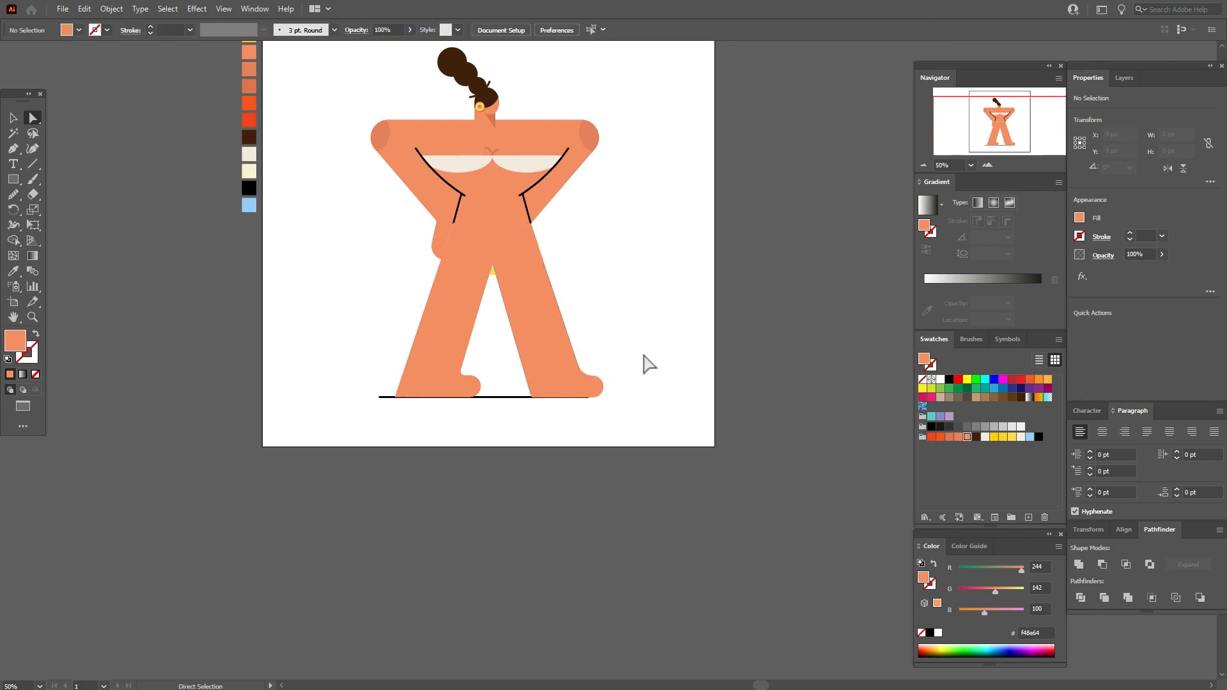
pyautogui.hotkey('ctrl', 'z')
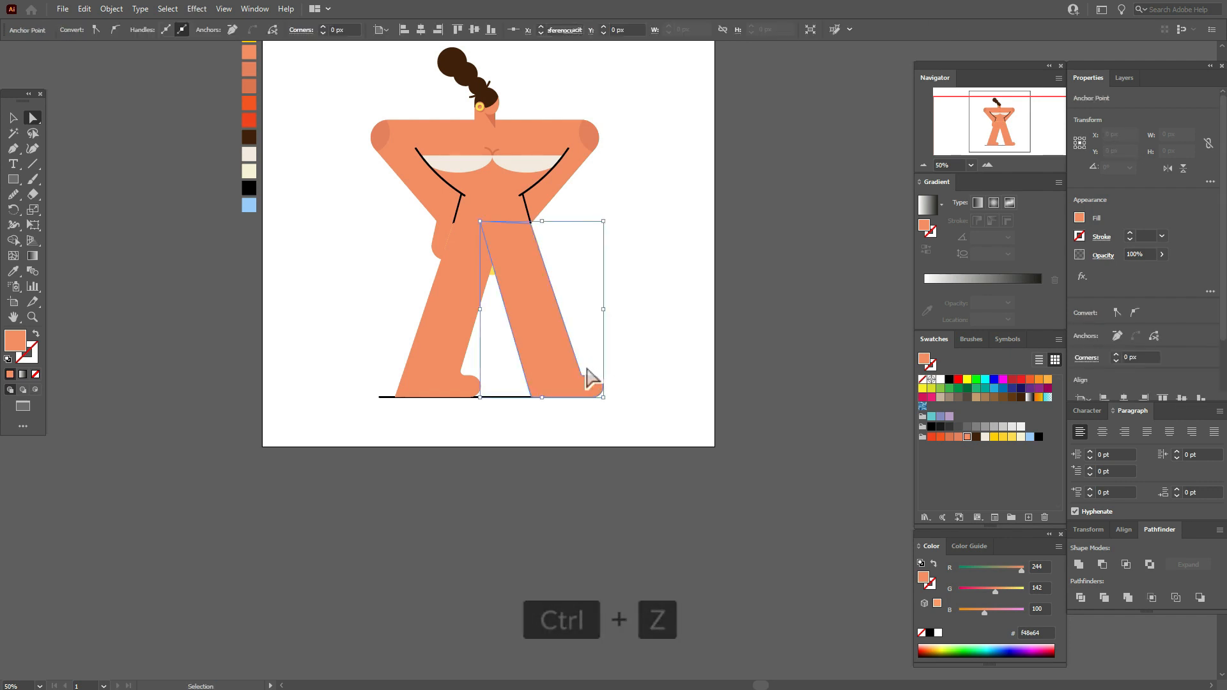
pyautogui.moveTo(587, 376); pyautogui.dragTo(593, 377)
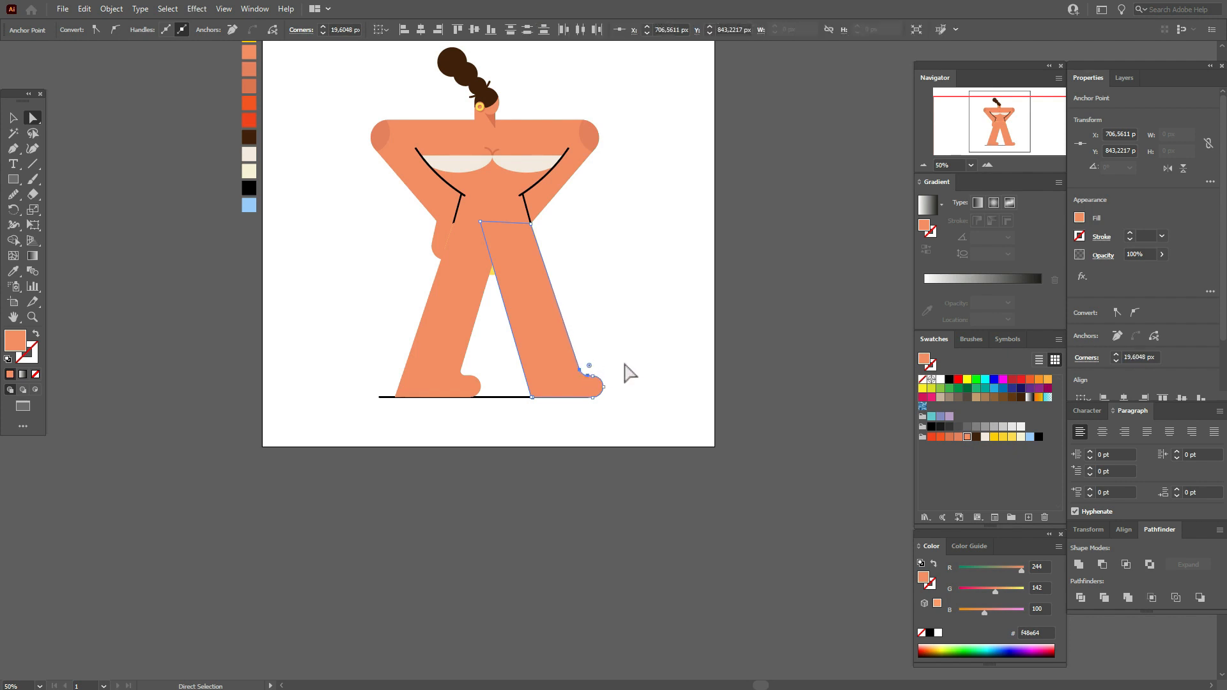
pyautogui.click(625, 364)
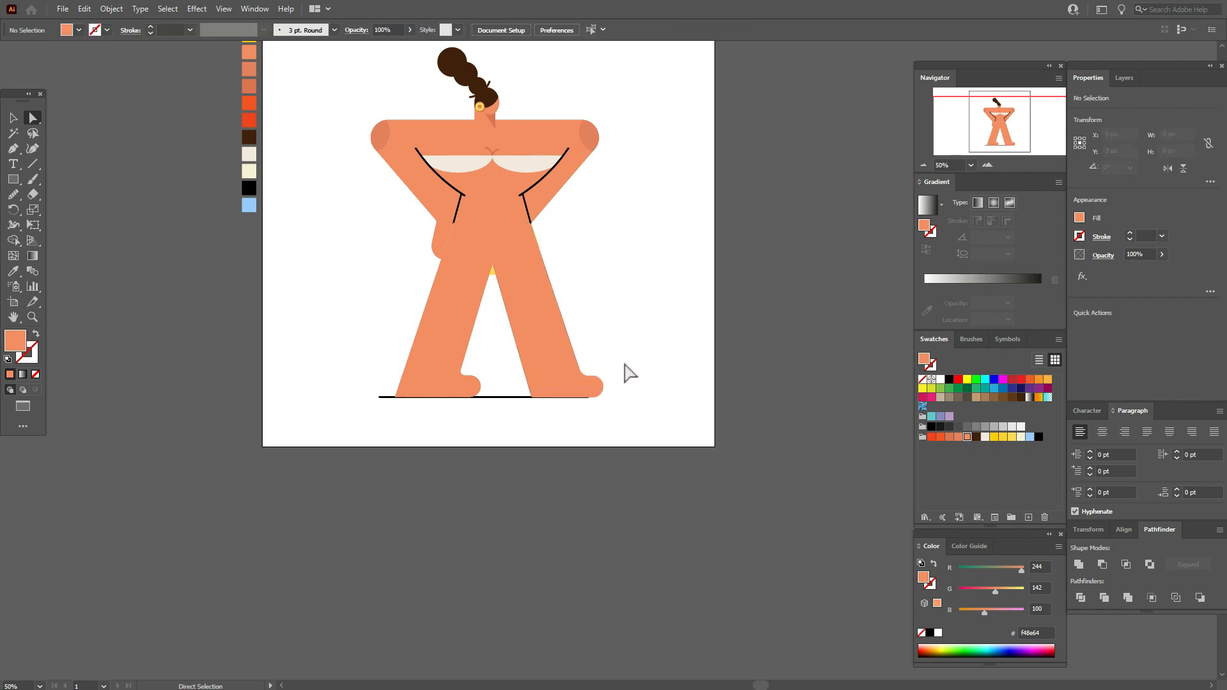
# Step: Send both leg shapes to the back, behind the yellow briefs
pyautogui.click(12, 119)
pyautogui.click(450, 337)
pyautogui.keyDown('shift'); pyautogui.click(547, 335); pyautogui.keyUp('shift')
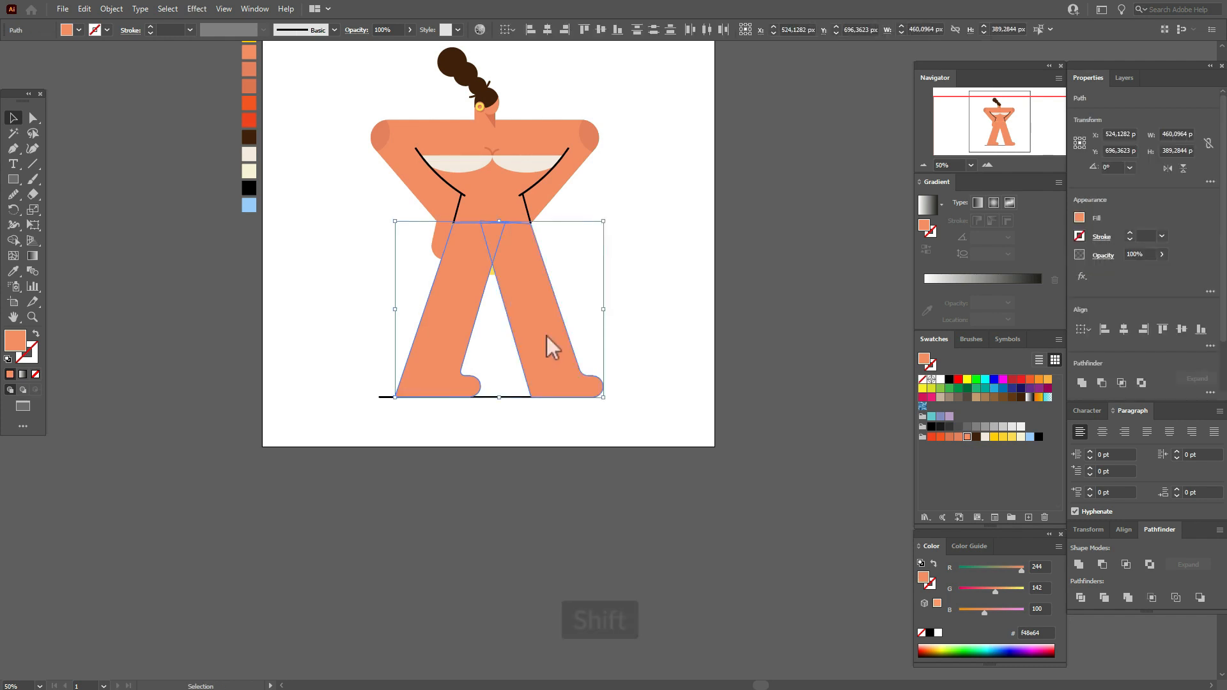
pyautogui.rightClick(546, 335)
pyautogui.moveTo(662, 537)
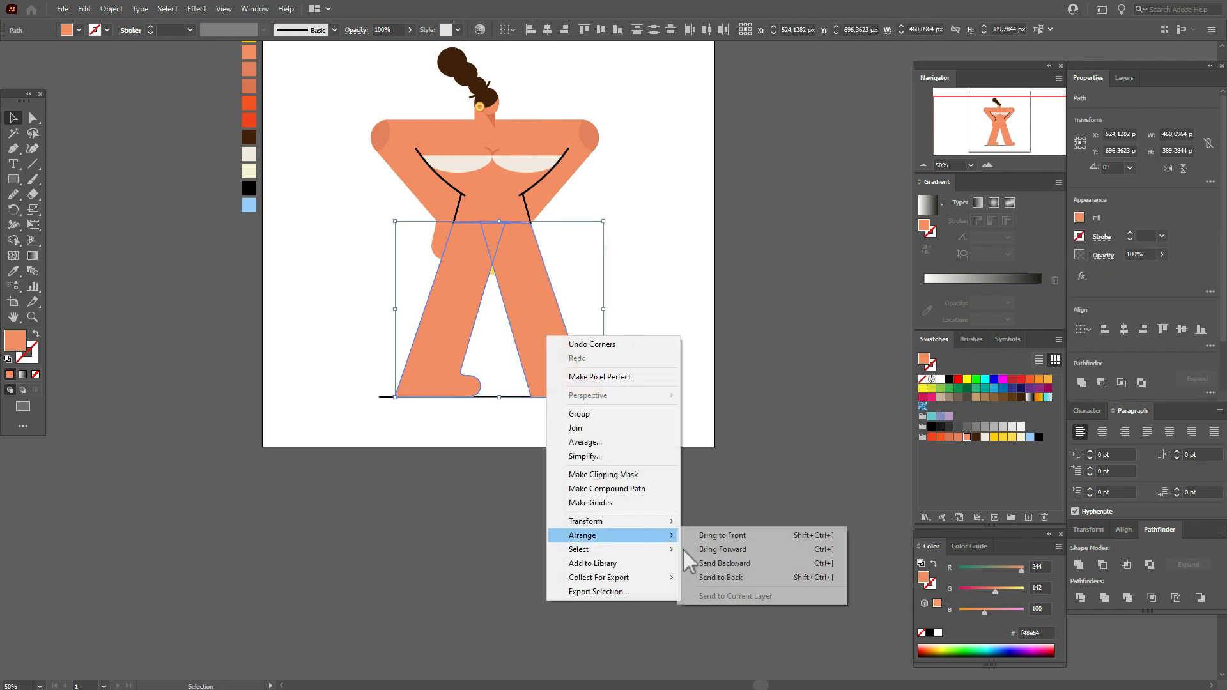
pyautogui.click(732, 577)
pyautogui.click(642, 344)
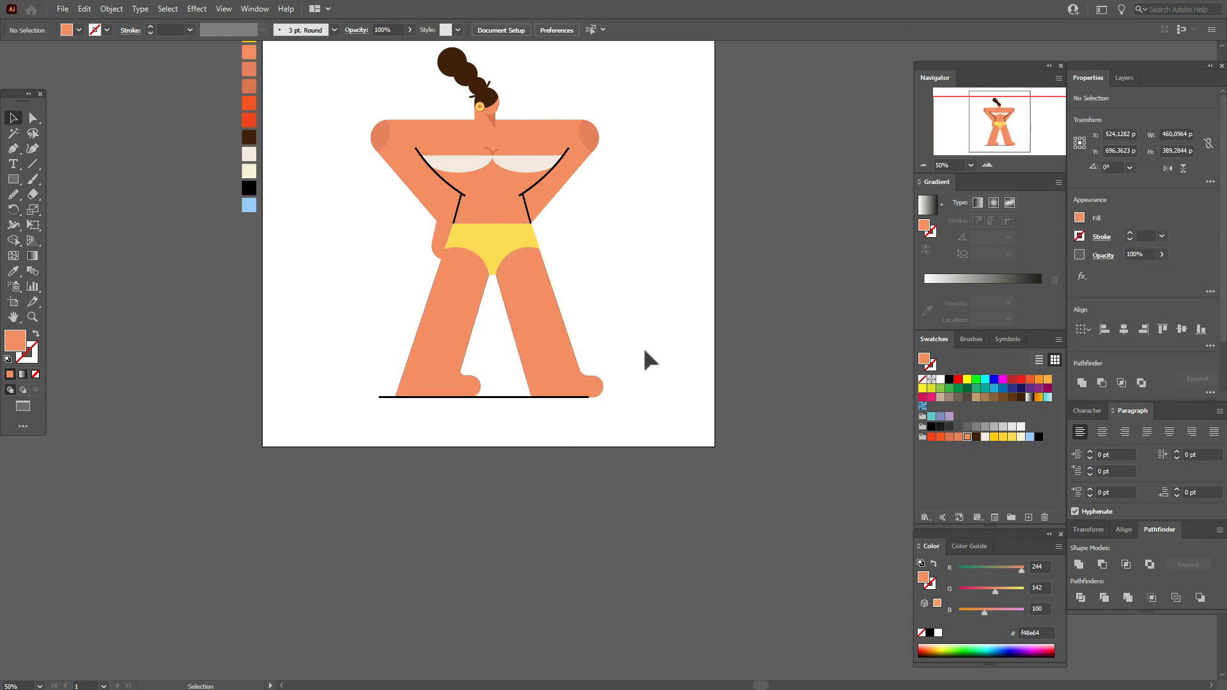
# Step: Bring the black ground line under the feet to the front
pyautogui.click(13, 317)
pyautogui.moveTo(555, 321); pyautogui.dragTo(496, 411)
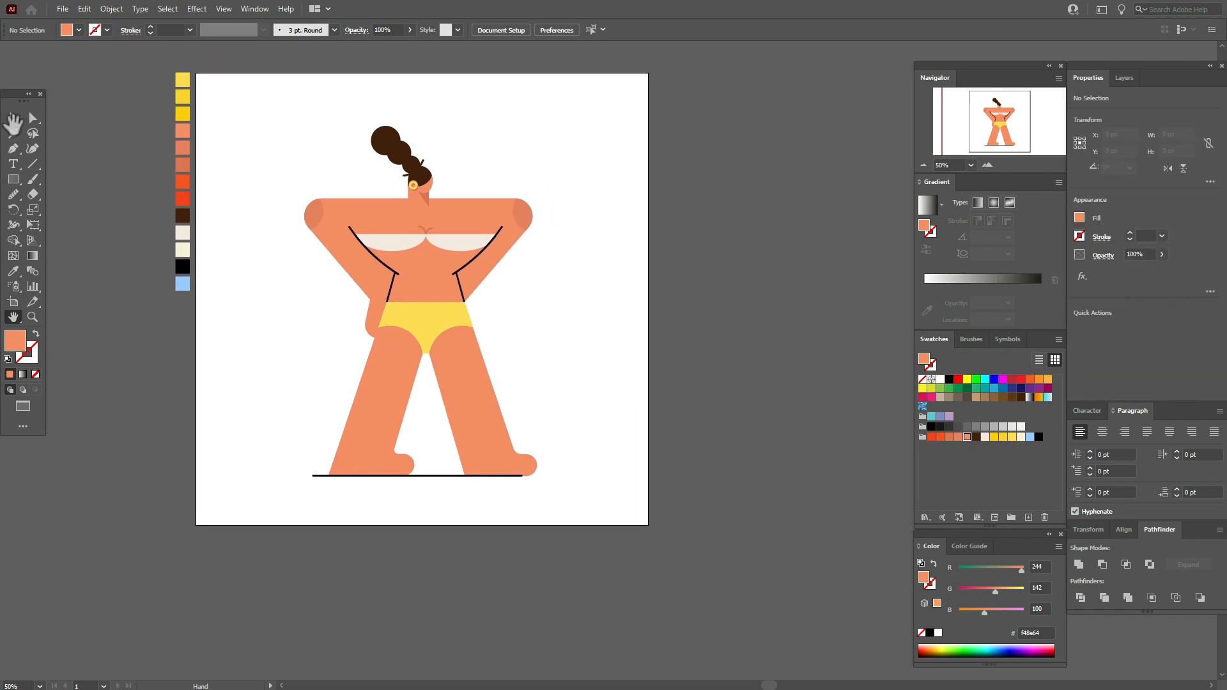
pyautogui.press('v')
pyautogui.click(441, 476)
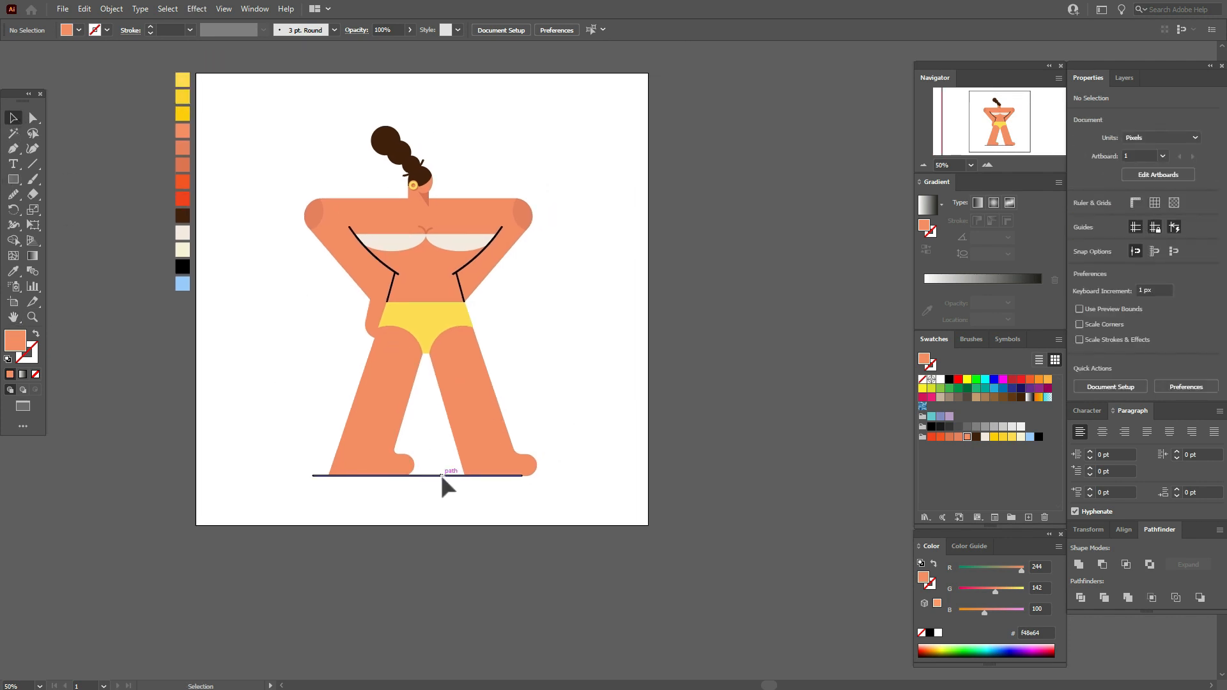
pyautogui.rightClick(441, 476)
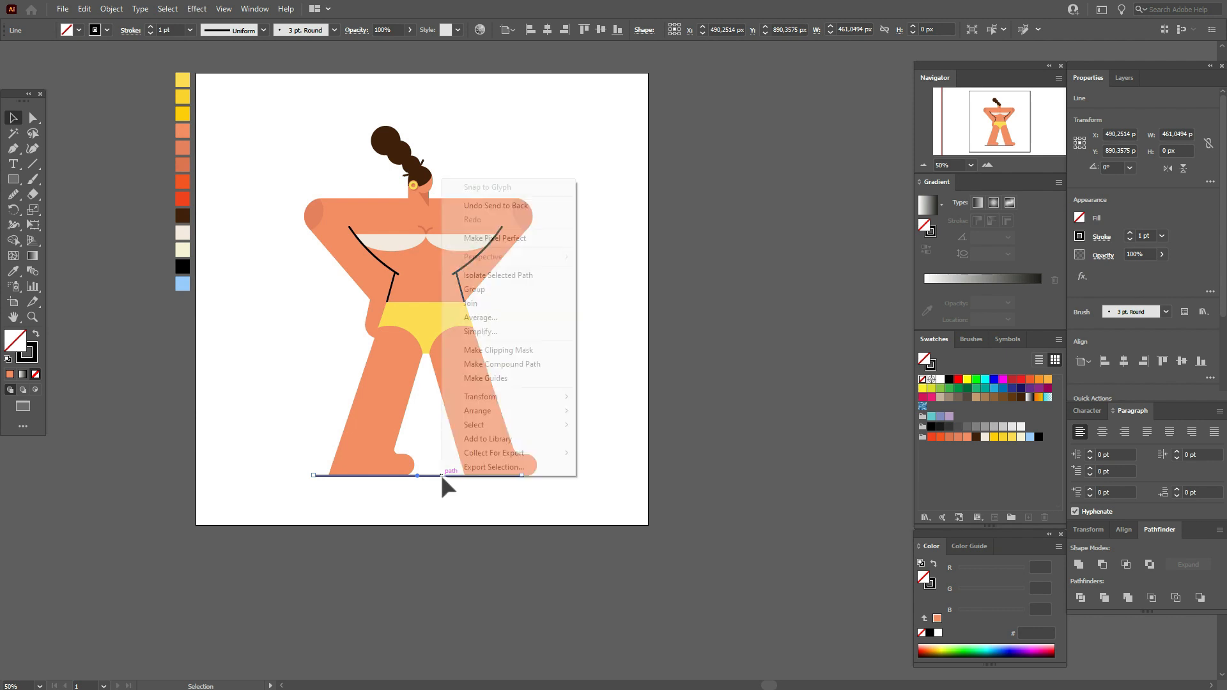
pyautogui.moveTo(504, 410)
pyautogui.click(624, 410)
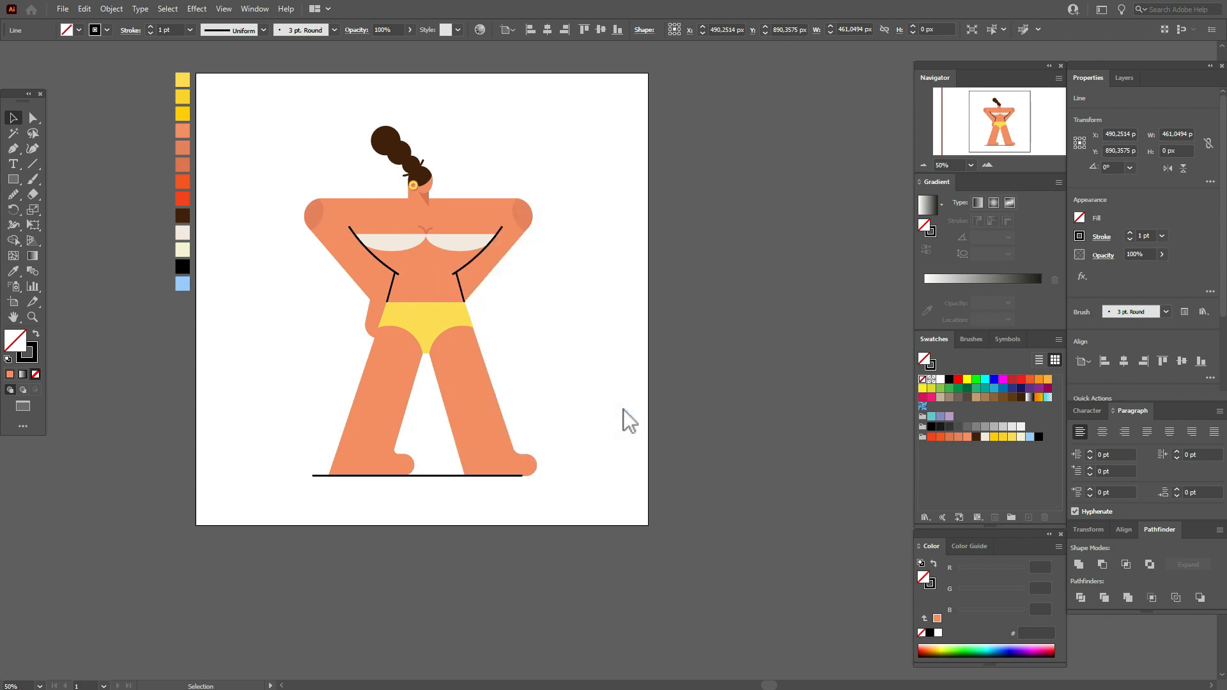
# Step: Move the ground line right beyond the right toe and extend its left end past the left heel
pyautogui.click(492, 487)
pyautogui.moveTo(457, 477); pyautogui.dragTo(488, 477)
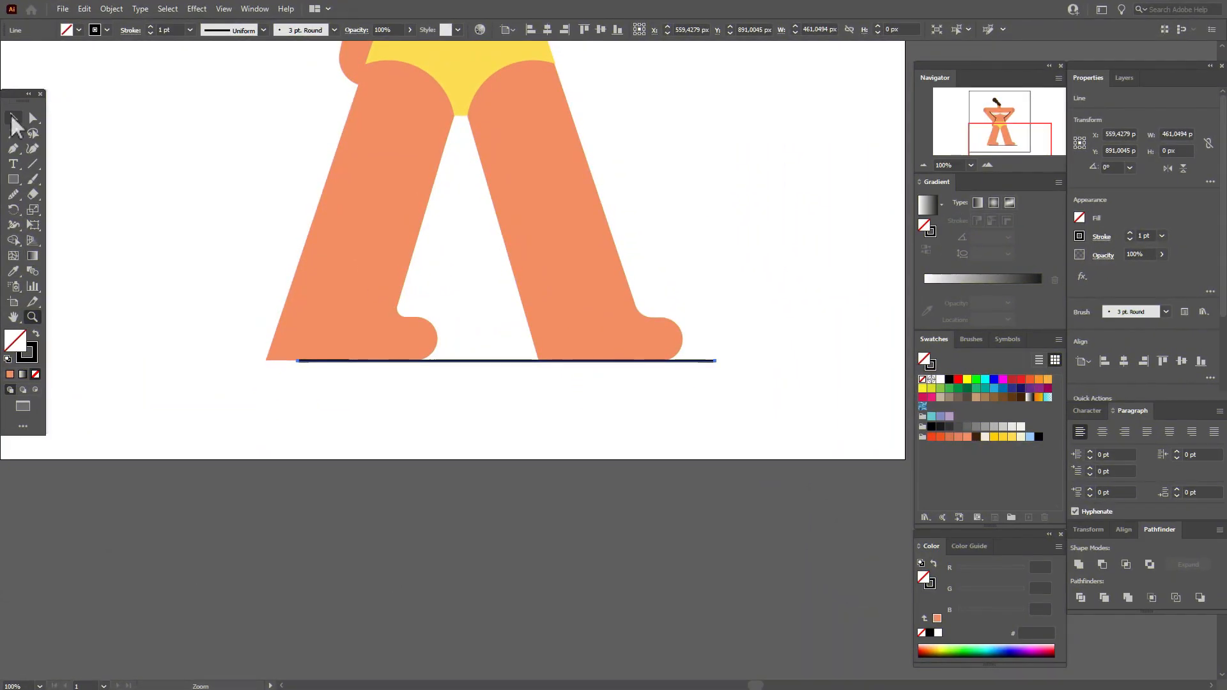
pyautogui.click(13, 119)
pyautogui.moveTo(296, 362); pyautogui.dragTo(253, 361)
pyautogui.click(324, 465)
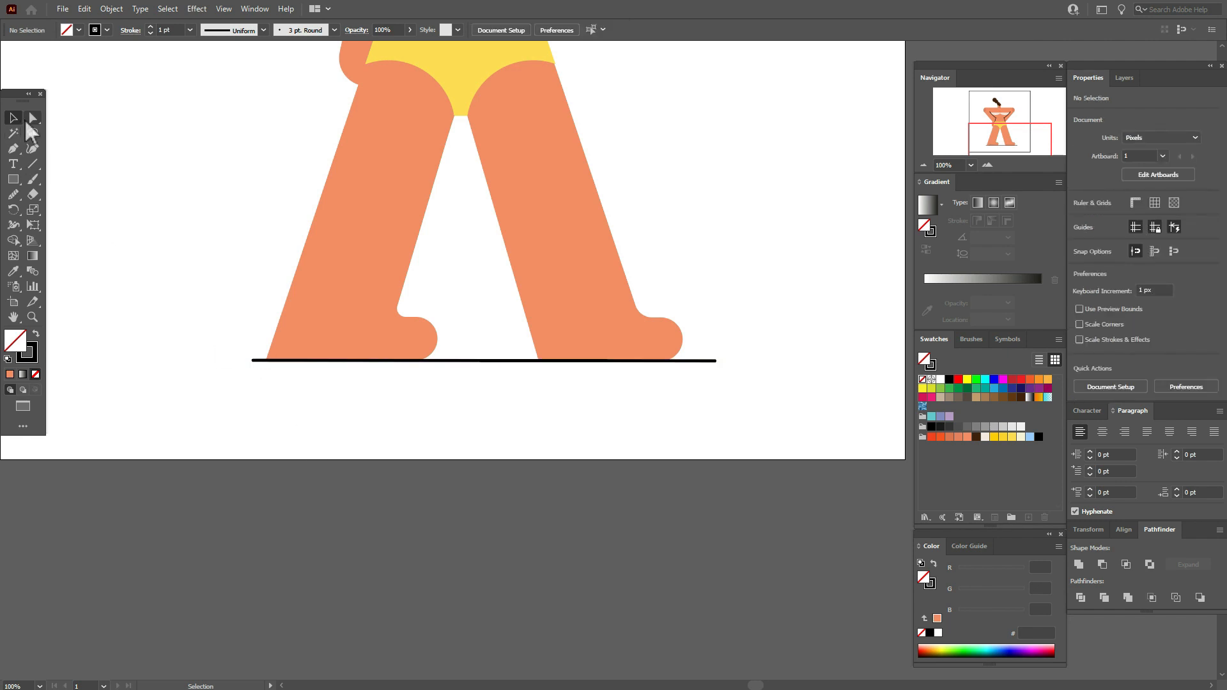
# Step: Round the left foot's heel corner to a radius of about 14 px
pyautogui.click(267, 361)
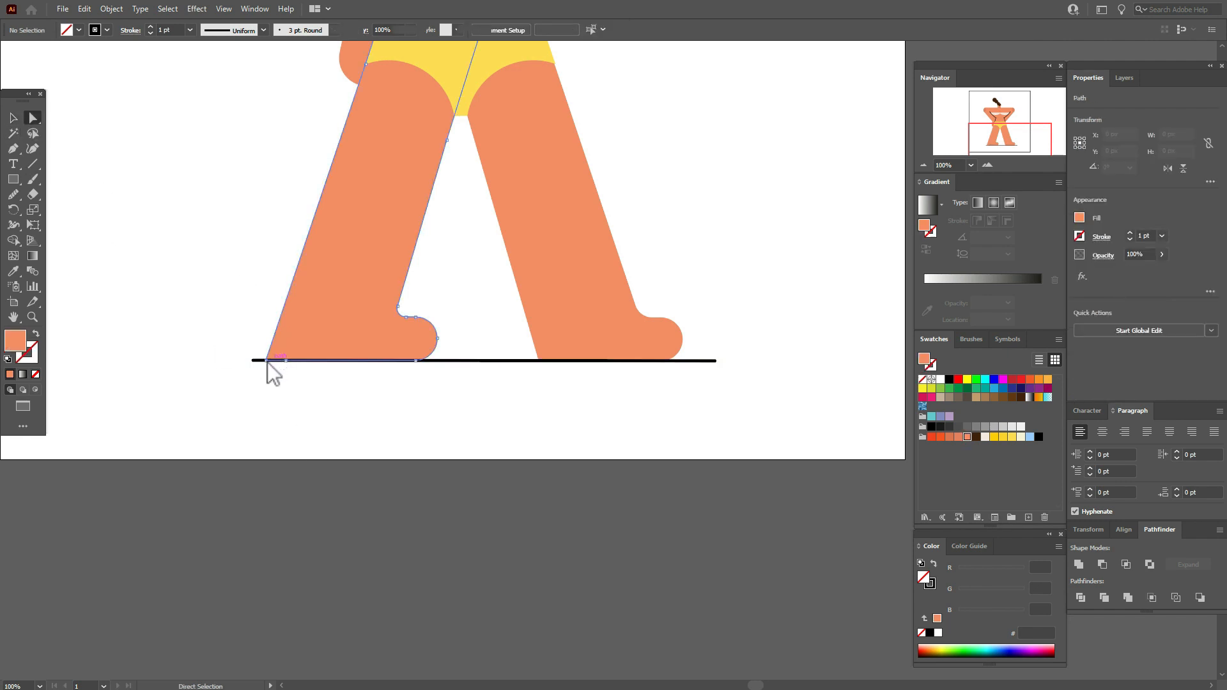
pyautogui.moveTo(276, 351); pyautogui.dragTo(285, 349)
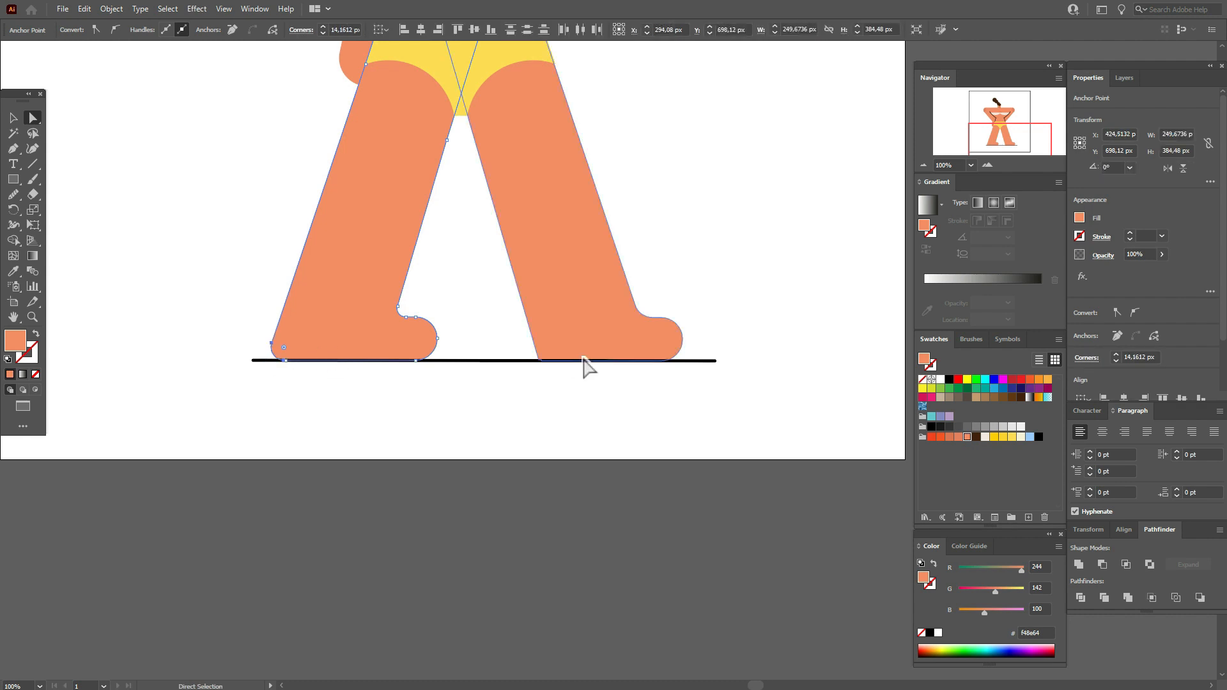
# Step: Try to round the right foot's heel corner
pyautogui.click(541, 361)
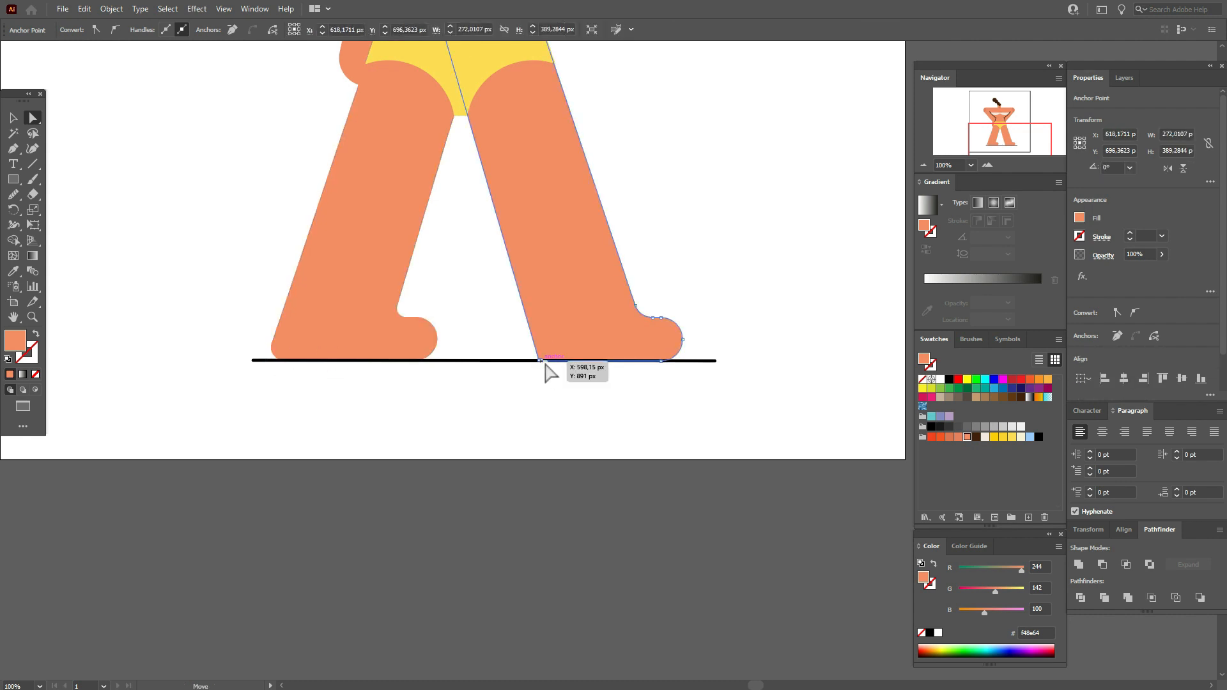
pyautogui.click(542, 361)
pyautogui.moveTo(542, 359); pyautogui.dragTo(559, 347)
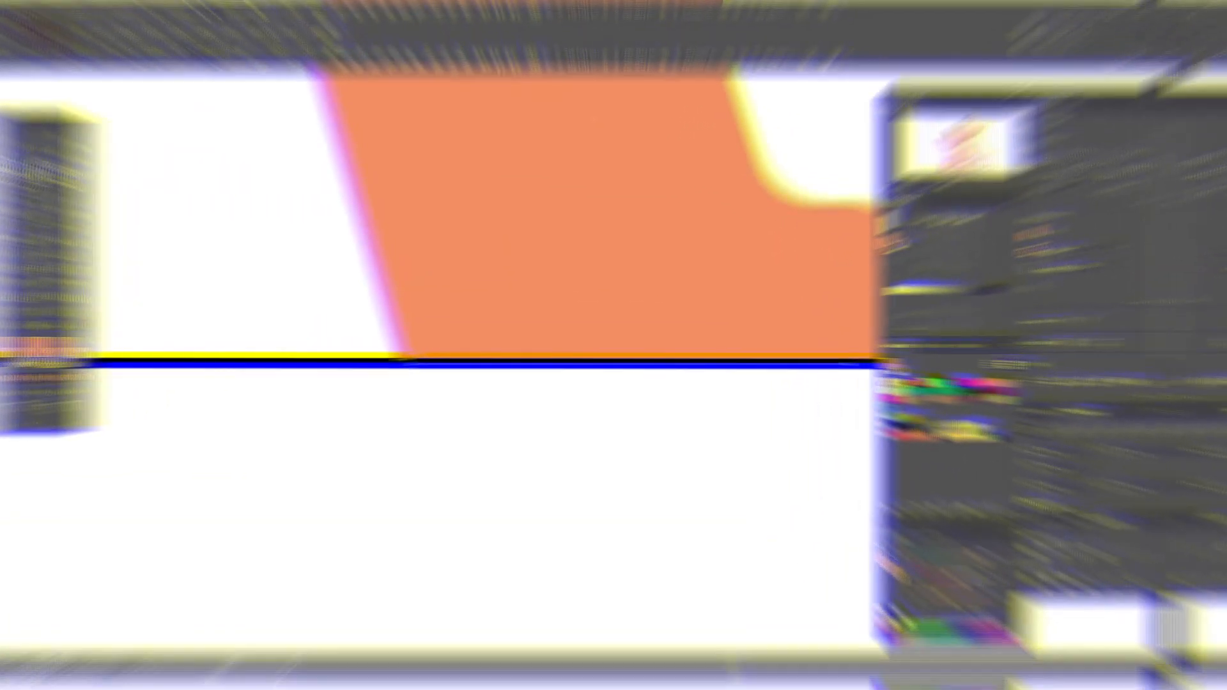
# Step: Delete the surplus anchor points at the right foot's heel so that it forms a single sharp corner
pyautogui.click(14, 149)
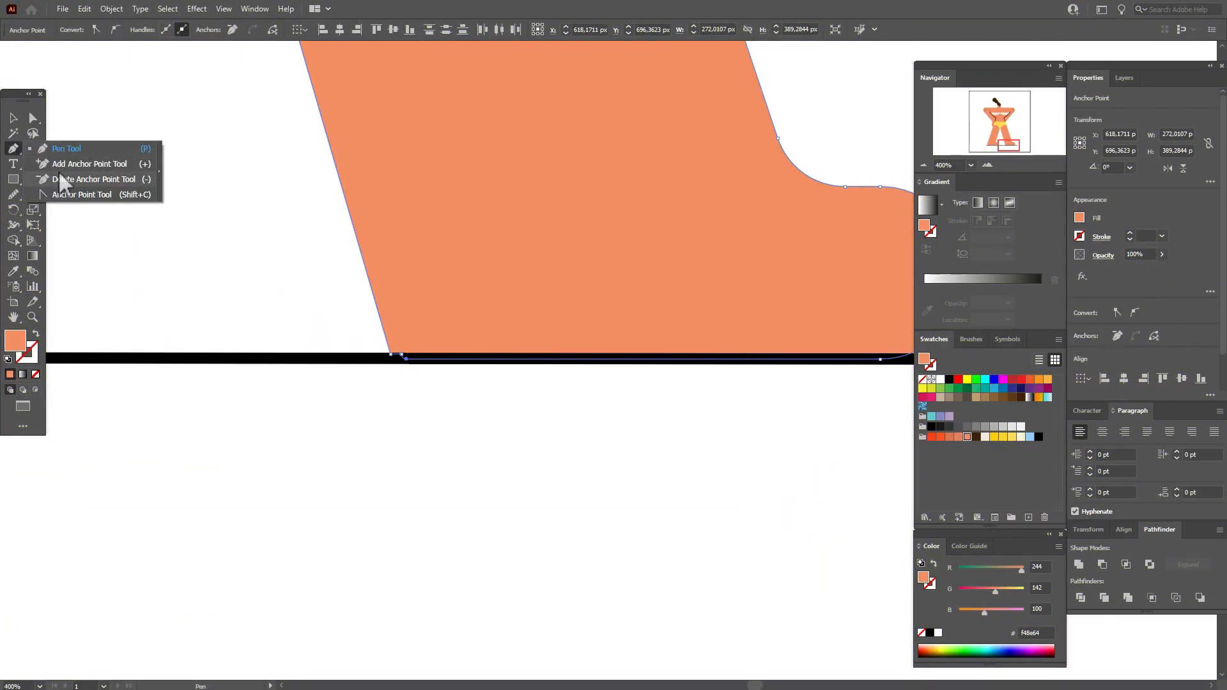
pyautogui.click(89, 179)
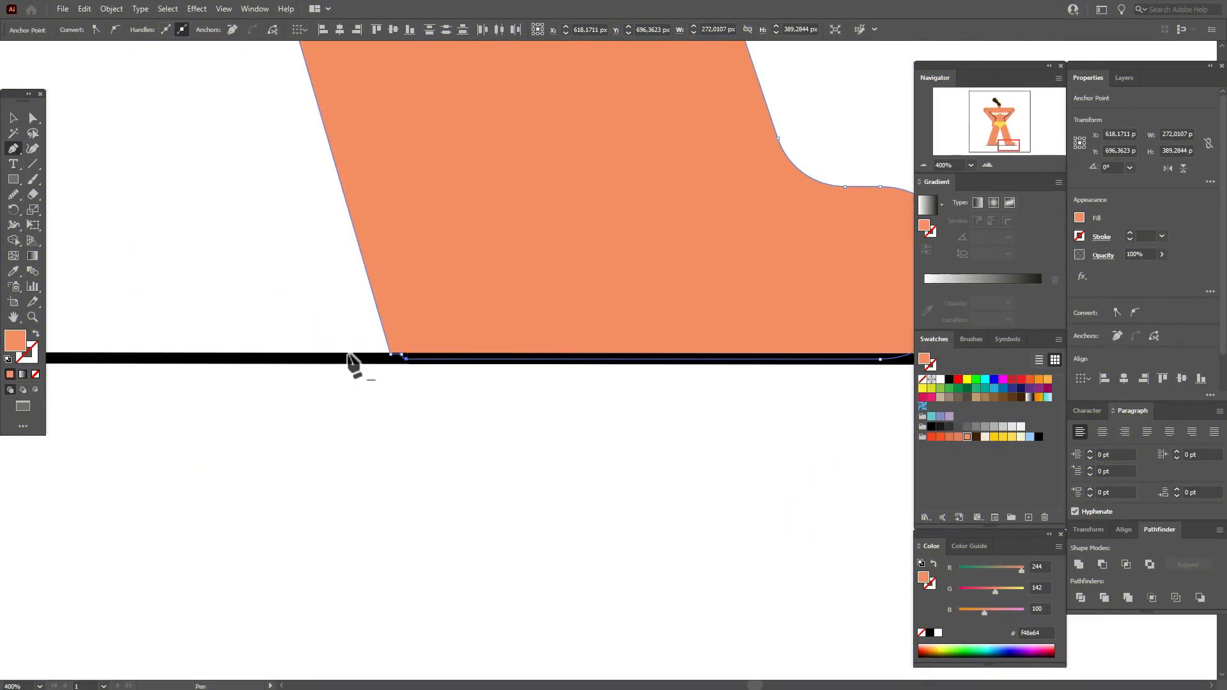
pyautogui.click(405, 358)
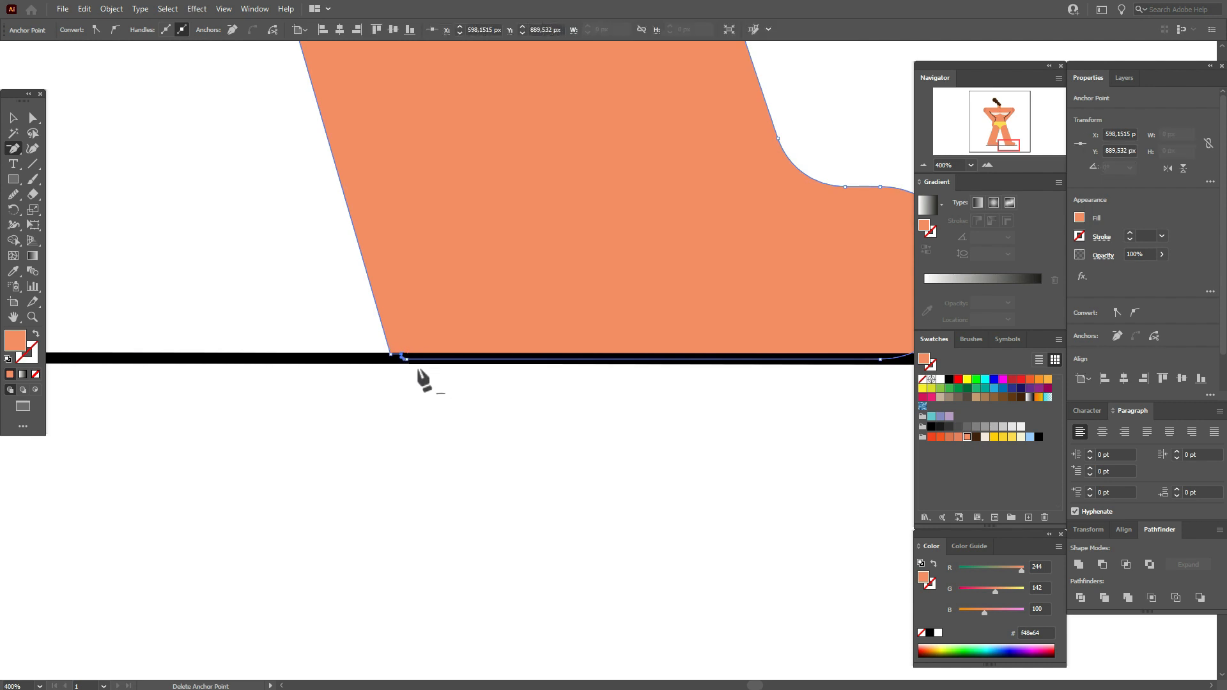
pyautogui.click(392, 355)
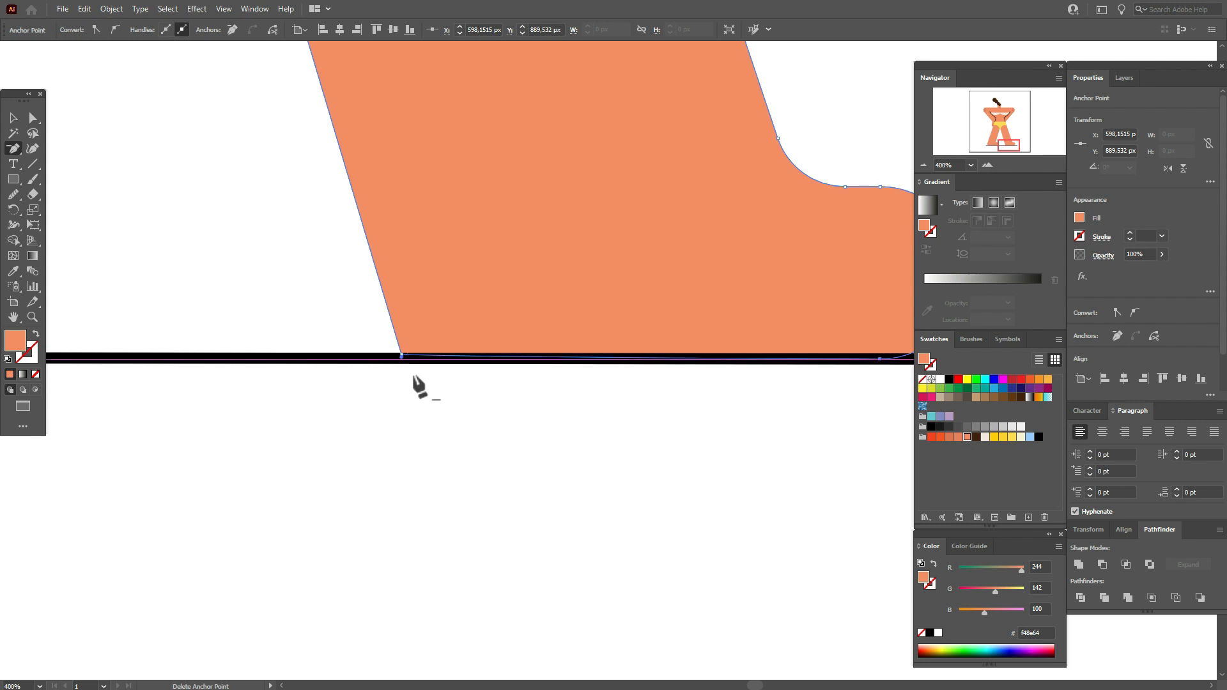
pyautogui.click(403, 355)
# Step: Round the right foot's heel corner and fine-tune its radius to resemble the left heel
pyautogui.click(33, 118)
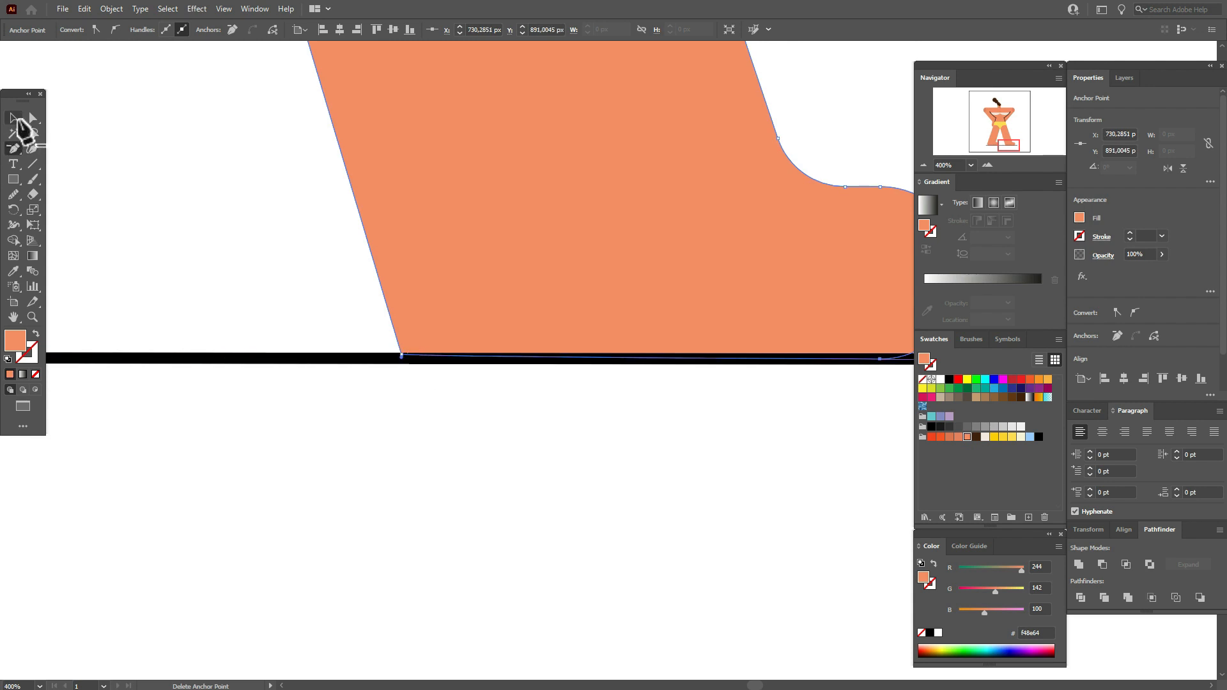
pyautogui.click(250, 362)
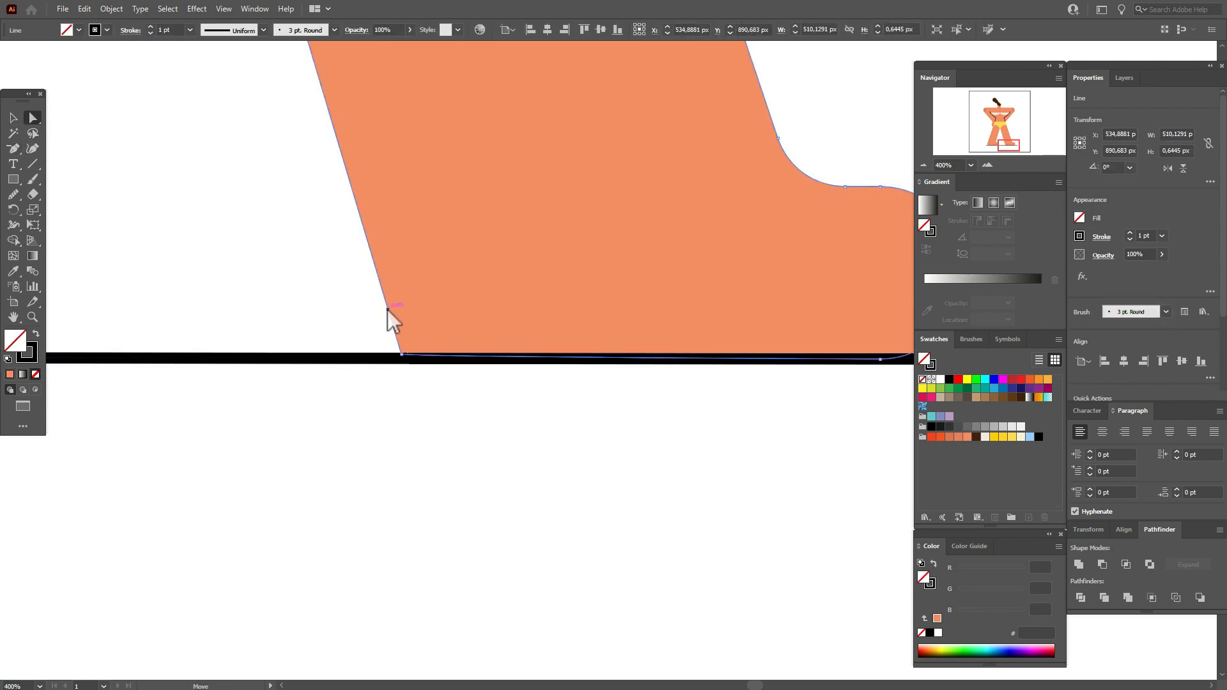
pyautogui.moveTo(390, 321); pyautogui.dragTo(460, 333)
pyautogui.click(454, 401)
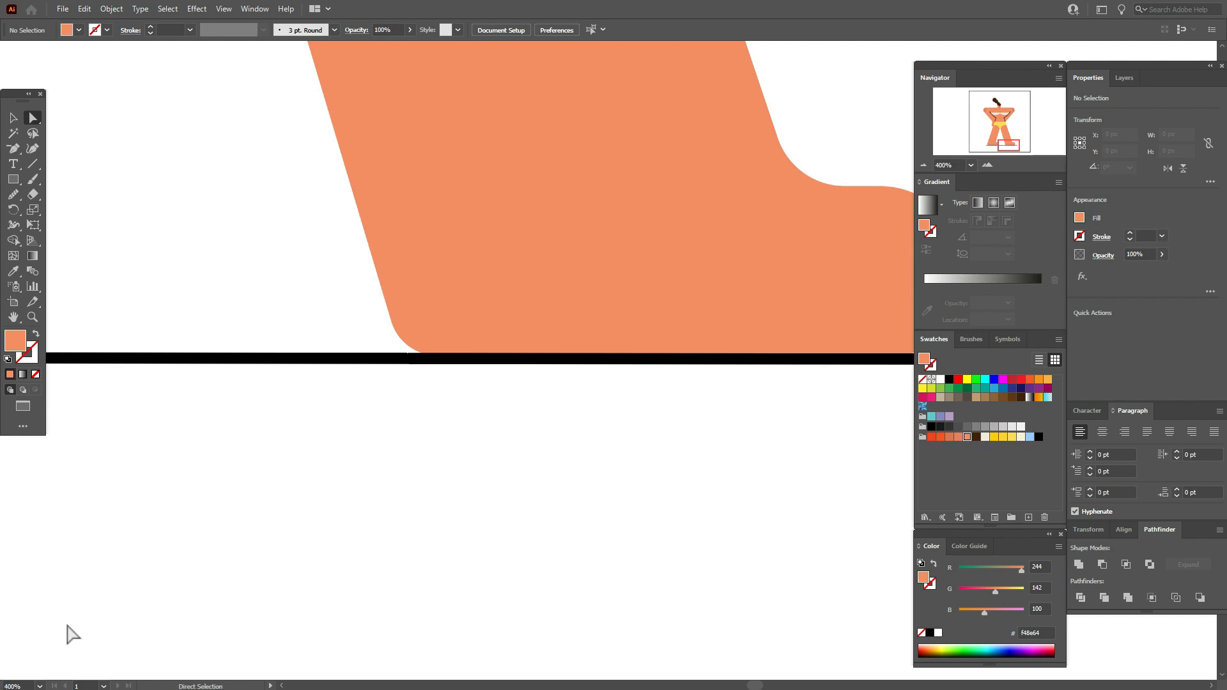
pyautogui.hotkey('ctrl', '-')
pyautogui.hotkey('ctrl', '-')
pyautogui.hotkey('ctrl', '-')
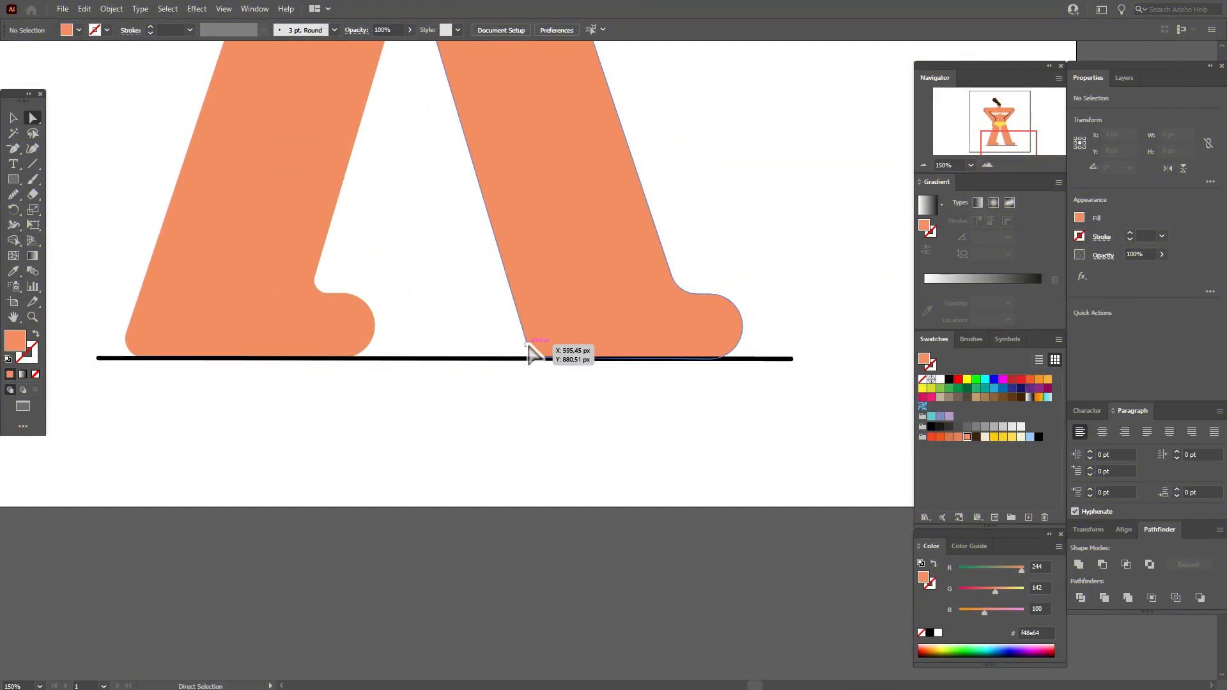
pyautogui.click(528, 344)
pyautogui.moveTo(545, 340)
pyautogui.mouseDown()
pyautogui.moveTo(565, 335)
pyautogui.moveTo(562, 349)
pyautogui.mouseUp()
pyautogui.click(574, 419)
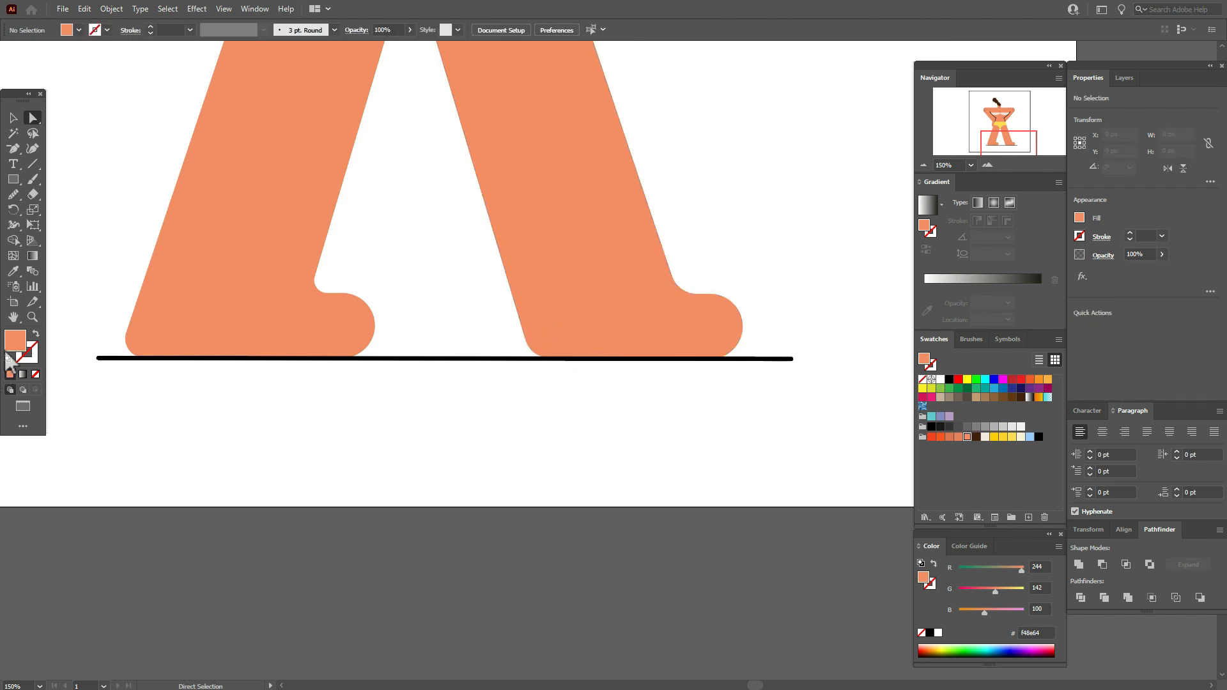
# Step: Try to lengthen the right foot by moving its toe anchor points 1 px to the right
pyautogui.click(12, 317)
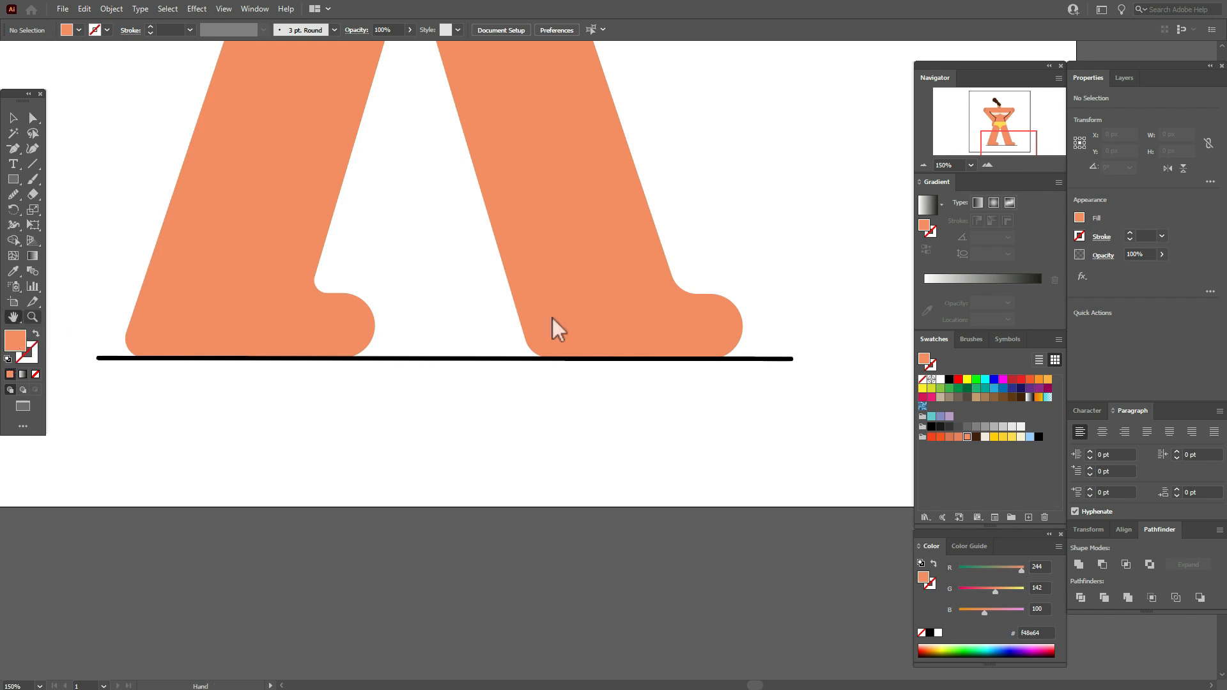
pyautogui.moveTo(639, 346); pyautogui.dragTo(595, 425)
pyautogui.click(36, 123)
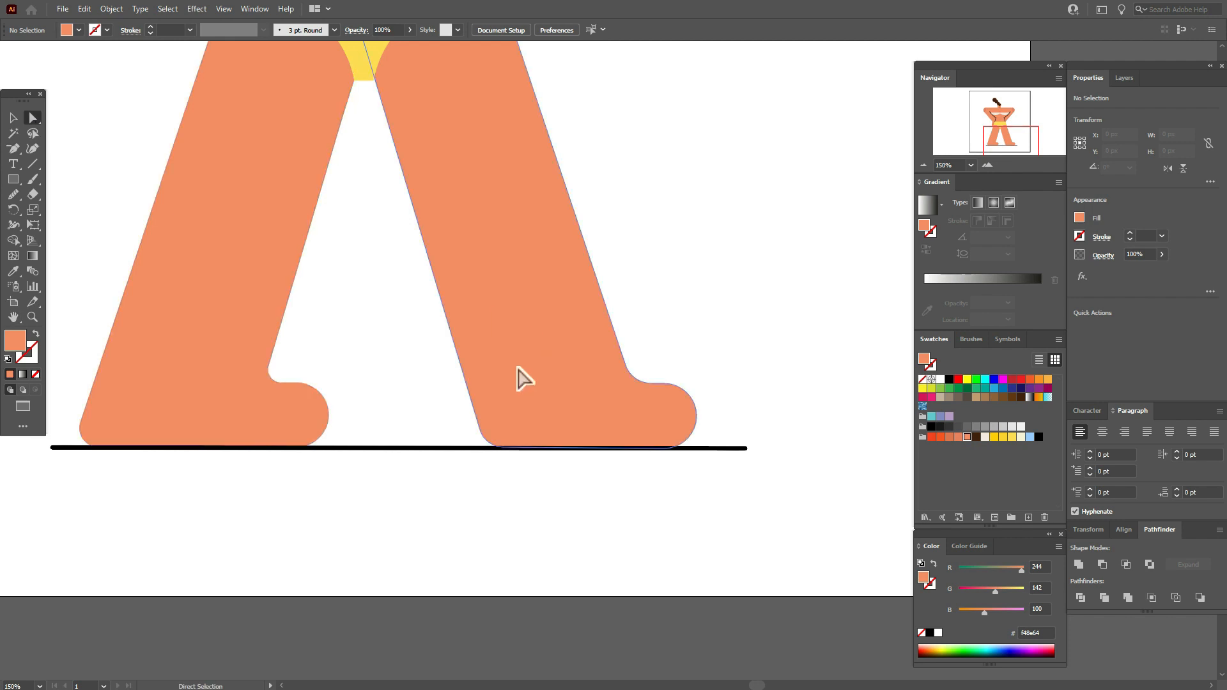
pyautogui.click(660, 386)
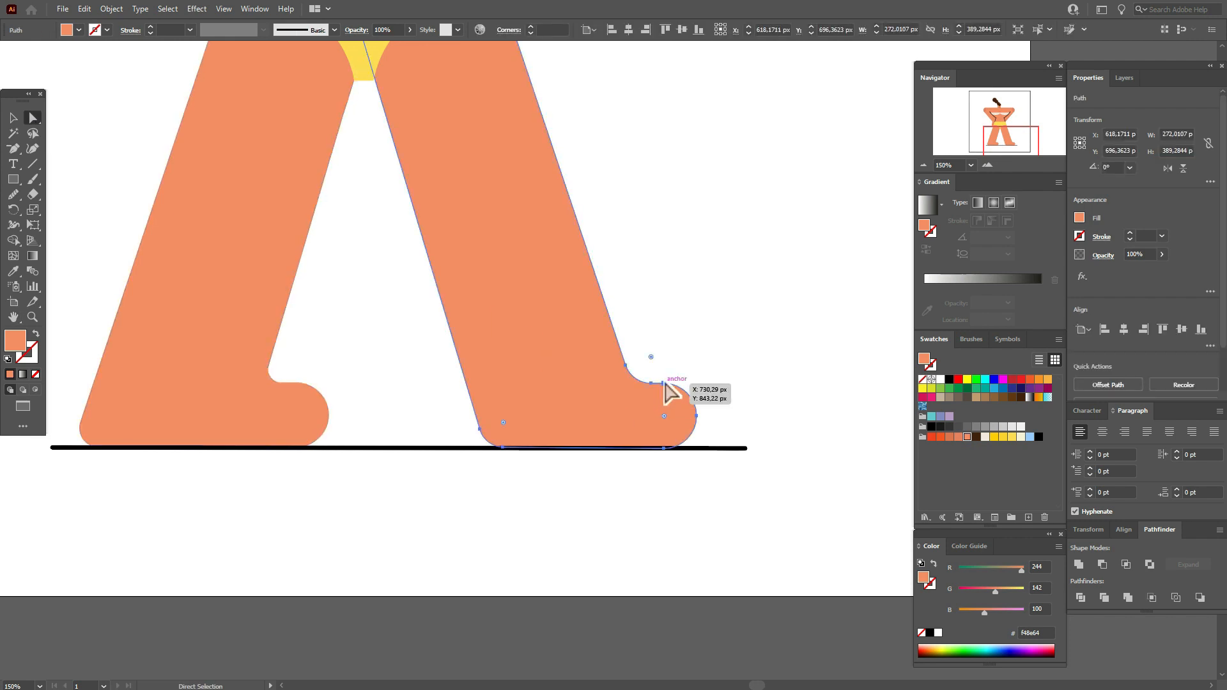
pyautogui.click(663, 384)
pyautogui.keyDown('shift'); pyautogui.click(674, 442); pyautogui.keyUp('shift')
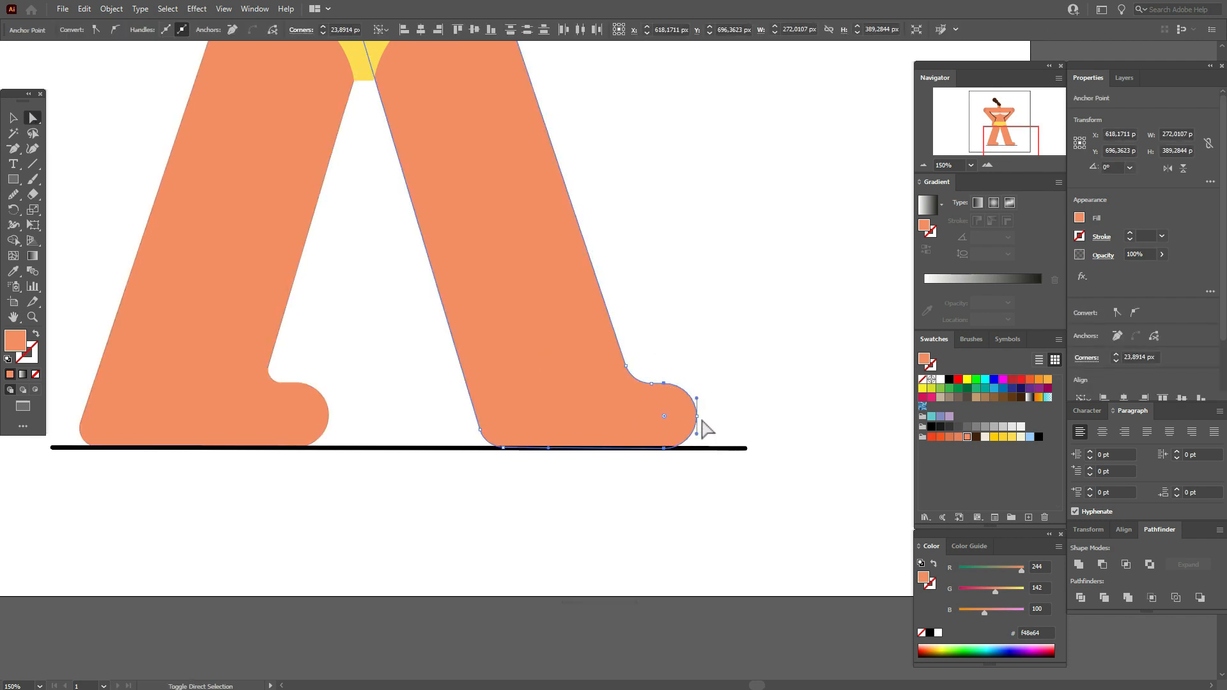
pyautogui.press('Right')
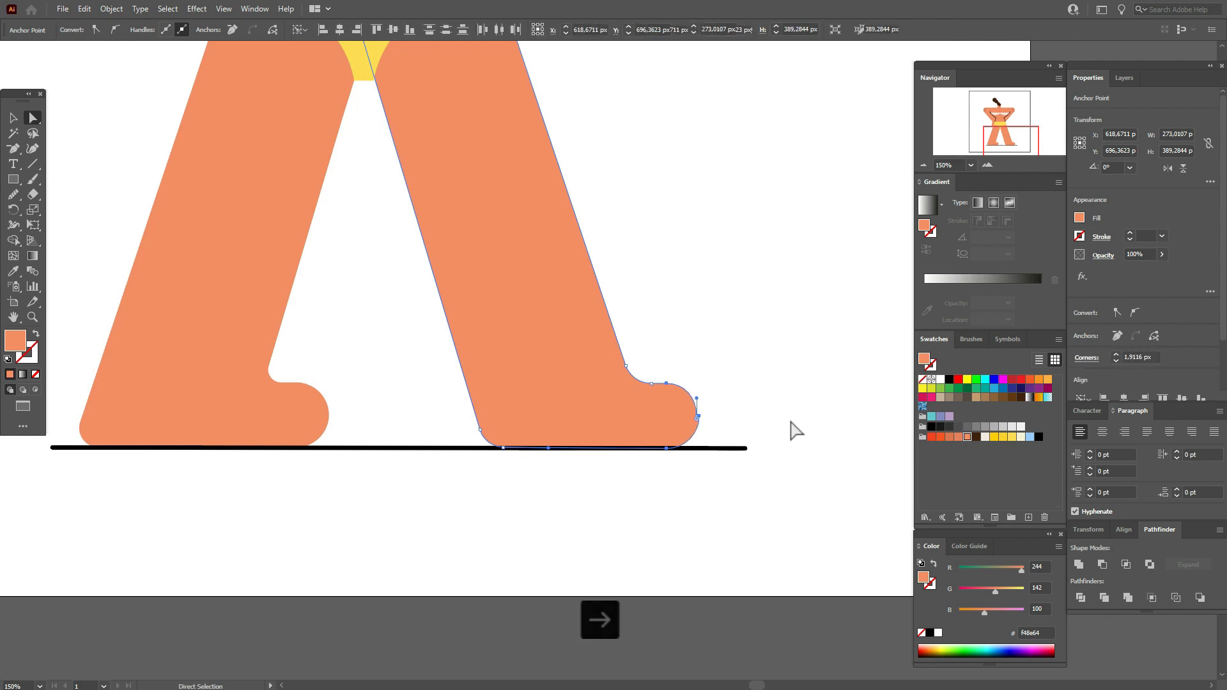
pyautogui.hotkey('ctrl', 'z')
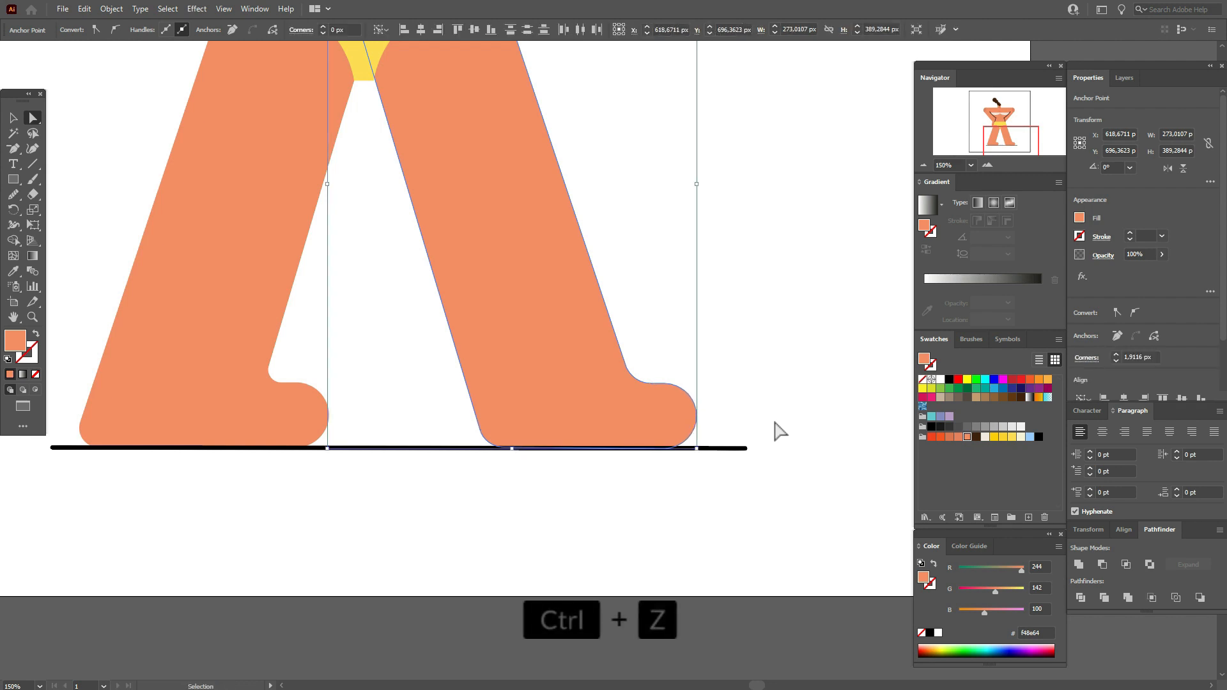
# Step: Lengthen the right foot by moving all of its toe anchor points 5 px to the right
pyautogui.click(667, 372)
pyautogui.moveTo(667, 372); pyautogui.dragTo(698, 446)
pyautogui.keyDown('shift'); pyautogui.click(665, 449); pyautogui.keyUp('shift')
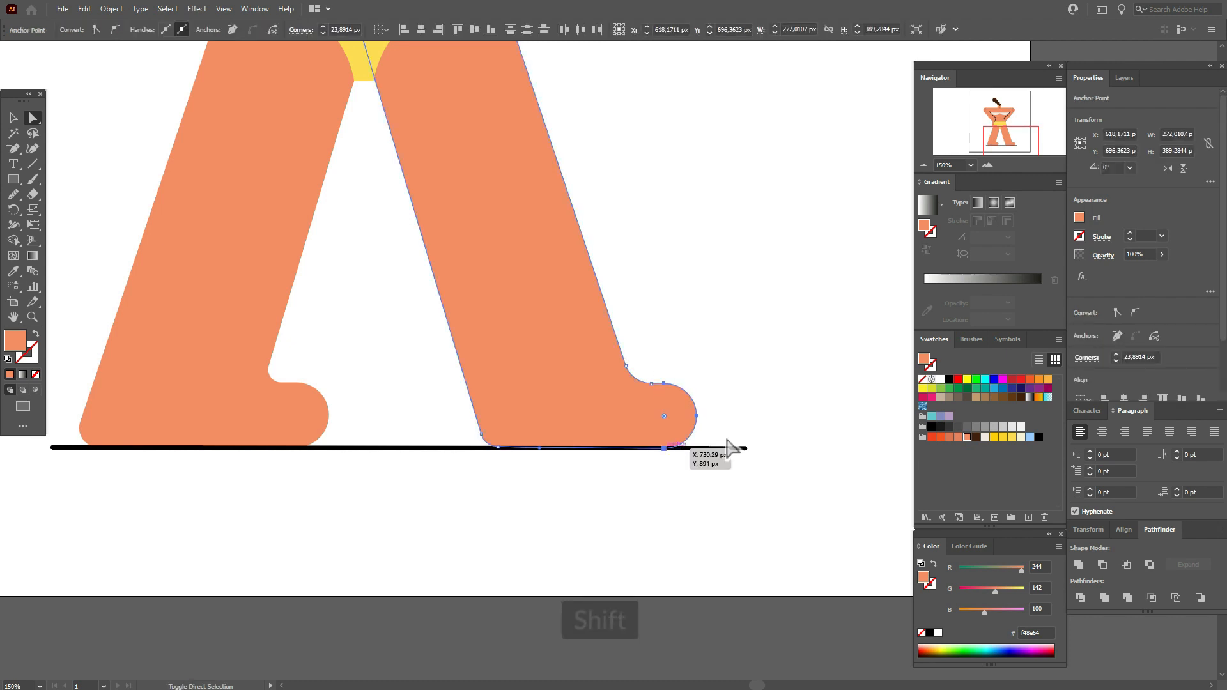
pyautogui.press('Right')
pyautogui.press('Right')
pyautogui.press('Right')
pyautogui.press('Right')
pyautogui.press('Right')
pyautogui.press('Right')
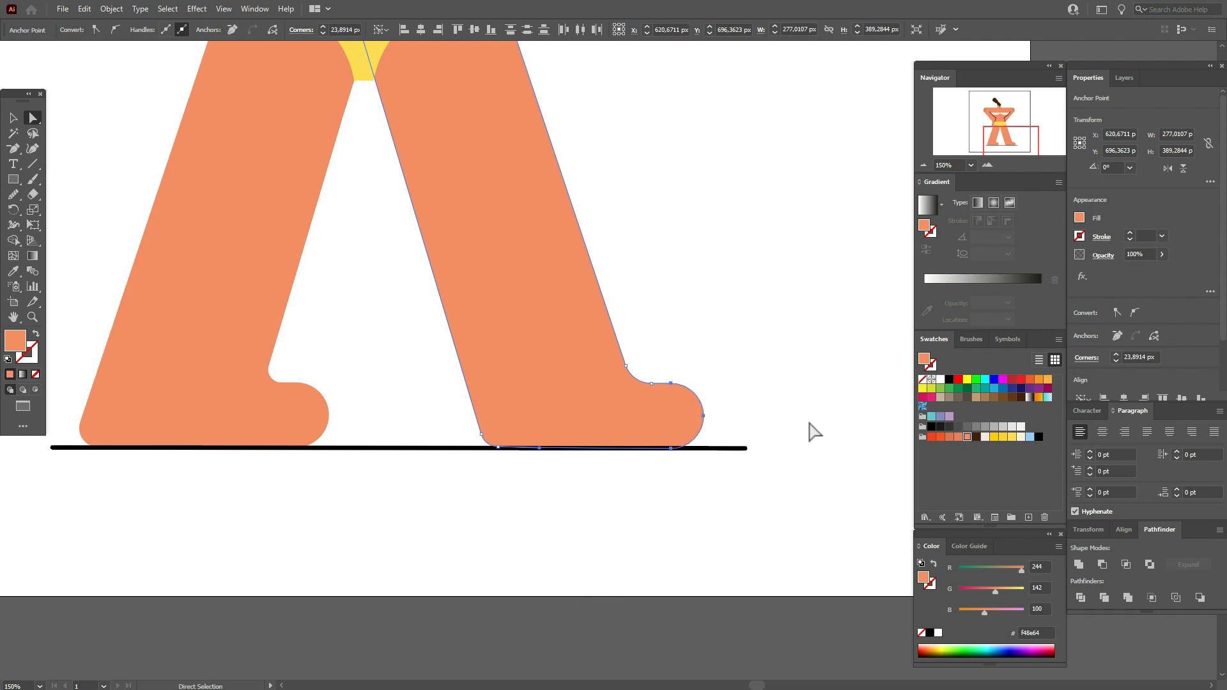
pyautogui.click(809, 423)
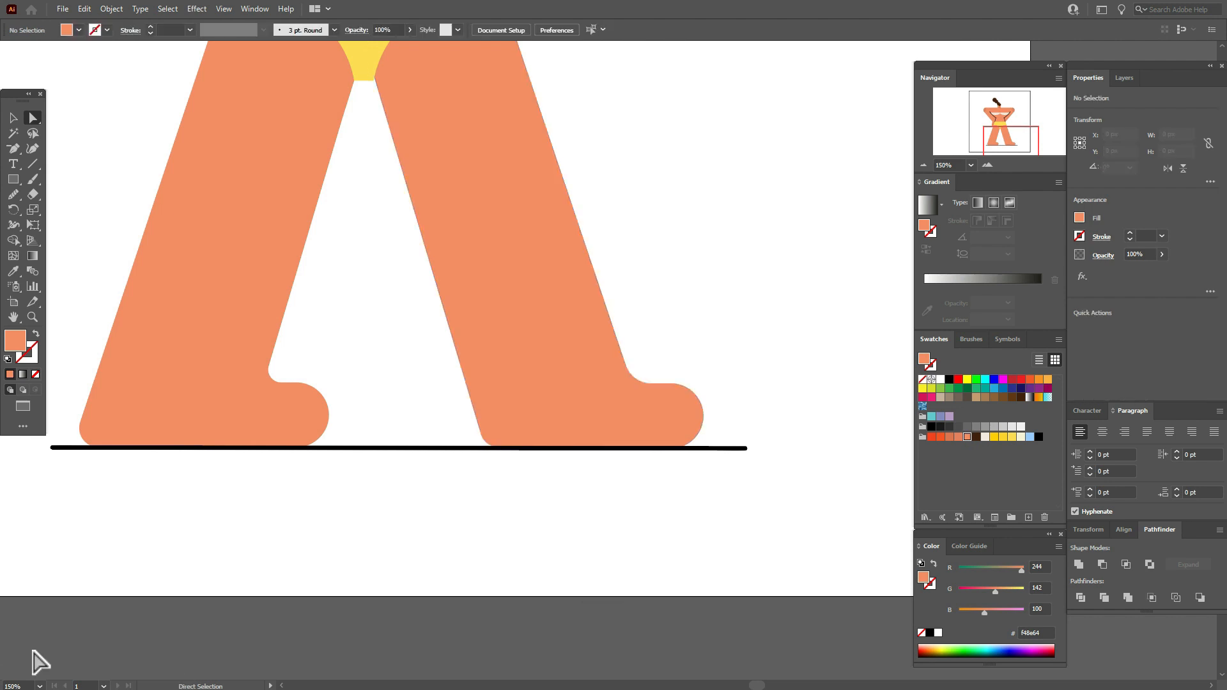
# Step: Nudge the left foot's toe anchor points slightly to the right
pyautogui.click(24, 685)
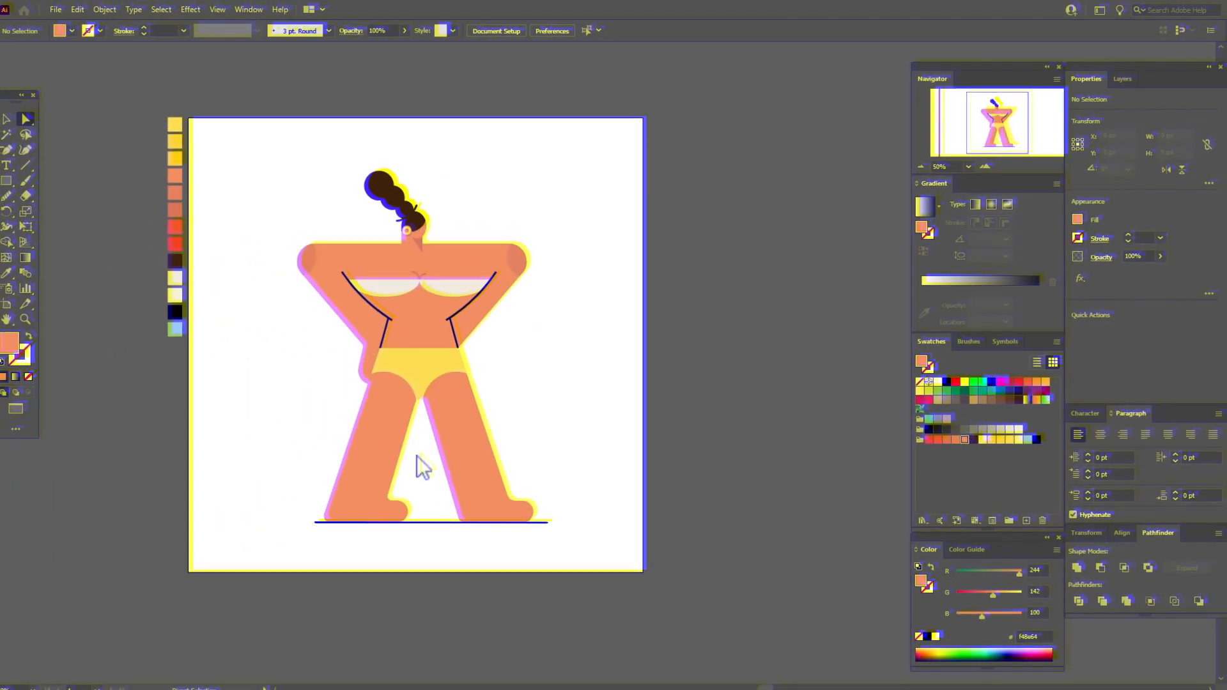
pyautogui.click(401, 498)
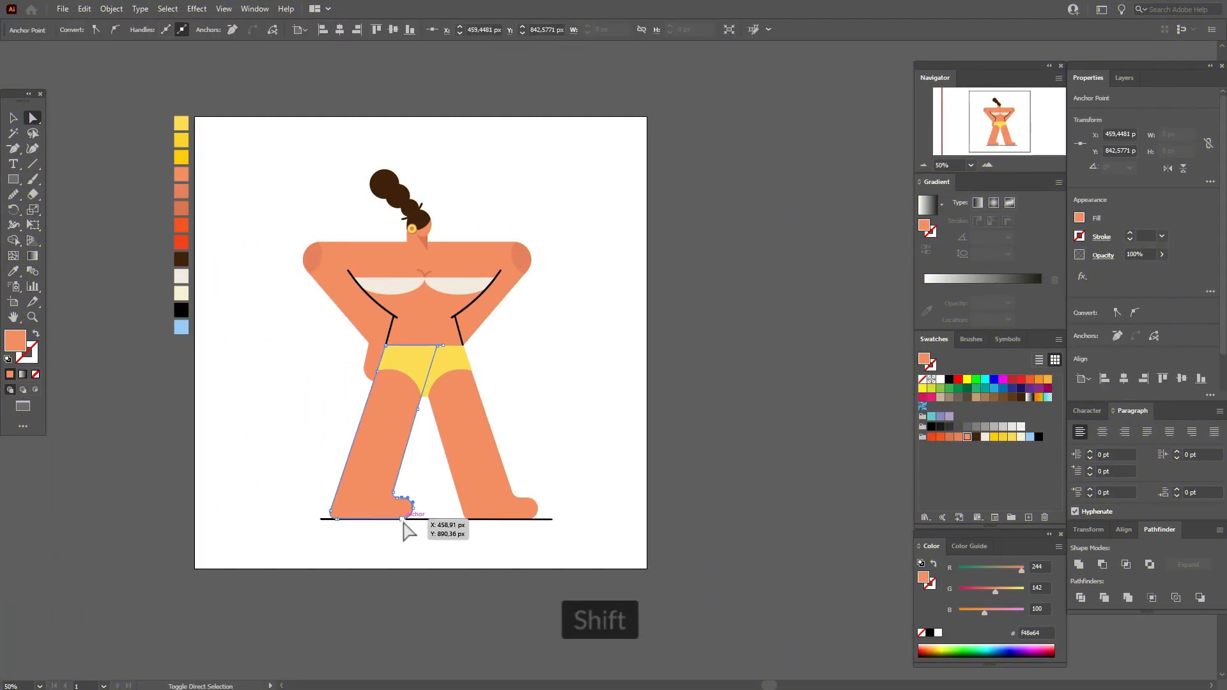
pyautogui.keyDown('shift'); pyautogui.click(402, 519); pyautogui.keyUp('shift')
pyautogui.moveTo(421, 503); pyautogui.dragTo(411, 513)
pyautogui.keyDown('shift'); pyautogui.click(524, 518); pyautogui.keyUp('shift')
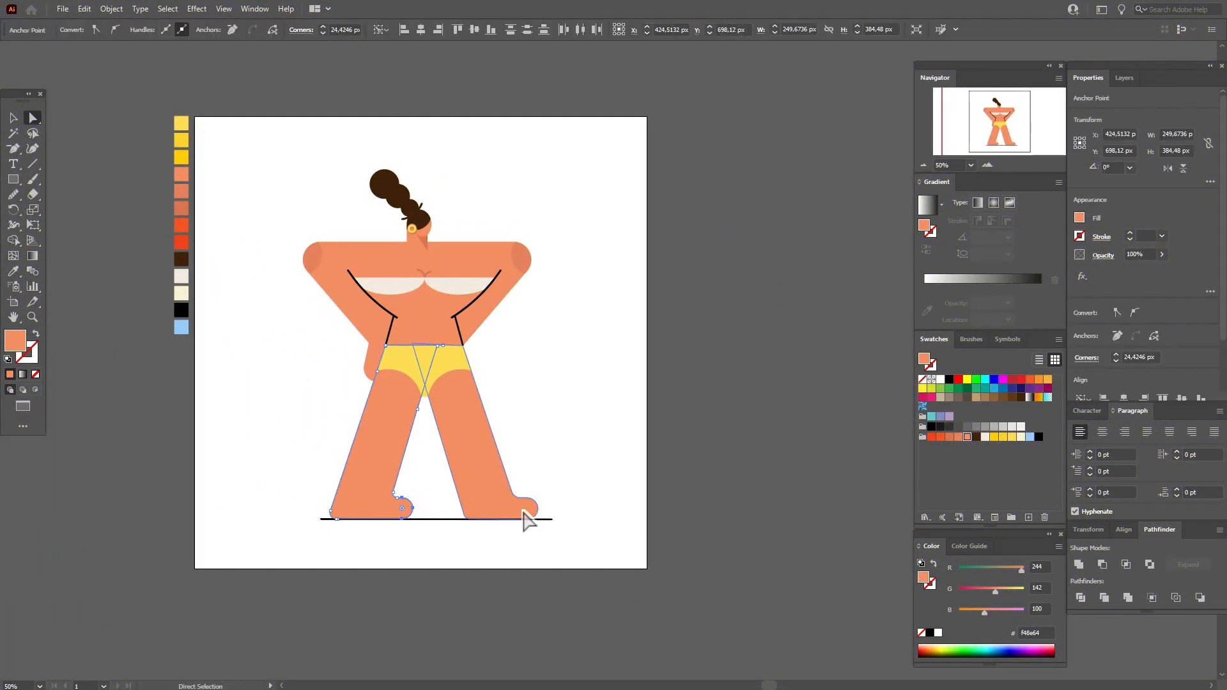
pyautogui.press('Right')
pyautogui.click(678, 474)
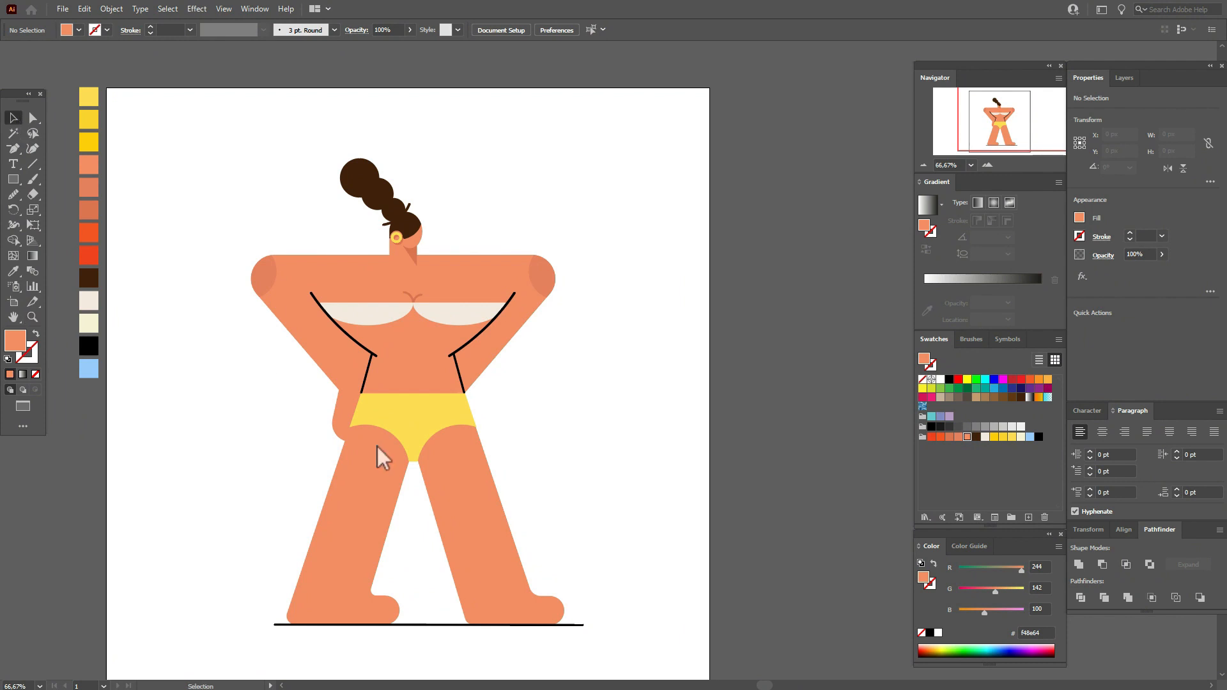
# Step: Apply a vertical Bulge warp with a 19% bend to the left leg and expand its appearance
pyautogui.click(378, 498)
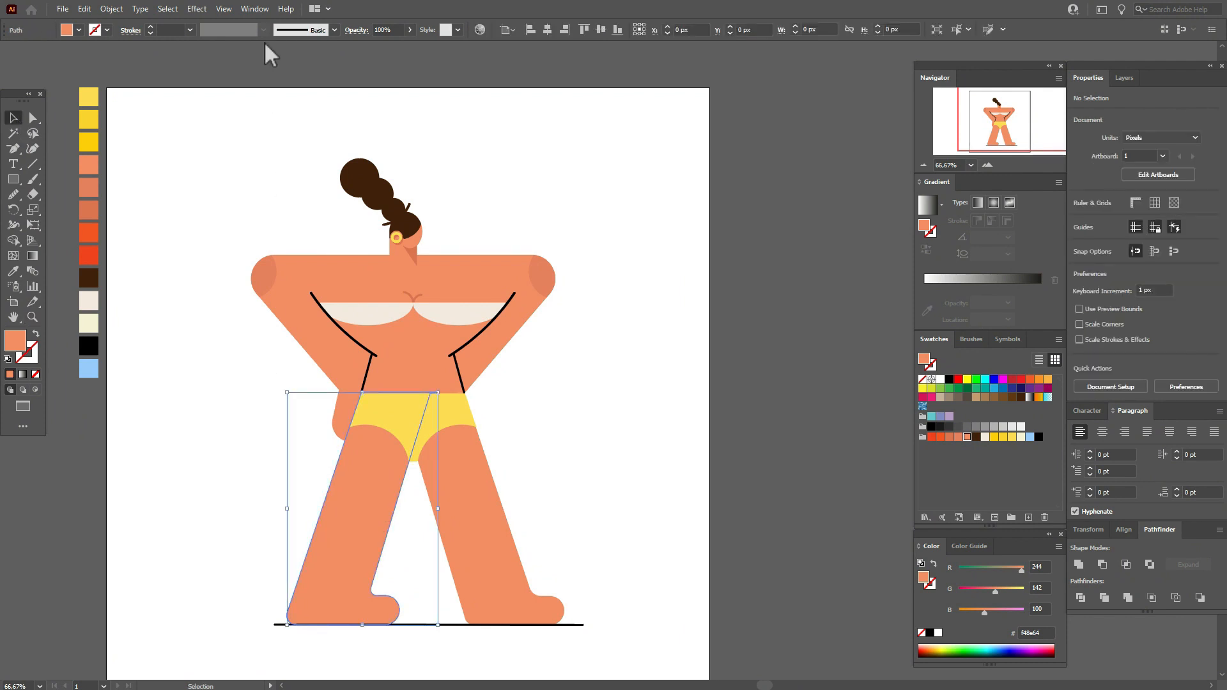
pyautogui.click(198, 9)
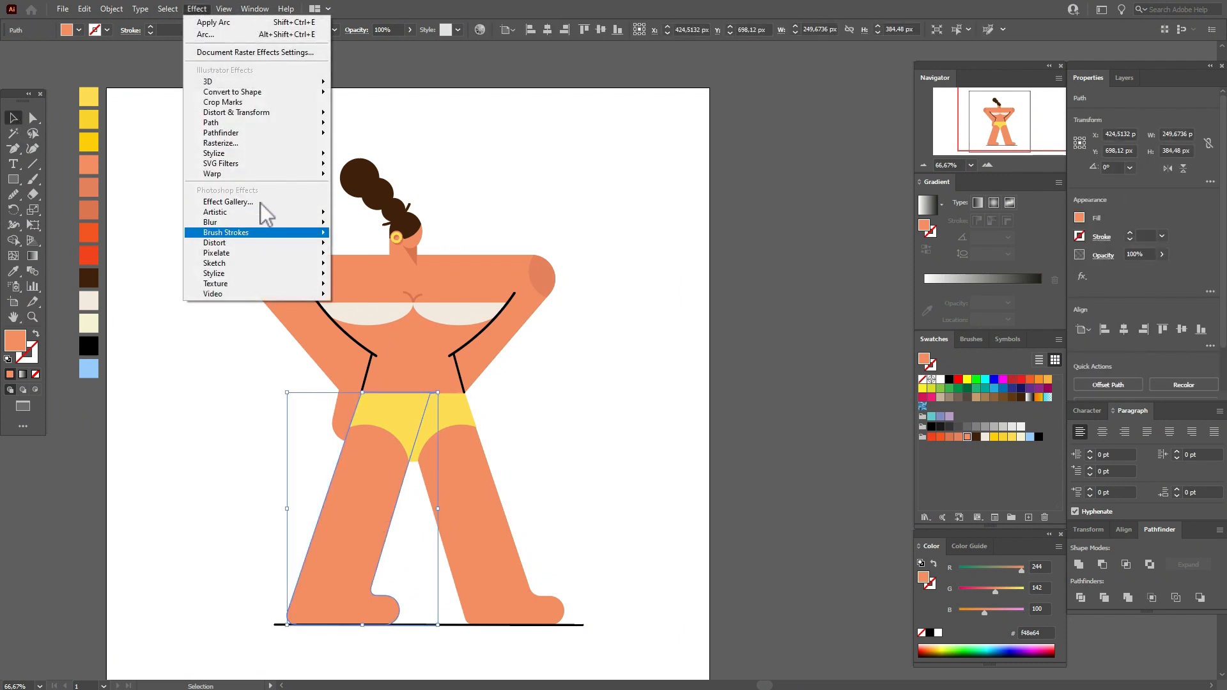
pyautogui.moveTo(255, 170)
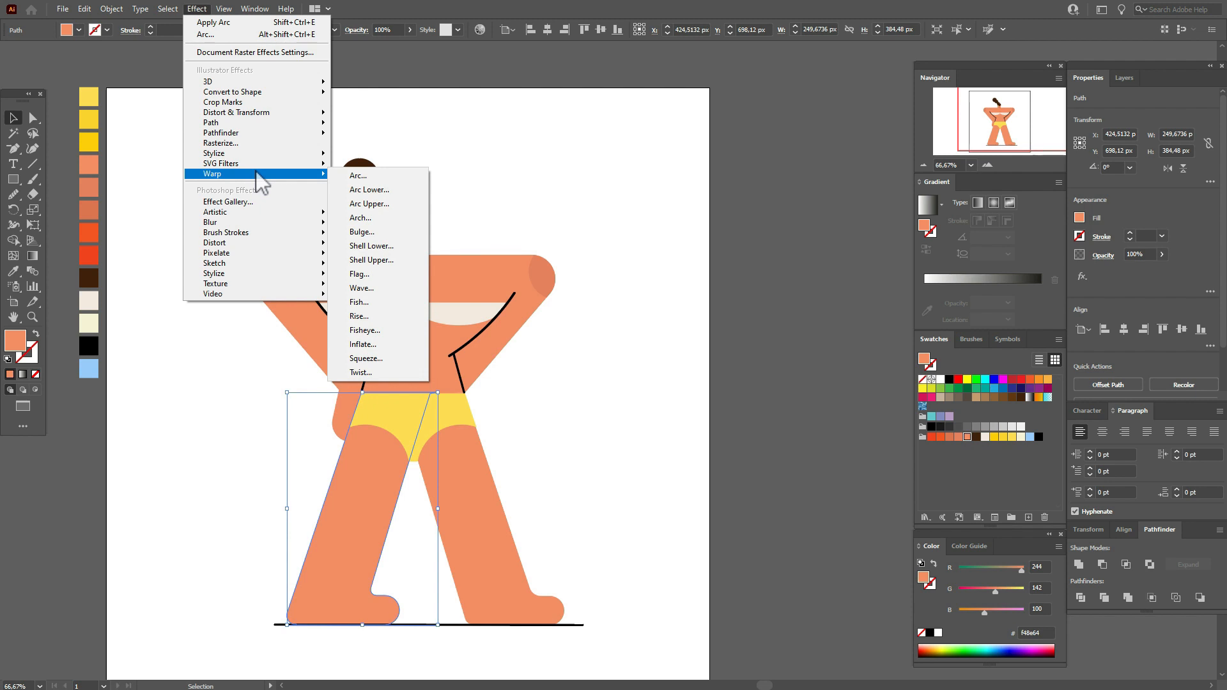
pyautogui.click(387, 233)
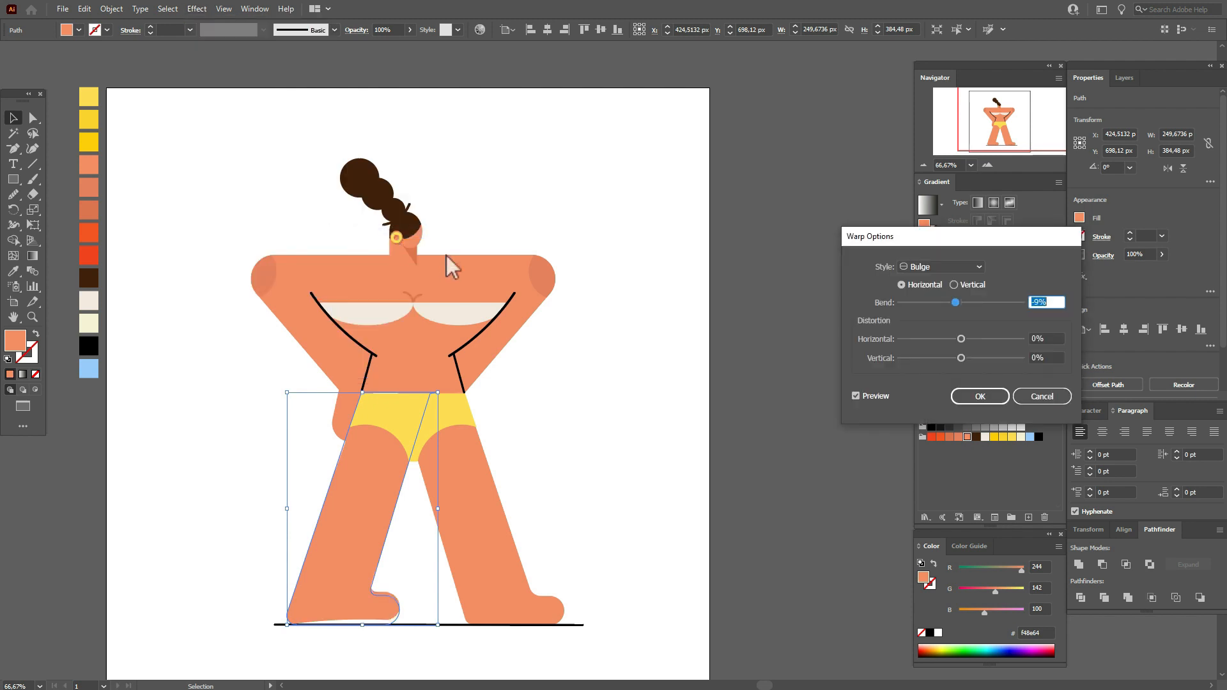
pyautogui.click(961, 285)
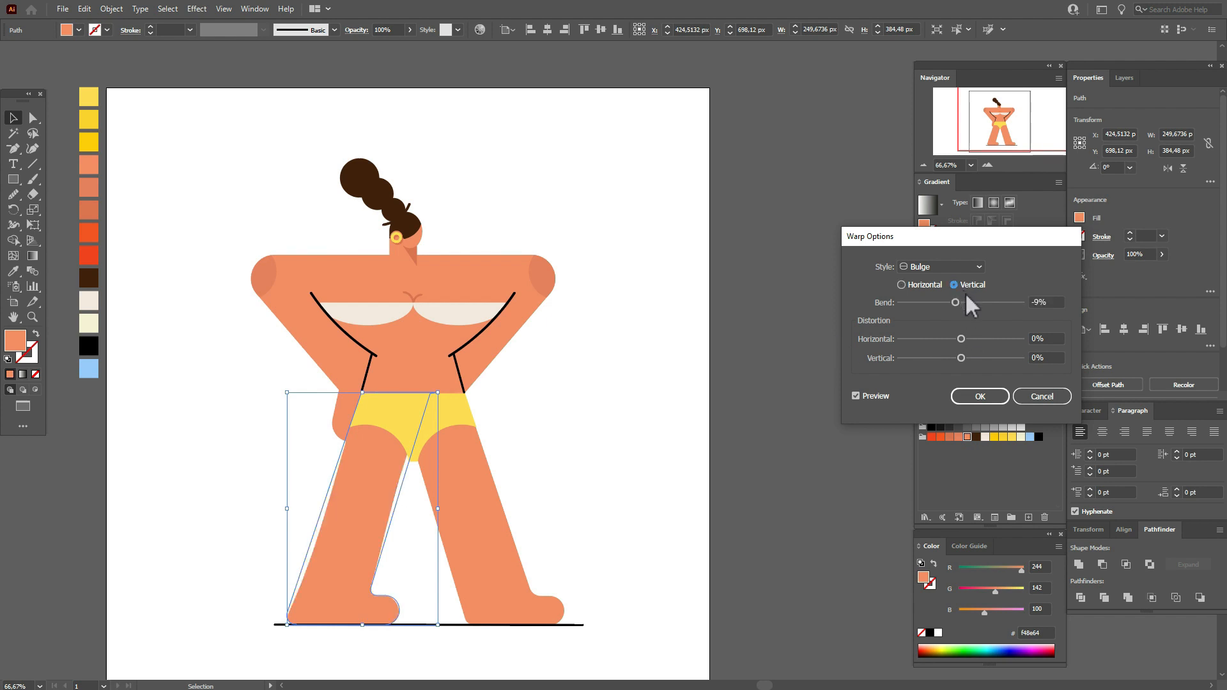
pyautogui.click(972, 302)
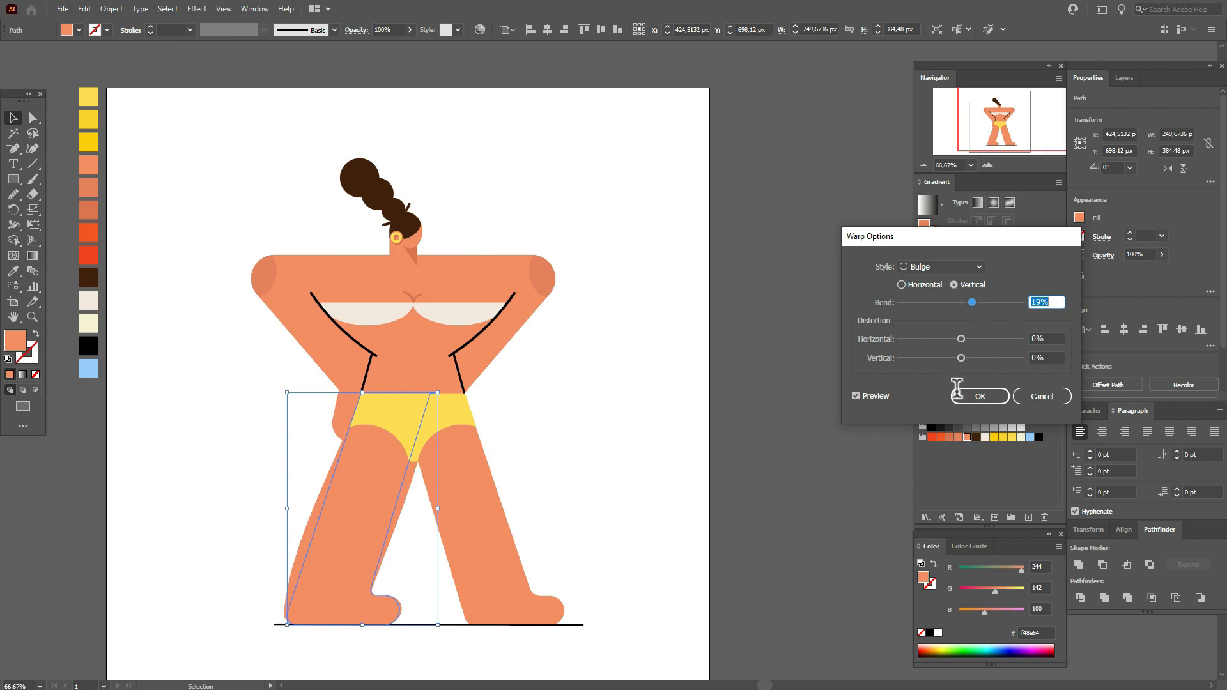
pyautogui.click(978, 393)
pyautogui.click(111, 8)
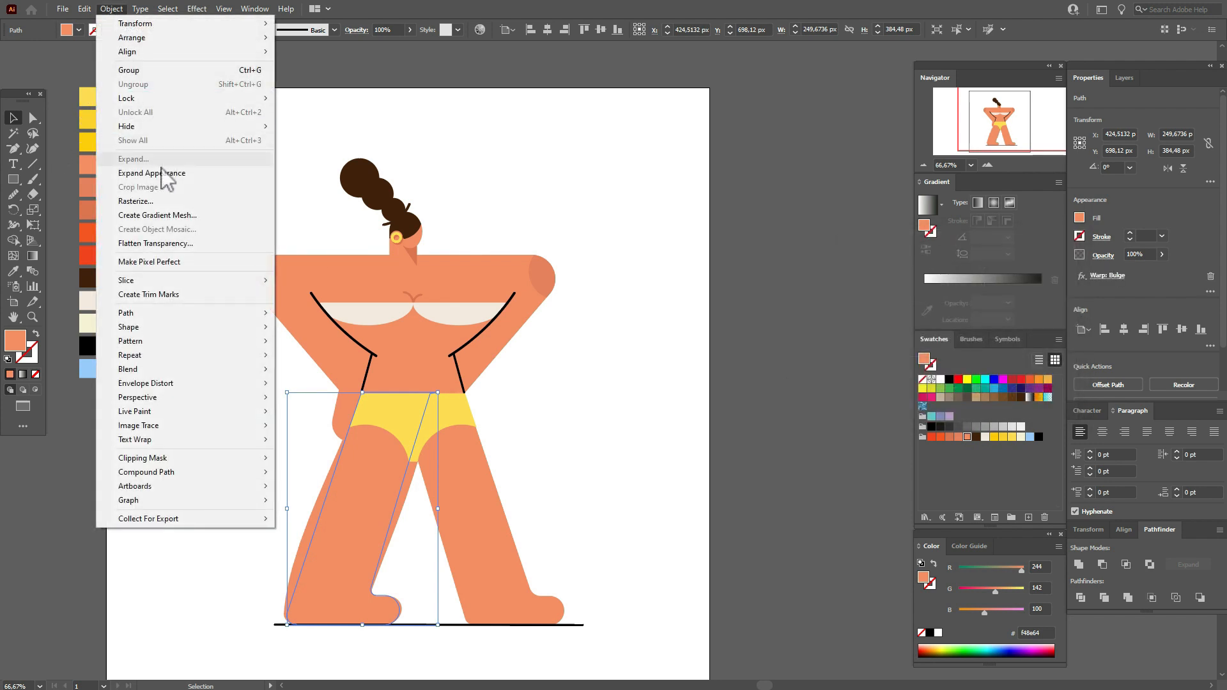
pyautogui.click(163, 171)
# Step: Apply the same vertical 19% Bulge warp to the right leg and expand its appearance
pyautogui.click(477, 511)
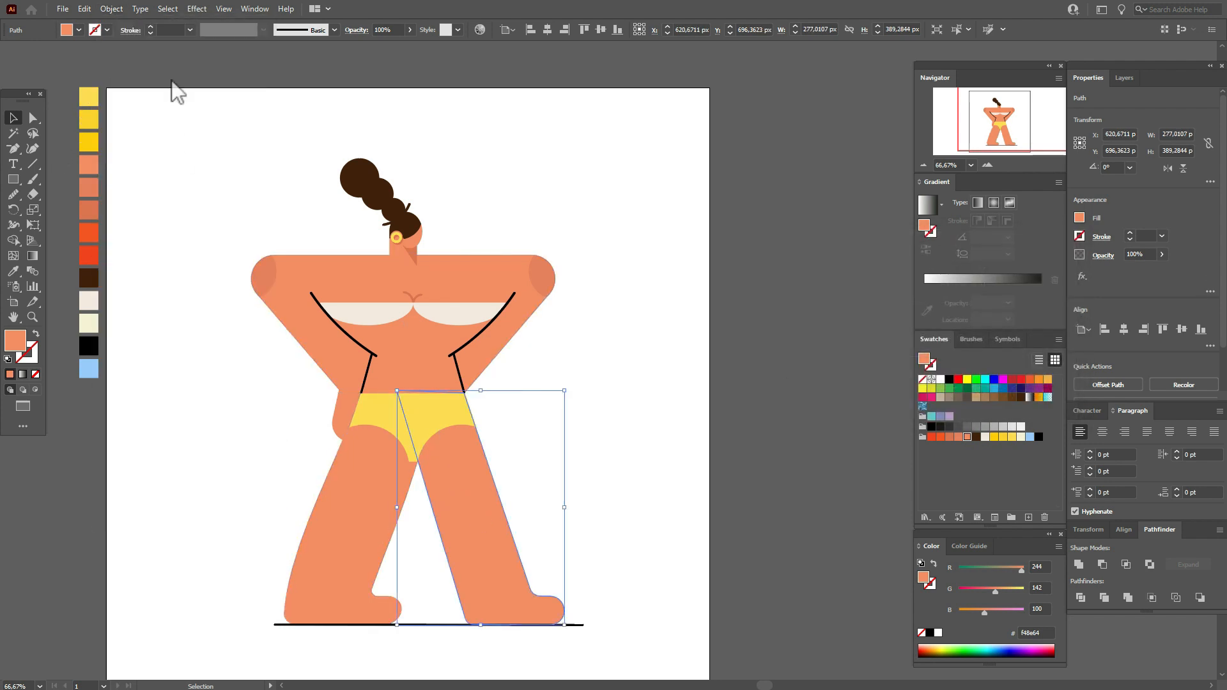
pyautogui.click(195, 9)
pyautogui.moveTo(275, 174)
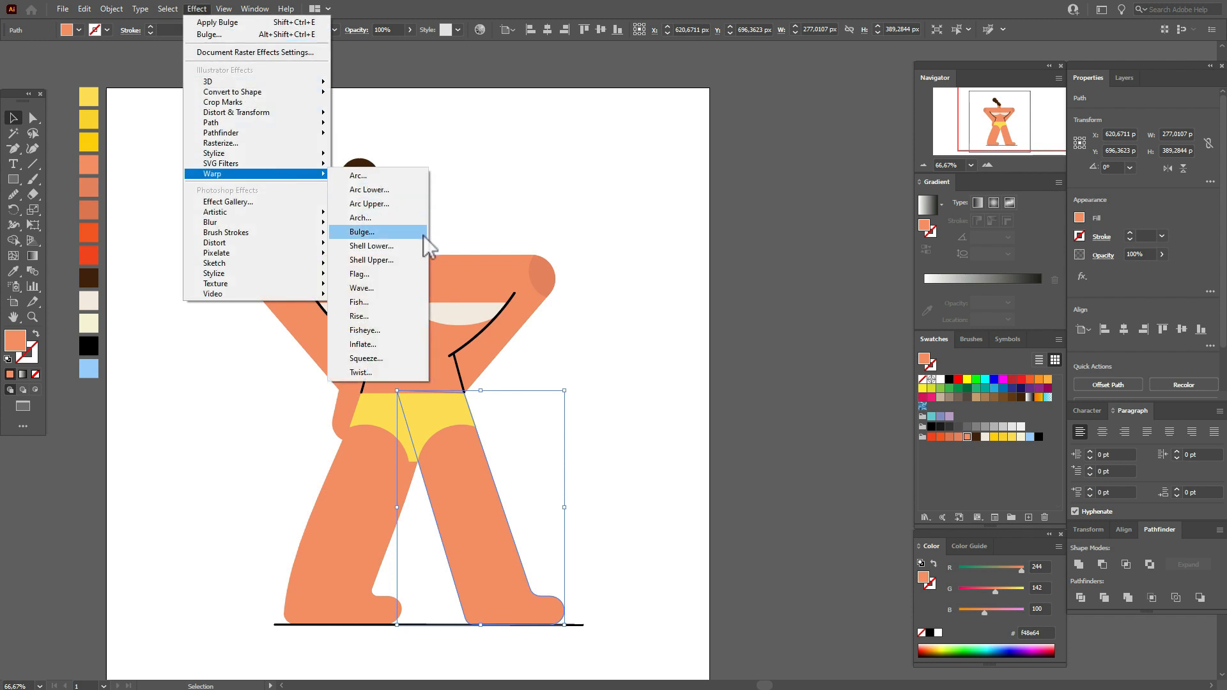
pyautogui.click(422, 232)
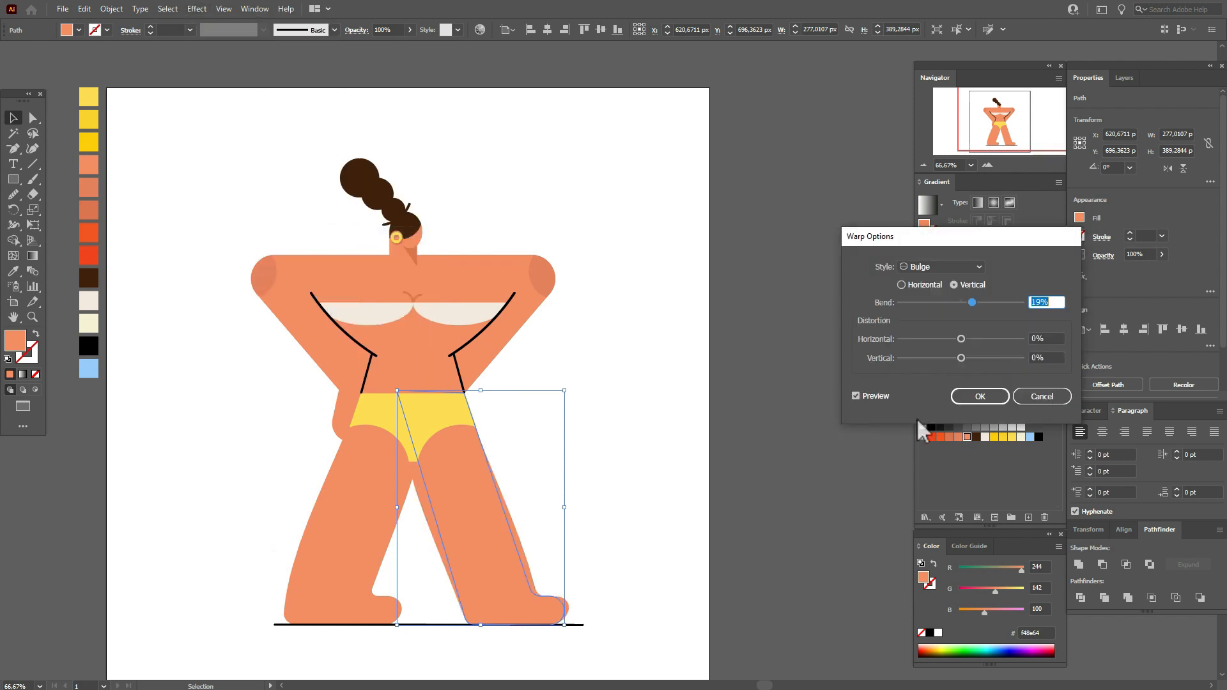
pyautogui.click(981, 397)
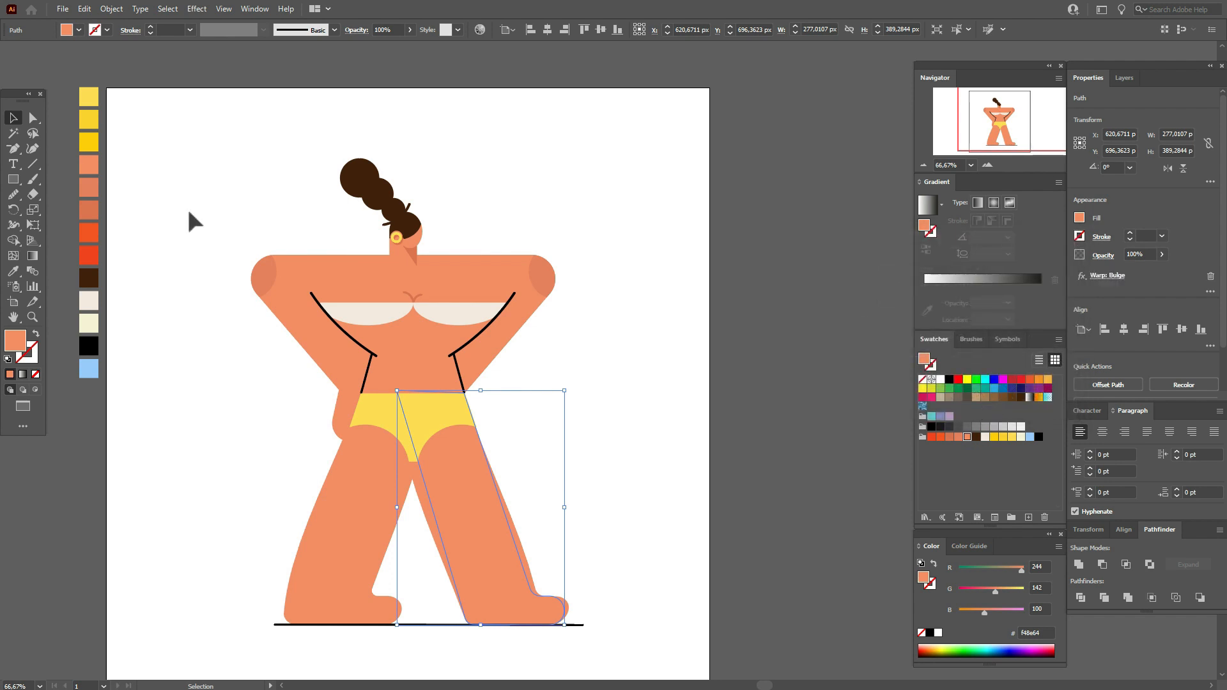
pyautogui.click(109, 9)
pyautogui.click(160, 173)
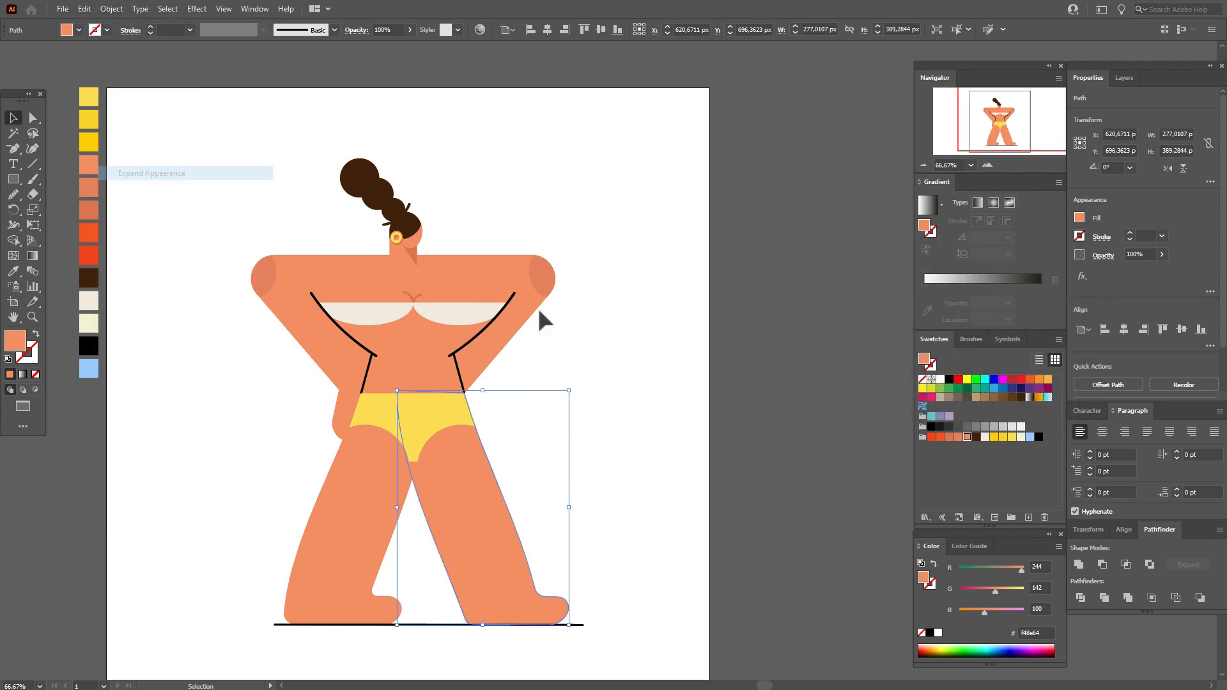
pyautogui.click(631, 337)
# Step: Slim the left leg's inner thigh by moving its inner-edge anchor points slightly to the left
pyautogui.click(397, 497)
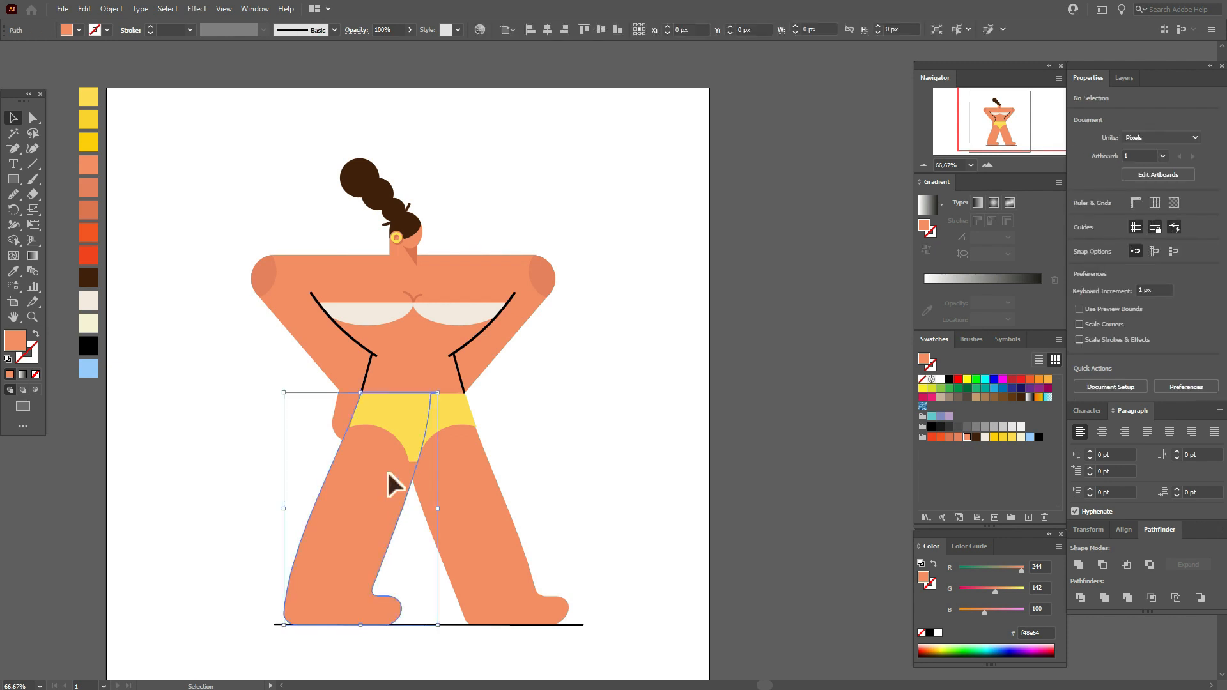
pyautogui.click(33, 118)
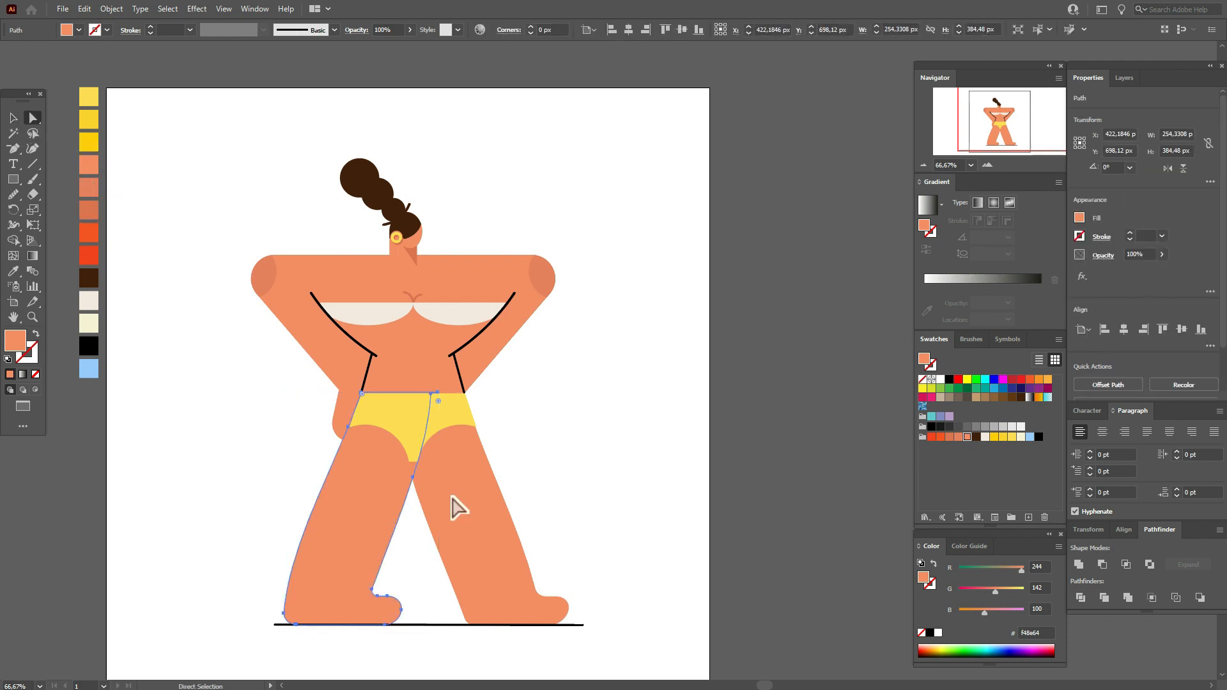
pyautogui.click(414, 509)
pyautogui.click(412, 478)
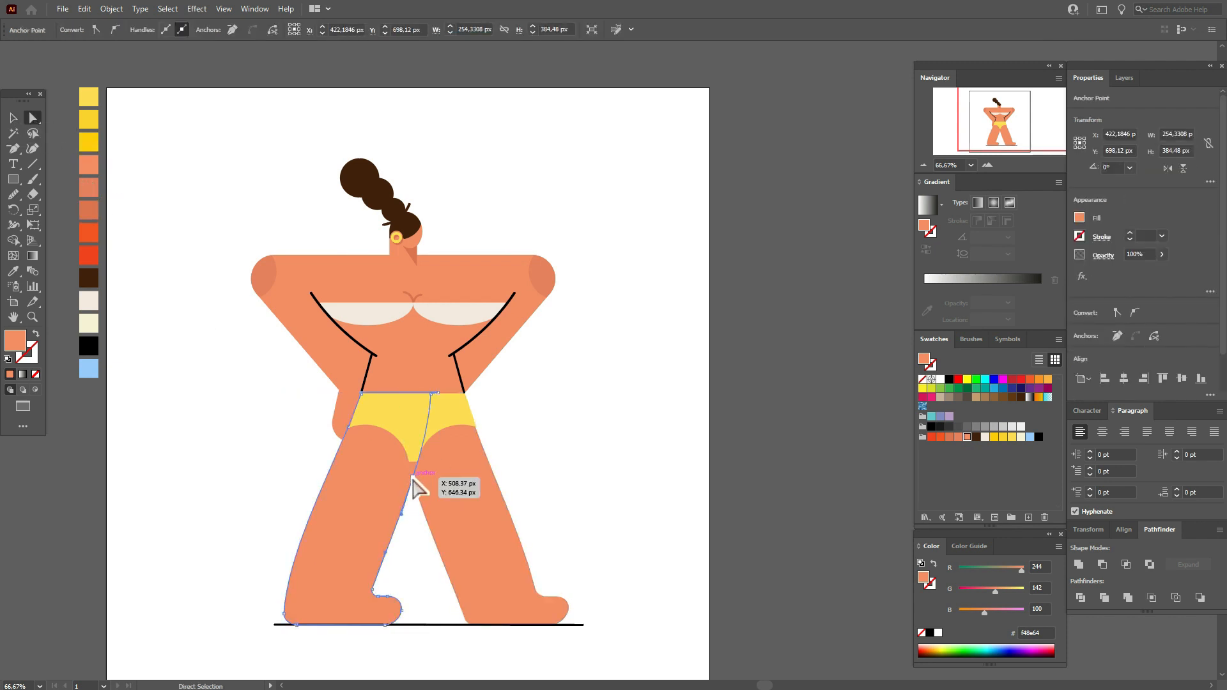
pyautogui.keyDown('shift'); pyautogui.click(432, 397); pyautogui.keyUp('shift')
pyautogui.moveTo(432, 397); pyautogui.dragTo(423, 409)
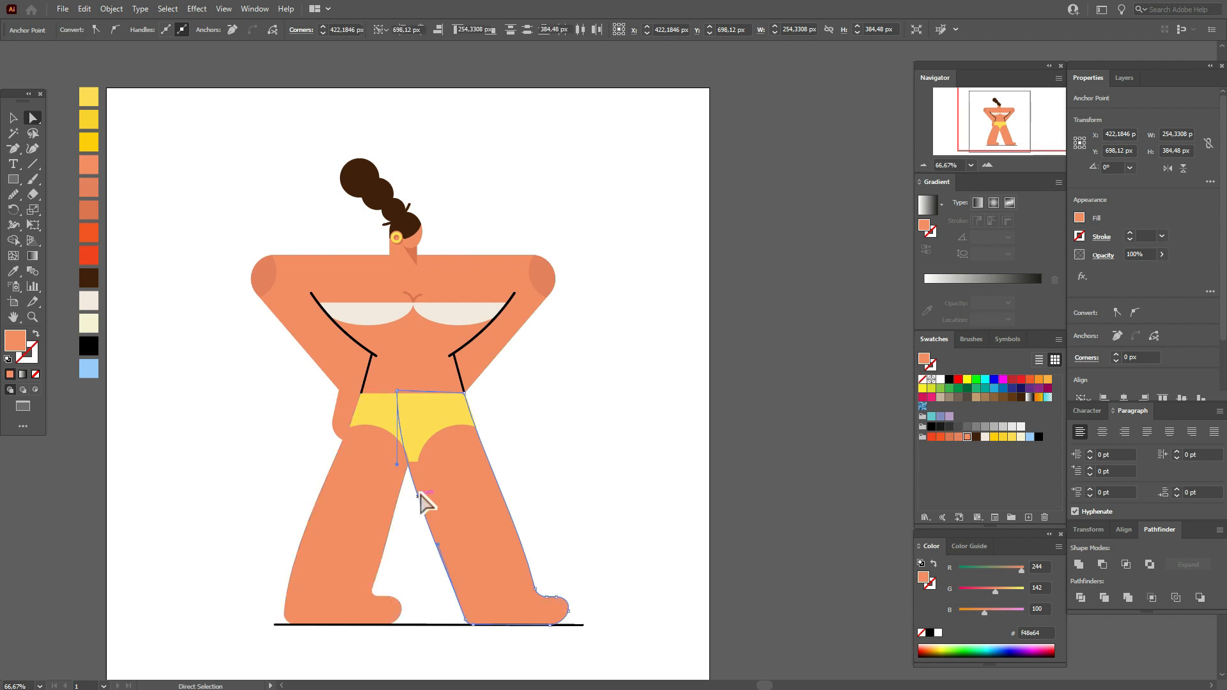
# Step: Slim the right leg's inner thigh by moving its upper inner anchor point slightly to the right
pyautogui.keyDown('shift'); pyautogui.click(407, 422); pyautogui.keyUp('shift')
pyautogui.click(398, 391)
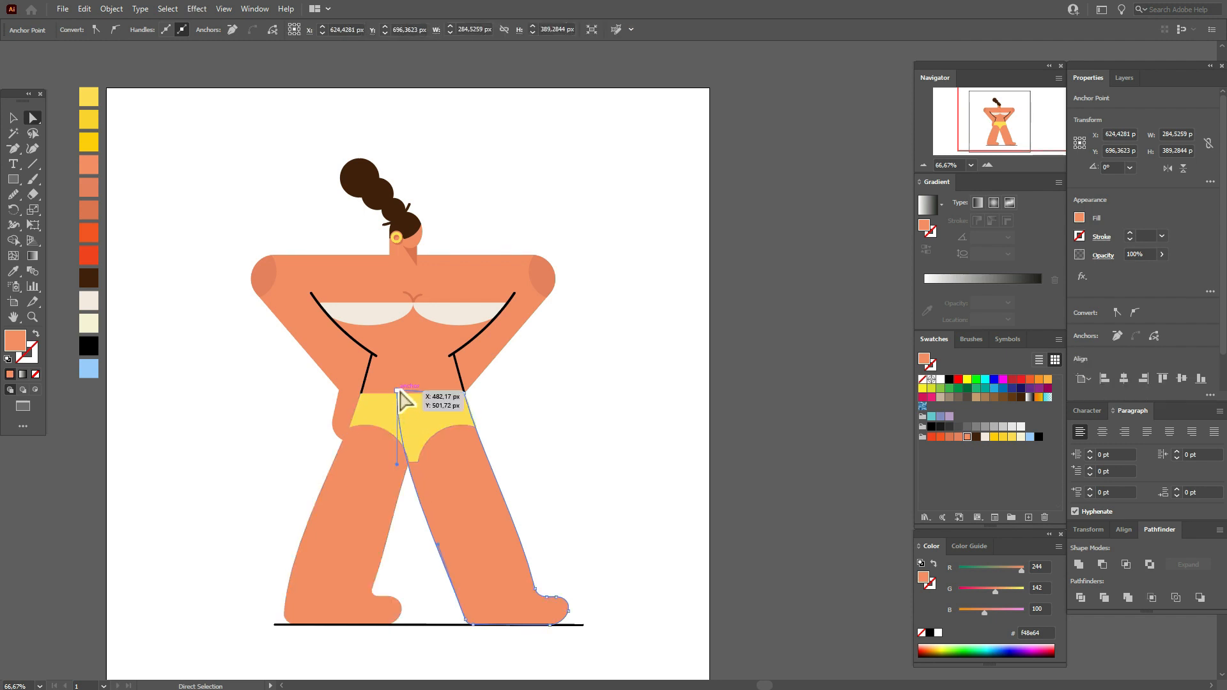
pyautogui.moveTo(400, 391); pyautogui.dragTo(413, 390)
pyautogui.click(527, 420)
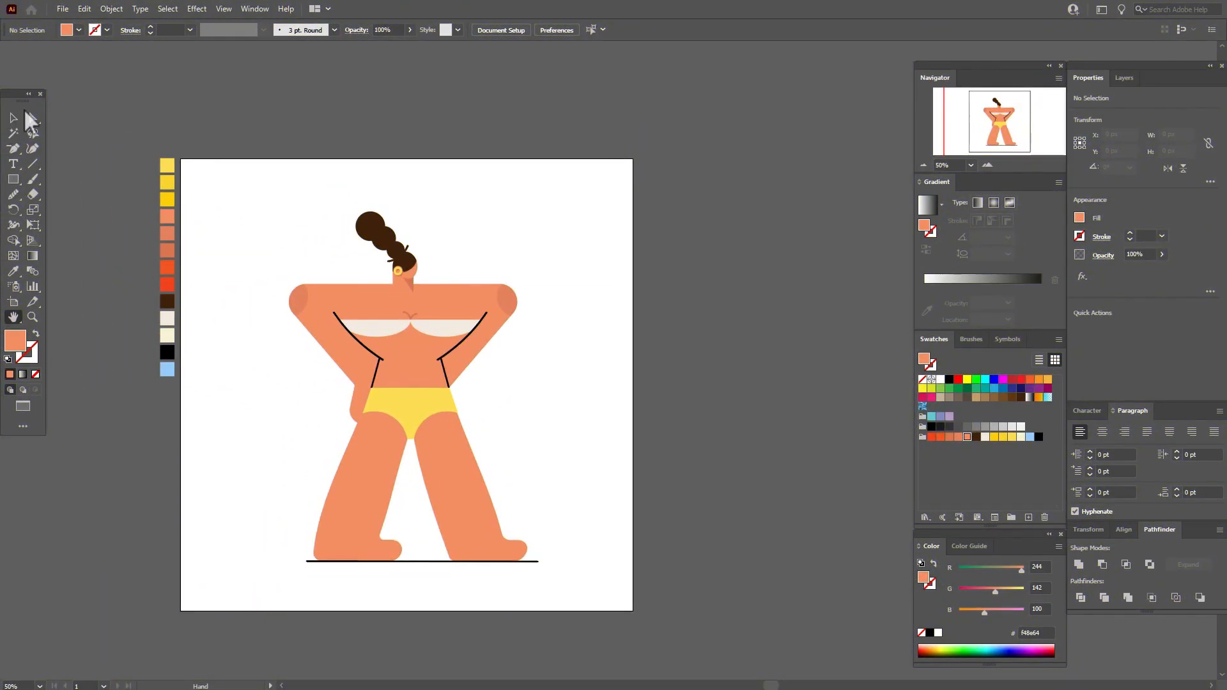
# Step: Deepen both off-white bra cups by nudging their lowest anchor points a few pixels down
pyautogui.click(32, 118)
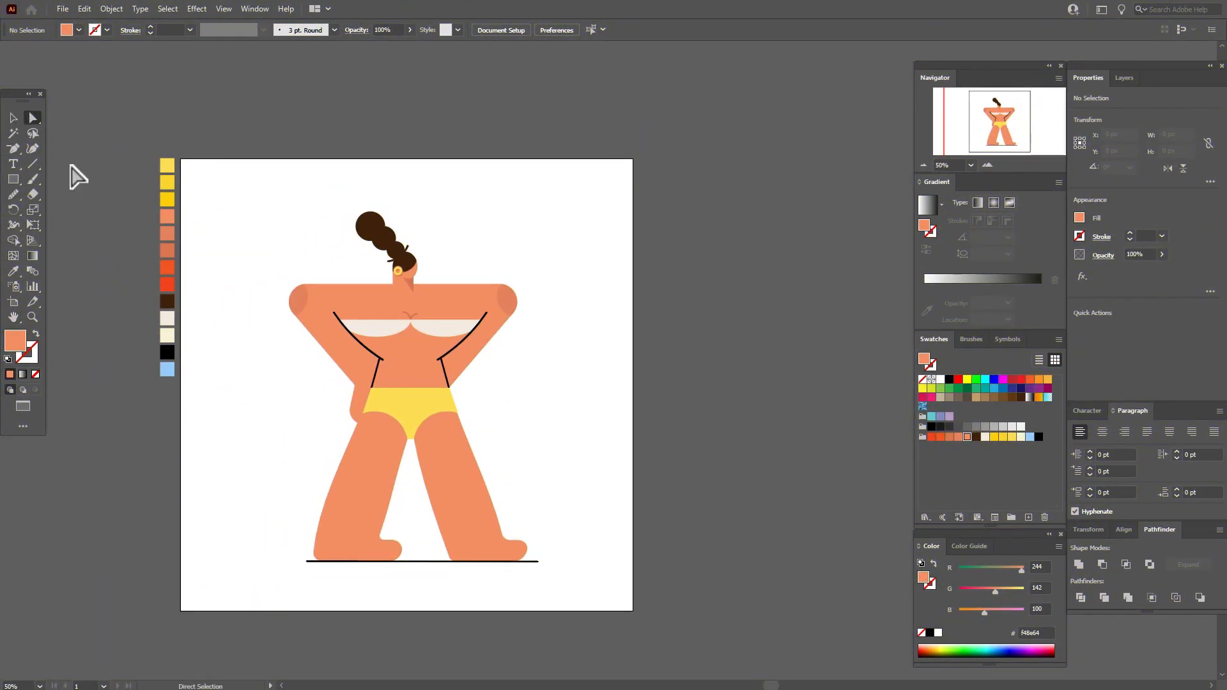
pyautogui.click(376, 337)
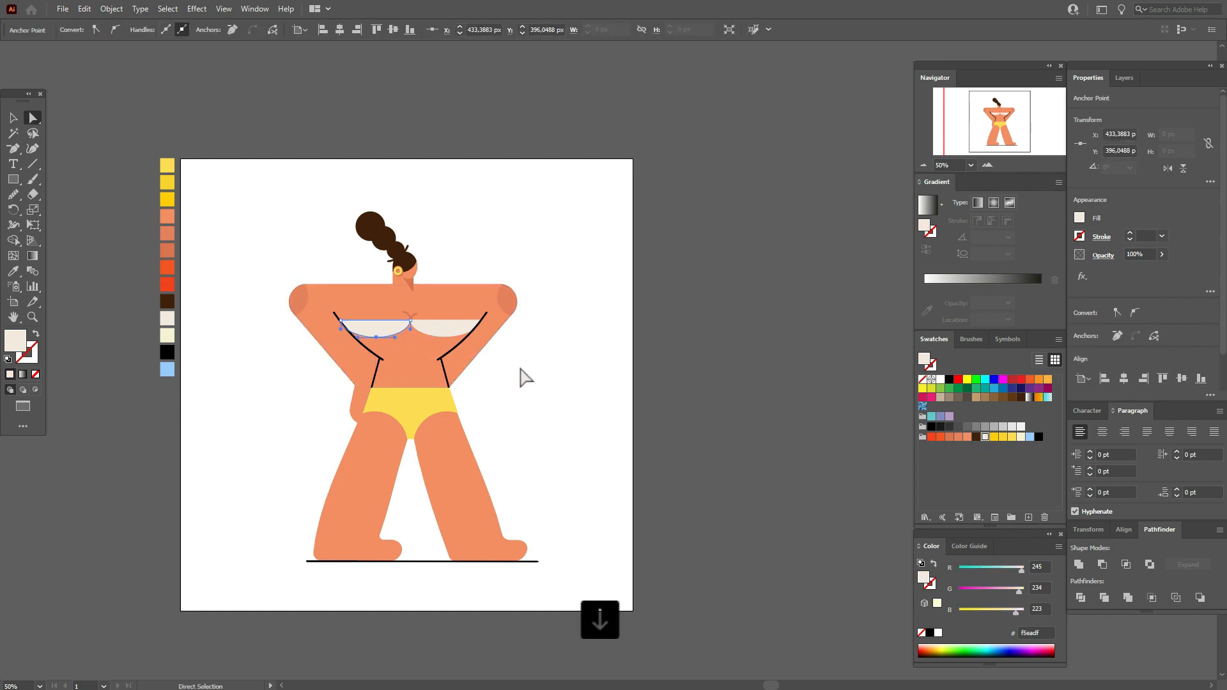
pyautogui.press('Down')
pyautogui.press('Down')
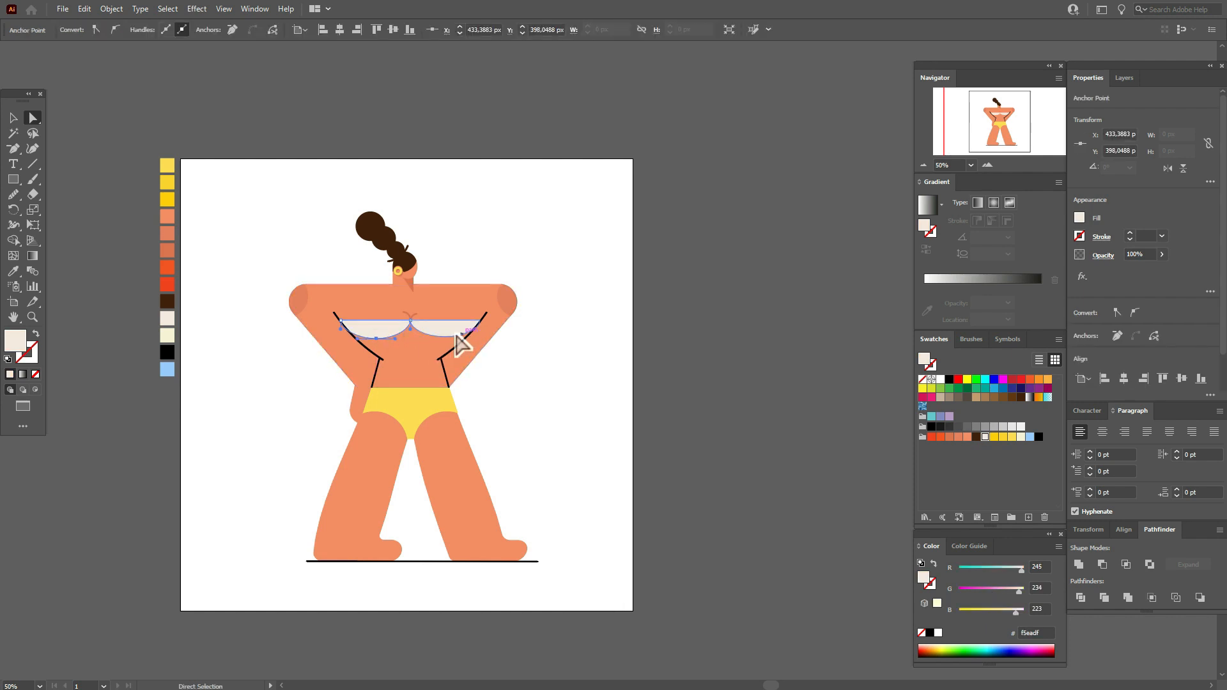
pyautogui.click(441, 336)
pyautogui.press('Down')
pyautogui.press('Down')
pyautogui.press('Down')
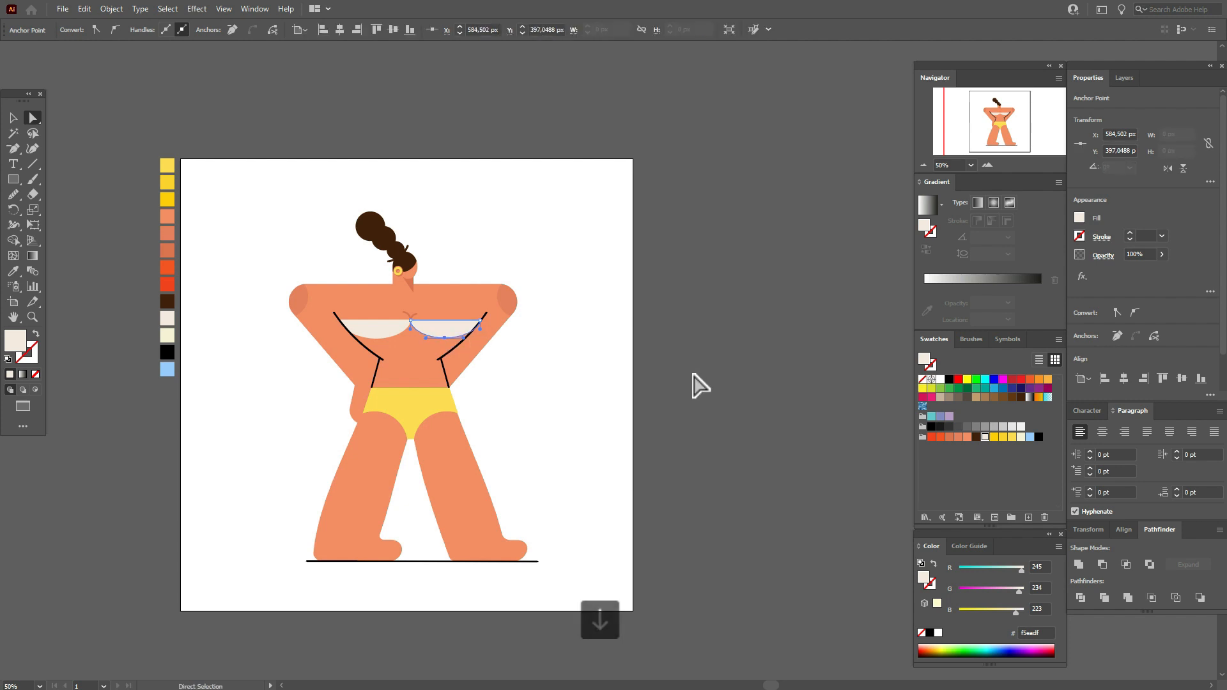
pyautogui.click(699, 385)
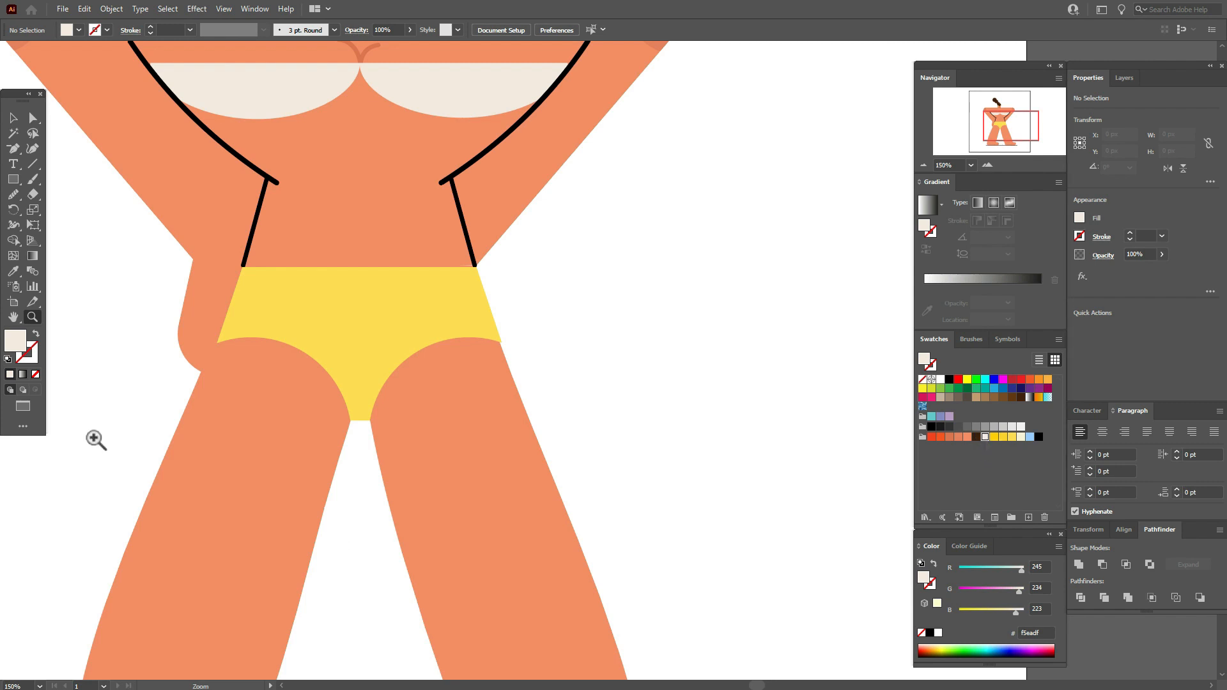
# Step: Draw a narrow off-white rectangle across the waist of the yellow briefs and shift it left to cover their upper edge
pyautogui.click(14, 182)
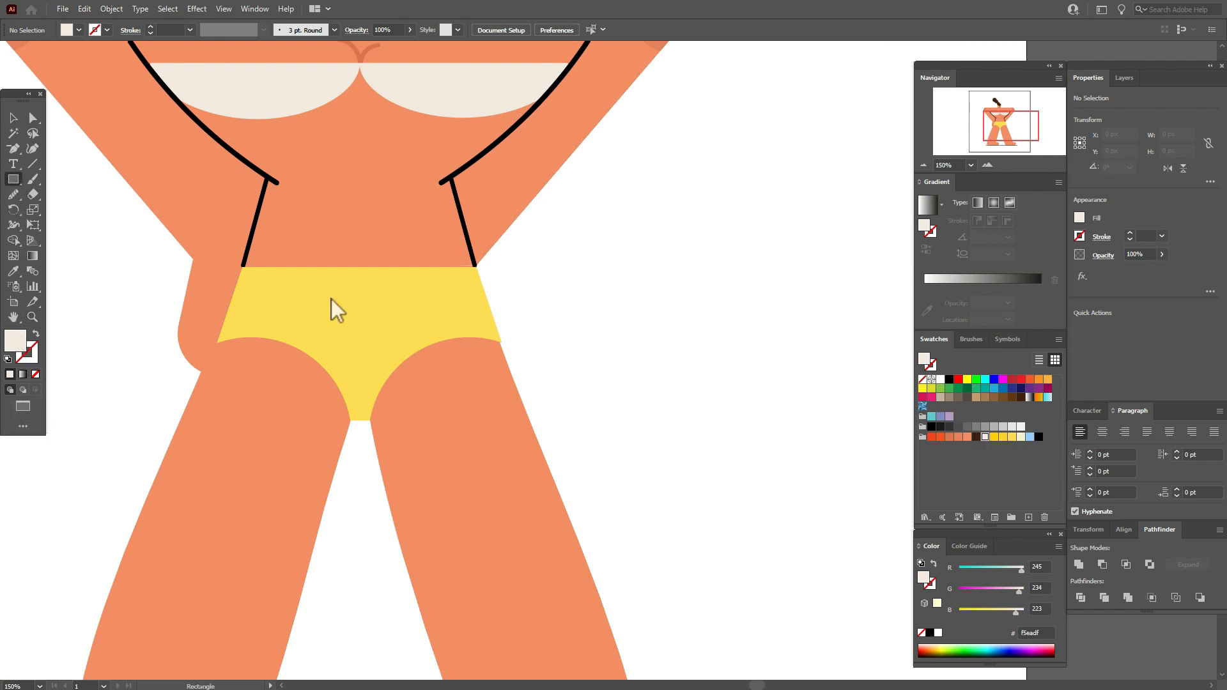
pyautogui.moveTo(237, 266); pyautogui.dragTo(497, 299)
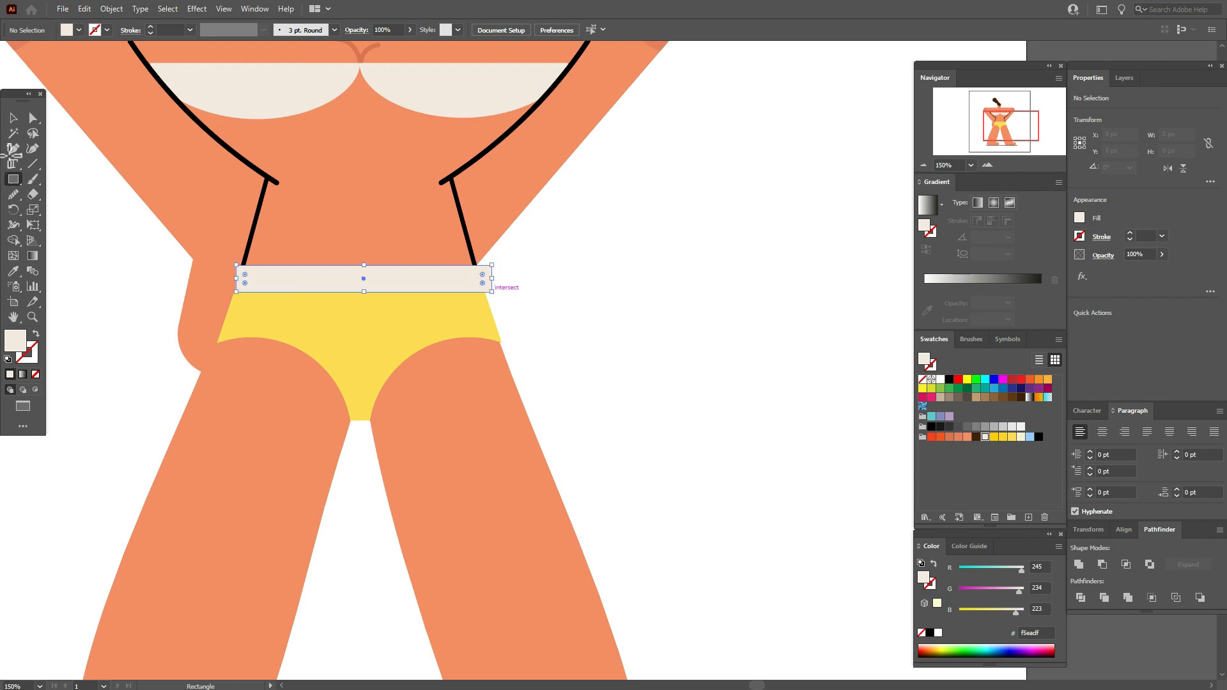
pyautogui.press('v')
pyautogui.moveTo(242, 281); pyautogui.dragTo(228, 285)
# Step: Trim the off-white waistband to the briefs' outline by intersecting it with a copy of the yellow shape
pyautogui.click(358, 332)
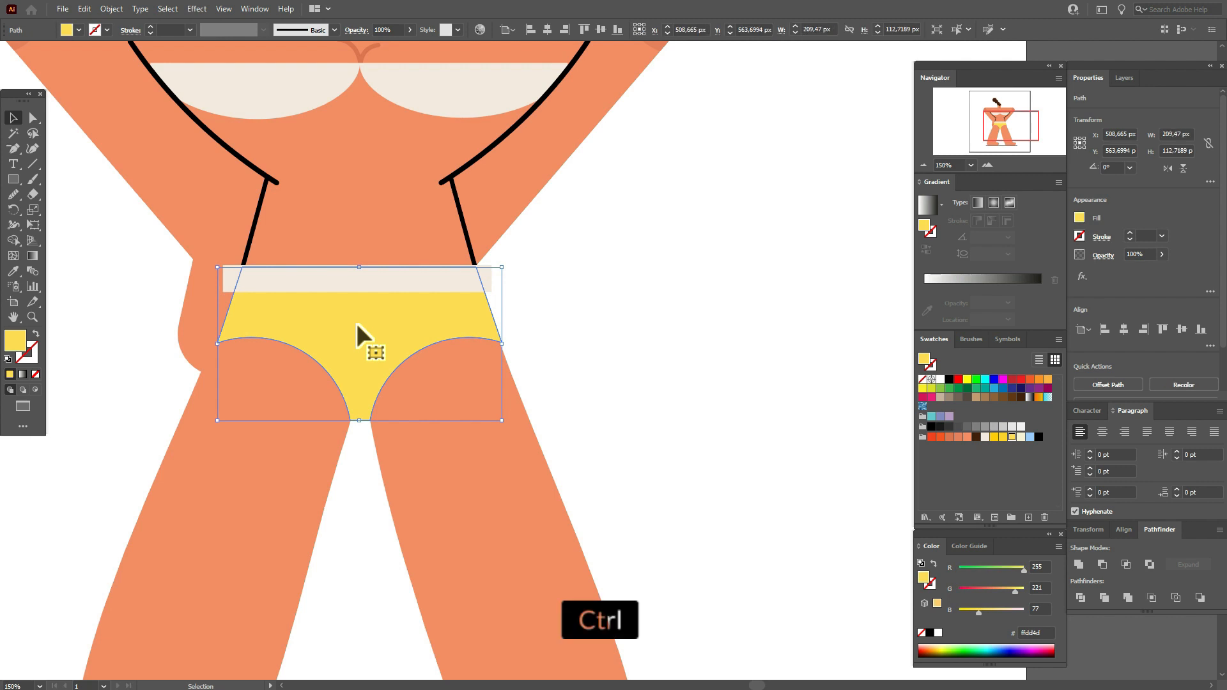
pyautogui.hotkey('ctrl', 'c')
pyautogui.keyDown('shift'); pyautogui.click(367, 281); pyautogui.keyUp('shift')
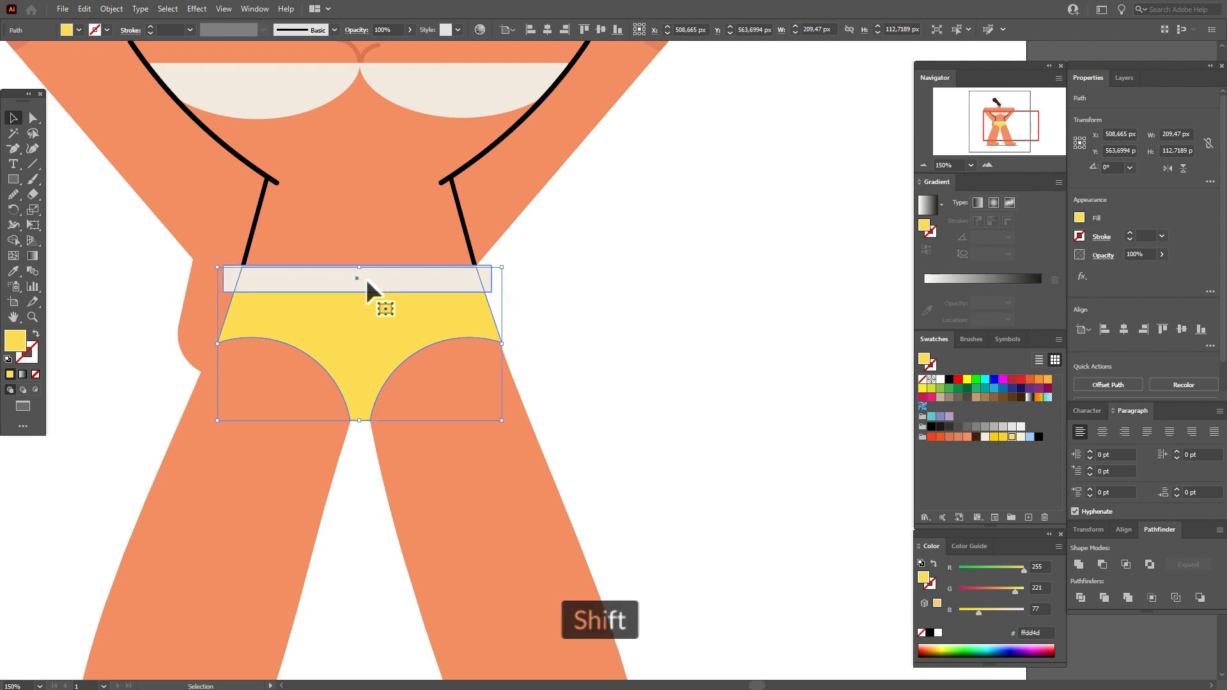
pyautogui.click(1129, 566)
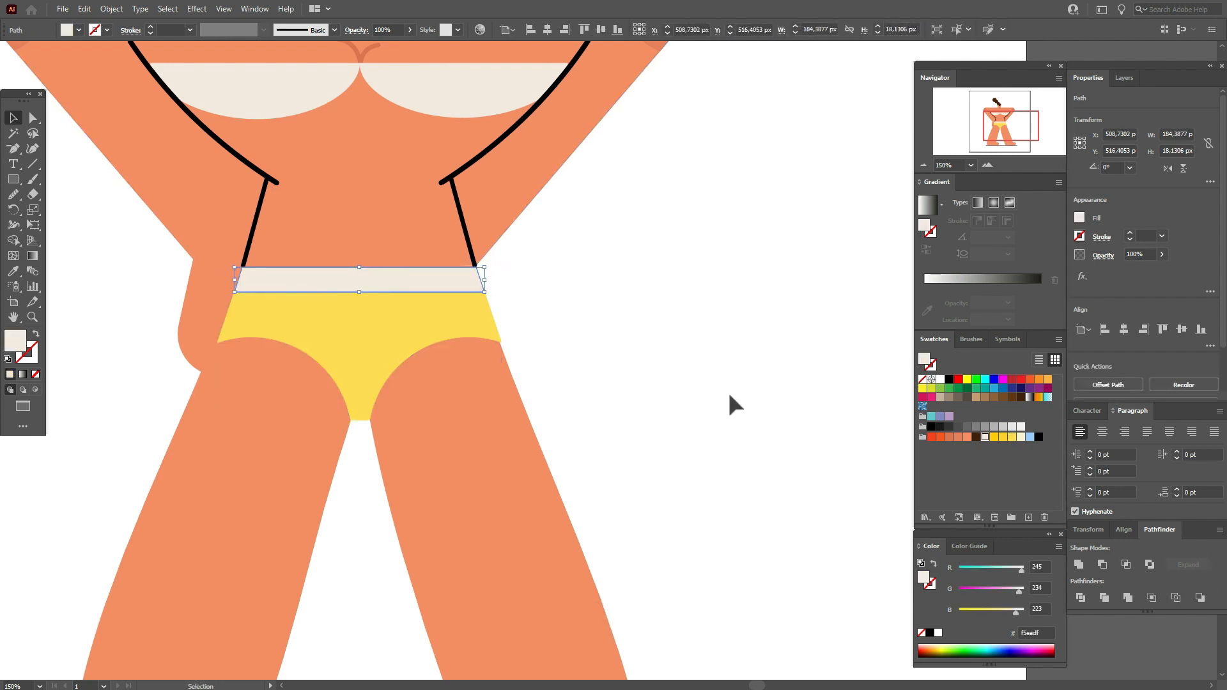
pyautogui.click(730, 394)
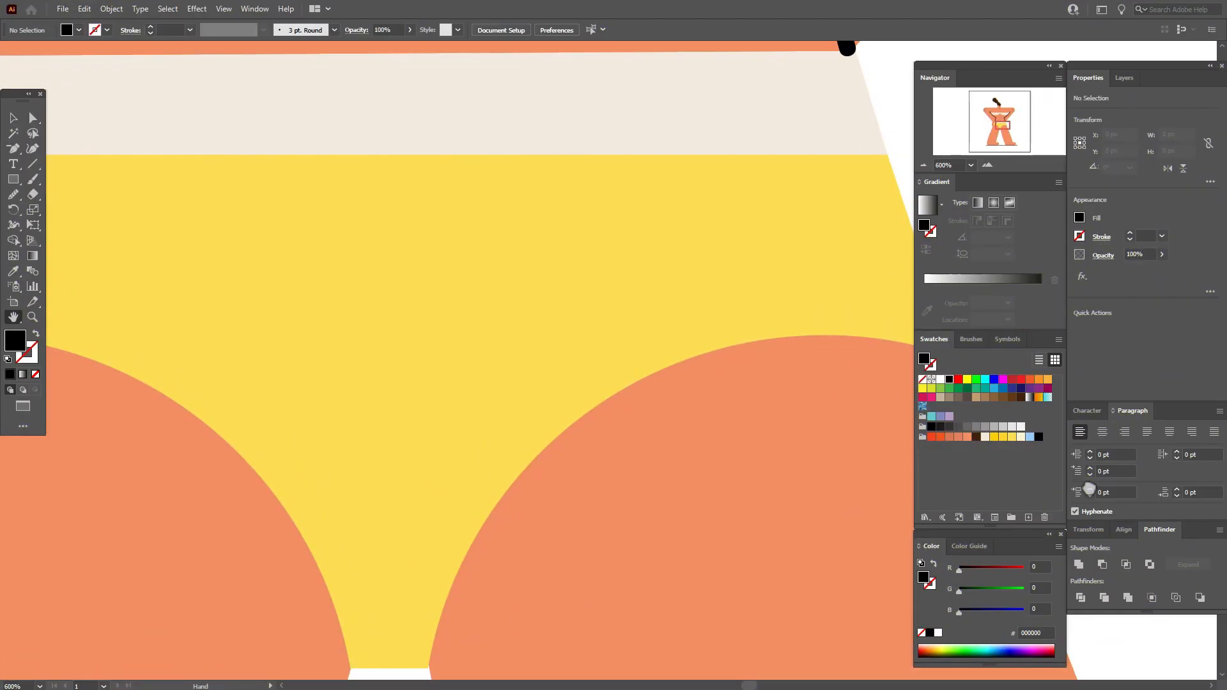
# Step: Draw a black circle about 12 px wide below the middle of the waistband and place a duplicate beneath it
pyautogui.click(13, 179)
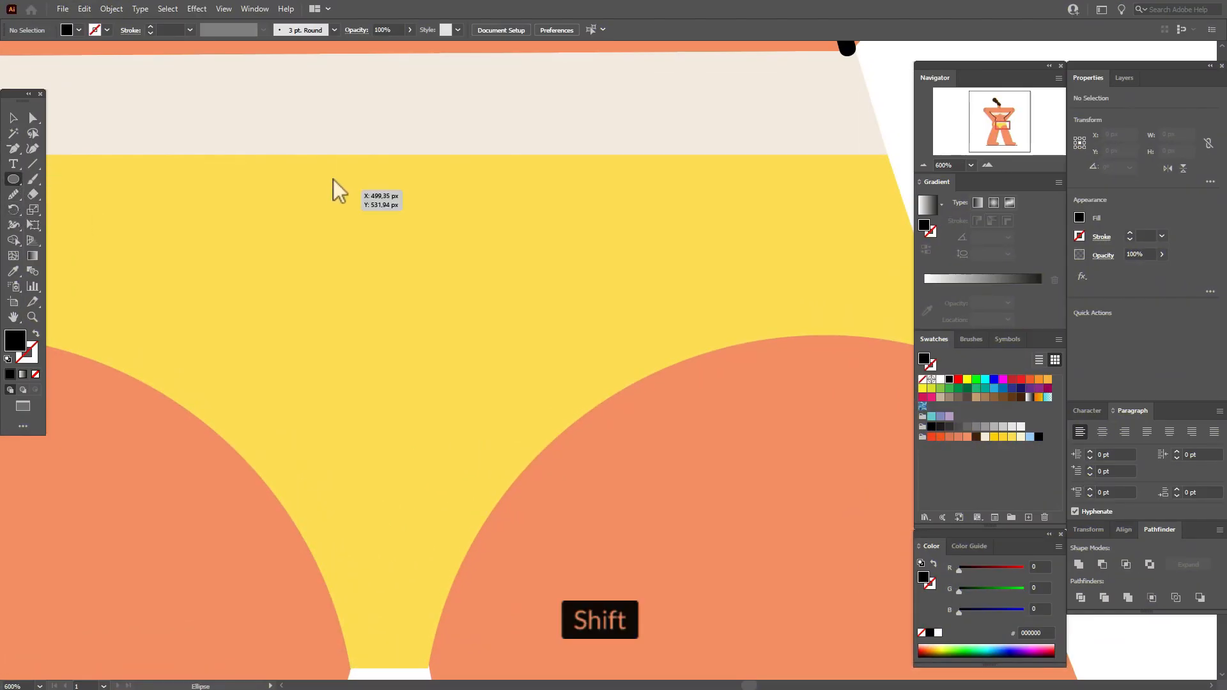
pyautogui.moveTo(339, 178); pyautogui.dragTo(407, 245)
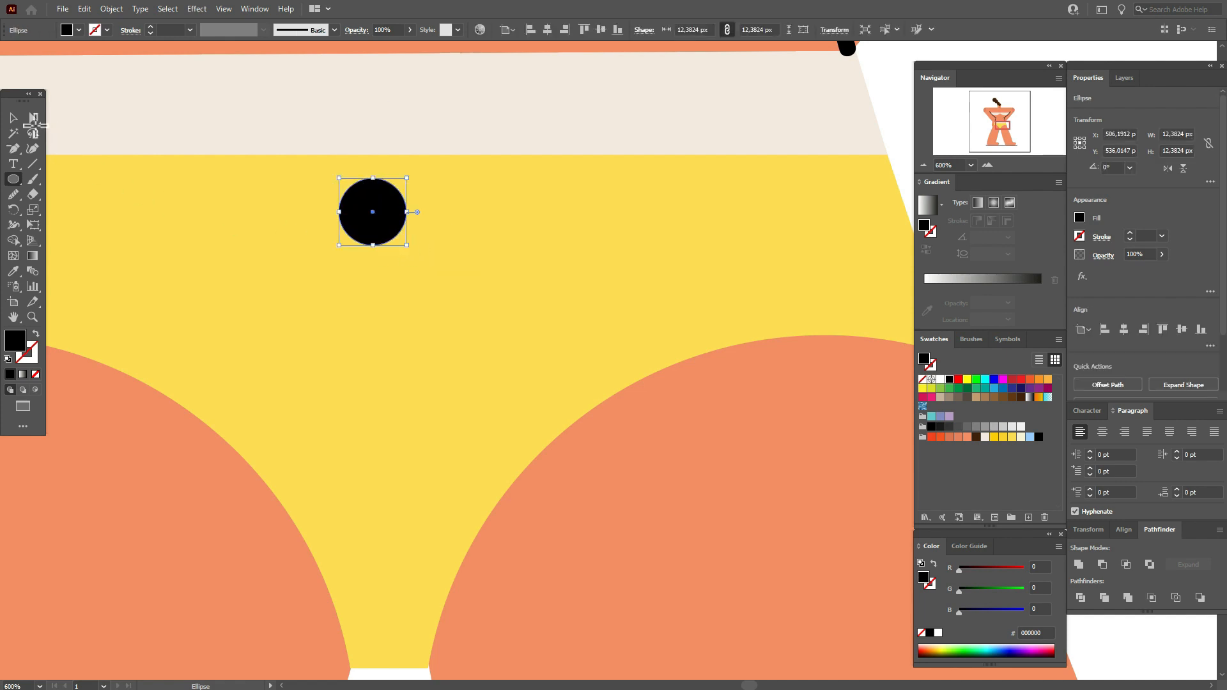
pyautogui.click(14, 119)
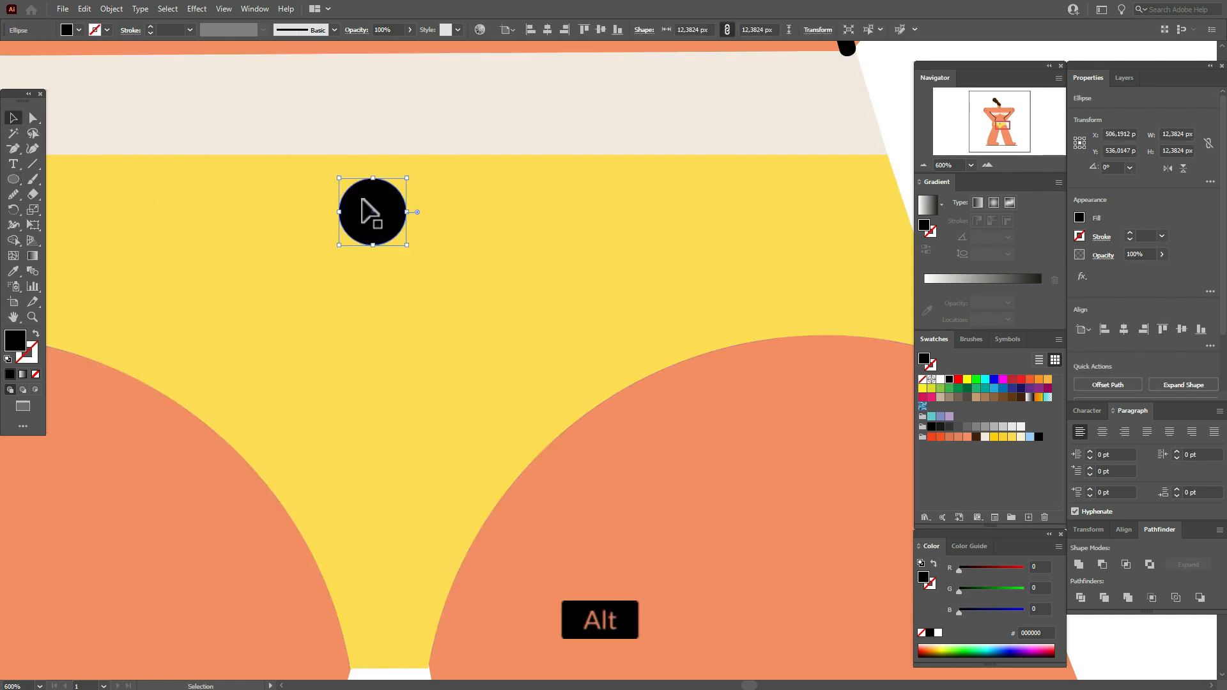
pyautogui.moveTo(370, 214); pyautogui.dragTo(368, 330)
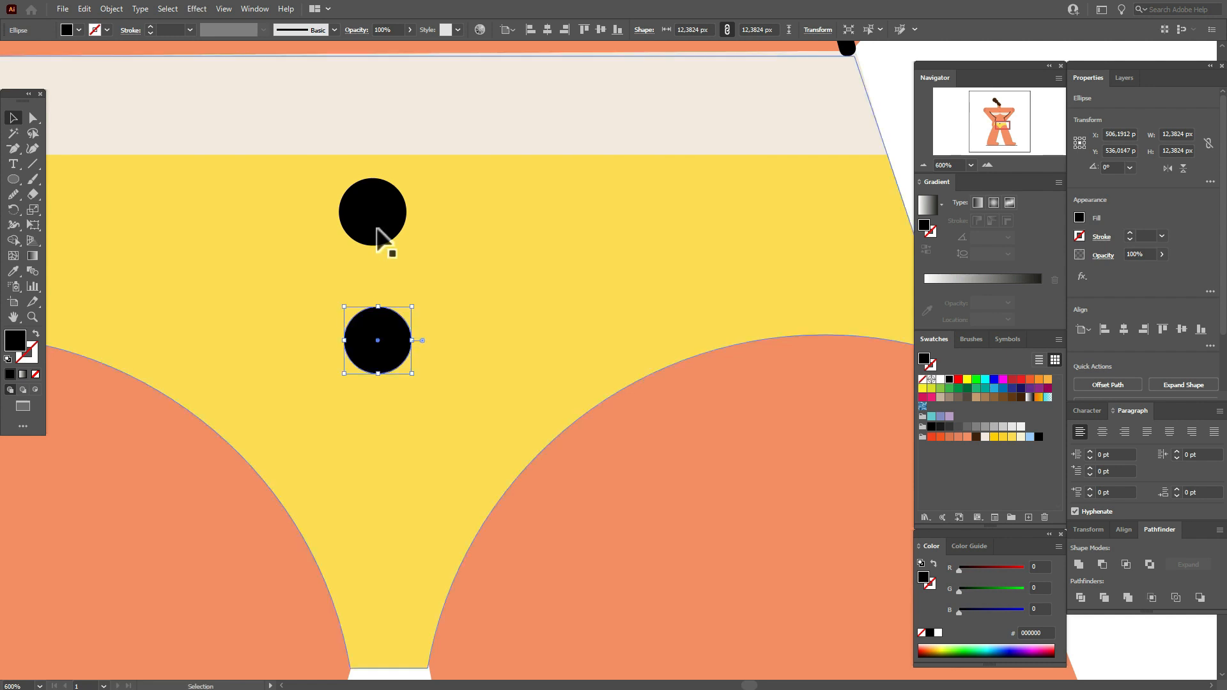
# Step: Align the two black circles on their horizontal centres
pyautogui.keyDown('shift'); pyautogui.click(381, 233); pyautogui.keyUp('shift')
pyautogui.click(1123, 530)
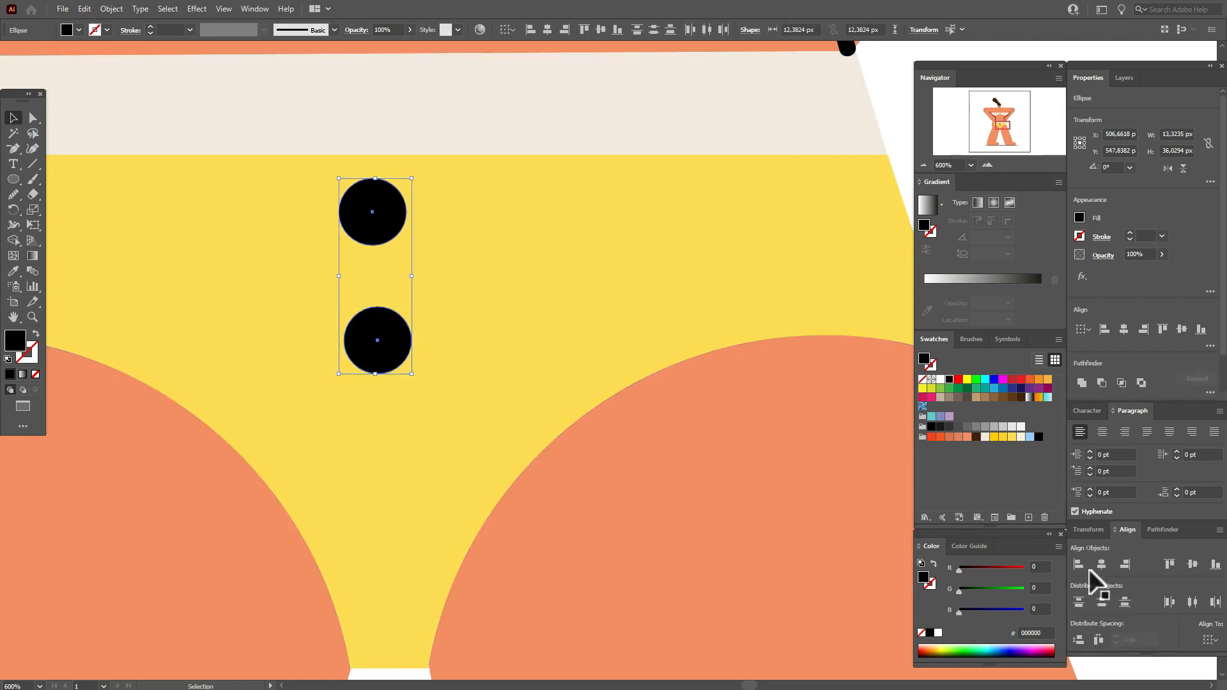
pyautogui.click(1101, 564)
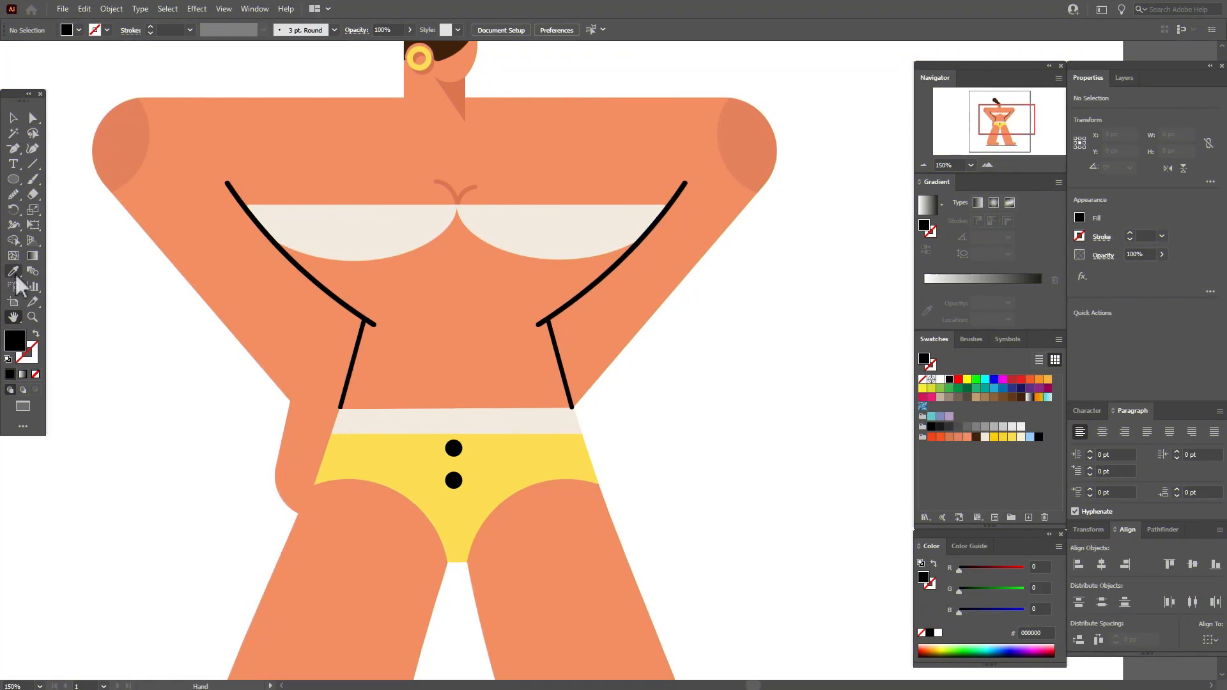
# Step: Draw two slanted finger lines about 21 px and 38.5 px tall on the hand, stroked in the elbow's darker skin tone without fill
pyautogui.click(14, 274)
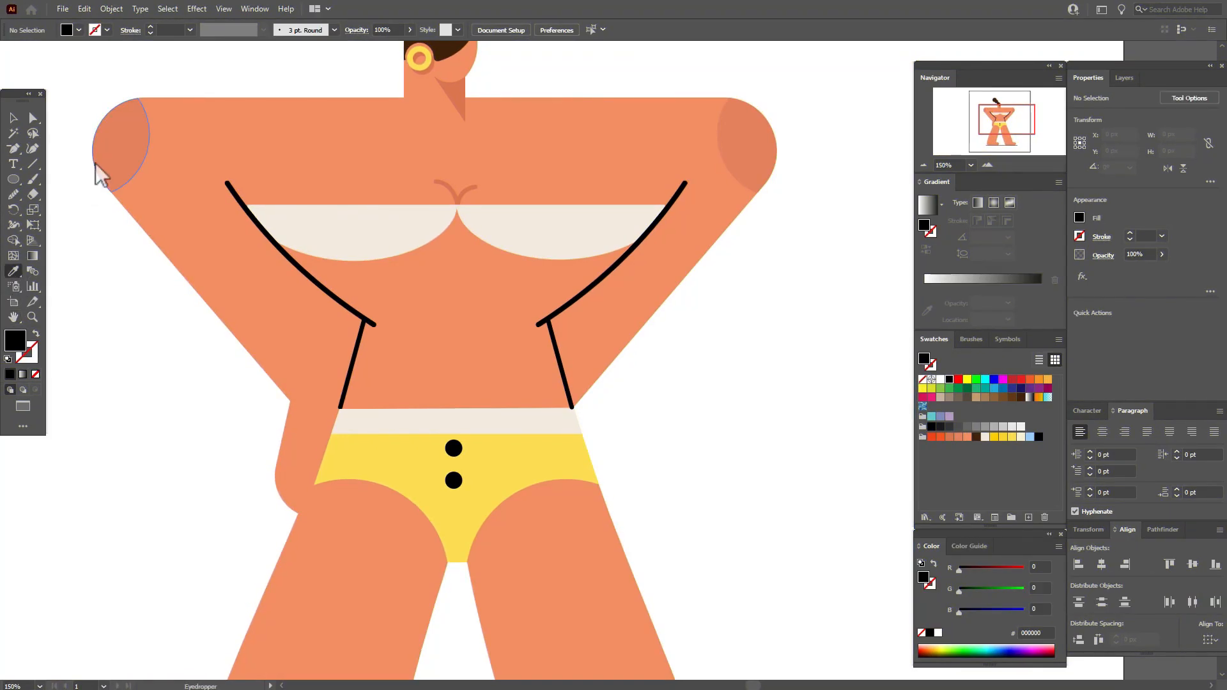
pyautogui.click(113, 153)
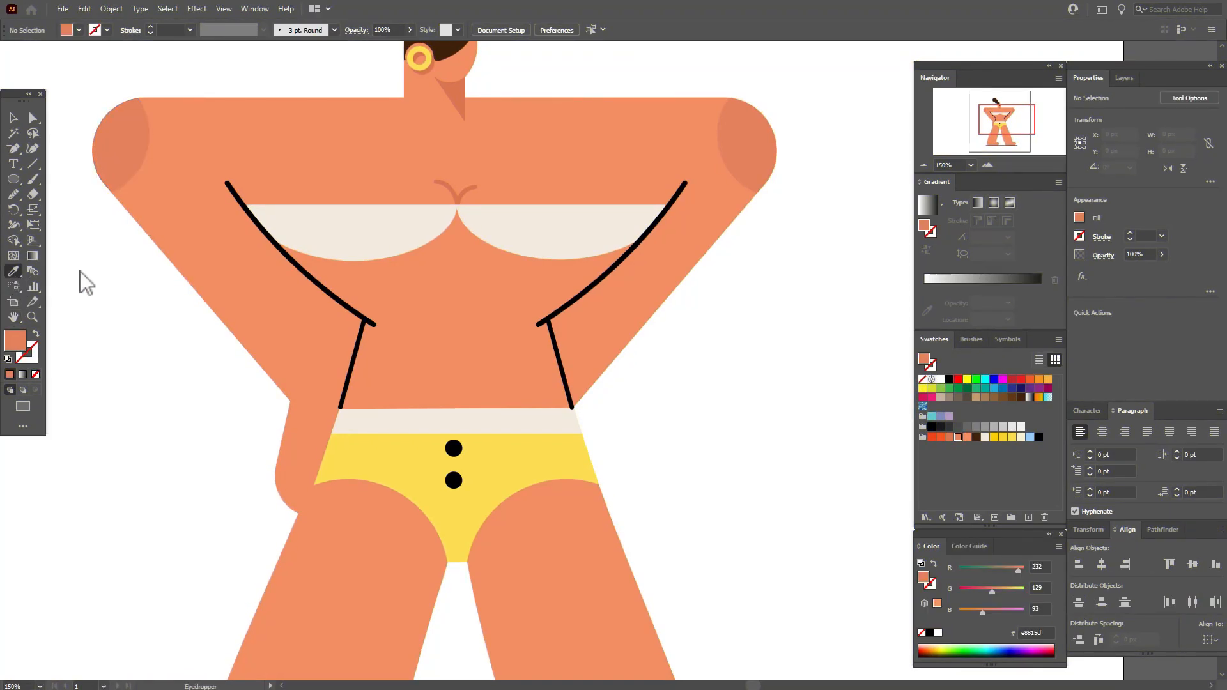
pyautogui.click(36, 333)
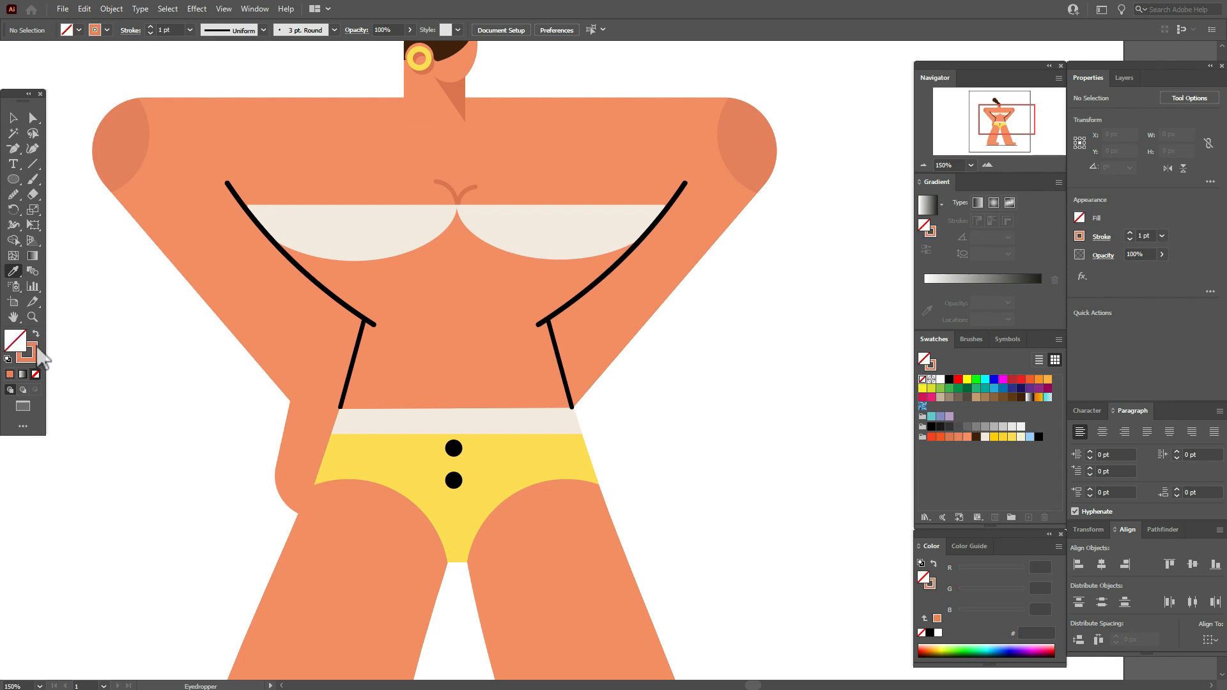
pyautogui.click(32, 164)
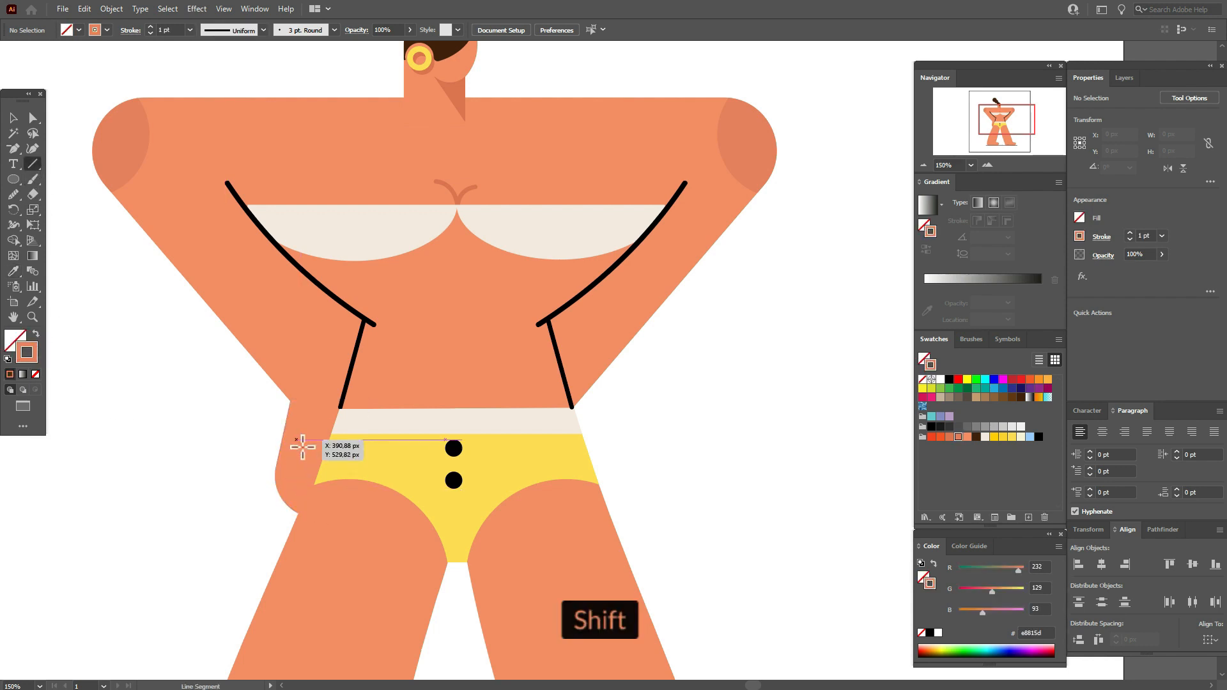
pyautogui.moveTo(296, 440); pyautogui.dragTo(309, 494)
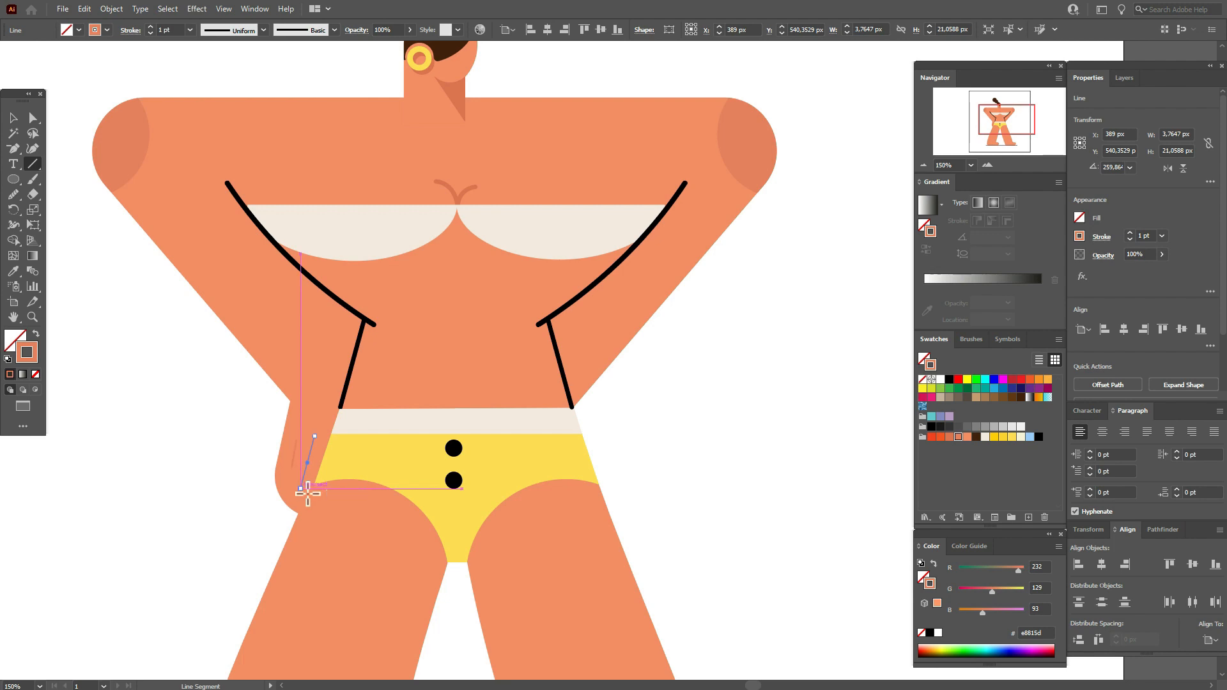
pyautogui.click(14, 118)
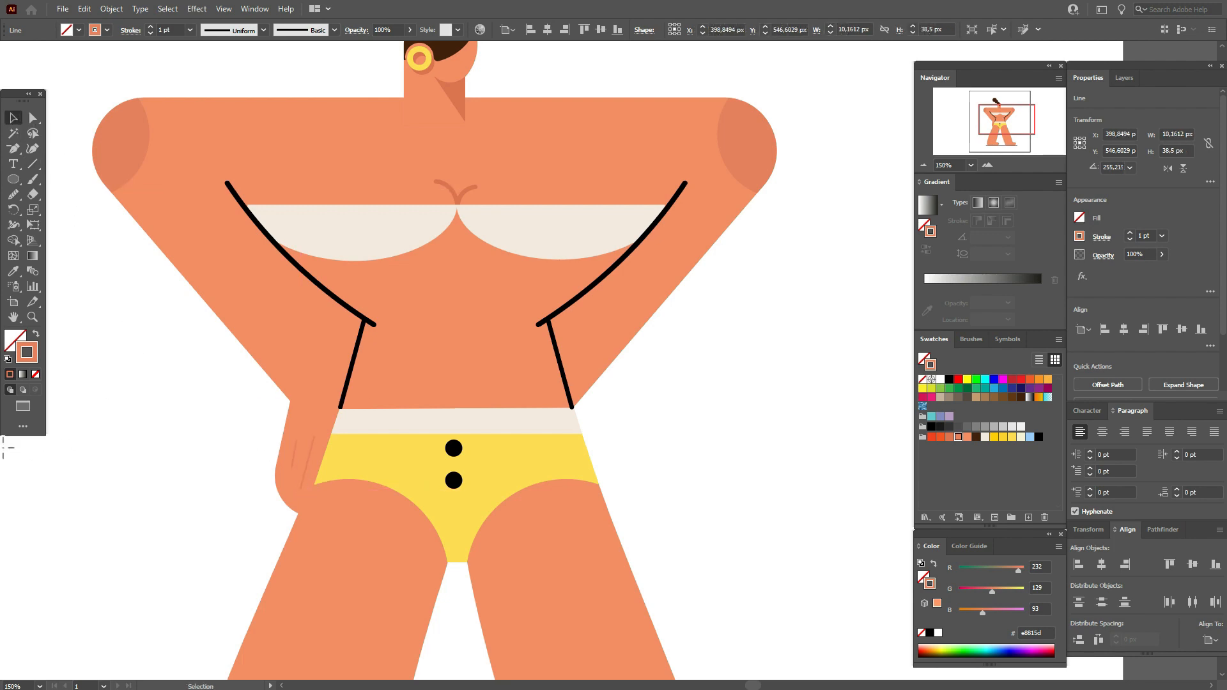
pyautogui.hotkey('ctrl', 'shift', 'a')
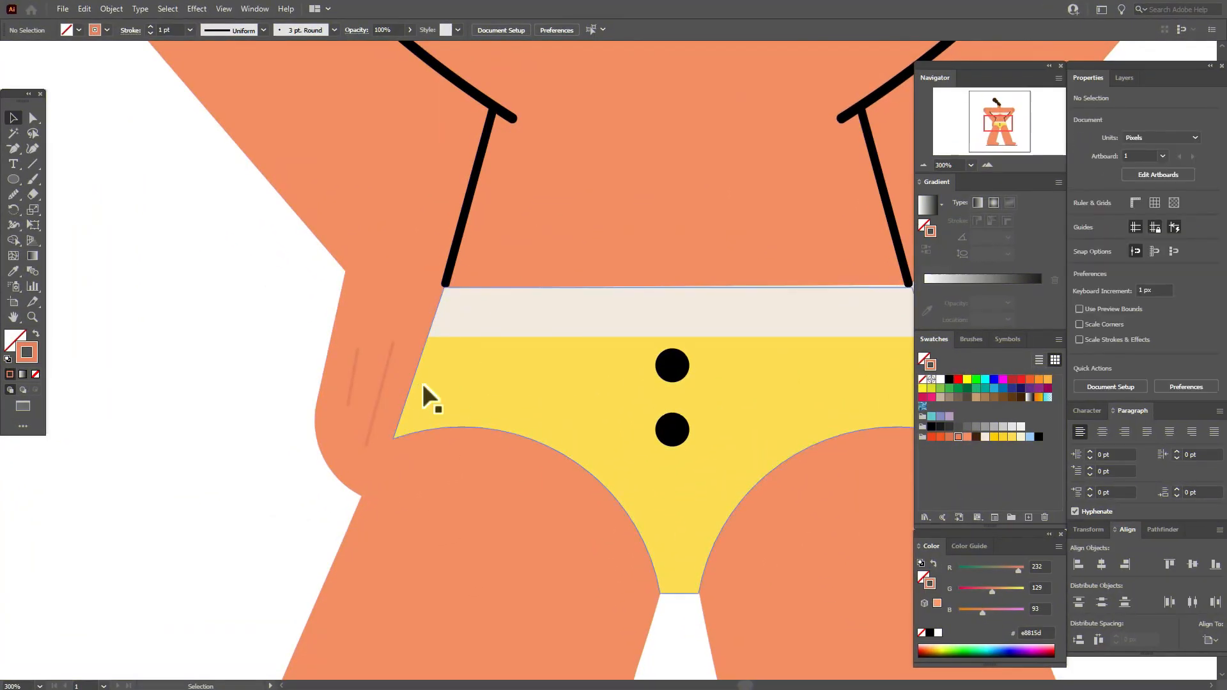
# Step: Rotate the shorter finger line to run parallel to the longer one and apply a small round brush to both
pyautogui.click(367, 357)
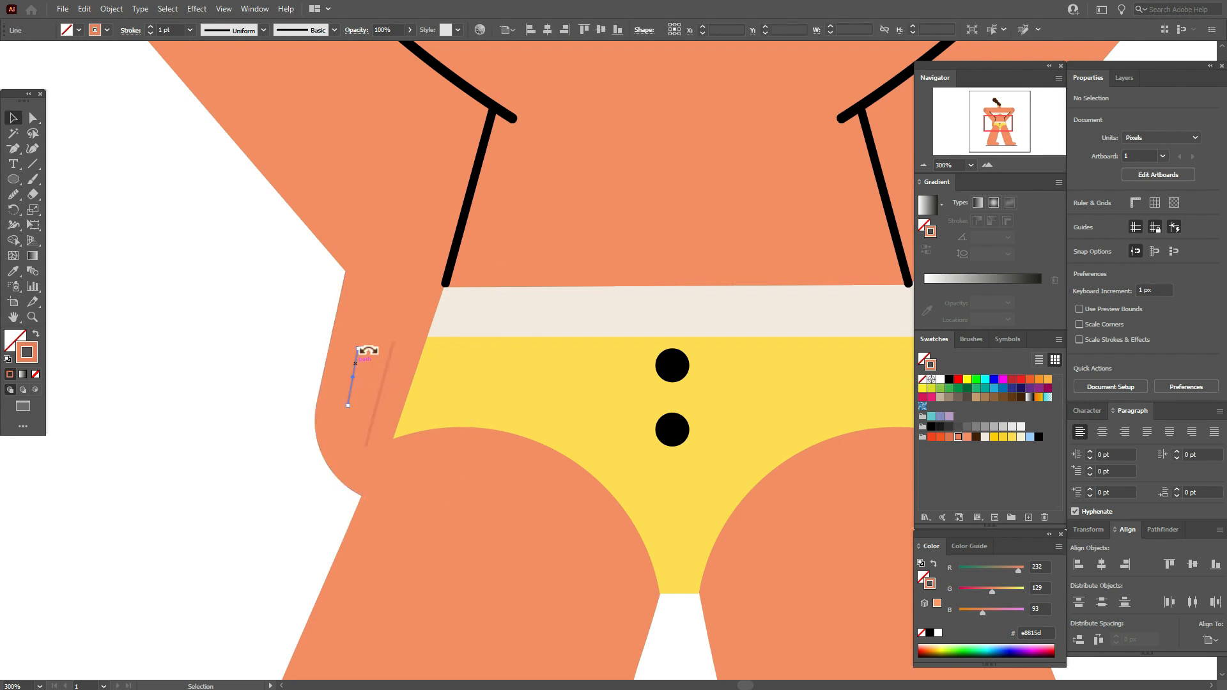
pyautogui.moveTo(365, 351)
pyautogui.mouseDown()
pyautogui.moveTo(366, 337)
pyautogui.moveTo(397, 362)
pyautogui.mouseUp()
pyautogui.click(971, 339)
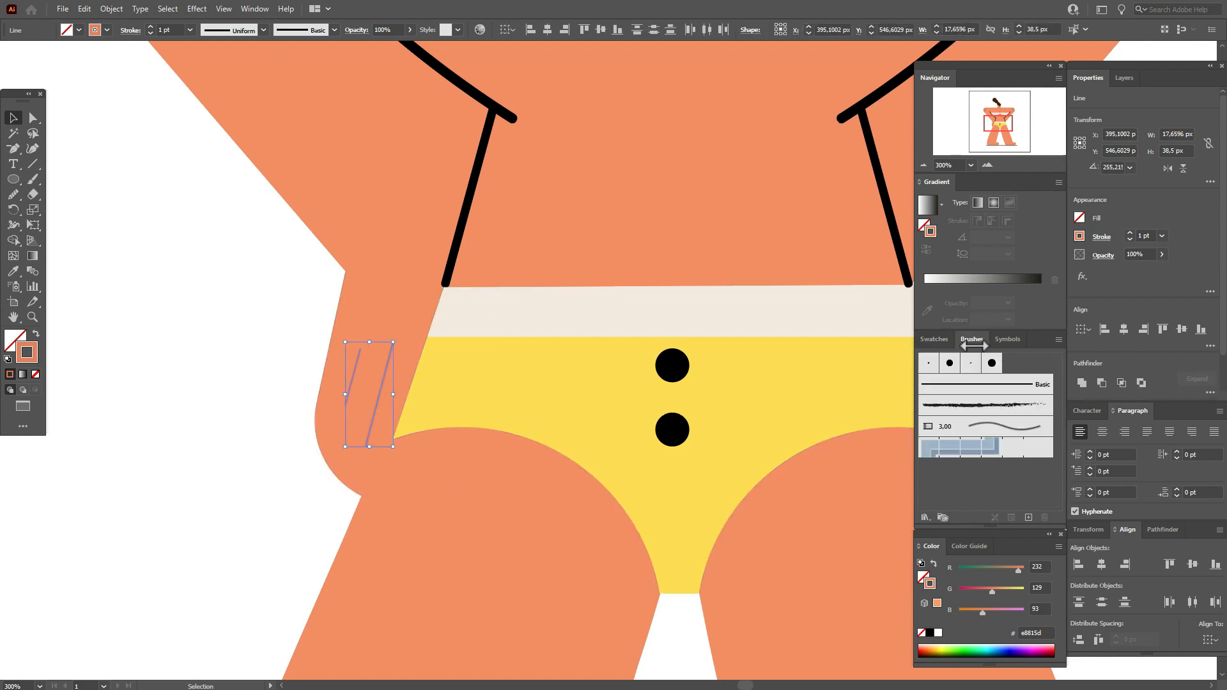
pyautogui.click(930, 363)
pyautogui.click(211, 352)
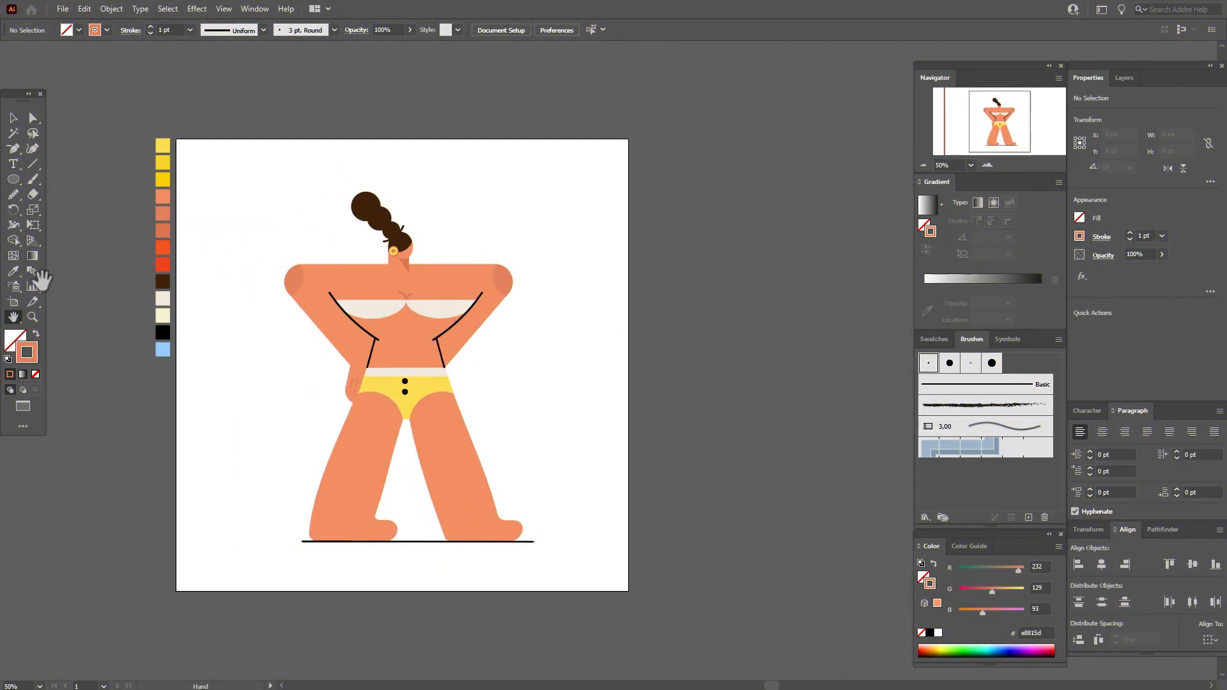
# Step: Draw an ellipse 226 px wide and 825 px high, filled with the darkest red-orange palette colour and without stroke
pyautogui.click(21, 271)
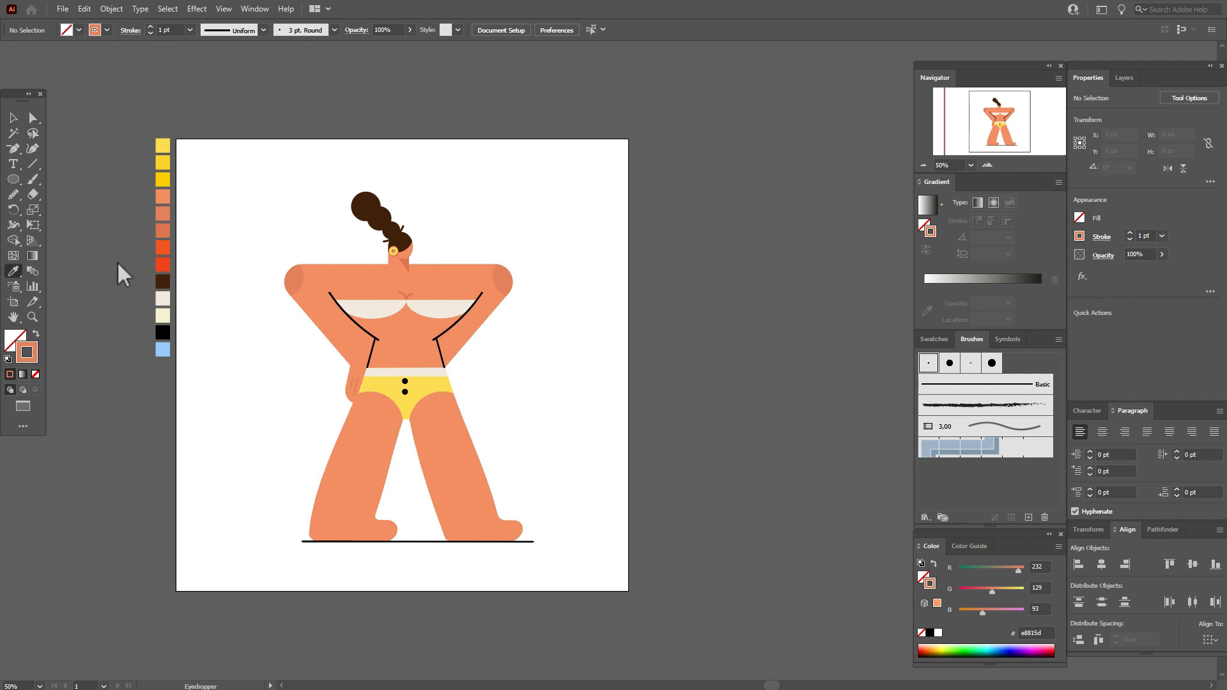
pyautogui.click(165, 268)
pyautogui.click(21, 184)
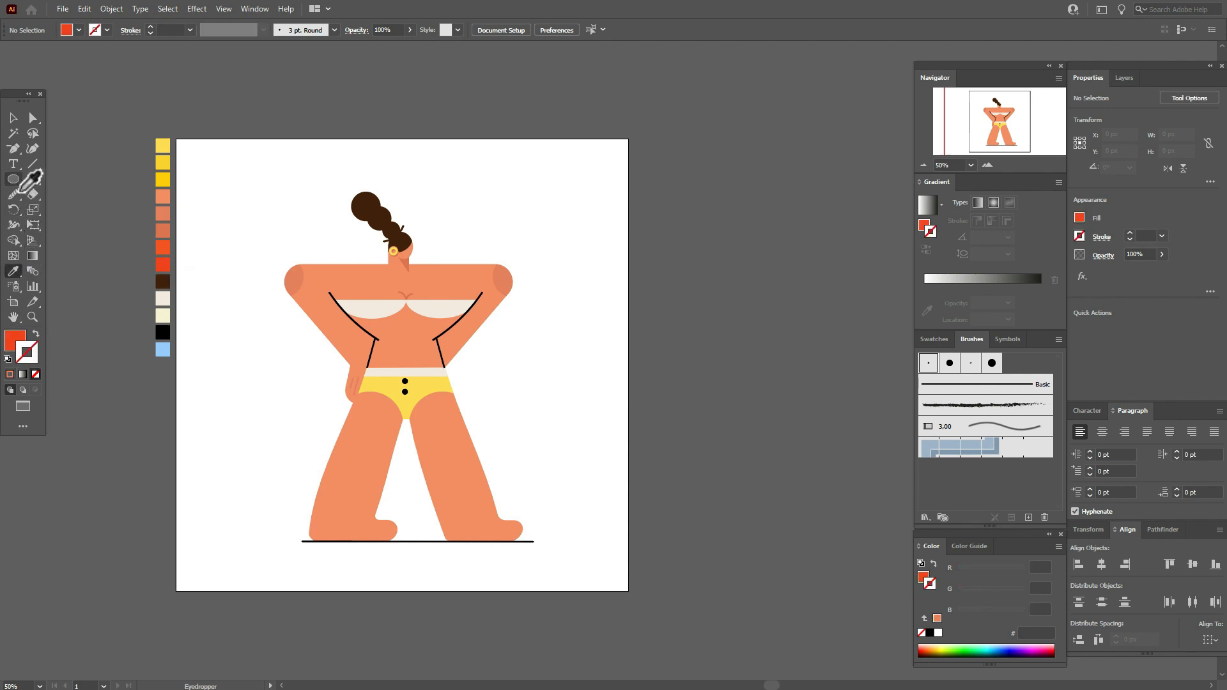
pyautogui.click(56, 209)
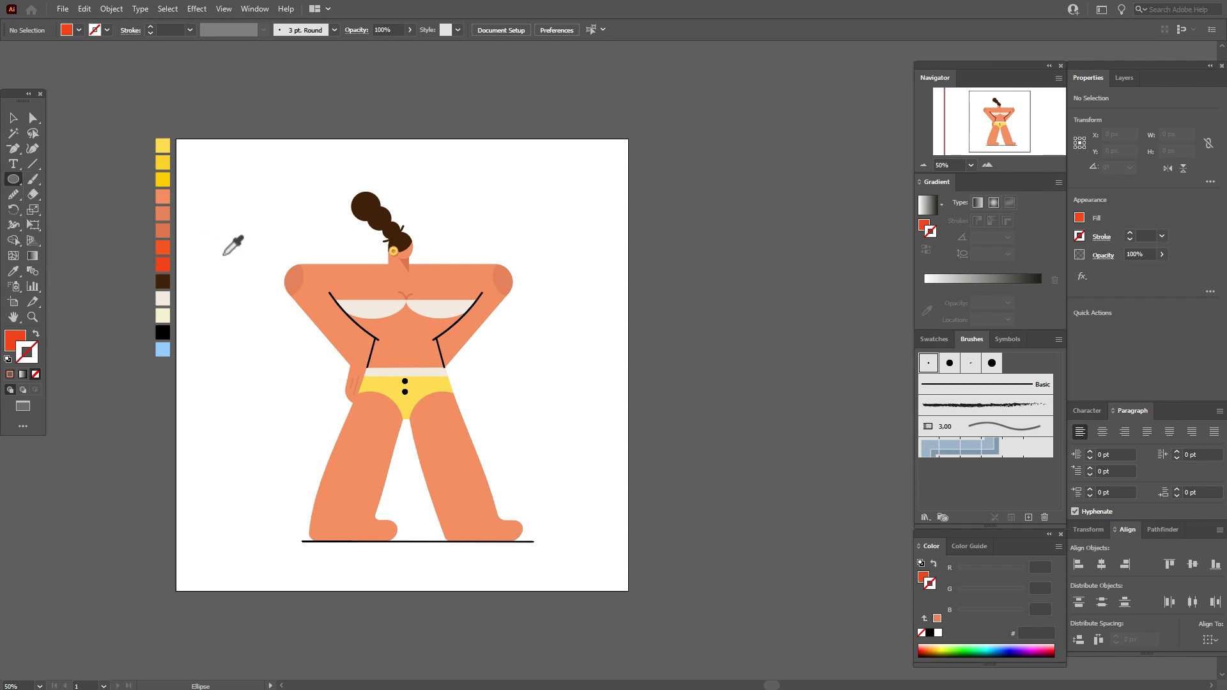
pyautogui.click(222, 247)
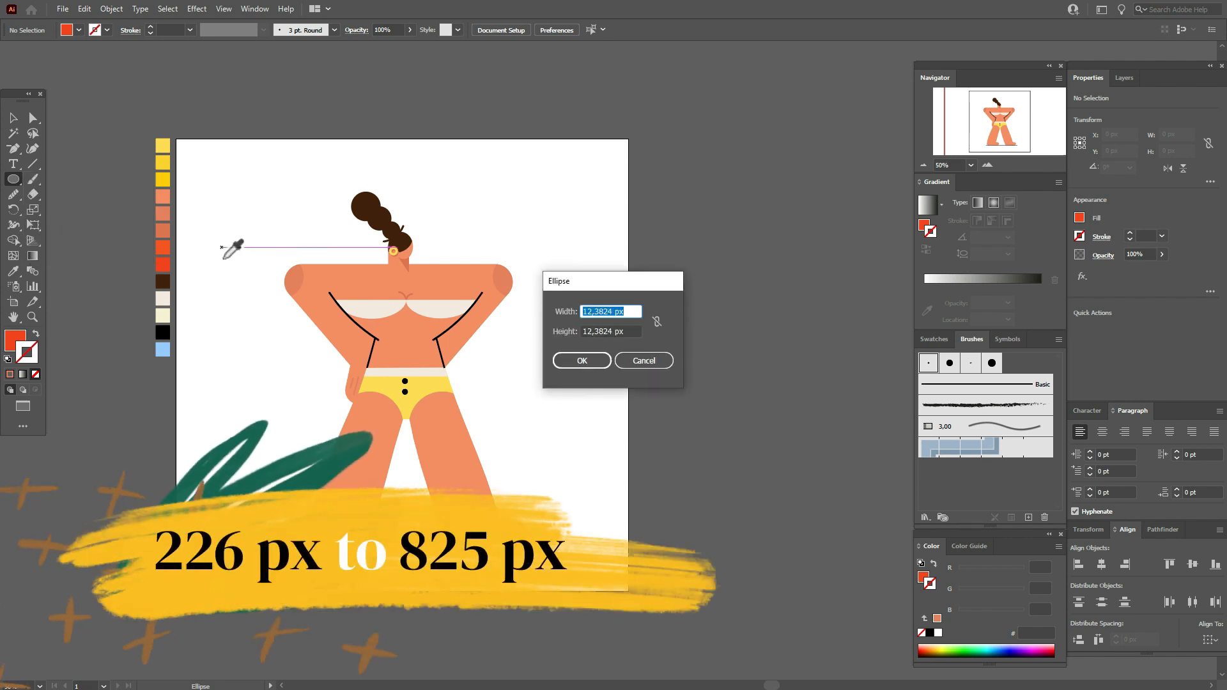
pyautogui.write('226')
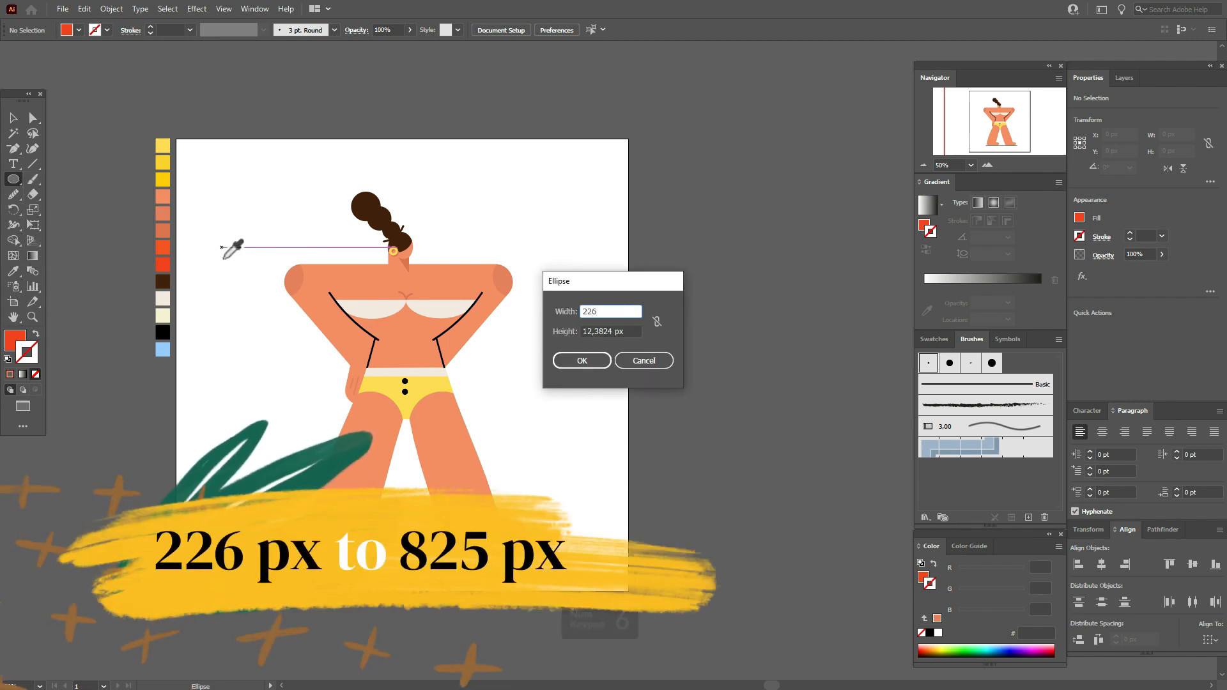
pyautogui.press('Tab')
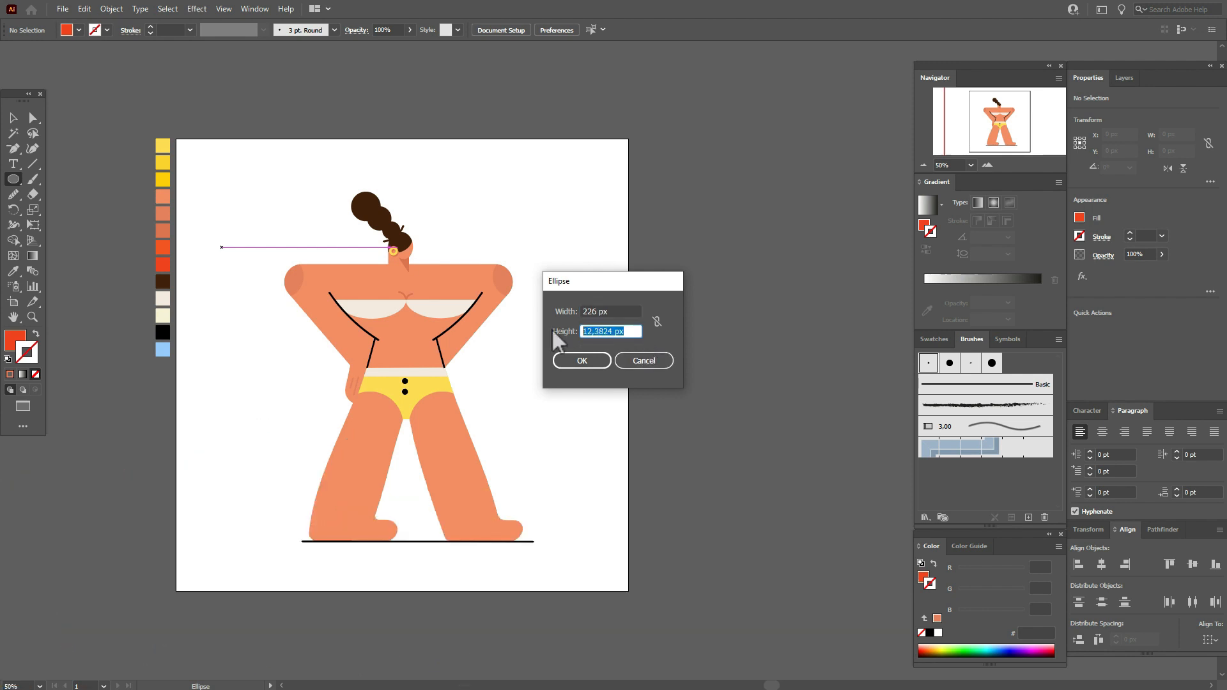
pyautogui.write('825')
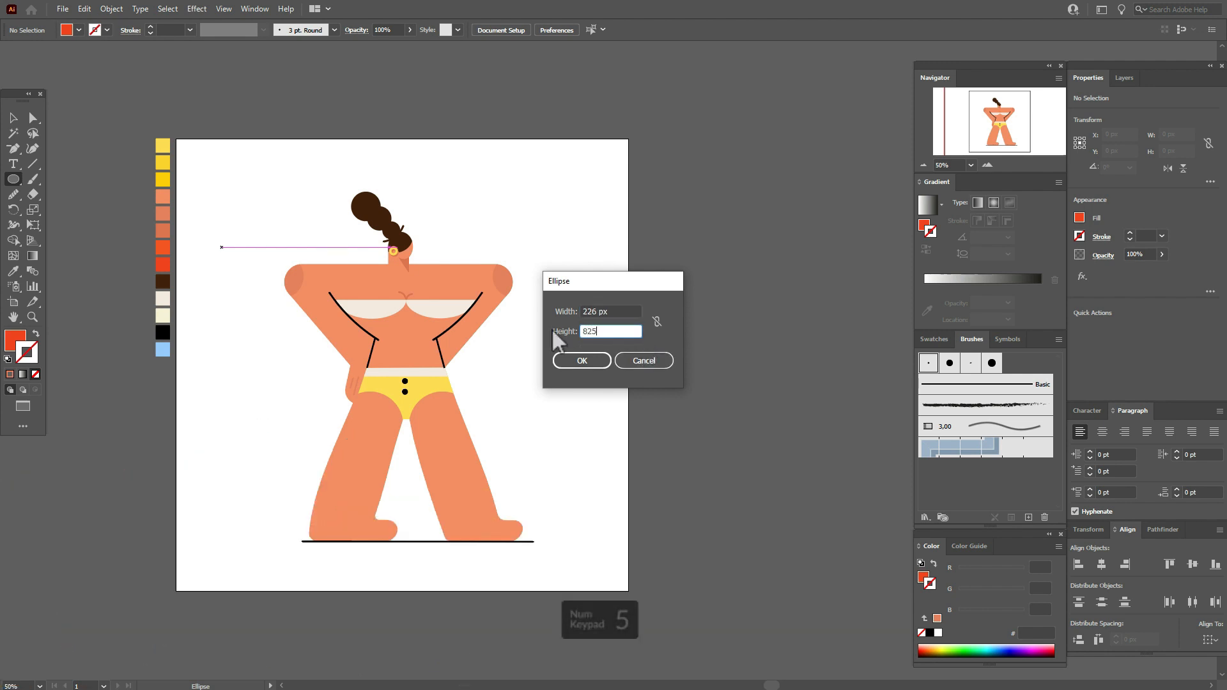
pyautogui.click(593, 366)
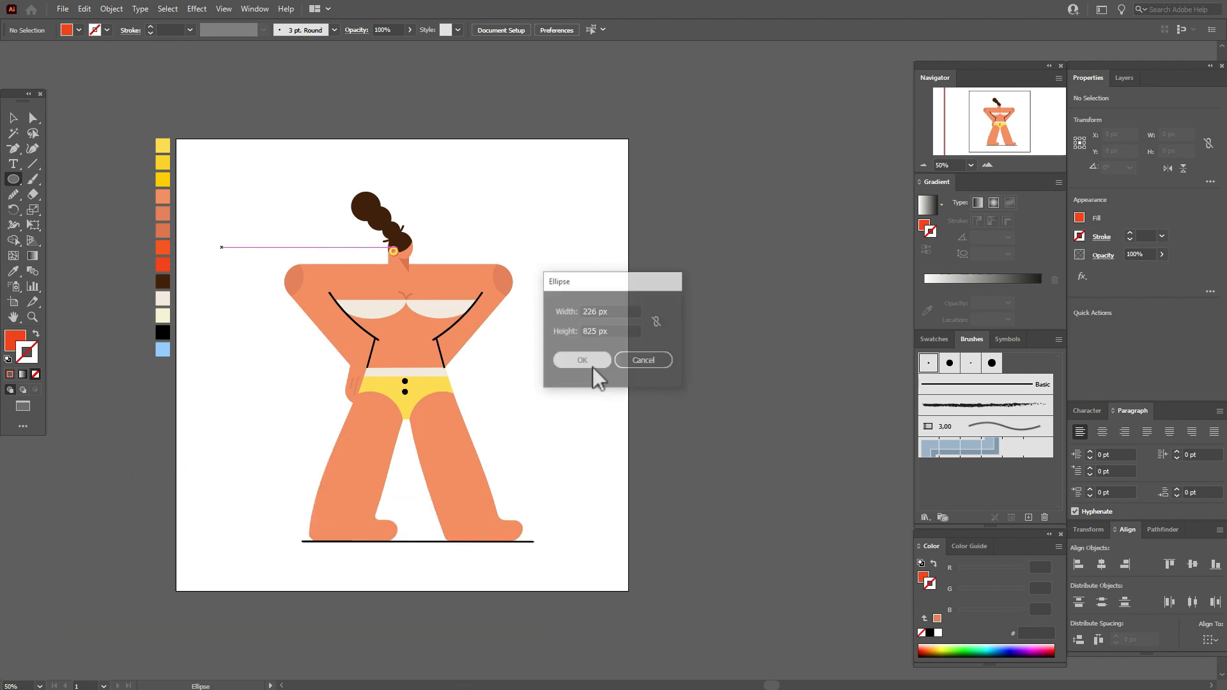
# Step: Rotate the red ellipse to about 296° and place it diagonally across the woman's waist and hips
pyautogui.click(14, 119)
pyautogui.moveTo(333, 432); pyautogui.dragTo(320, 521)
pyautogui.moveTo(194, 431); pyautogui.dragTo(337, 402)
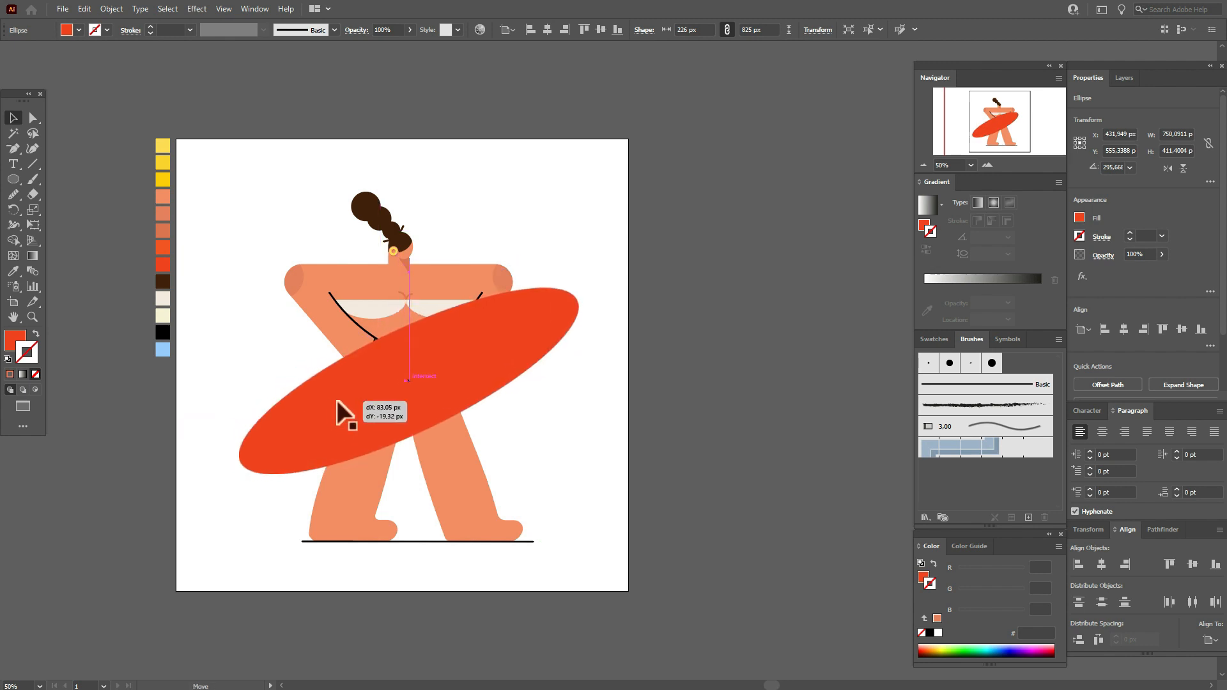
pyautogui.moveTo(337, 401); pyautogui.dragTo(346, 399)
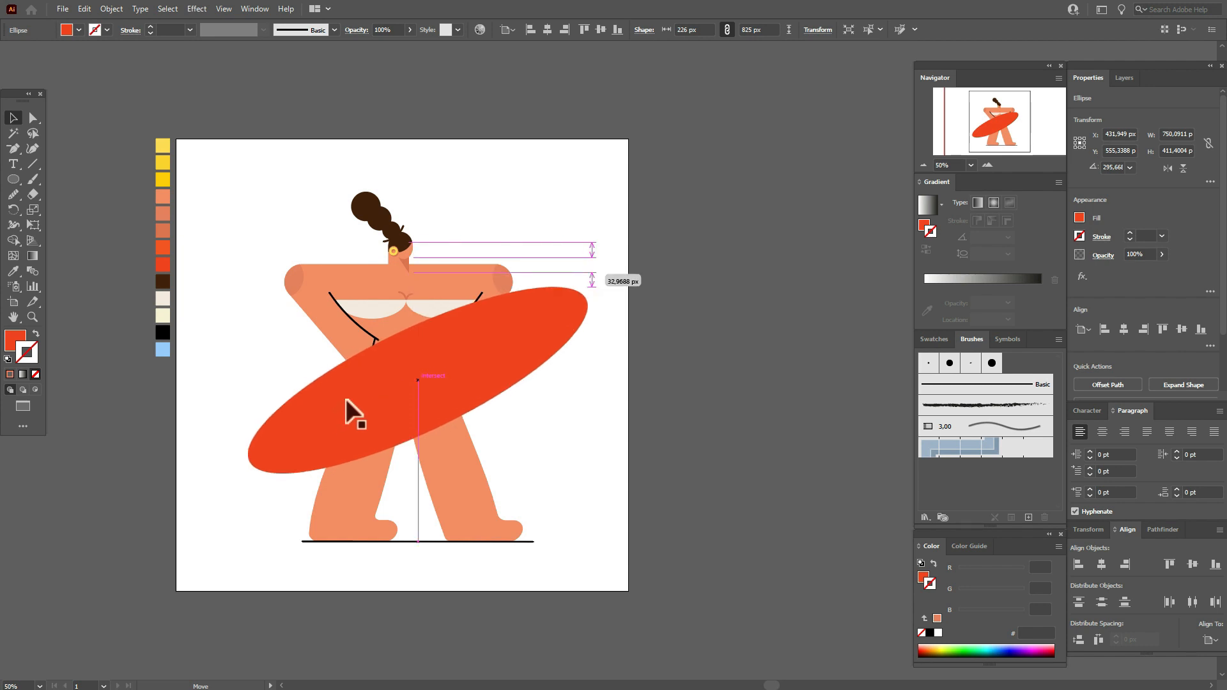
# Step: Send the tilted red ellipse to the back, behind the woman's body
pyautogui.rightClick(416, 406)
pyautogui.moveTo(481, 336)
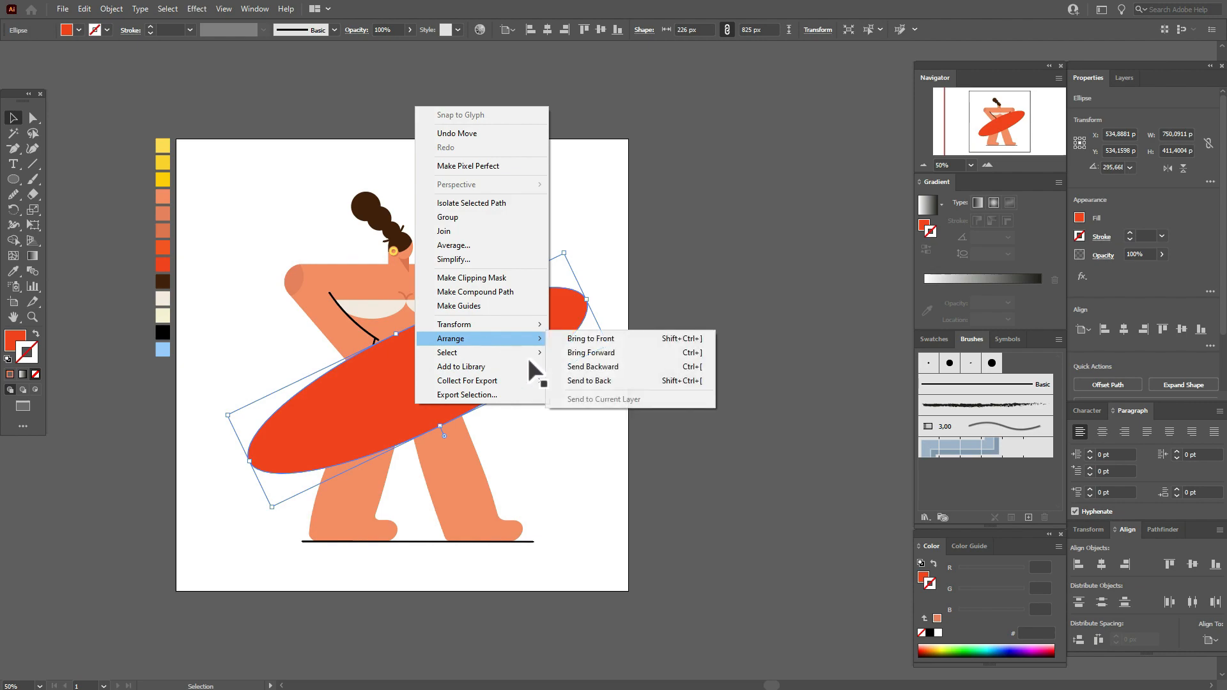
pyautogui.click(566, 378)
pyautogui.click(605, 392)
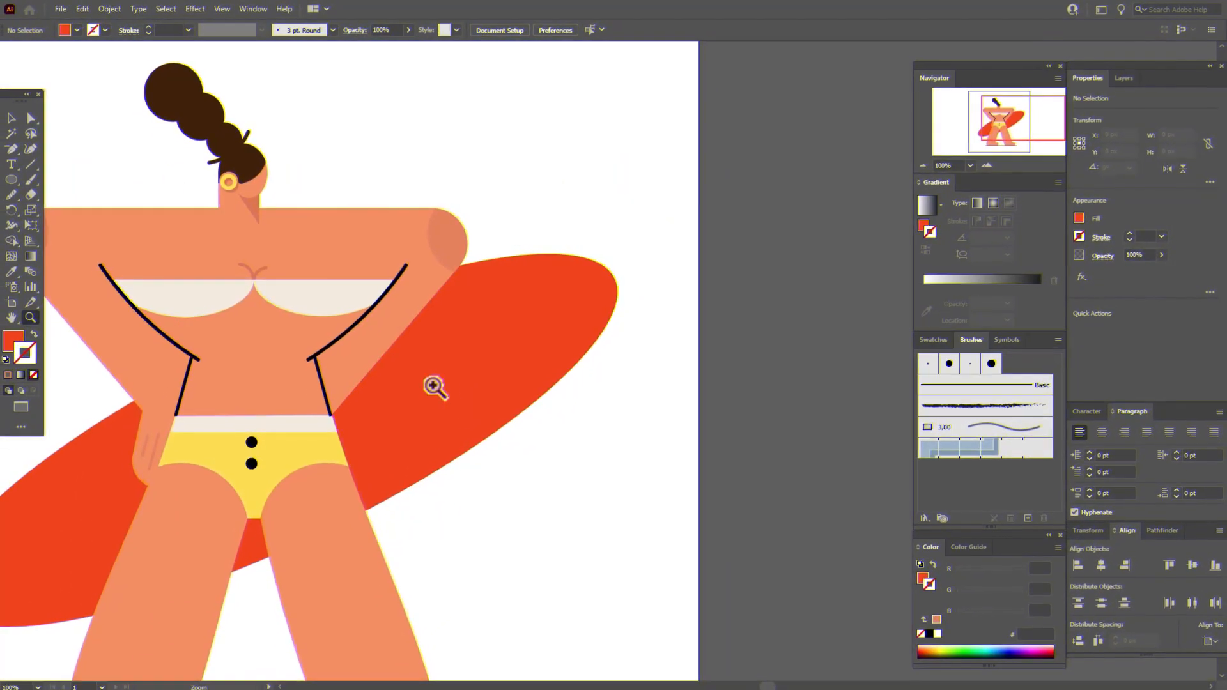
# Step: Draw a red rectangle about 187 by 217 px beside the torso and shift it outward to the end of the curved black line
pyautogui.click(12, 178)
pyautogui.click(79, 184)
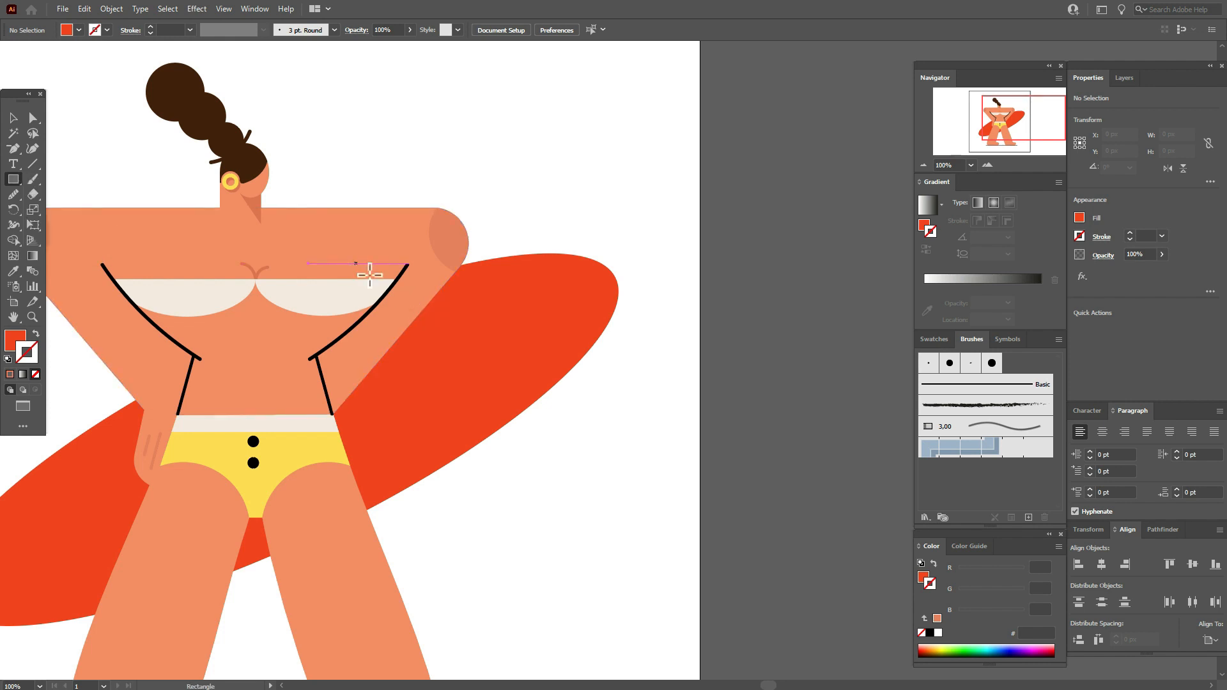
pyautogui.moveTo(359, 261); pyautogui.dragTo(534, 461)
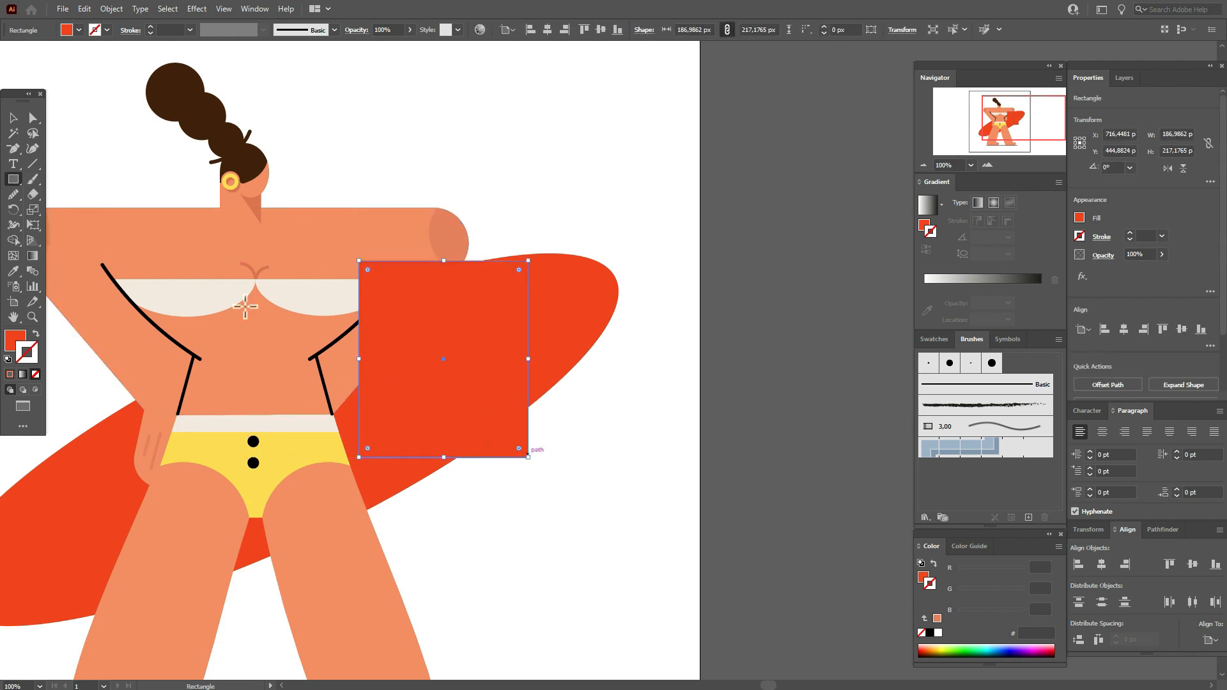
pyautogui.click(12, 117)
pyautogui.moveTo(436, 344); pyautogui.dragTo(477, 345)
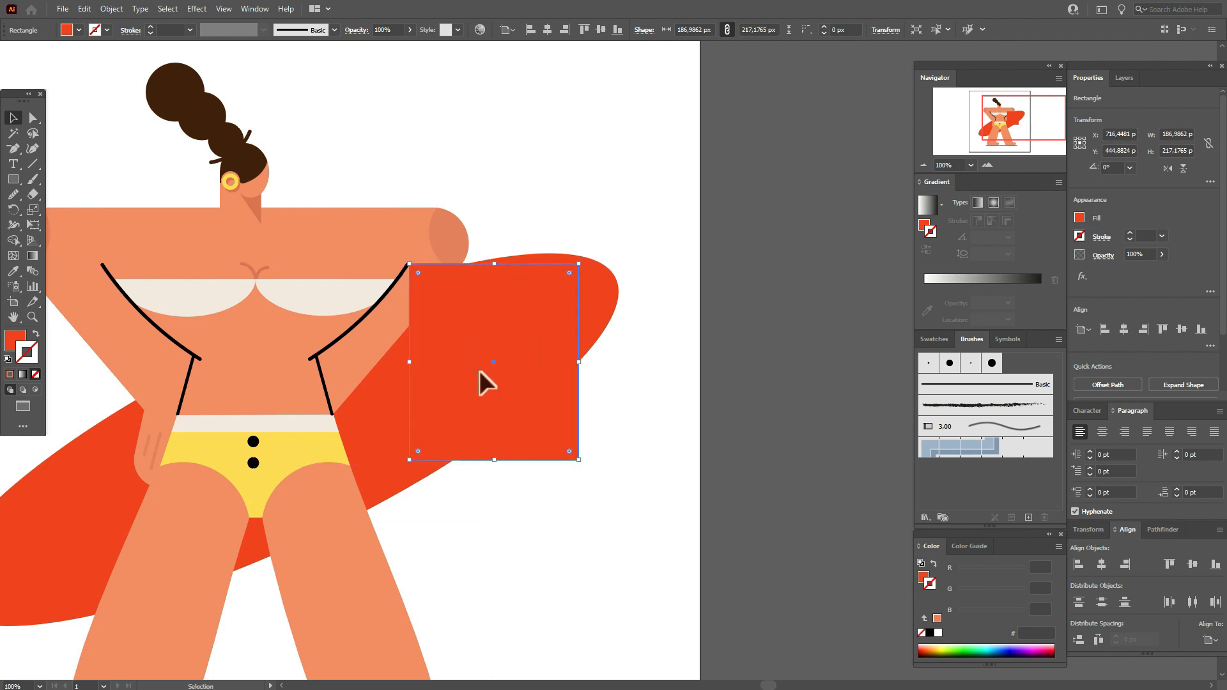
# Step: Resize the red rectangle beside the torso to about 271 px wide and 277 px high
pyautogui.moveTo(495, 460); pyautogui.dragTo(495, 537)
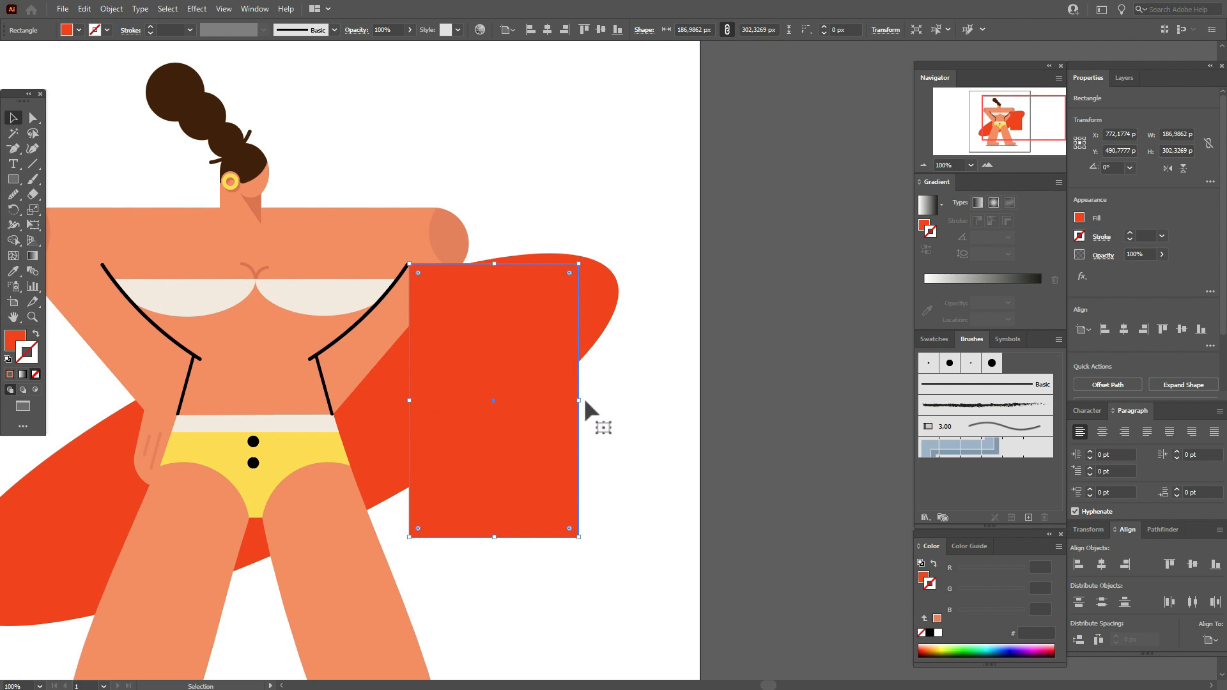
pyautogui.moveTo(579, 412); pyautogui.dragTo(639, 411)
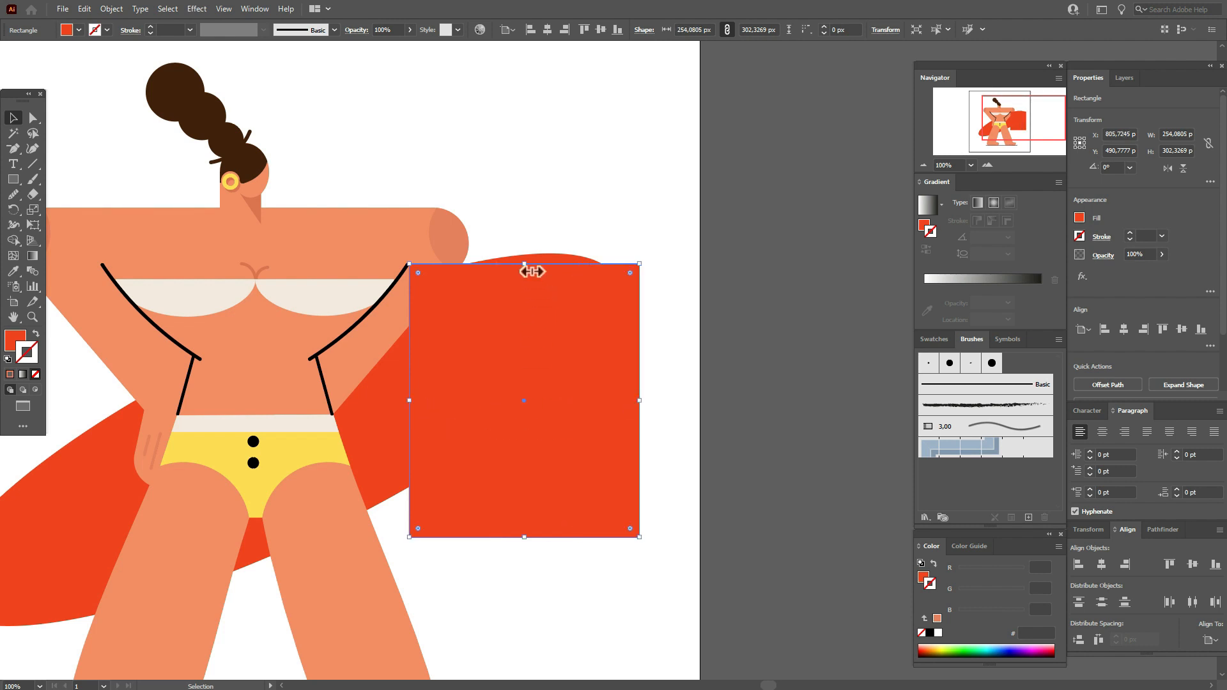
pyautogui.moveTo(532, 272)
pyautogui.mouseDown()
pyautogui.moveTo(535, 241)
pyautogui.moveTo(531, 281)
pyautogui.mouseUp()
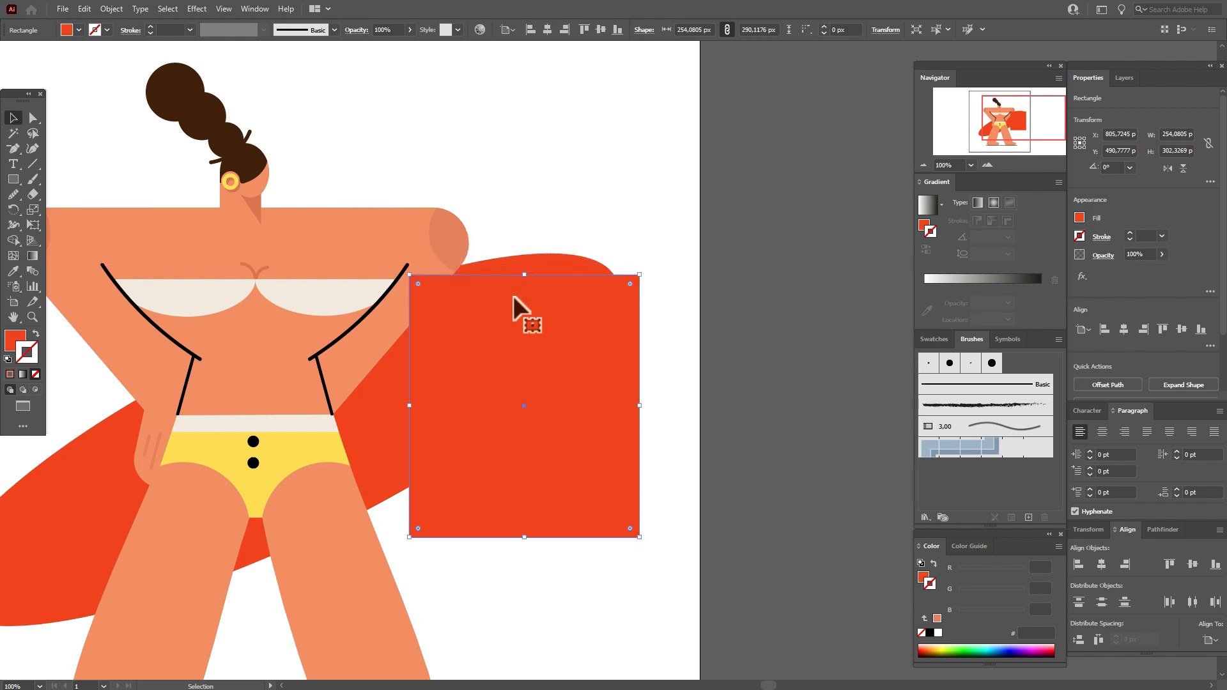
pyautogui.moveTo(416, 411); pyautogui.dragTo(410, 415)
pyautogui.moveTo(531, 282); pyautogui.dragTo(527, 296)
pyautogui.hotkey('ctrl', 'z')
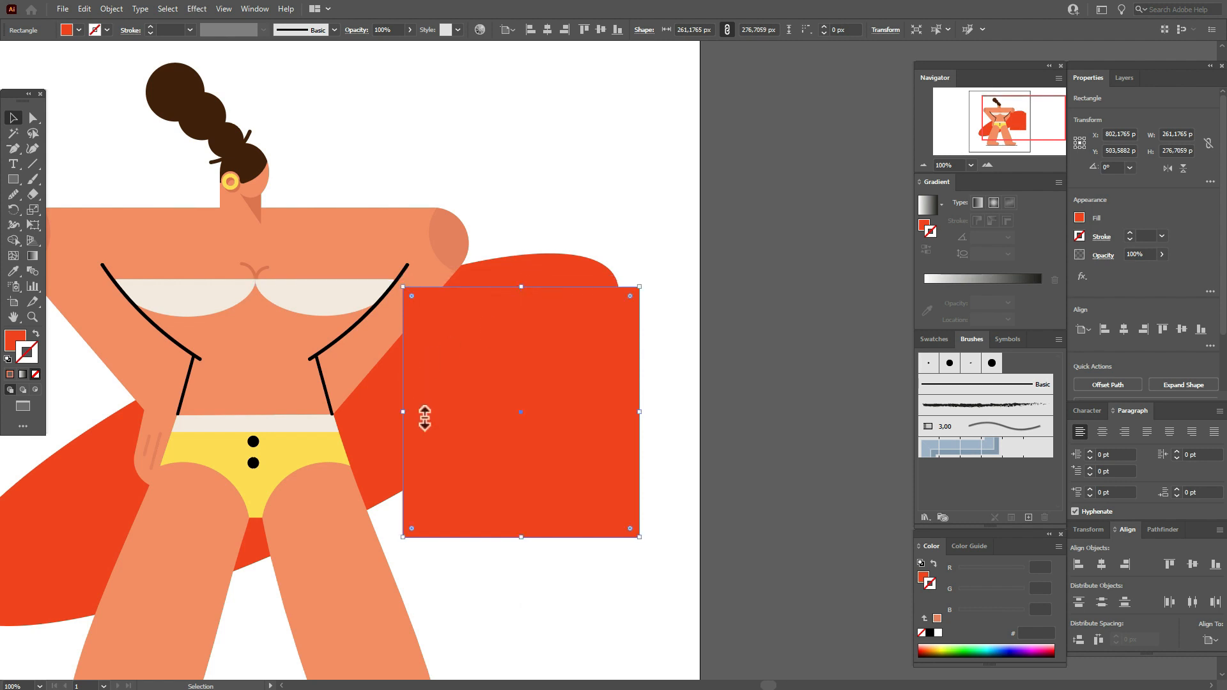
pyautogui.moveTo(402, 412); pyautogui.dragTo(394, 415)
# Step: Raise the rectangle's upper outer corner, and add an anchor point on its inner edge, pulled in to where the black lines meet at the waist
pyautogui.click(34, 117)
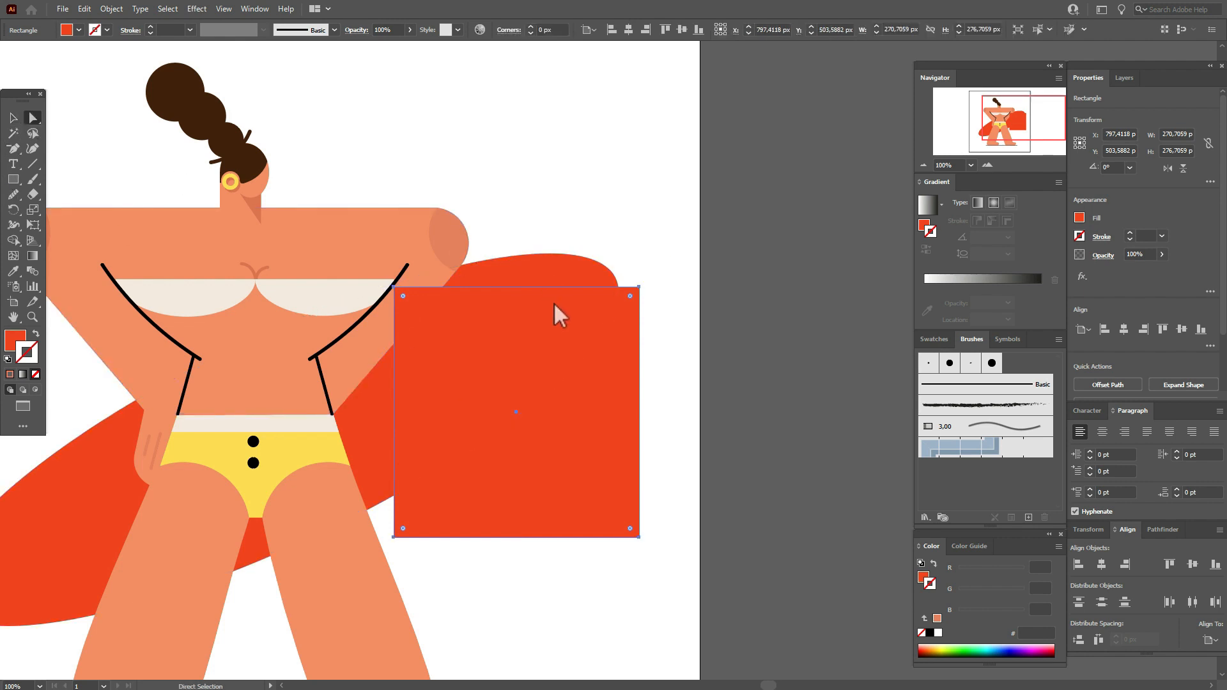
pyautogui.moveTo(639, 287); pyautogui.dragTo(633, 189)
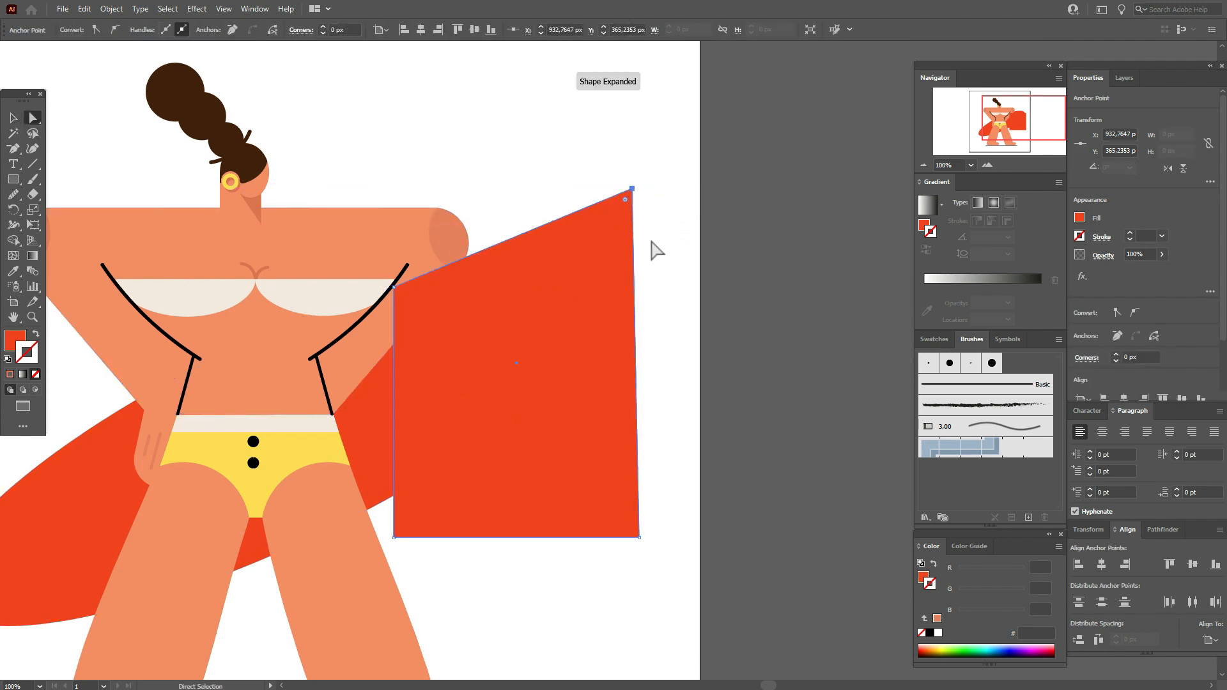
pyautogui.moveTo(12, 149); pyautogui.dragTo(57, 180)
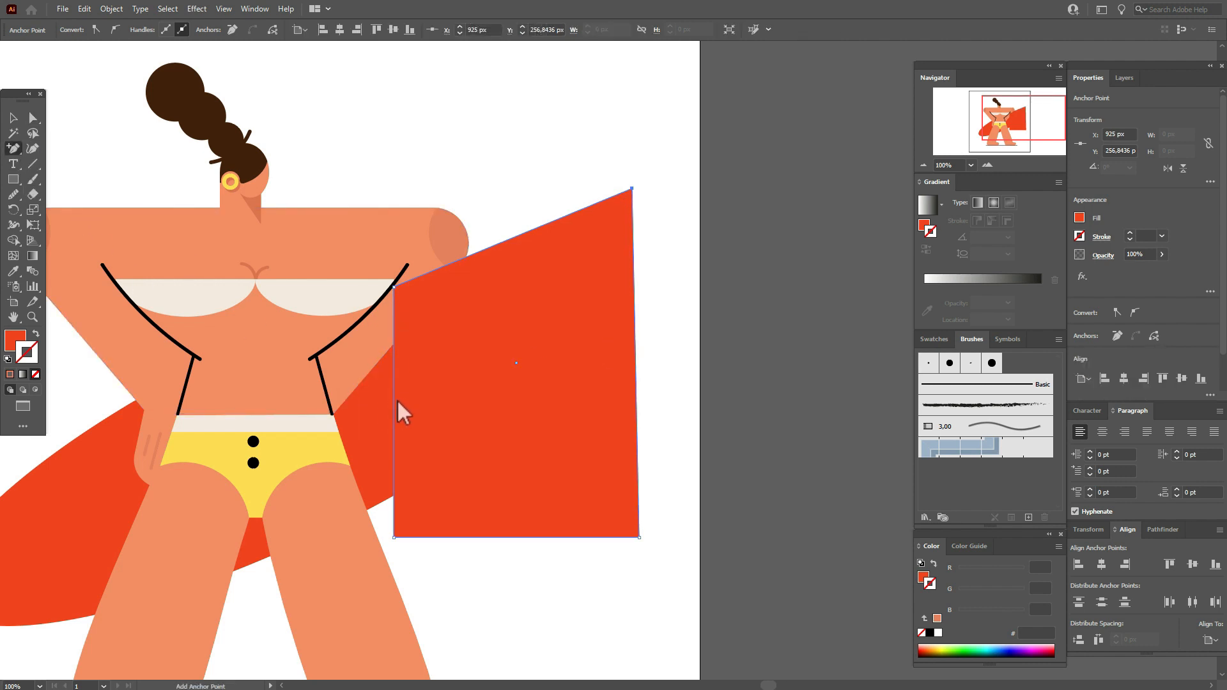
pyautogui.click(31, 122)
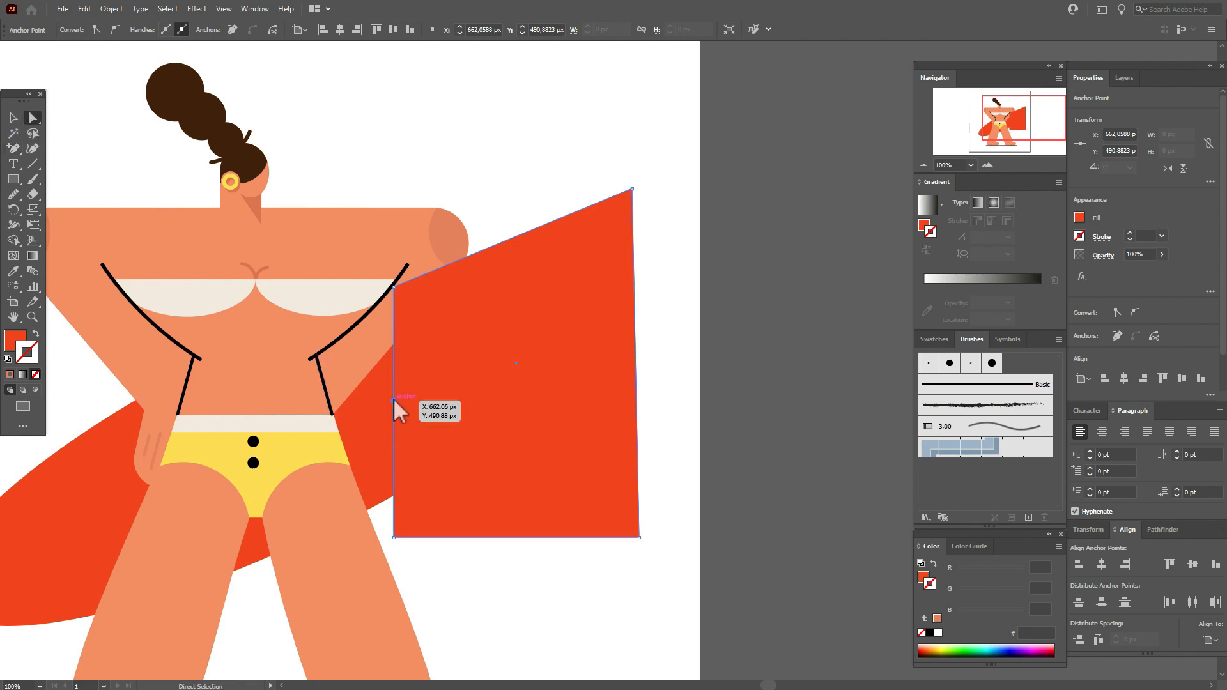
pyautogui.moveTo(393, 397); pyautogui.dragTo(318, 356)
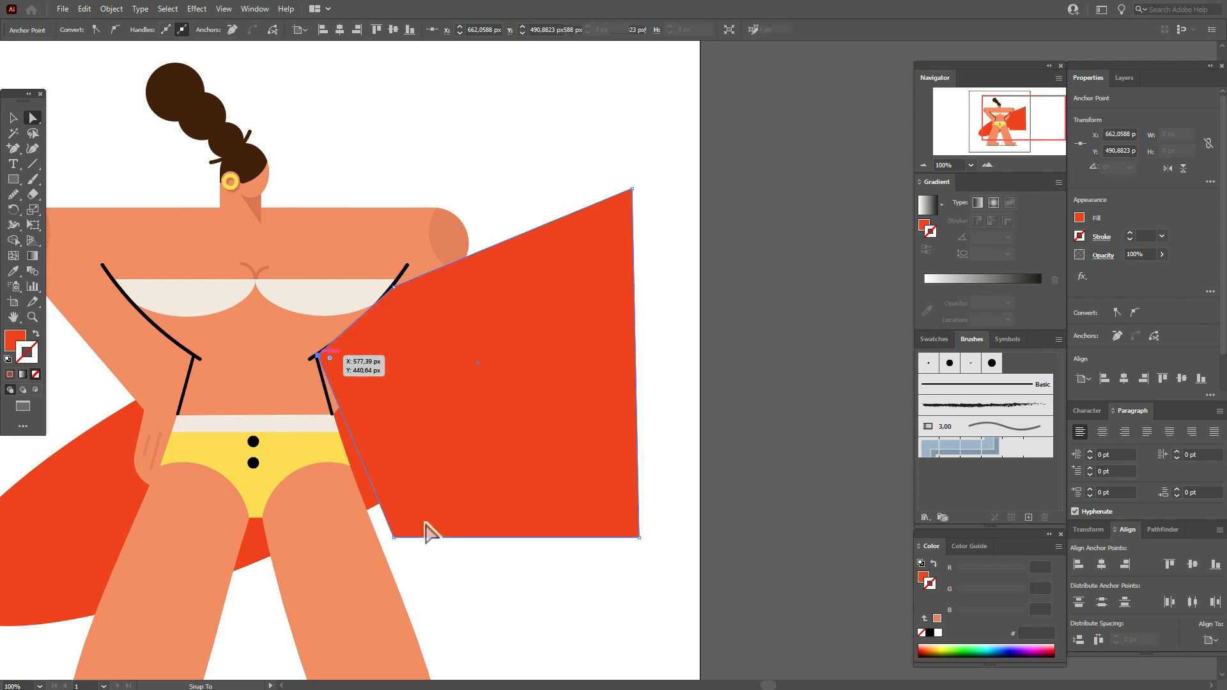
# Step: Move the red shape's lower inner corner down onto the thigh so its edge follows the short black waist line
pyautogui.click(395, 538)
pyautogui.moveTo(394, 541); pyautogui.dragTo(384, 548)
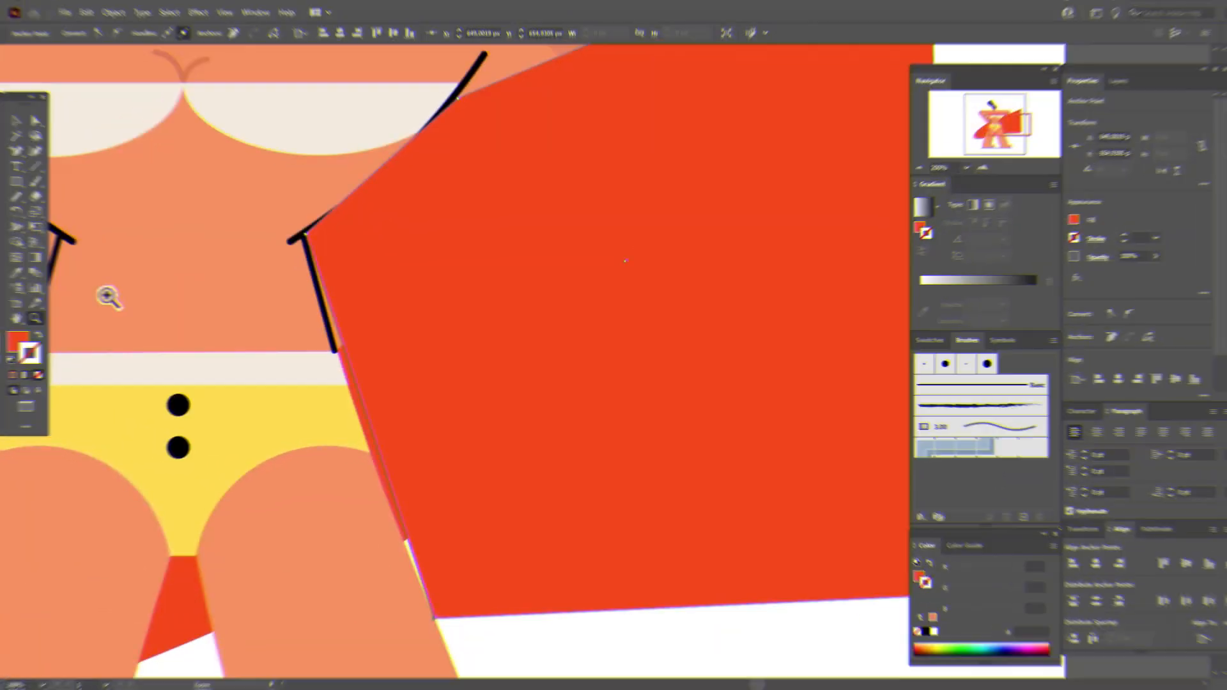
pyautogui.click(33, 118)
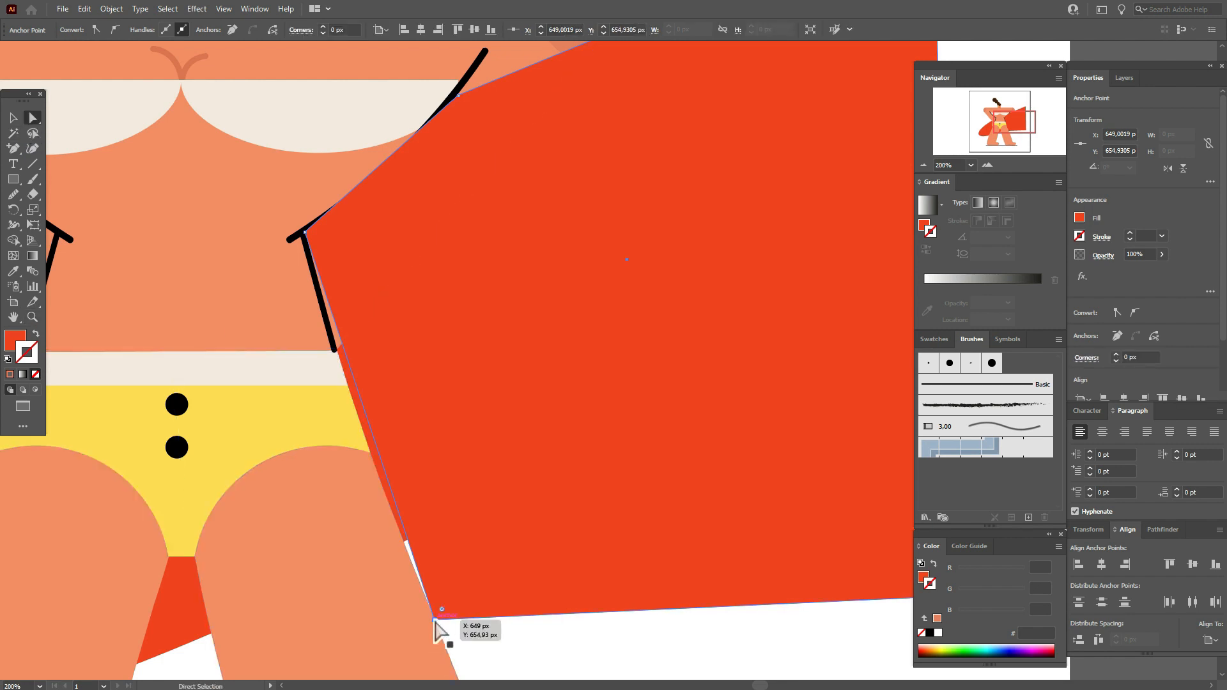
pyautogui.moveTo(435, 618); pyautogui.dragTo(409, 636)
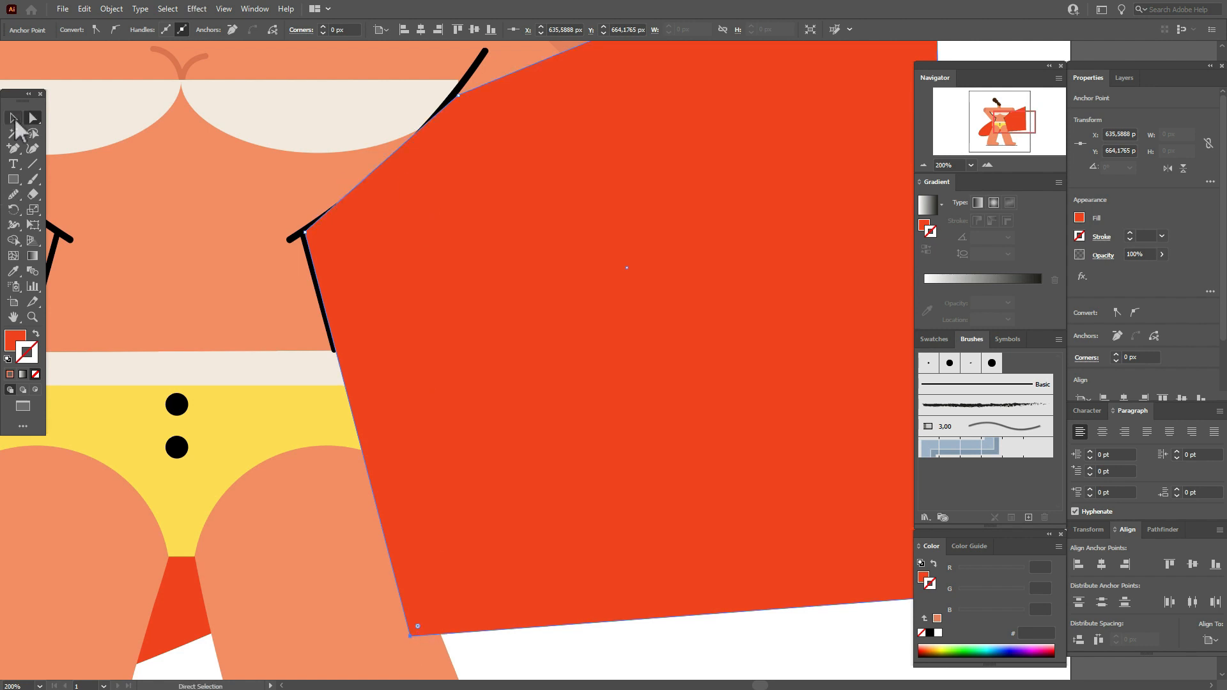
# Step: Bring the curved black line beside the chest to the front of the red shape
pyautogui.click(14, 119)
pyautogui.click(464, 84)
pyautogui.rightClick(465, 89)
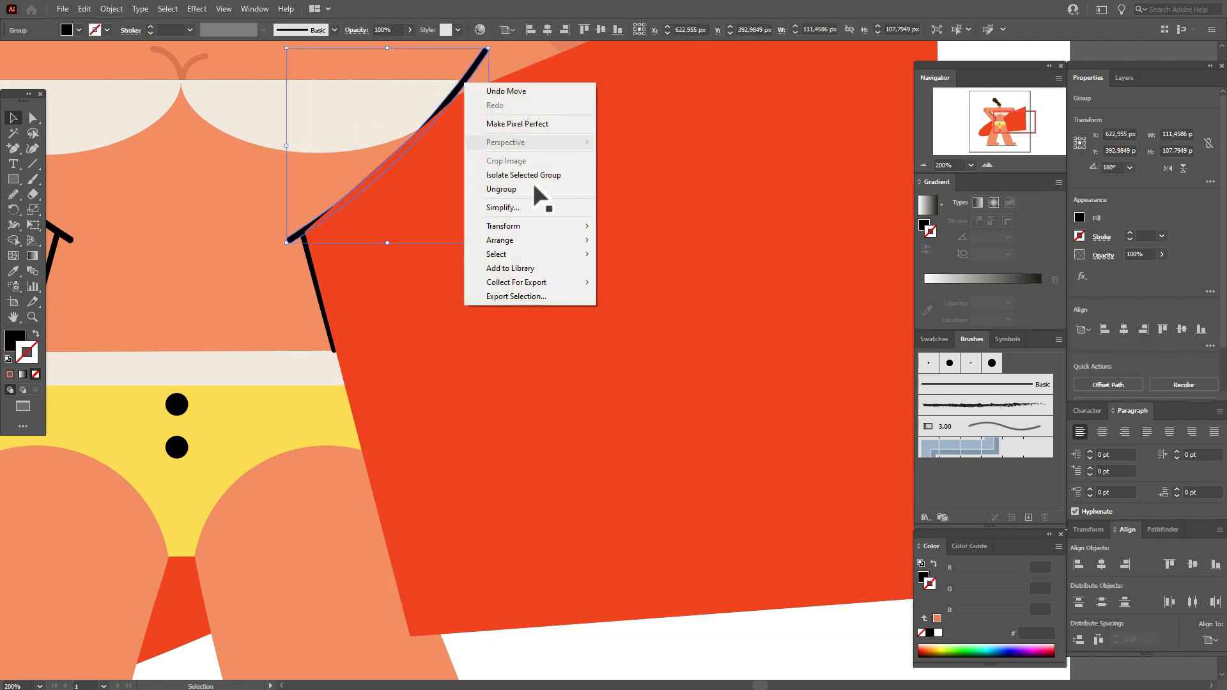
pyautogui.moveTo(563, 241)
pyautogui.click(639, 241)
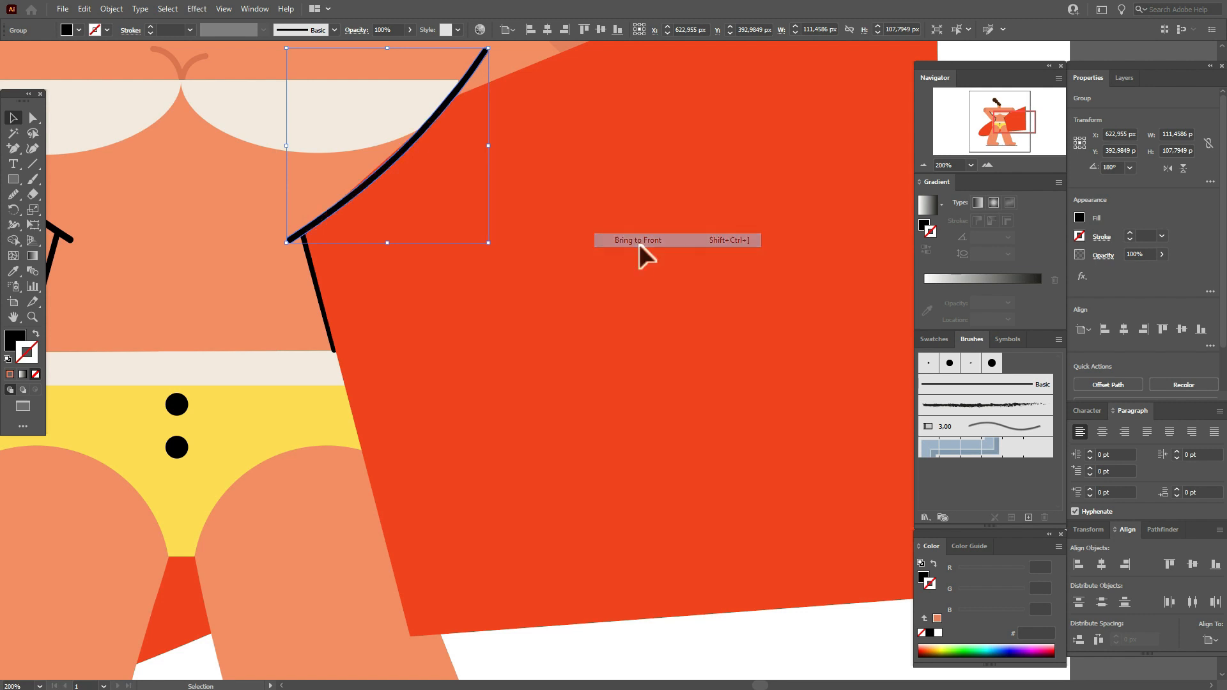
pyautogui.click(756, 646)
# Step: Bend the red shape's upper inner edge with the Curvature tool to follow the curved black line
pyautogui.click(416, 191)
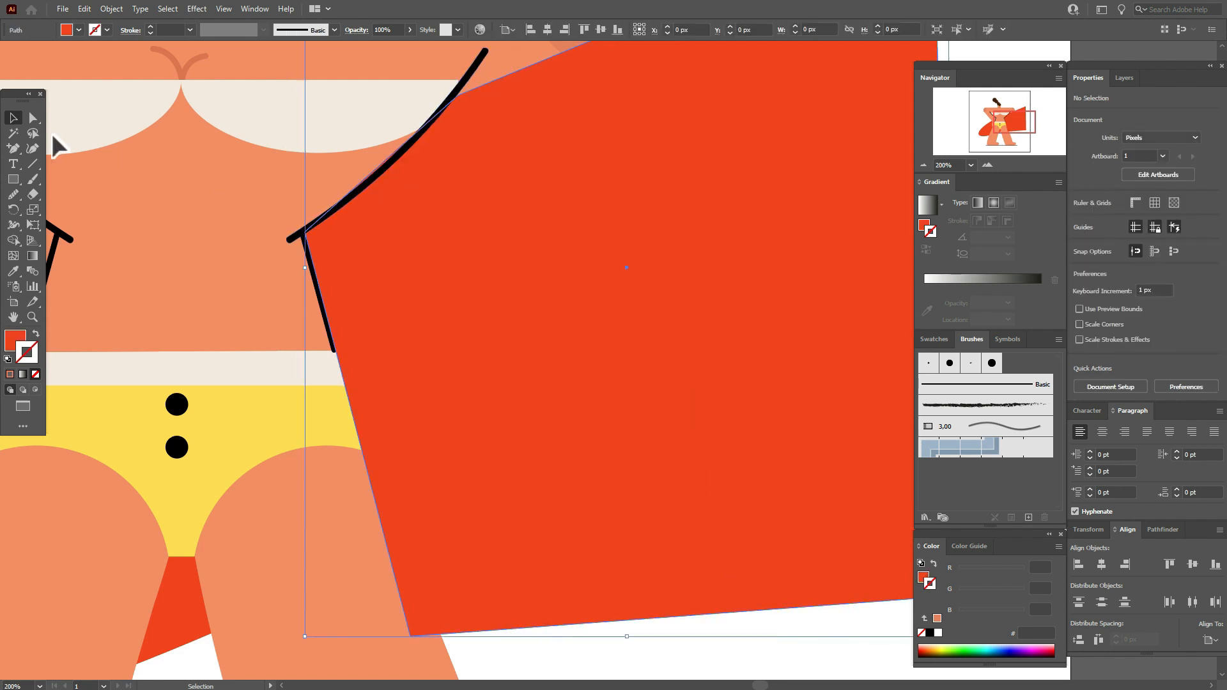
pyautogui.click(33, 149)
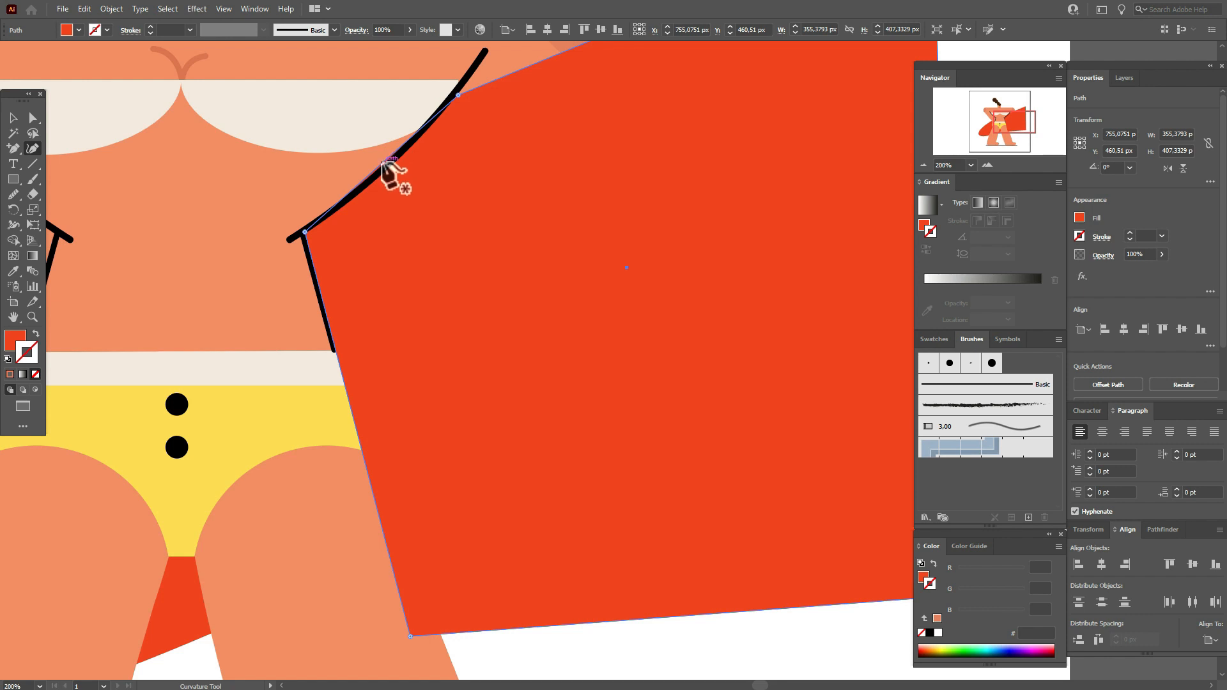
pyautogui.click(385, 166)
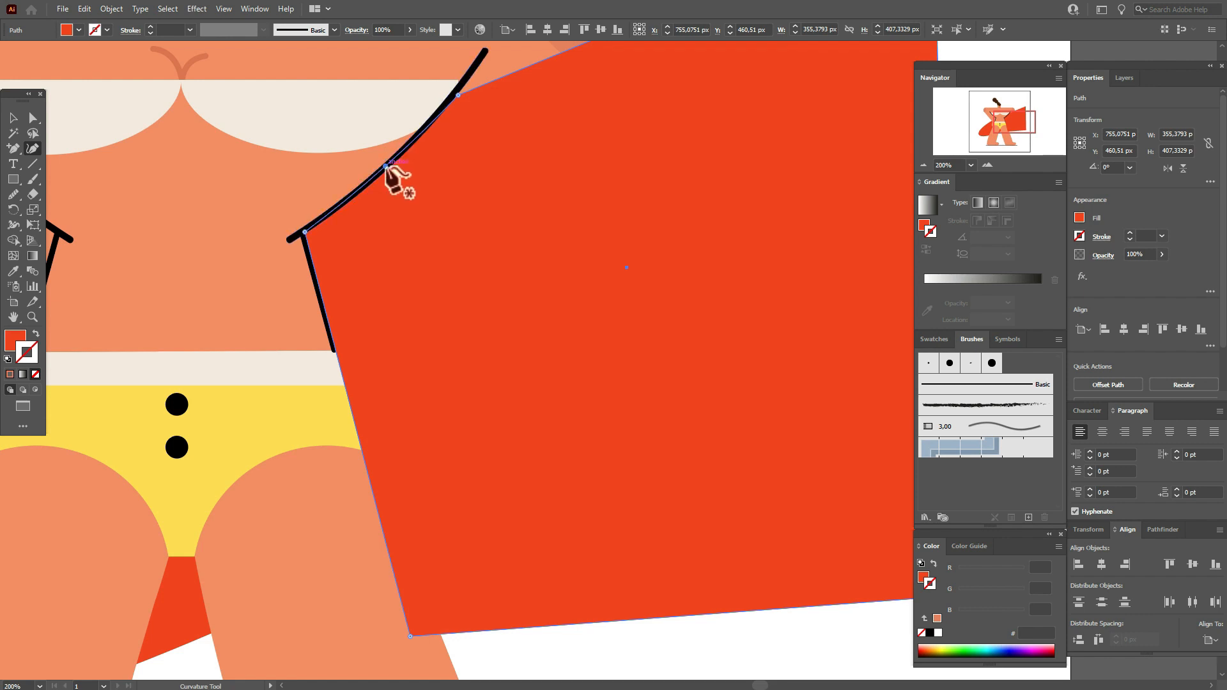
# Step: Bring the short black waist line to the front of the red shape
pyautogui.click(13, 118)
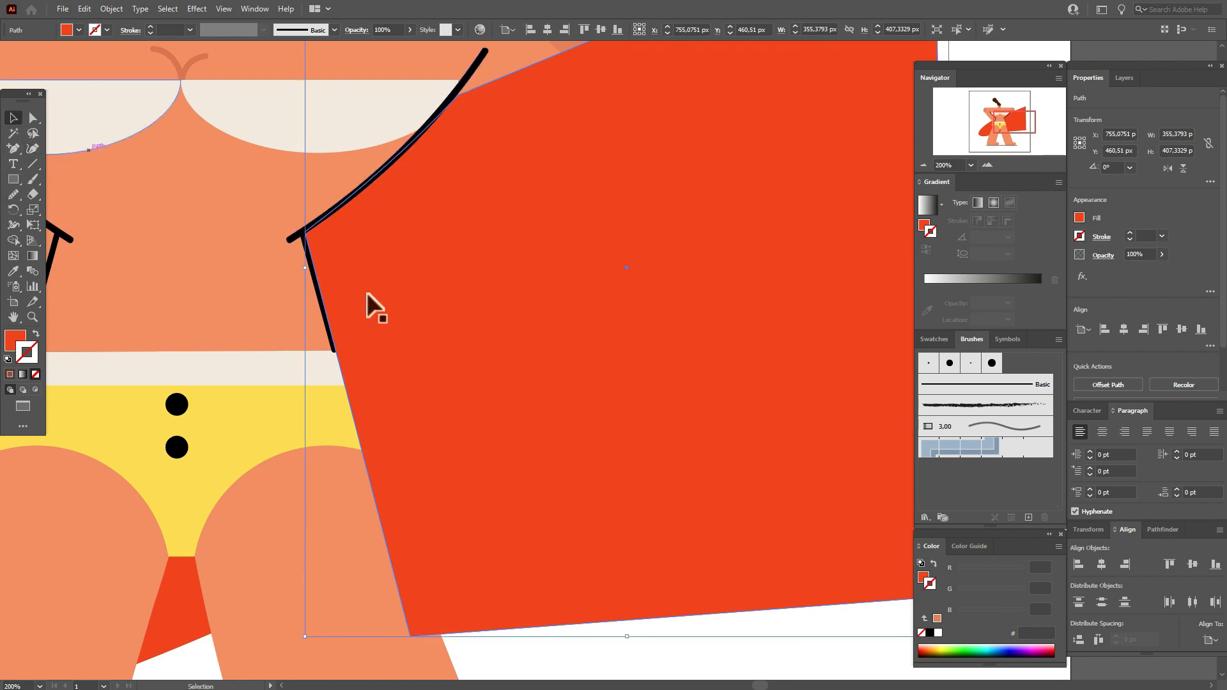
pyautogui.click(319, 296)
pyautogui.rightClick(320, 296)
pyautogui.moveTo(416, 457)
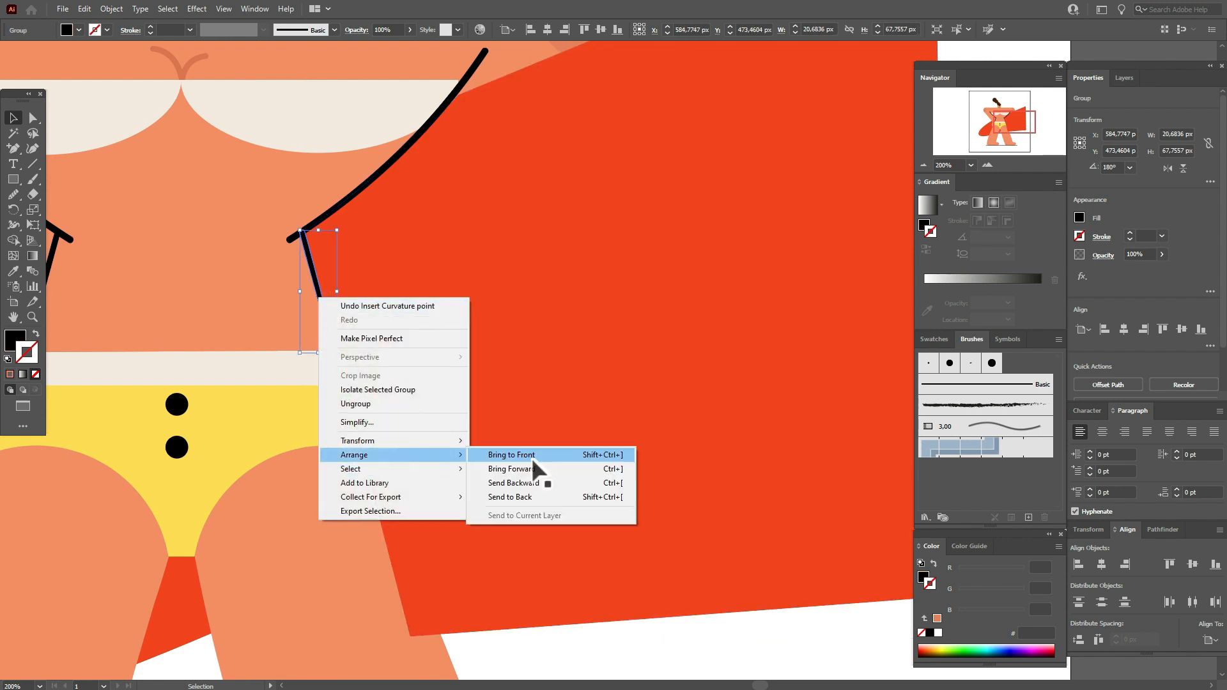
pyautogui.click(532, 456)
pyautogui.click(663, 661)
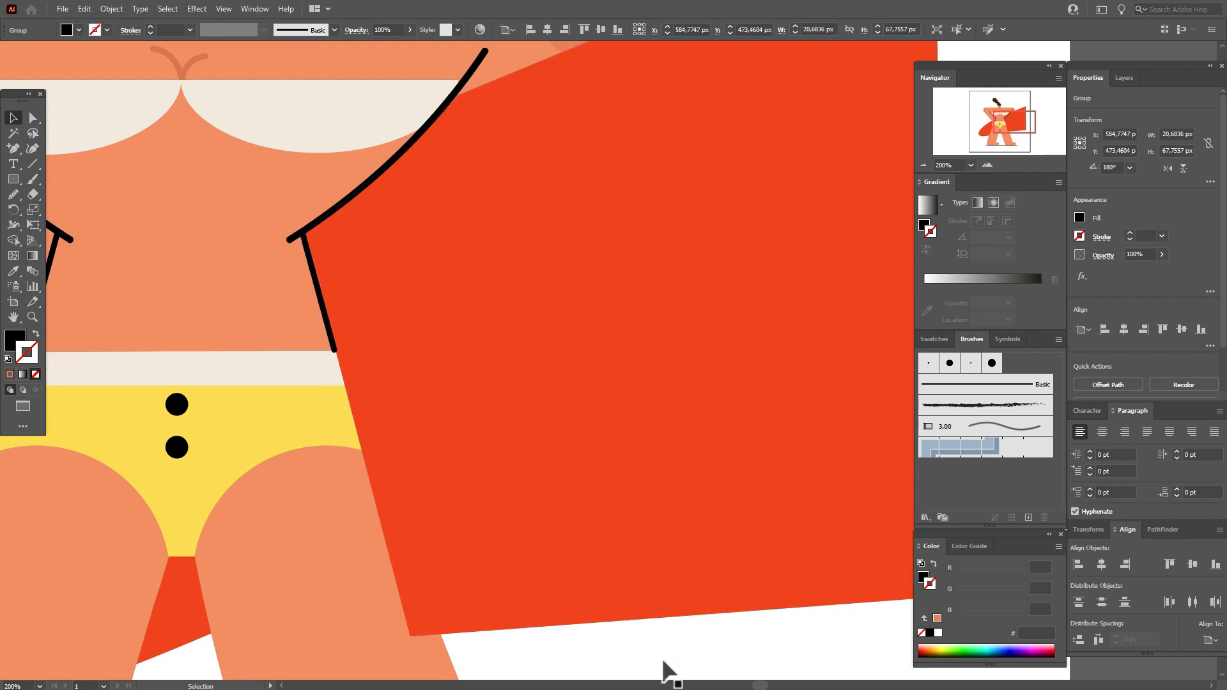
# Step: Swap the fill and stroke of the red shape beside the waist so it becomes an unfilled red outline
pyautogui.click(19, 319)
pyautogui.moveTo(478, 354); pyautogui.dragTo(321, 465)
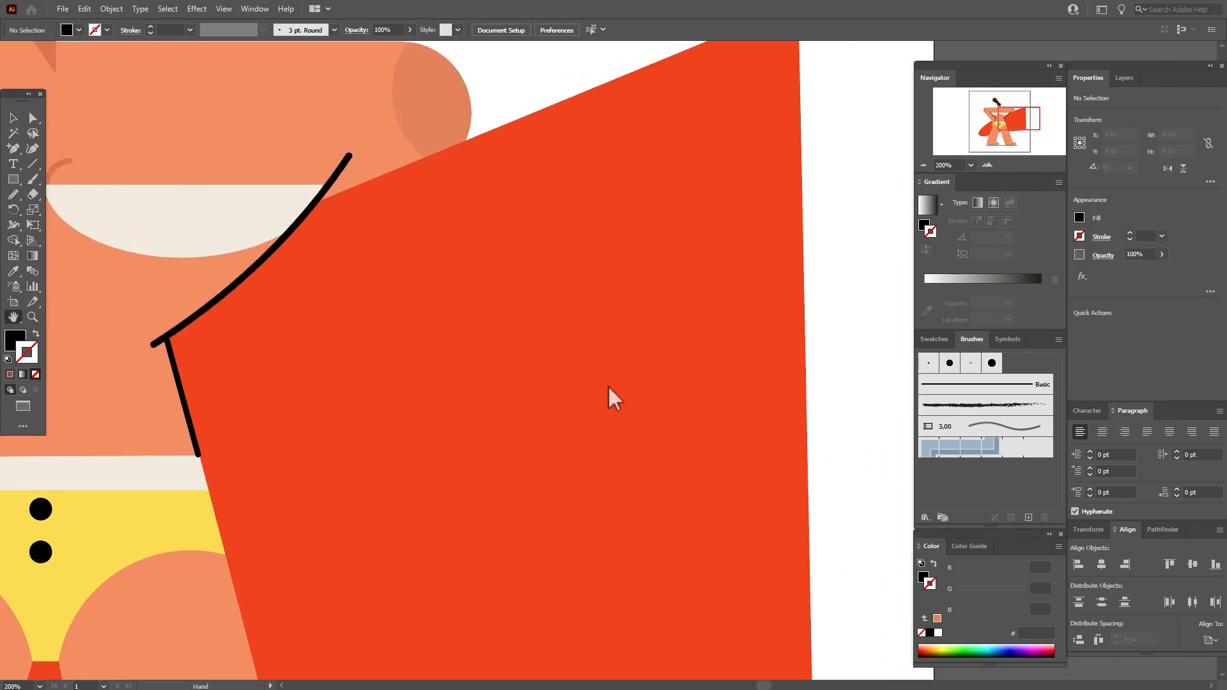
pyautogui.moveTo(611, 400); pyautogui.dragTo(558, 412)
pyautogui.click(13, 119)
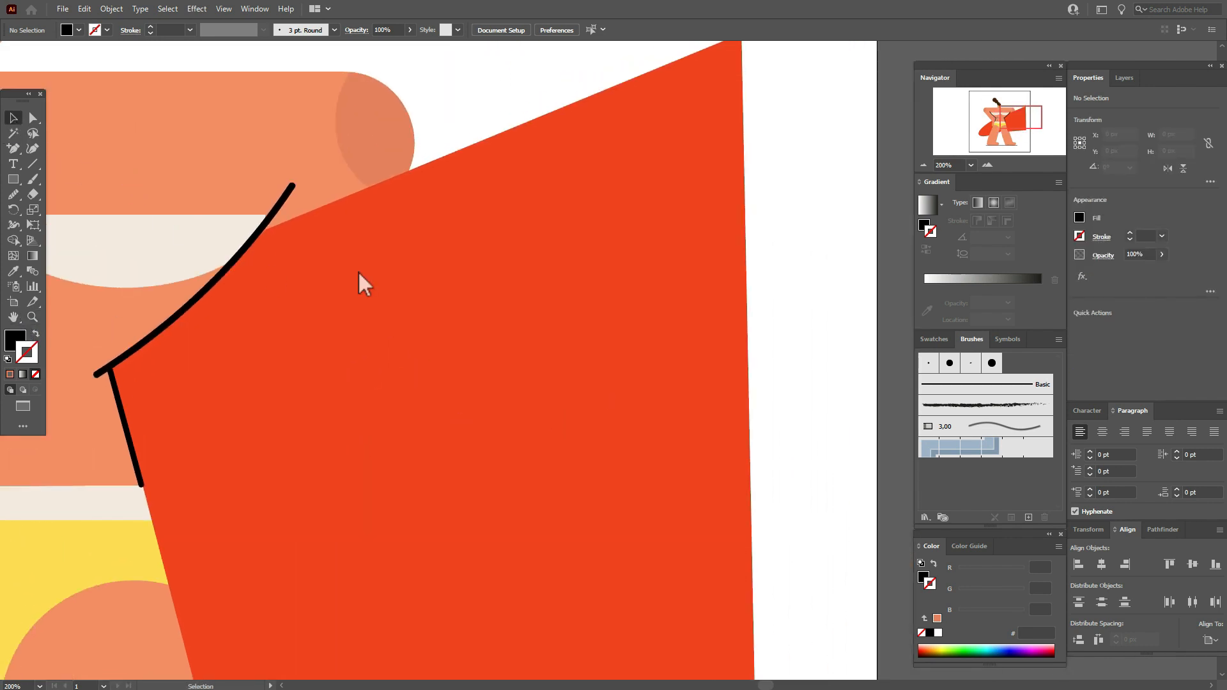
pyautogui.click(426, 311)
pyautogui.click(38, 334)
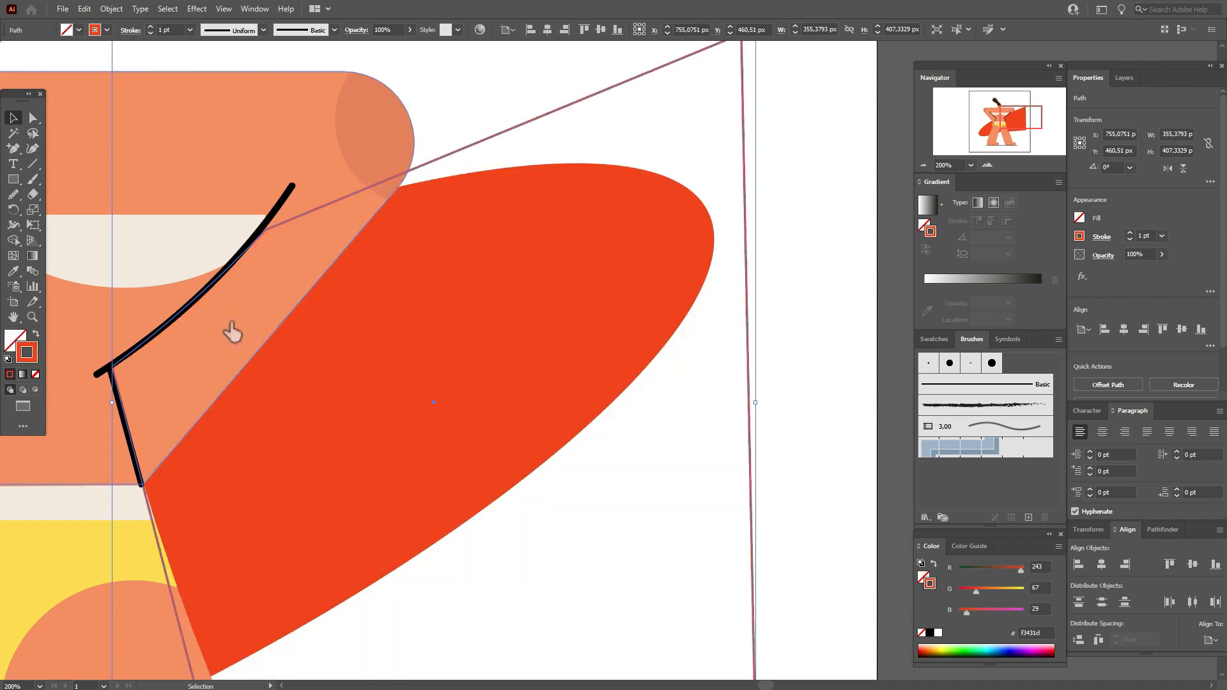
pyautogui.click(783, 299)
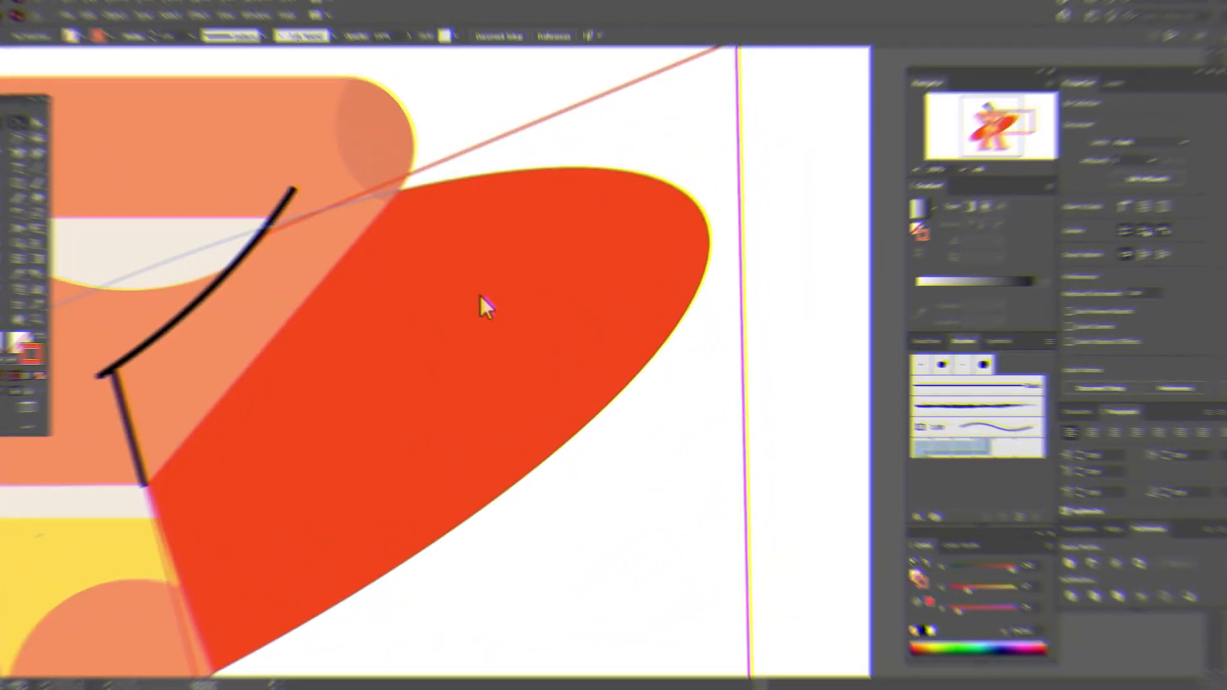
# Step: Move the outlined shape's upper inner anchor point up along the curved black line, beyond the ellipse's upper edge
pyautogui.click(267, 232)
pyautogui.moveTo(267, 232); pyautogui.dragTo(286, 201)
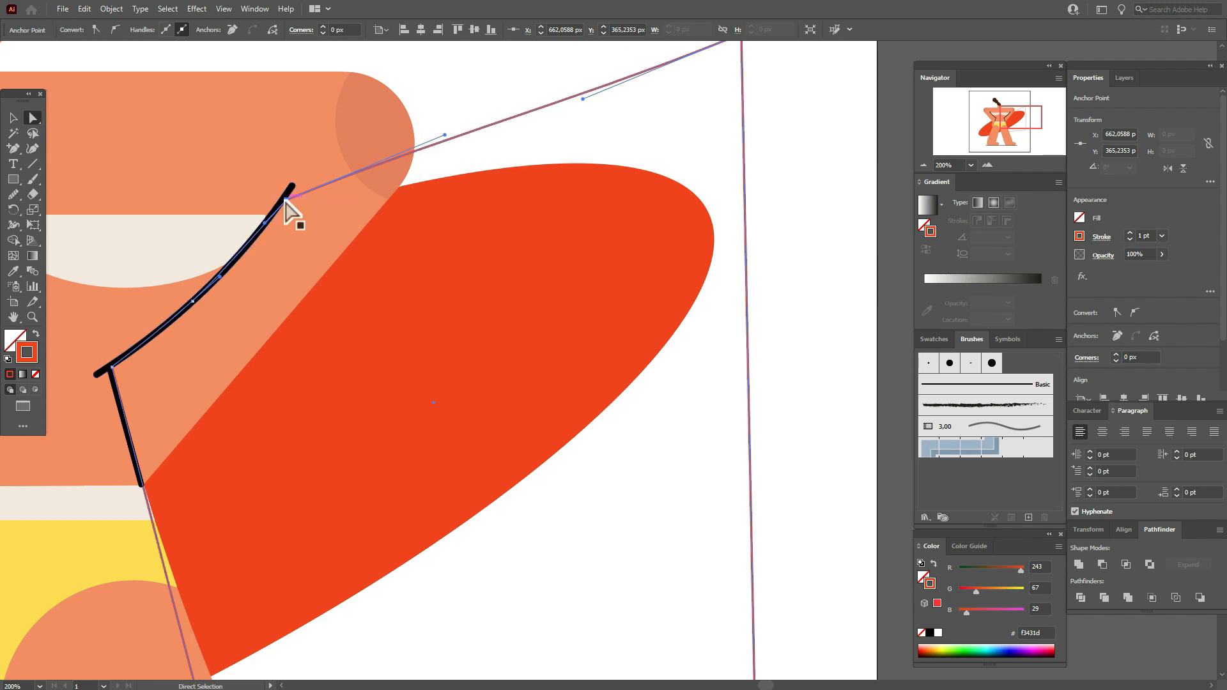
pyautogui.click(13, 117)
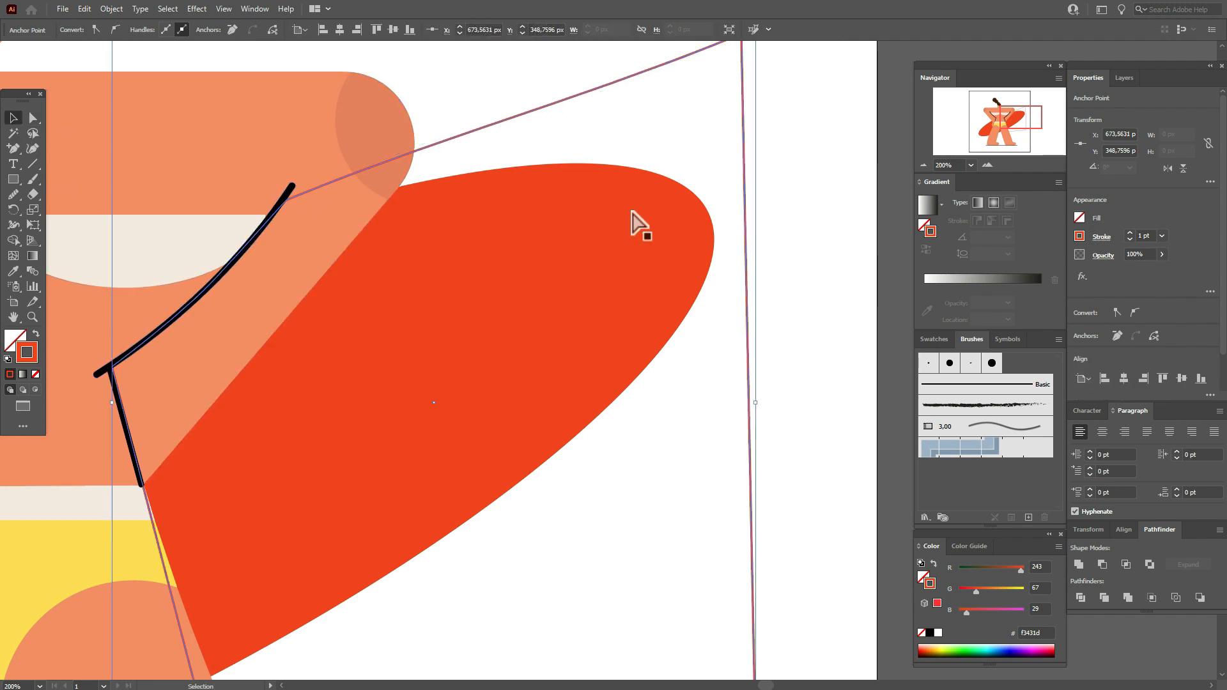
pyautogui.click(765, 251)
# Step: Intersect the outlined shape with a copy of the red ellipse pasted in front, and swap the result's stroke back to a red fill
pyautogui.click(615, 263)
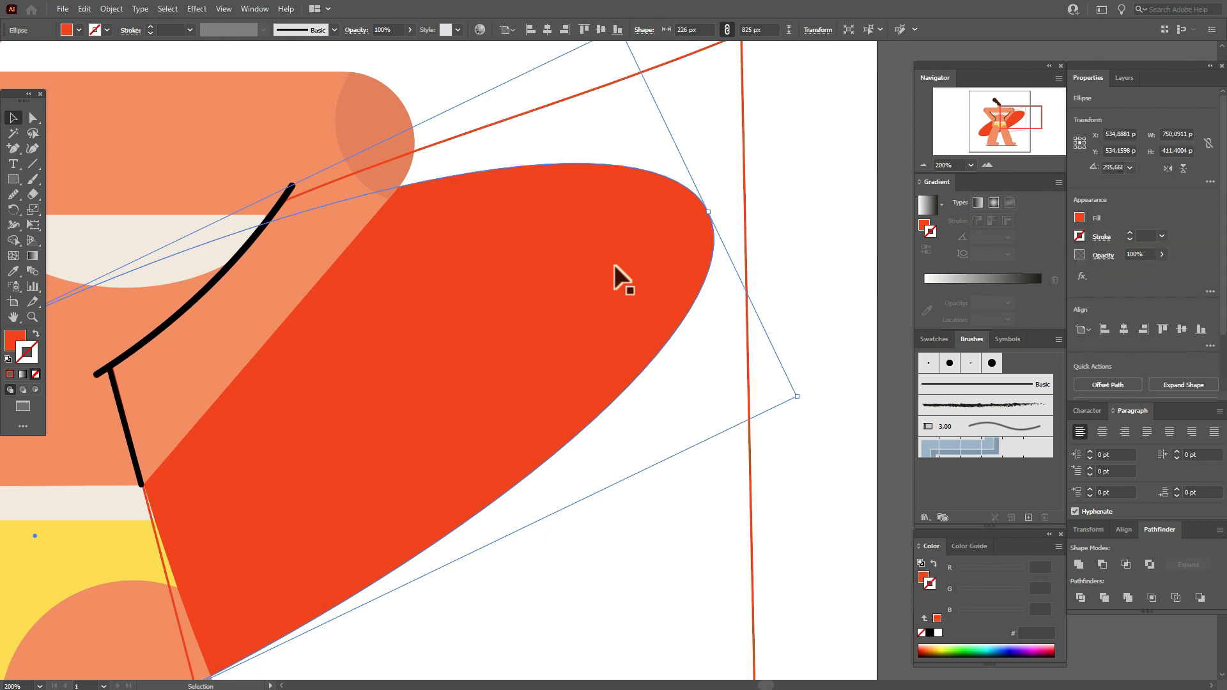
pyautogui.hotkey('ctrl', 'f')
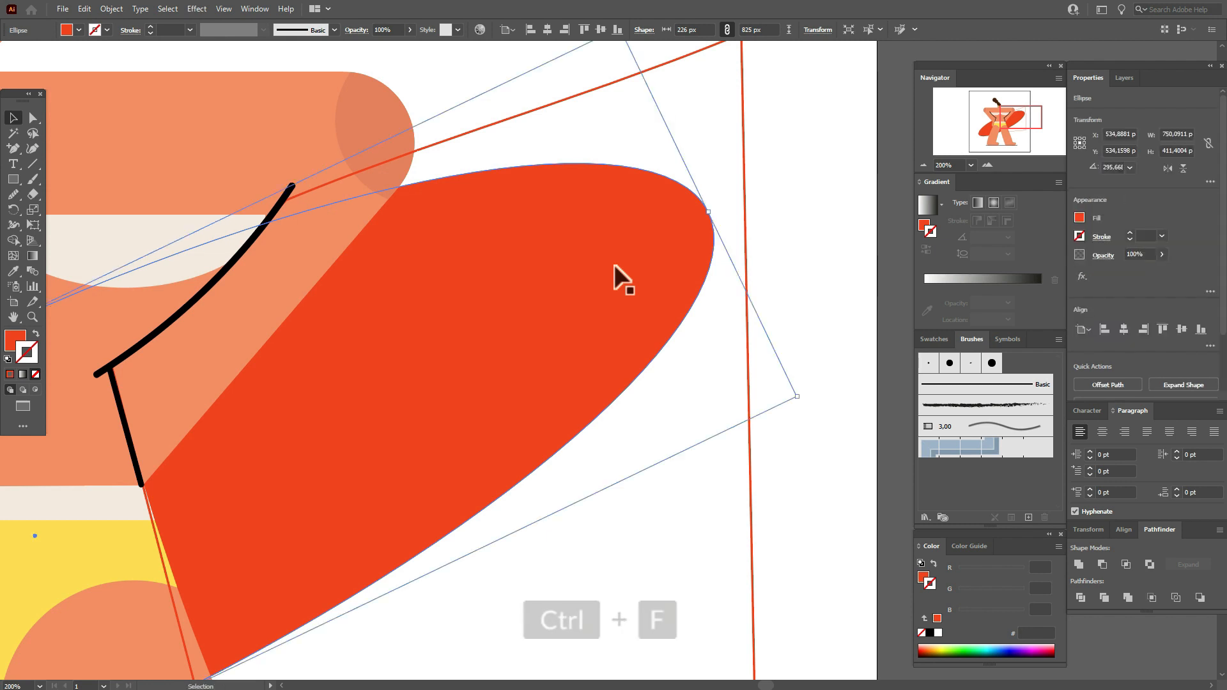
pyautogui.keyDown('shift'); pyautogui.click(546, 104); pyautogui.keyUp('shift')
pyautogui.keyDown('shift'); pyautogui.click(548, 109); pyautogui.keyUp('shift')
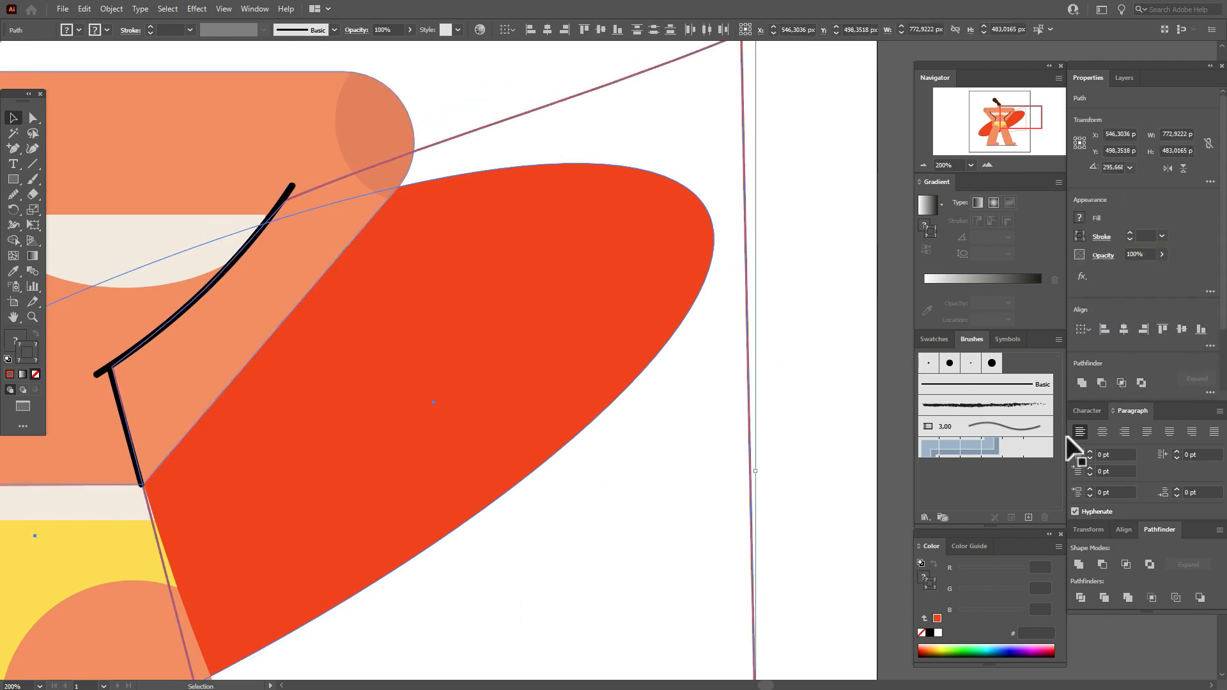
pyautogui.click(1127, 567)
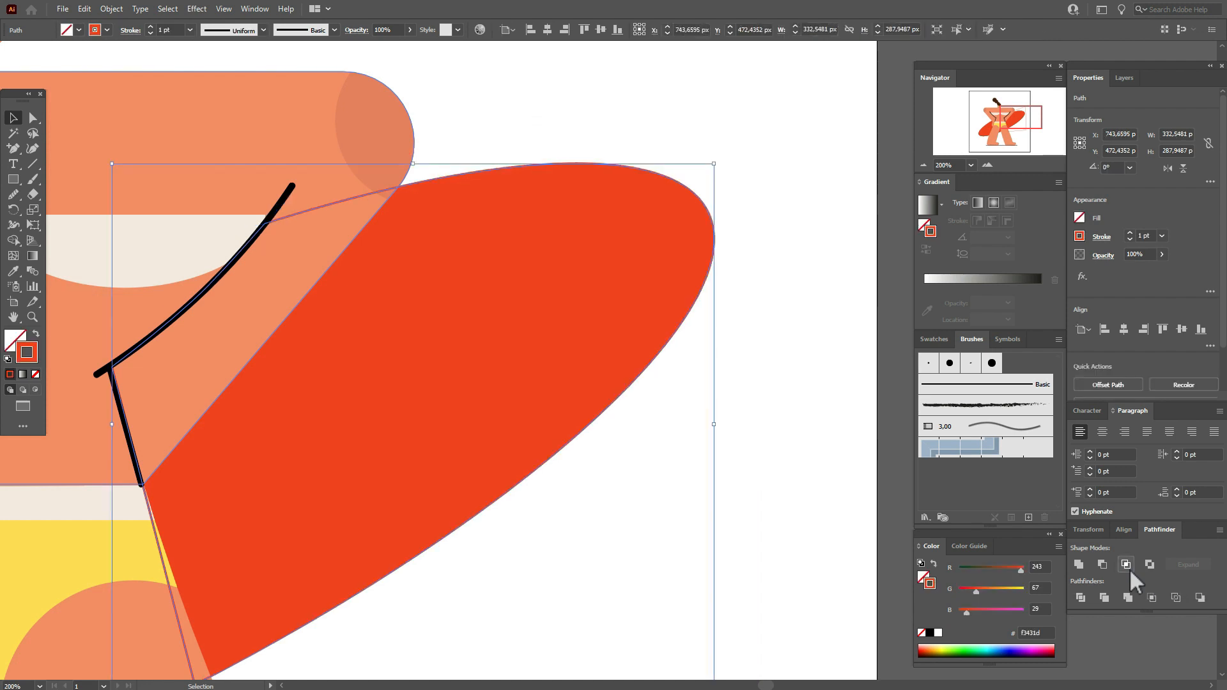
pyautogui.click(41, 339)
pyautogui.click(793, 326)
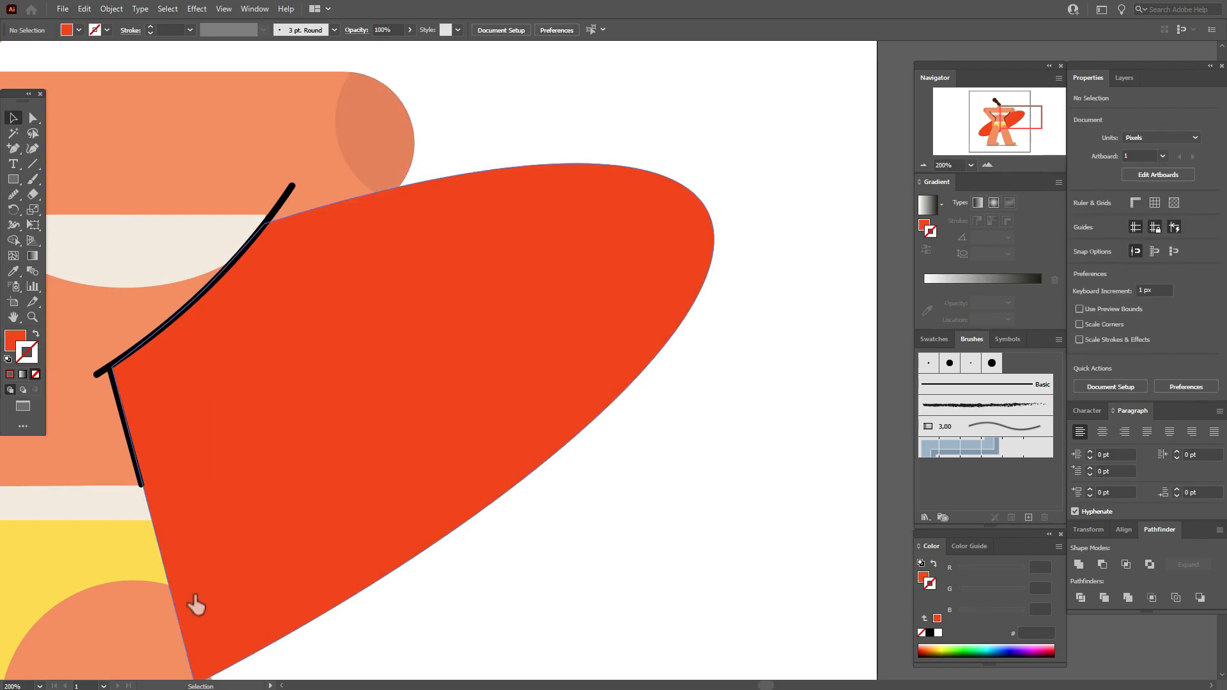
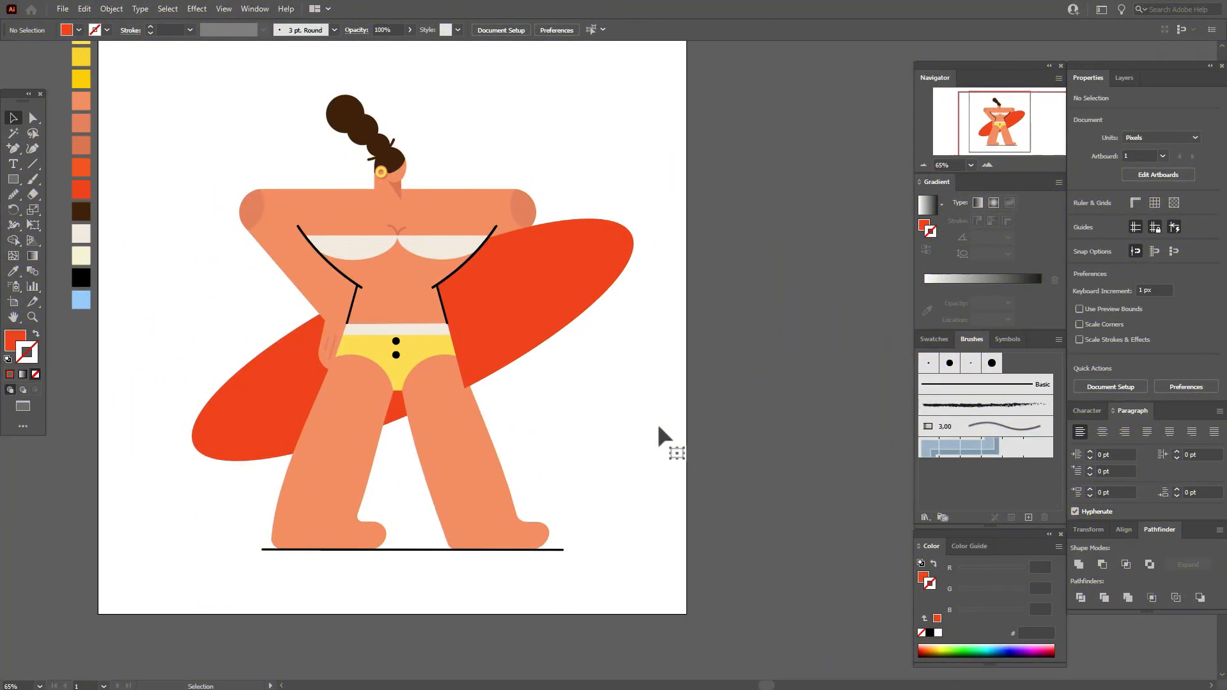
# Step: Draw a red rectangle about 931 by 212 px, rotate it about 26°, and position it over the ellipse's lower half
pyautogui.click(14, 182)
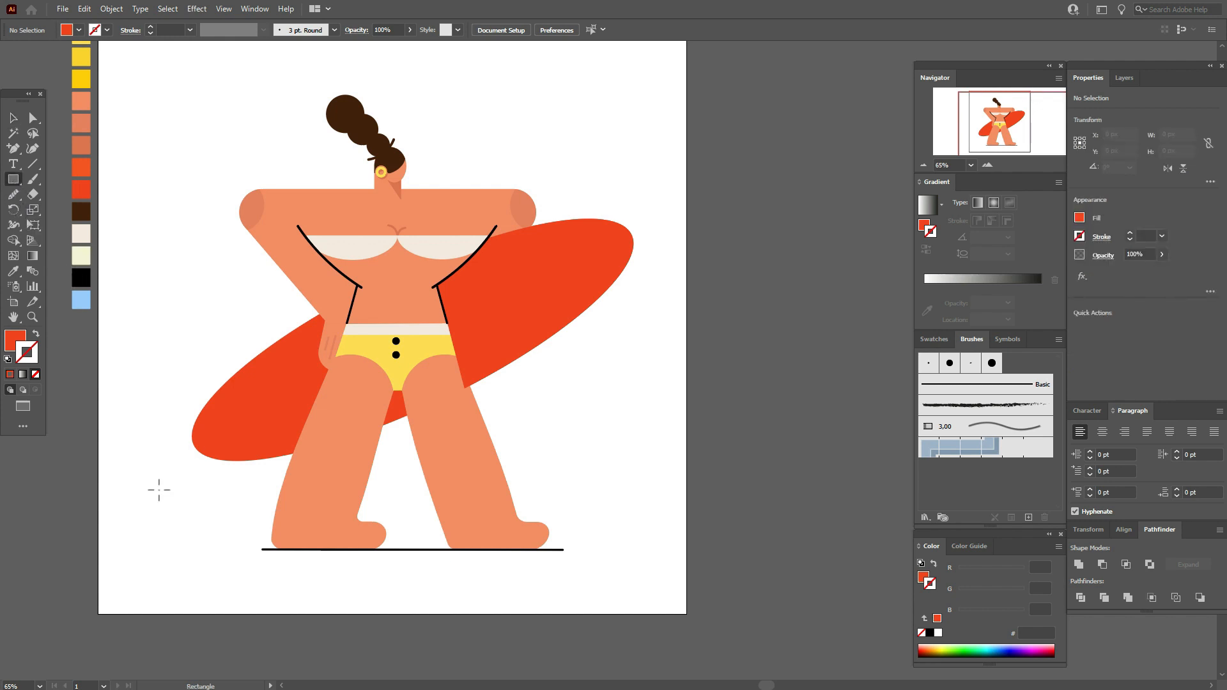
pyautogui.moveTo(153, 484); pyautogui.dragTo(702, 608)
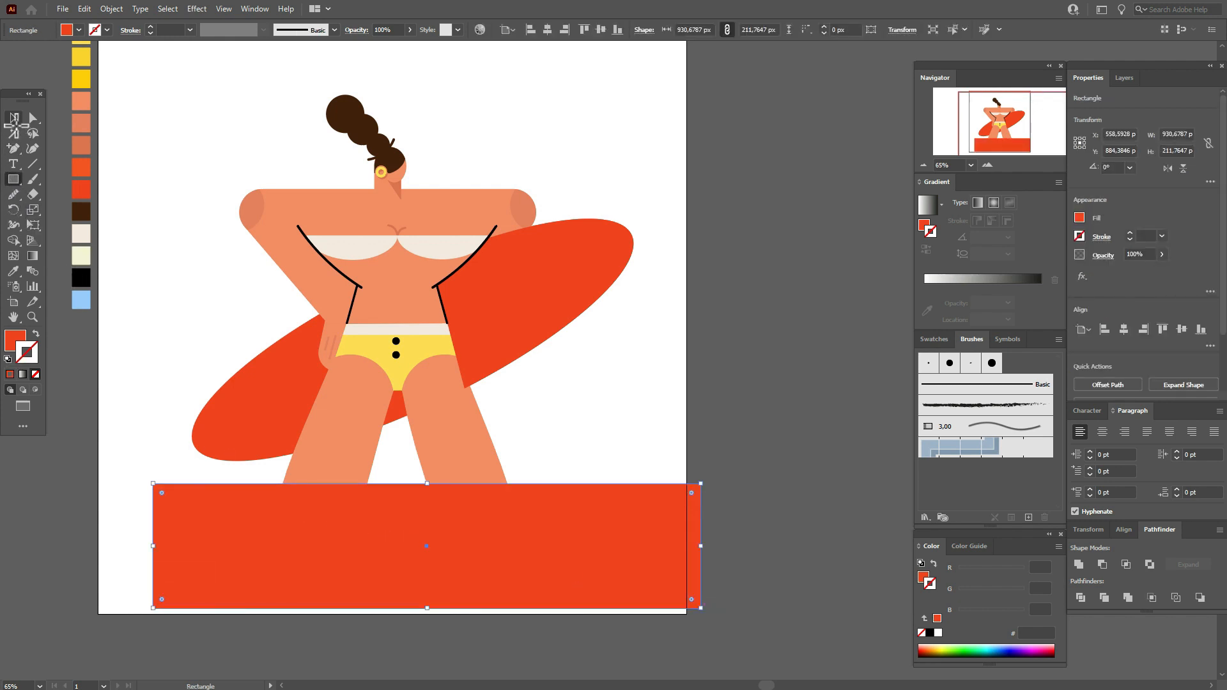
pyautogui.click(13, 119)
pyautogui.moveTo(713, 555); pyautogui.dragTo(692, 414)
pyautogui.moveTo(650, 450); pyautogui.dragTo(569, 348)
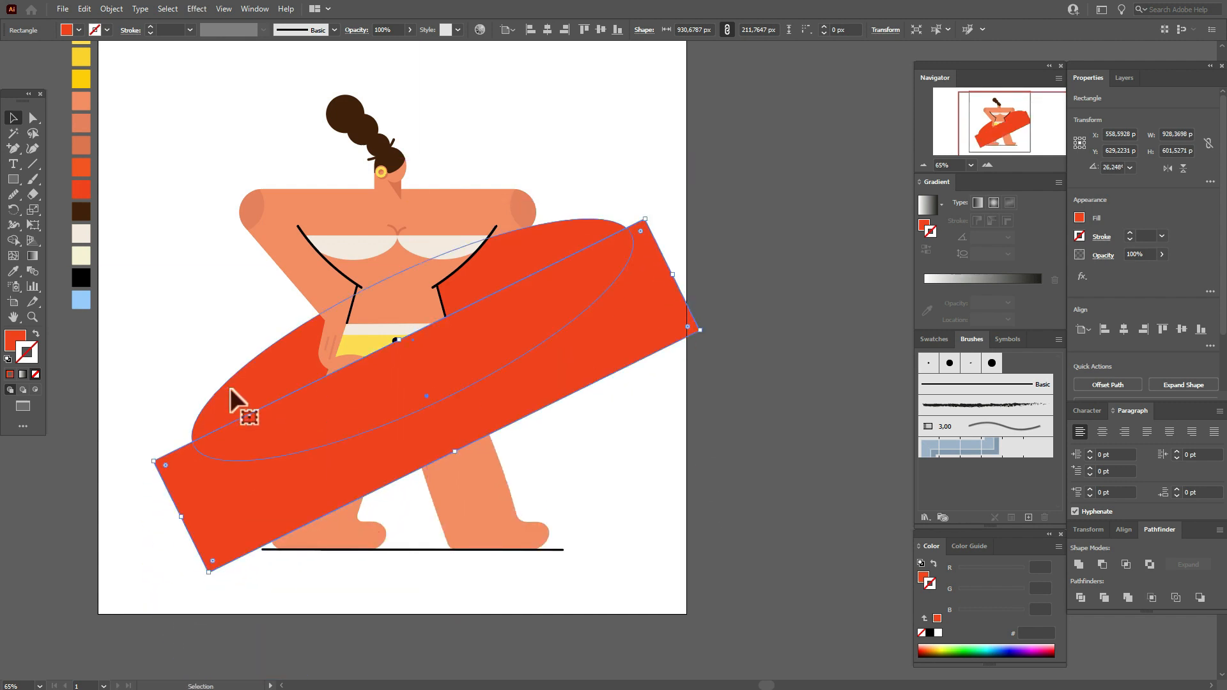
pyautogui.moveTo(321, 478); pyautogui.dragTo(331, 483)
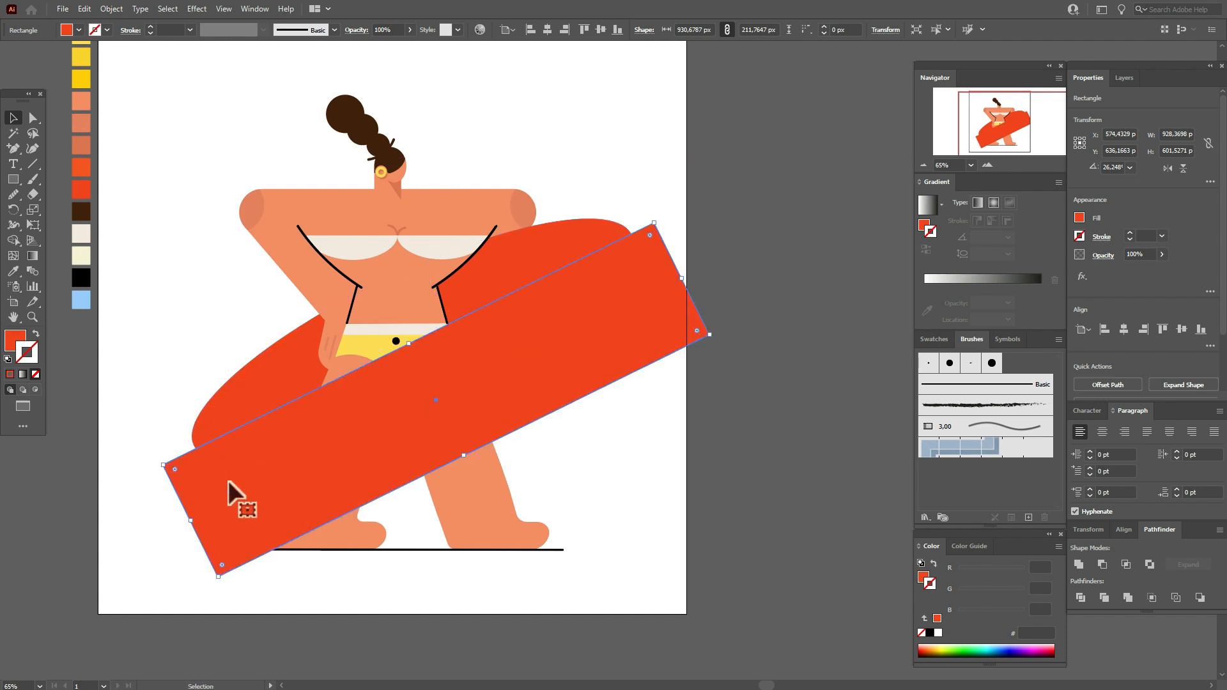
pyautogui.moveTo(228, 481); pyautogui.dragTo(257, 480)
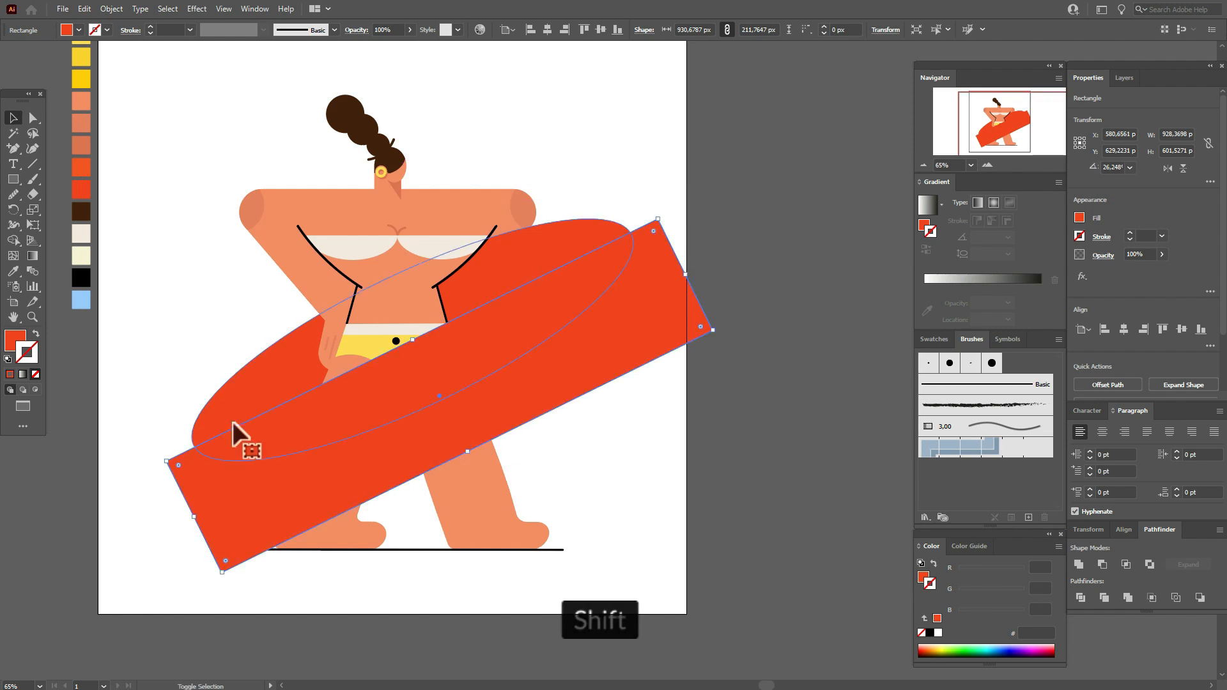
# Step: Paste copies of the tilted rectangle, the ellipse and the trimmed red shape beside the waist in place in front
pyautogui.keyDown('shift'); pyautogui.click(233, 420); pyautogui.keyUp('shift')
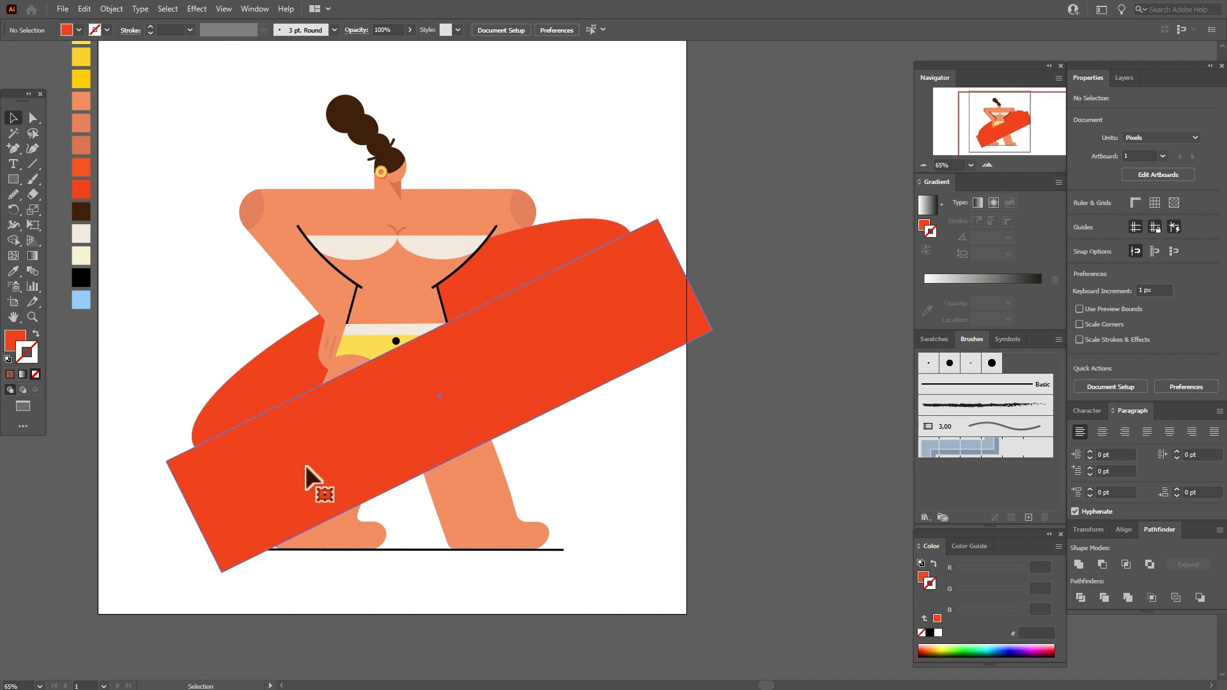
pyautogui.click(306, 466)
pyautogui.press('ctrl')
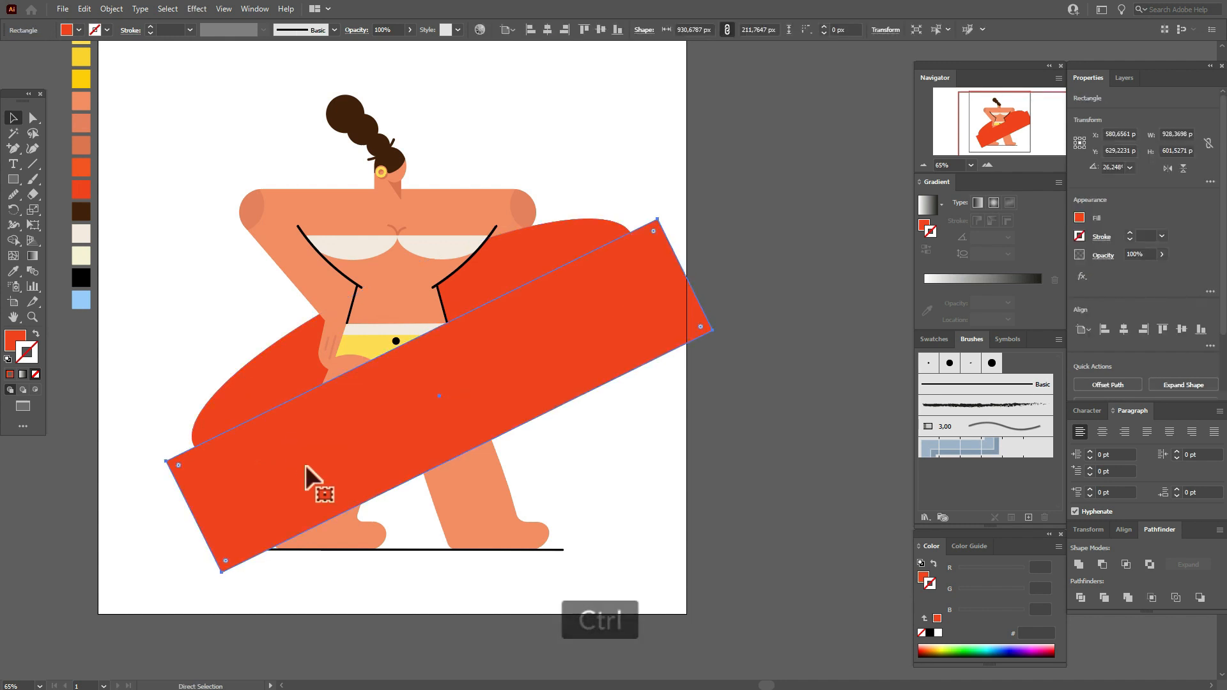
pyautogui.hotkey('ctrl', 'c')
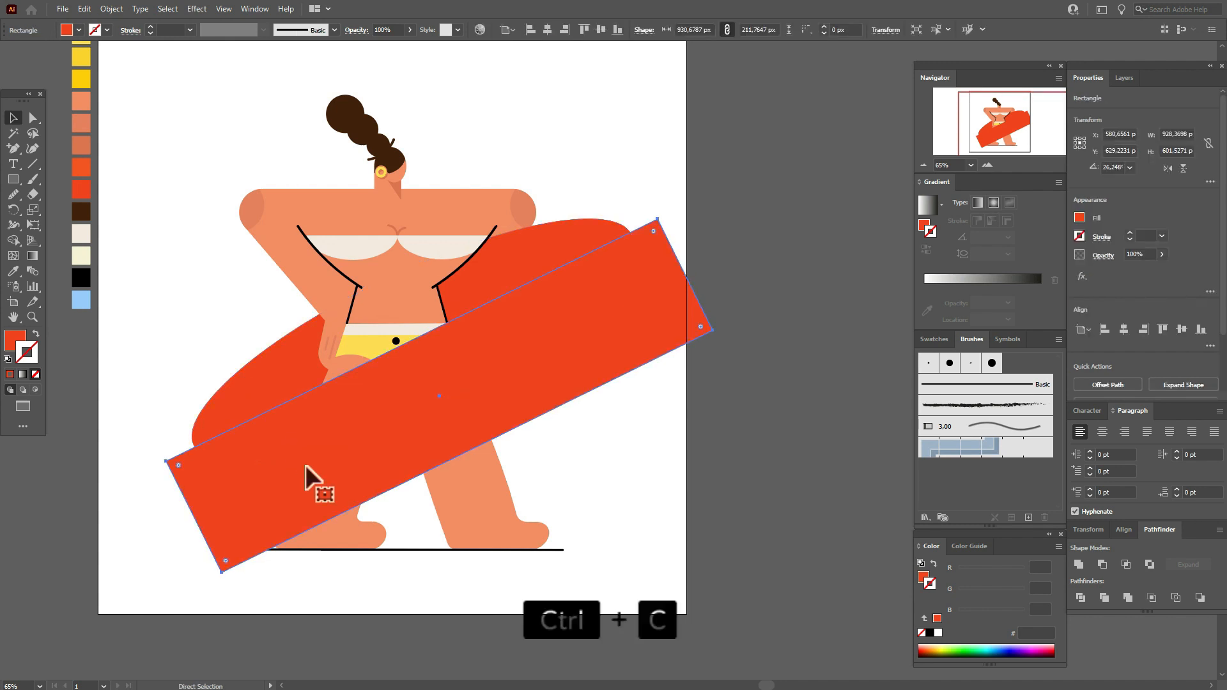
pyautogui.hotkey('ctrl', 'f')
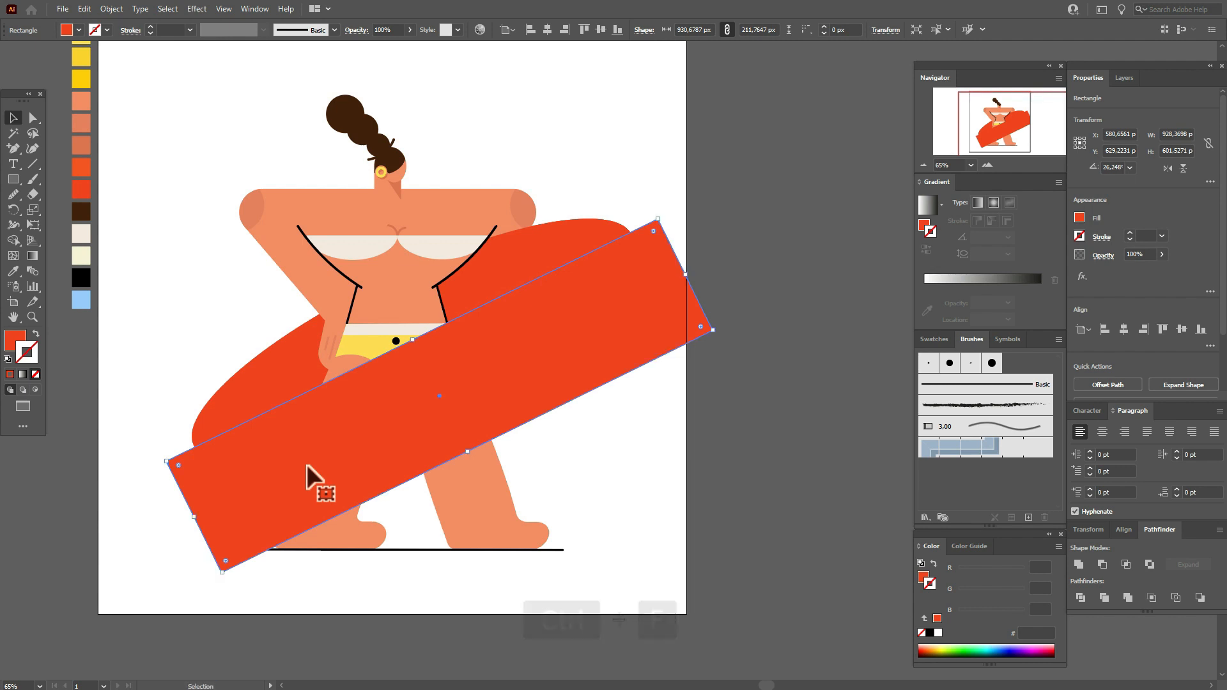
pyautogui.click(266, 375)
pyautogui.hotkey('ctrl', 'c')
pyautogui.hotkey('ctrl', 'f')
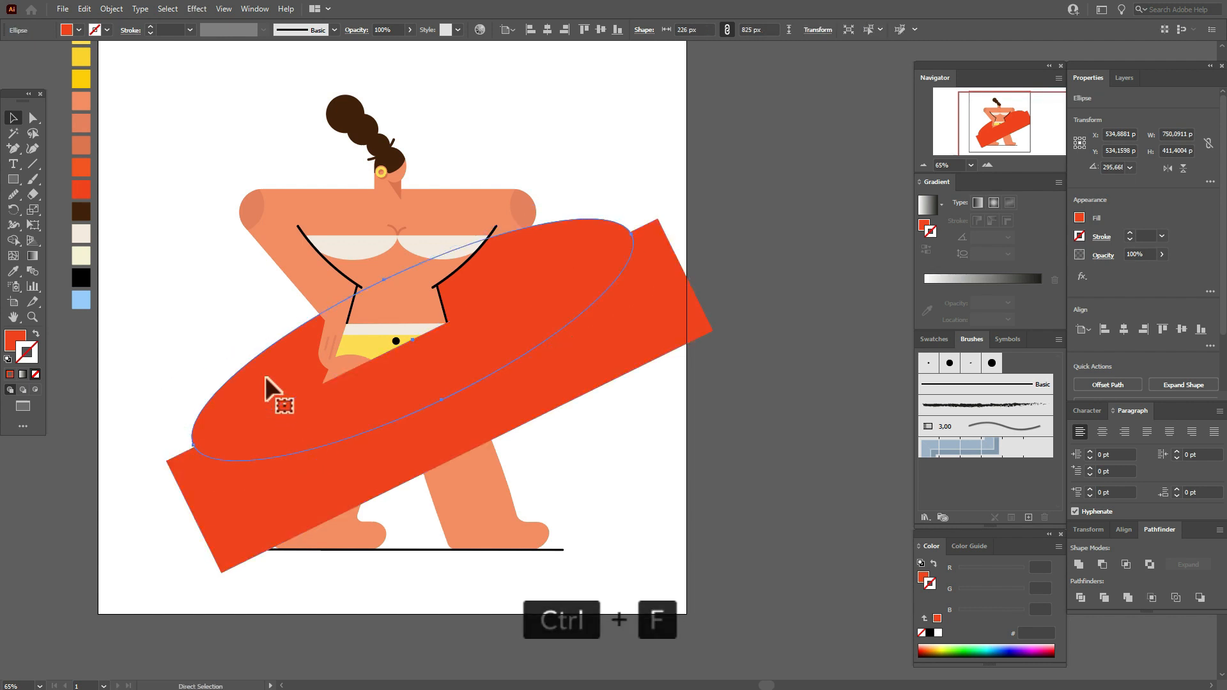
pyautogui.click(518, 266)
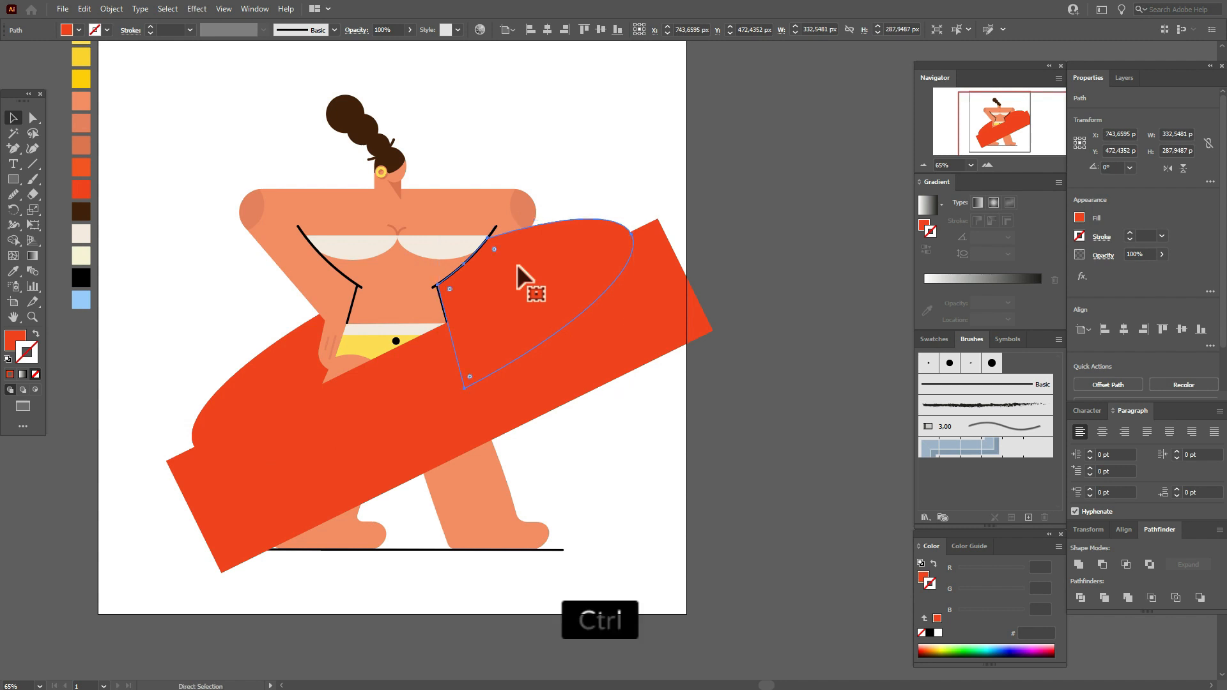
pyautogui.hotkey('ctrl', 'c')
pyautogui.hotkey('ctrl', 'f')
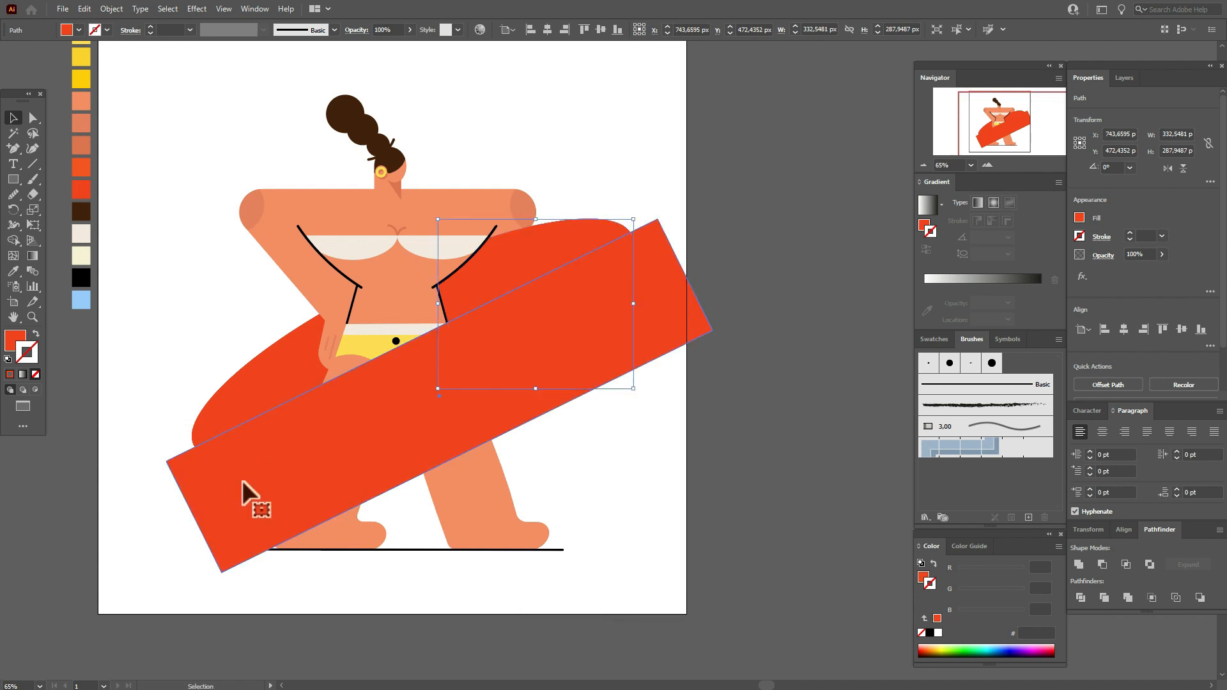
# Step: Intersect one tilted rectangle with an ellipse copy and the other with the copy of the trimmed red shape
pyautogui.keyDown('shift'); pyautogui.click(258, 388); pyautogui.keyUp('shift')
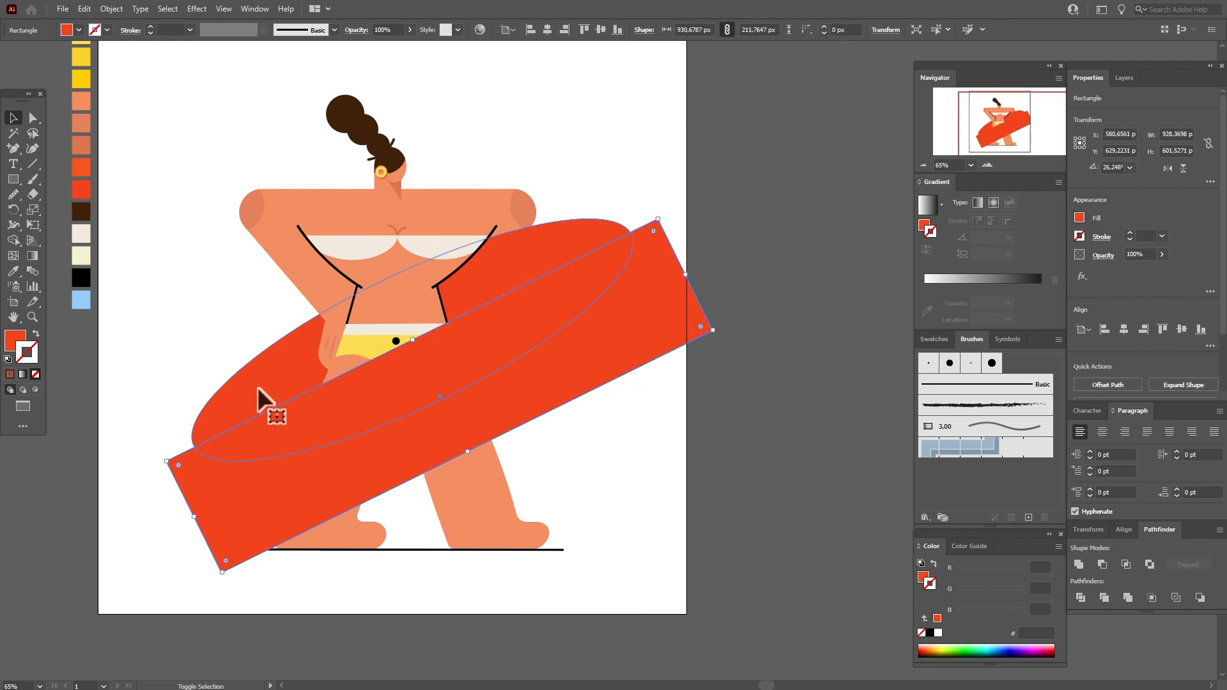
pyautogui.keyDown('shift'); pyautogui.click(258, 387); pyautogui.keyUp('shift')
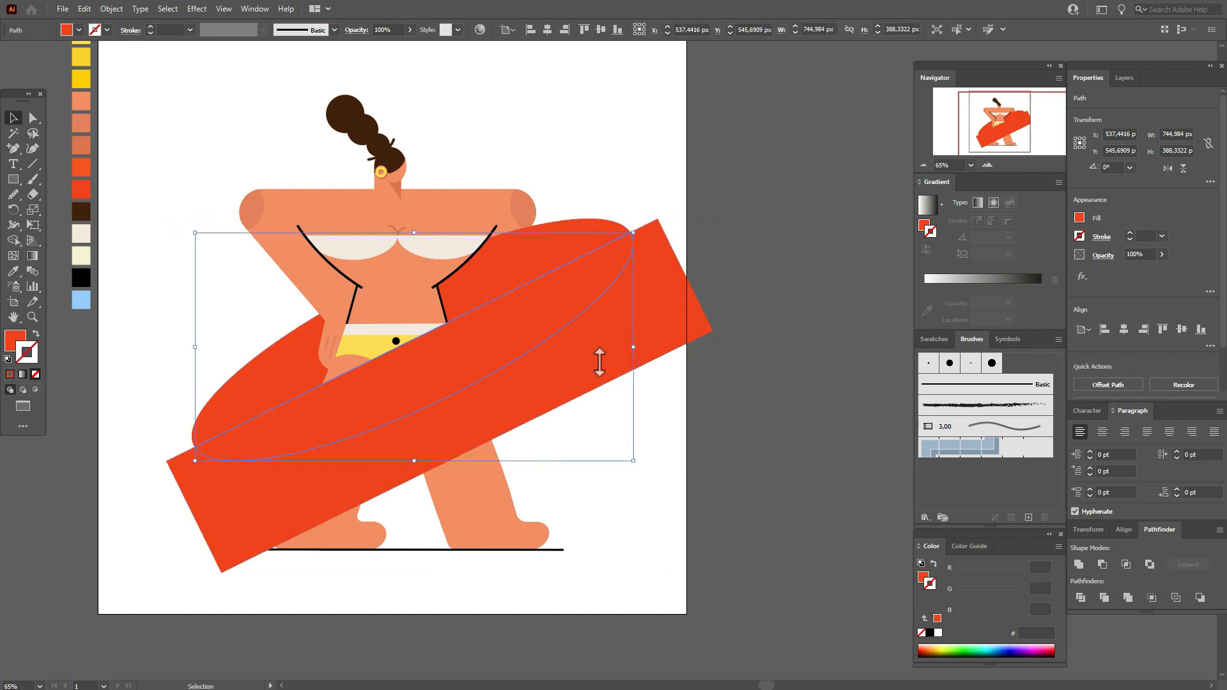
pyautogui.click(719, 368)
pyautogui.click(686, 321)
pyautogui.keyDown('shift'); pyautogui.click(605, 240); pyautogui.keyUp('shift')
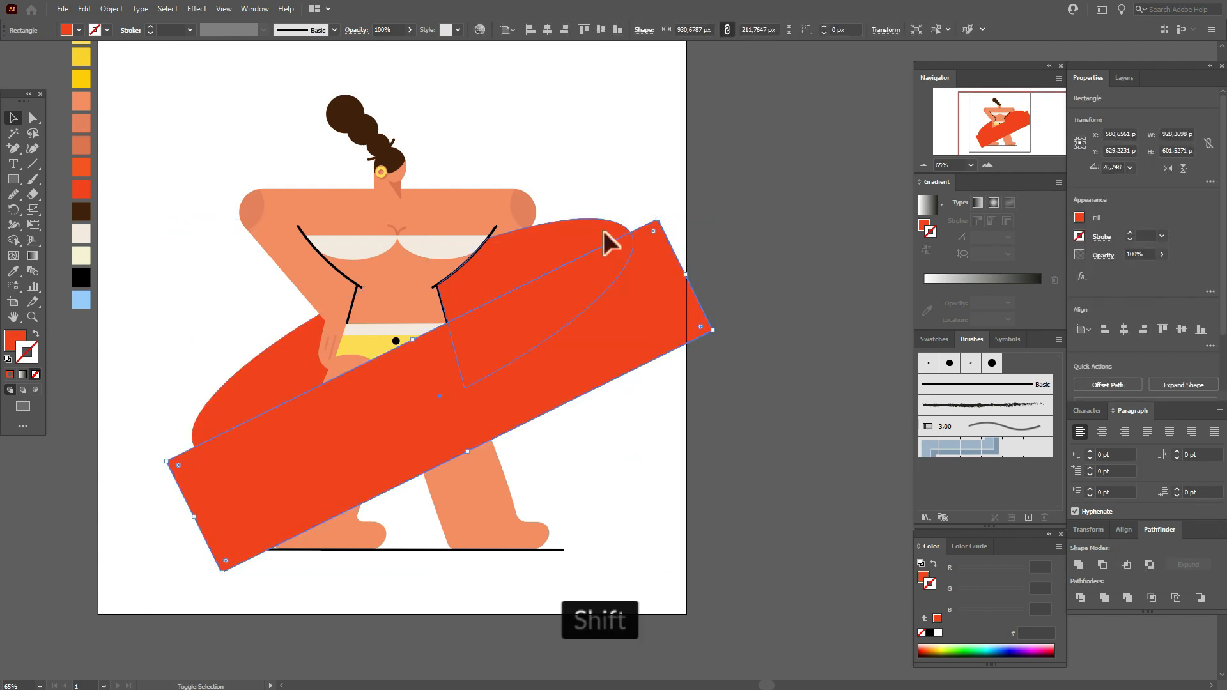
pyautogui.click(1149, 564)
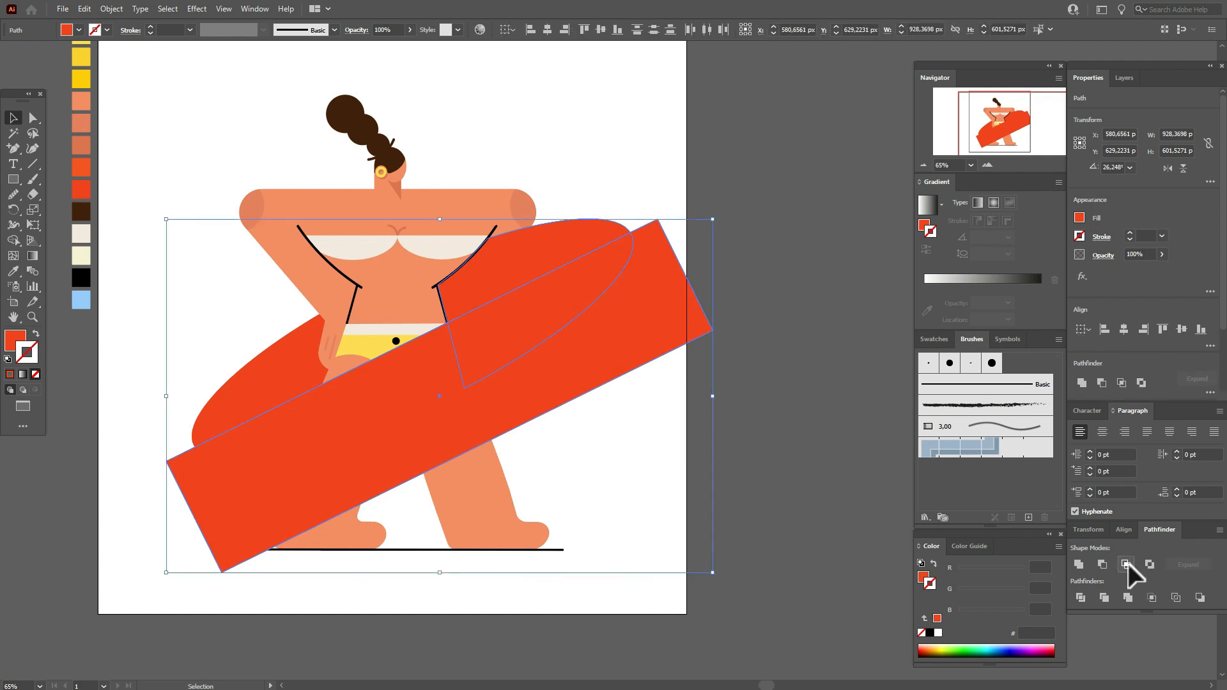
# Step: Send the ellipse and its lower-half shading piece to the back, behind the woman
pyautogui.click(879, 452)
pyautogui.keyDown('shift'); pyautogui.click(416, 370); pyautogui.keyUp('shift')
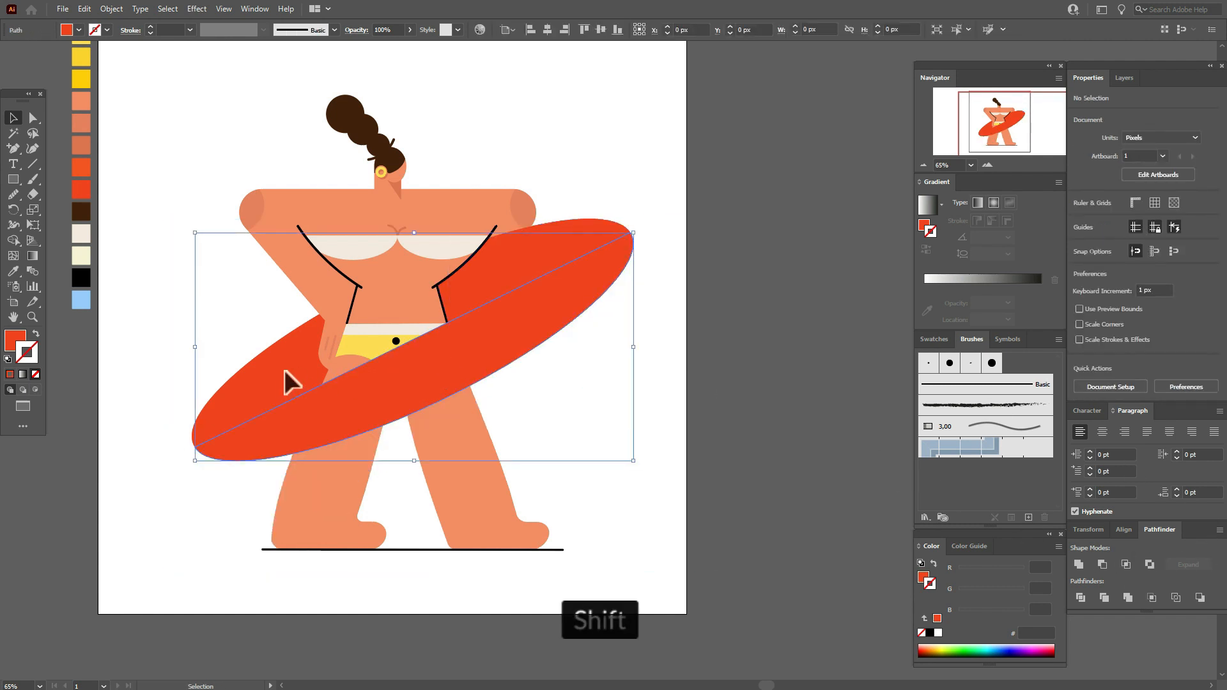
pyautogui.rightClick(282, 370)
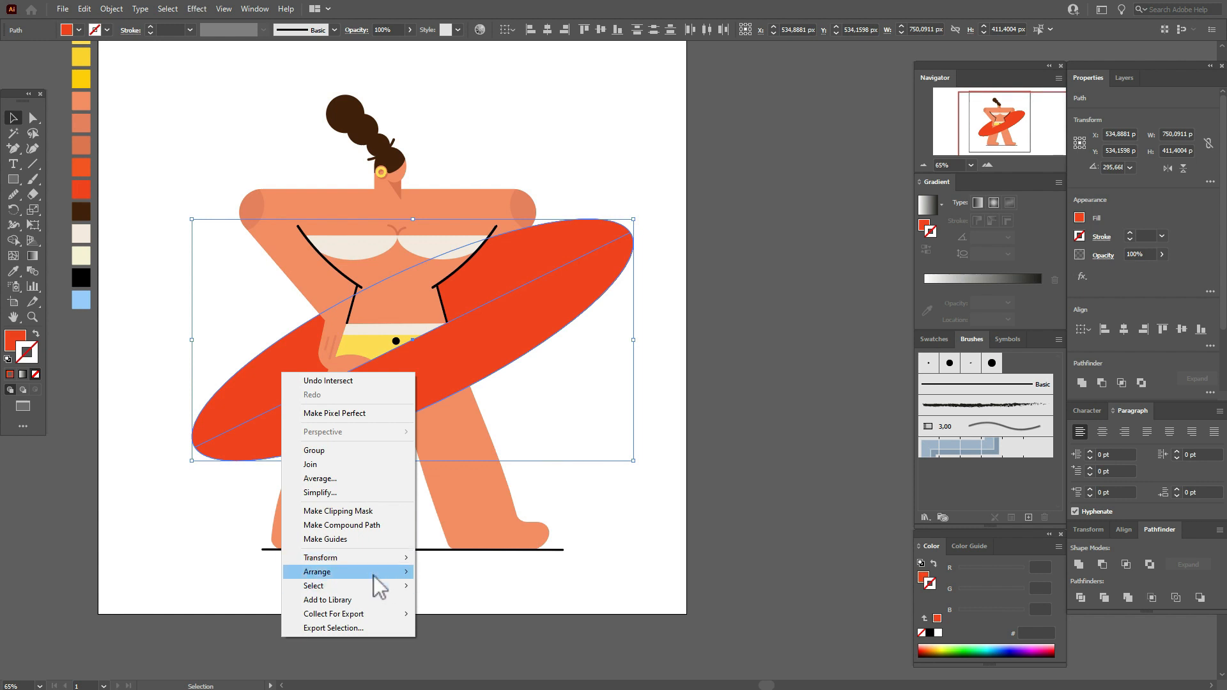
pyautogui.moveTo(378, 573)
pyautogui.click(456, 614)
pyautogui.click(745, 439)
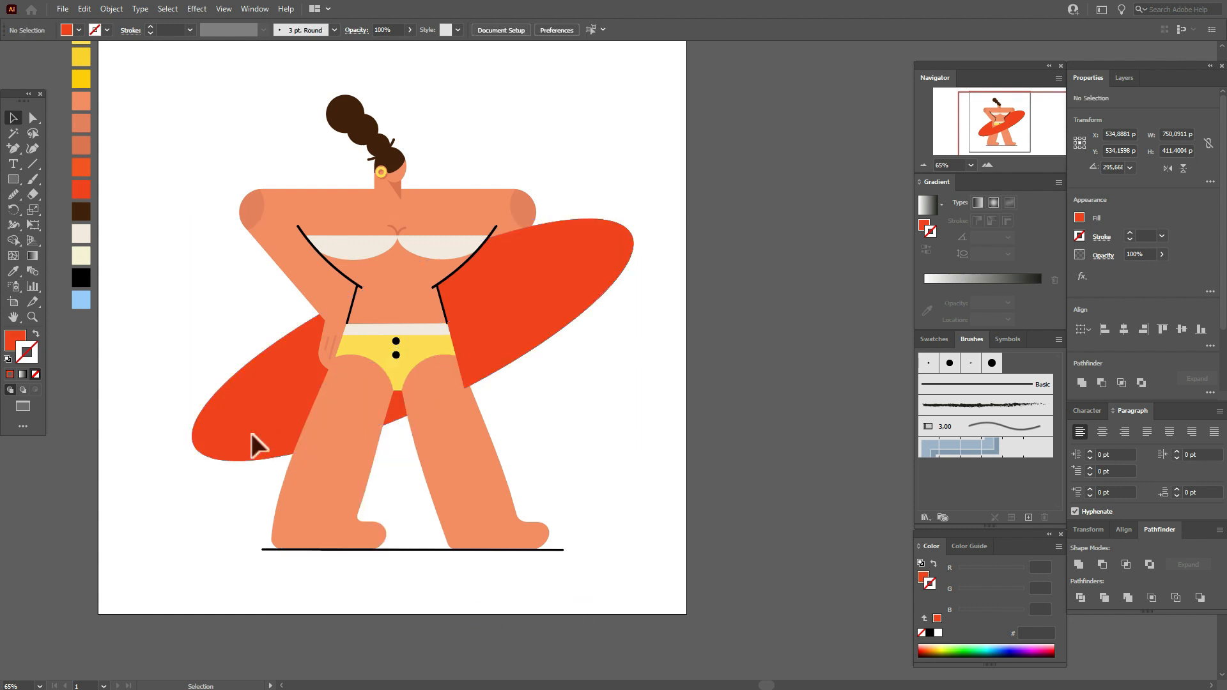
# Step: Recolour the base ellipse and the trimmed shape beside the waist with the lighter orange-red swatch f5541e
pyautogui.click(248, 384)
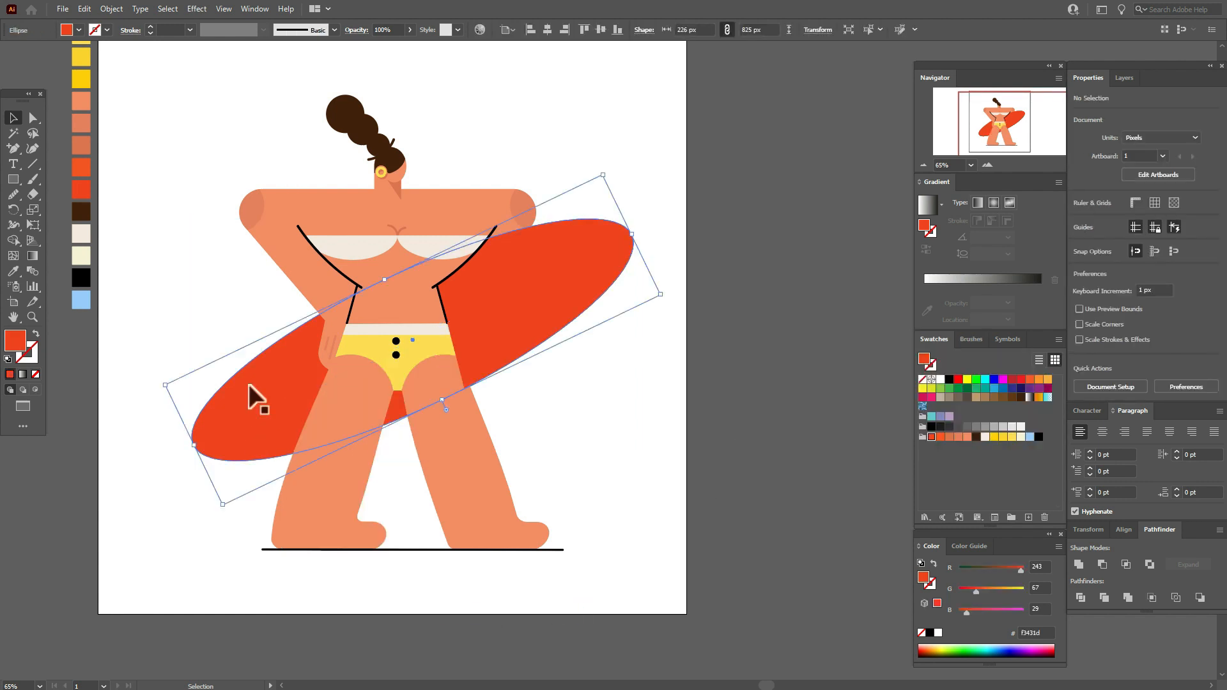
pyautogui.click(939, 435)
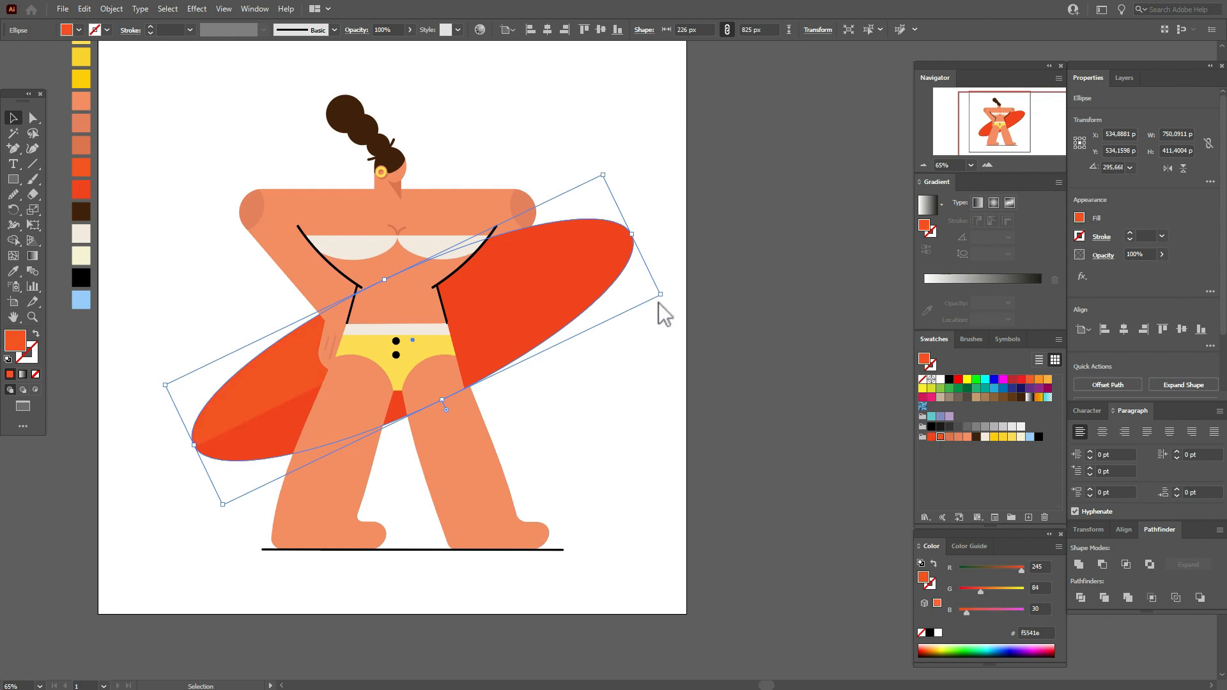
pyautogui.click(562, 256)
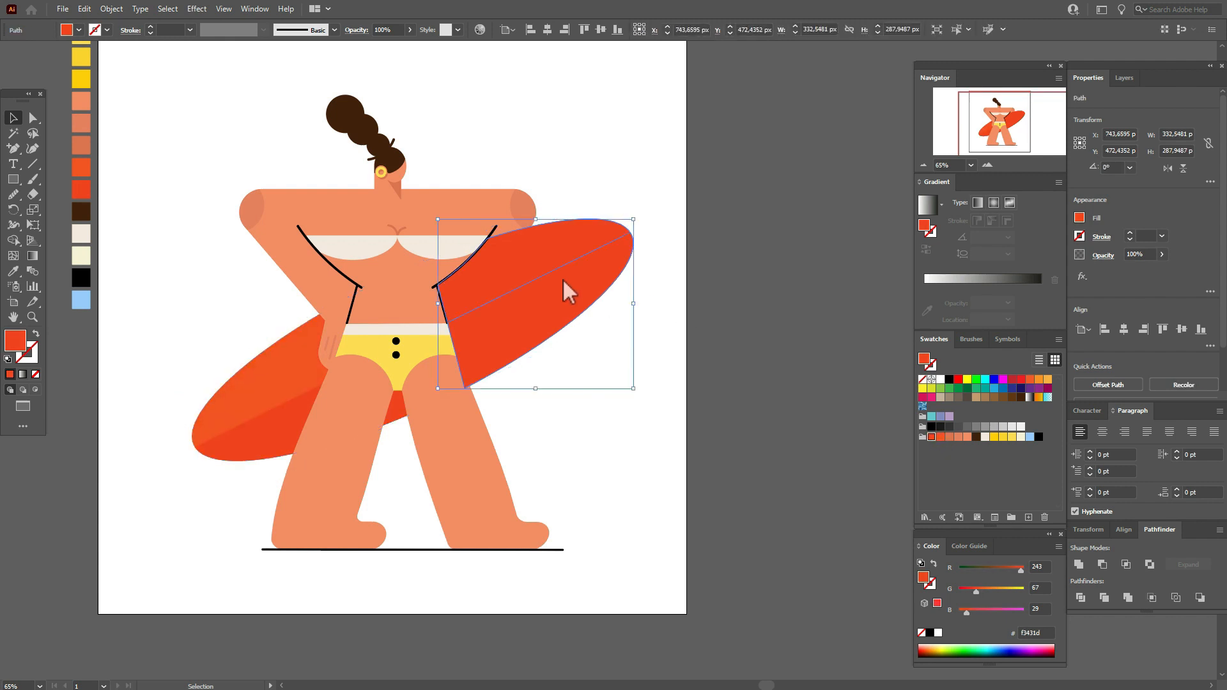
pyautogui.click(944, 439)
pyautogui.click(725, 406)
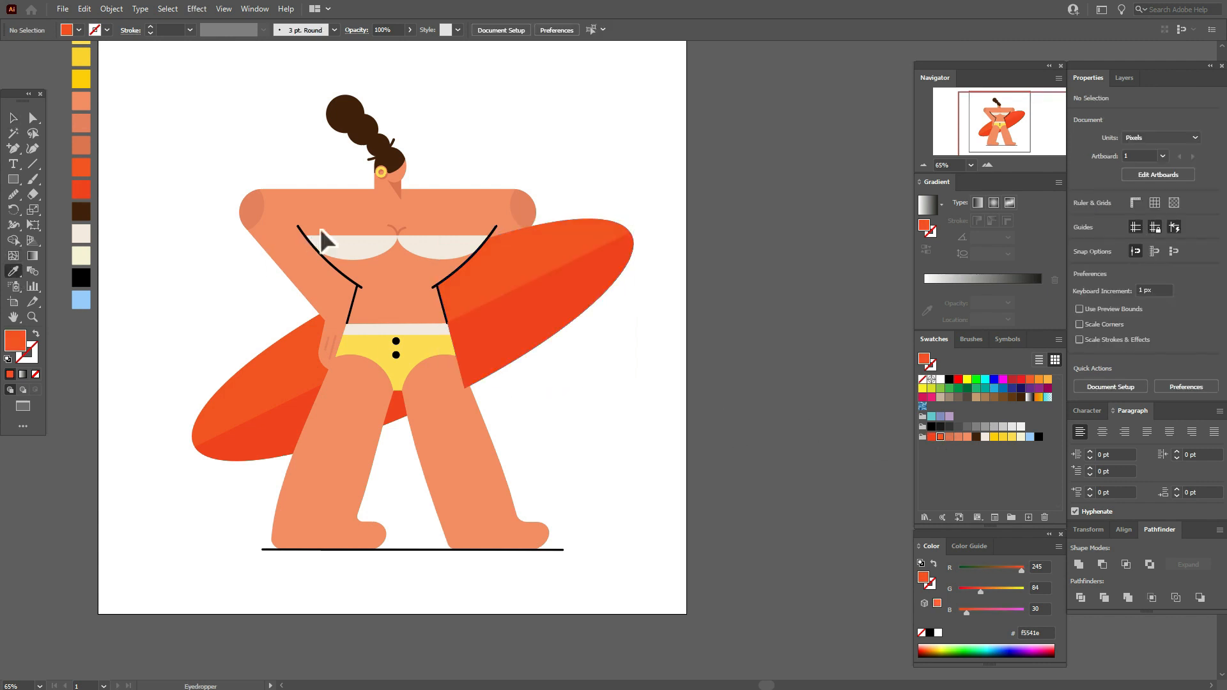
# Step: Draw a cream f5eadf centre line with the 3 pt. Round brush along the tone boundary from the surfboard's lower-left tip to the leg
pyautogui.click(324, 247)
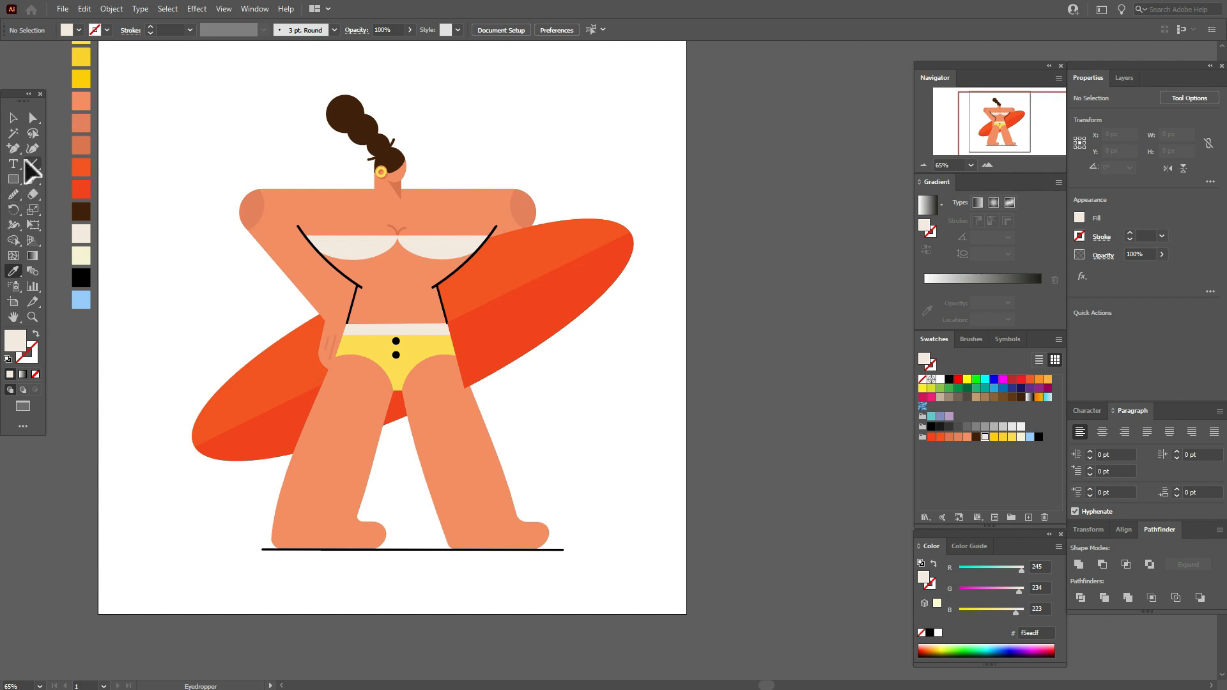
pyautogui.moveTo(18, 152); pyautogui.dragTo(65, 149)
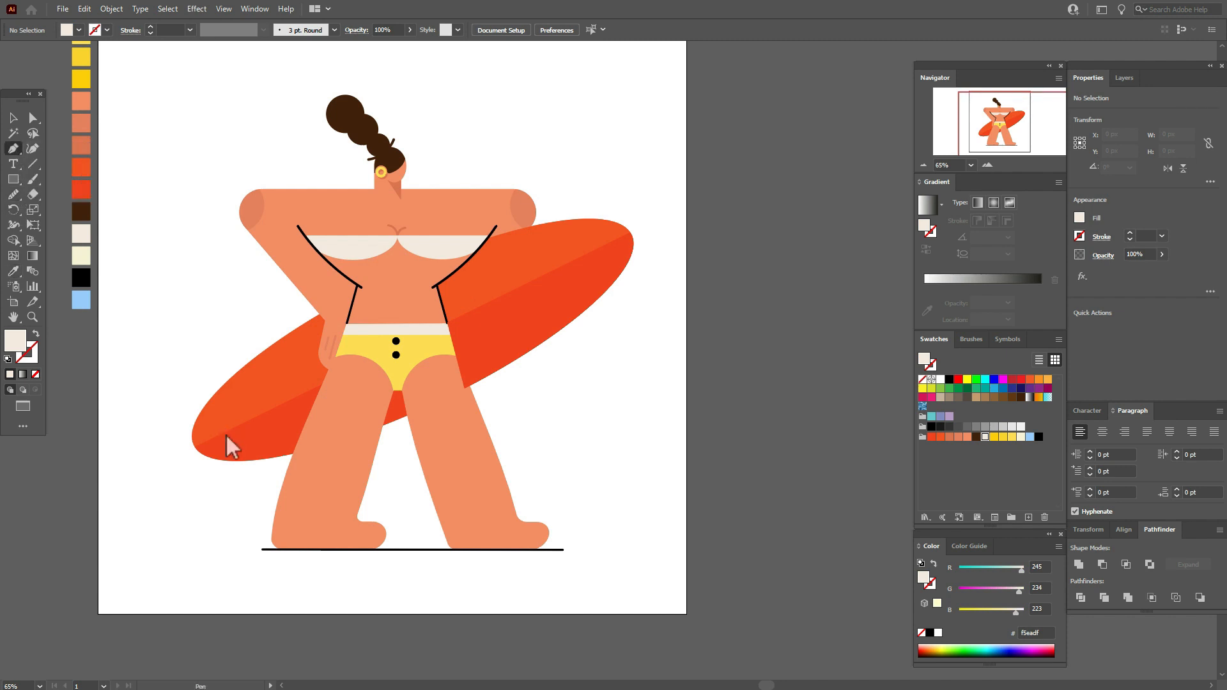
pyautogui.click(194, 446)
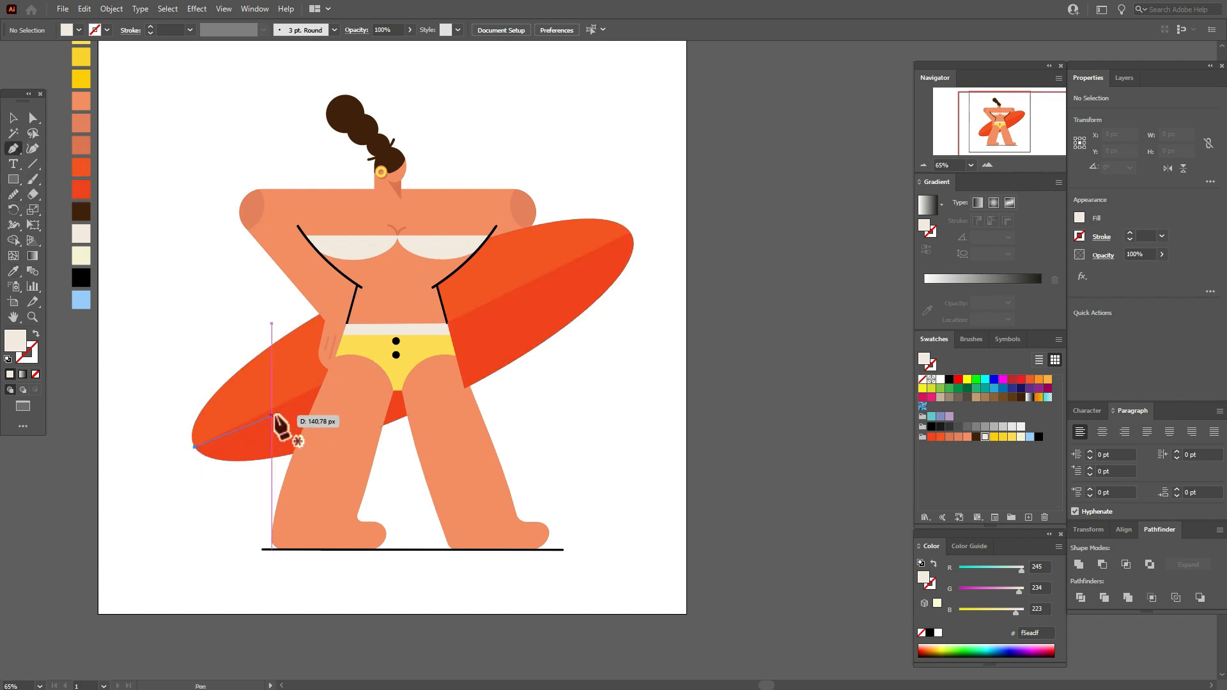
pyautogui.click(321, 384)
pyautogui.press('Escape')
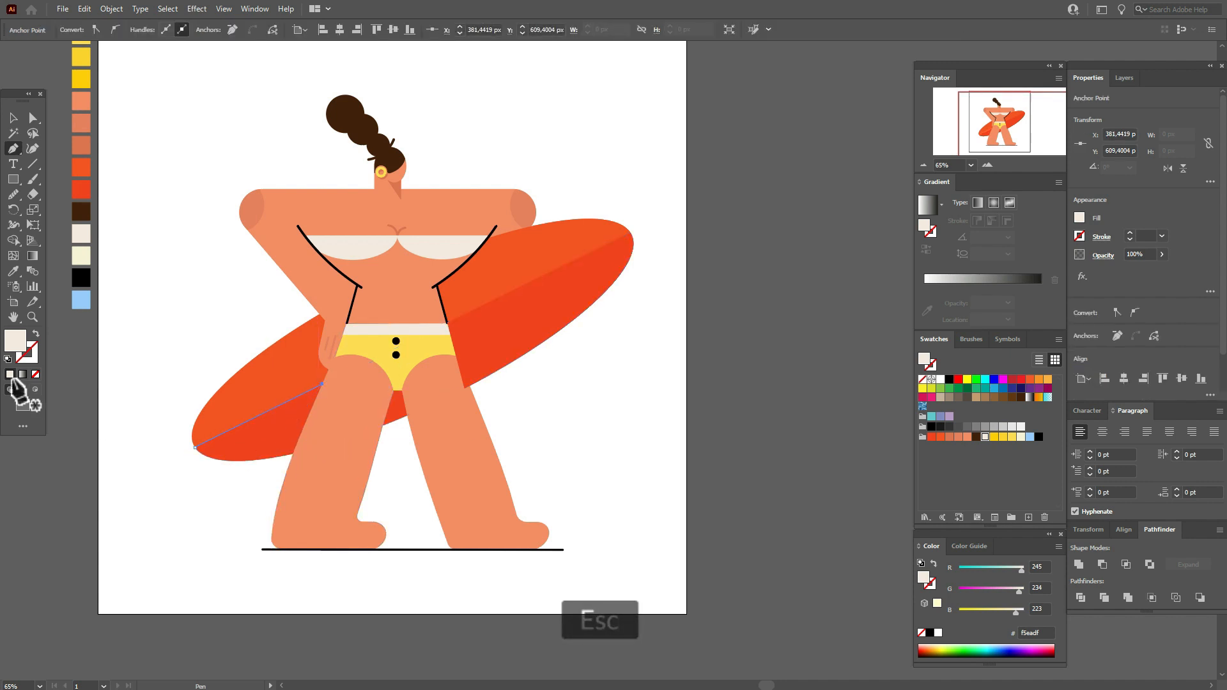
pyautogui.click(35, 333)
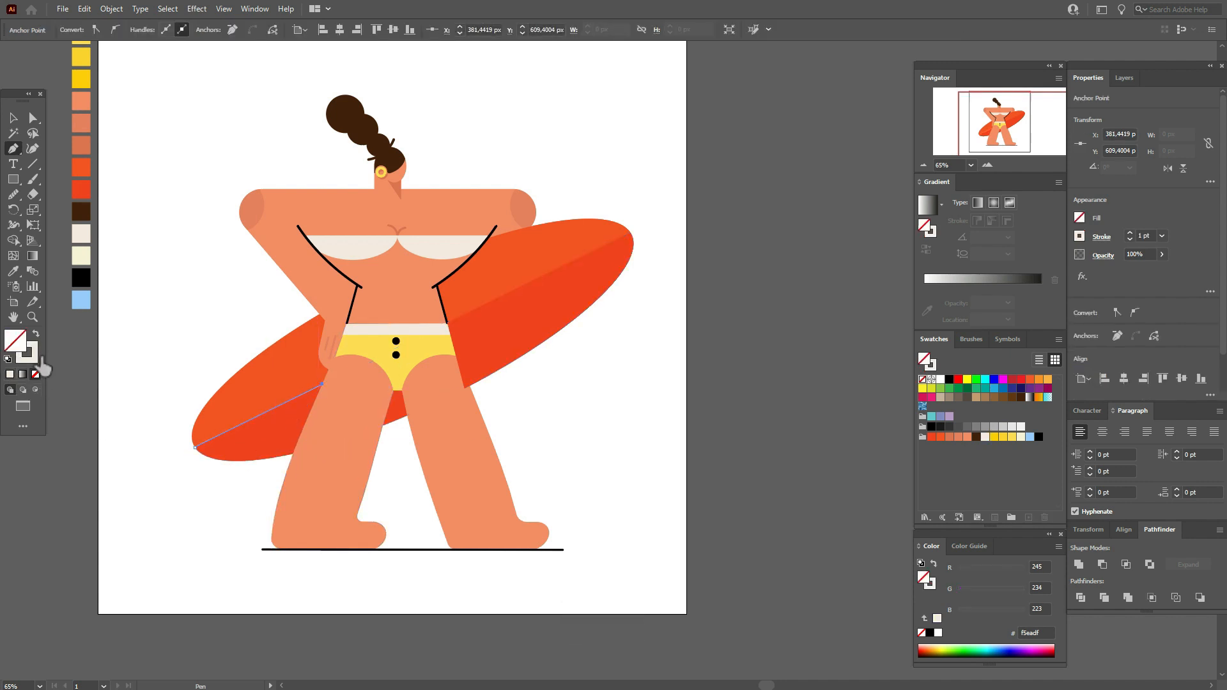
pyautogui.click(970, 340)
pyautogui.click(934, 368)
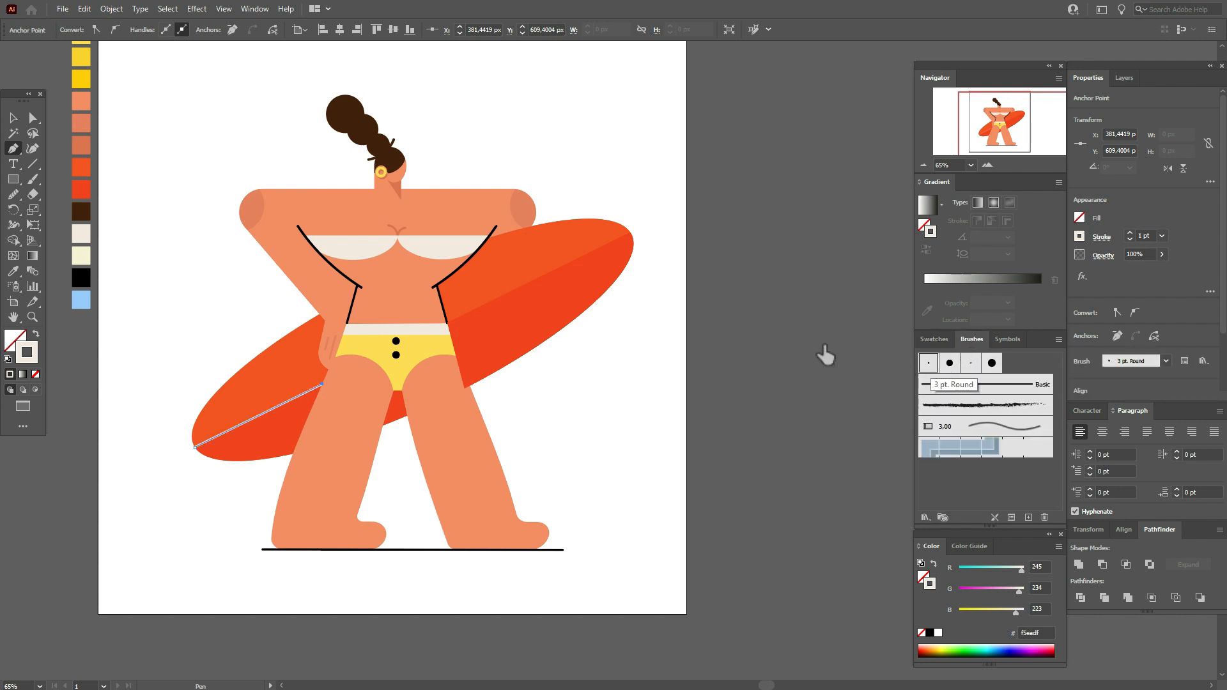
pyautogui.click(447, 323)
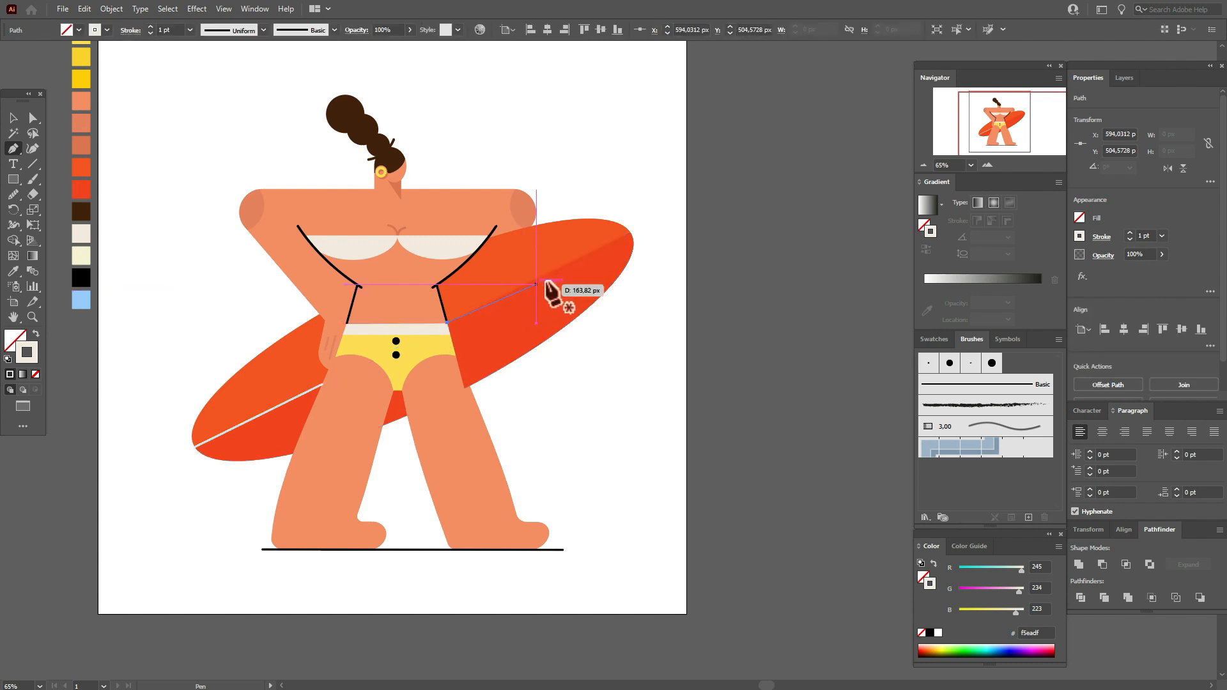
pyautogui.click(626, 235)
pyautogui.press('Escape')
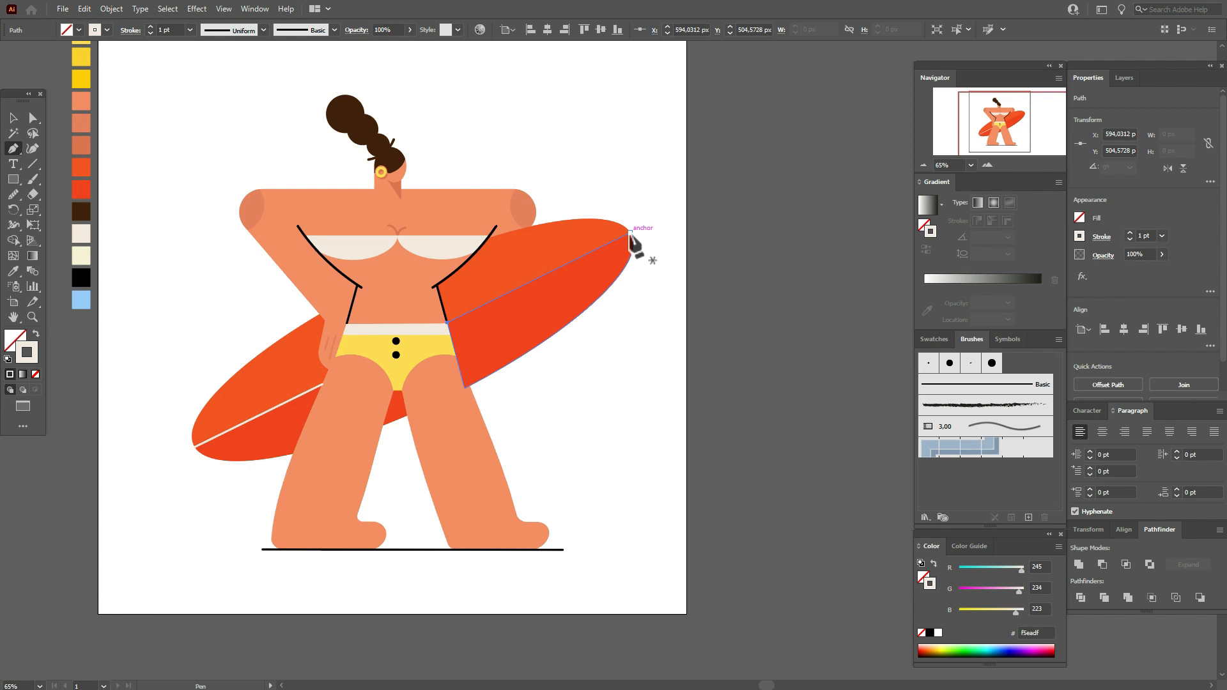
pyautogui.click(630, 234)
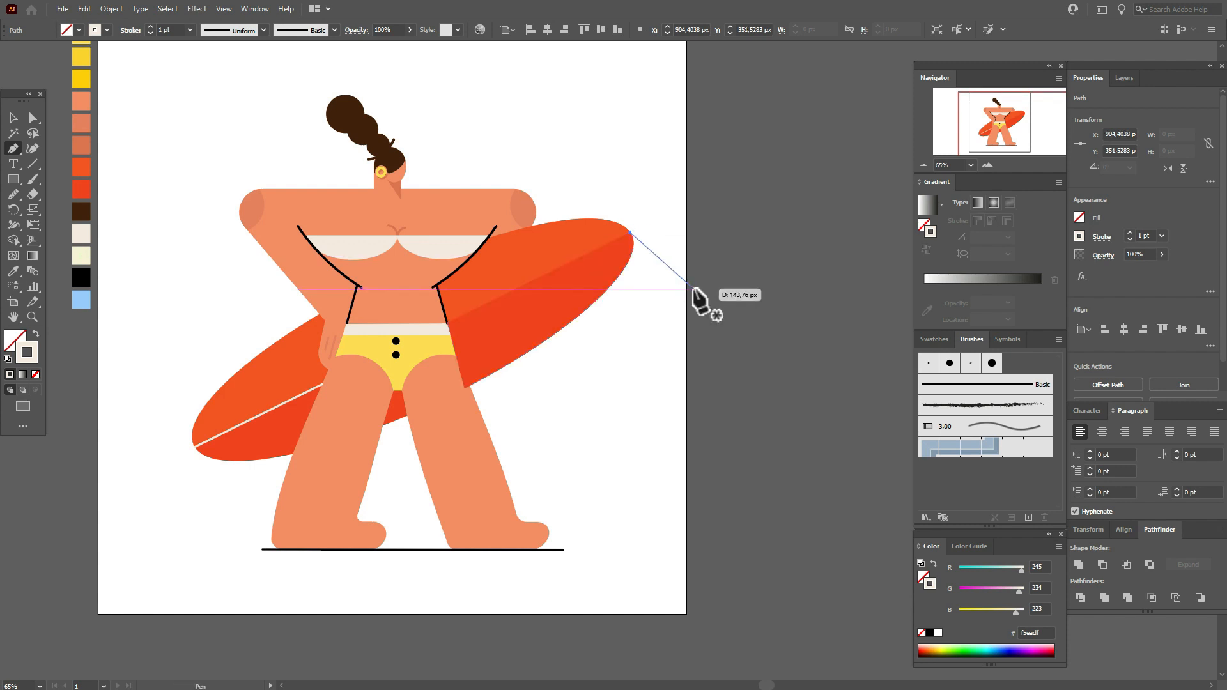
pyautogui.hotkey('ctrl', 'z')
pyautogui.hotkey('ctrl', 'z')
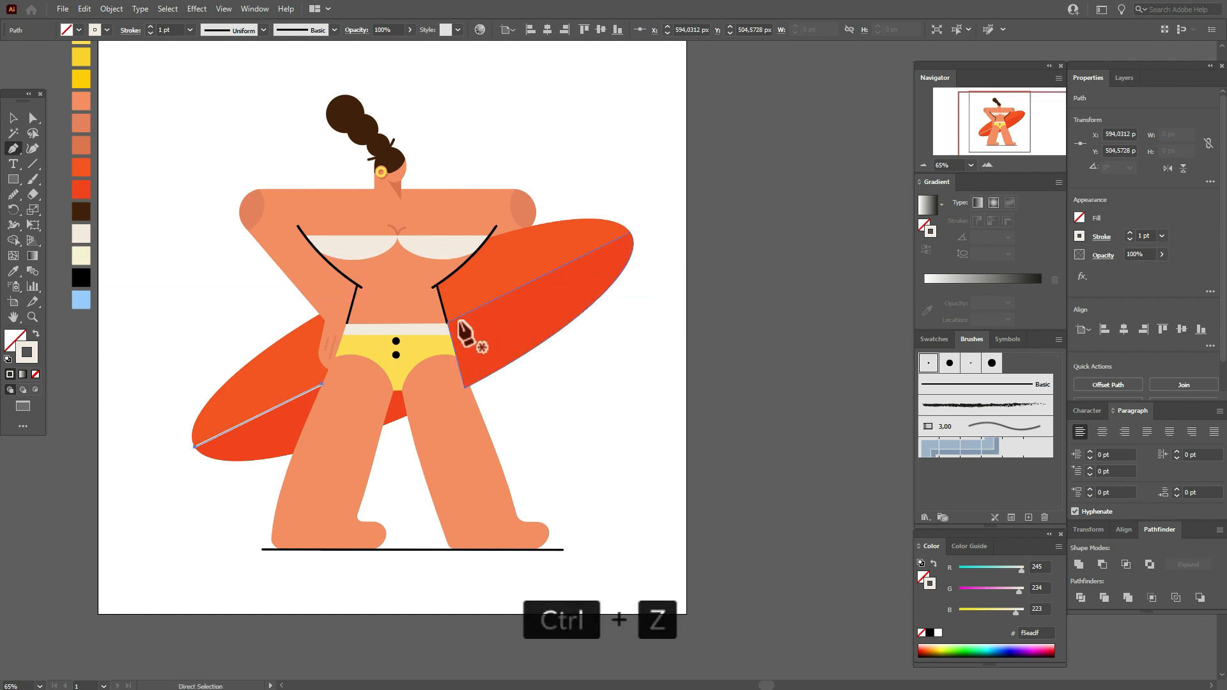
# Step: Draw the matching cream centre line from the waist to the surfboard's upper-right tip with the 3 pt. Round brush
pyautogui.click(447, 323)
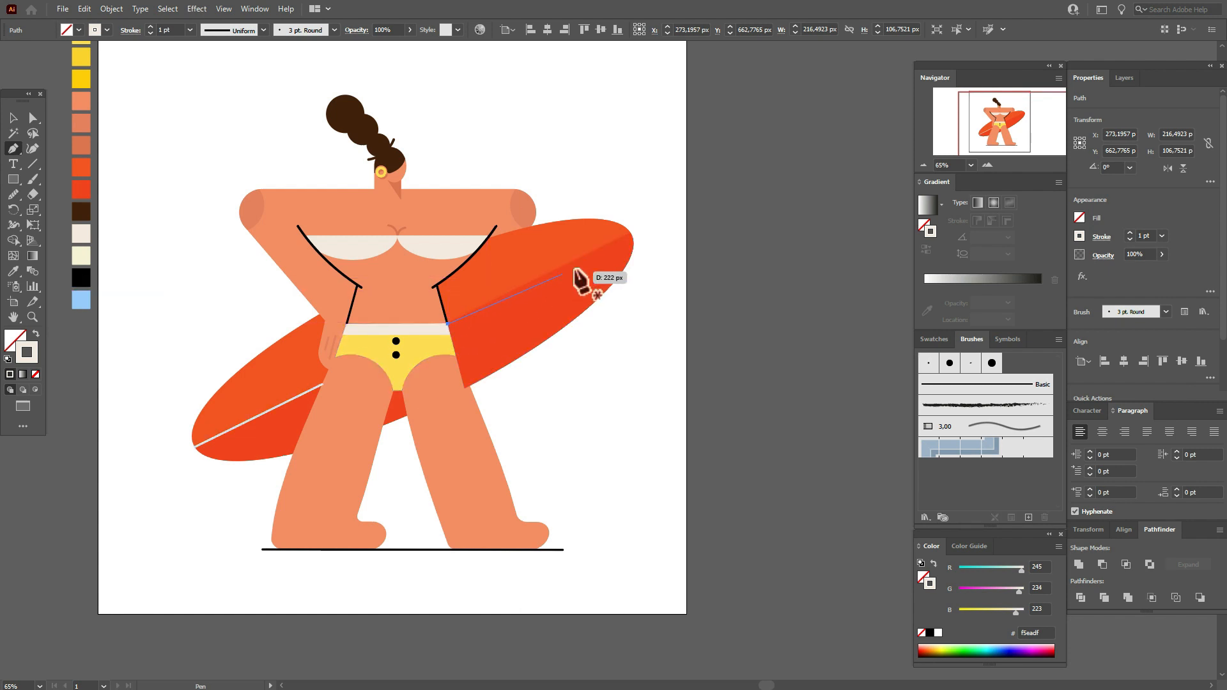
pyautogui.click(631, 233)
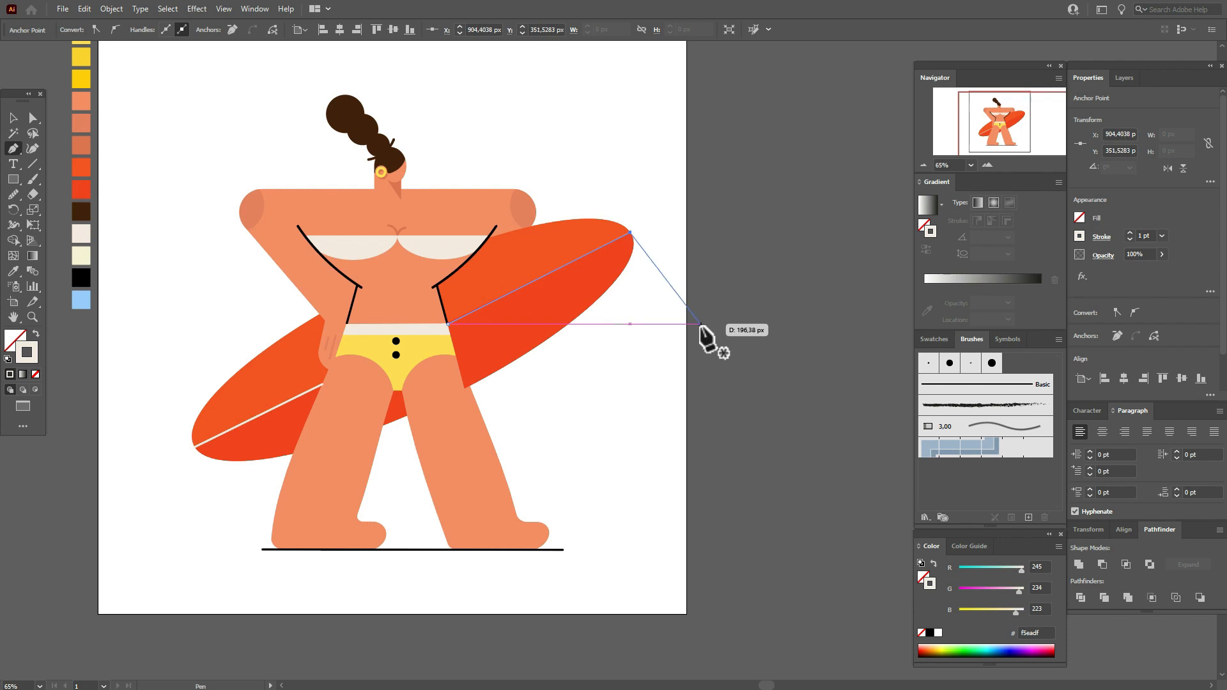
pyautogui.press('Escape')
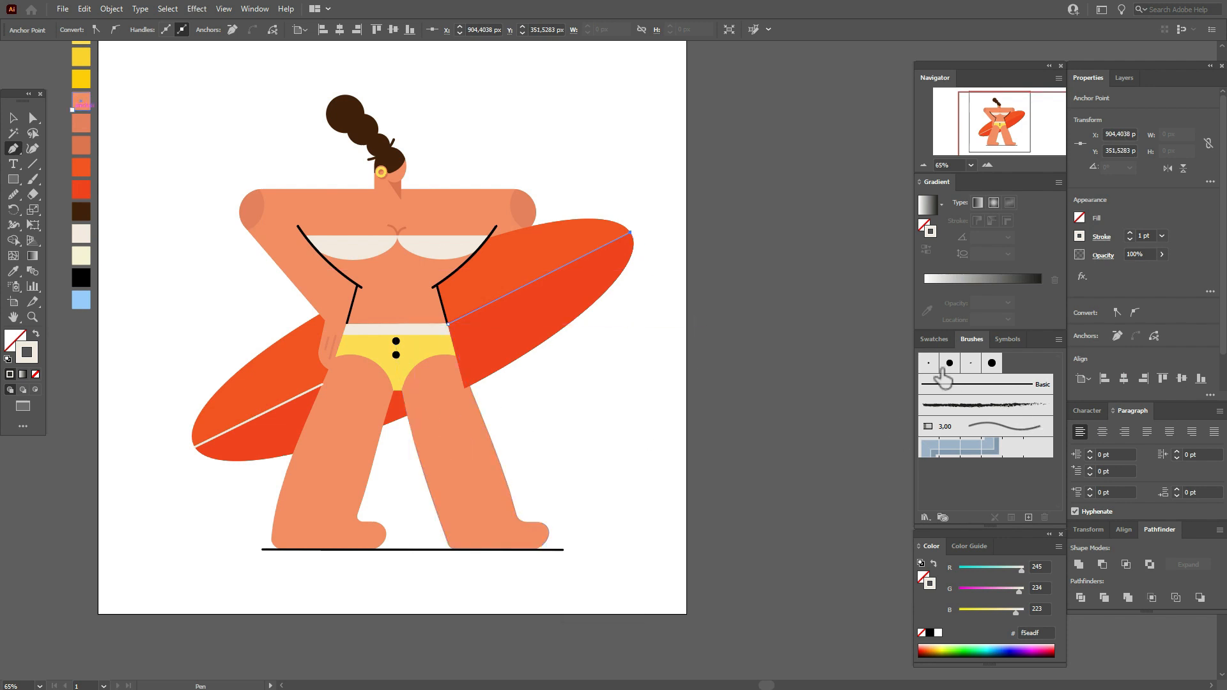
pyautogui.click(930, 363)
pyautogui.click(30, 119)
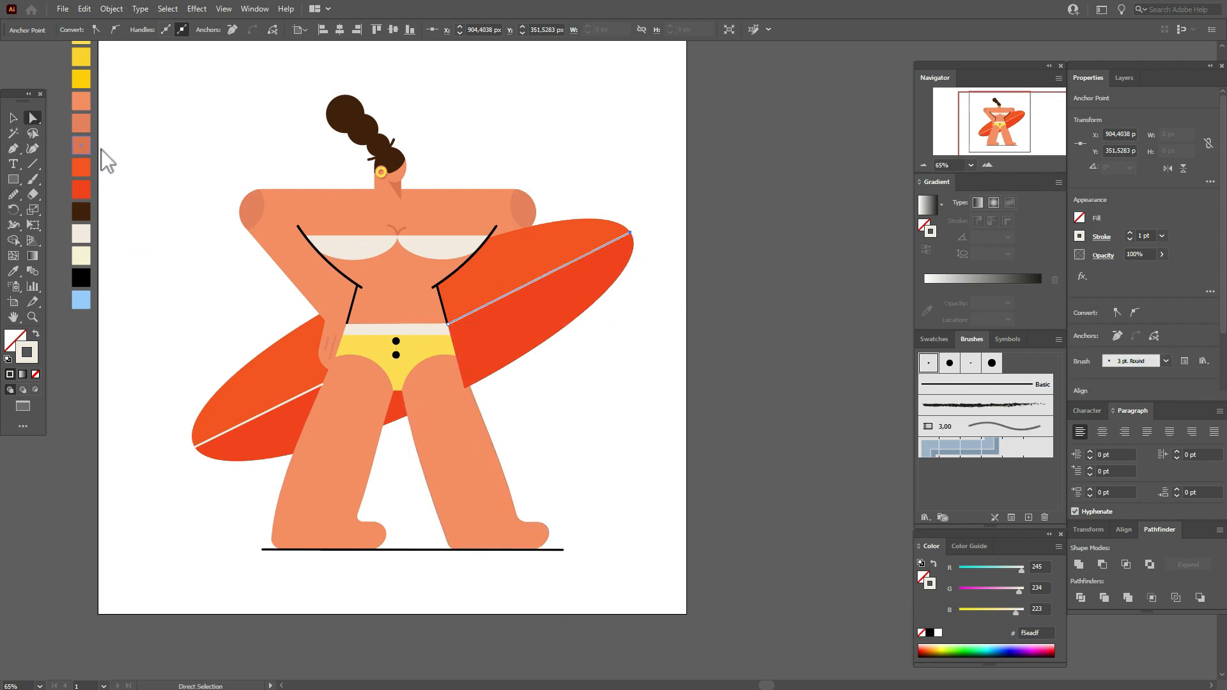
pyautogui.click(101, 150)
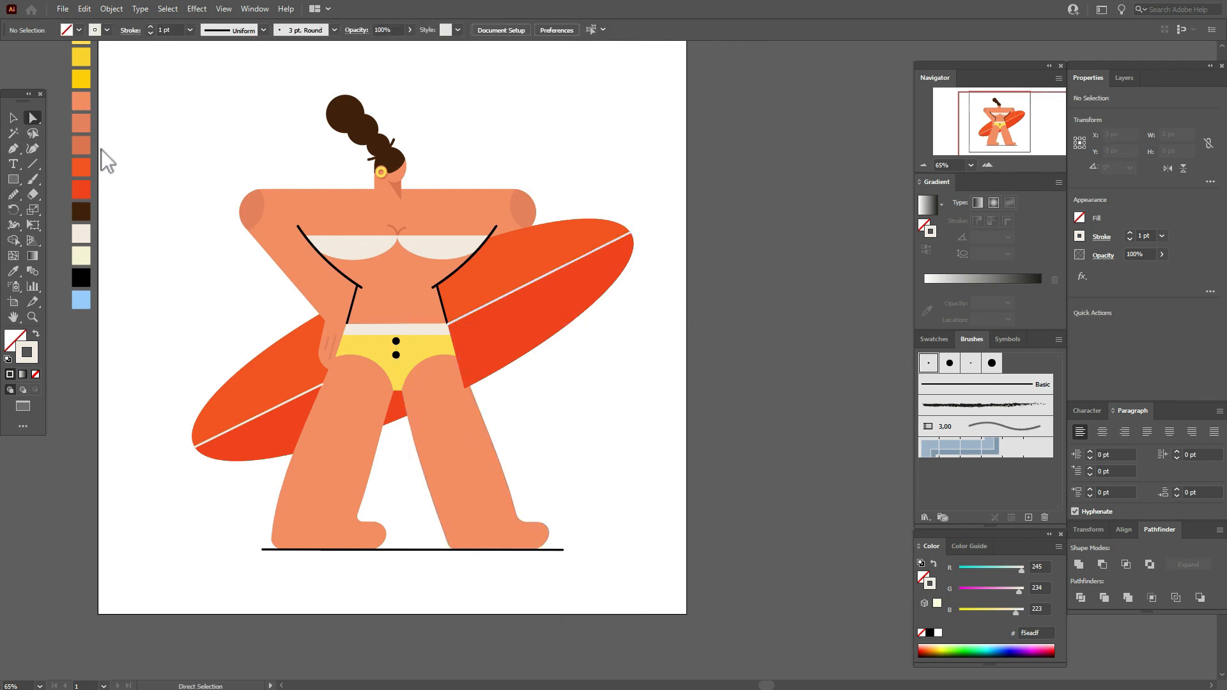
# Step: Bring the black waist contour line beside the surfboard's upper half to the front
pyautogui.click(448, 314)
pyautogui.press('v')
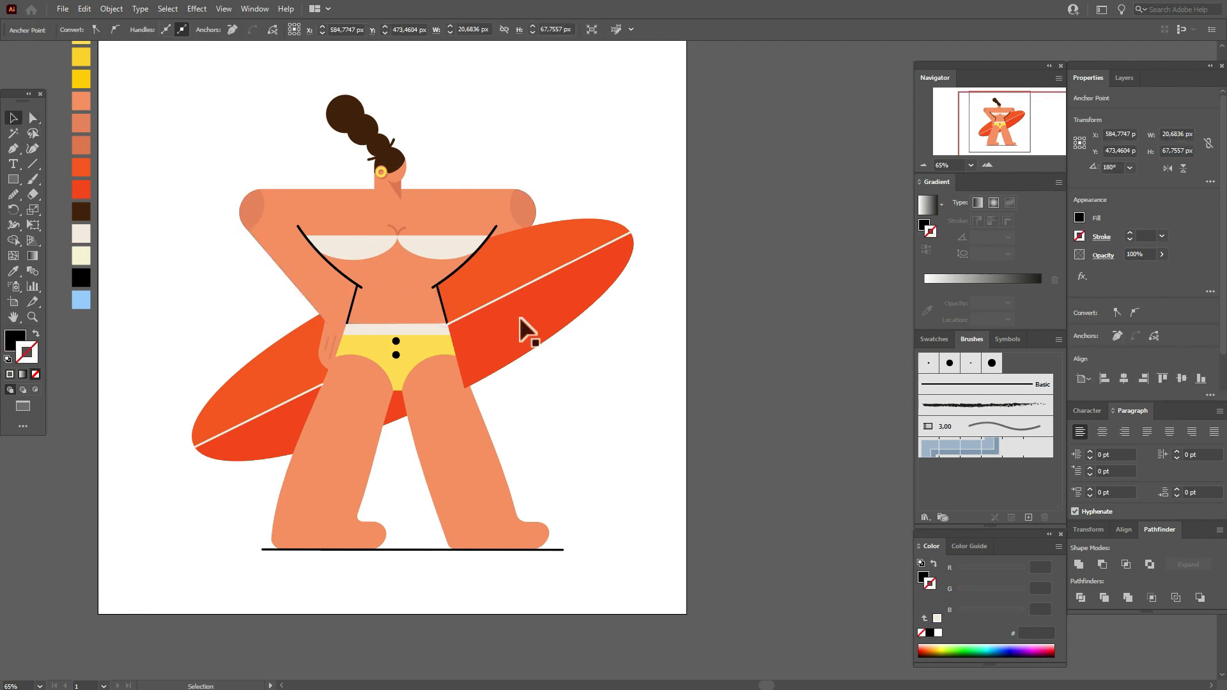
pyautogui.click(442, 309)
pyautogui.rightClick(442, 309)
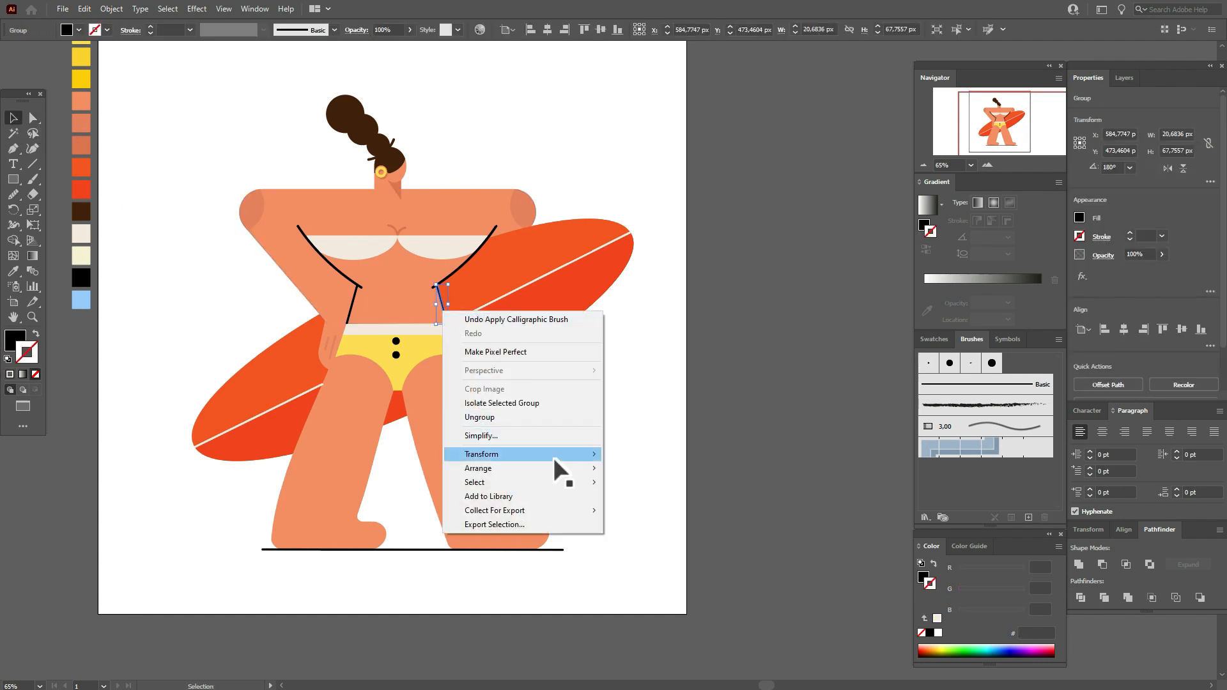
pyautogui.moveTo(559, 470)
pyautogui.click(642, 467)
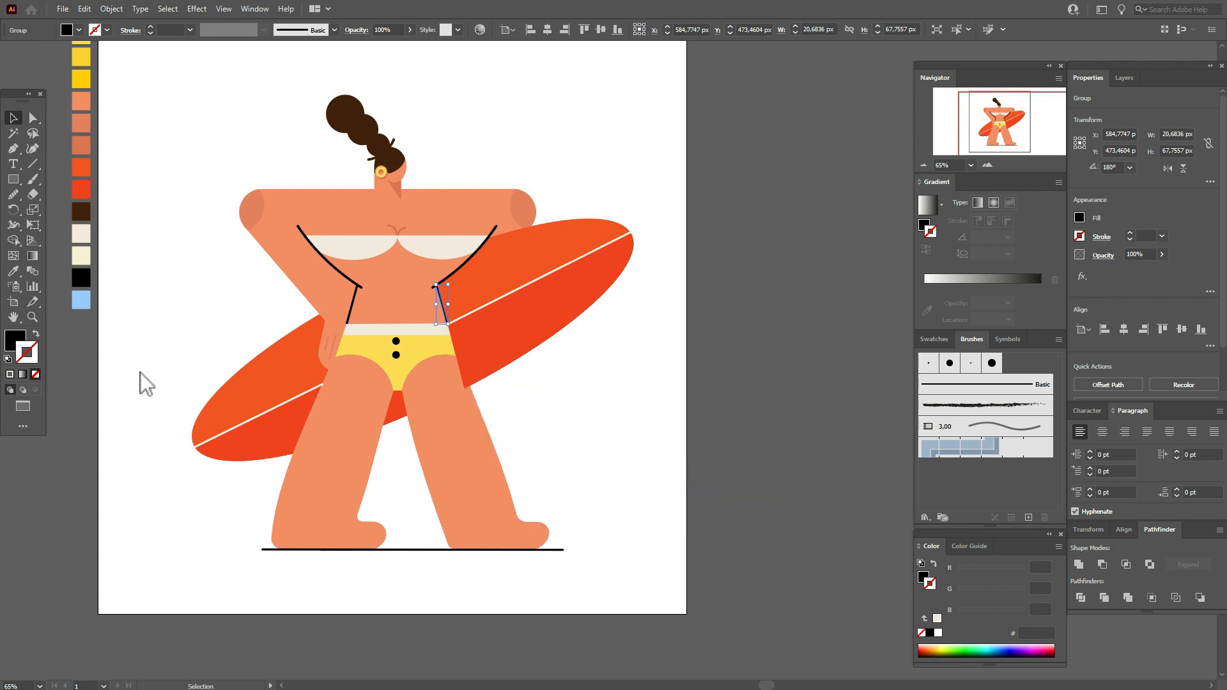
# Step: Send the base ellipse, its shading piece and the lower-left centre line to the back, behind the woman
pyautogui.moveTo(240, 454); pyautogui.dragTo(241, 454)
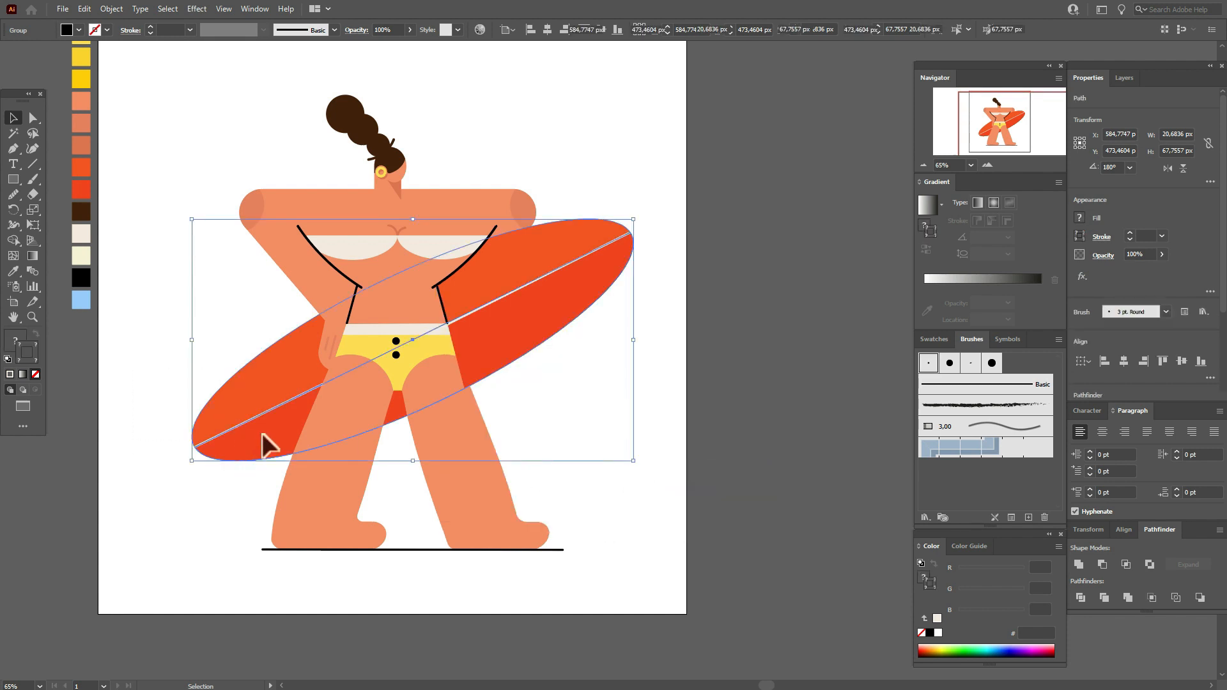
pyautogui.rightClick(262, 433)
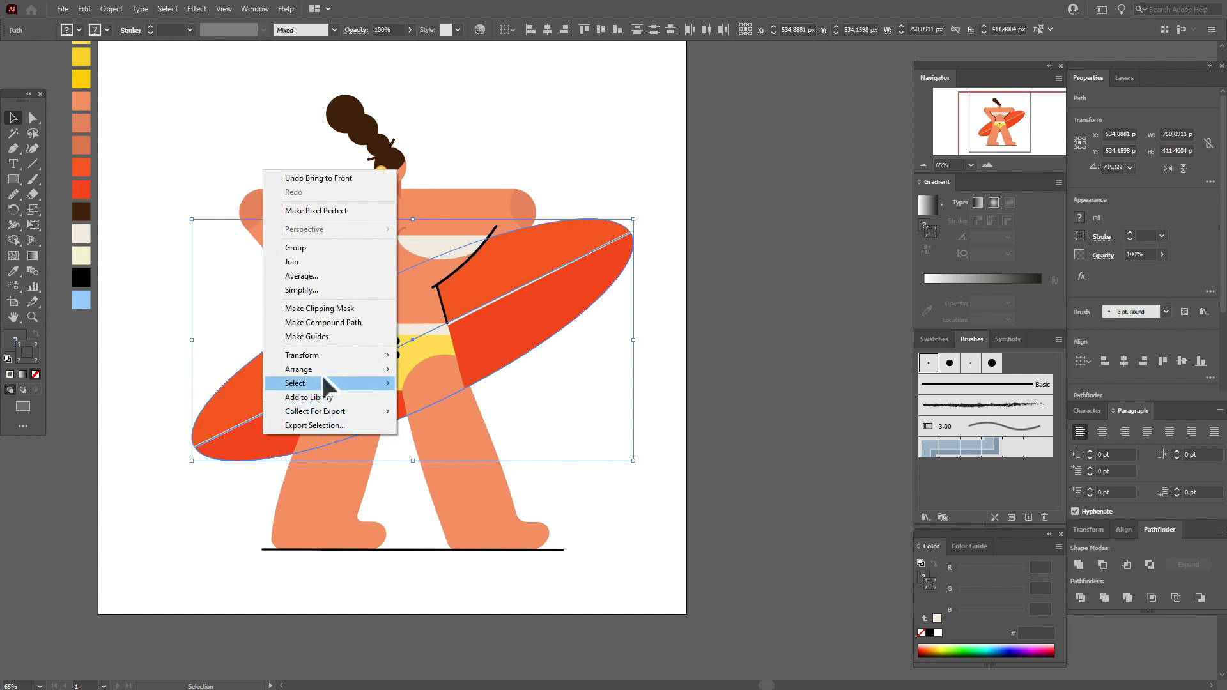
pyautogui.moveTo(323, 370)
pyautogui.click(439, 410)
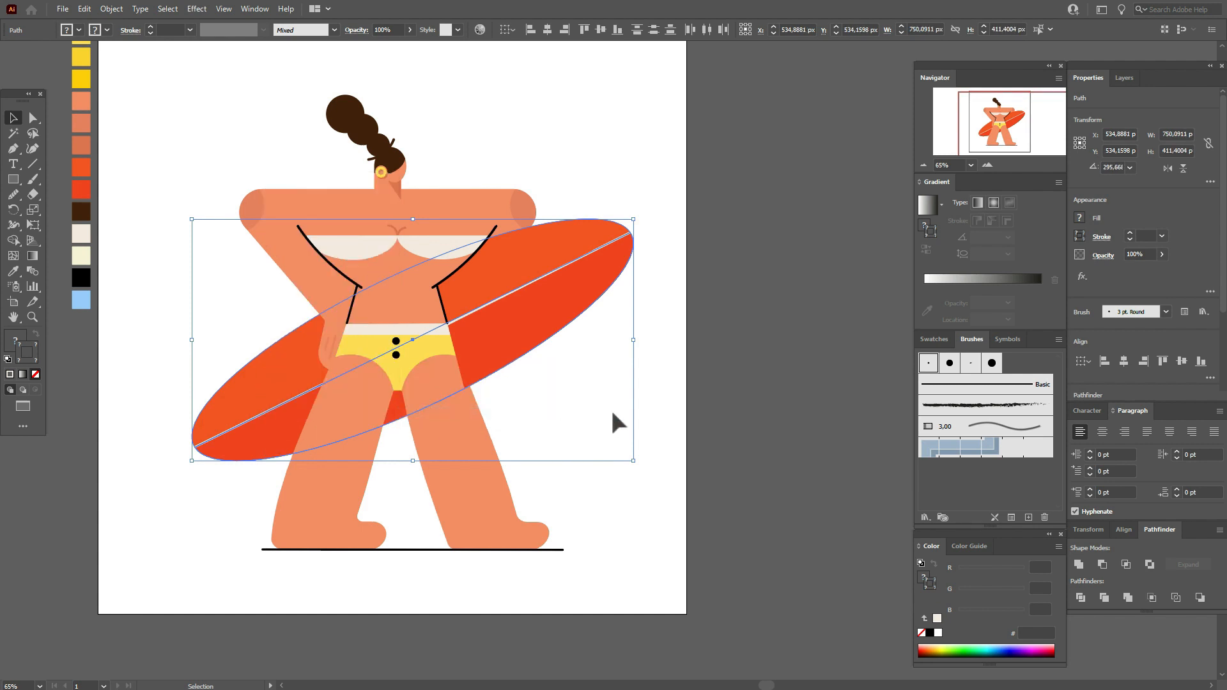
pyautogui.click(611, 408)
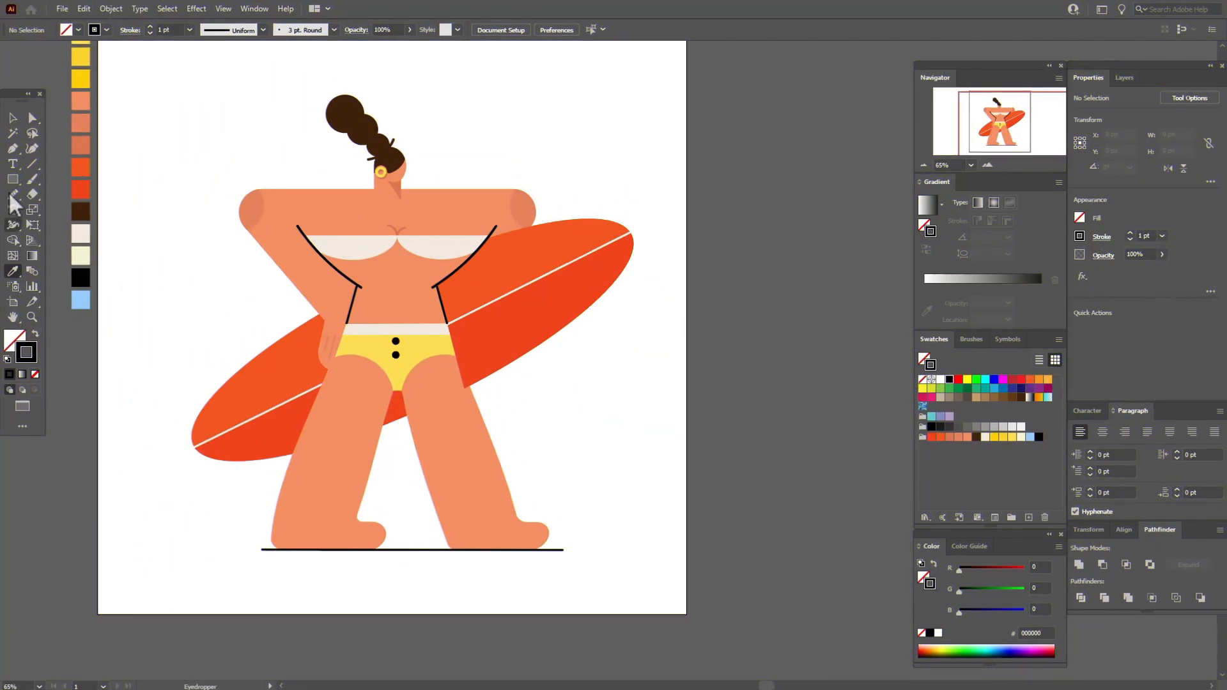
# Step: Outline the briefs' left leg opening and crotch edge with a black curved path using the 3 pt. Round brush
pyautogui.click(14, 149)
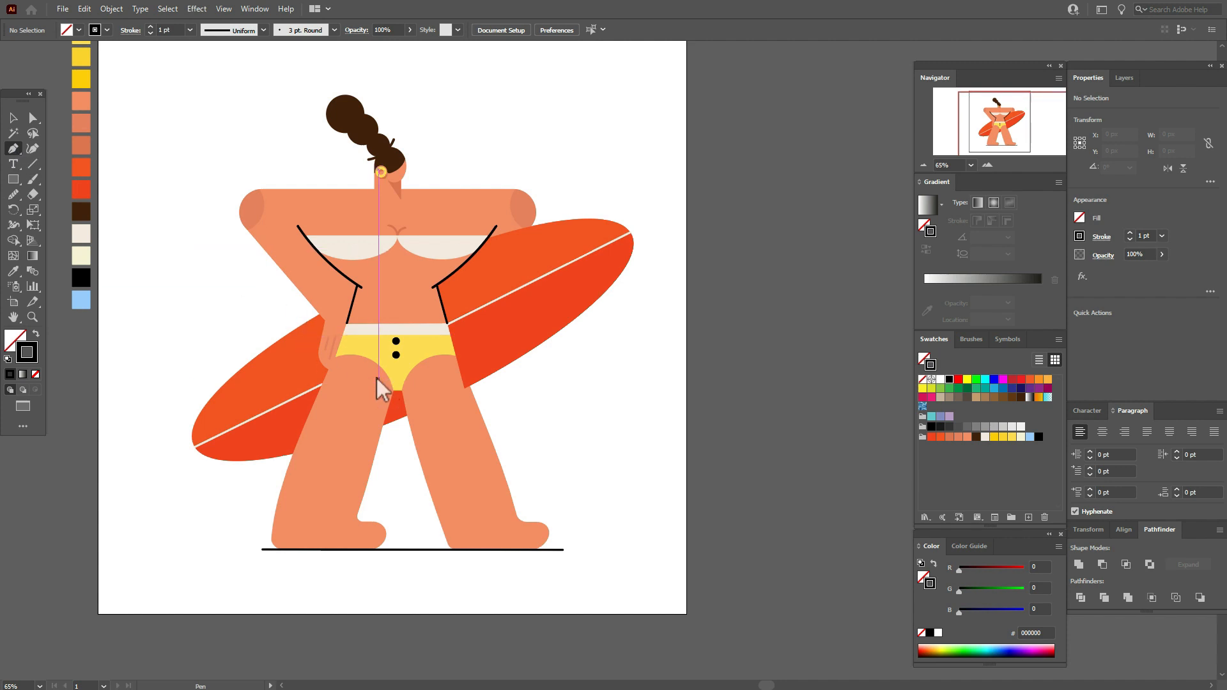
pyautogui.click(365, 356)
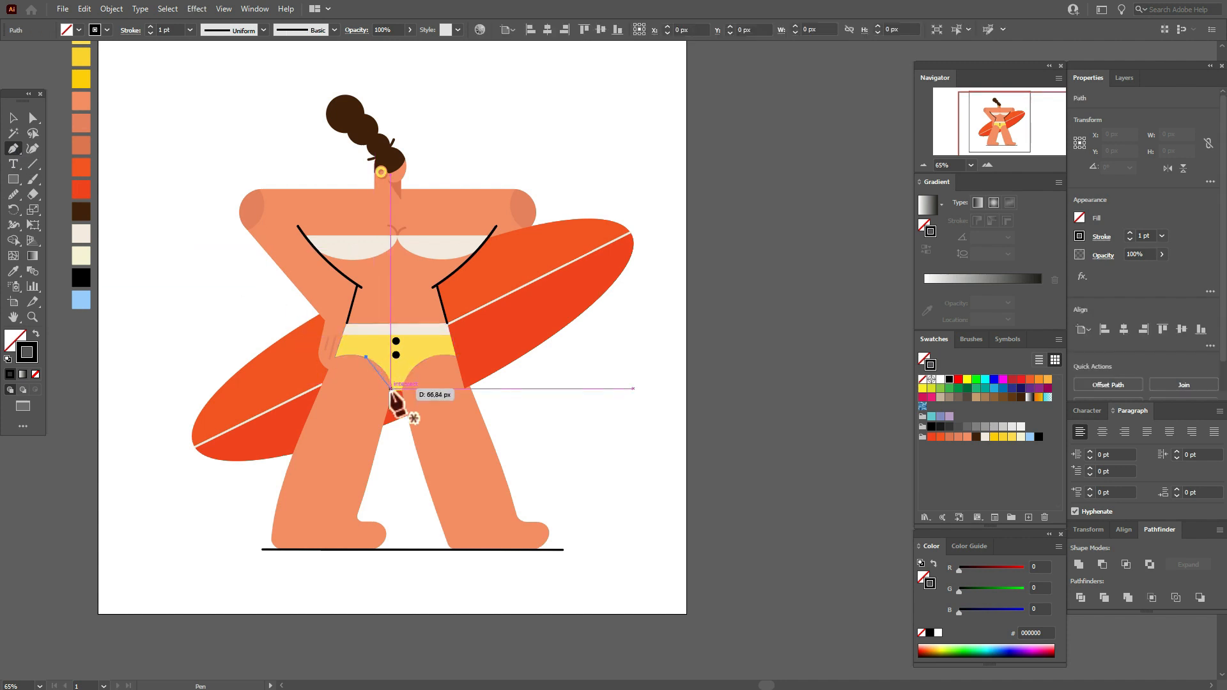
pyautogui.moveTo(390, 389); pyautogui.dragTo(402, 417)
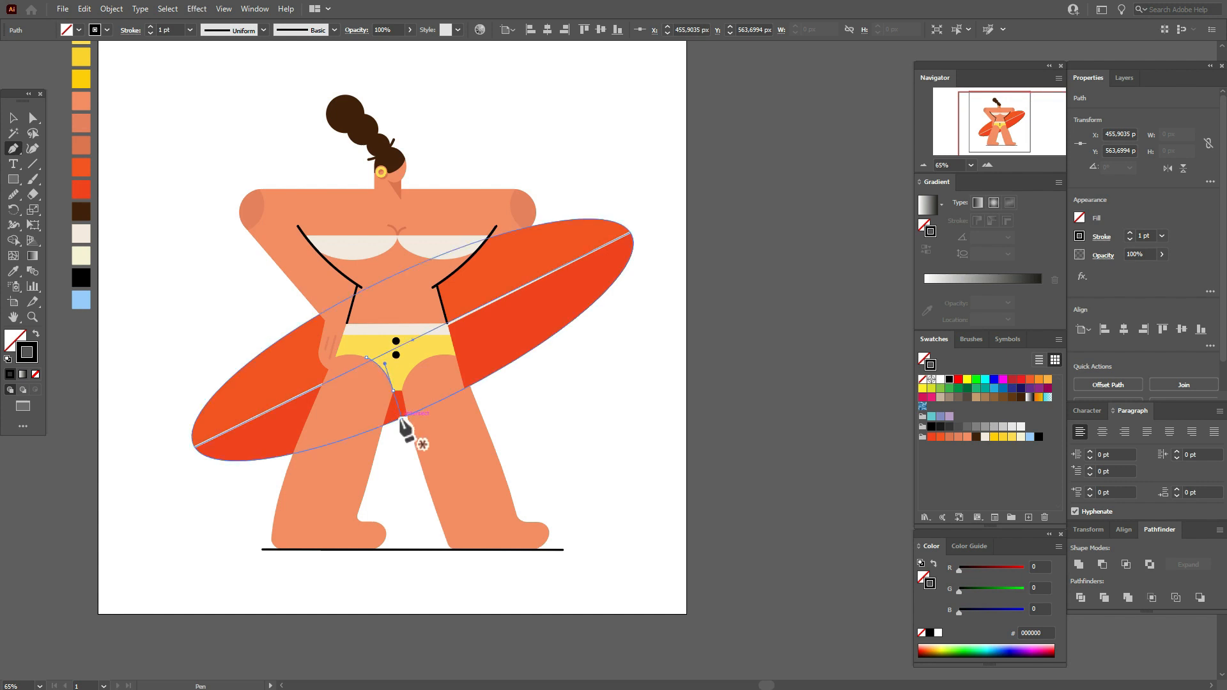
pyautogui.moveTo(398, 419); pyautogui.dragTo(398, 419)
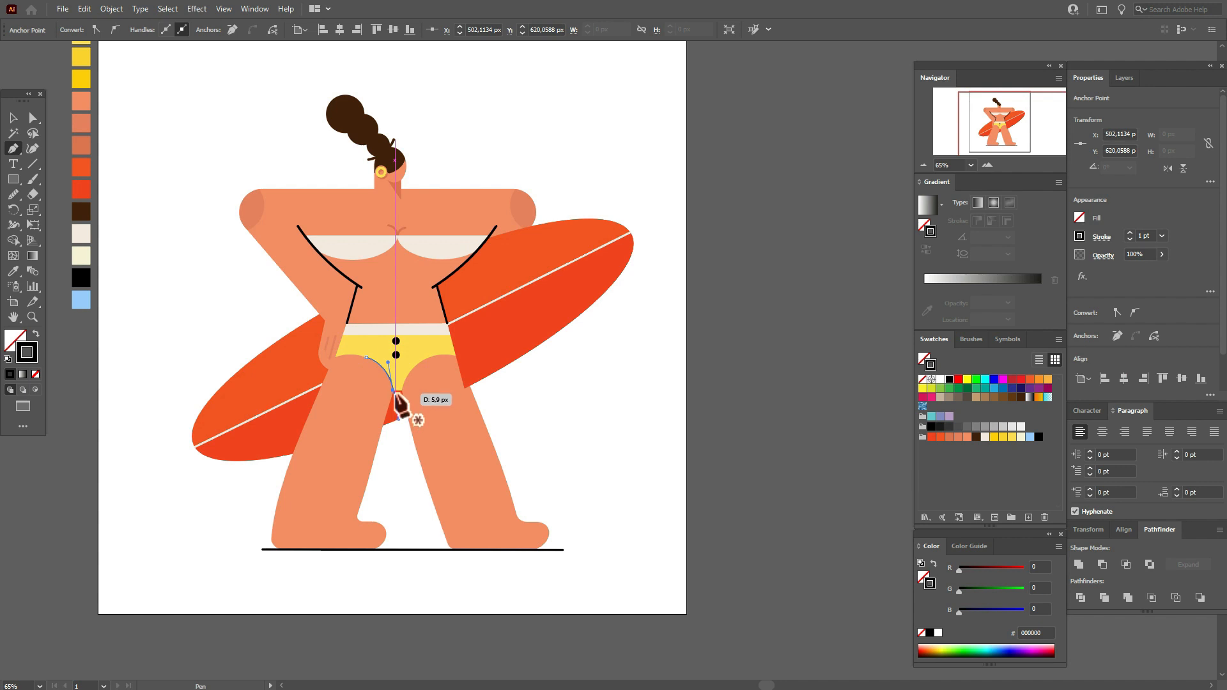
pyautogui.click(393, 391)
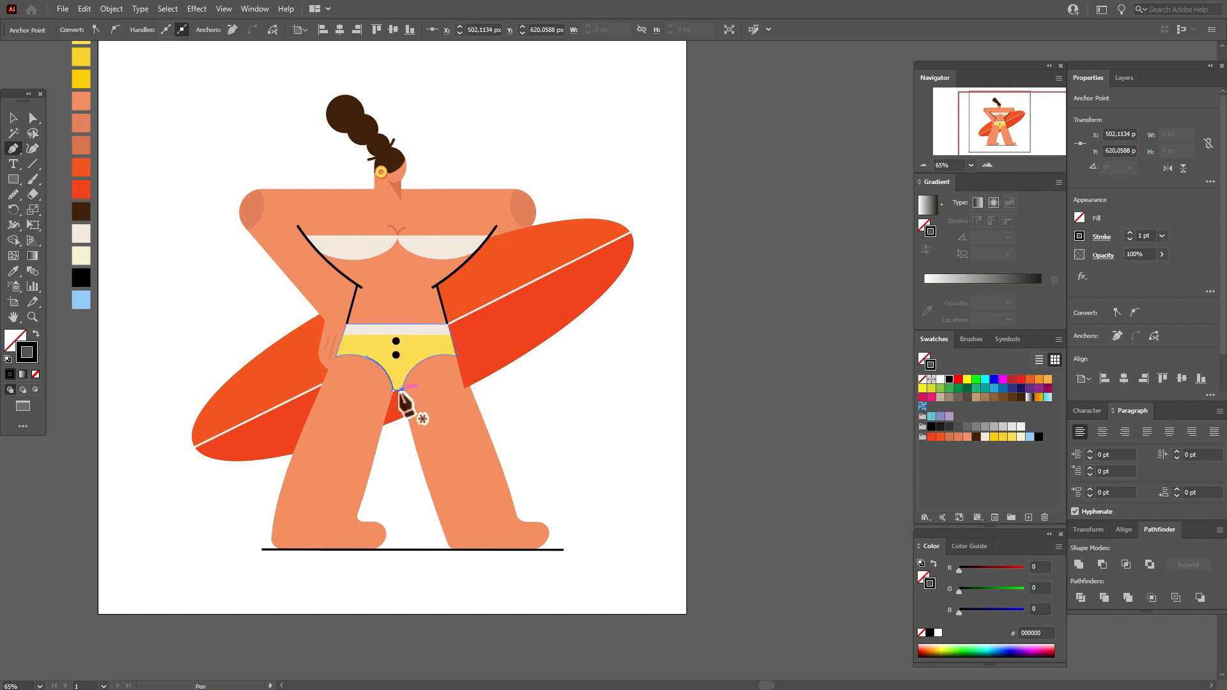
pyautogui.moveTo(399, 391); pyautogui.dragTo(403, 415)
pyautogui.press('Escape')
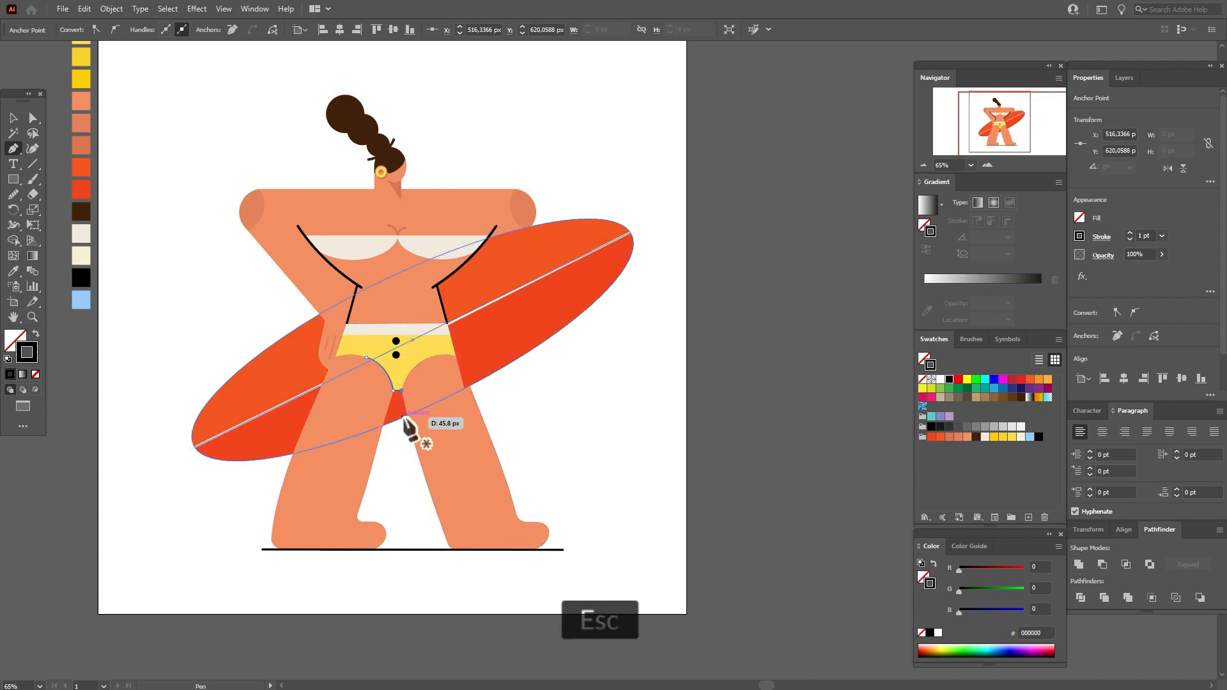
pyautogui.click(971, 339)
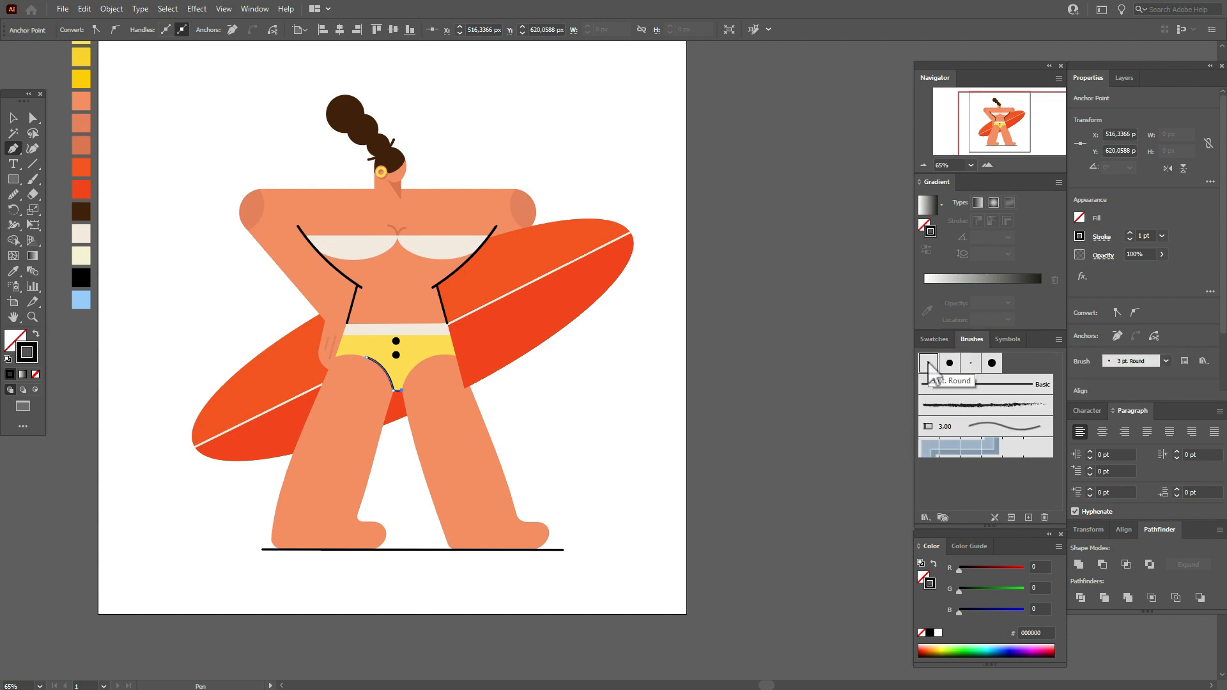
# Step: Outline the briefs' right leg opening with a black curved path using the 3 pt. Round brush
pyautogui.click(451, 356)
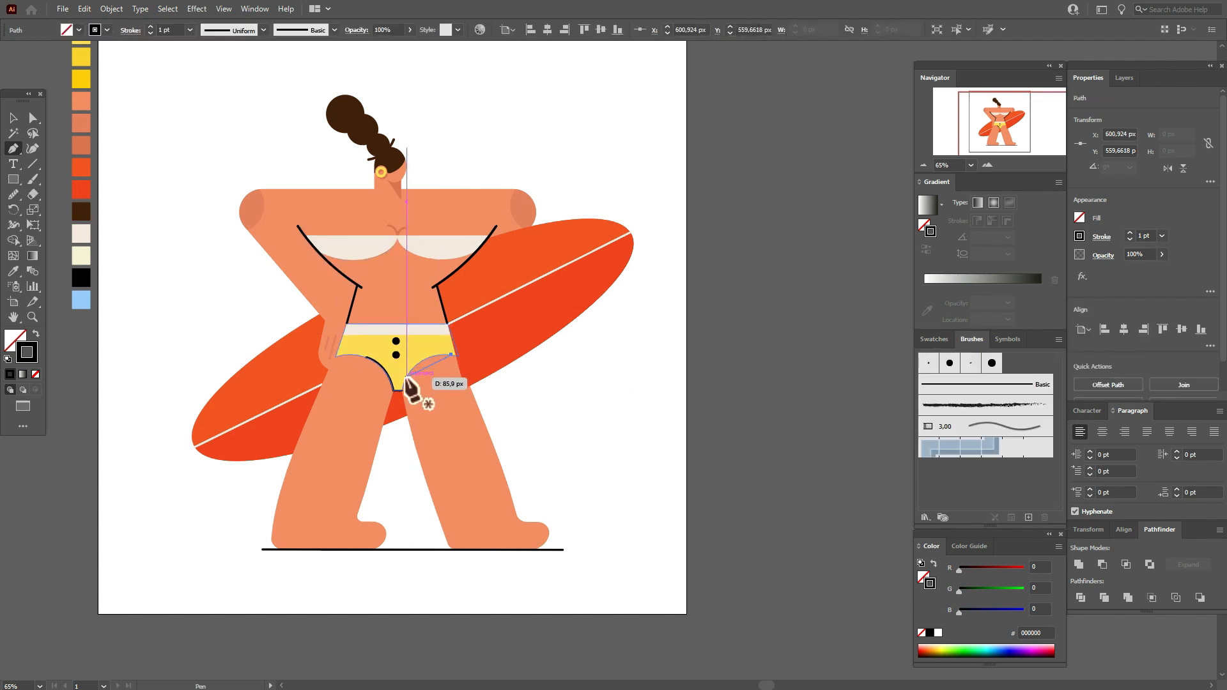
pyautogui.moveTo(407, 377); pyautogui.dragTo(394, 403)
pyautogui.press('Escape')
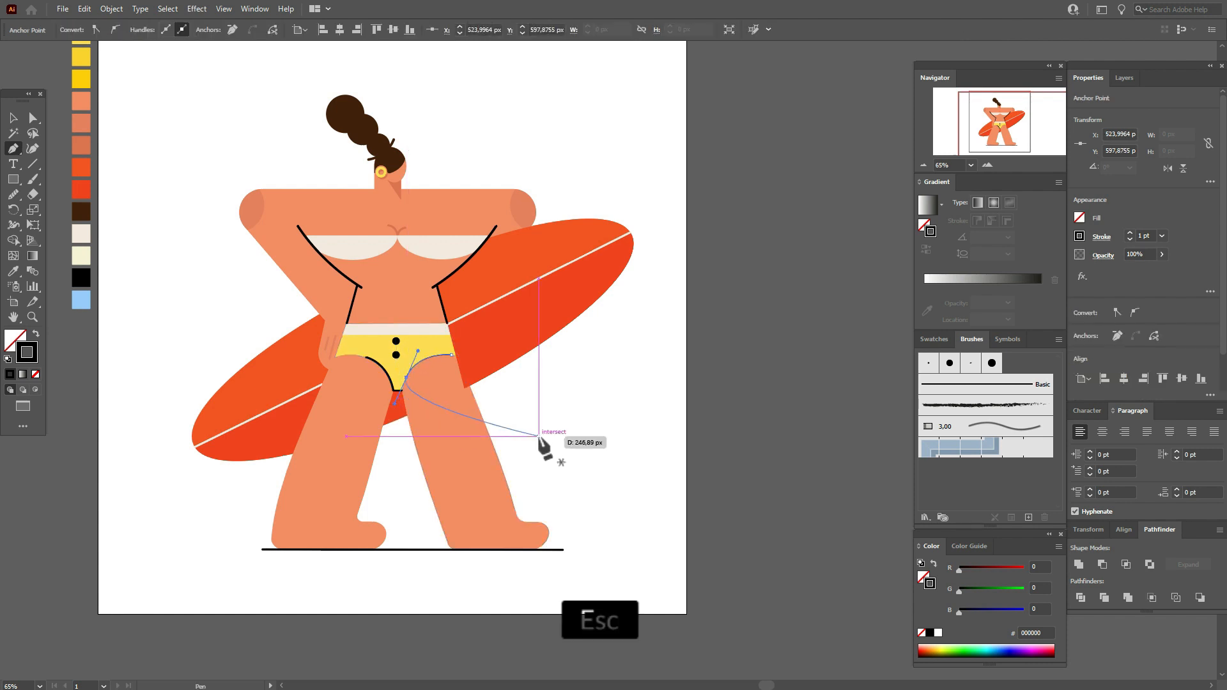
pyautogui.click(928, 363)
pyautogui.press('v')
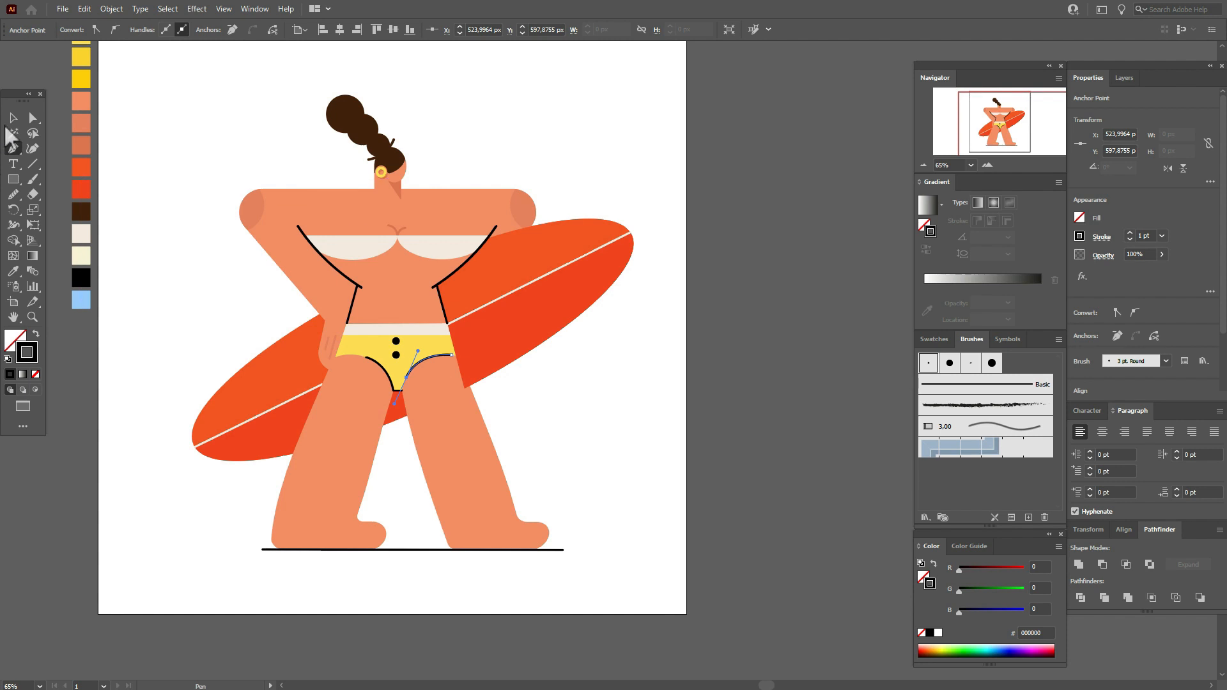
pyautogui.click(750, 286)
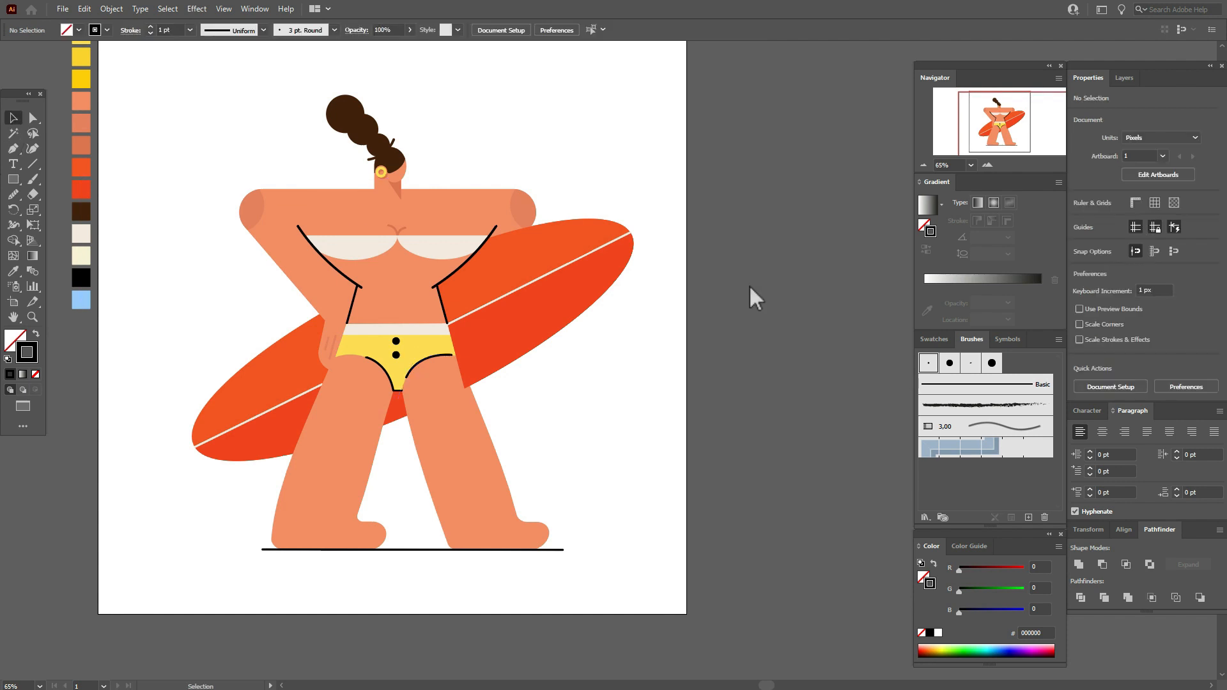
# Step: Outline the outer edge of the hand on the hip with a short black curved path using the 3 pt. Round brush
pyautogui.click(320, 343)
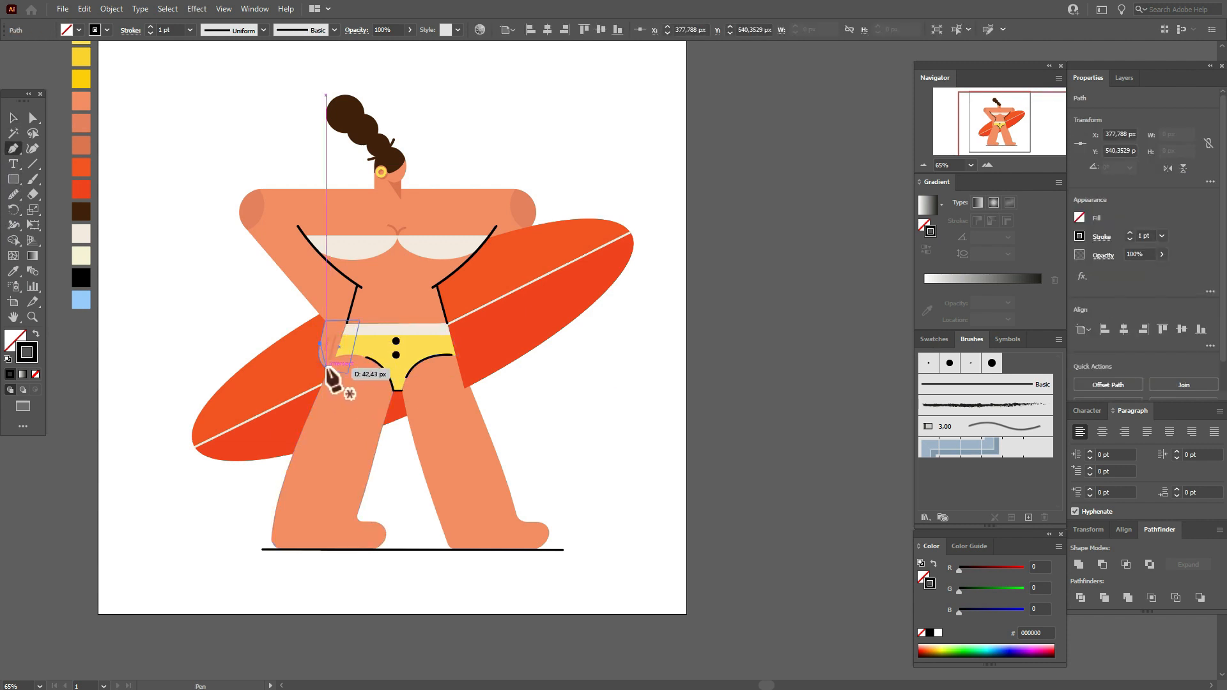
pyautogui.click(327, 369)
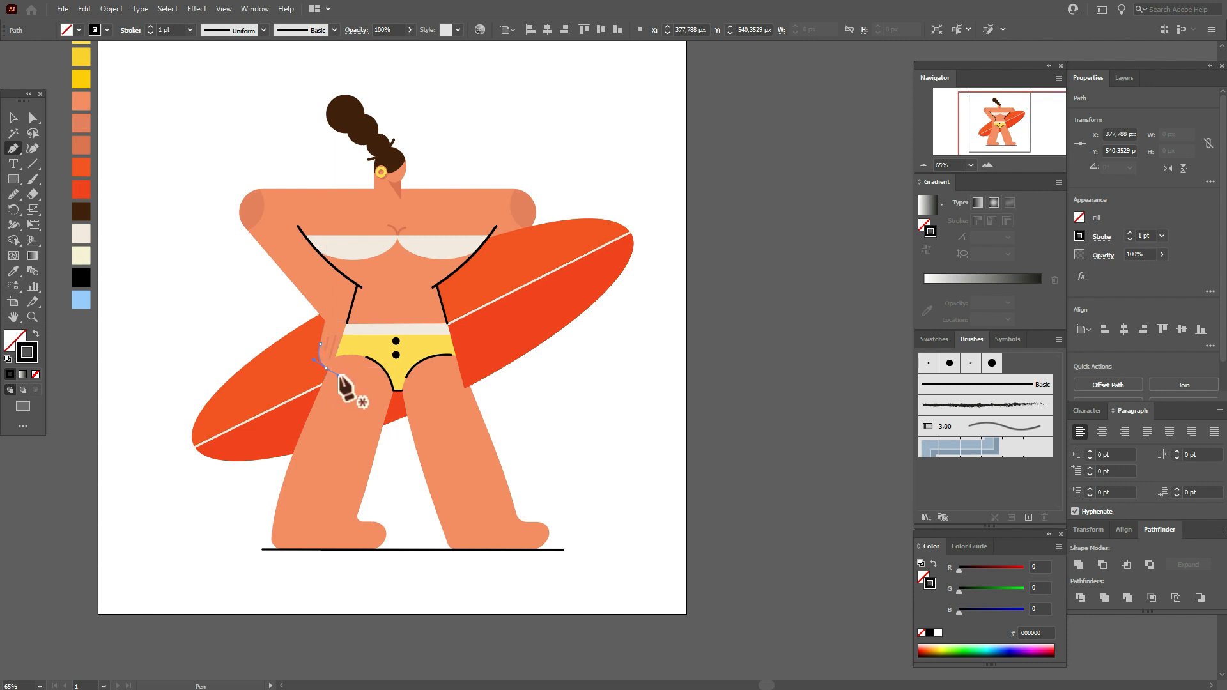
pyautogui.click(339, 375)
pyautogui.press('Escape')
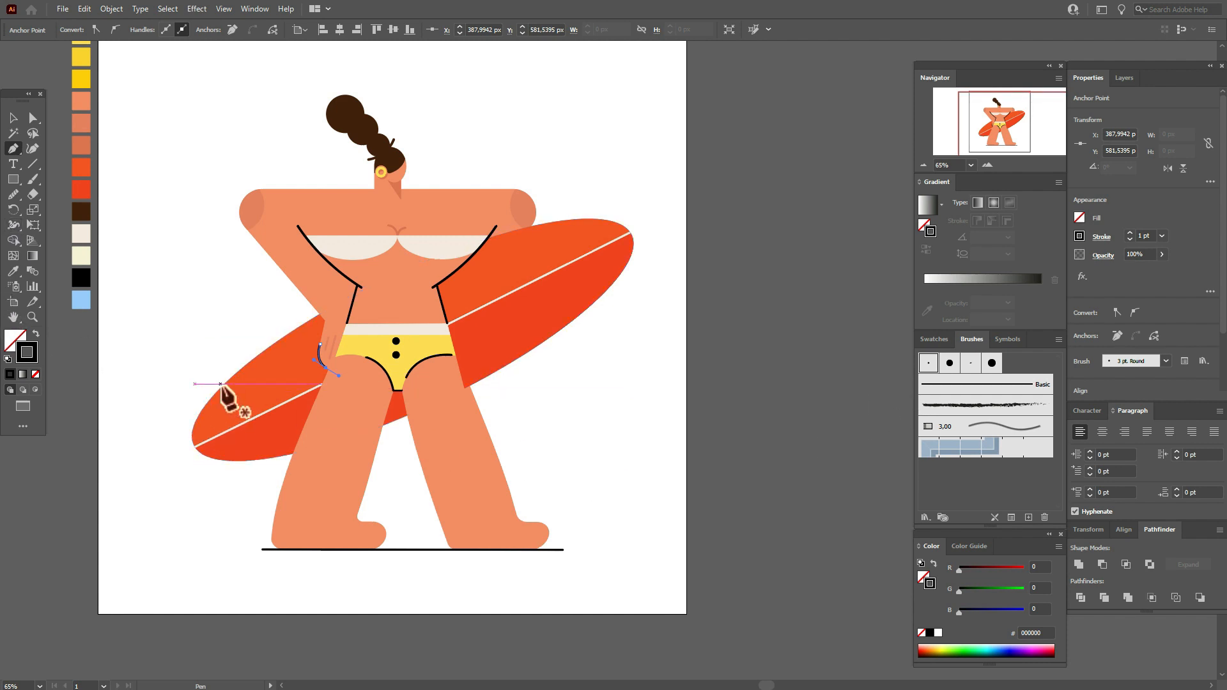
# Step: Trace the surfboard's lower-left tip with a black curved path using the 3 pt. Round brush
pyautogui.click(217, 455)
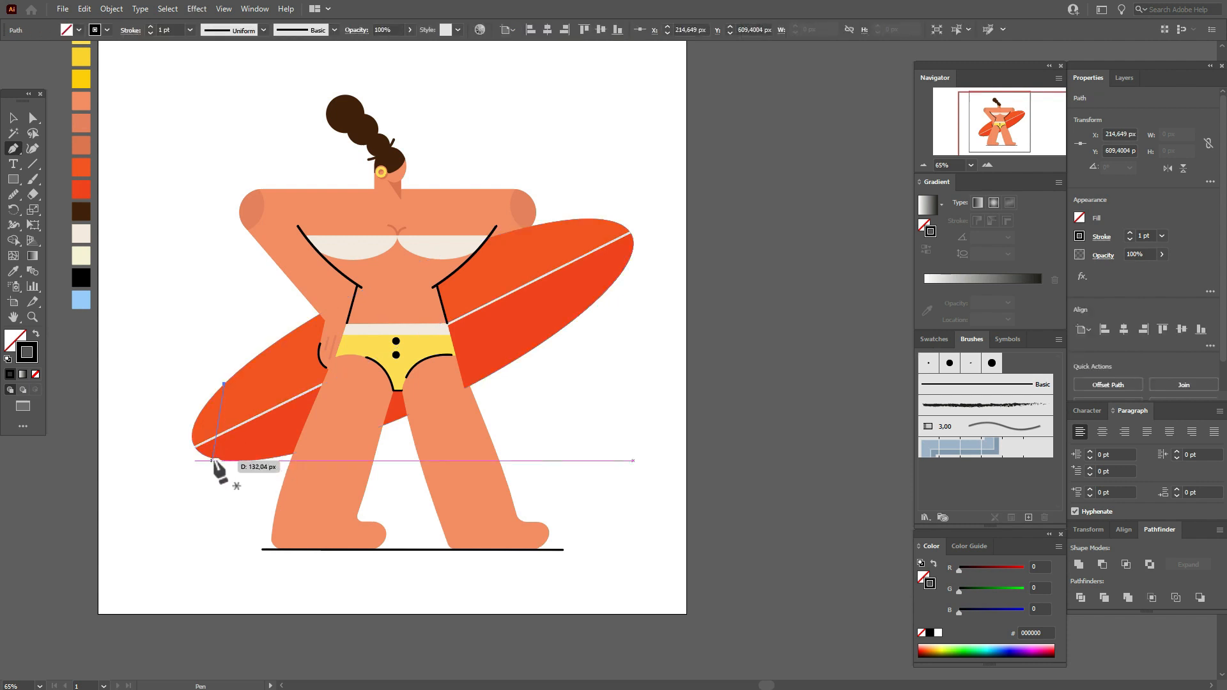
pyautogui.moveTo(257, 475); pyautogui.dragTo(269, 472)
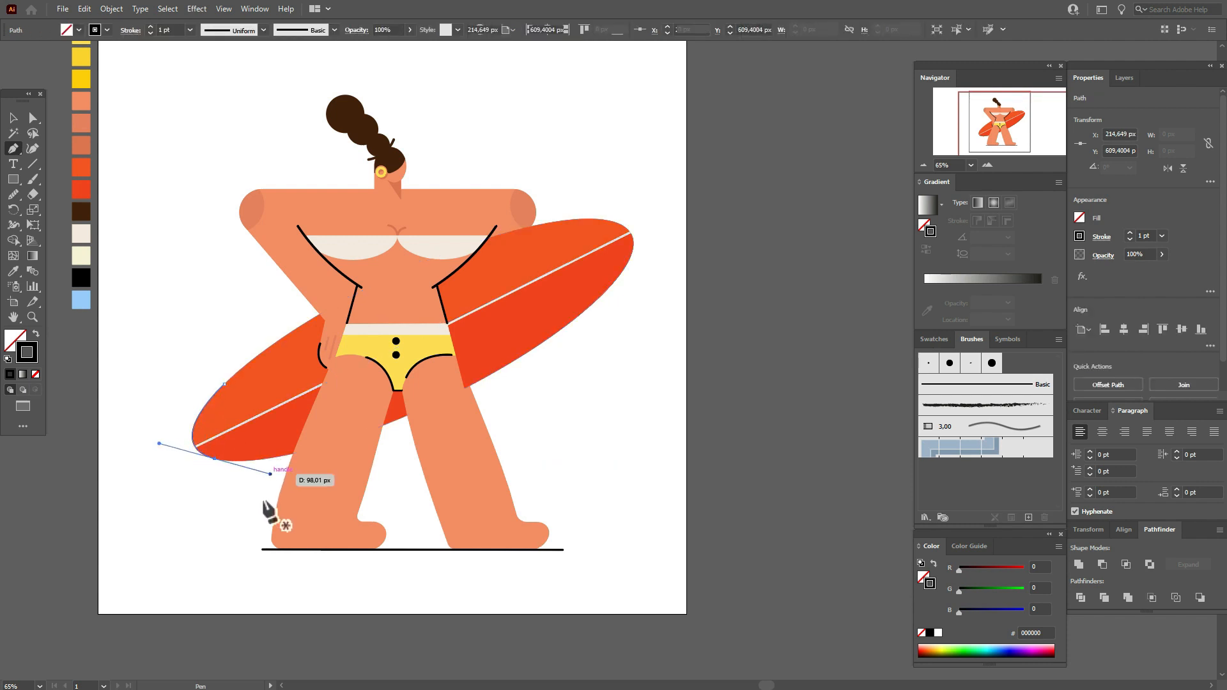
pyautogui.press('Escape')
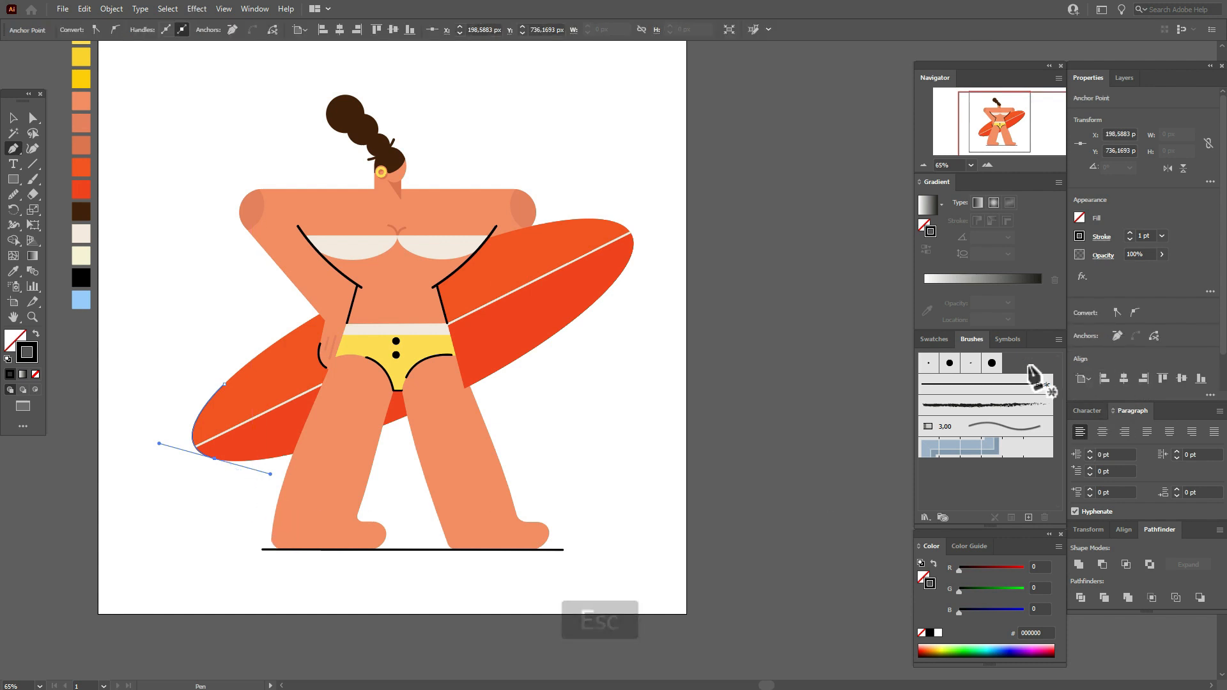
pyautogui.click(929, 362)
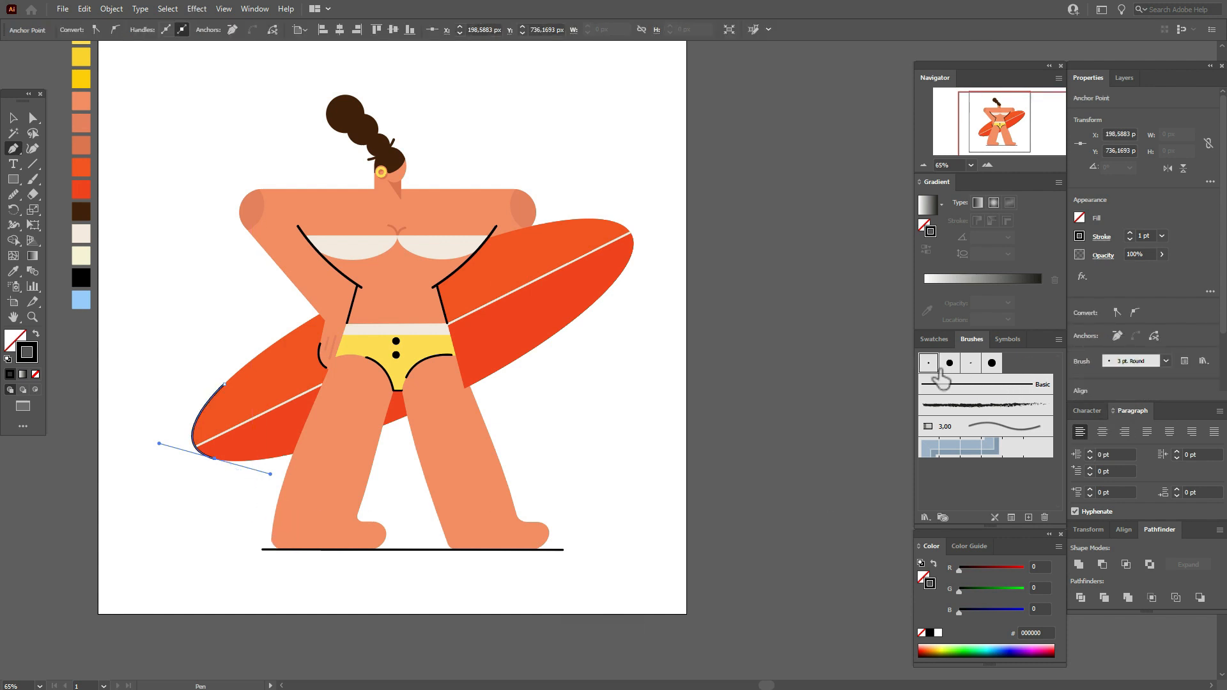
# Step: Trace the surfboard's upper-right tip with a black curved path using the 3 pt. Round brush
pyautogui.click(604, 219)
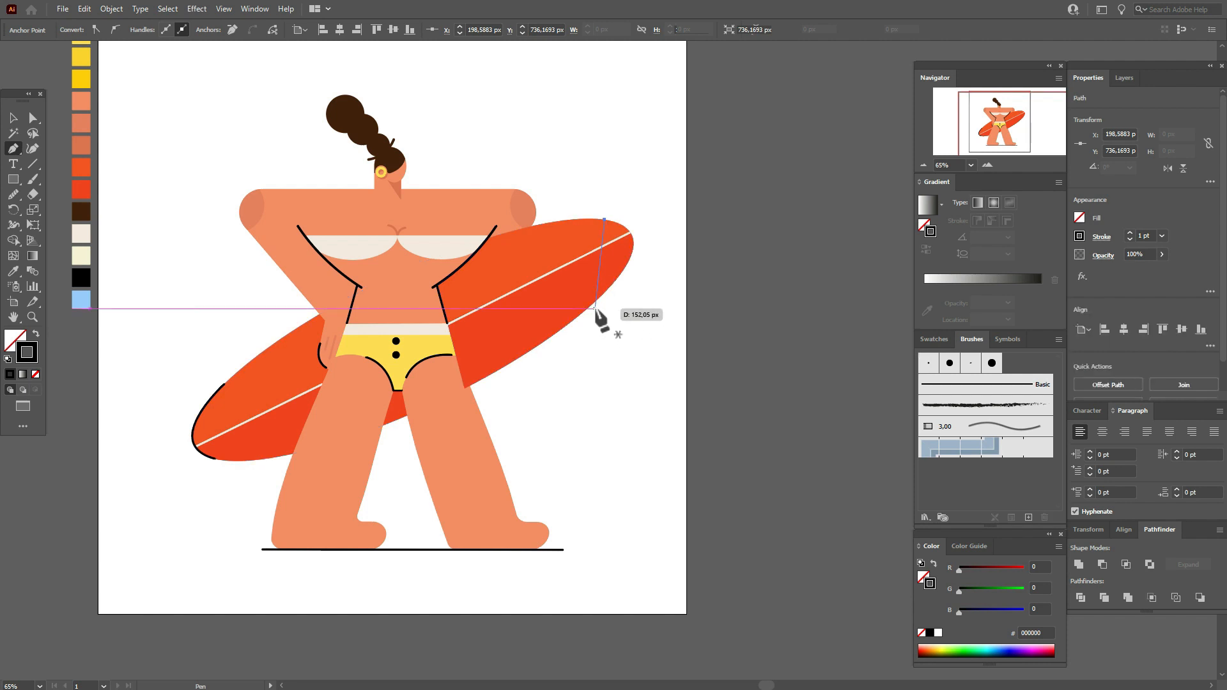
pyautogui.moveTo(594, 303); pyautogui.dragTo(509, 379)
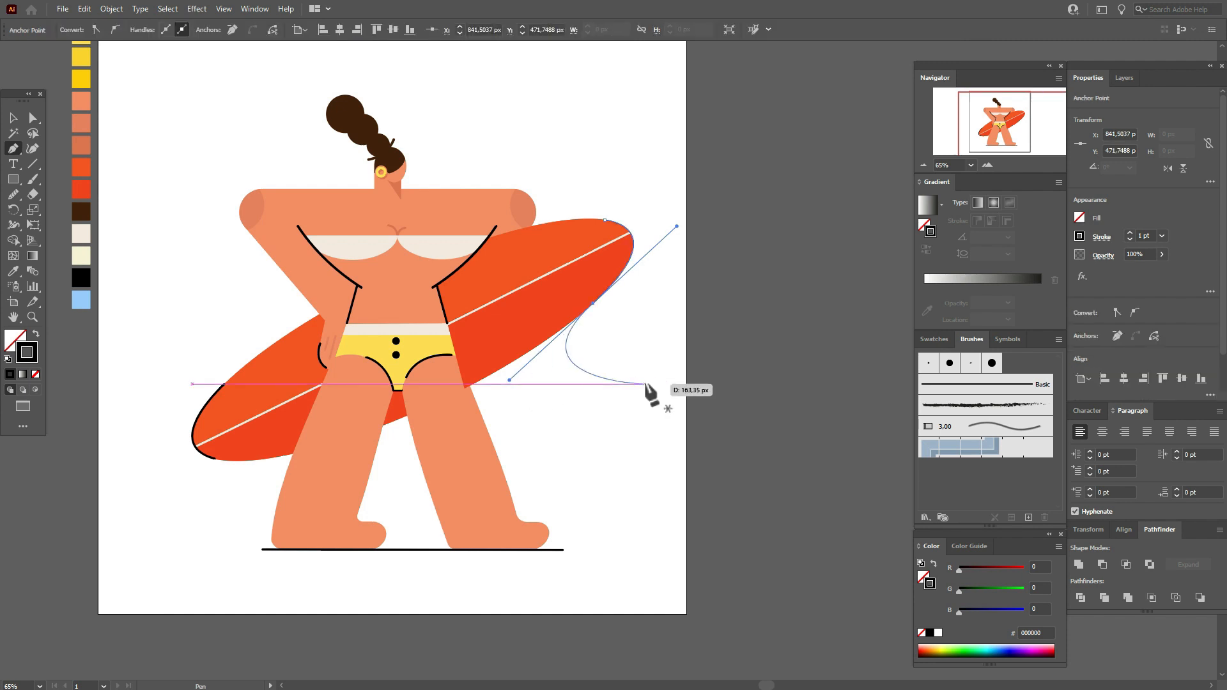
pyautogui.press('Escape')
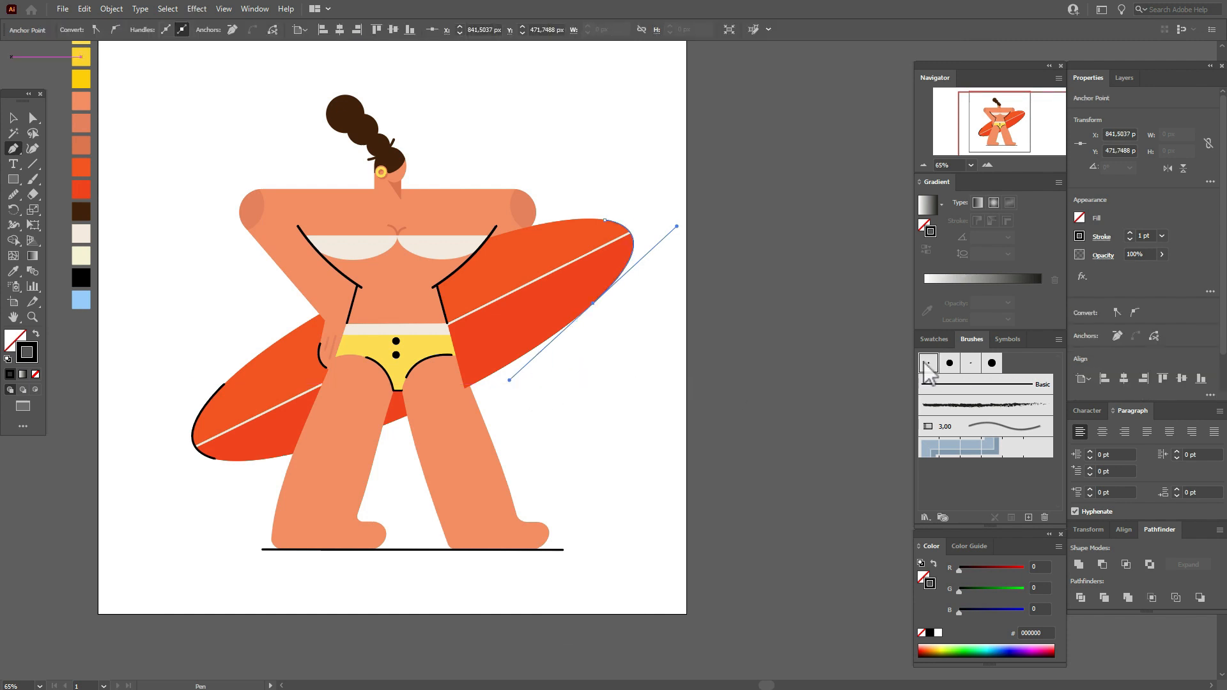
pyautogui.click(926, 363)
pyautogui.click(14, 119)
pyautogui.click(171, 133)
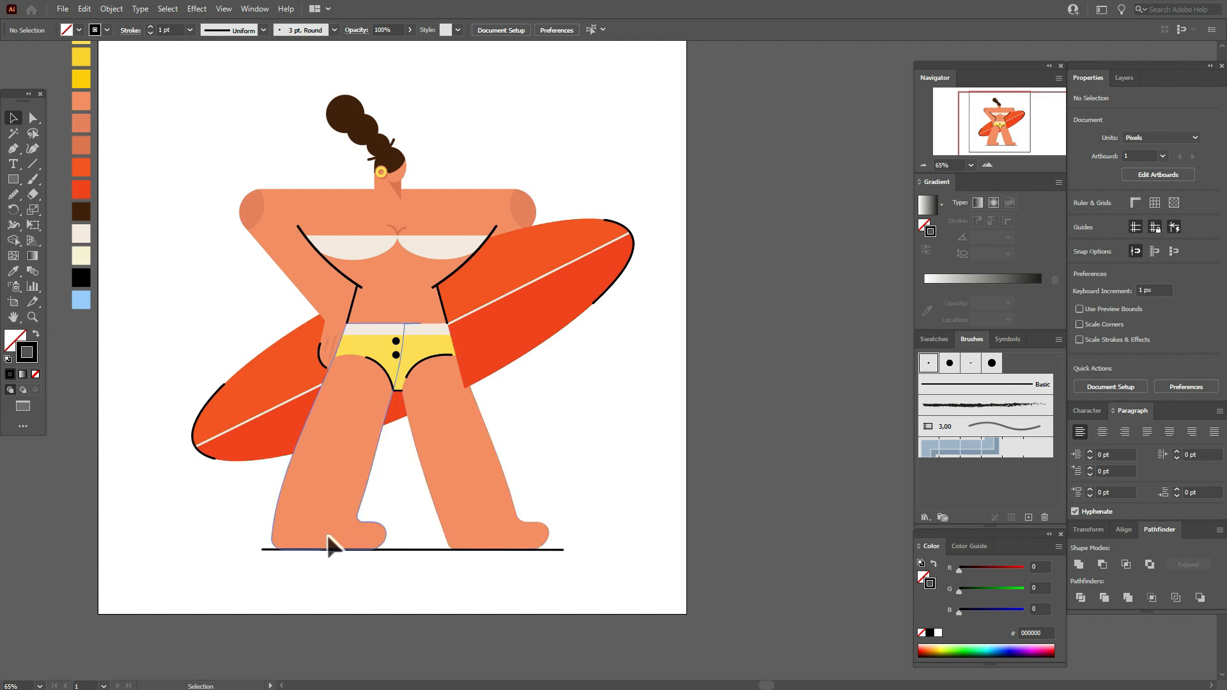
# Step: Draw a slanted dash about 18 px long on the left leg, stroked in the neck shadow's colour with the 3 pt. Round brush
pyautogui.click(13, 271)
pyautogui.click(401, 198)
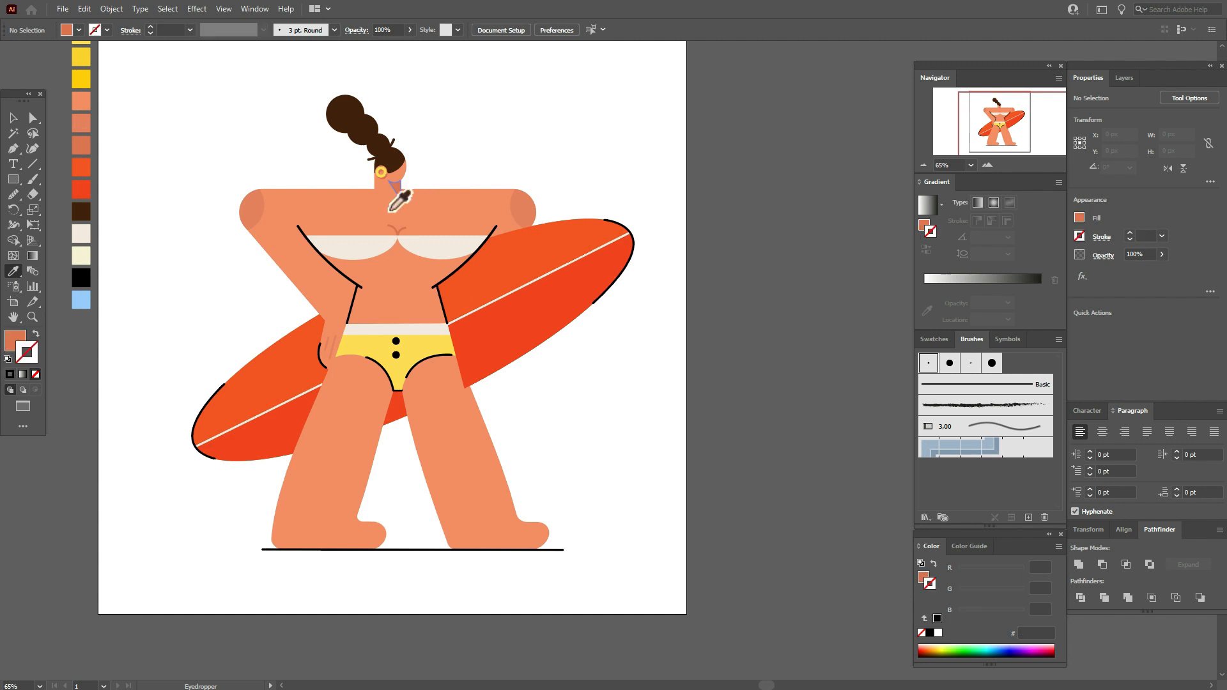
pyautogui.click(36, 334)
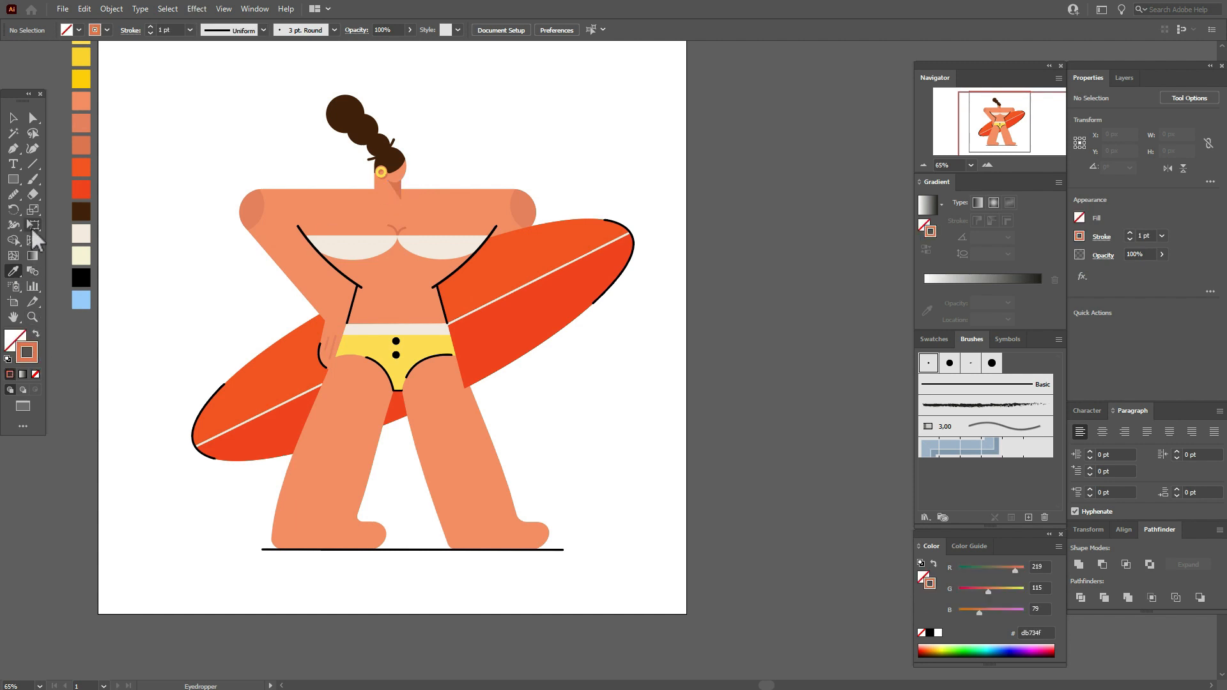
pyautogui.click(32, 164)
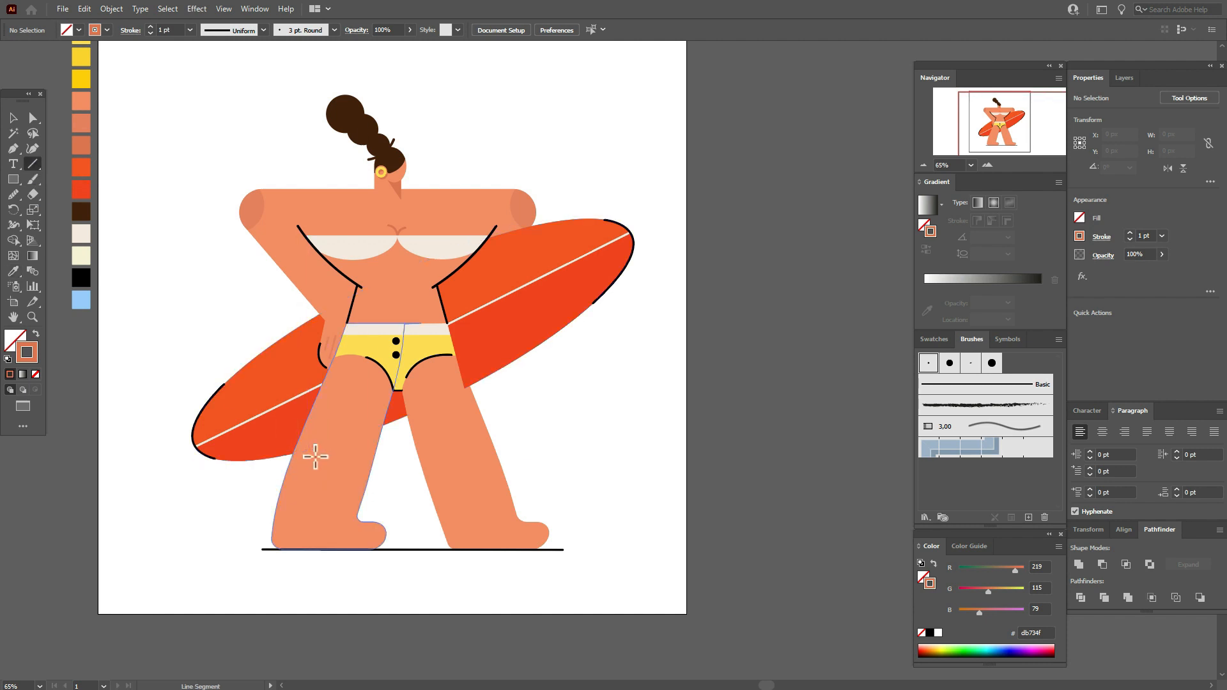
pyautogui.moveTo(315, 458)
pyautogui.mouseDown()
pyautogui.moveTo(310, 475)
pyautogui.moveTo(308, 461)
pyautogui.mouseUp()
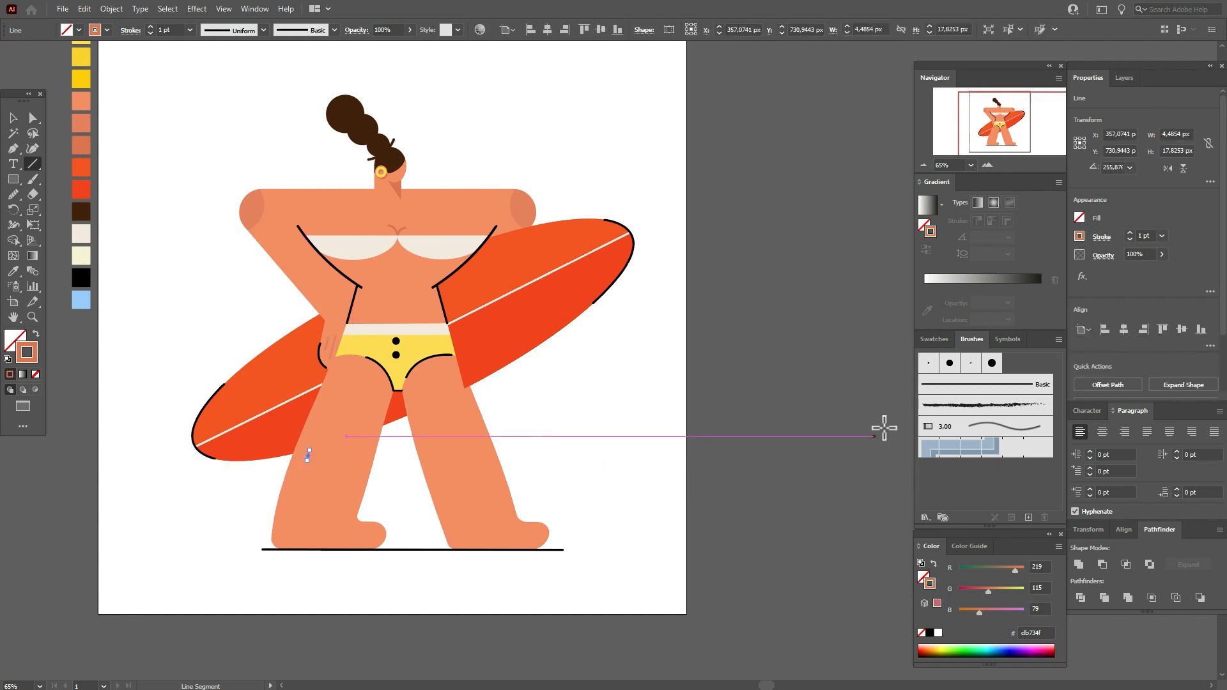
pyautogui.click(928, 363)
pyautogui.click(13, 119)
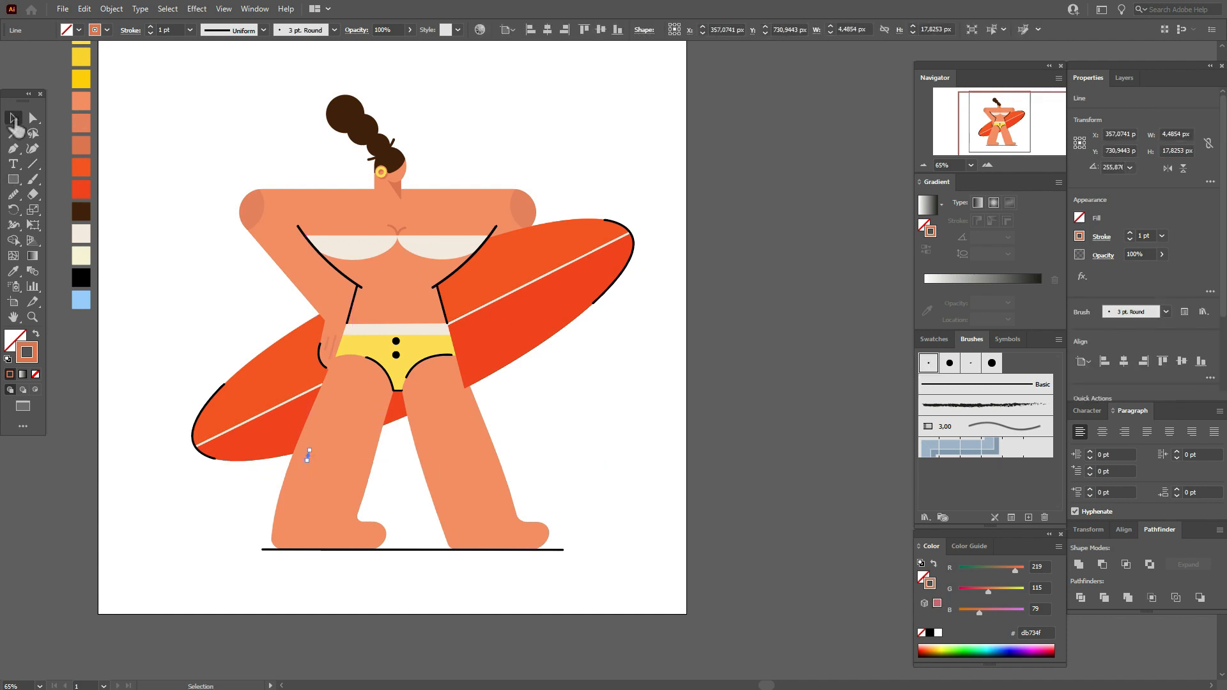
pyautogui.click(152, 155)
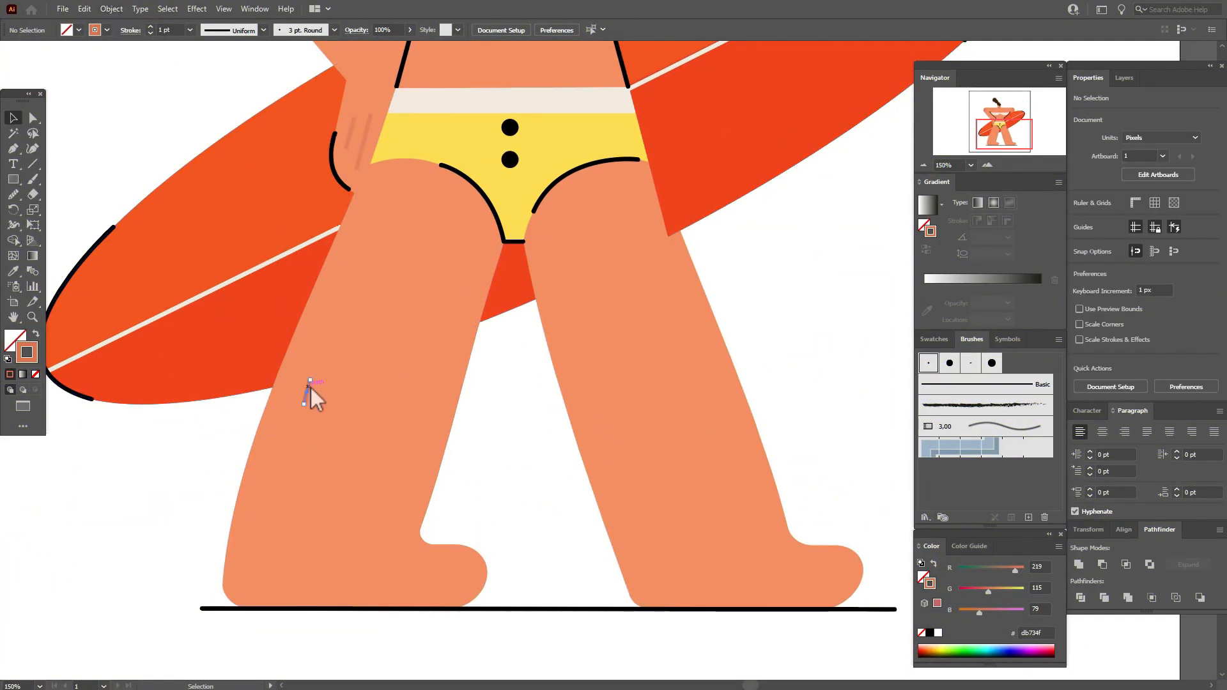
# Step: Expand the dash's appearance and scatter copies of it over the left leg, making six marks in total
pyautogui.click(310, 396)
pyautogui.click(113, 9)
pyautogui.click(151, 172)
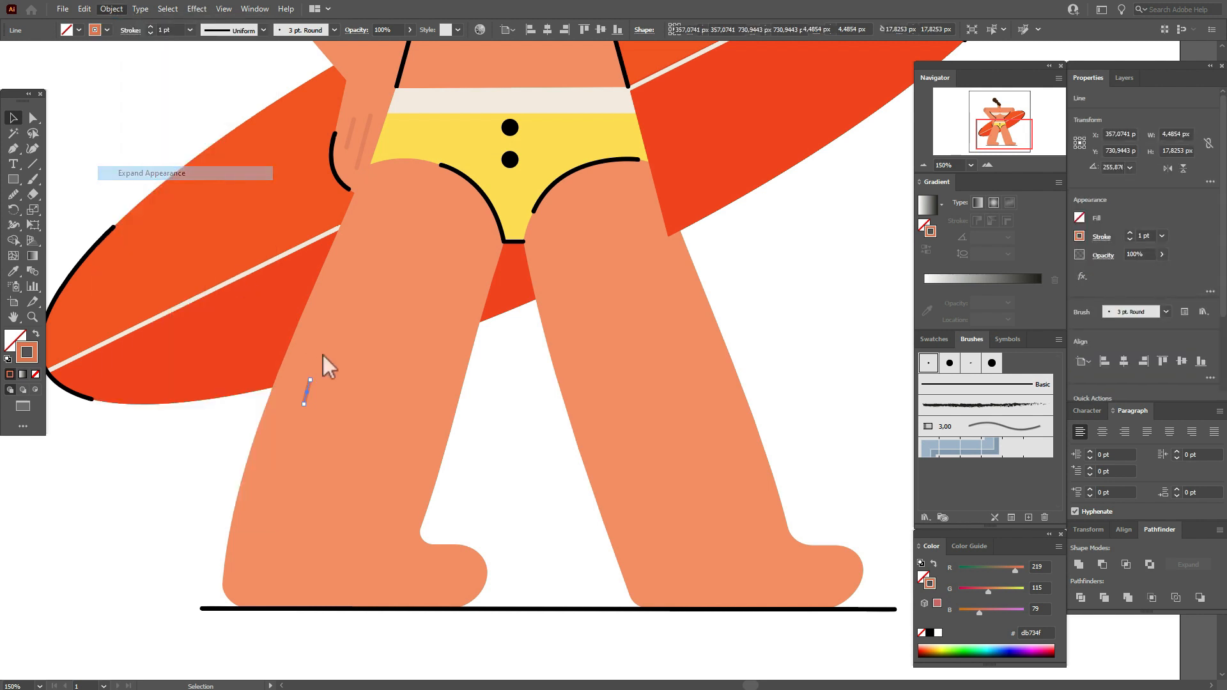
pyautogui.moveTo(310, 396)
pyautogui.mouseDown()
pyautogui.moveTo(375, 364)
pyautogui.moveTo(368, 344)
pyautogui.moveTo(403, 415)
pyautogui.mouseUp()
pyautogui.moveTo(403, 415); pyautogui.dragTo(340, 459)
# Step: Place five copies of the dash on the right leg, reflected so they slant the opposite way
pyautogui.moveTo(384, 531)
pyautogui.mouseDown()
pyautogui.moveTo(555, 469)
pyautogui.moveTo(602, 369)
pyautogui.mouseUp()
pyautogui.rightClick(600, 365)
pyautogui.moveTo(645, 446); pyautogui.dragTo(682, 527)
pyautogui.click(804, 467)
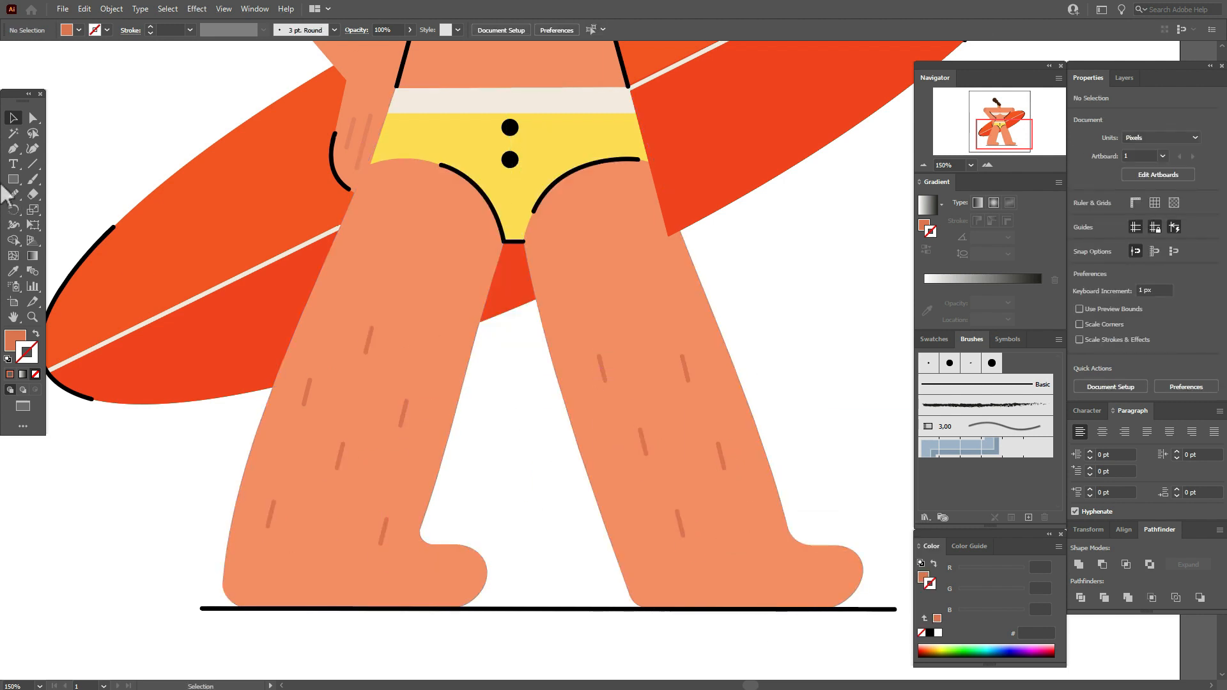
# Step: Draw a circle about 53 px in diameter over the left foot's heel with the Ellipse tool
pyautogui.moveTo(13, 182); pyautogui.dragTo(57, 209)
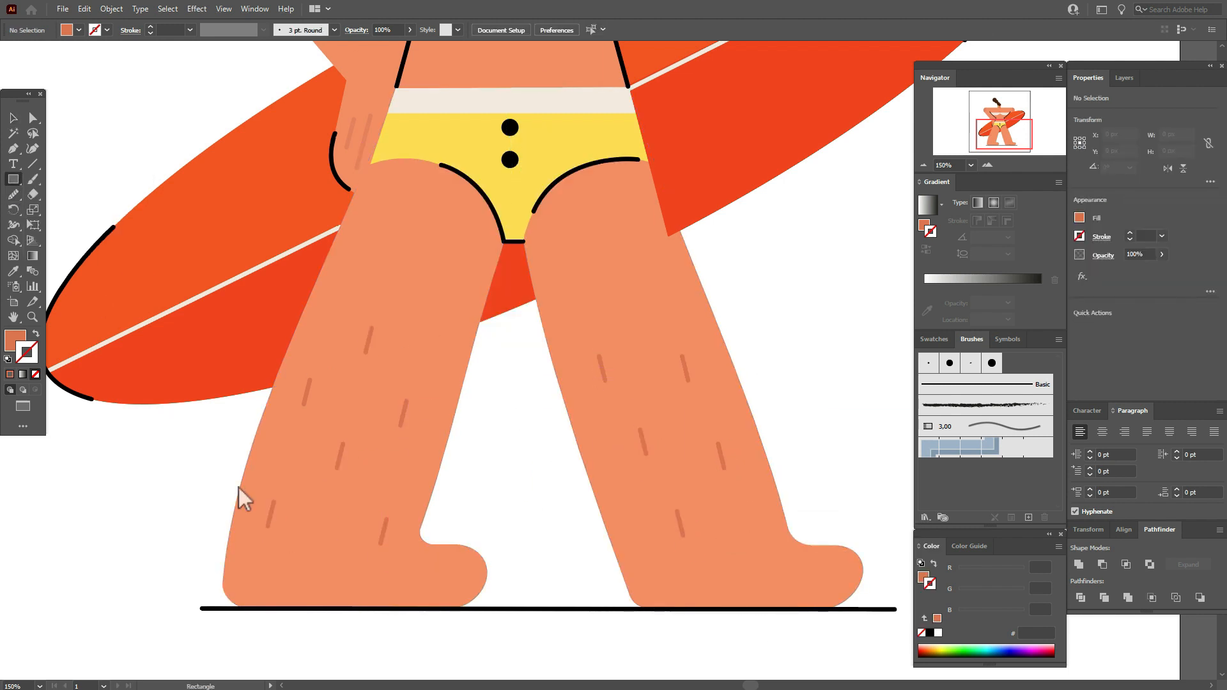
pyautogui.moveTo(212, 567); pyautogui.dragTo(272, 634)
pyautogui.click(13, 118)
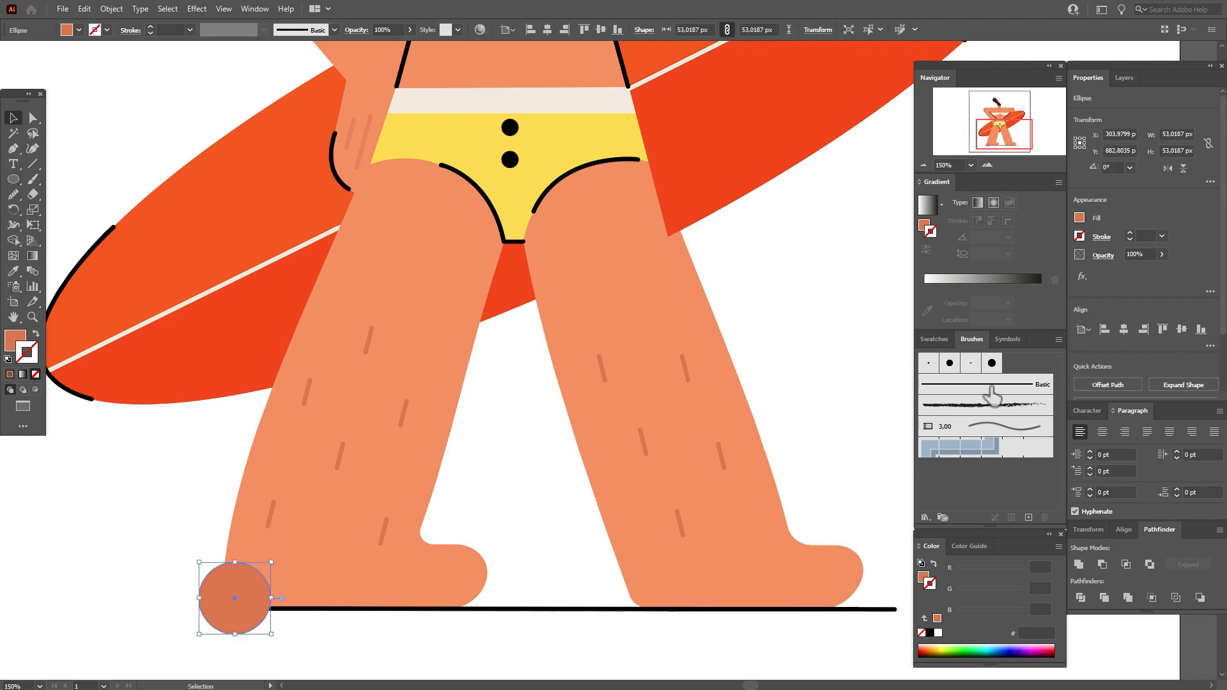
# Step: Fill the heel circle with the skin shade e8815d, remove its stroke and shift it slightly up over the heel
pyautogui.click(934, 340)
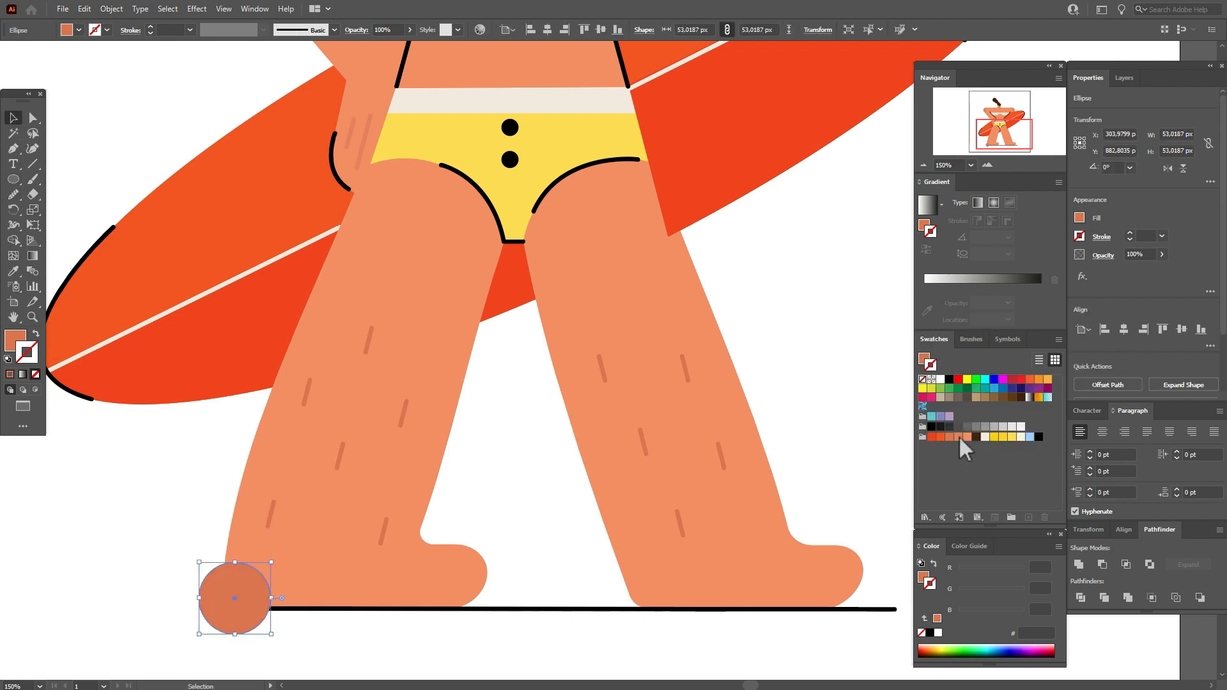
pyautogui.click(959, 436)
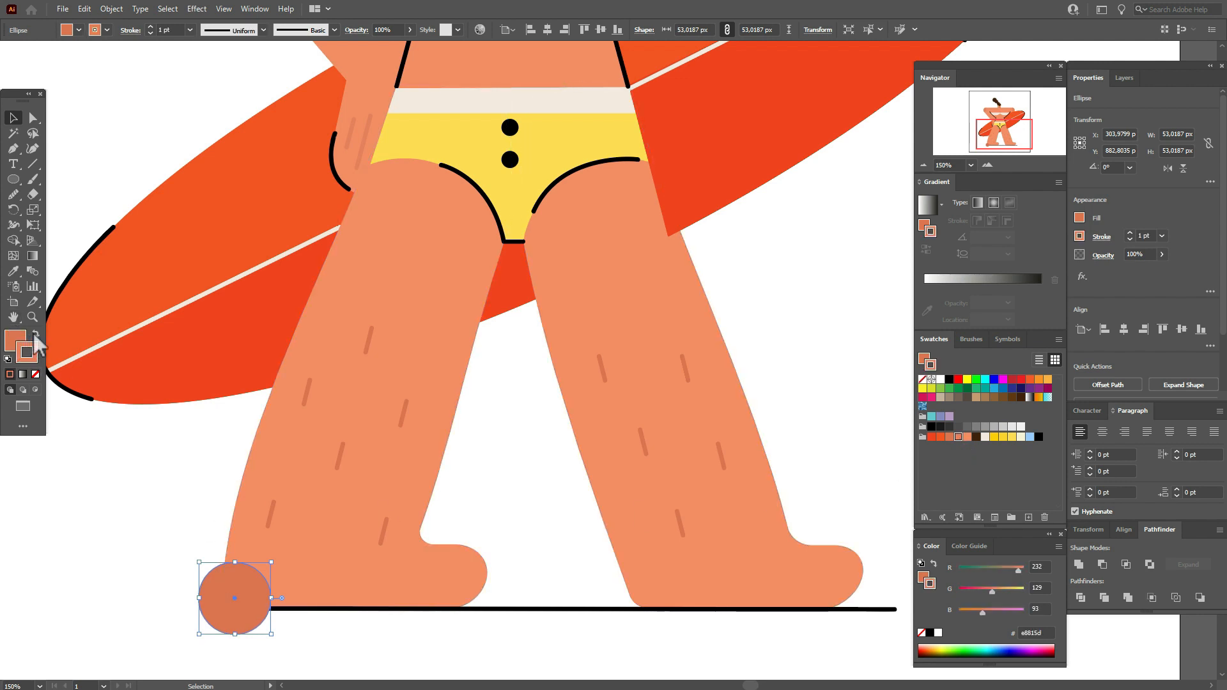
pyautogui.click(36, 374)
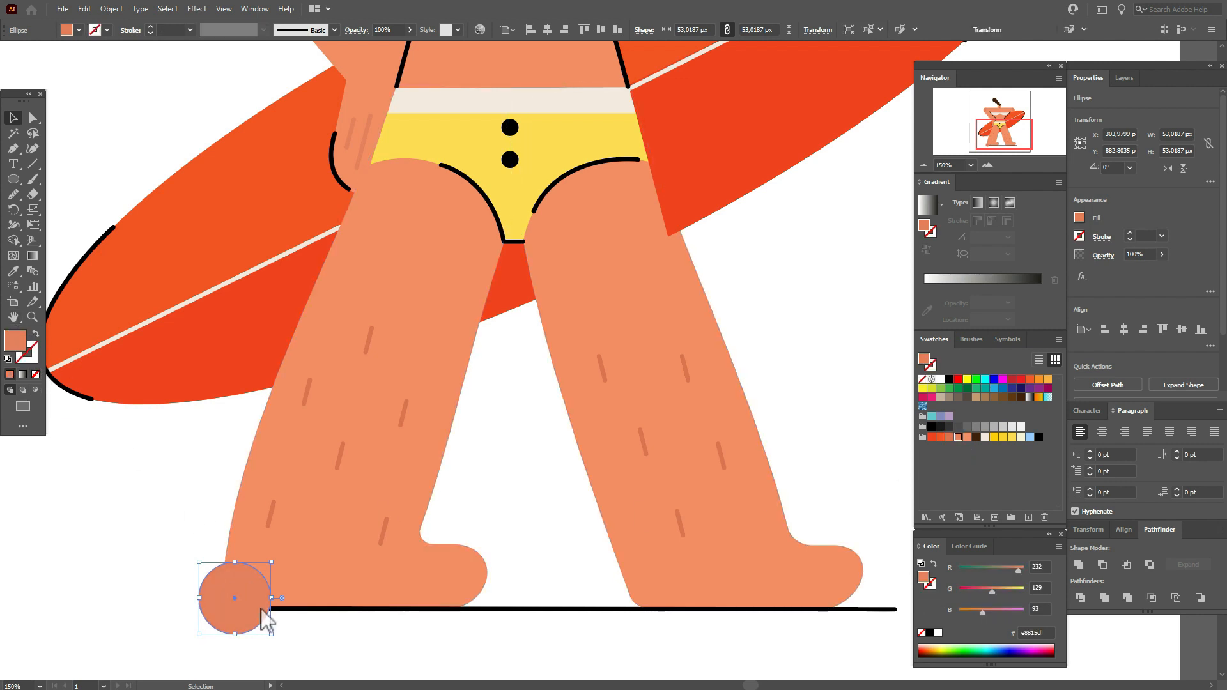
pyautogui.moveTo(261, 608)
pyautogui.mouseDown()
pyautogui.moveTo(225, 610)
pyautogui.moveTo(250, 617)
pyautogui.moveTo(254, 605)
pyautogui.mouseUp()
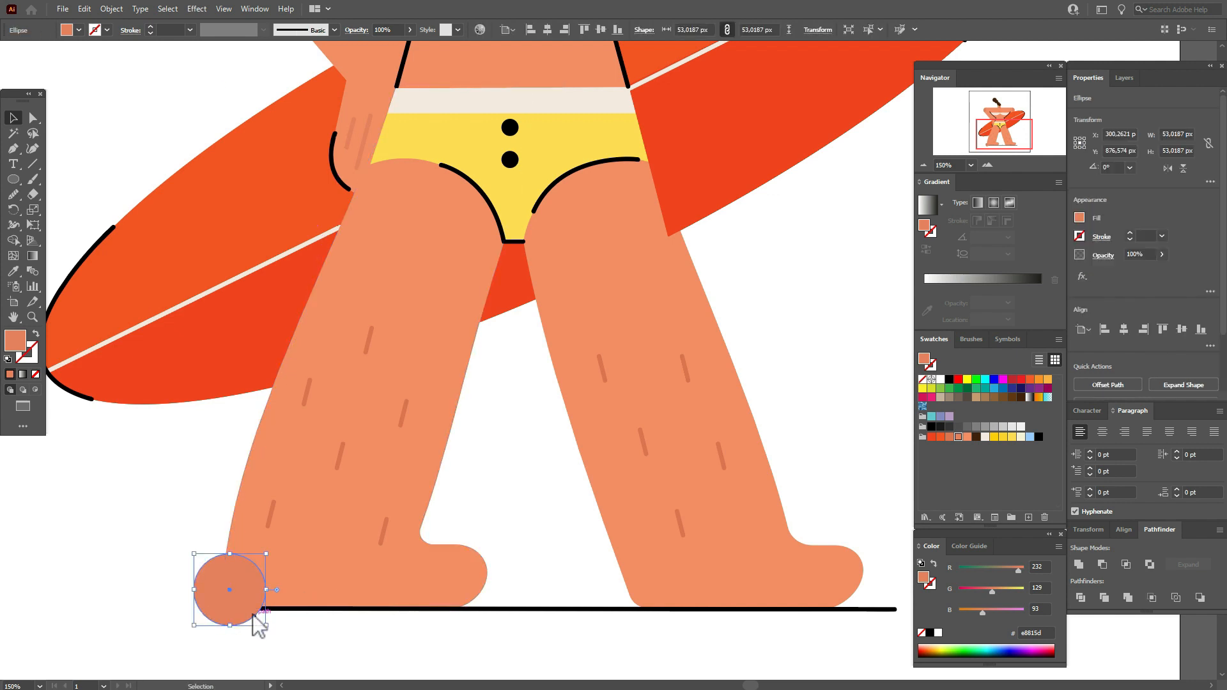
# Step: Copy the circle onto the right foot's heel, align both circles by their top edges and adjust the copy's position over the heel
pyautogui.hotkey('ctrl', 'c')
pyautogui.hotkey('ctrl', 'v')
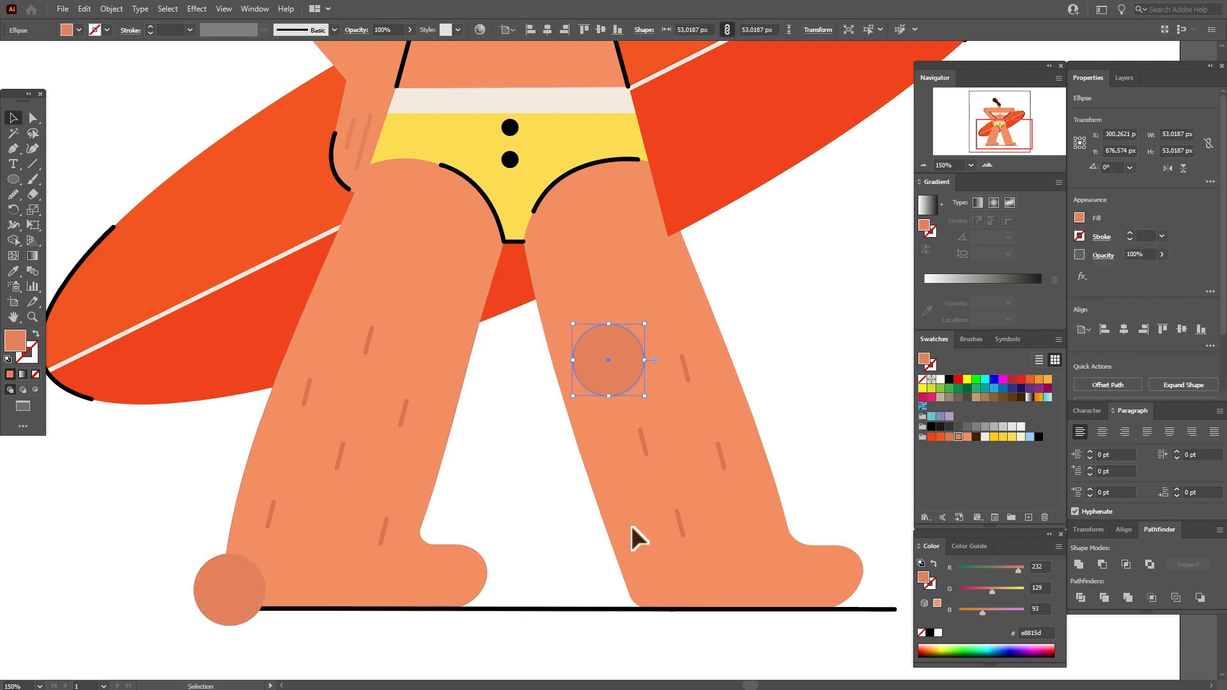
pyautogui.moveTo(615, 377); pyautogui.dragTo(644, 621)
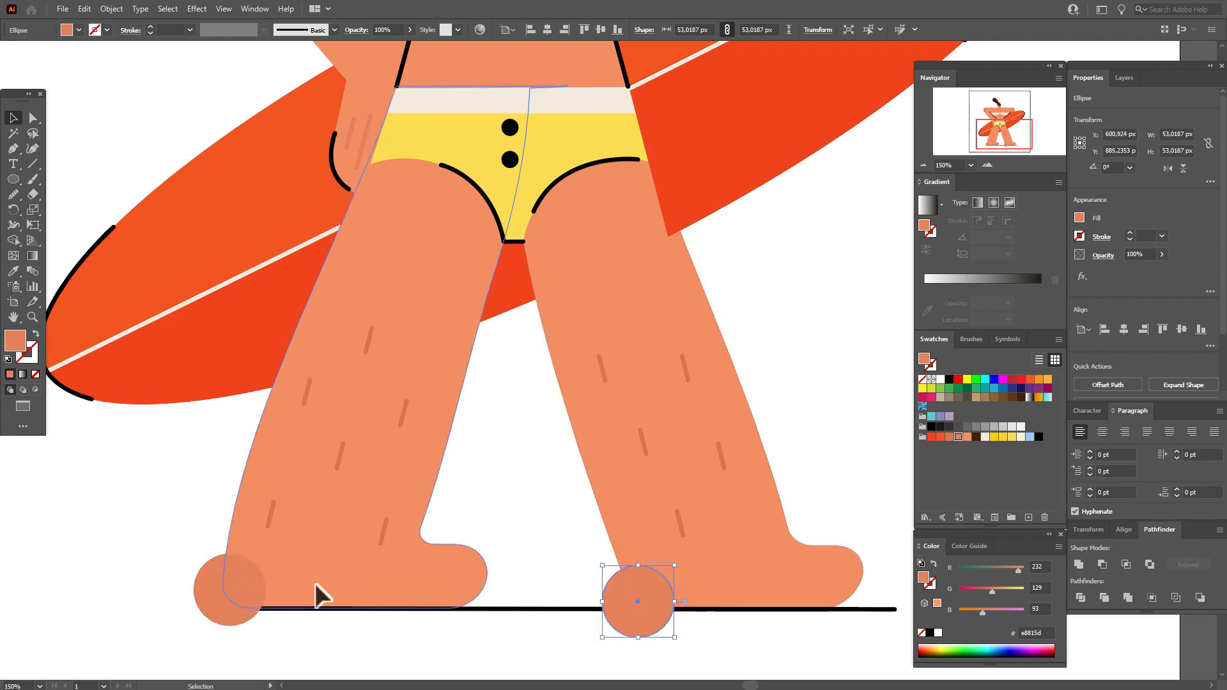
pyautogui.keyDown('shift'); pyautogui.click(255, 588); pyautogui.keyUp('shift')
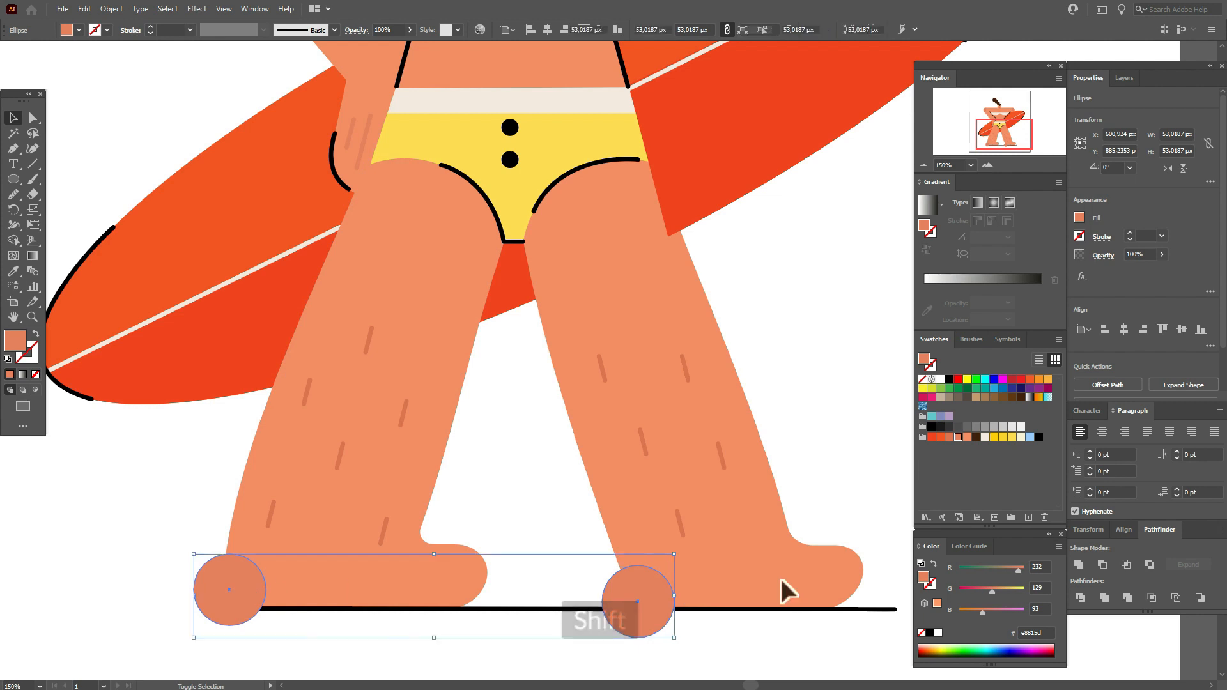
pyautogui.click(1118, 530)
pyautogui.click(1170, 565)
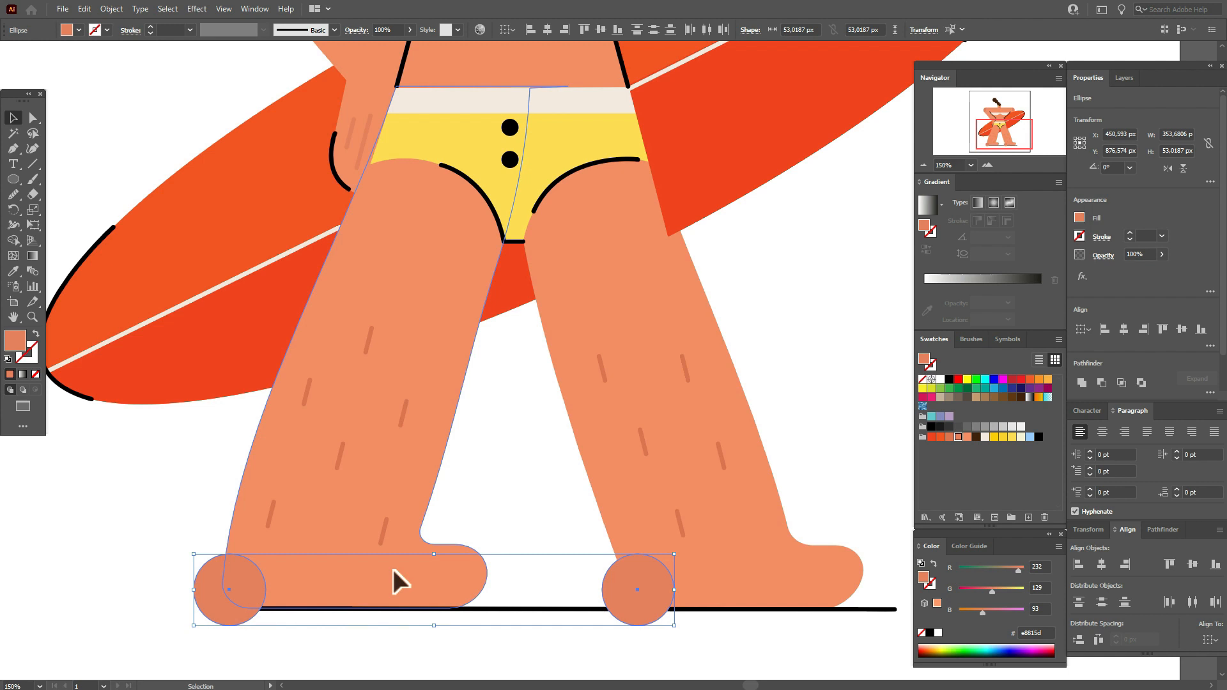
pyautogui.click(873, 505)
pyautogui.moveTo(666, 592); pyautogui.dragTo(653, 596)
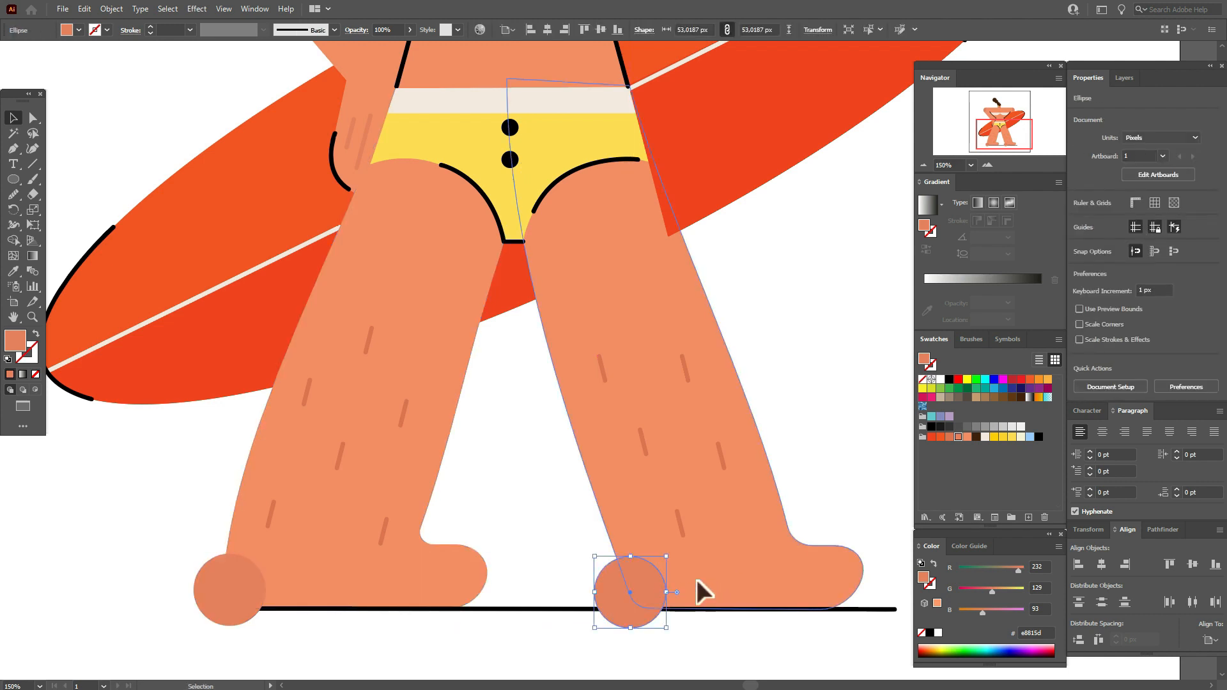
# Step: Trim the left heel circle to the foot's outline by intersecting it with an in-place copy of the left leg
pyautogui.click(322, 589)
pyautogui.hotkey('ctrl', 'f')
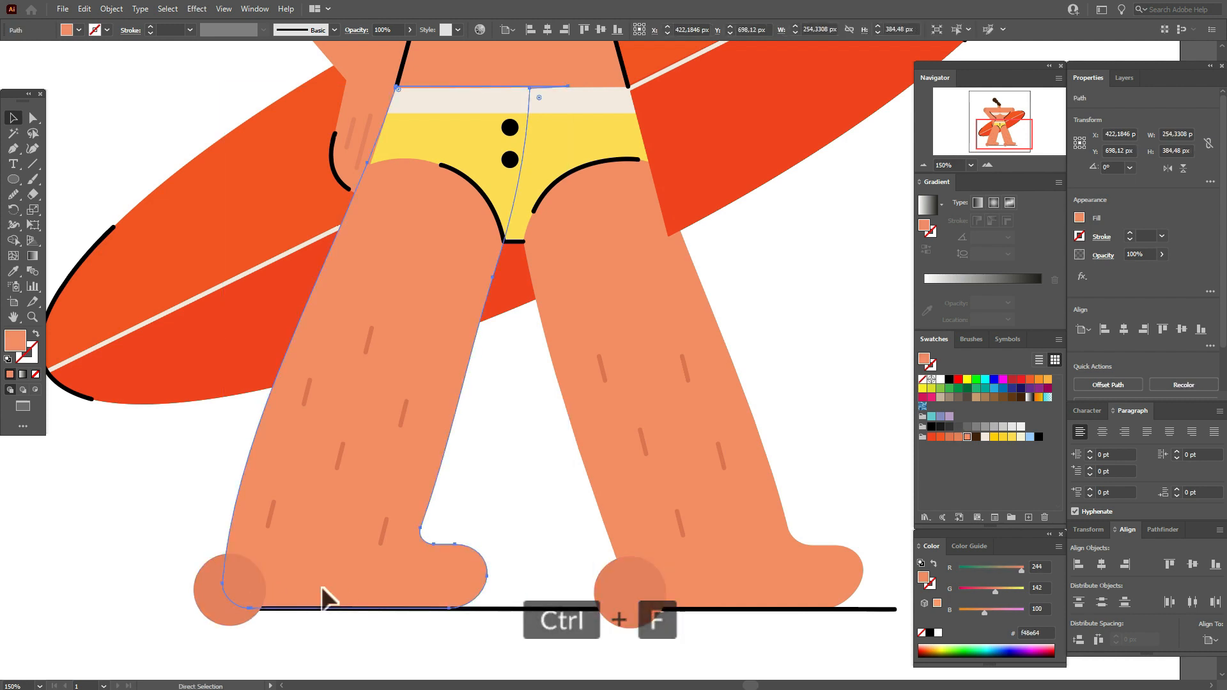
pyautogui.keyDown('shift'); pyautogui.click(243, 595); pyautogui.keyUp('shift')
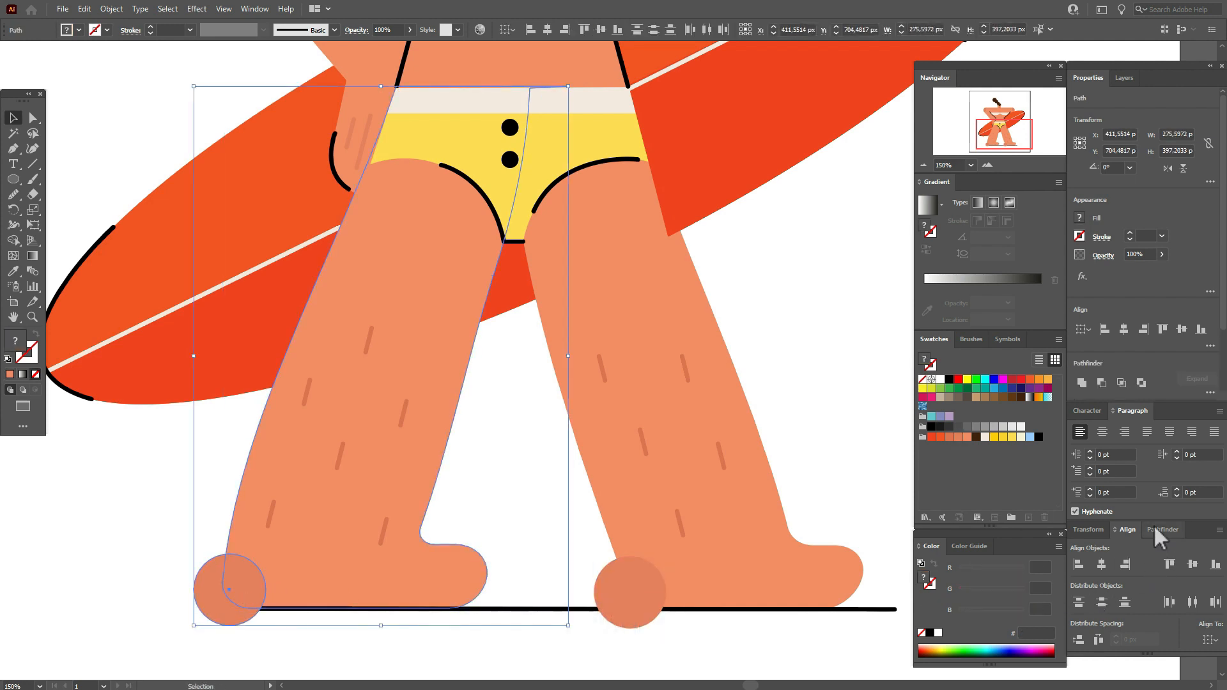
pyautogui.click(1158, 530)
pyautogui.click(1126, 564)
# Step: Trim the right heel circle to the foot's outline by intersecting it with an in-place copy of the right leg
pyautogui.click(692, 575)
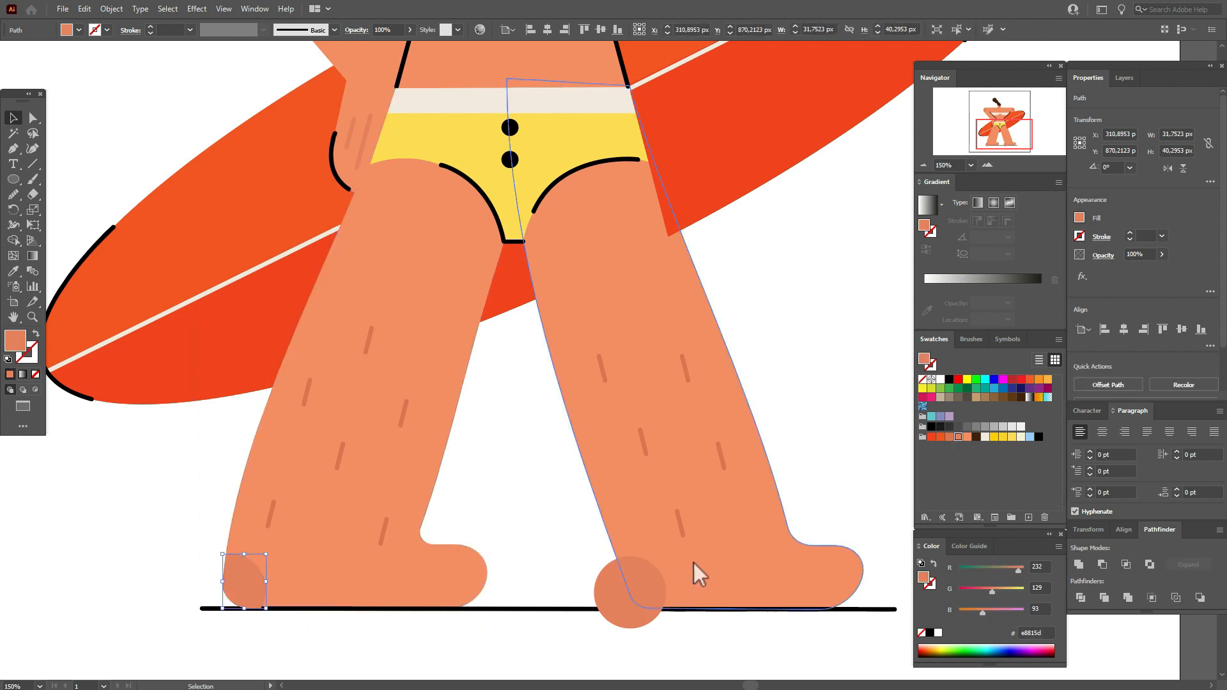
pyautogui.hotkey('ctrl', 'c')
pyautogui.hotkey('ctrl', 'f')
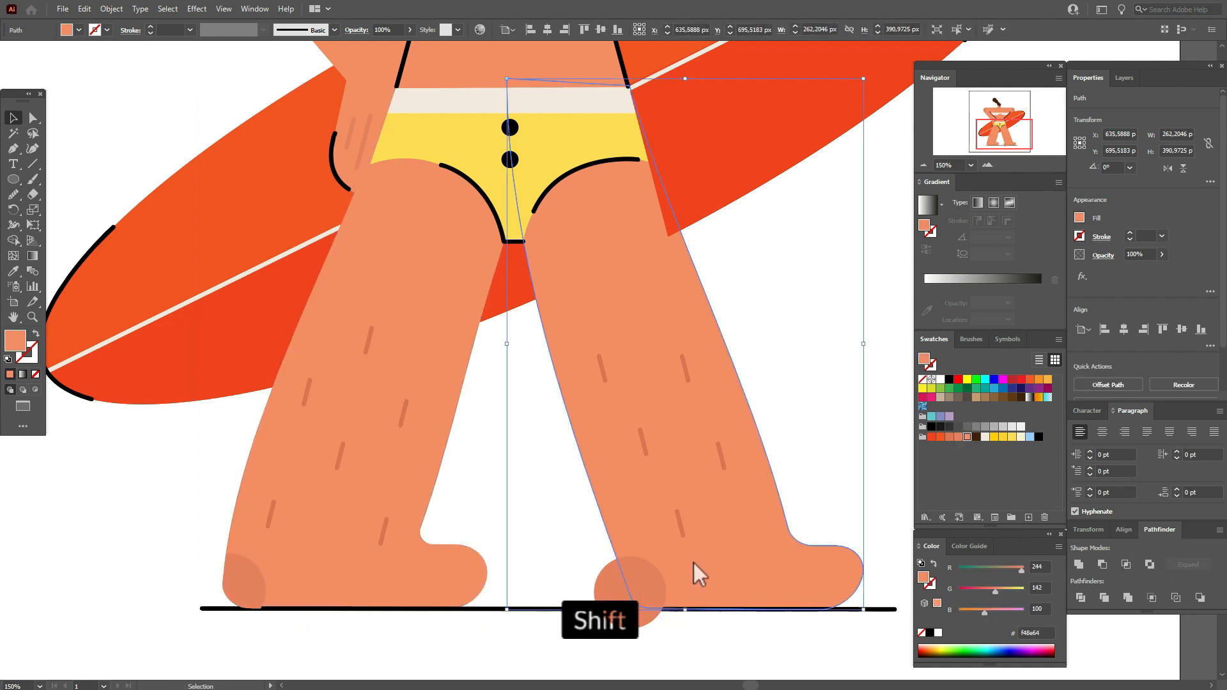
pyautogui.keyDown('shift'); pyautogui.click(650, 585); pyautogui.keyUp('shift')
pyautogui.click(1126, 564)
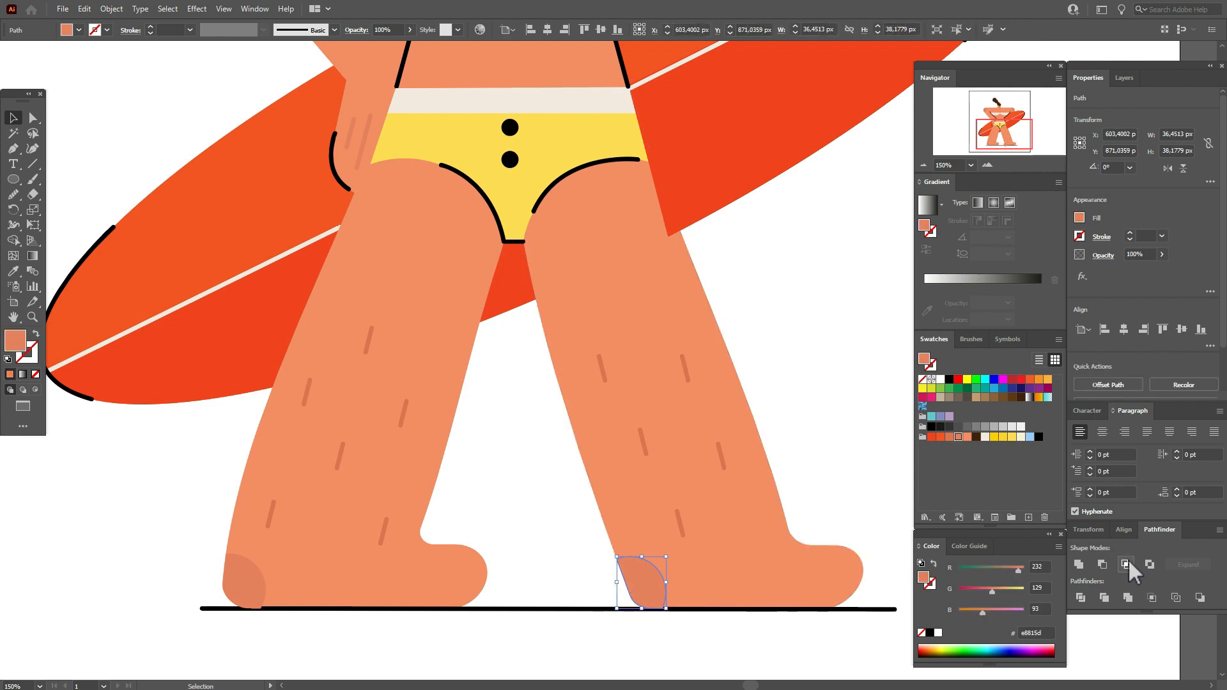
# Step: Bring the black ground line under the feet to the front of the artwork
pyautogui.click(860, 437)
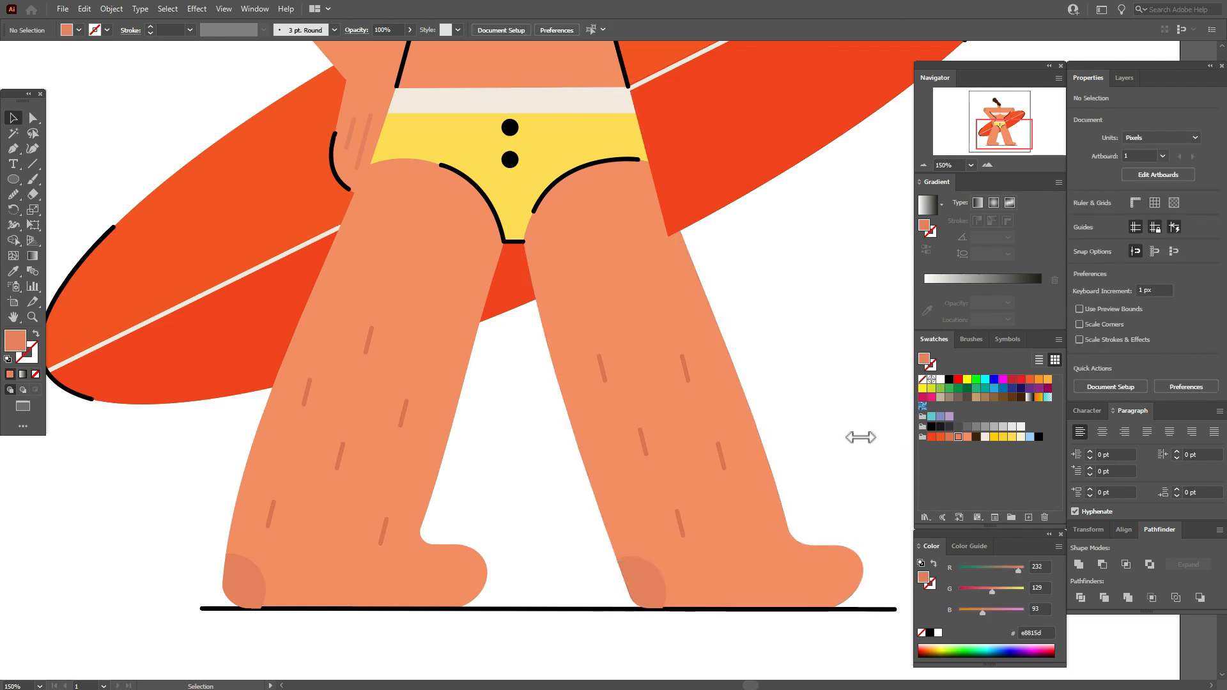
pyautogui.click(529, 609)
pyautogui.rightClick(528, 609)
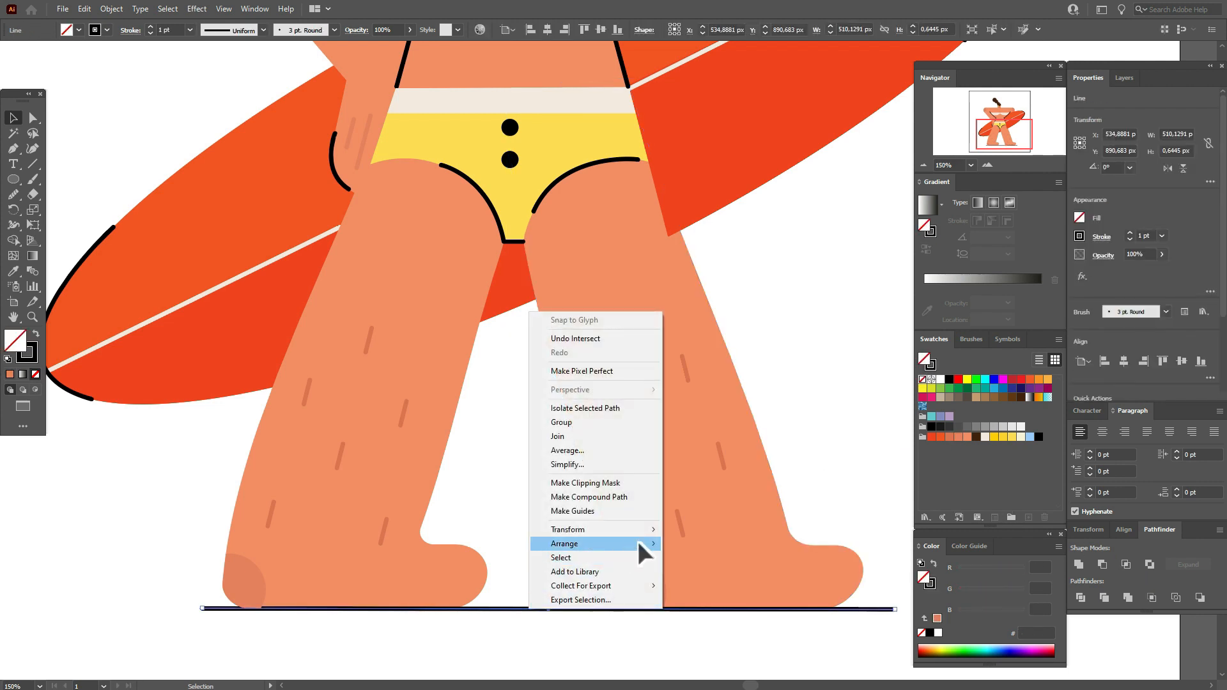
pyautogui.click(722, 544)
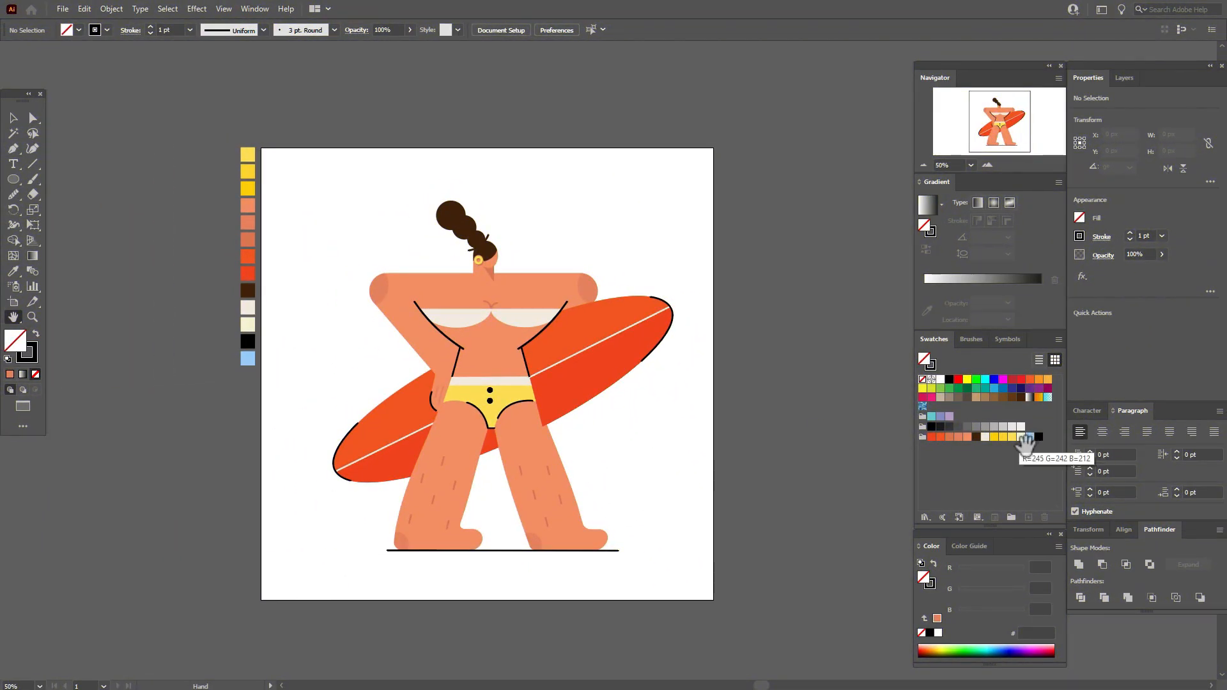
# Step: Draw a 1000 by 1000 px square covering the artboard, filled with cream f5f2d4 and without a stroke
pyautogui.click(1021, 437)
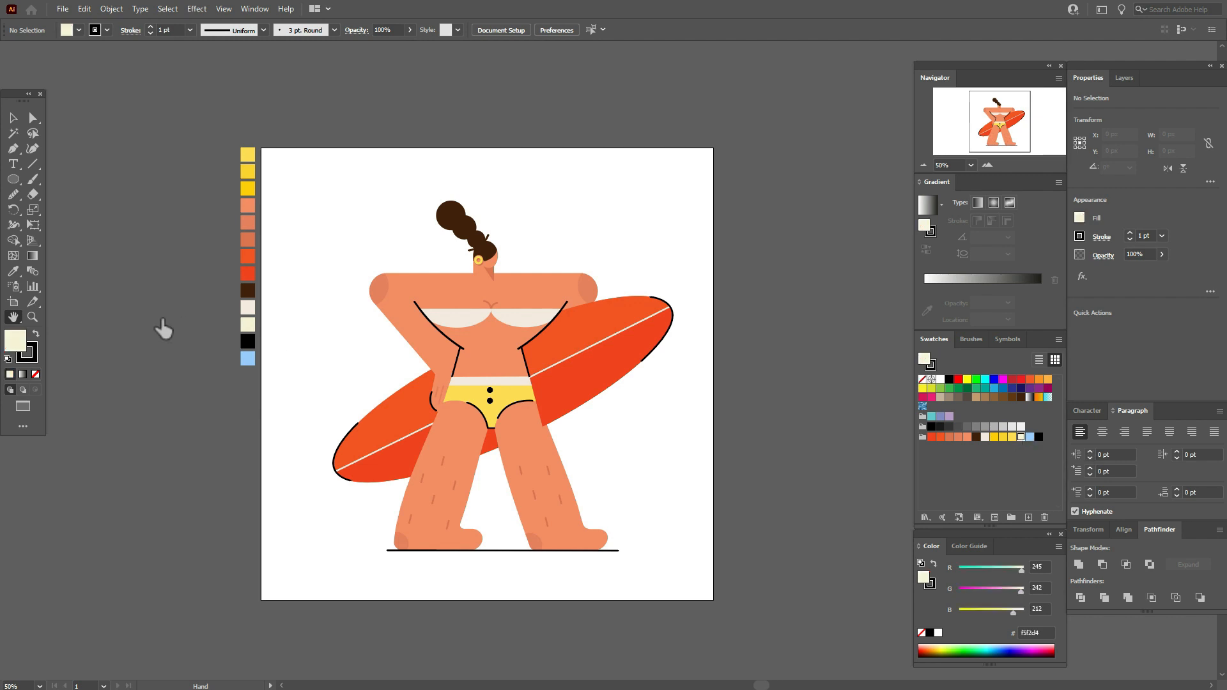
pyautogui.click(36, 374)
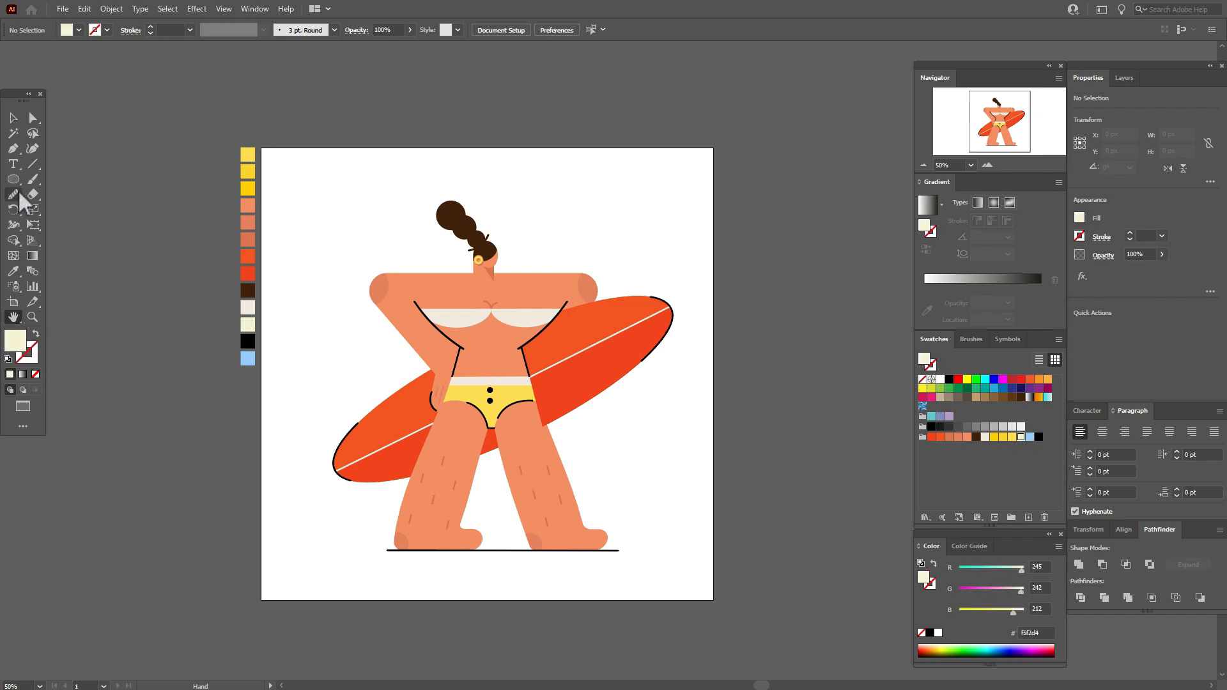
pyautogui.moveTo(20, 184); pyautogui.dragTo(38, 177)
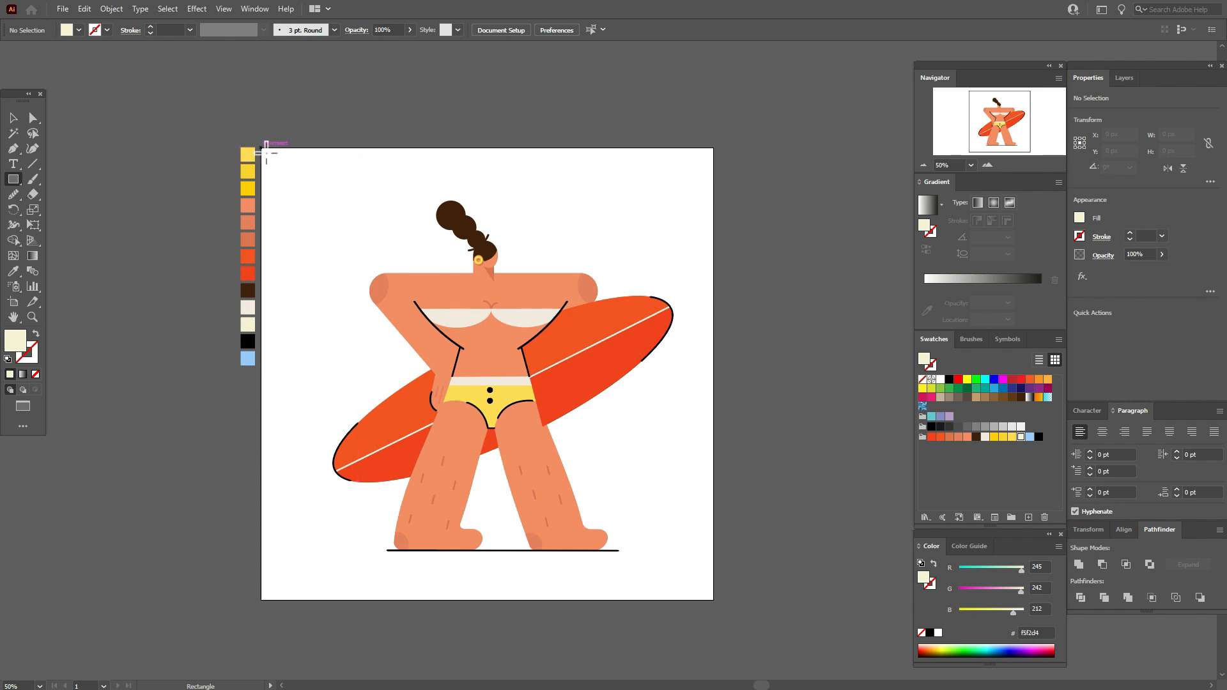
pyautogui.moveTo(266, 151); pyautogui.dragTo(713, 600)
pyautogui.click(13, 118)
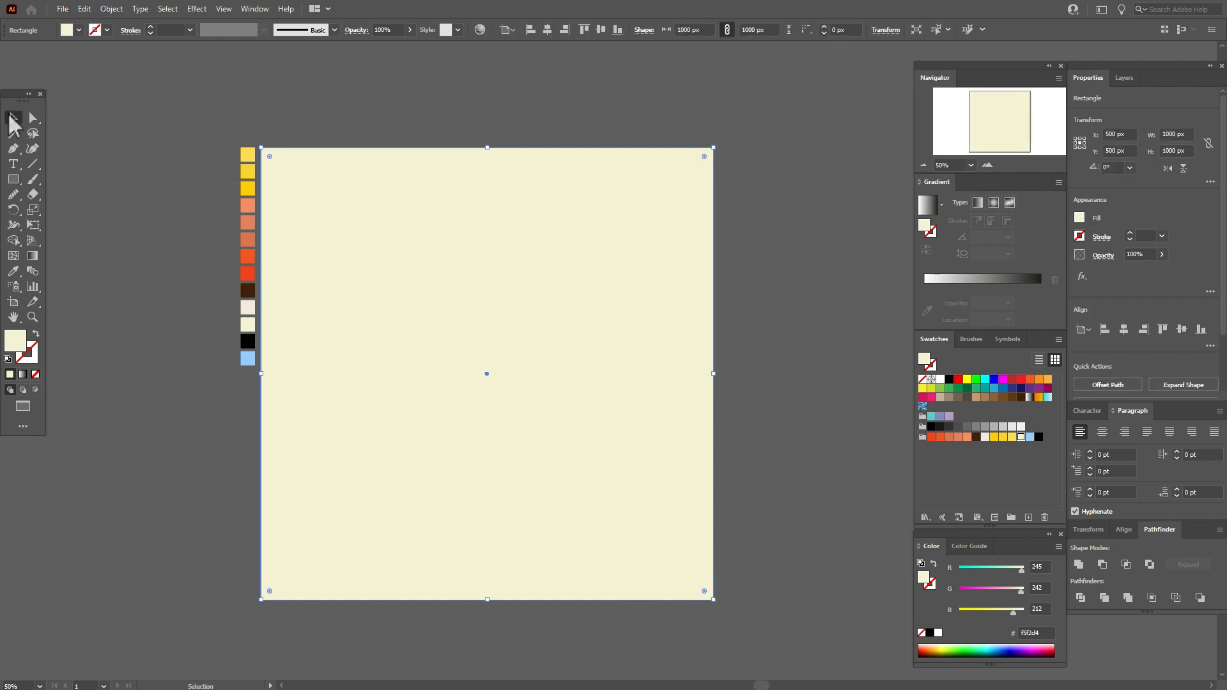
# Step: Send the cream background square behind all of the artwork
pyautogui.rightClick(512, 264)
pyautogui.moveTo(612, 501)
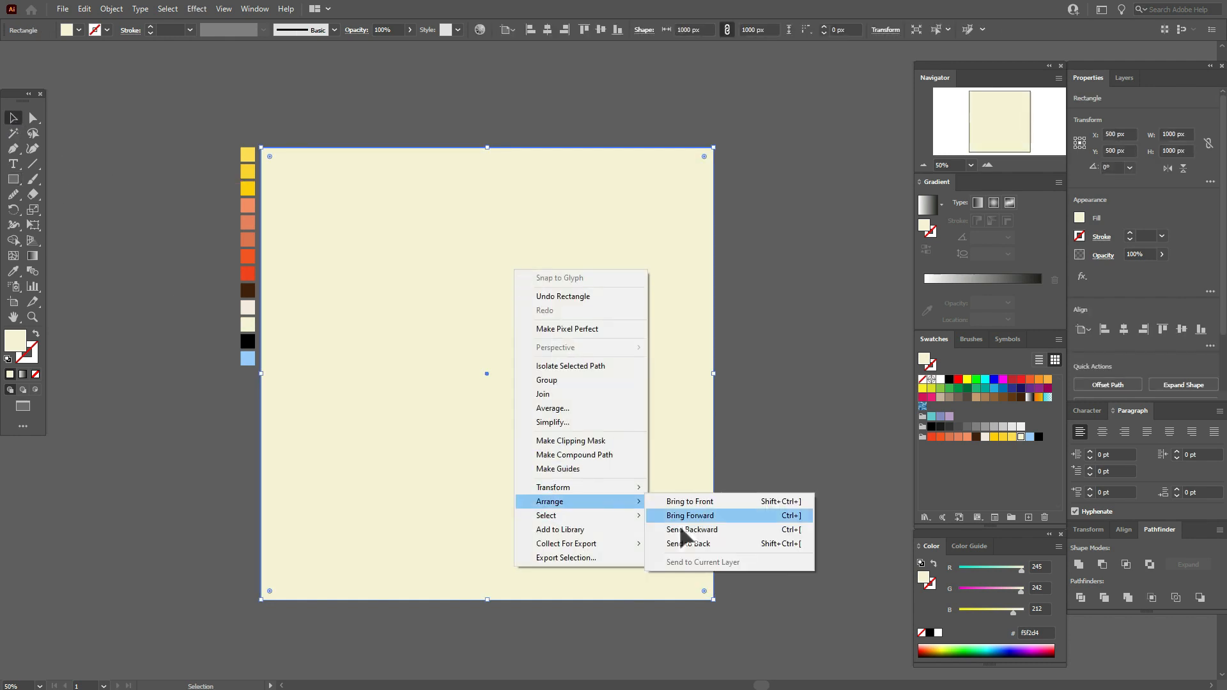
pyautogui.click(681, 543)
pyautogui.click(743, 481)
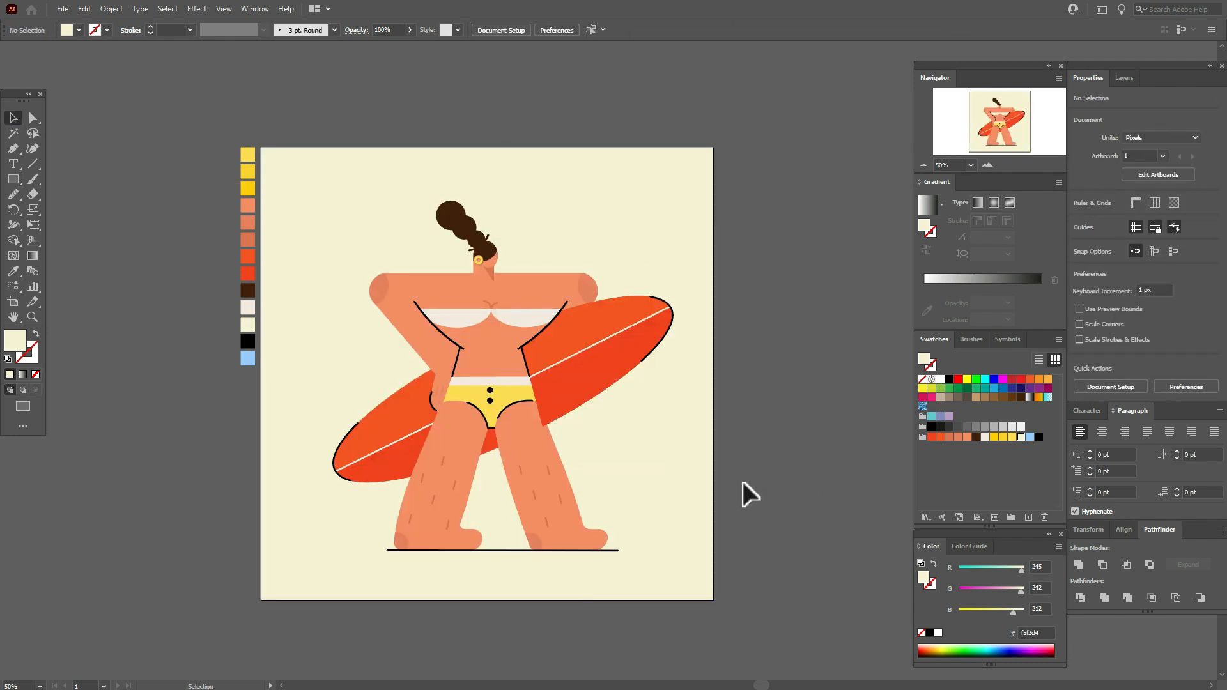
# Step: Draw a 99ccff blue rectangle about 109 px high below the ground line and widen it to the artboard's full 1000 px width
pyautogui.click(248, 362)
pyautogui.press('m')
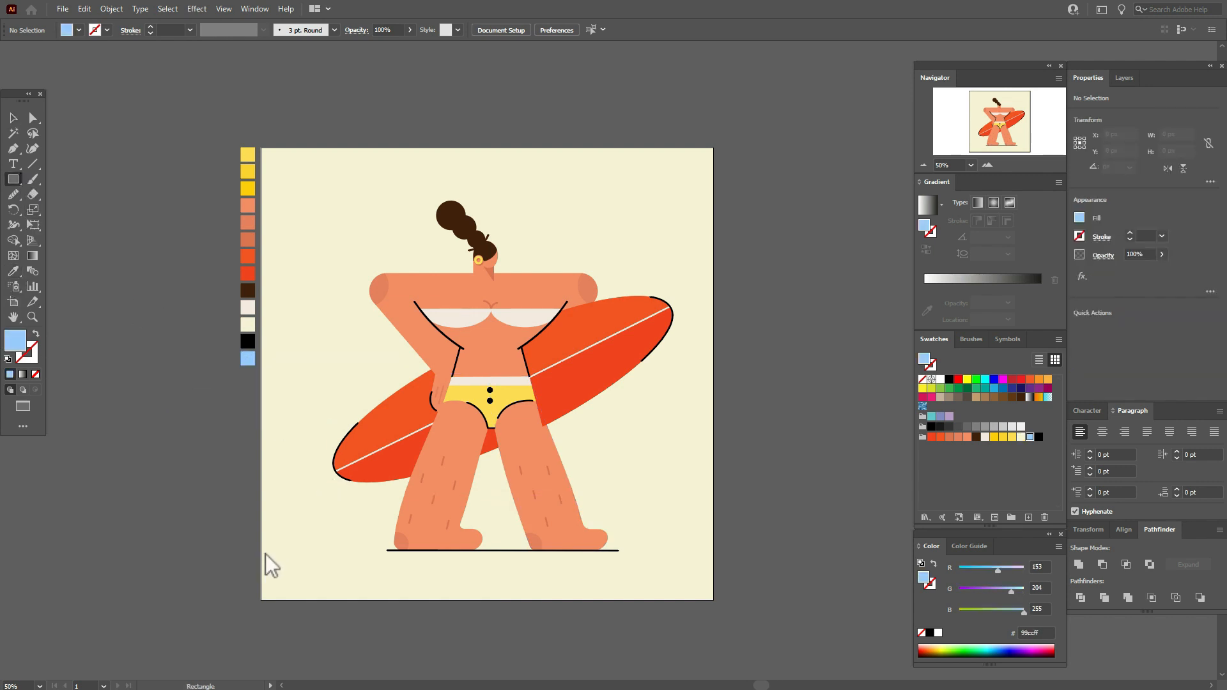
pyautogui.moveTo(264, 551); pyautogui.dragTo(715, 601)
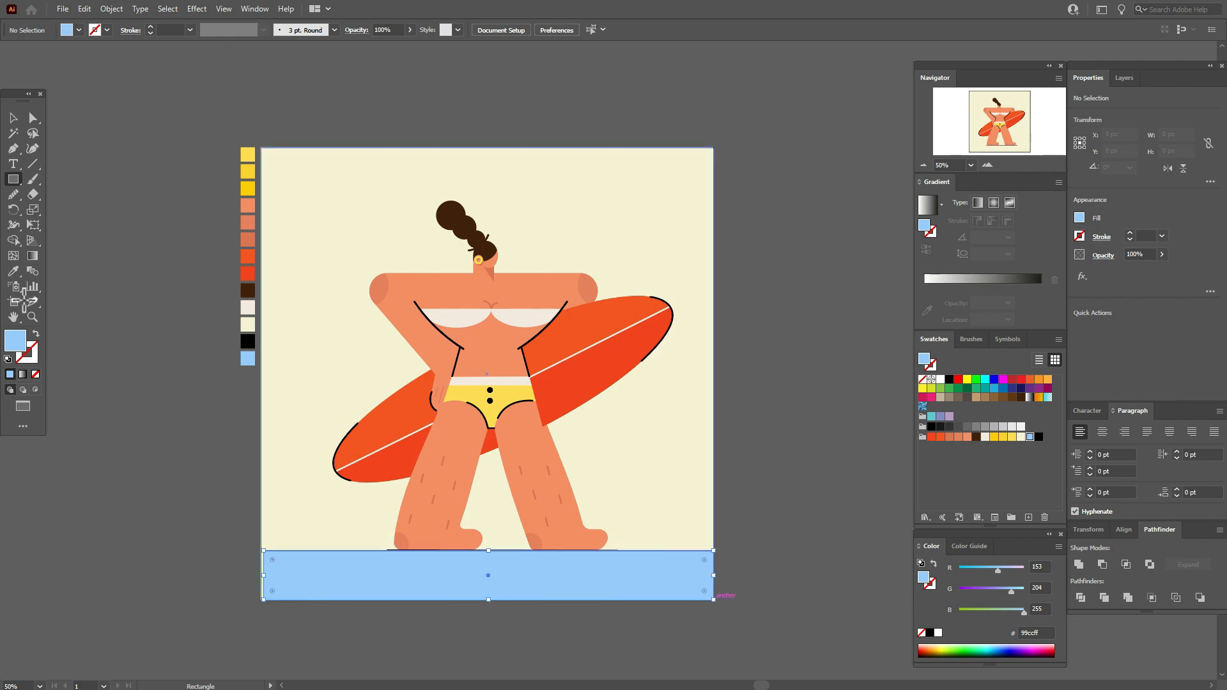
pyautogui.press('v')
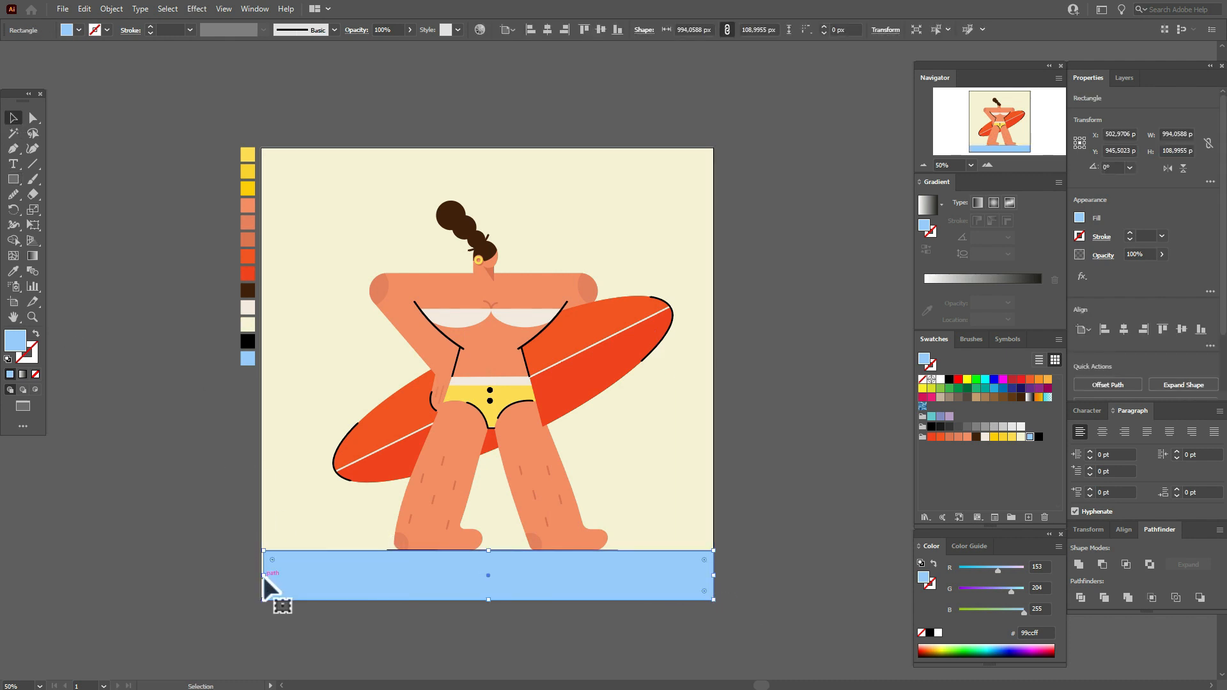
pyautogui.moveTo(268, 581); pyautogui.dragTo(265, 582)
# Step: Send the blue strip together with the cream background square behind the woman and the ground line
pyautogui.keyDown('shift'); pyautogui.click(287, 520); pyautogui.keyUp('shift')
pyautogui.rightClick(286, 521)
pyautogui.moveTo(402, 461)
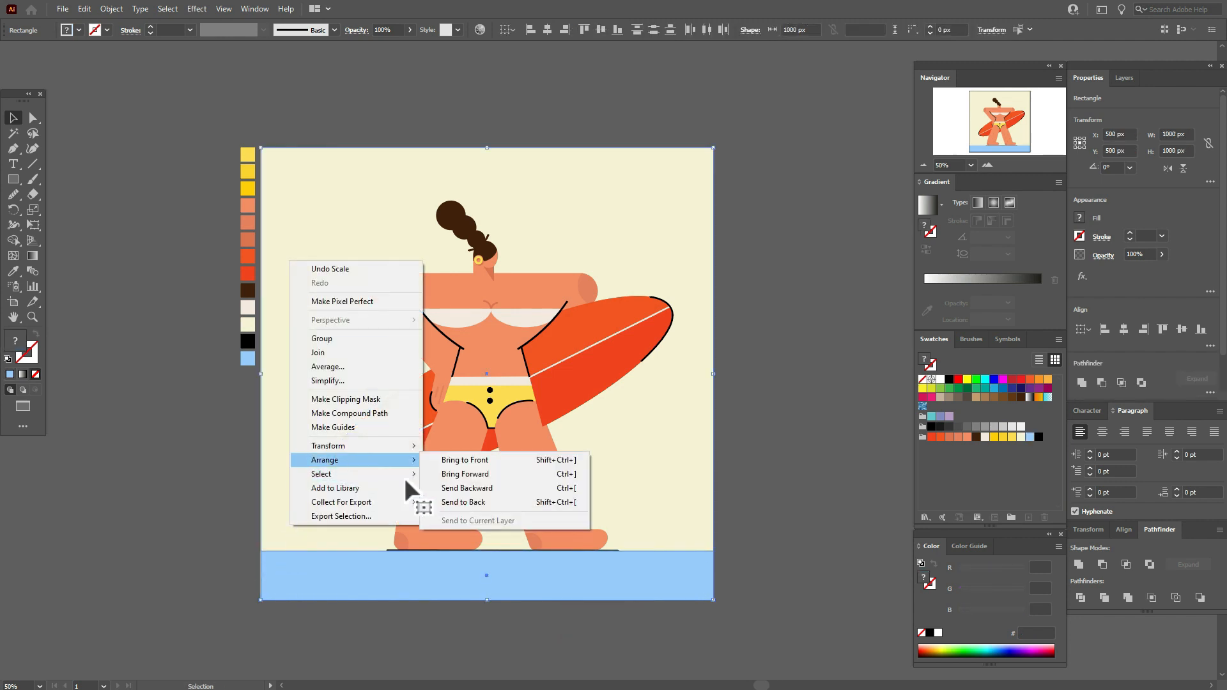
pyautogui.click(447, 502)
pyautogui.click(800, 501)
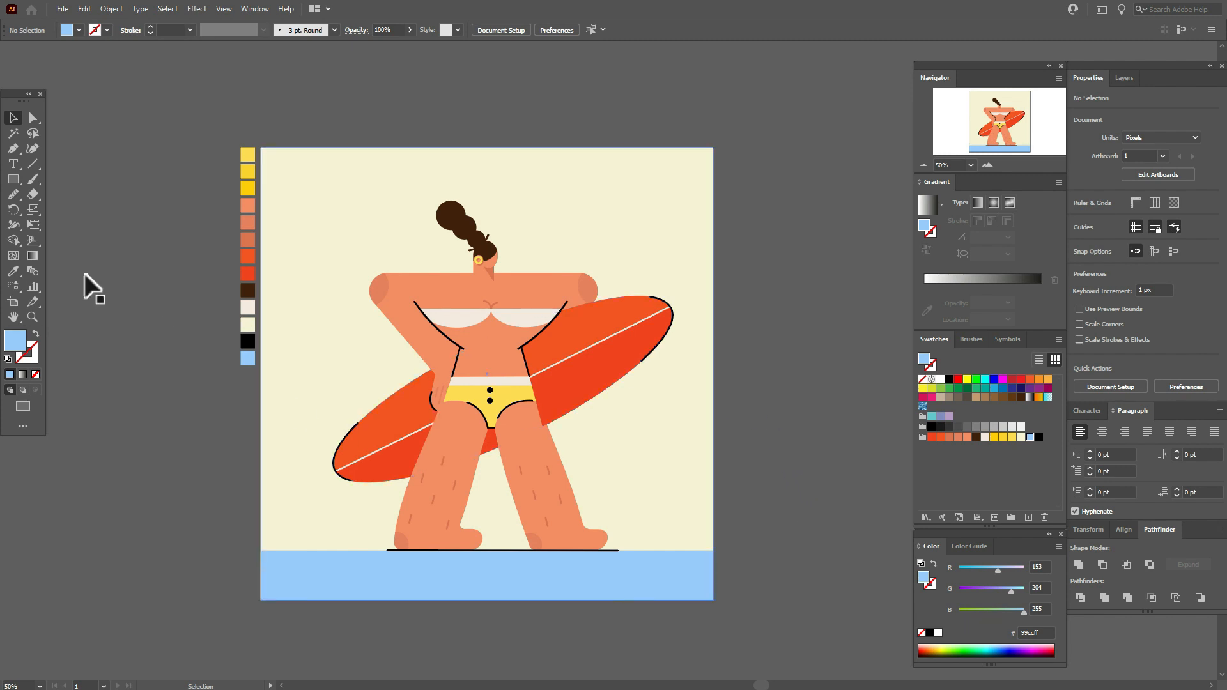
# Step: Draw a sun circle about 135 px wide beside the woman's hair, filled with the light yellow ffdd4d from the palette
pyautogui.click(14, 271)
pyautogui.click(247, 155)
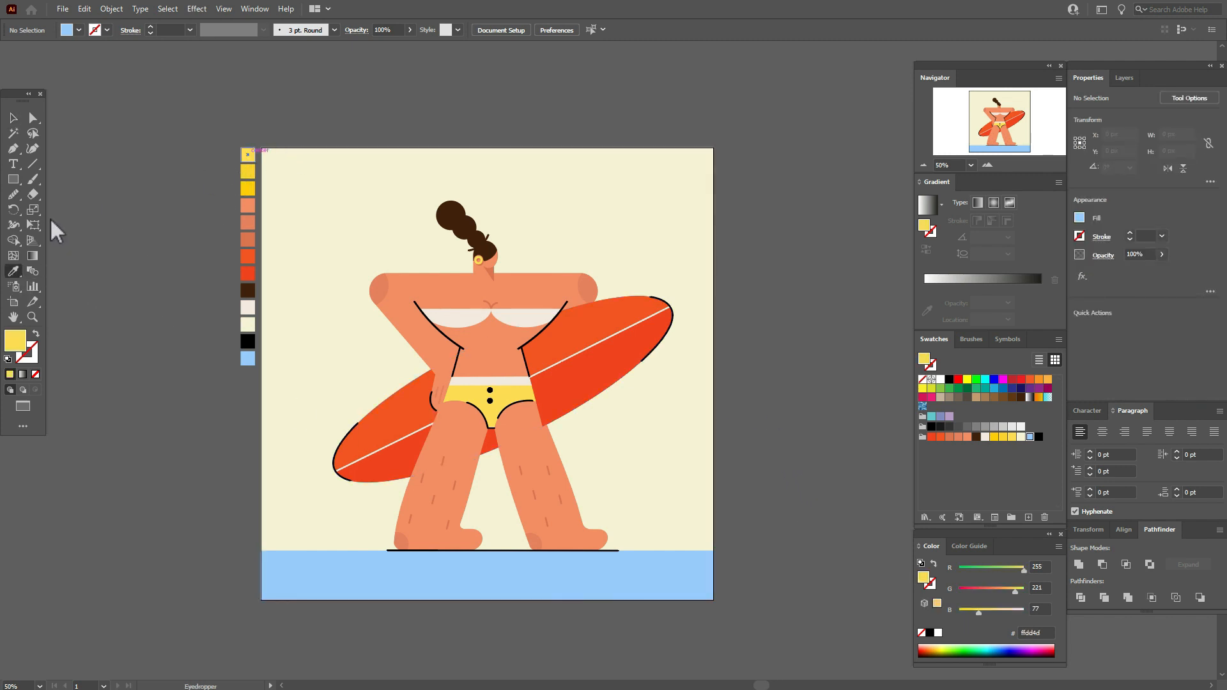
pyautogui.click(27, 180)
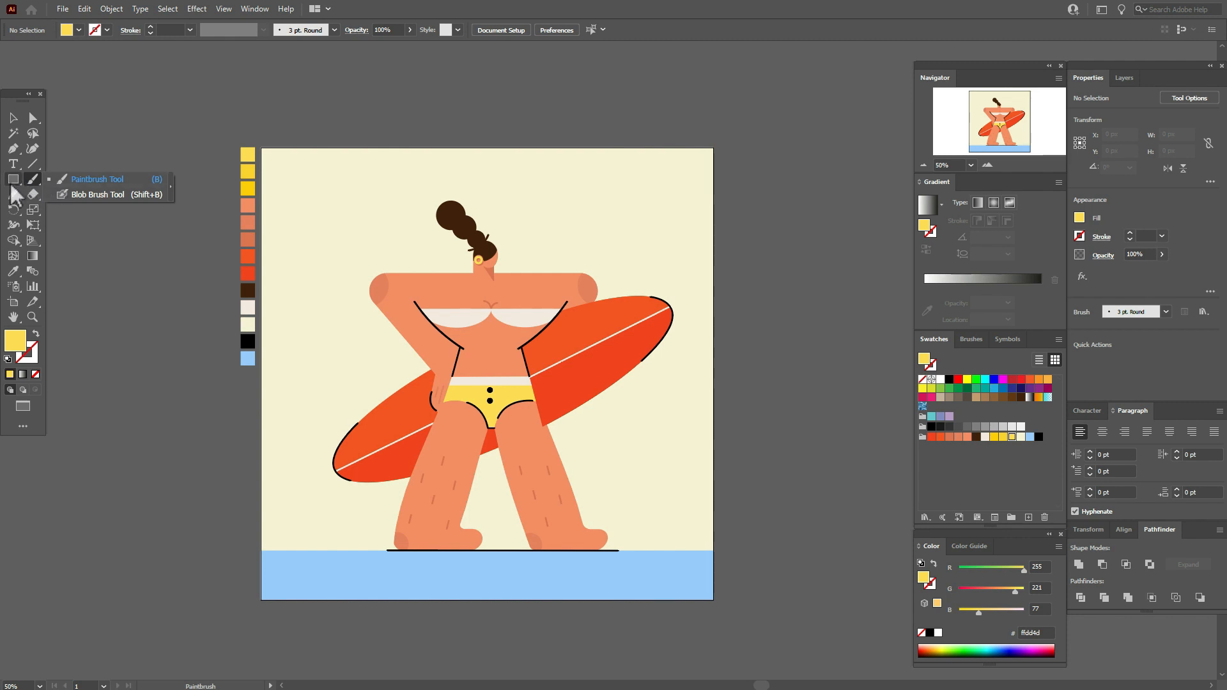
pyautogui.click(13, 179)
pyautogui.click(36, 206)
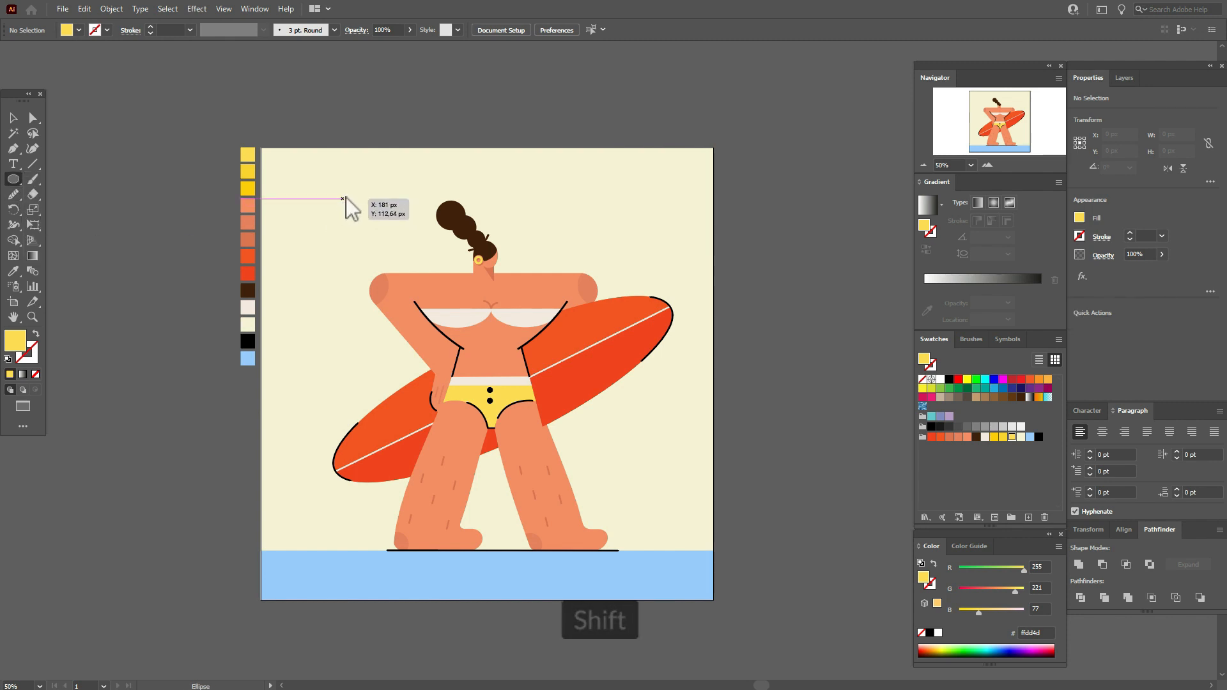
pyautogui.moveTo(343, 199); pyautogui.dragTo(407, 257)
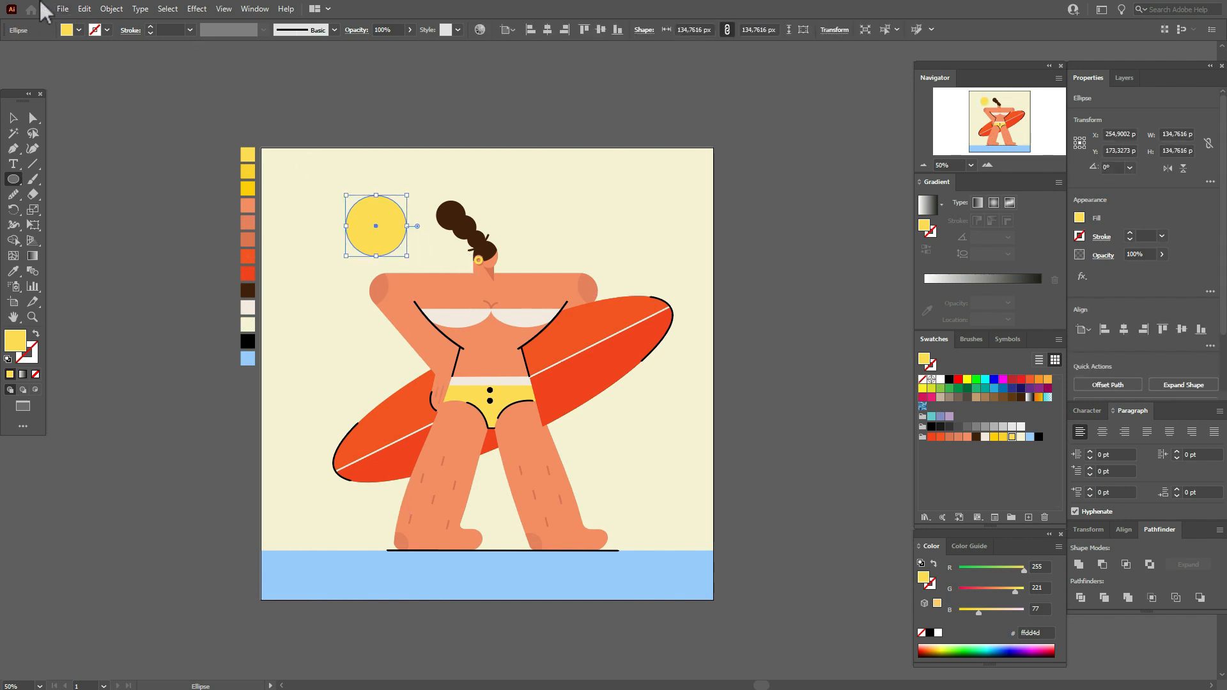
# Step: Offset the sun circle's path outward by 35 px and fill the new circle with the palette yellow fcd227
pyautogui.click(111, 9)
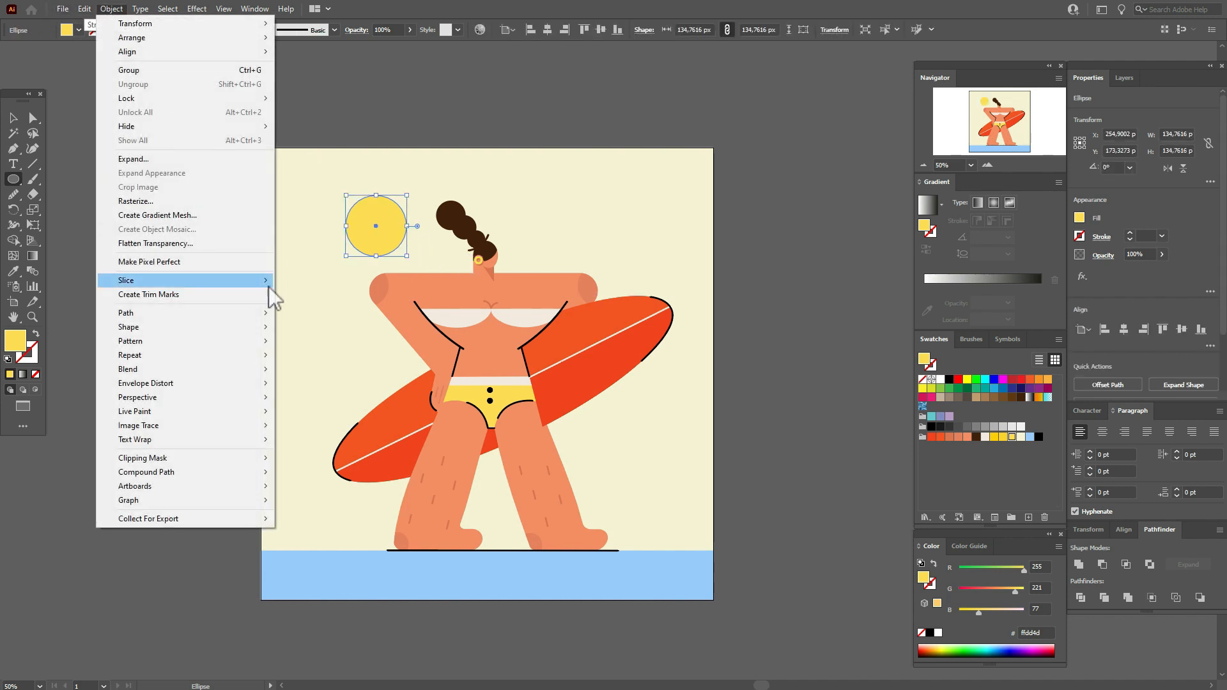
pyautogui.moveTo(248, 308)
pyautogui.click(337, 354)
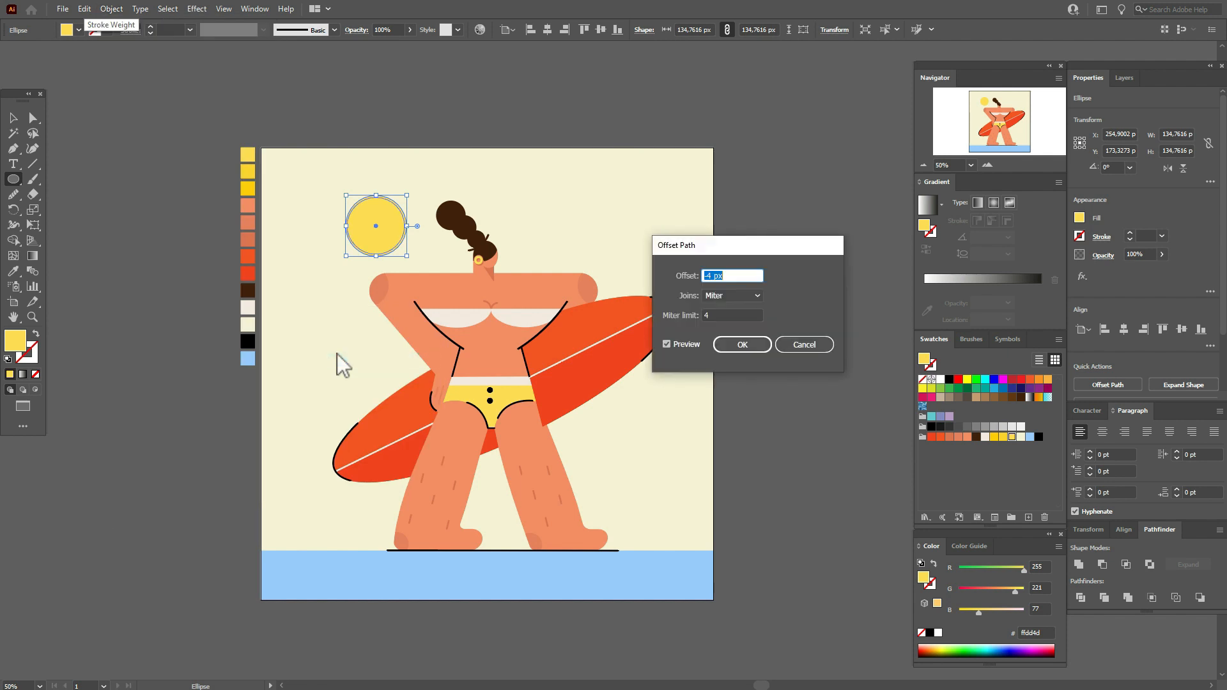
pyautogui.write('10')
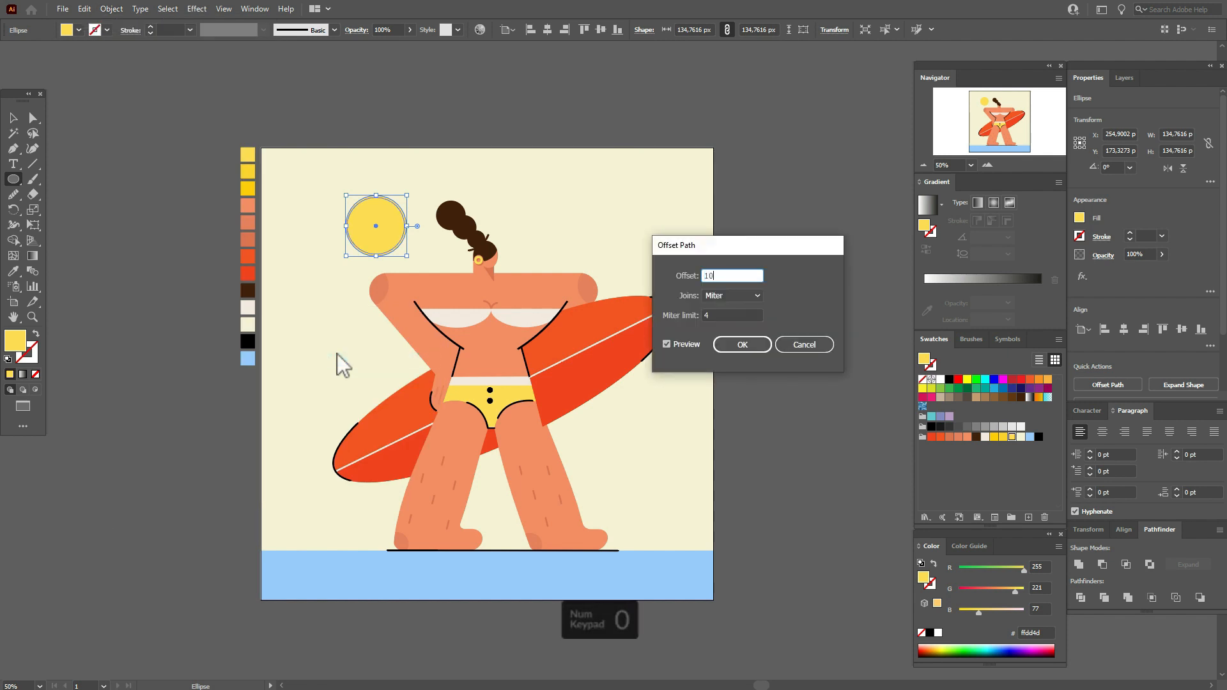
pyautogui.click(697, 342)
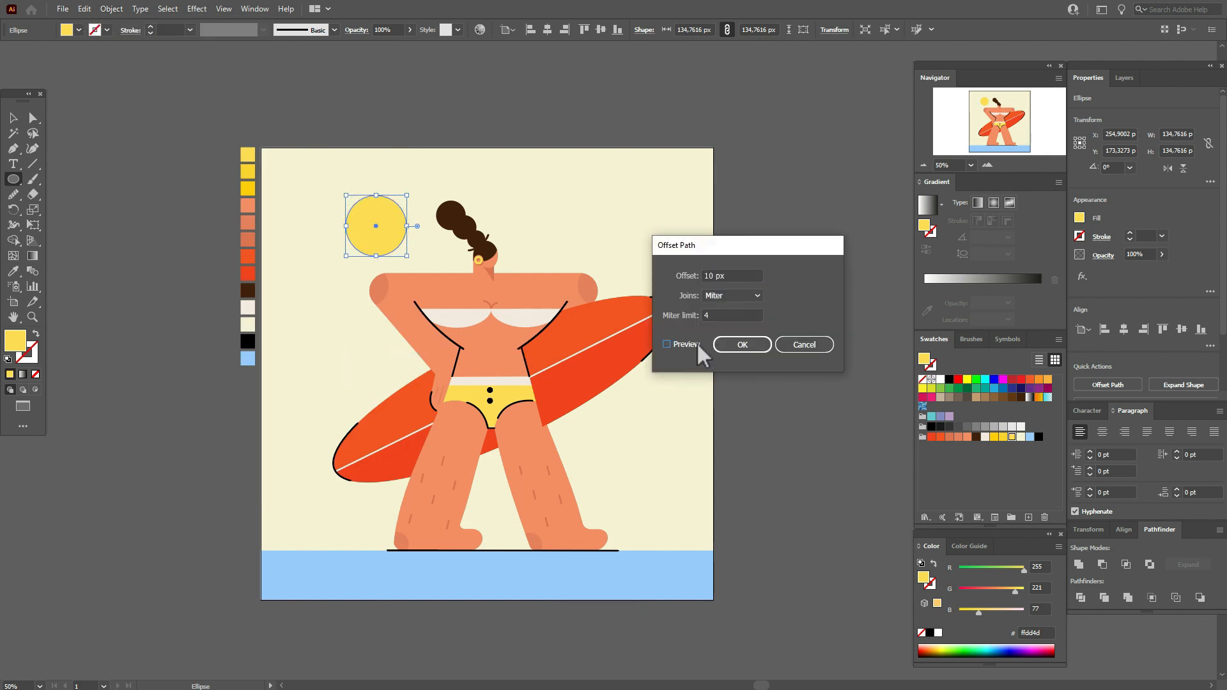
pyautogui.click(697, 343)
pyautogui.moveTo(745, 279); pyautogui.dragTo(653, 285)
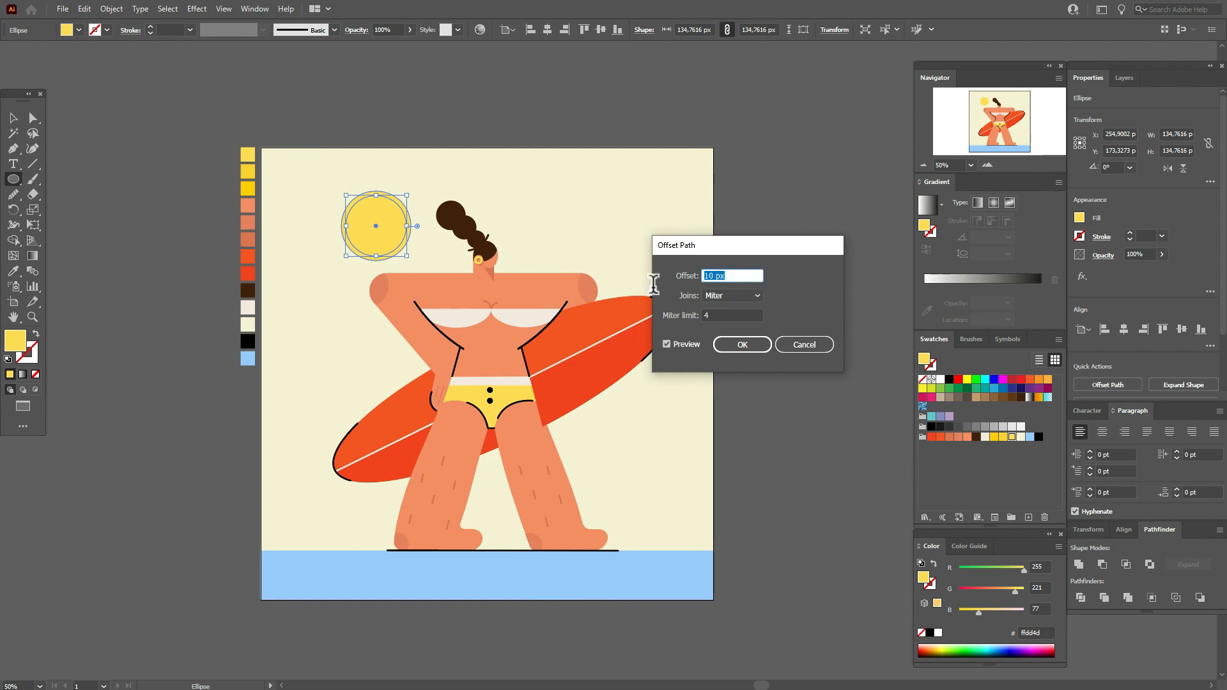
pyautogui.write('35')
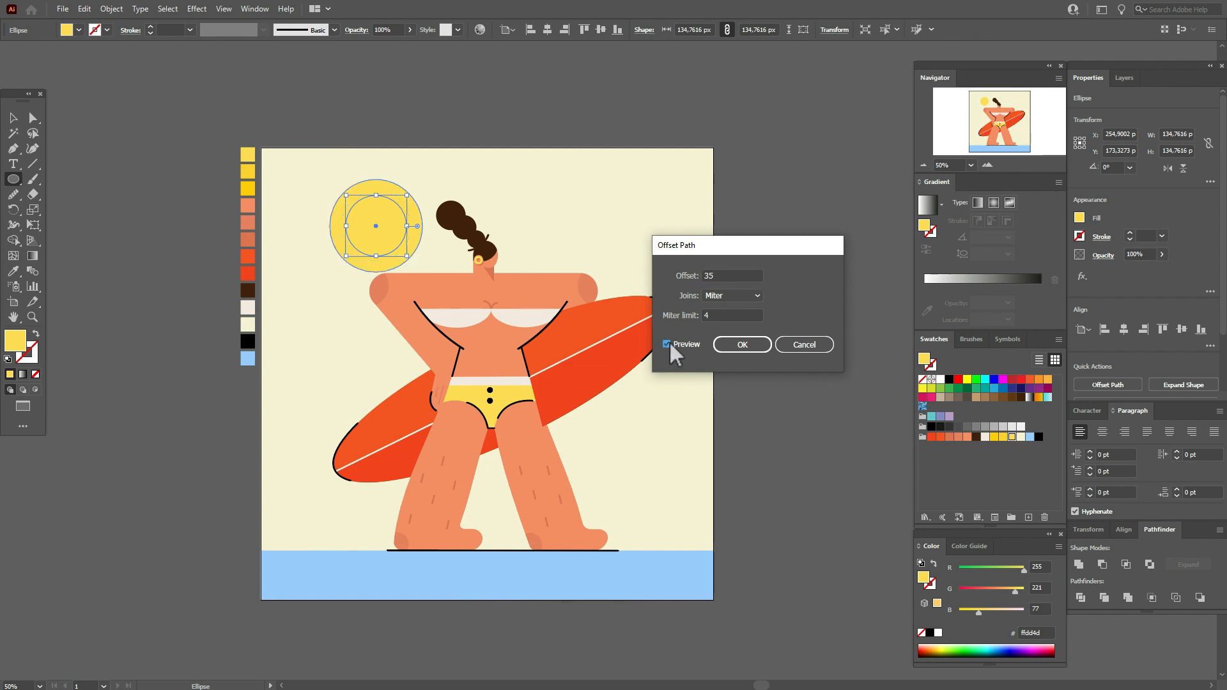
pyautogui.click(669, 340)
pyautogui.click(669, 340)
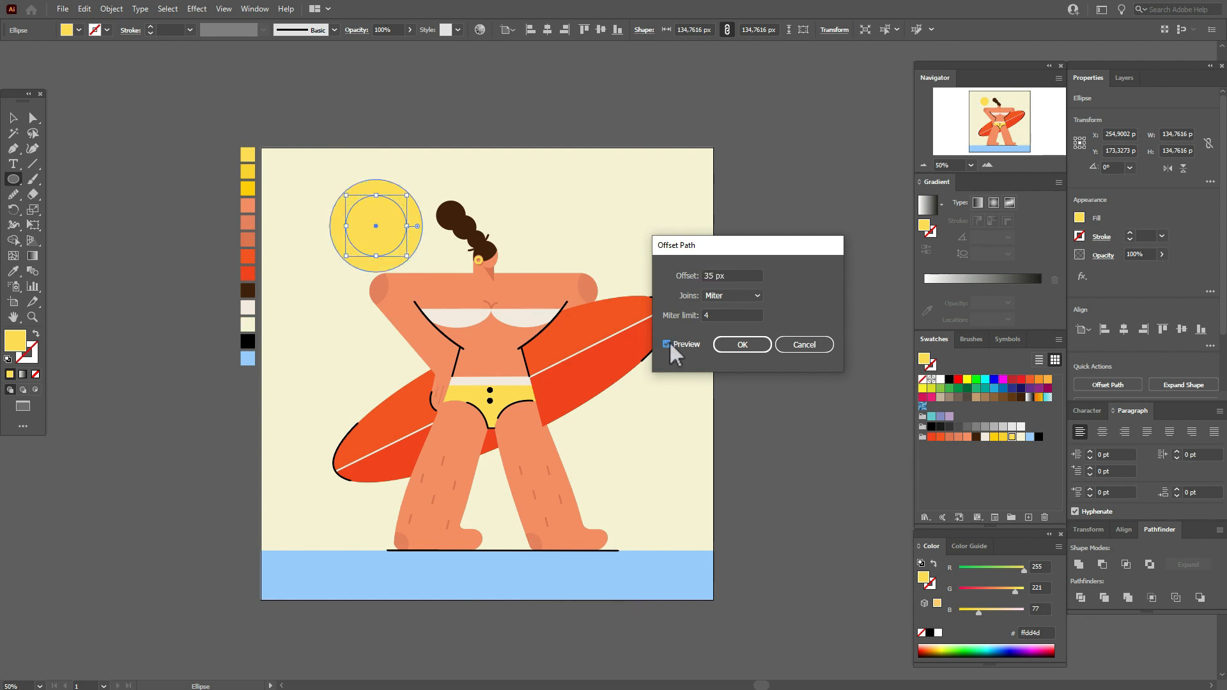
pyautogui.click(735, 348)
pyautogui.click(13, 271)
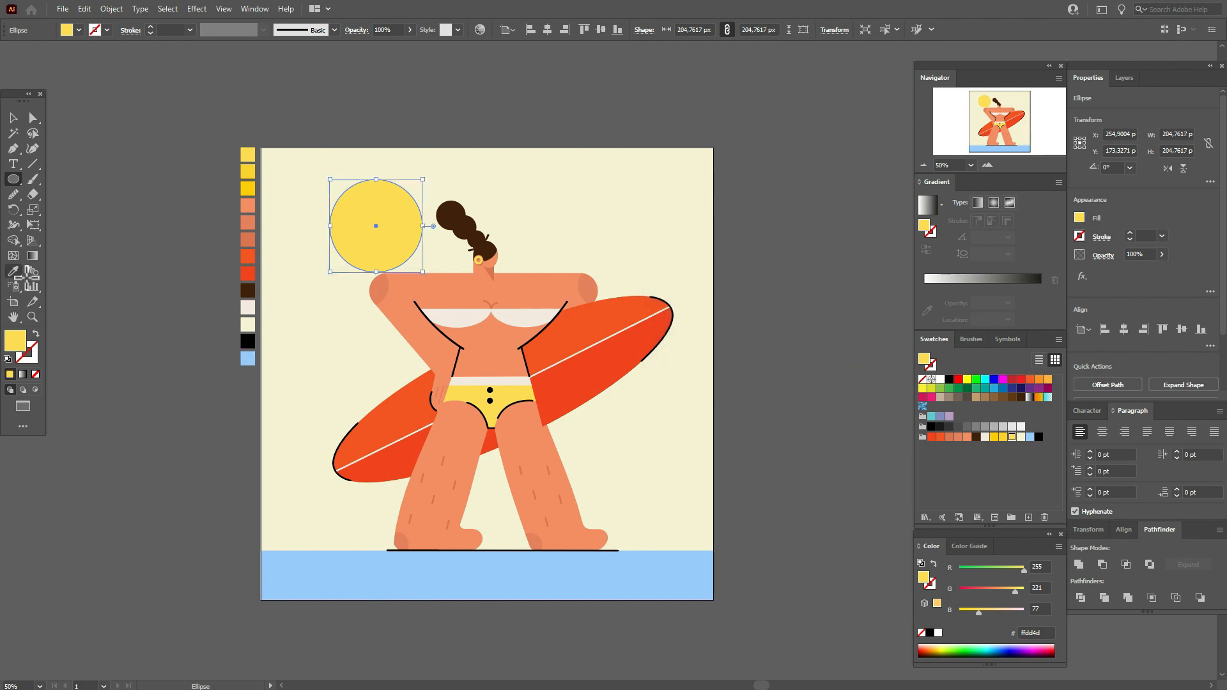
pyautogui.click(249, 174)
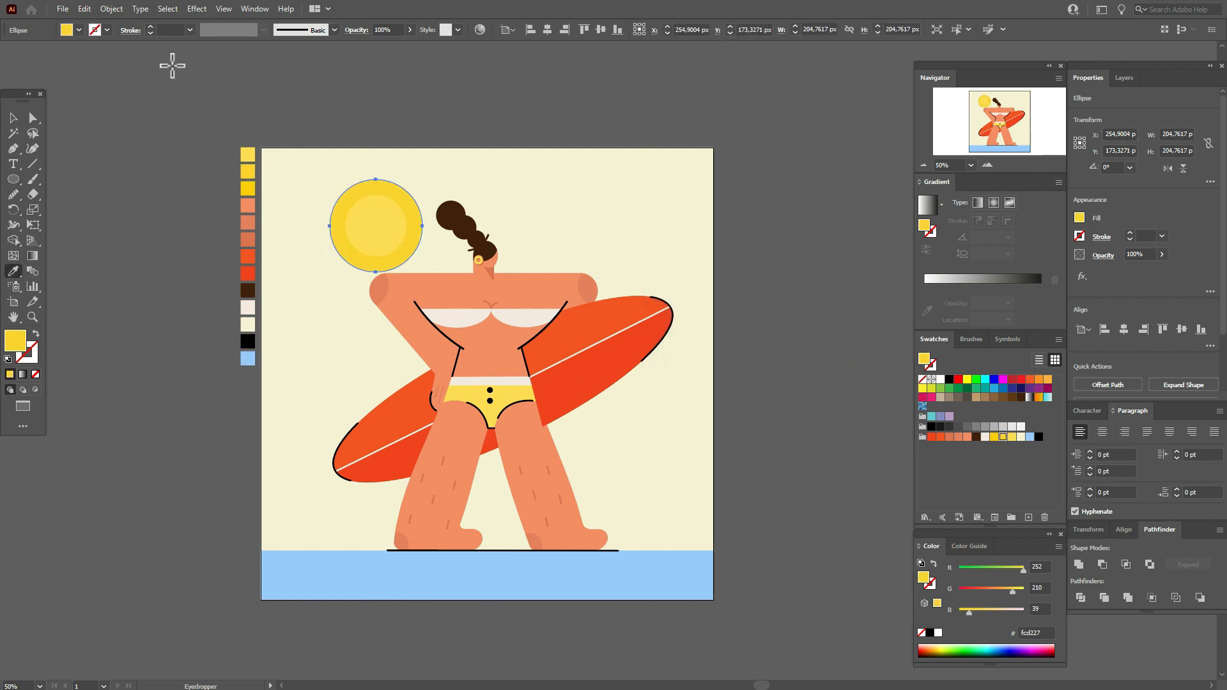
# Step: Offset the fcd227 circle outward by another 35 px and fill the resulting outer circle with ffcc00
pyautogui.click(112, 9)
pyautogui.moveTo(218, 313)
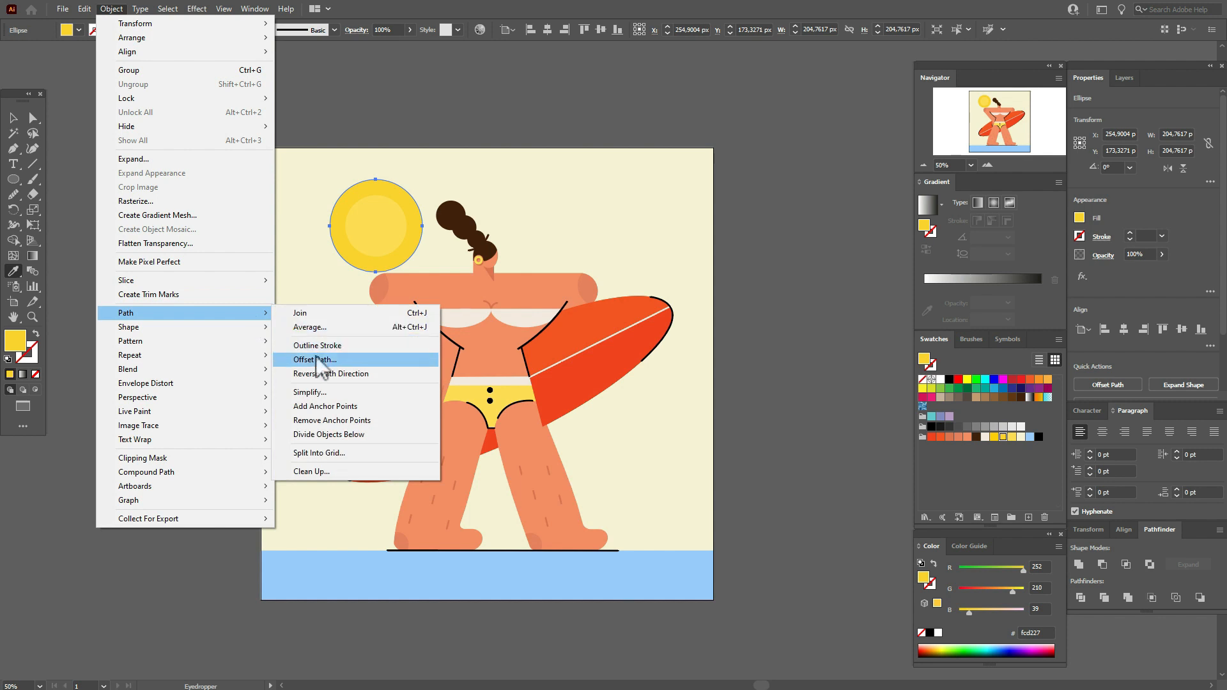
pyautogui.click(316, 356)
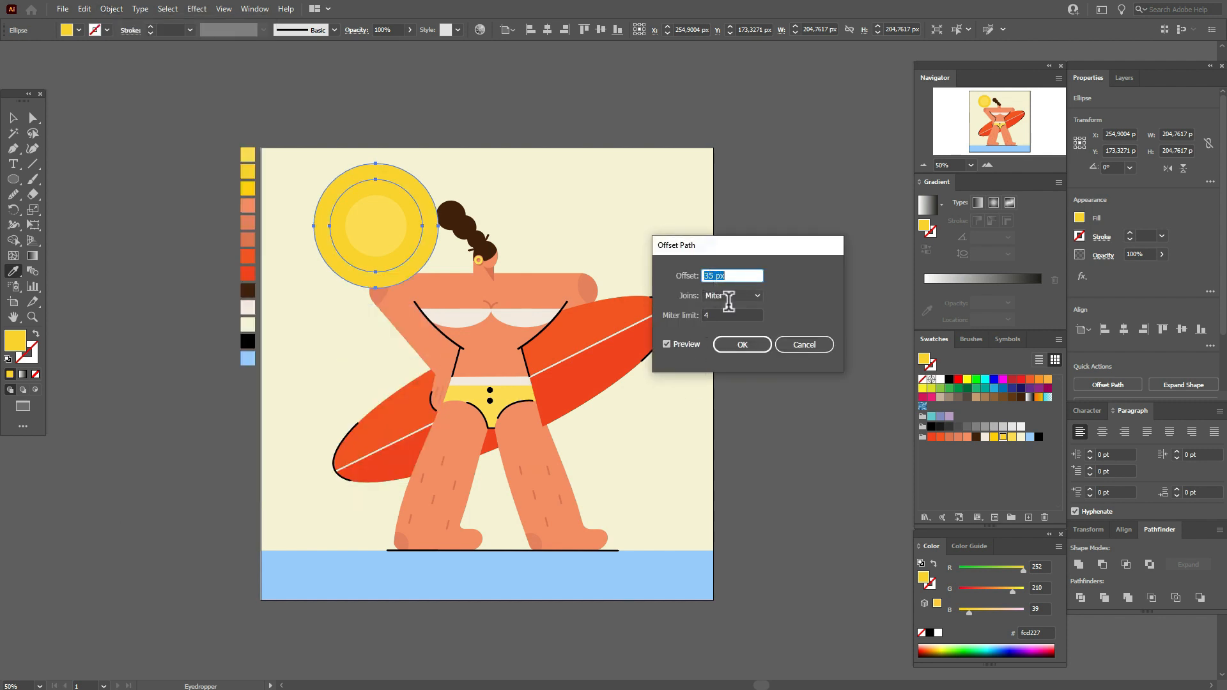
pyautogui.click(741, 345)
pyautogui.click(247, 189)
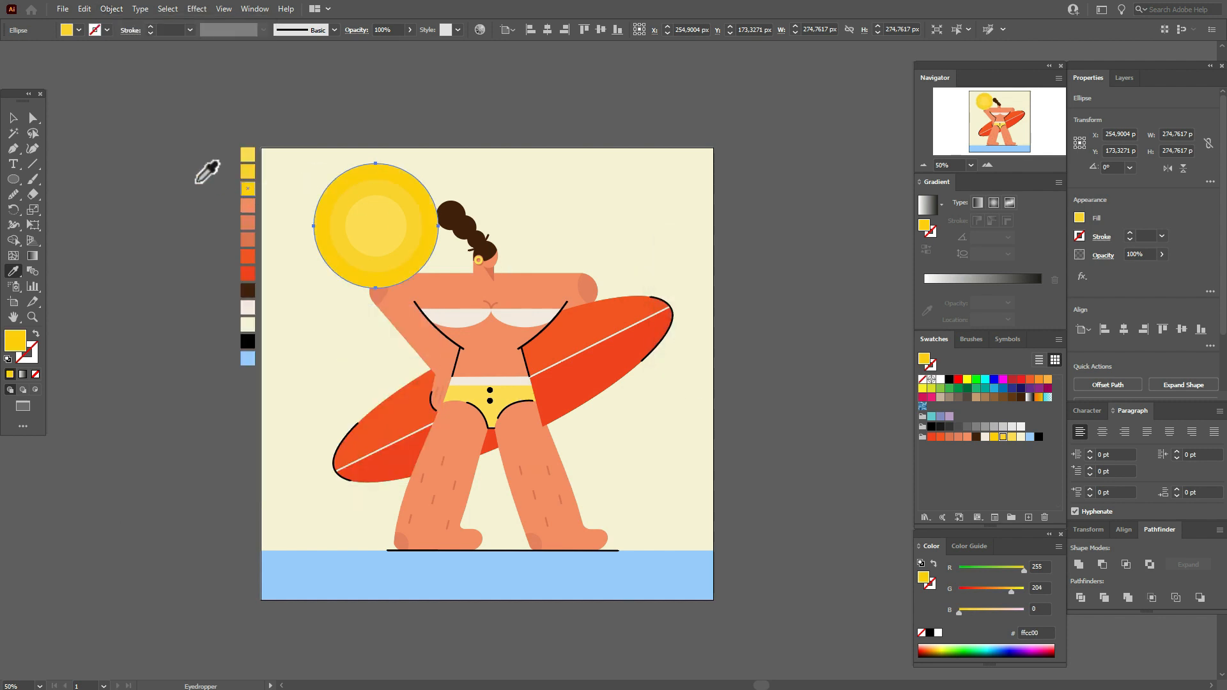
# Step: Select the three sun circles with the cream background square and send them behind the woman
pyautogui.click(14, 120)
pyautogui.moveTo(324, 132); pyautogui.dragTo(394, 229)
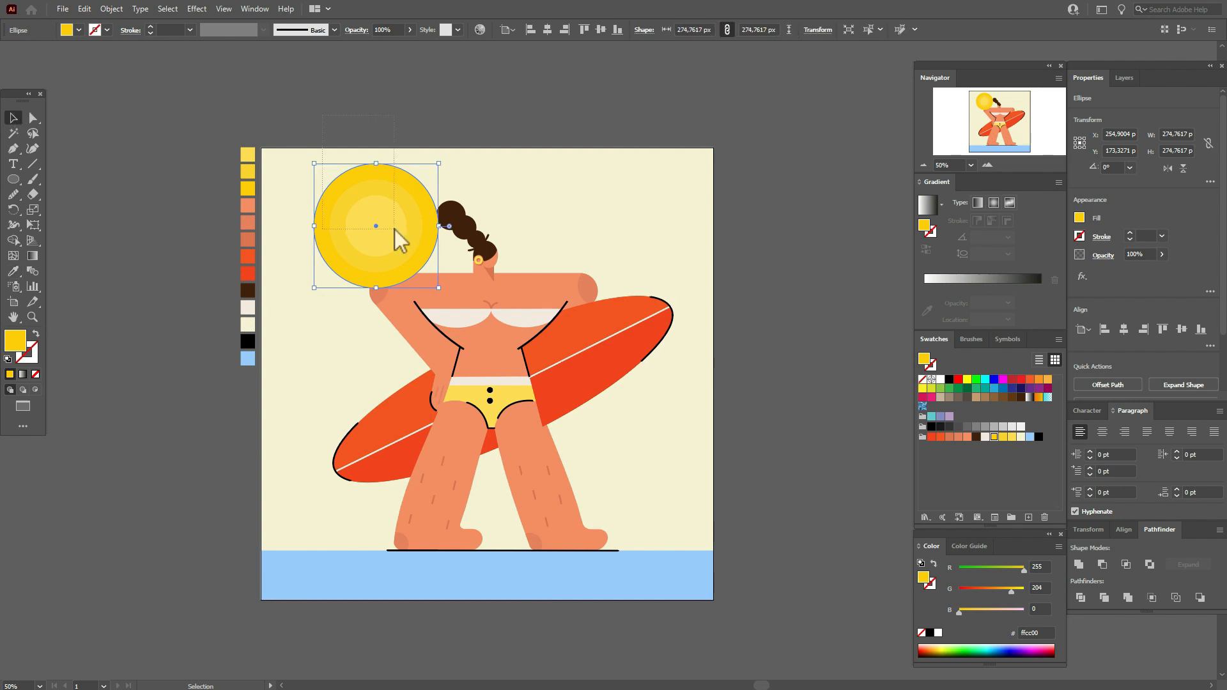
pyautogui.keyDown('shift'); pyautogui.click(496, 192); pyautogui.keyUp('shift')
pyautogui.rightClick(496, 192)
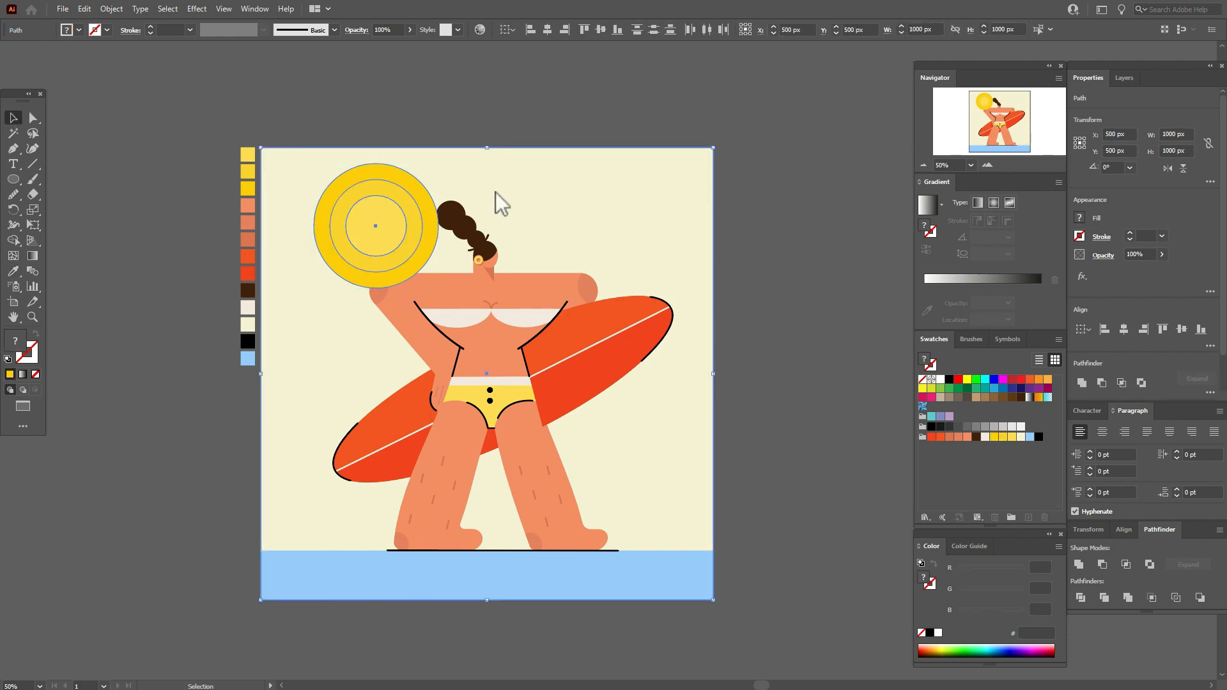
pyautogui.moveTo(617, 397)
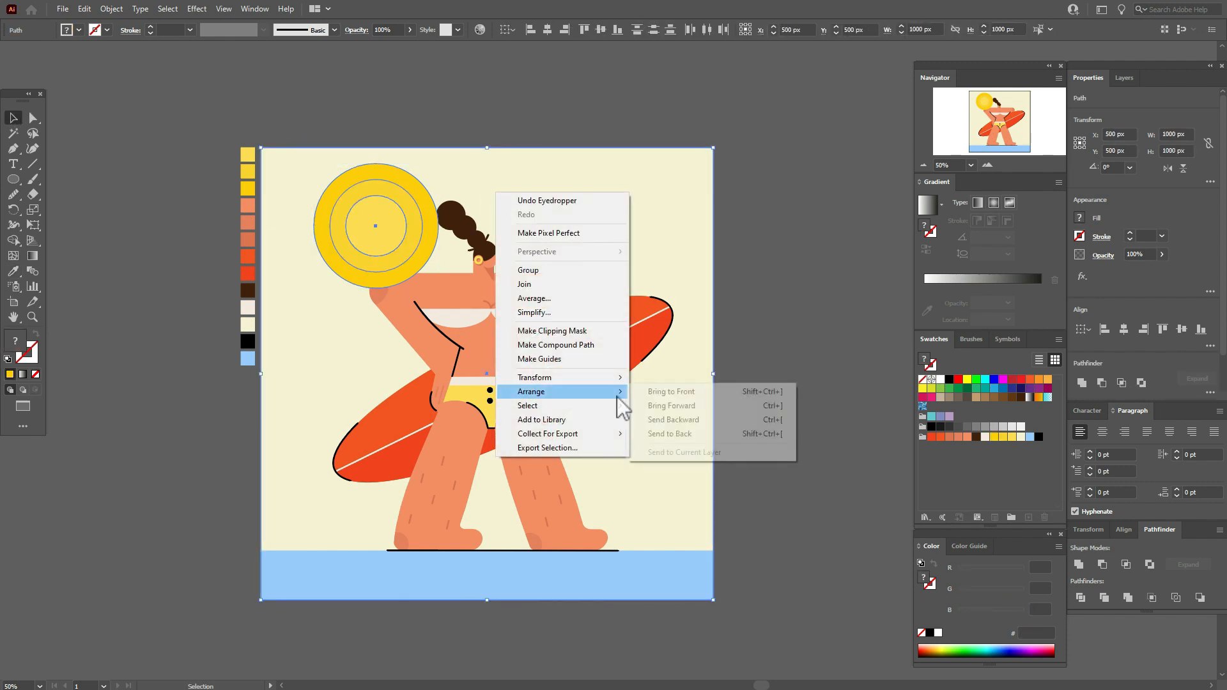
pyautogui.click(691, 434)
pyautogui.click(757, 384)
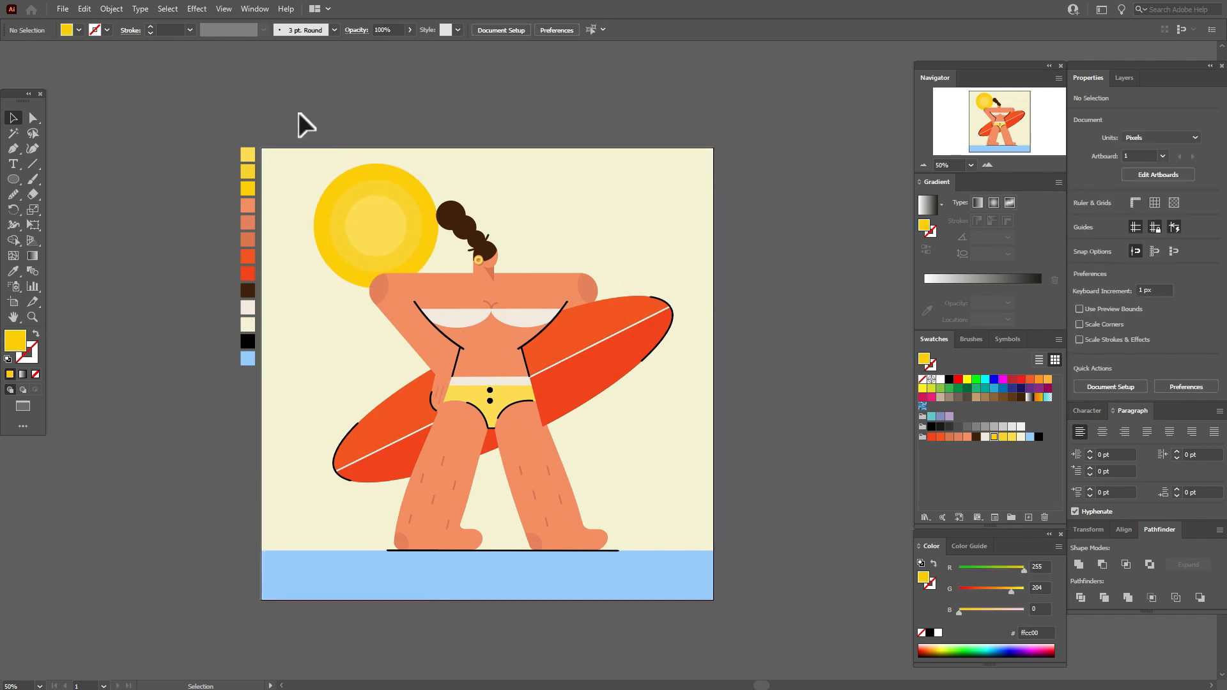
# Step: Group the three sun circles, enlarge the group to about 340 px wide and shift it slightly right behind the woman's hair
pyautogui.moveTo(385, 240); pyautogui.dragTo(385, 240)
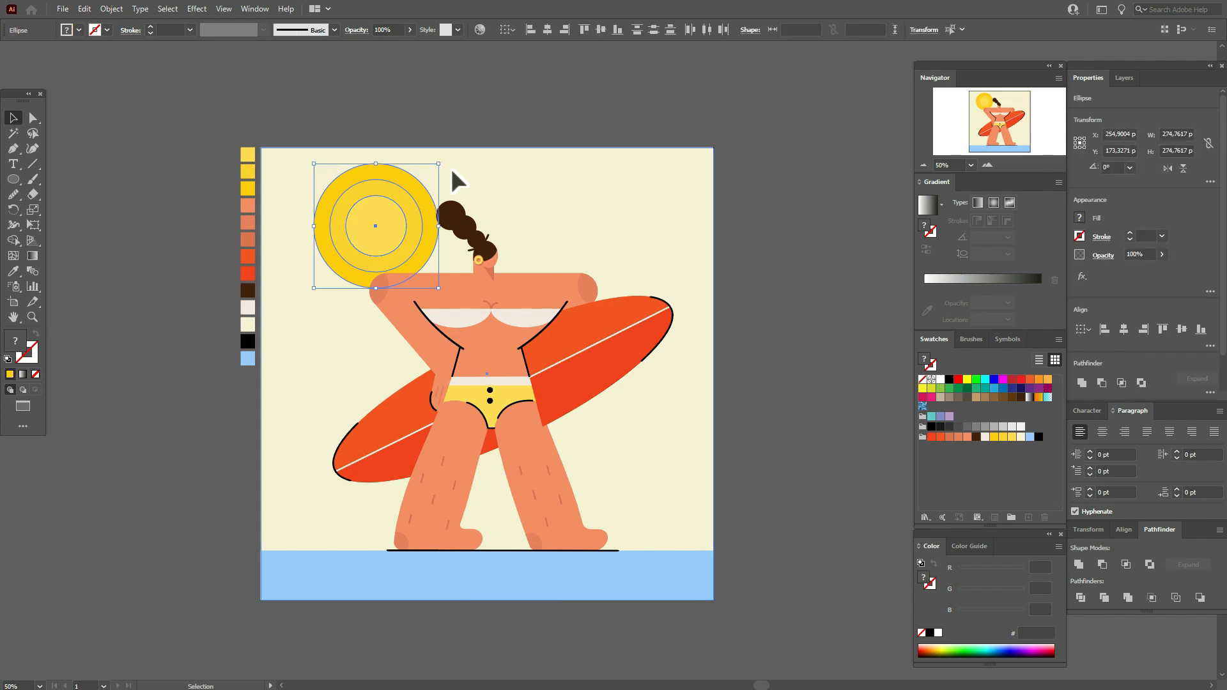
pyautogui.hotkey('ctrl', 'g')
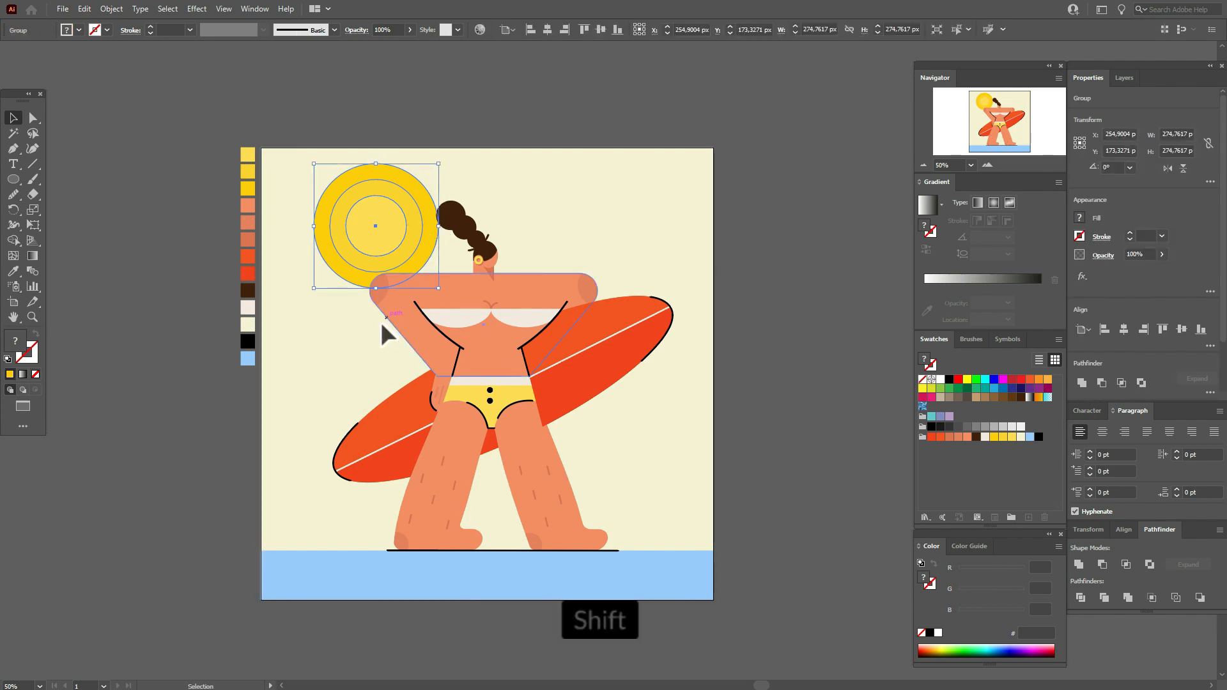
pyautogui.moveTo(376, 289); pyautogui.dragTo(381, 320)
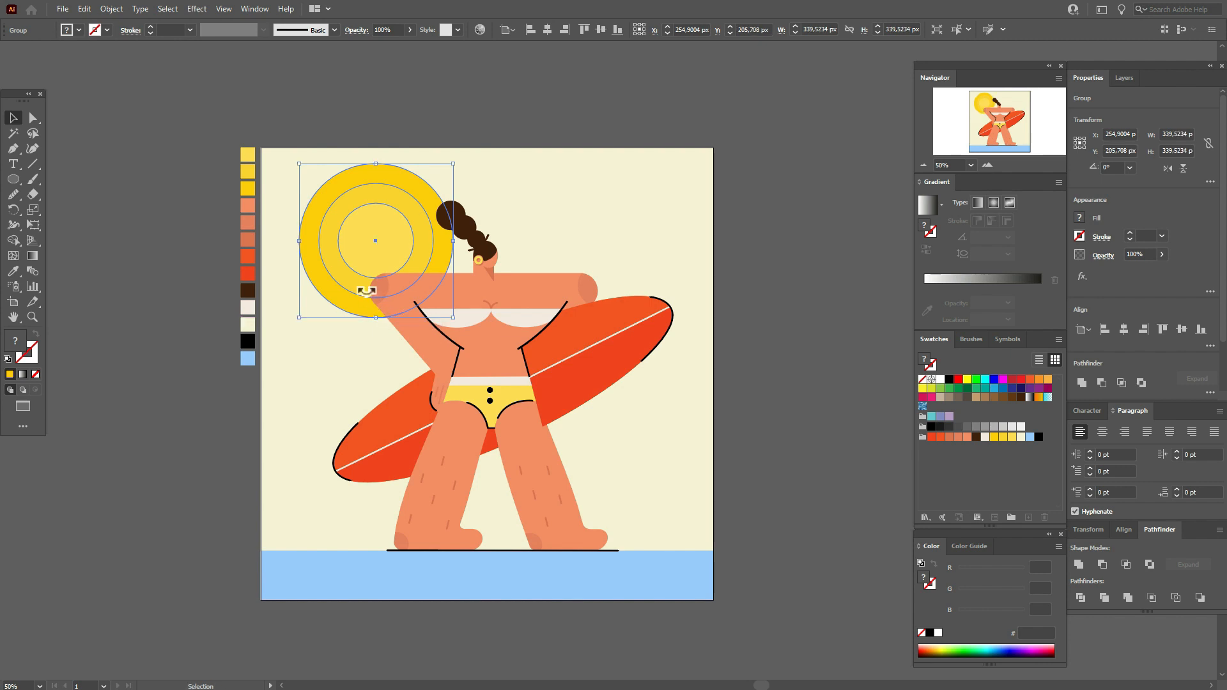
pyautogui.moveTo(359, 242); pyautogui.dragTo(370, 241)
pyautogui.click(760, 275)
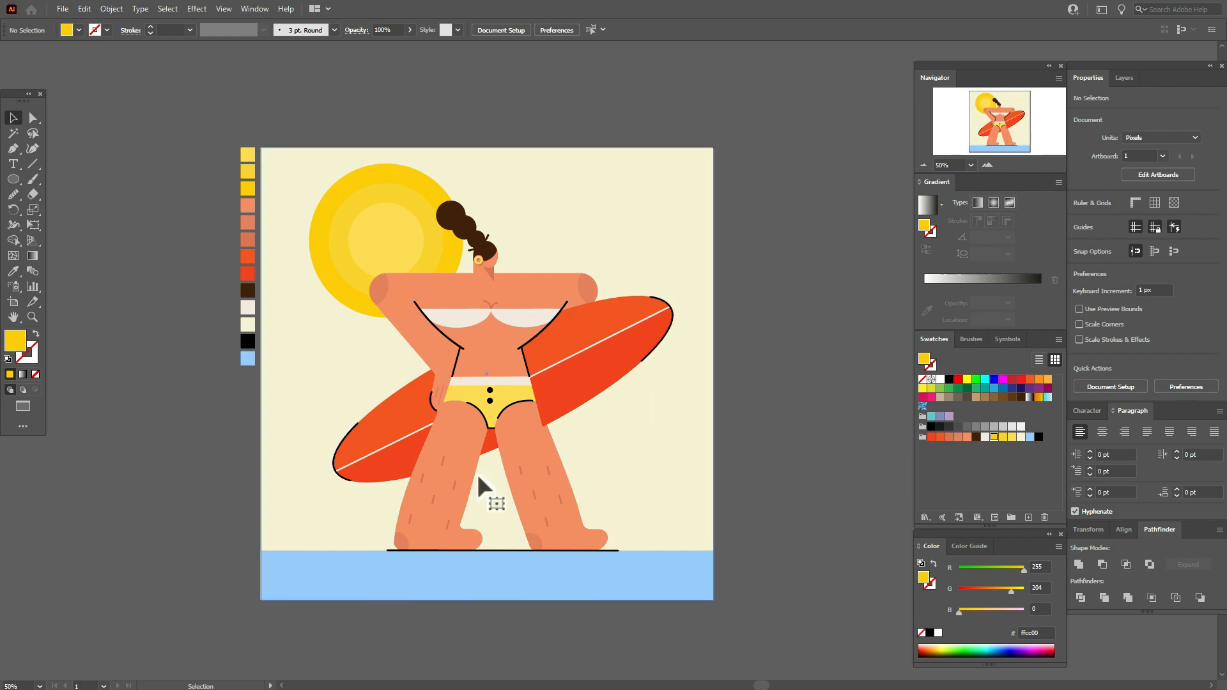
# Step: Duplicate the black curve on the surfboard's lower tip, enlarge the copy to about 74 × 172 px and place it just outside the tip
pyautogui.click(340, 470)
pyautogui.keyDown('ctrl'); pyautogui.click(334, 469); pyautogui.keyUp('ctrl')
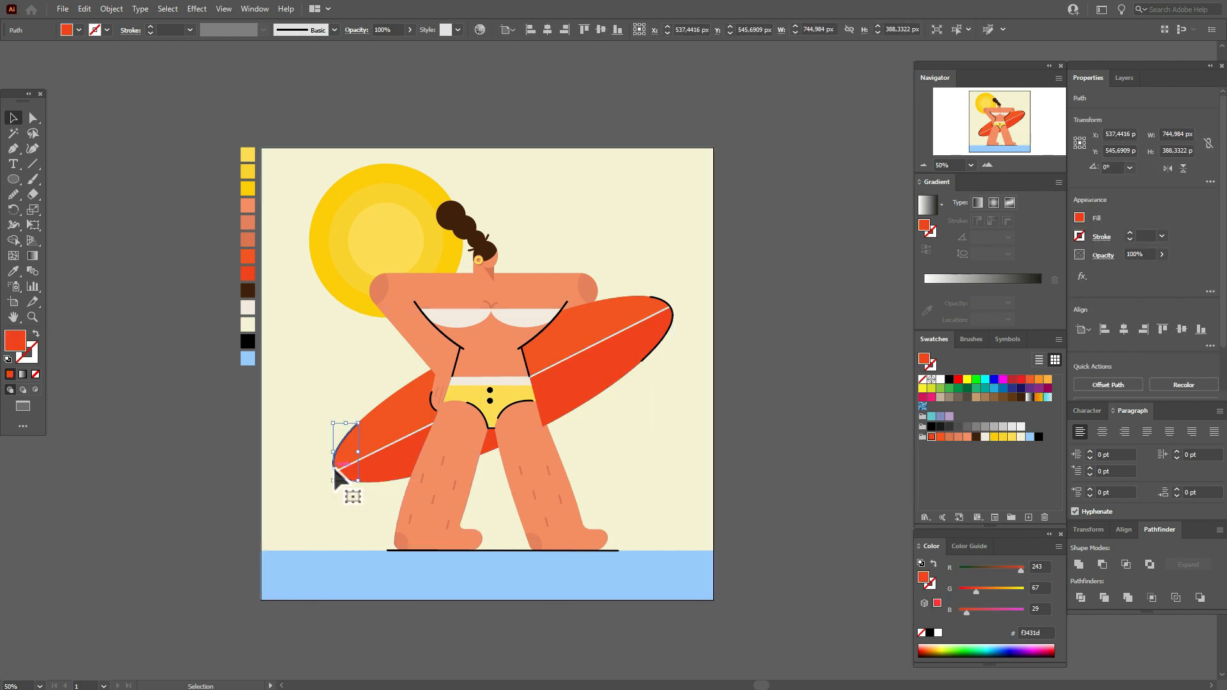
pyautogui.hotkey('ctrl', 'v')
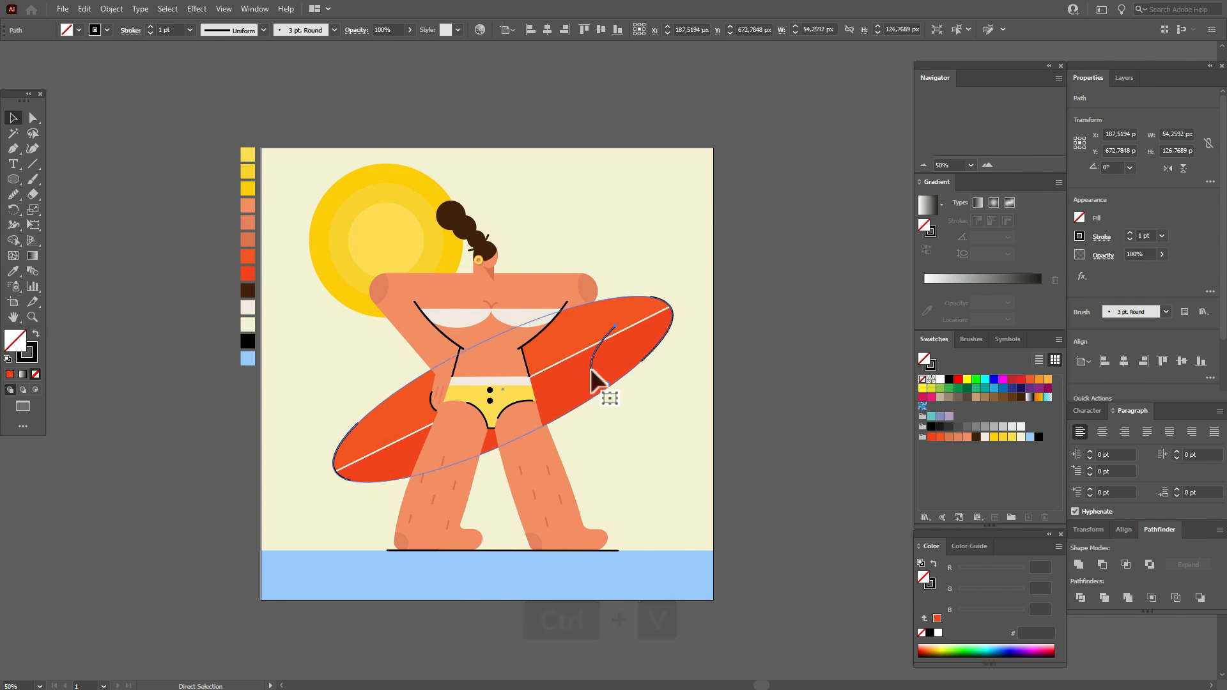
pyautogui.moveTo(603, 384); pyautogui.dragTo(306, 443)
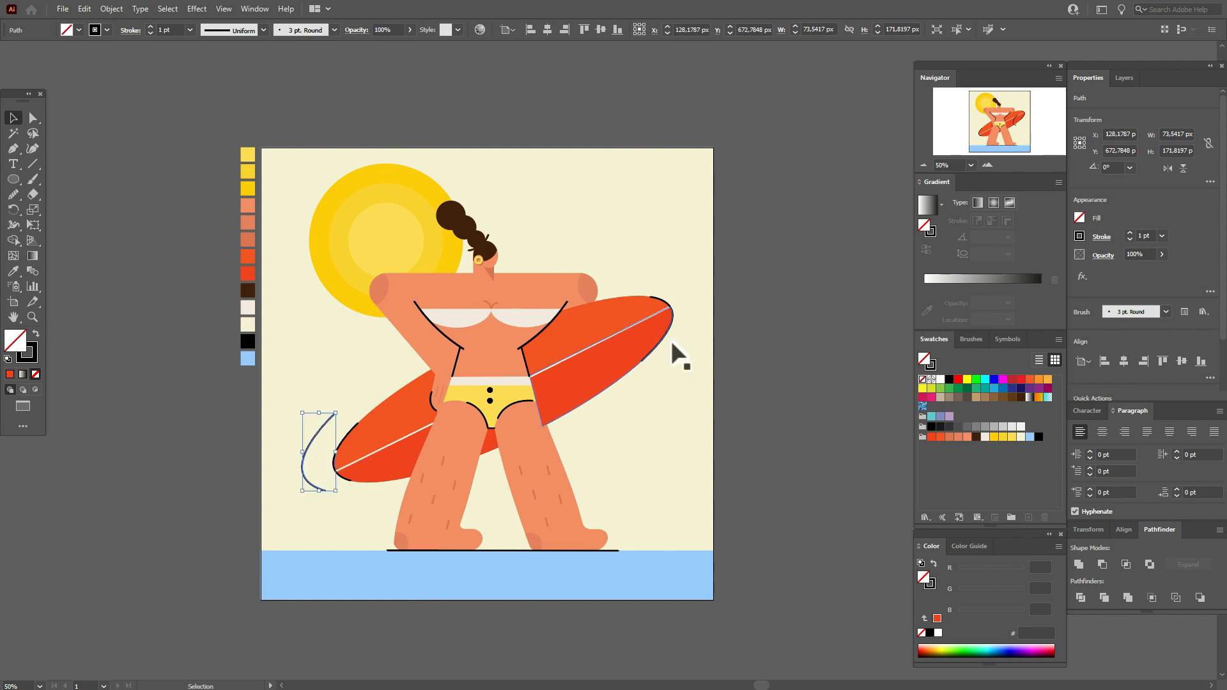
# Step: Duplicate the black curve on the surfboard's upper tip, enlarge the copy to about 92 × 189 px and place it outside that tip
pyautogui.keyDown('ctrl'); pyautogui.click(671, 333); pyautogui.keyUp('ctrl')
pyautogui.hotkey('ctrl', 'c')
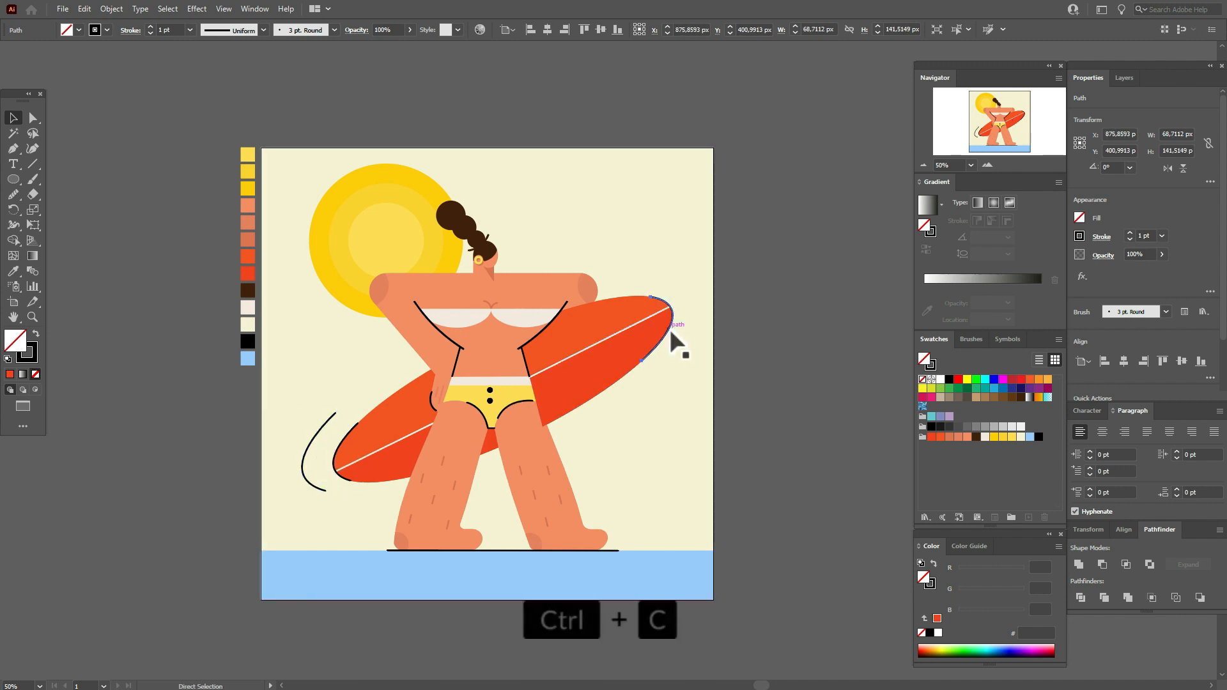
pyautogui.hotkey('ctrl', 'v')
pyautogui.moveTo(693, 341)
pyautogui.mouseDown()
pyautogui.moveTo(650, 351)
pyautogui.moveTo(650, 338)
pyautogui.moveTo(704, 356)
pyautogui.moveTo(695, 351)
pyautogui.mouseUp()
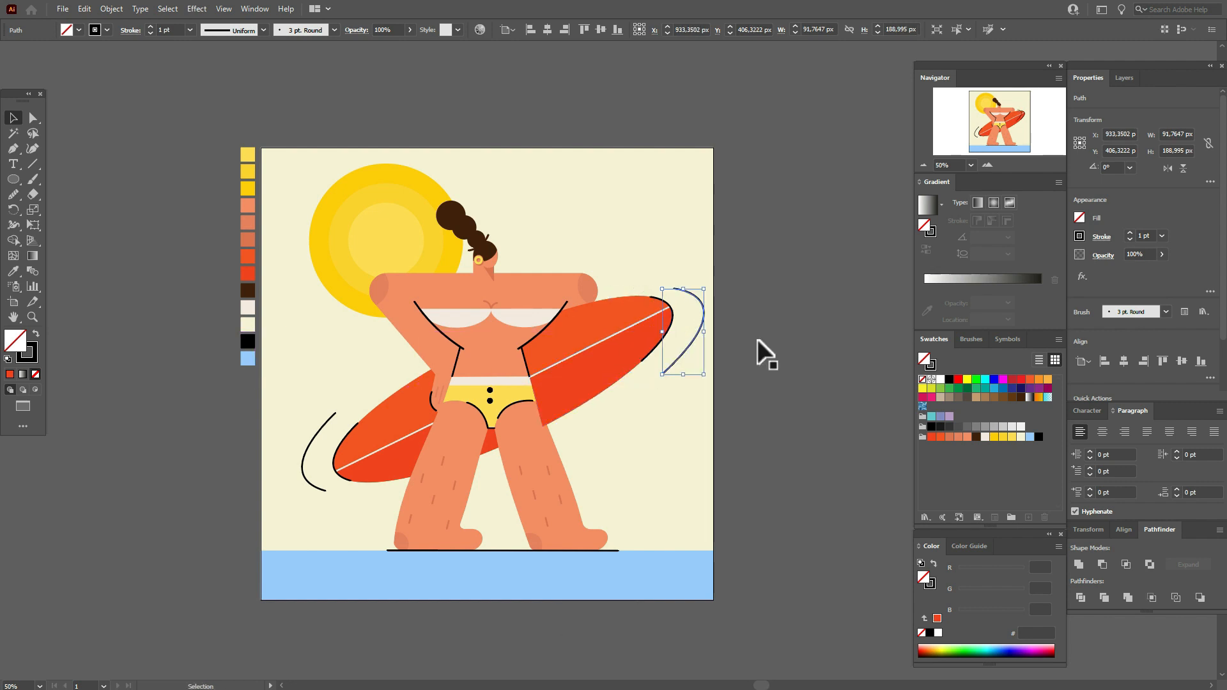
pyautogui.click(758, 351)
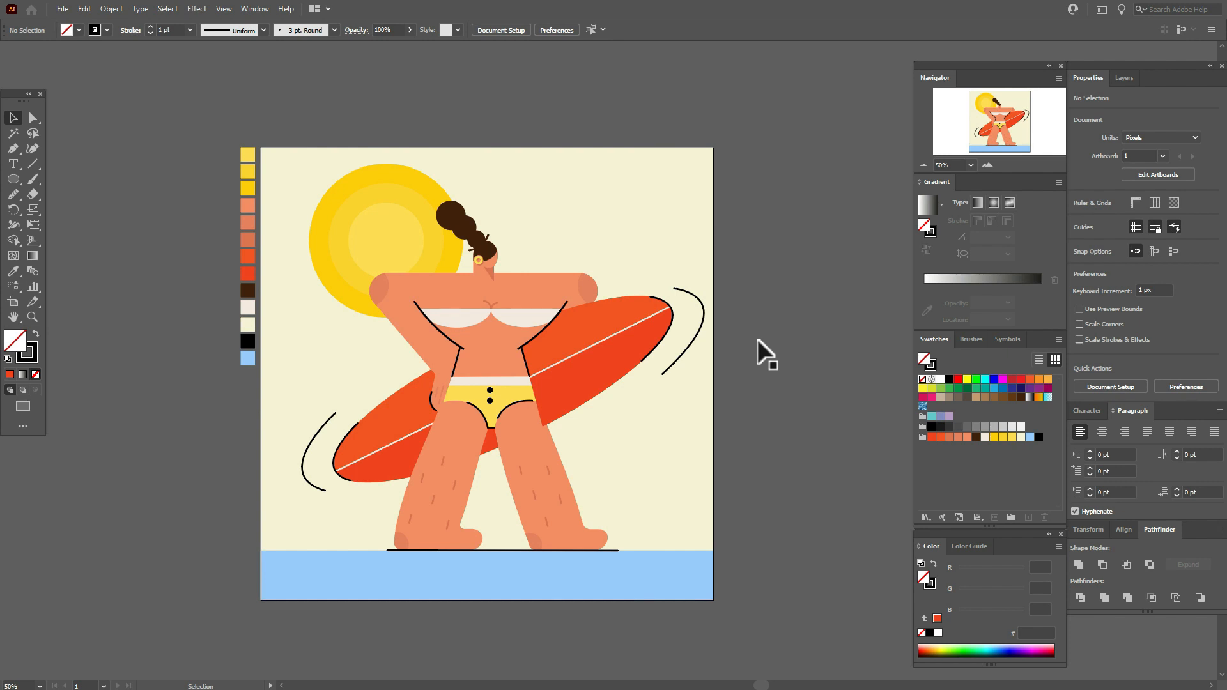
# Step: Expand the appearance of all artwork on the artboard
pyautogui.moveTo(269, 123); pyautogui.dragTo(769, 604)
pyautogui.click(111, 8)
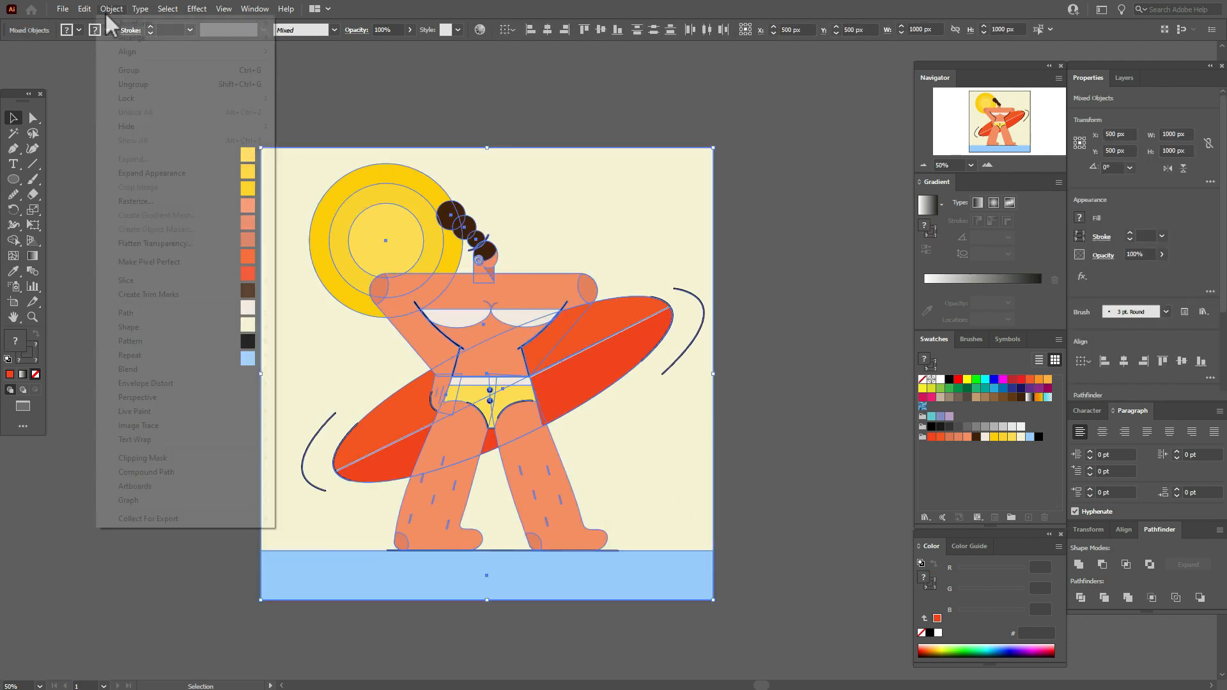
pyautogui.click(155, 170)
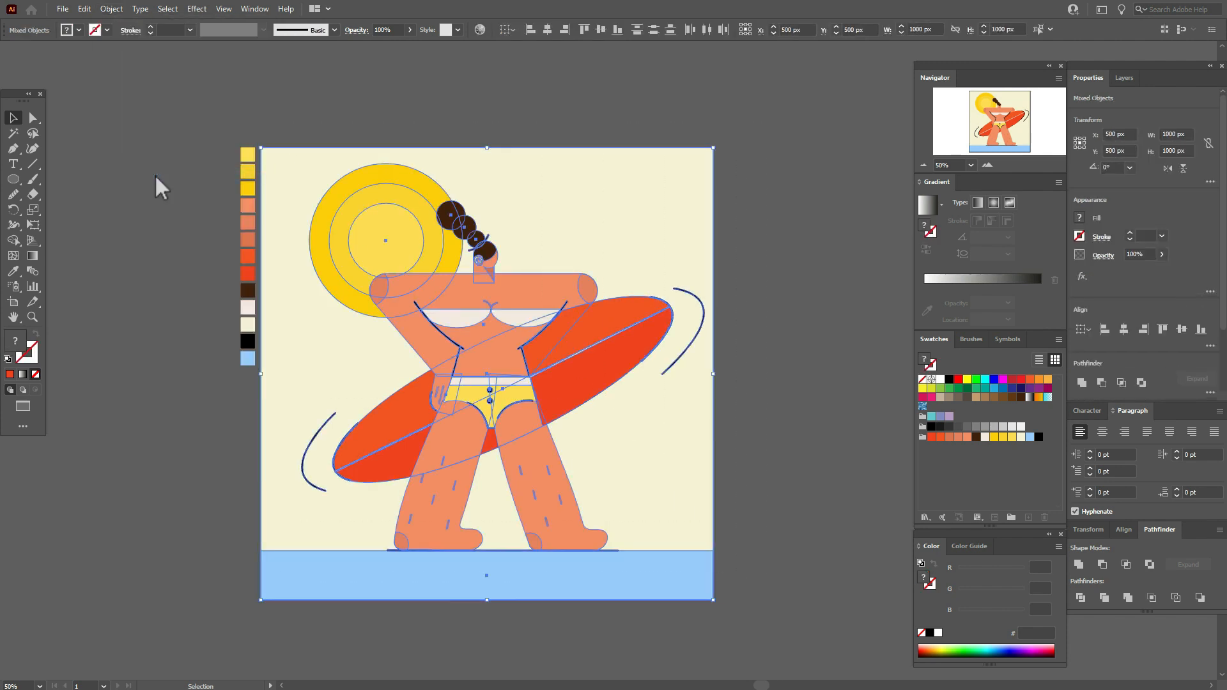
pyautogui.click(446, 132)
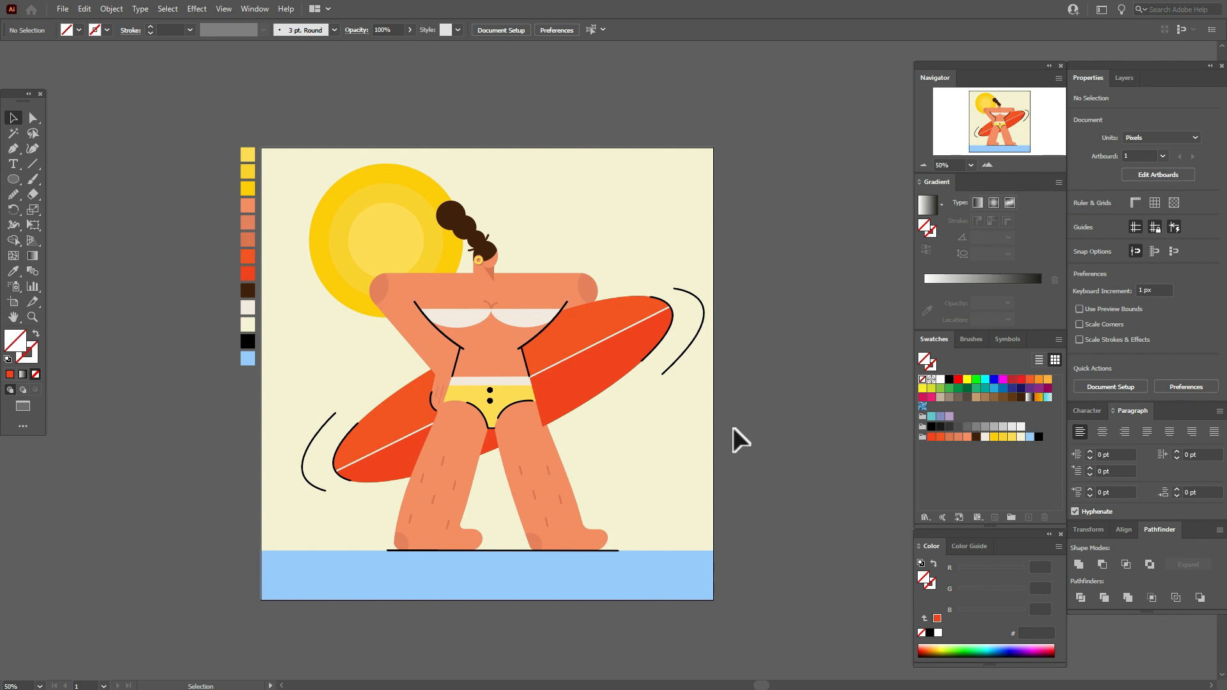
# Step: Nudge the woman, surfboard, sun and accent lines left together, leaving the background and water in place
pyautogui.moveTo(270, 133); pyautogui.dragTo(757, 560)
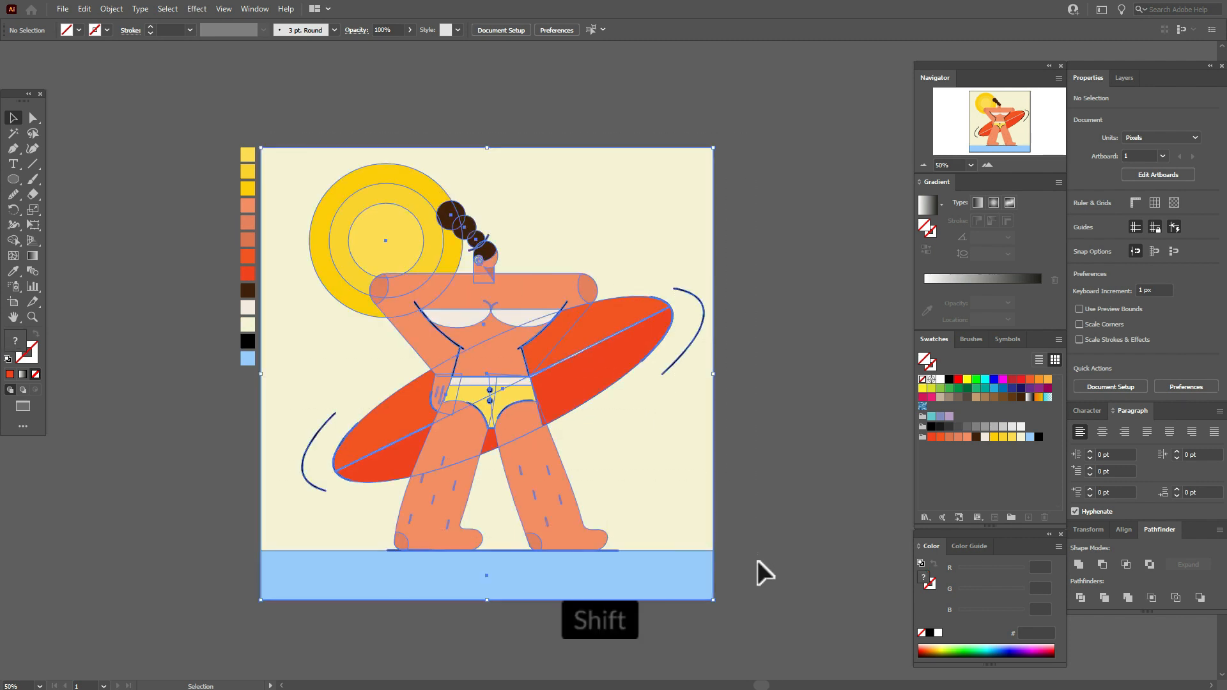
pyautogui.keyDown('shift'); pyautogui.click(702, 570); pyautogui.keyUp('shift')
pyautogui.press('Left')
pyautogui.press('Left')
pyautogui.press('Left')
pyautogui.press('Left')
pyautogui.press('Left')
pyautogui.press('Left')
pyautogui.press('Left')
pyautogui.press('Left')
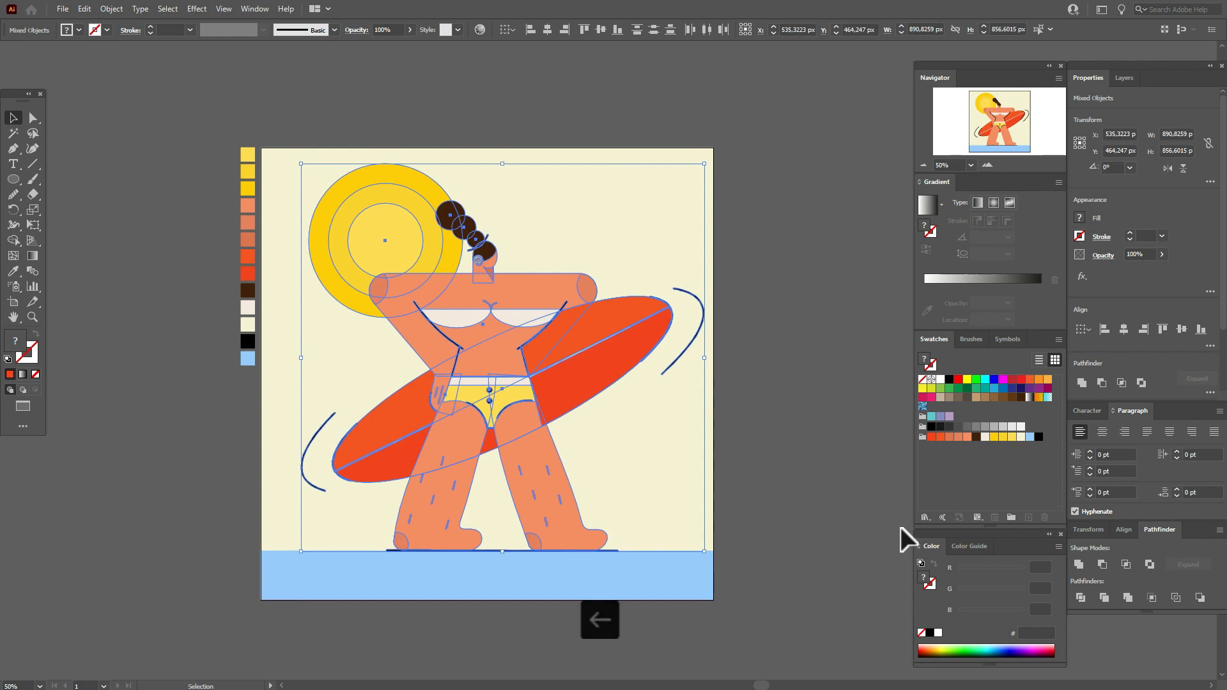
pyautogui.press('Left')
pyautogui.press('Left')
pyautogui.press('Left')
pyautogui.press('Left')
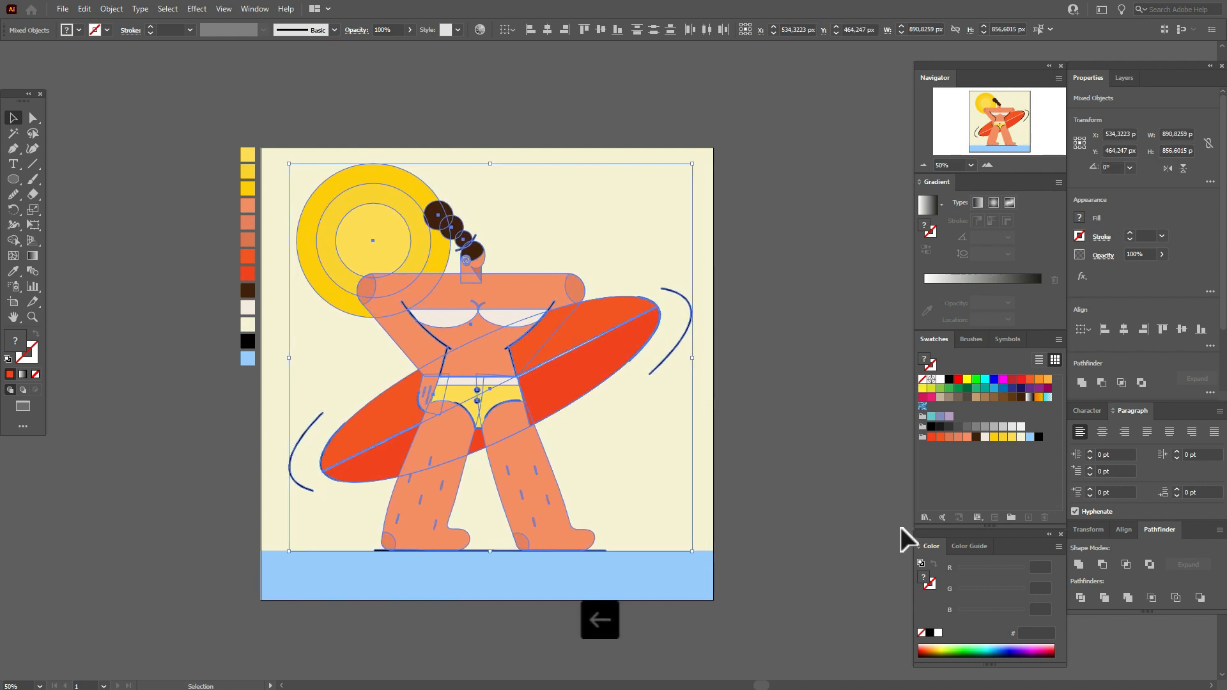
pyautogui.click(833, 450)
# Step: Move the black ground line right beneath the feet and extend its right end beyond the front foot
pyautogui.click(500, 554)
pyautogui.press('Right')
pyautogui.press('Right')
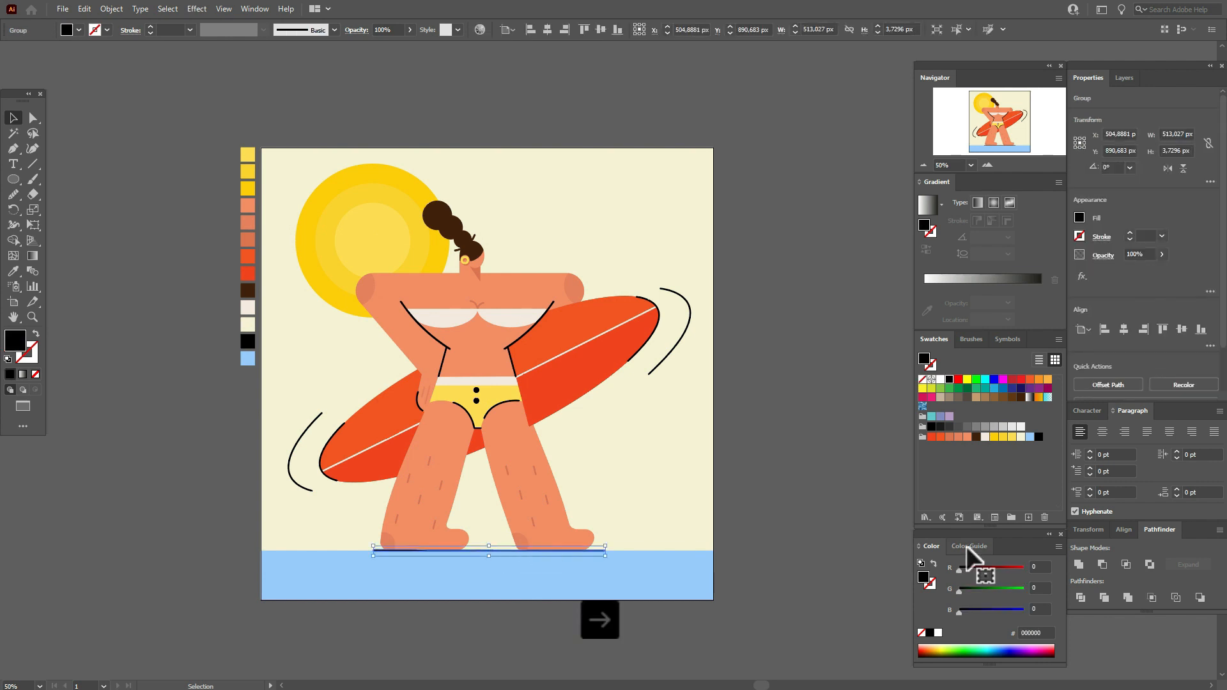
pyautogui.press('Right')
pyautogui.press('Right')
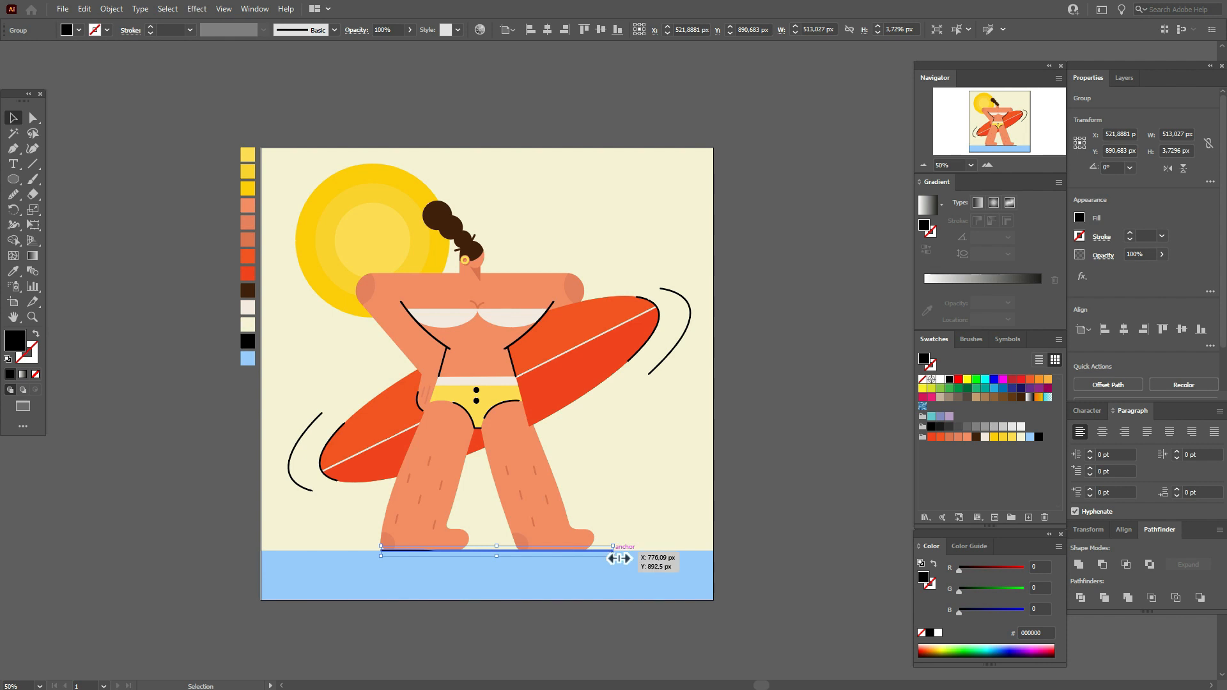
pyautogui.moveTo(617, 558); pyautogui.dragTo(643, 558)
pyautogui.click(757, 543)
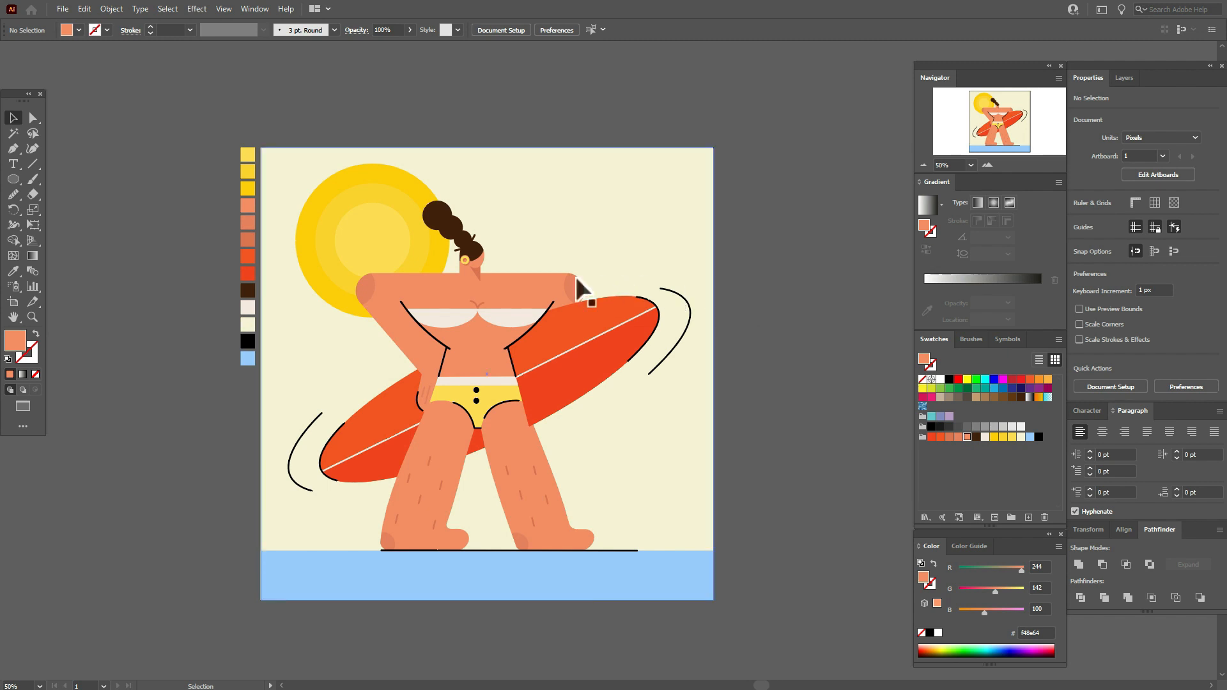
# Step: Apply a slight horizontal Bulge warp to the woman's torso and arms shape, with a bend below 9%
pyautogui.click(539, 286)
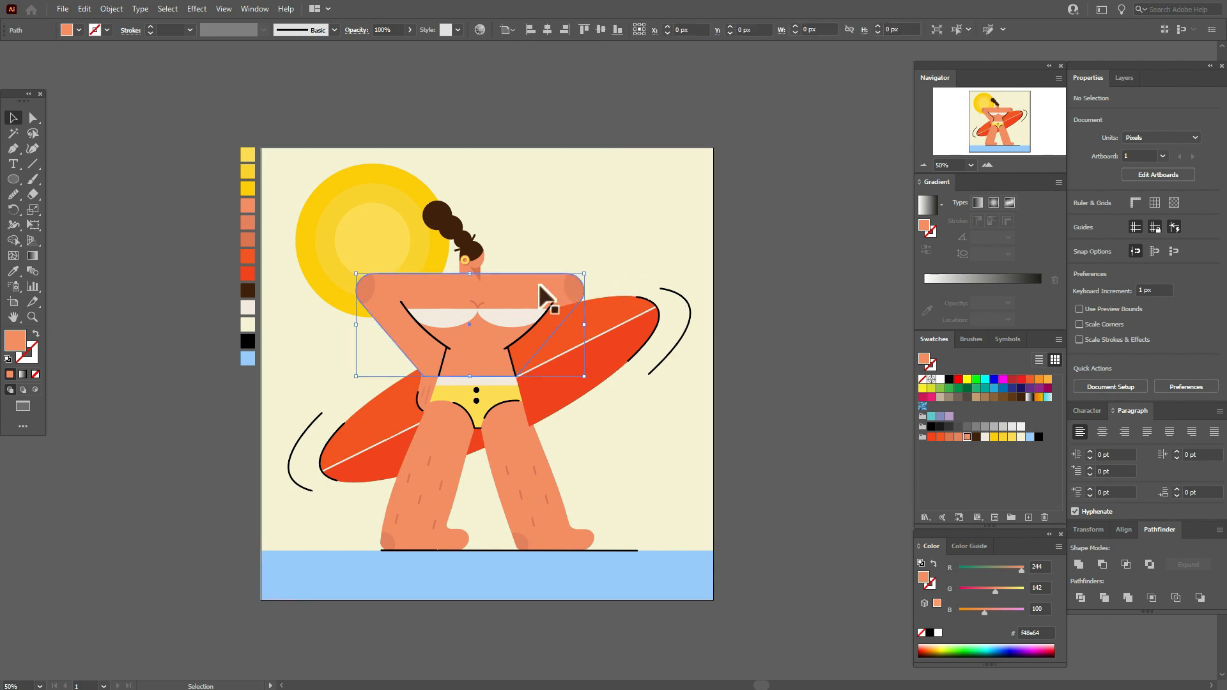
pyautogui.click(198, 8)
pyautogui.moveTo(282, 174)
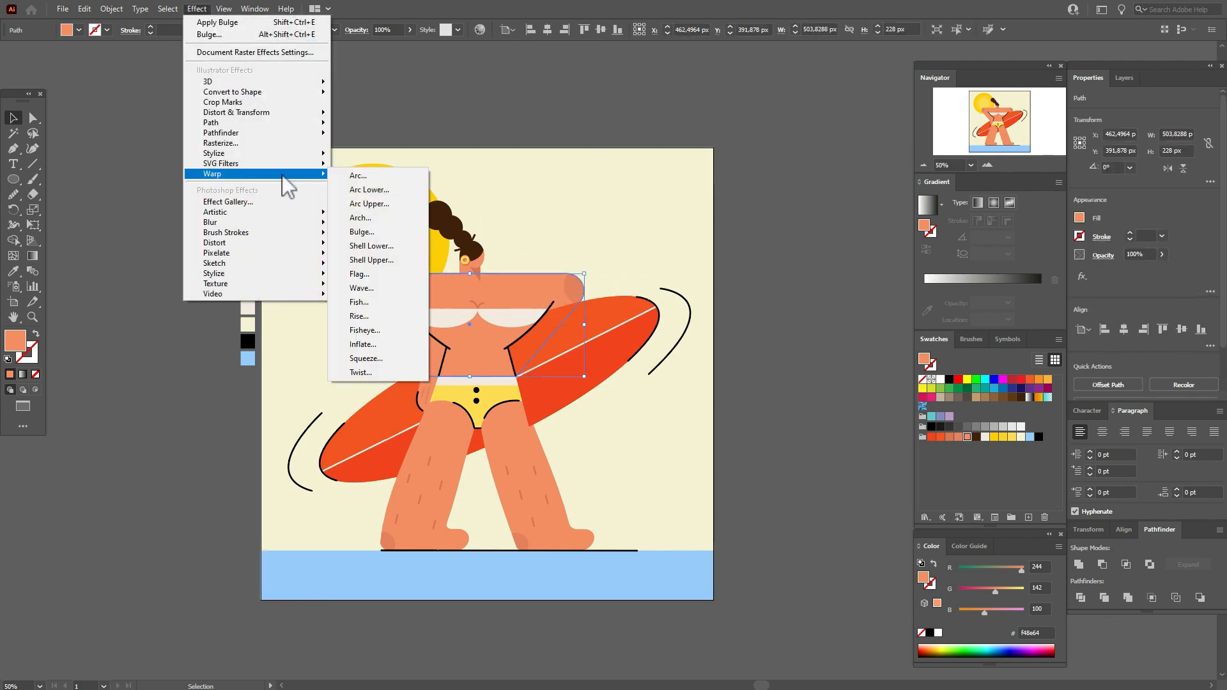
pyautogui.click(402, 233)
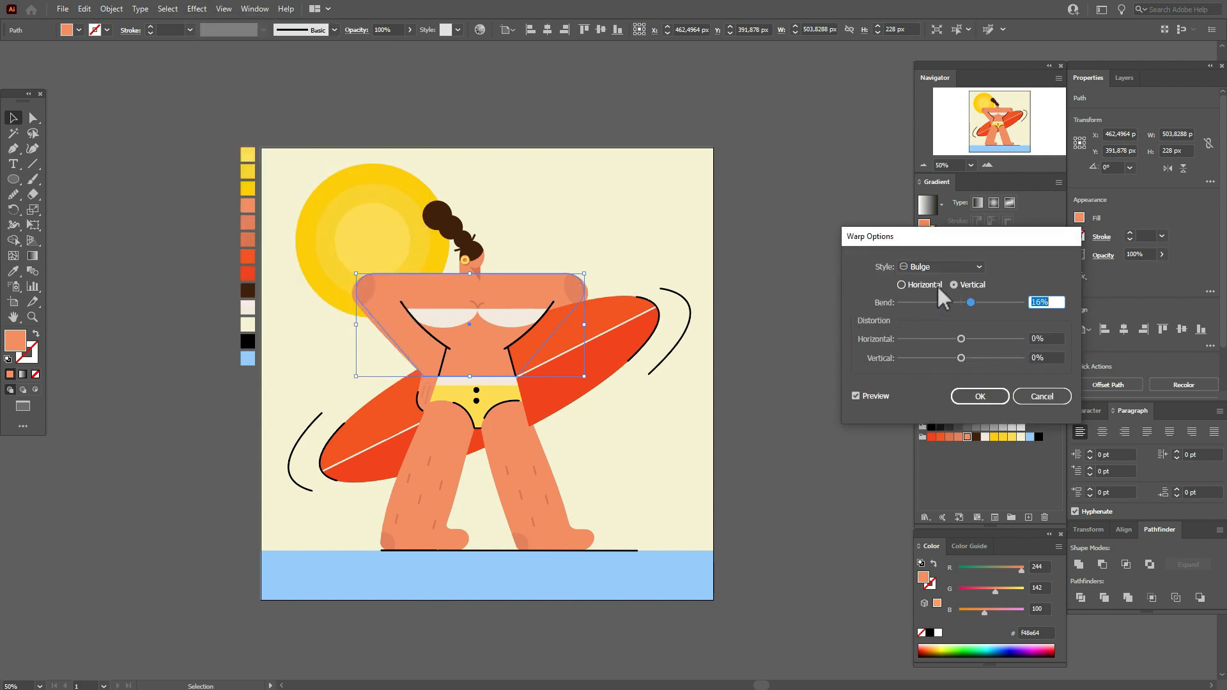
pyautogui.click(937, 285)
pyautogui.click(967, 302)
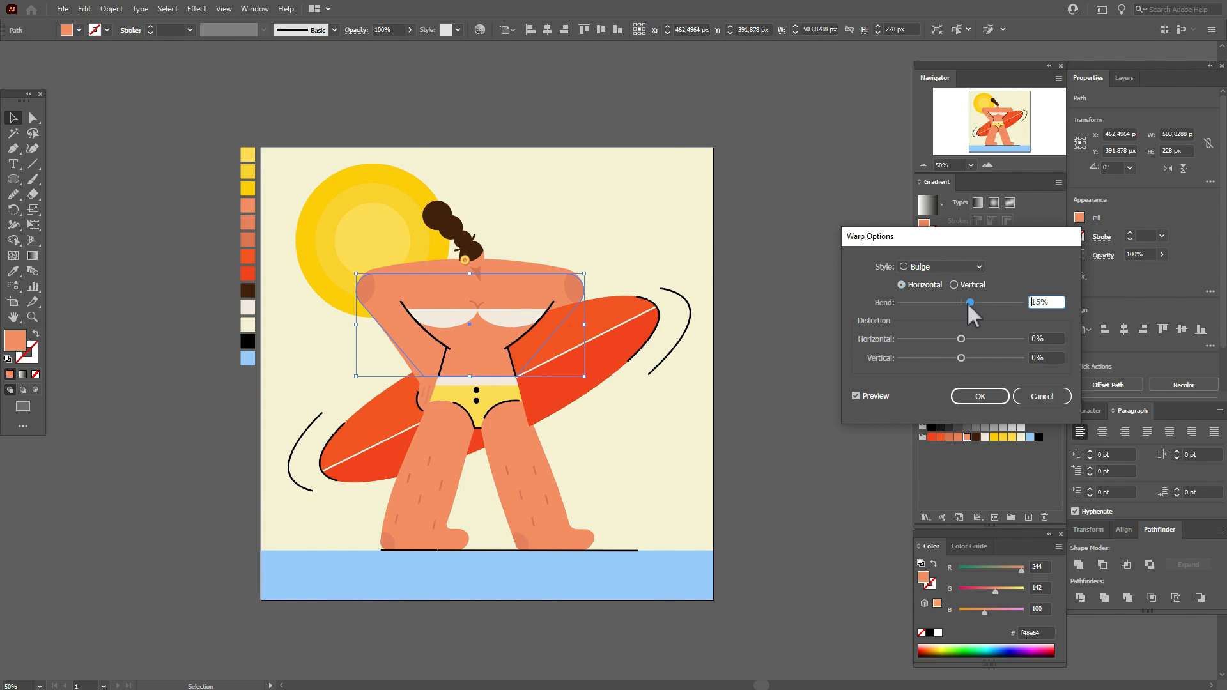
pyautogui.moveTo(966, 305); pyautogui.dragTo(964, 306)
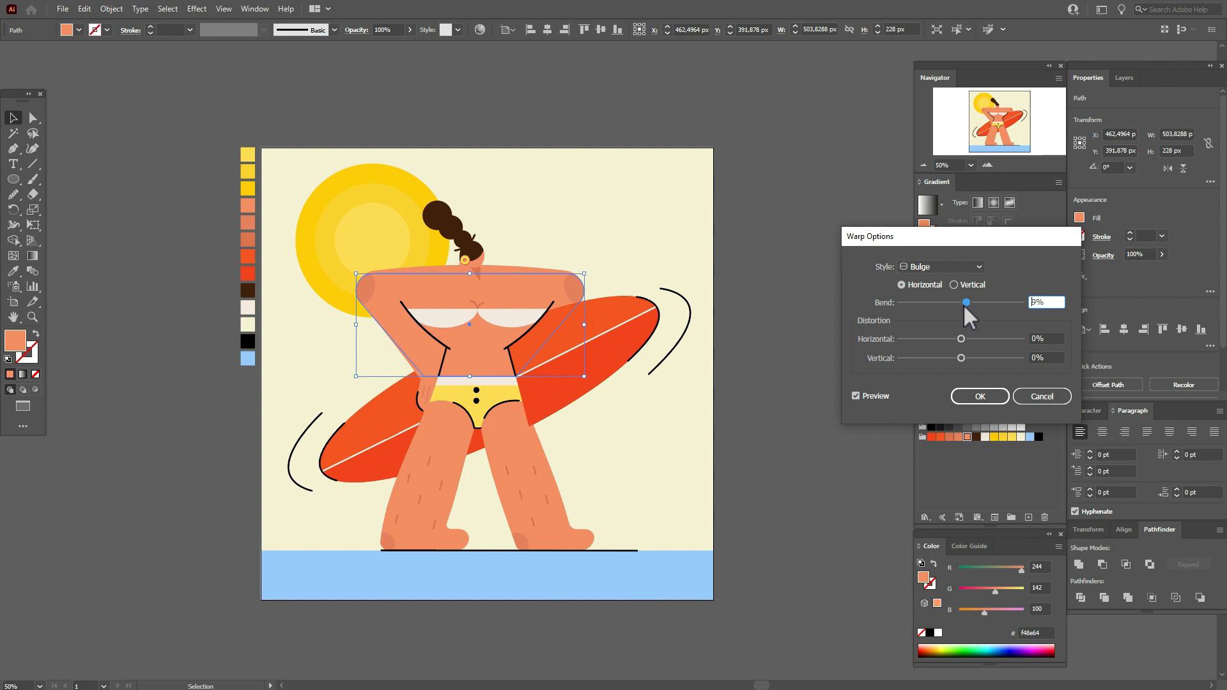
pyautogui.moveTo(964, 304); pyautogui.dragTo(962, 305)
pyautogui.click(976, 393)
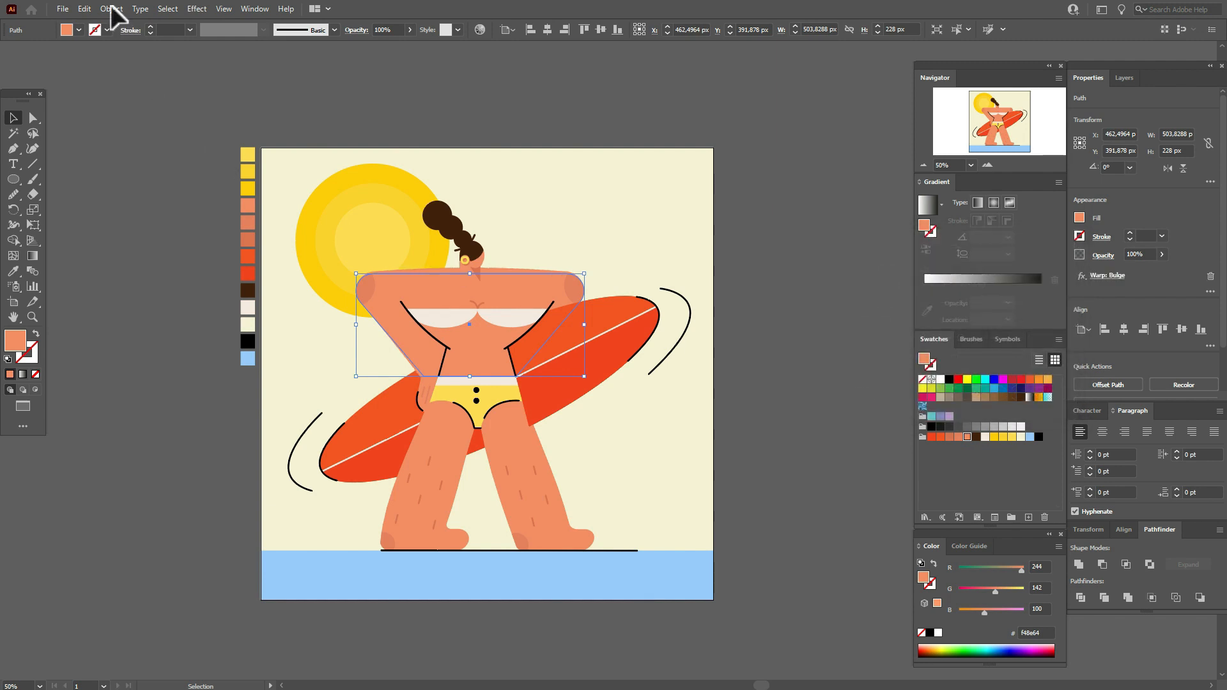
# Step: Expand the appearance of the warped torso and arms shape
pyautogui.click(111, 8)
pyautogui.click(193, 173)
pyautogui.click(191, 166)
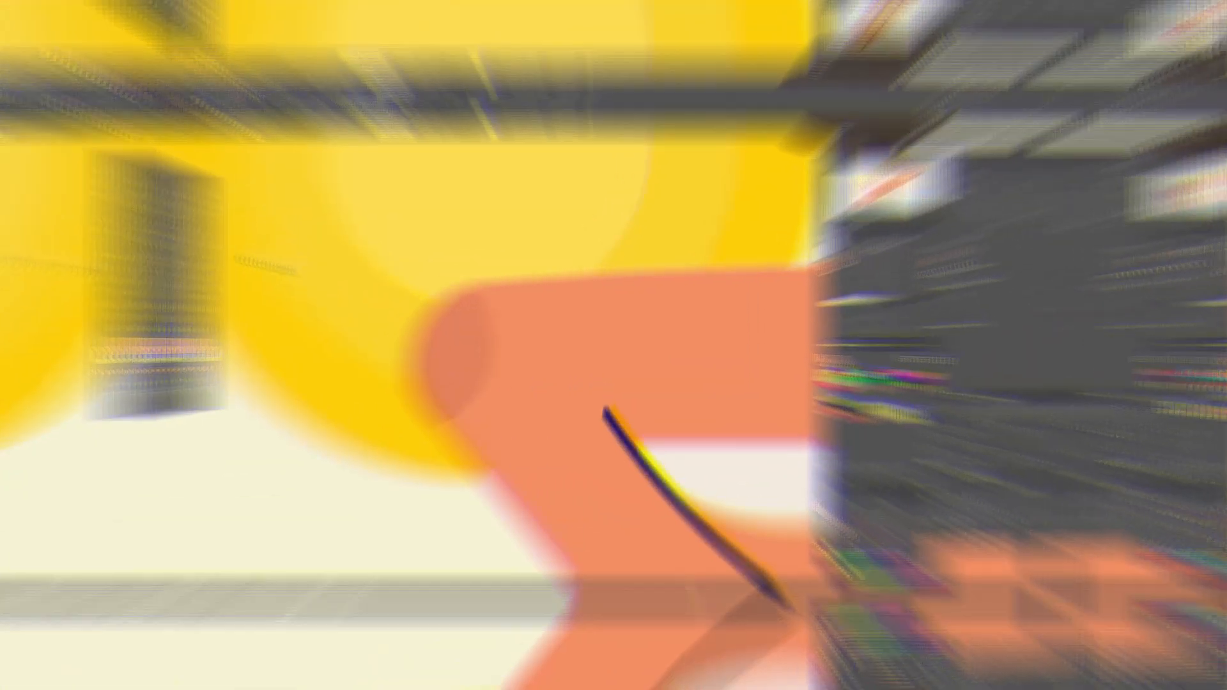
# Step: Adjust the darker shading shapes on both elbows to fit the bulged outline of the arms
pyautogui.press('a')
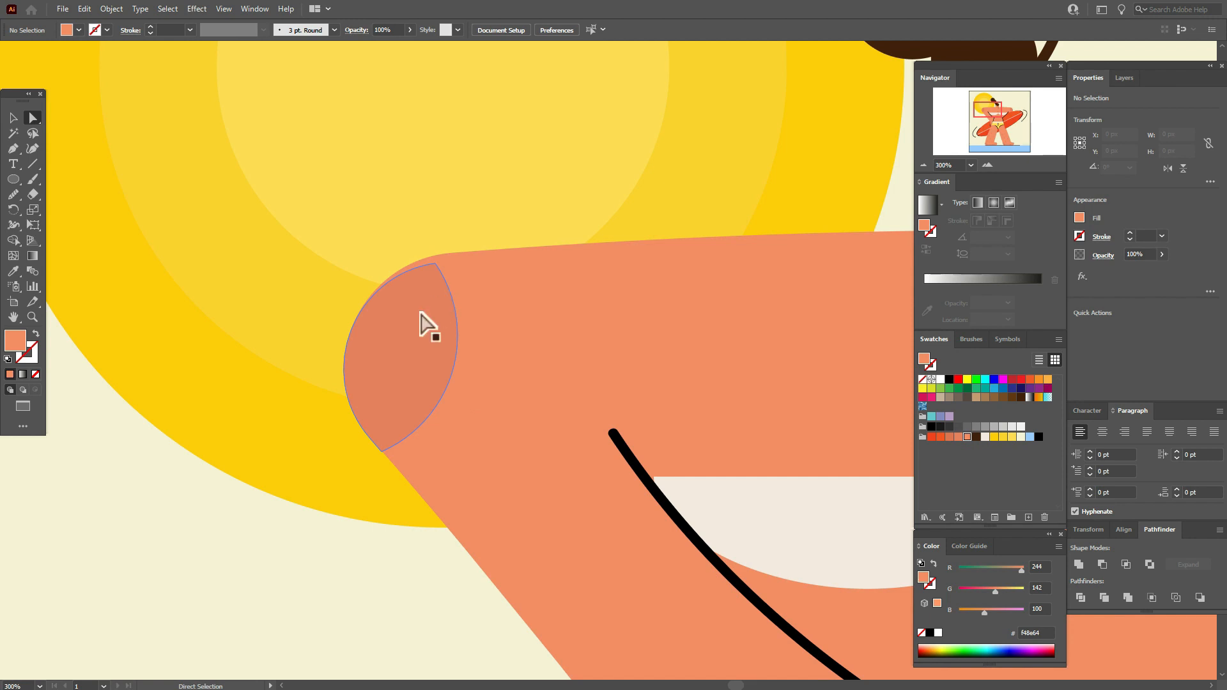
pyautogui.moveTo(422, 323); pyautogui.dragTo(426, 317)
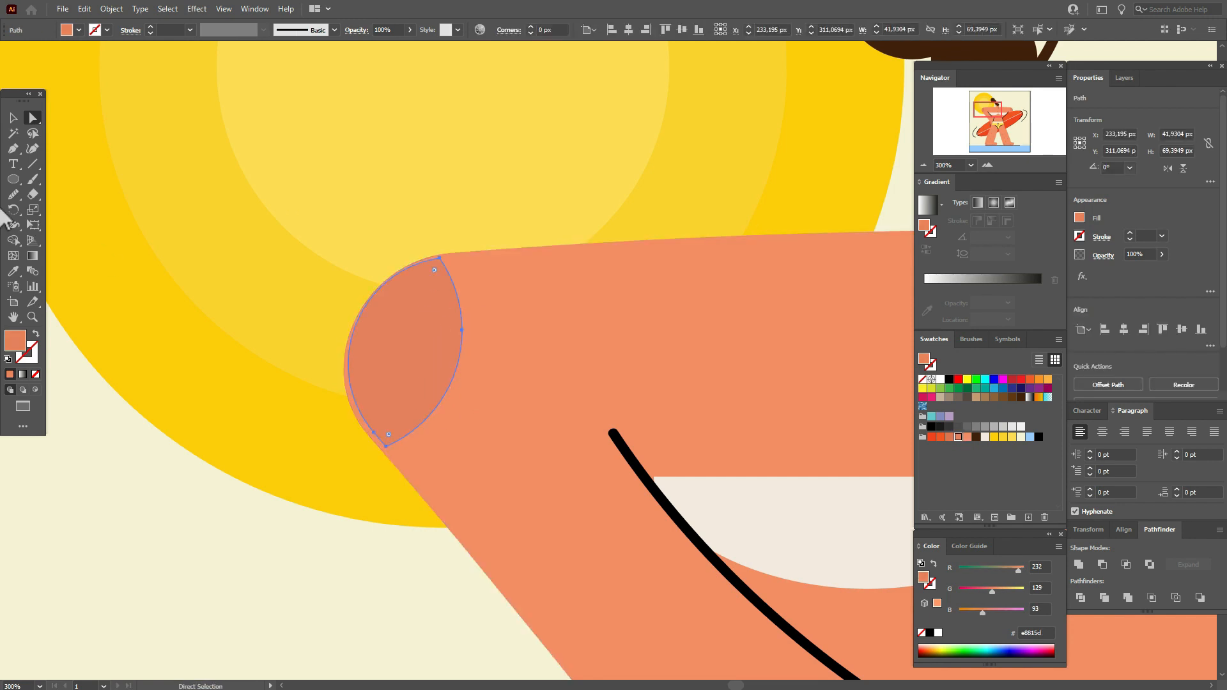
pyautogui.click(12, 117)
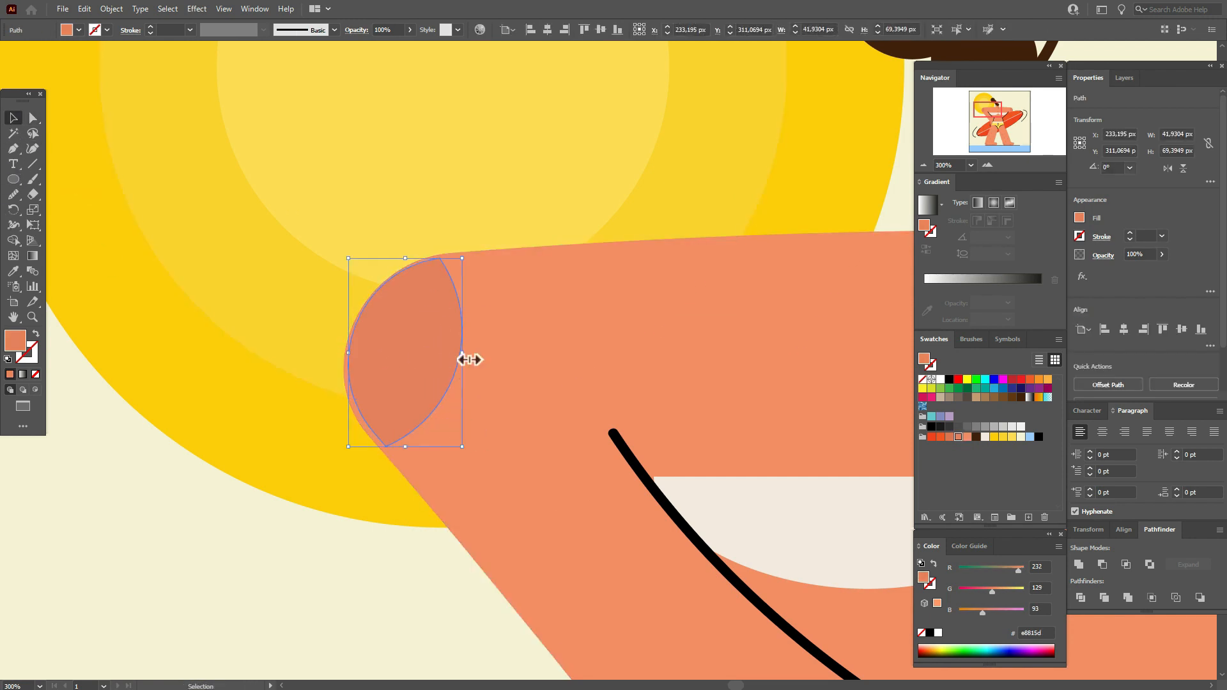
pyautogui.moveTo(462, 359)
pyautogui.mouseDown()
pyautogui.moveTo(433, 350)
pyautogui.moveTo(463, 359)
pyautogui.mouseUp()
pyautogui.click(441, 63)
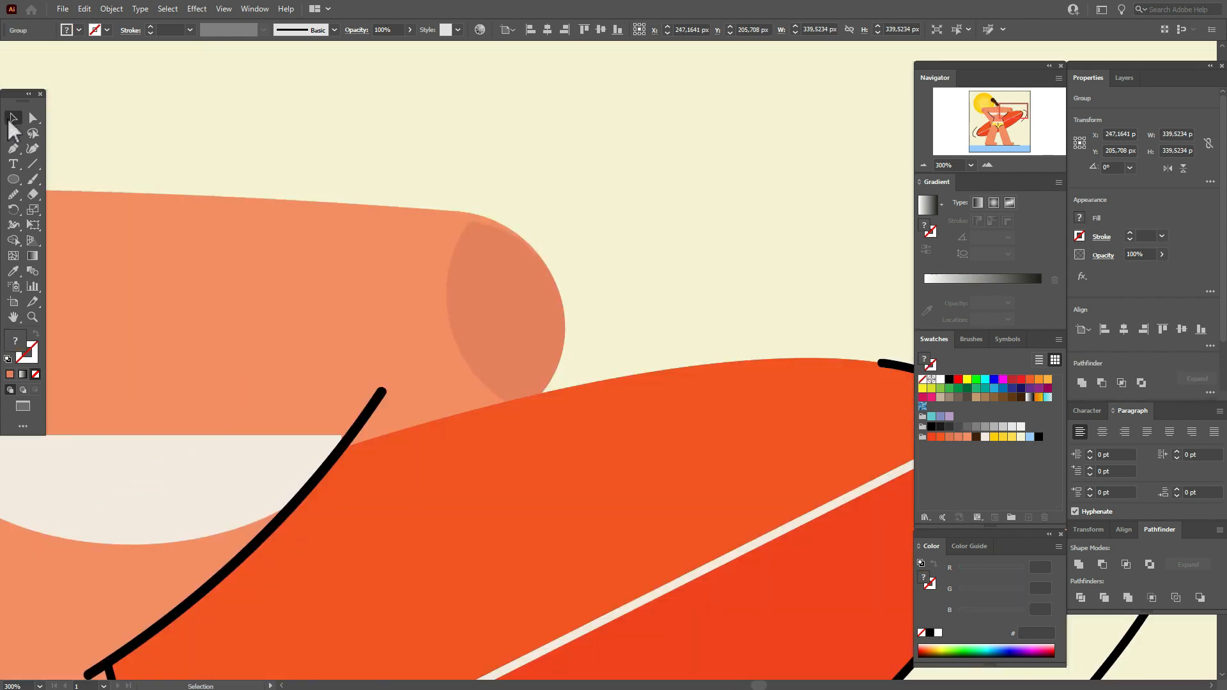
pyautogui.click(520, 345)
pyautogui.press('p')
pyautogui.click(487, 232)
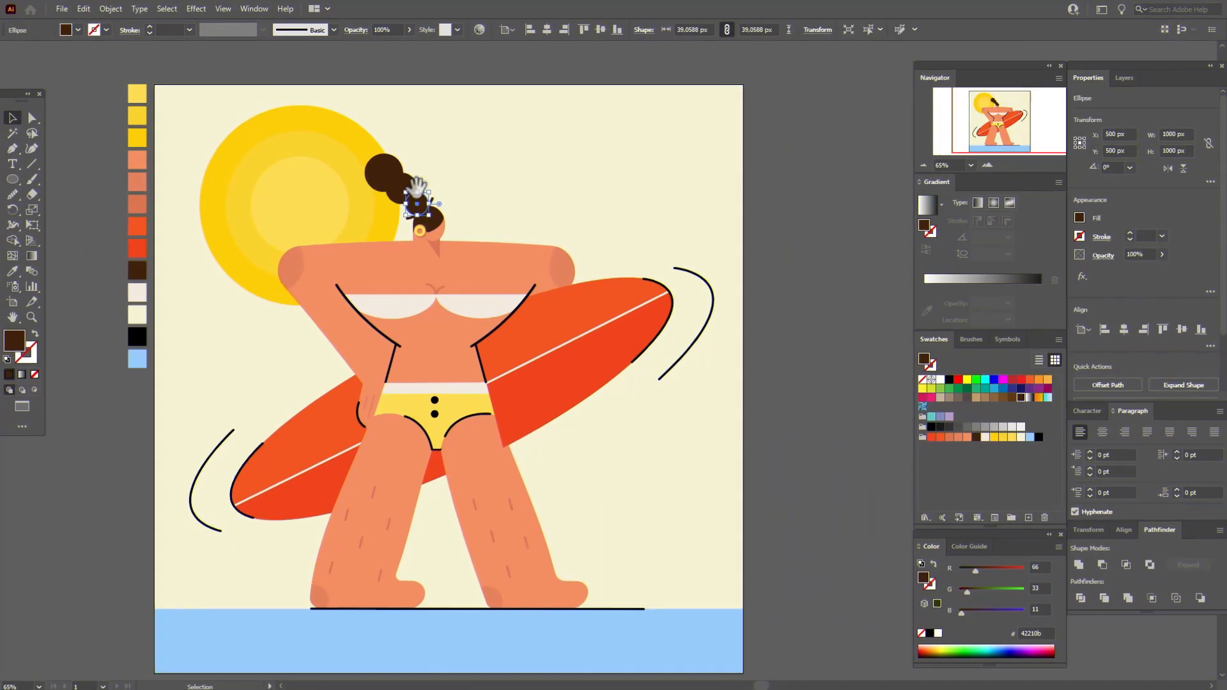
# Step: Move the woman's head, neck, earring and bun hair together up by 10 px, leaving the torso and sun in place
pyautogui.keyDown('shift'); pyautogui.click(415, 204); pyautogui.keyUp('shift')
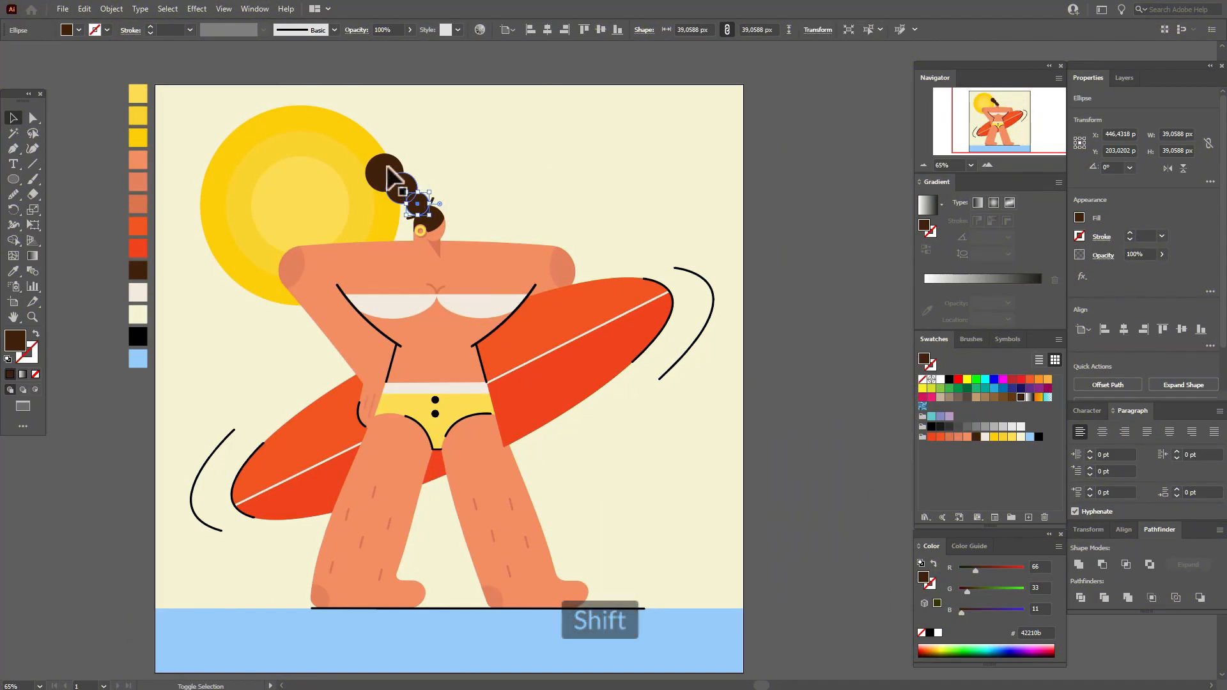
pyautogui.keyDown('shift'); pyautogui.click(399, 186); pyautogui.keyUp('shift')
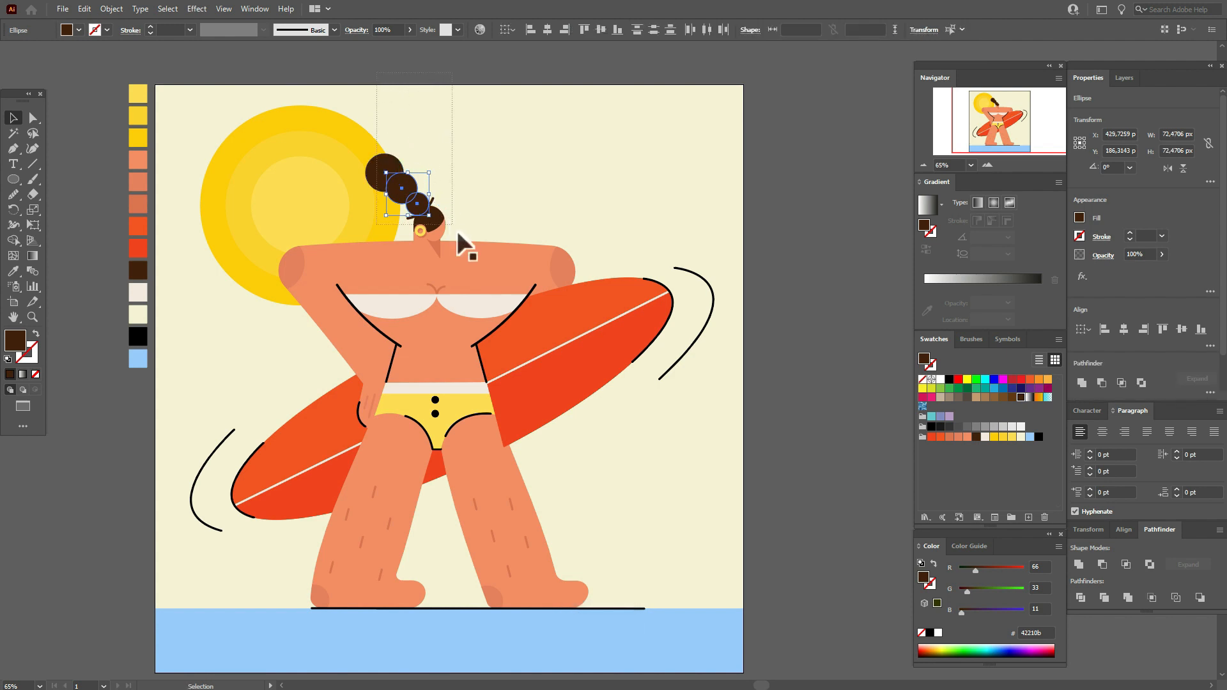
pyautogui.moveTo(463, 246); pyautogui.dragTo(463, 246)
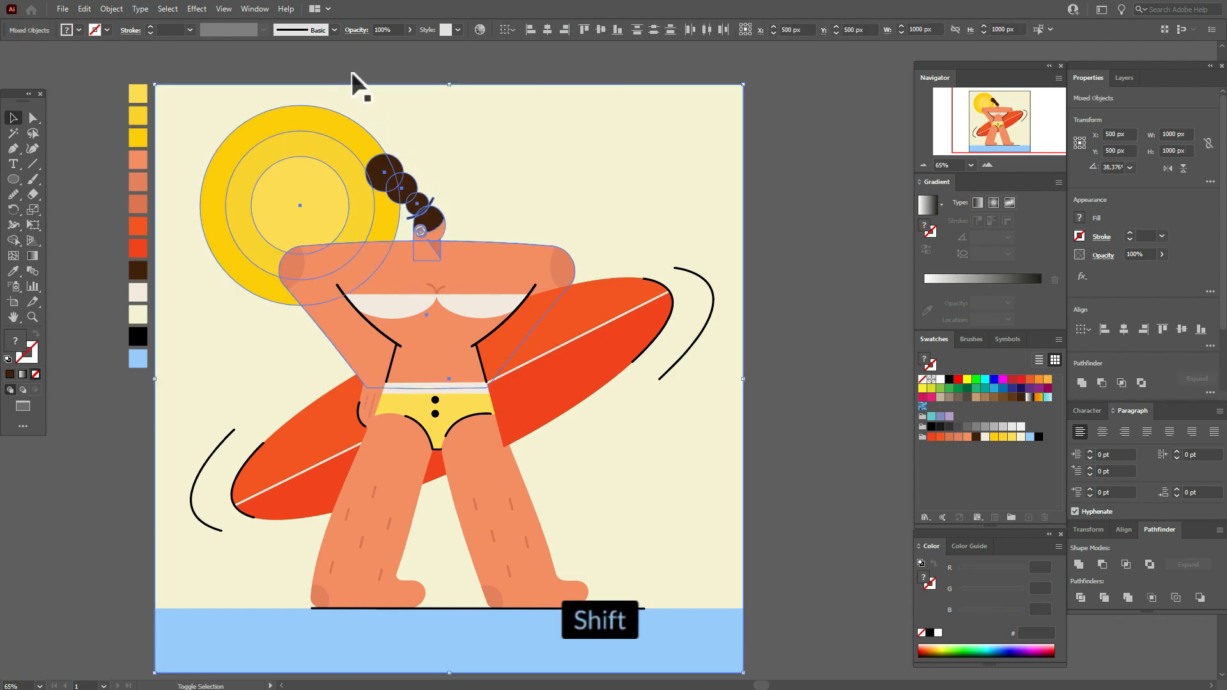
pyautogui.moveTo(342, 64); pyautogui.dragTo(356, 169)
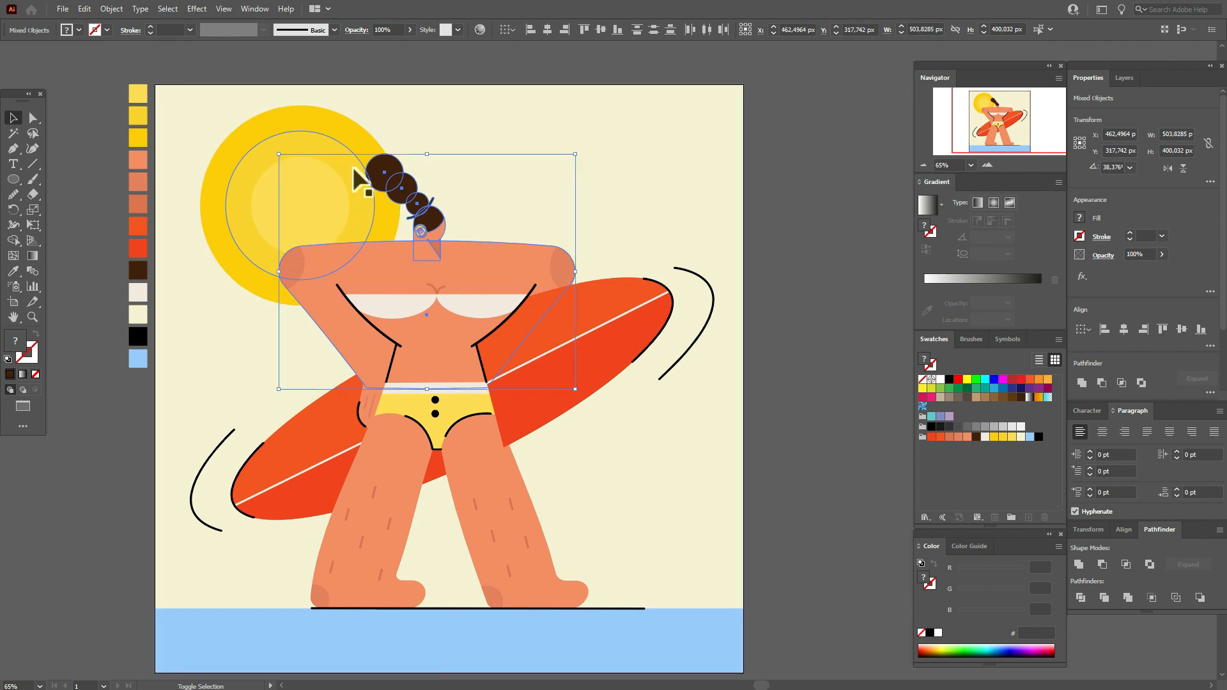
pyautogui.keyDown('shift'); pyautogui.click(512, 243); pyautogui.keyUp('shift')
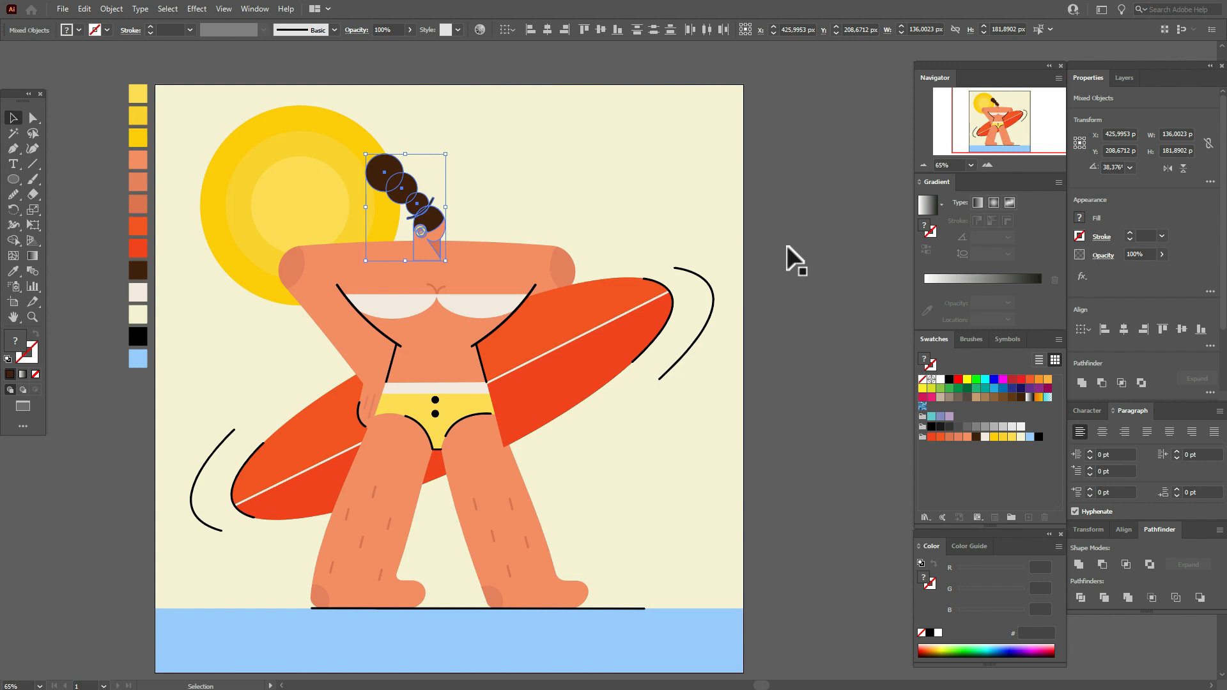
pyautogui.press('Up')
pyautogui.press('Up')
pyautogui.press('Up')
pyautogui.press('Up')
pyautogui.press('Up')
pyautogui.press('Up')
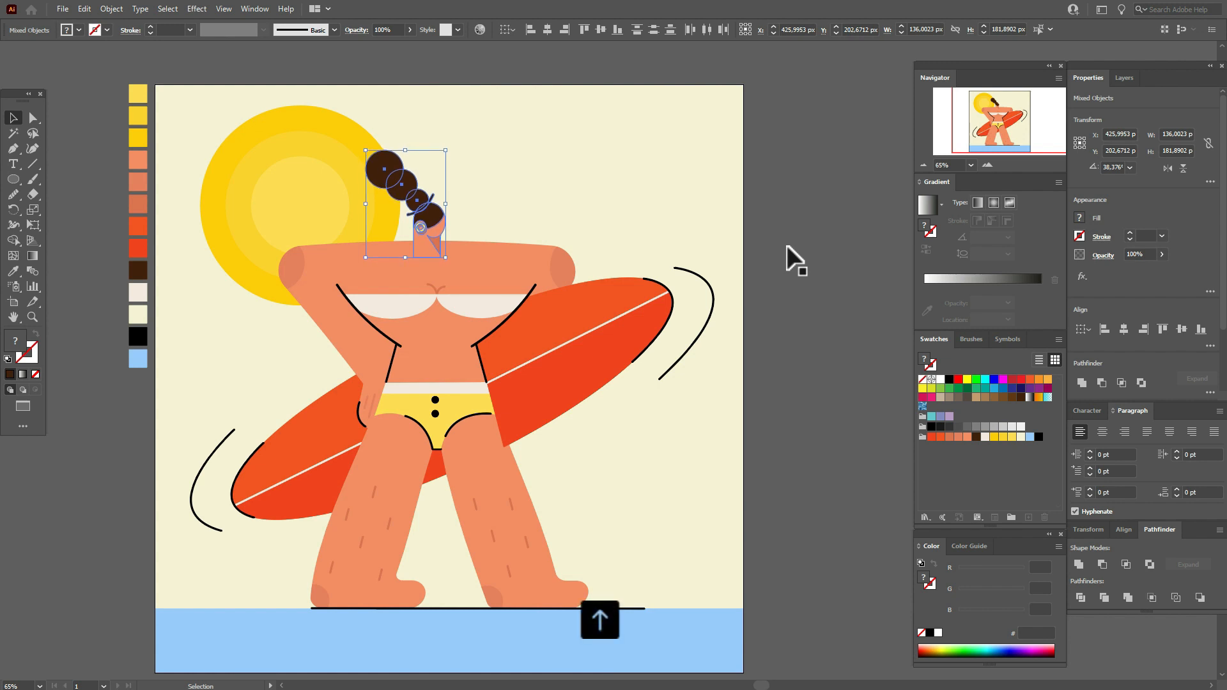
pyautogui.press('Up')
pyautogui.press('Up')
pyautogui.press('Up')
pyautogui.press('Up')
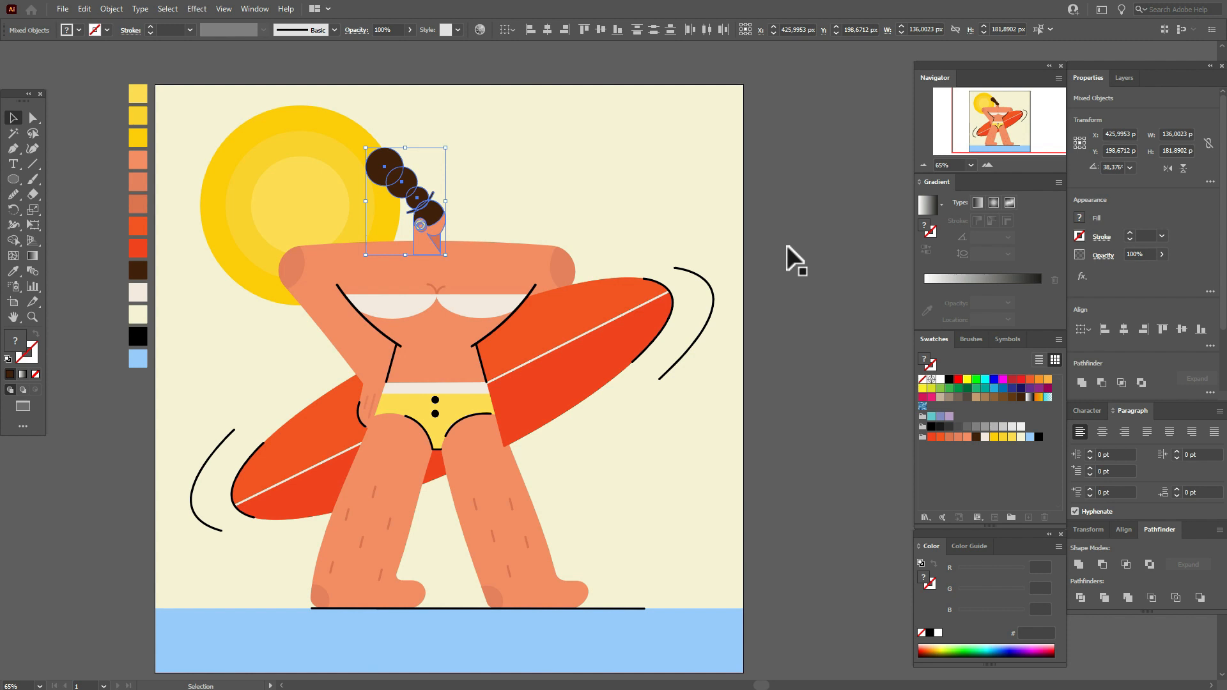
pyautogui.click(788, 246)
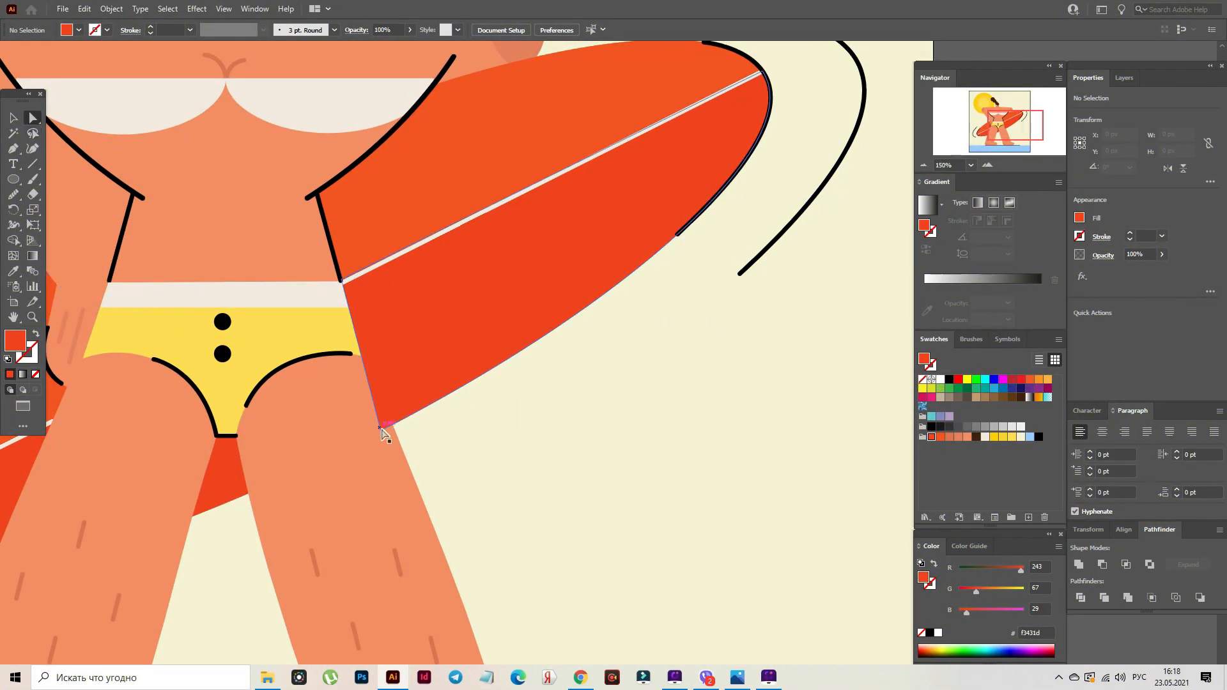
# Step: Pull the surfboard's lower inner corner out to the thigh's edge and add a Curvature point fitting its orange shape to the waist
pyautogui.moveTo(382, 426); pyautogui.dragTo(394, 428)
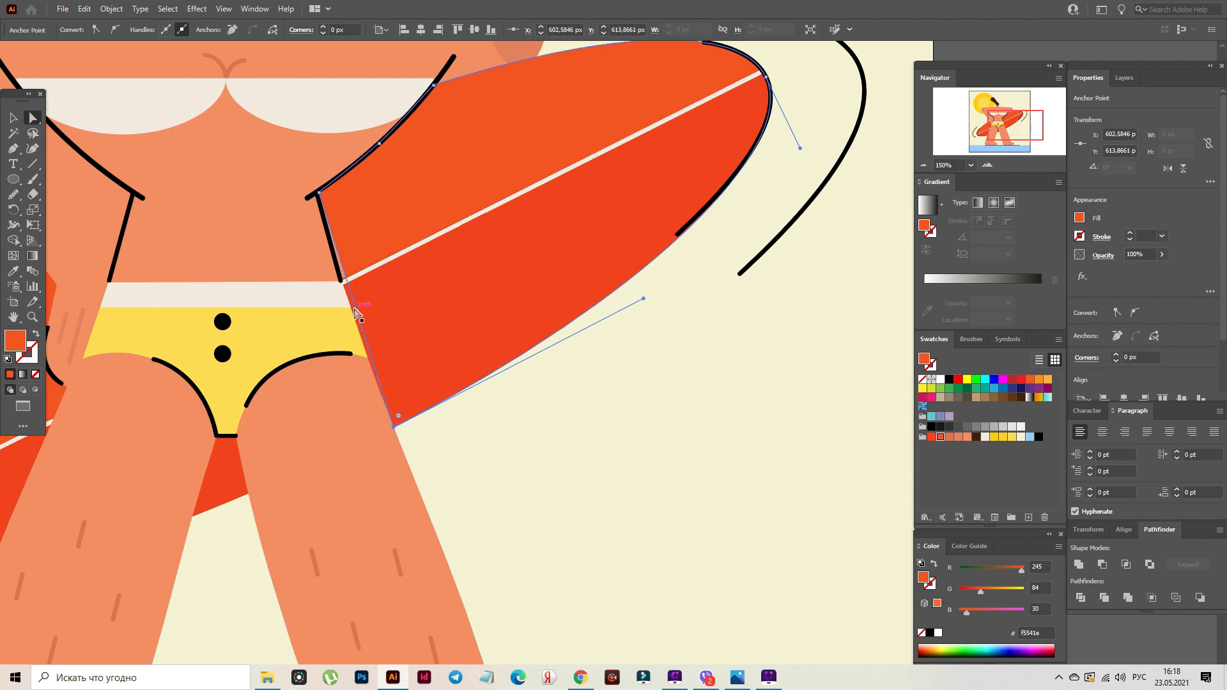
pyautogui.click(356, 233)
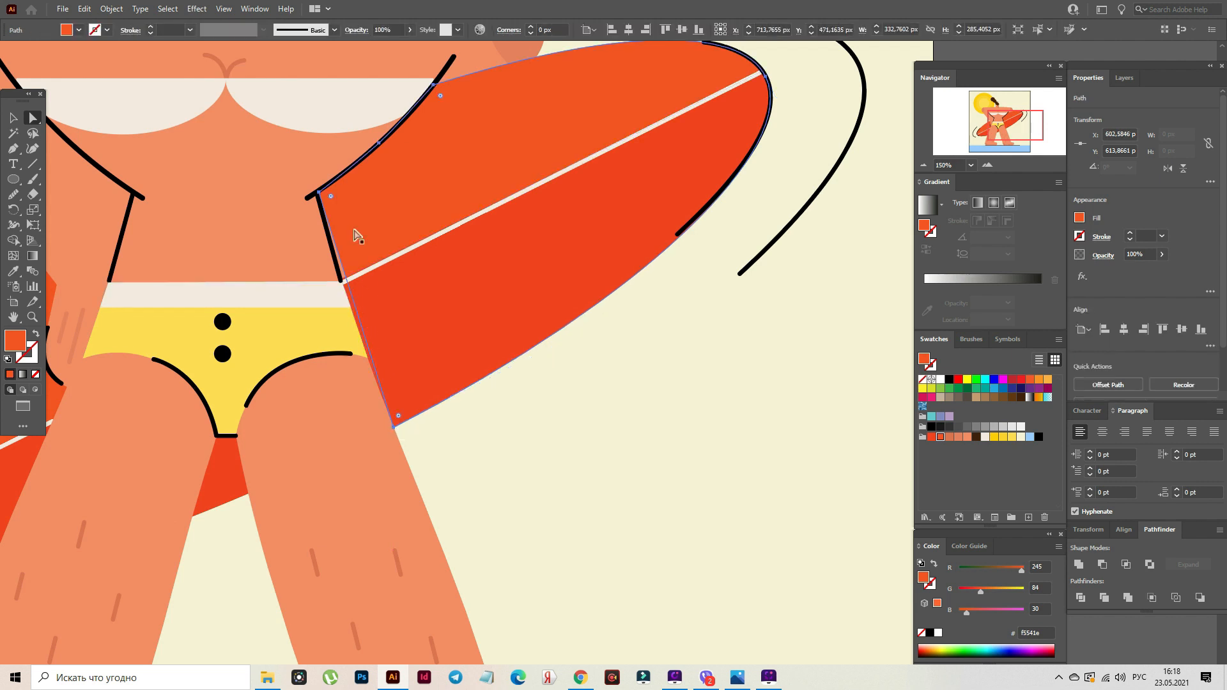
pyautogui.click(33, 148)
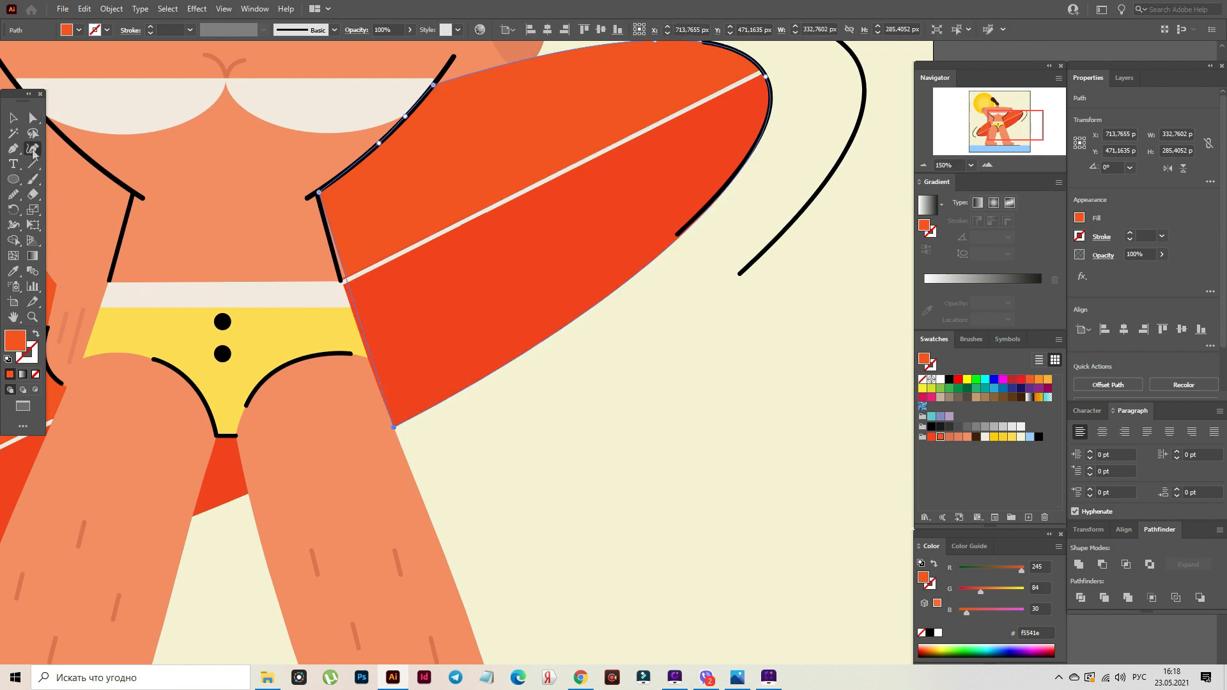
pyautogui.click(339, 276)
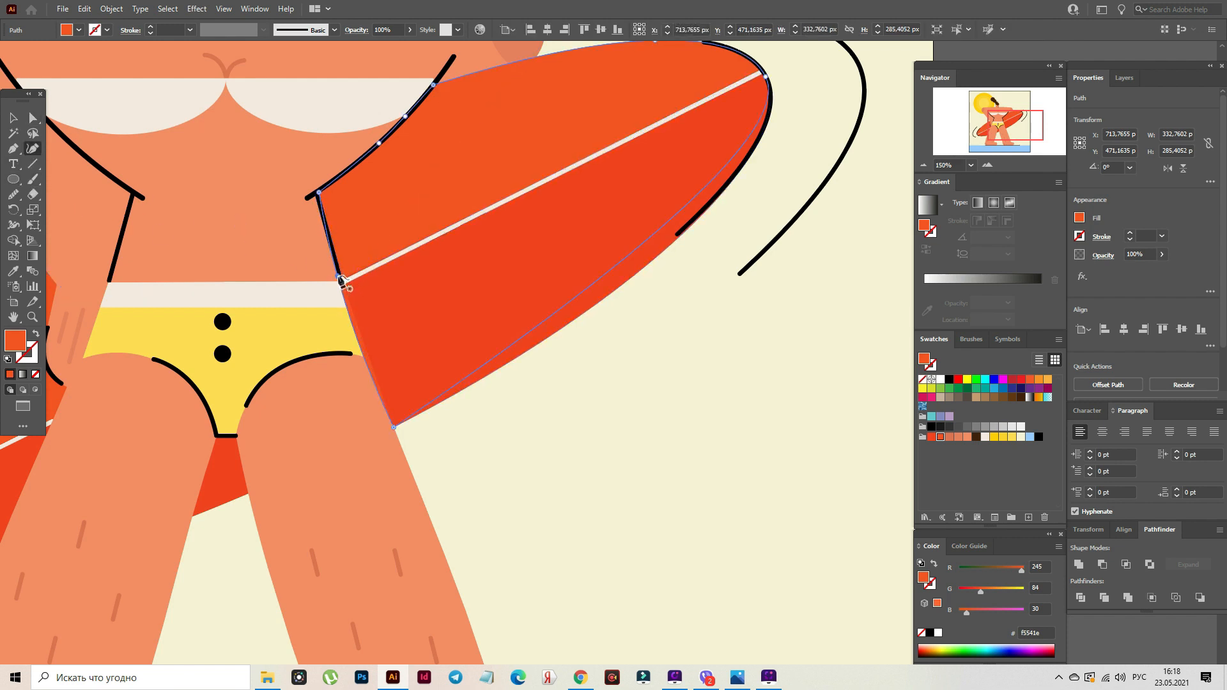
pyautogui.hotkey('ctrl', 'z')
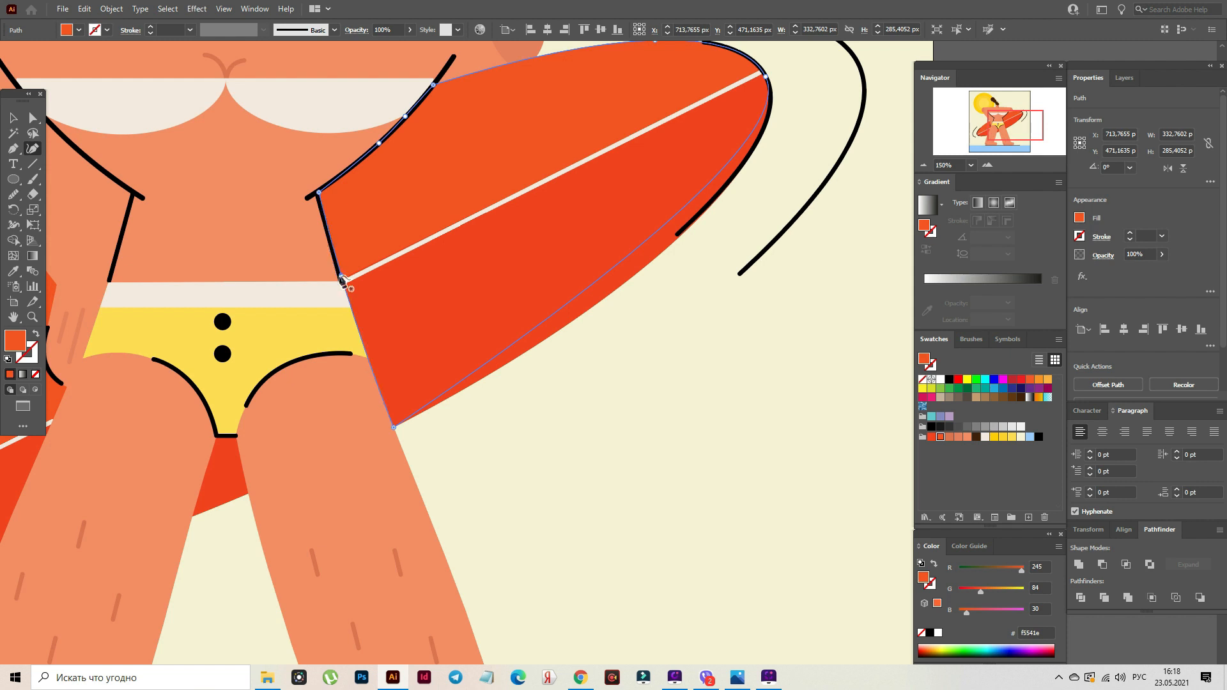
pyautogui.click(13, 118)
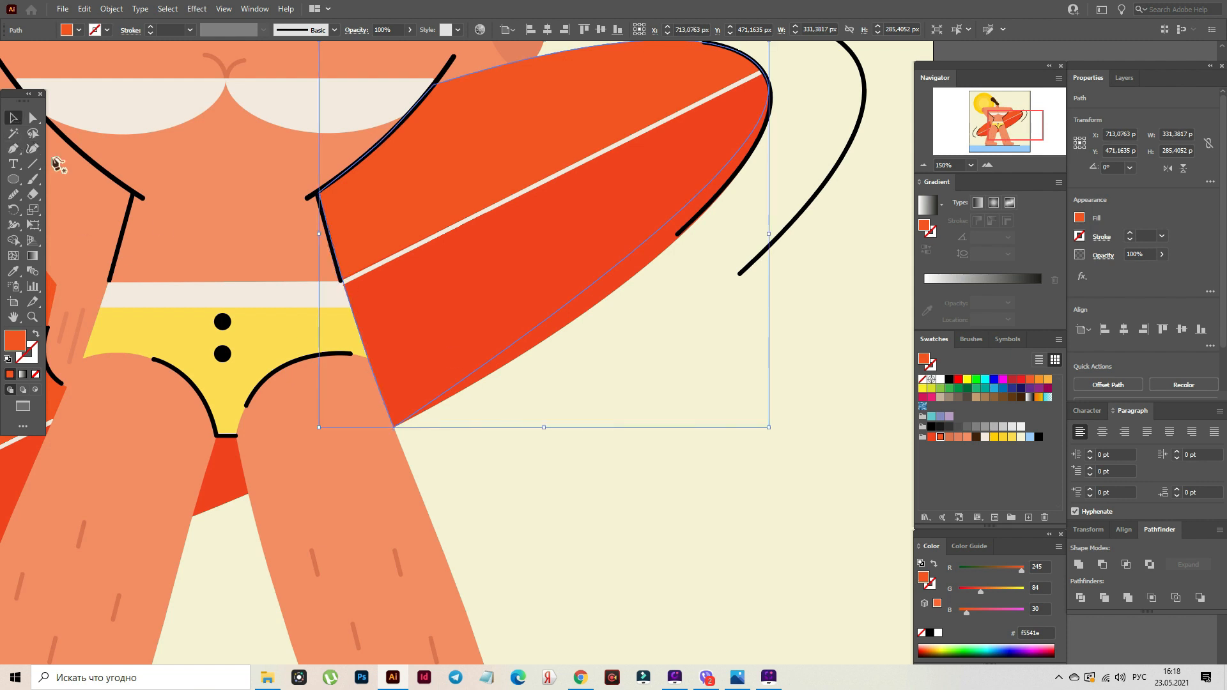
pyautogui.hotkey('ctrl', 'shift', 'a')
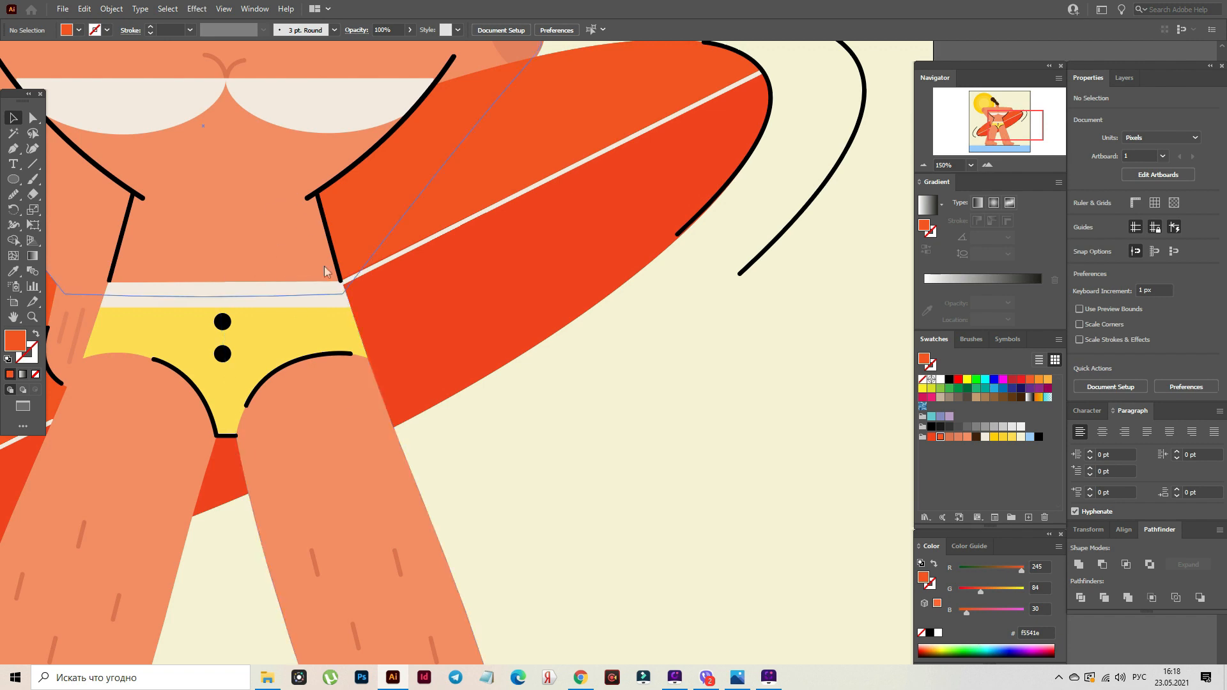